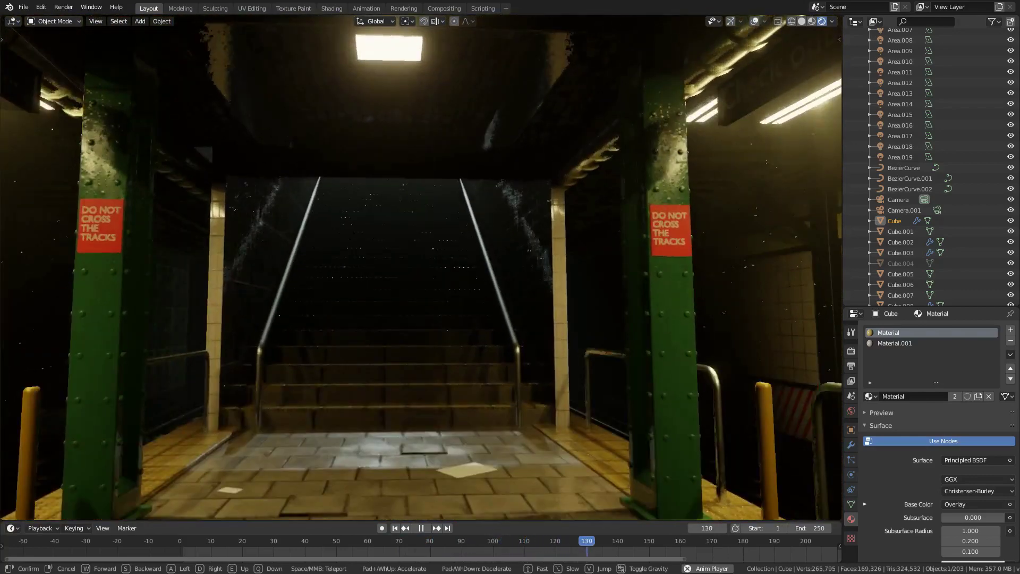
{"action": "key", "text": "w"}
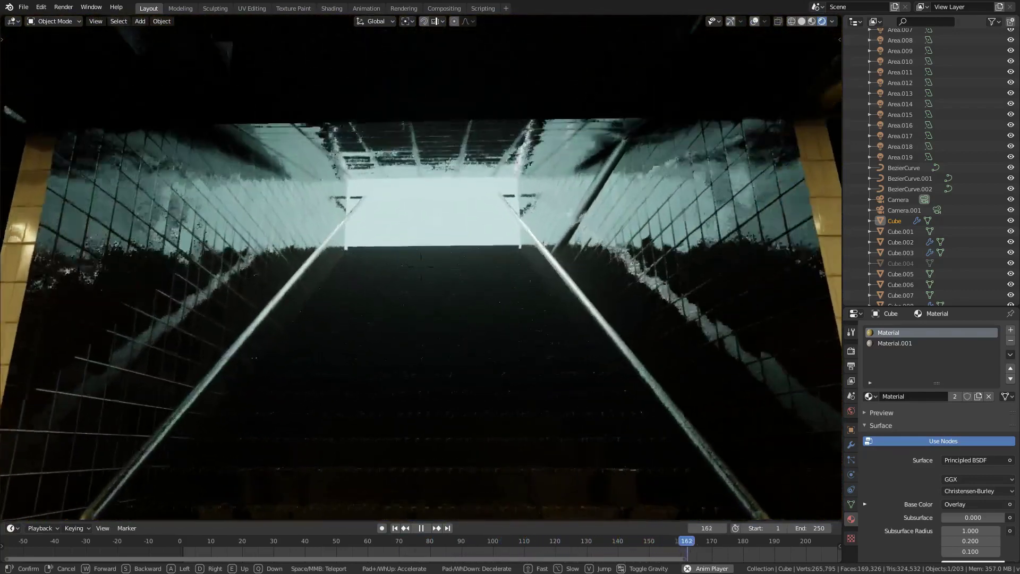
{"action": "left_click", "coordinate": [510, 332]}
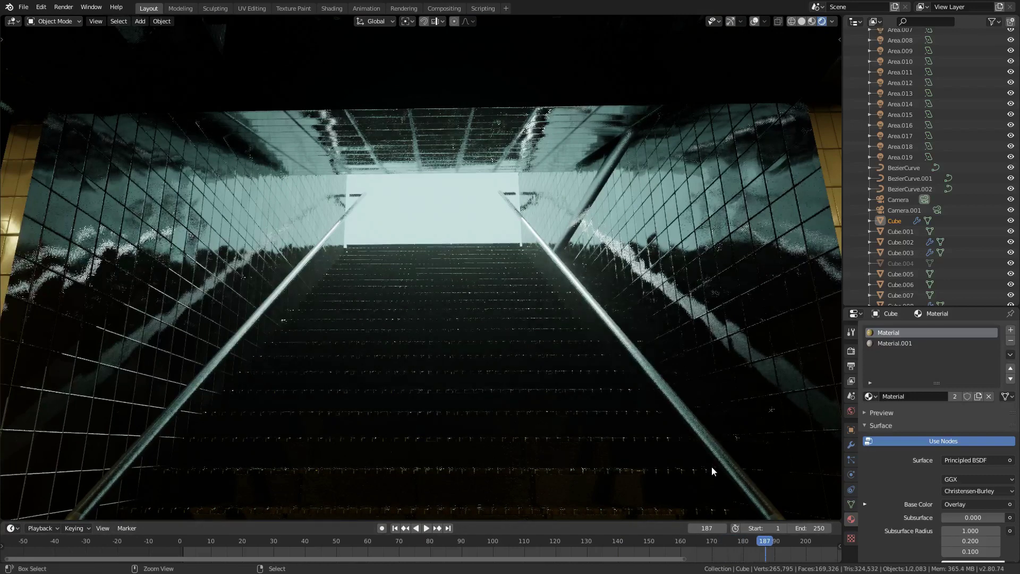
{"action": "key", "text": "ctrl+alt+space"}
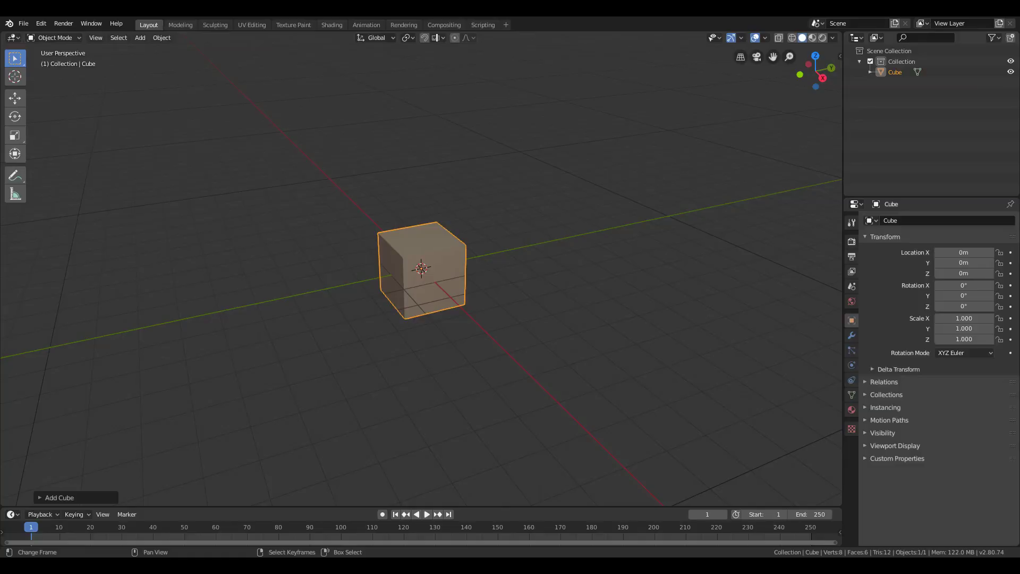
Stretch the cube's mesh into a long slab, scaling it by 3.1178 along X and 16.162 along Y
{"action": "key", "text": "Tab"}
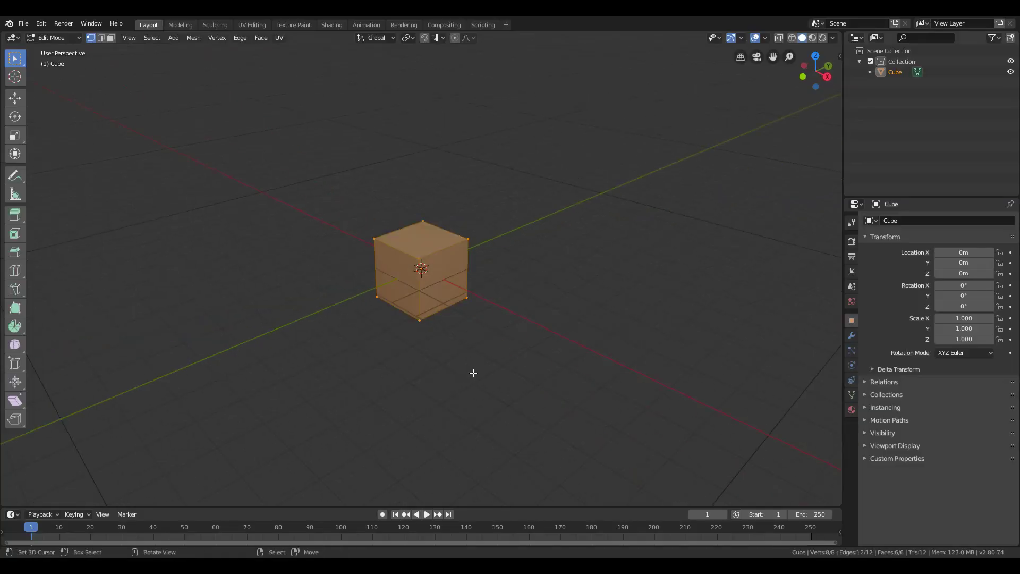
{"action": "key", "text": "s"}
{"action": "key", "text": "x"}
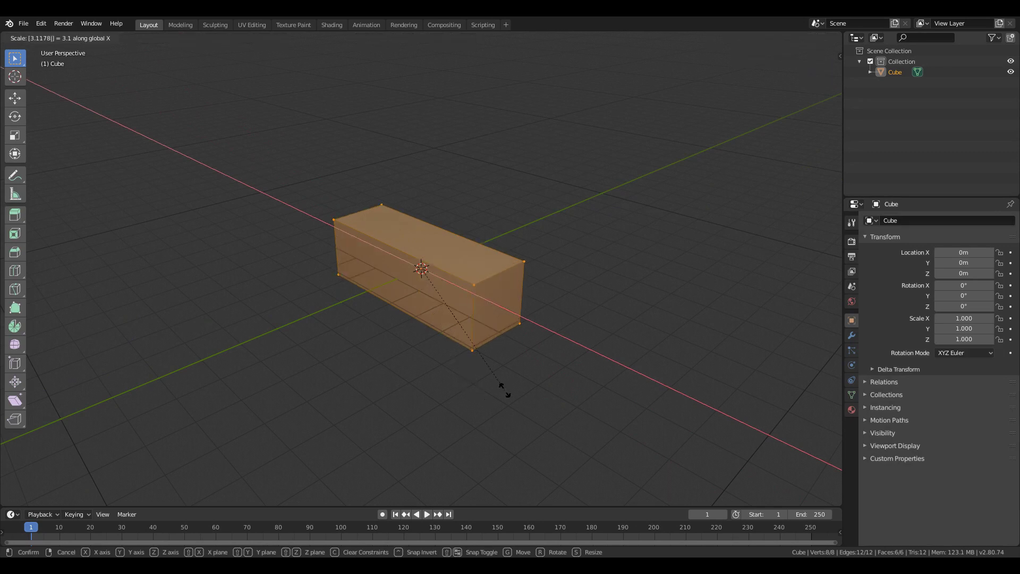
{"action": "key", "text": "Return"}
{"action": "type", "text": "sy16.162"}
{"action": "key", "text": "Return"}
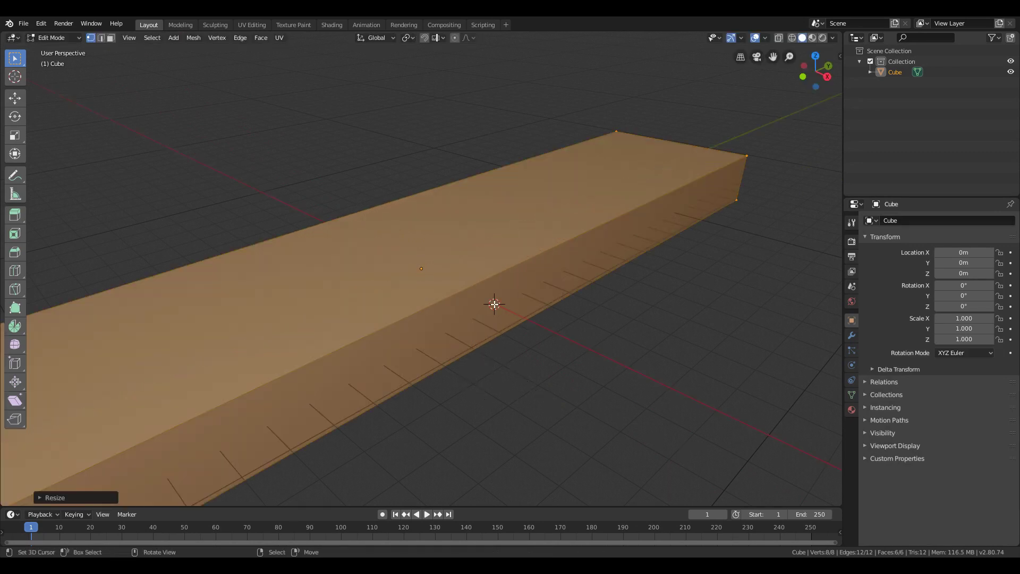
Deselect everything with X-ray on, then raise the slab's bottom face 0.4 m along Z to thin it
{"action": "scroll", "coordinate": [426, 374], "scroll_direction": "down", "scroll_amount": 2}
{"action": "key", "text": "alt+z"}
{"action": "middle_click_drag", "start_coordinate": [426, 373], "coordinate": [576, 342], "text": "shift"}
{"action": "key", "text": "alt+a"}
{"action": "left_click", "coordinate": [111, 39]}
{"action": "right_click", "coordinate": [578, 255]}
{"action": "type", "text": "gz0"}
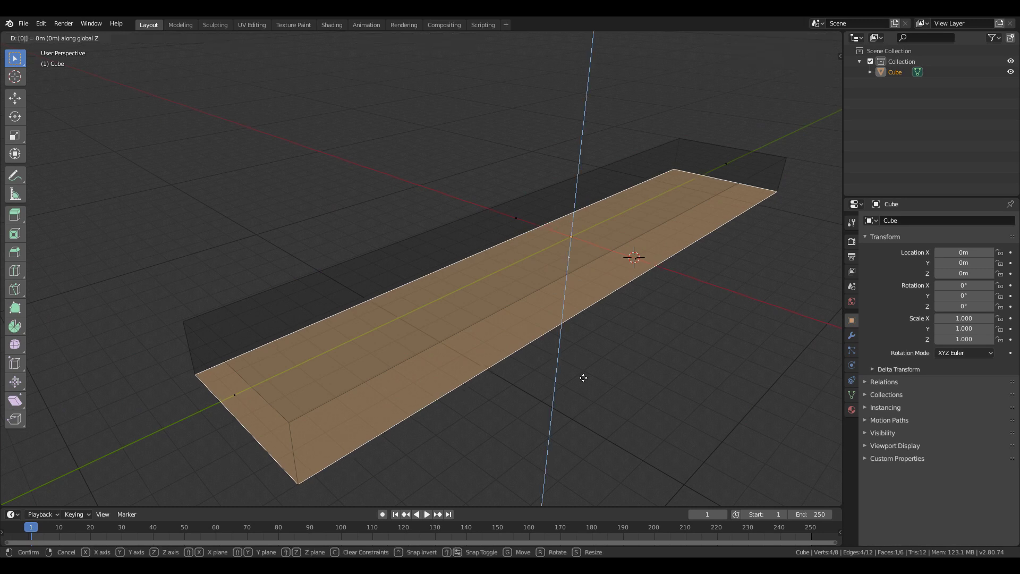
{"action": "type", "text": ".4"}
{"action": "key", "text": "Return"}
Add a centred lengthwise loop cut and bevel it into two loops near the slab's long sides, then return to solid display
{"action": "scroll", "coordinate": [551, 287], "scroll_direction": "up", "scroll_amount": 1}
{"action": "middle_click_drag", "start_coordinate": [489, 348], "coordinate": [502, 346]}
{"action": "scroll", "coordinate": [499, 350], "scroll_direction": "down", "scroll_amount": 4}
{"action": "key", "text": "ctrl+r"}
{"action": "double_click", "coordinate": [499, 350]}
{"action": "key", "text": "ctrl+b"}
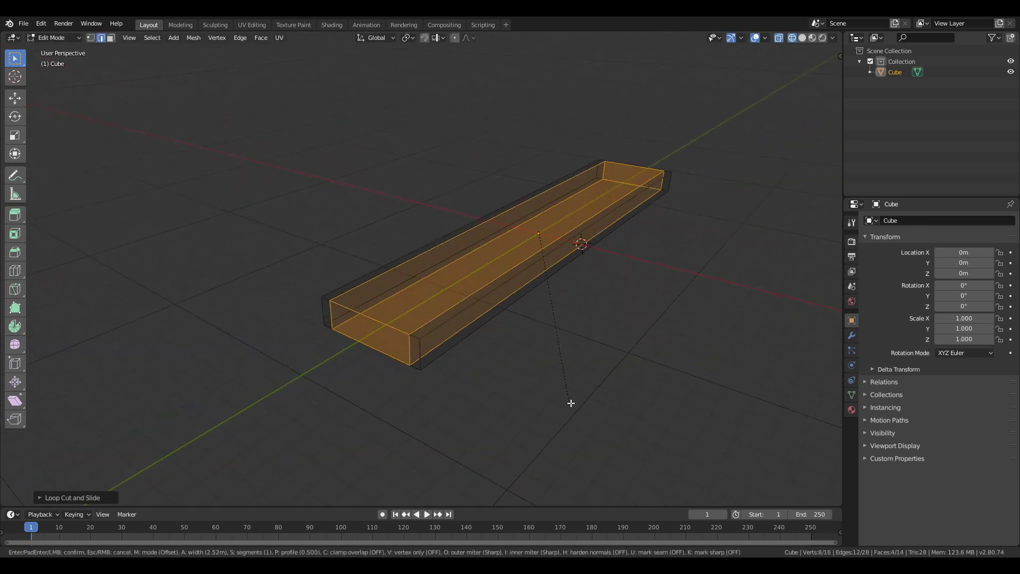
{"action": "key", "text": "z"}
Add a horizontal loop cut around the slab's sides and move it up along Z close to the top edge
{"action": "key", "text": "ctrl+r"}
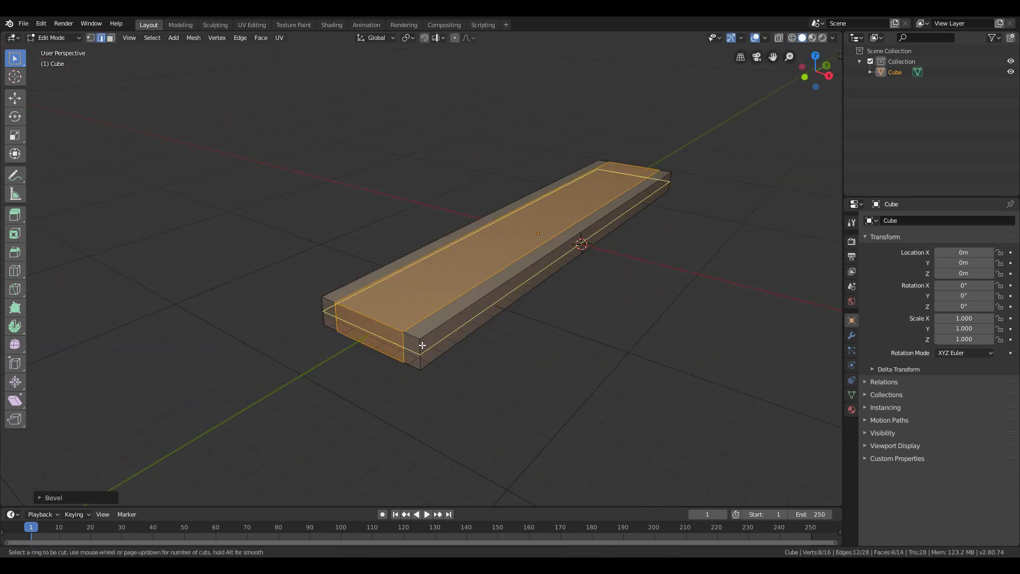
{"action": "double_click", "coordinate": [420, 346]}
{"action": "key", "text": "g"}
{"action": "key", "text": "z"}
{"action": "key", "text": "Return"}
Select the two narrow top strips along the slab's long edges and extrude them slightly
{"action": "left_click", "coordinate": [111, 38]}
{"action": "right_click", "coordinate": [374, 278]}
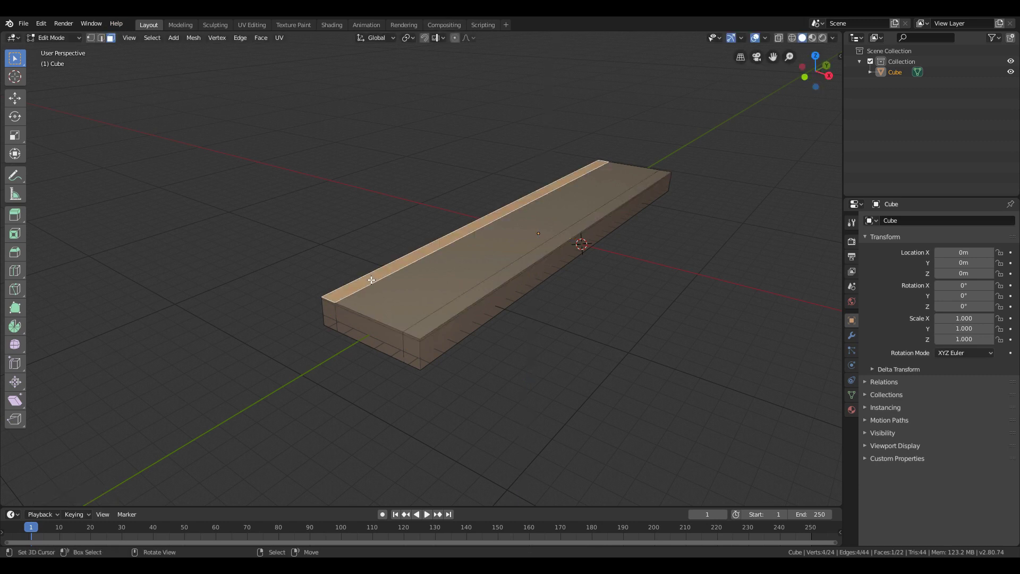
{"action": "right_click", "coordinate": [462, 303], "text": "shift"}
{"action": "type", "text": "e0"}
{"action": "key", "text": "Return"}
Select the thin upper side strips on both long sides of the slab and extrude them
{"action": "scroll", "coordinate": [478, 396], "scroll_direction": "up", "scroll_amount": 2}
{"action": "right_click", "coordinate": [435, 385]}
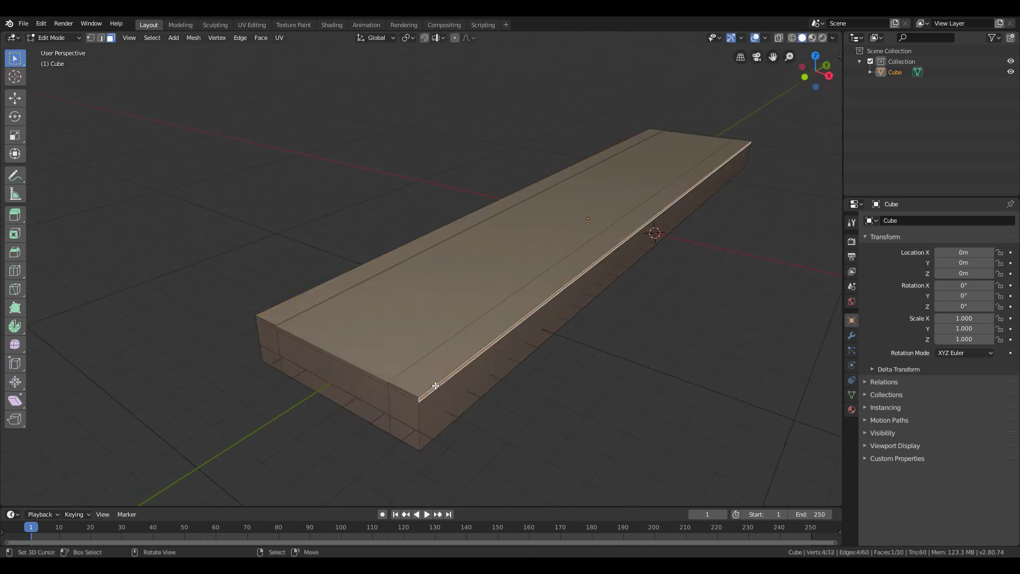
{"action": "middle_click_drag", "start_coordinate": [435, 380], "coordinate": [508, 319]}
{"action": "right_click", "coordinate": [505, 264], "text": "shift"}
{"action": "middle_click_drag", "start_coordinate": [685, 308], "coordinate": [604, 320]}
{"action": "key", "text": "e"}
{"action": "right_click", "coordinate": [624, 375]}
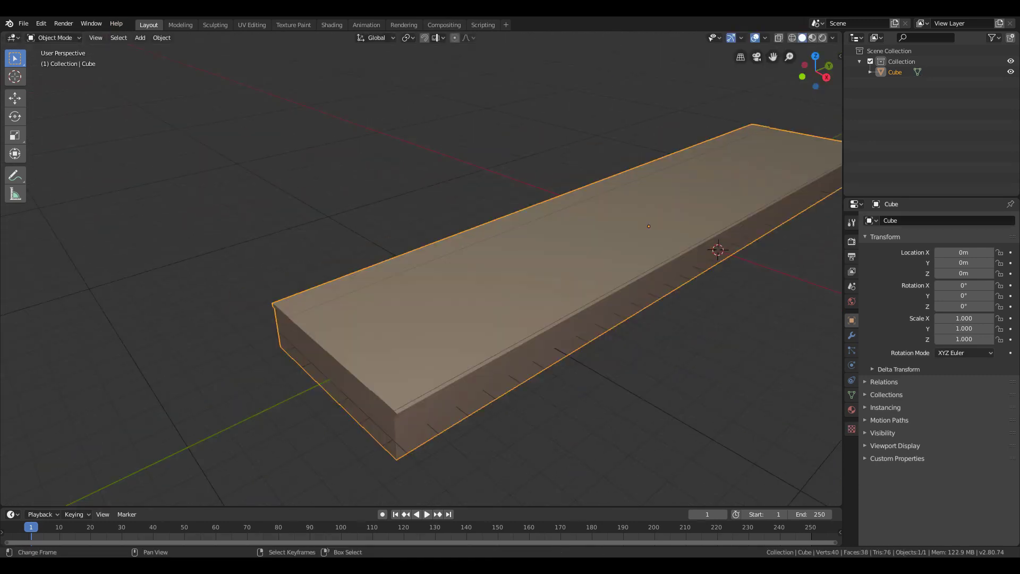
Place the 3D cursor at the slab's origin, add a cube there and raise it to about 2.43 m on Z
{"action": "key", "text": "shift+s"}
{"action": "key", "text": "shift+a"}
{"action": "mouse_move", "coordinate": [551, 320]}
{"action": "left_click", "coordinate": [590, 328]}
{"action": "key", "text": "g"}
{"action": "key", "text": "z"}
{"action": "left_click", "coordinate": [715, 397]}
Shape the new cube into a slim pillar: scale it down, stretch it about 7 times along Z and narrow it to about 0.7 along Y
{"action": "key", "text": "Tab"}
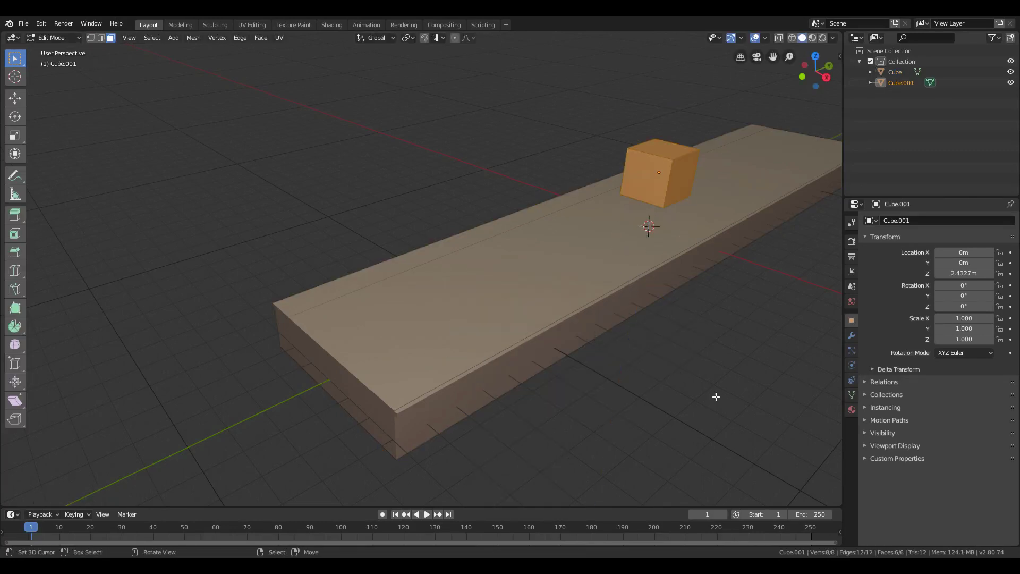
{"action": "key", "text": "s"}
{"action": "left_click", "coordinate": [683, 455]}
{"action": "key", "text": "s"}
{"action": "key", "text": "z"}
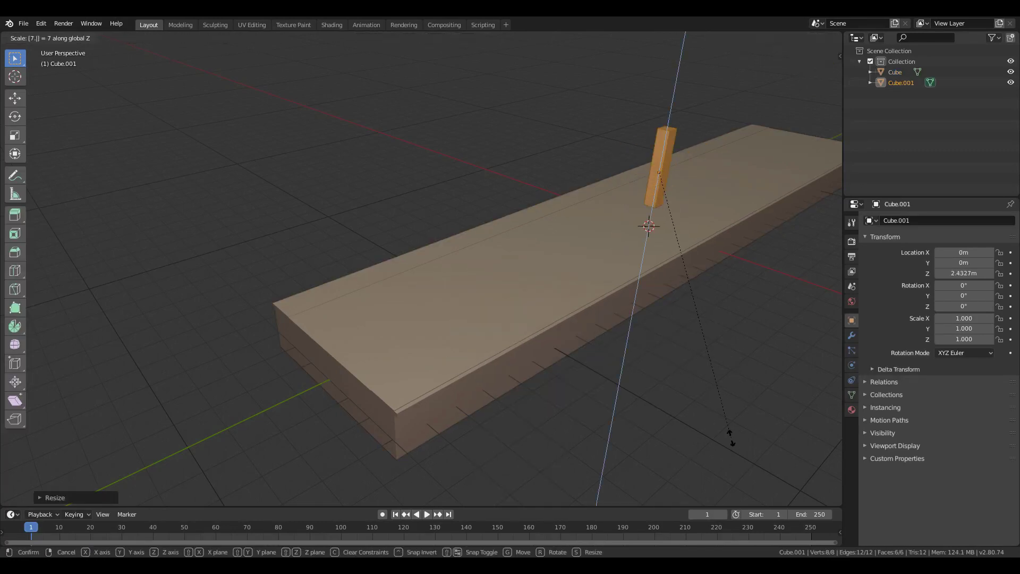
{"action": "key", "text": "Escape"}
{"action": "key", "text": "s"}
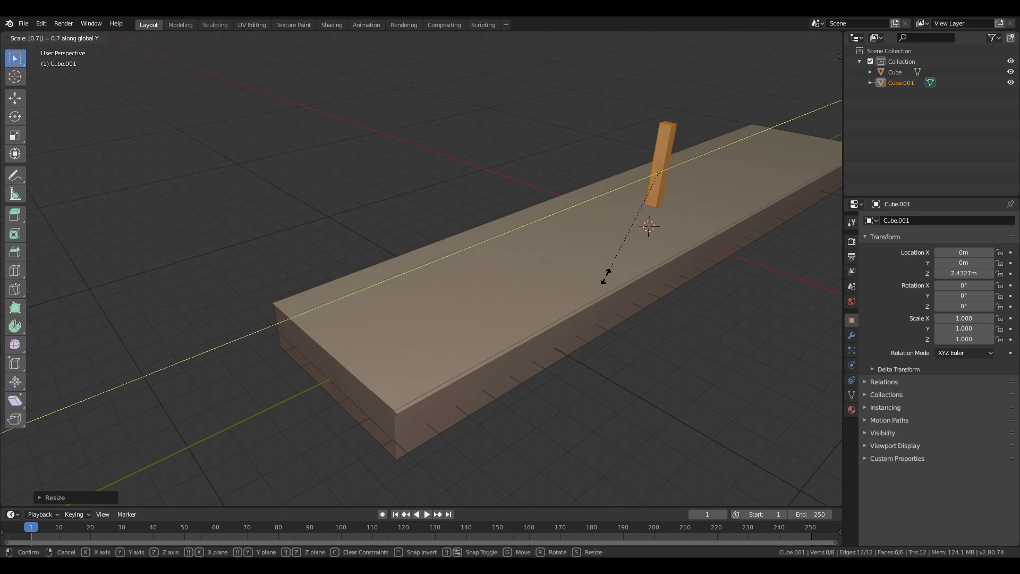
{"action": "key", "text": "Return"}
Raise the pillar above the platform to about 3.04 m on Z
{"action": "key", "text": "KP_Decimal"}
{"action": "middle_click_drag", "start_coordinate": [537, 298], "coordinate": [638, 340]}
{"action": "key", "text": "Tab"}
{"action": "key", "text": "g"}
{"action": "key", "text": "z"}
{"action": "left_click", "coordinate": [577, 345]}
{"action": "middle_click_drag", "start_coordinate": [577, 345], "coordinate": [565, 329]}
Add a vertical loop cut through the middle of the pillar and bevel it into two loops near the corners
{"action": "key", "text": "Tab"}
{"action": "key", "text": "ctrl+r"}
{"action": "left_click", "coordinate": [448, 102]}
{"action": "right_click", "coordinate": [448, 102]}
{"action": "key", "text": "ctrl+b"}
{"action": "left_click", "coordinate": [461, 253]}
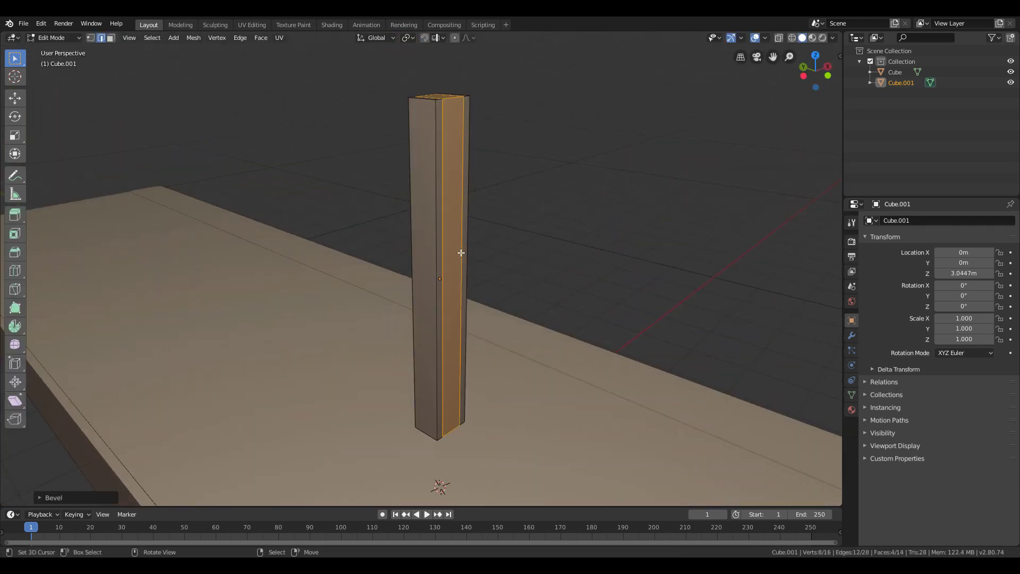
Add a horizontal loop cut around the pillar, bevel it into upper and lower loops, and shift both loops down along Z
{"action": "key", "text": "ctrl+r"}
{"action": "left_click", "coordinate": [461, 253]}
{"action": "right_click", "coordinate": [462, 253]}
{"action": "mouse_move", "coordinate": [561, 283]}
{"action": "middle_mouse_down"}
{"action": "mouse_move", "coordinate": [551, 285]}
{"action": "mouse_move", "coordinate": [567, 278]}
{"action": "middle_mouse_up"}
{"action": "key", "text": "ctrl+b"}
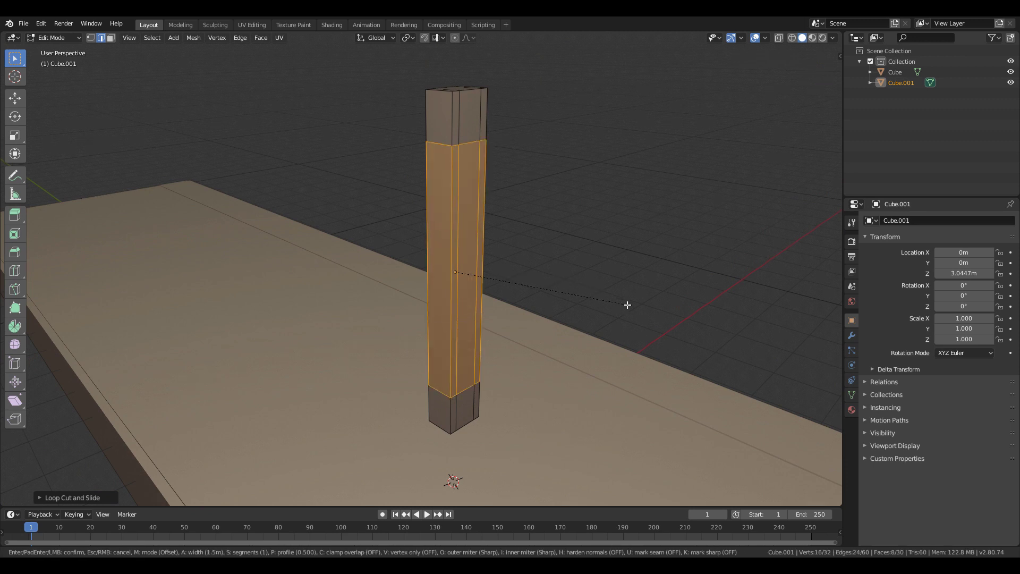
{"action": "left_click", "coordinate": [627, 304]}
{"action": "key", "text": "g"}
{"action": "key", "text": "z"}
{"action": "left_click", "coordinate": [623, 329]}
Select the tall middle panels on the pillar's two opposite Y sides, extrude them and scale them inward along Y into recesses
{"action": "left_click", "coordinate": [111, 38]}
{"action": "right_click", "coordinate": [469, 287]}
{"action": "middle_click_drag", "start_coordinate": [470, 287], "coordinate": [562, 287]}
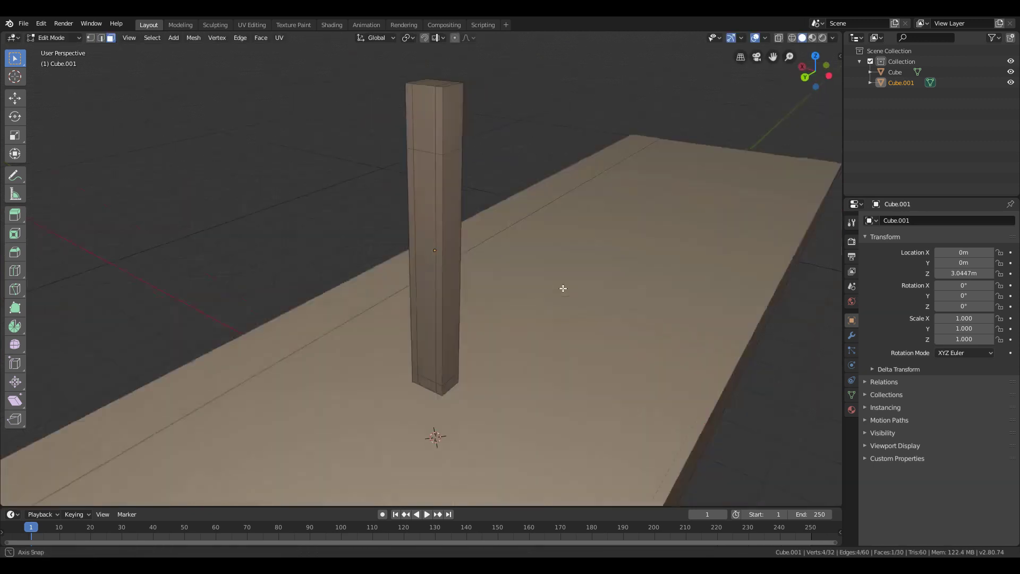
{"action": "right_click", "coordinate": [430, 287], "text": "shift"}
{"action": "middle_click_drag", "start_coordinate": [438, 287], "coordinate": [578, 294]}
{"action": "key", "text": "e"}
{"action": "key", "text": "s"}
{"action": "key", "text": "y"}
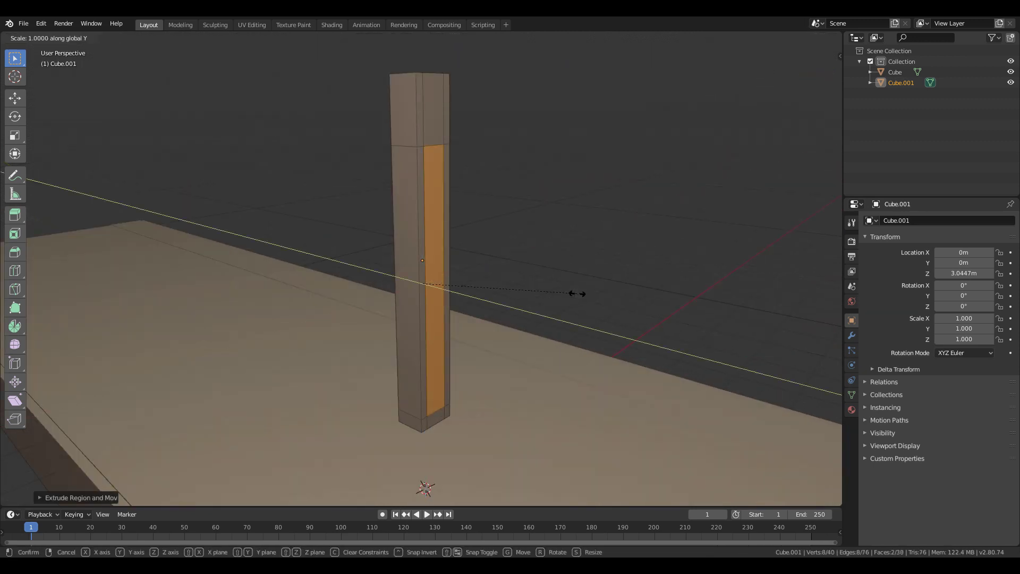
{"action": "key", "text": "Return"}
Scale the recessed panel faces by 0.9565 along Z to slope the recess ends
{"action": "key", "text": "s"}
{"action": "key", "text": "z"}
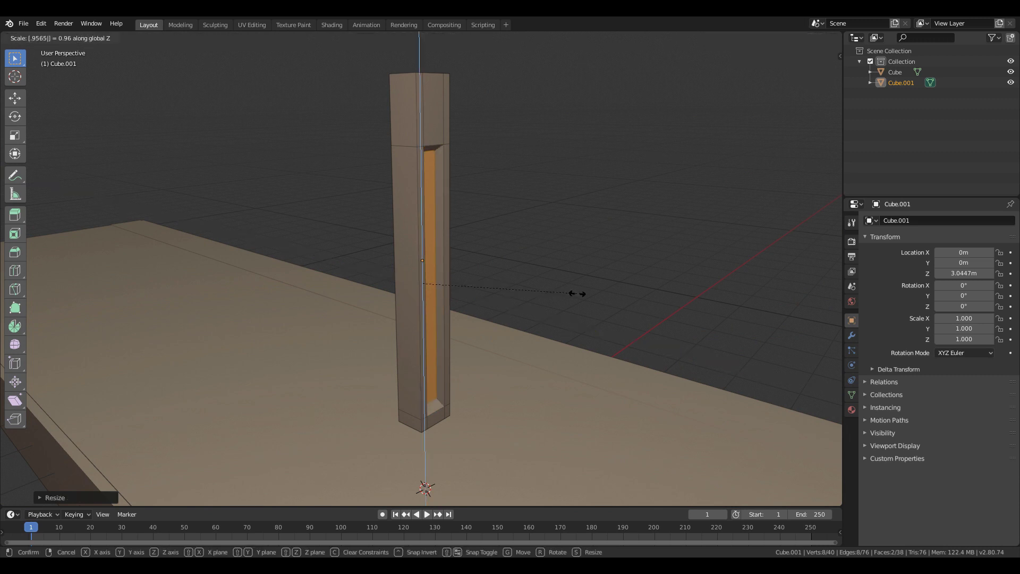
{"action": "key", "text": "Return"}
{"action": "middle_click_drag", "start_coordinate": [515, 384], "coordinate": [531, 341]}
{"action": "key", "text": "Tab"}
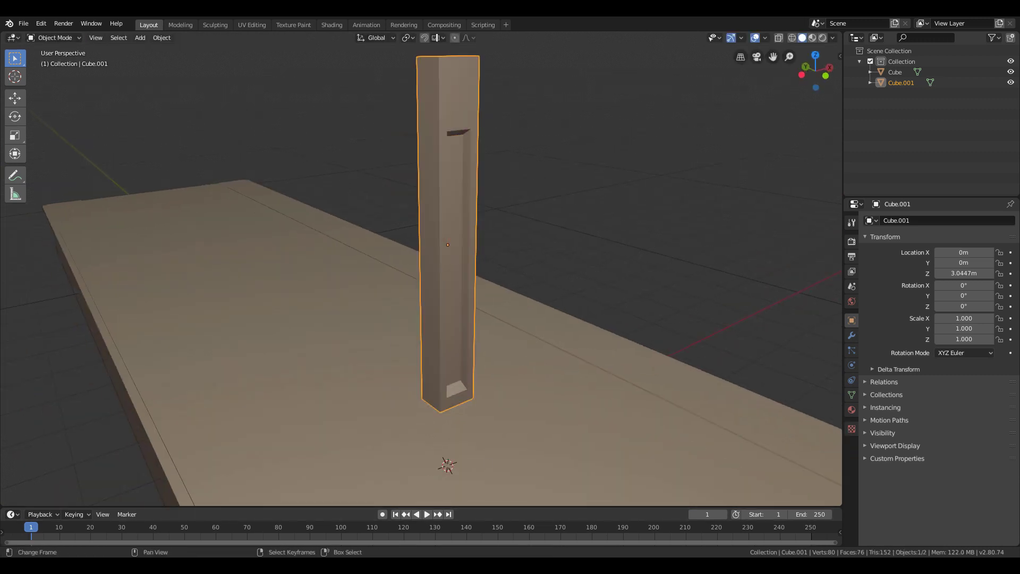
Add a cube within the pillar's mesh and scale it to 0.352
{"action": "key", "text": "Tab"}
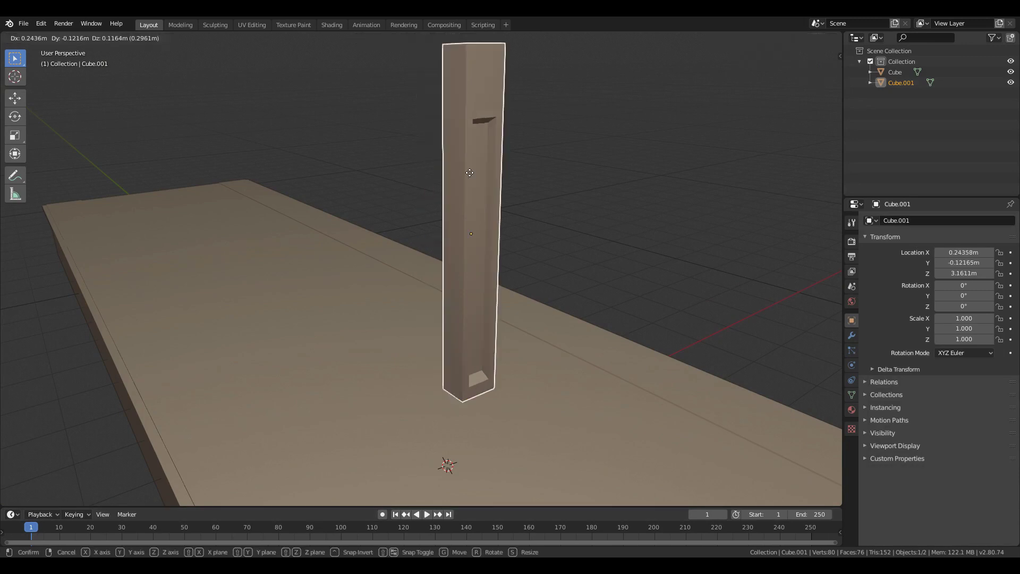
{"action": "key", "text": "shift+a"}
{"action": "left_click", "coordinate": [448, 250]}
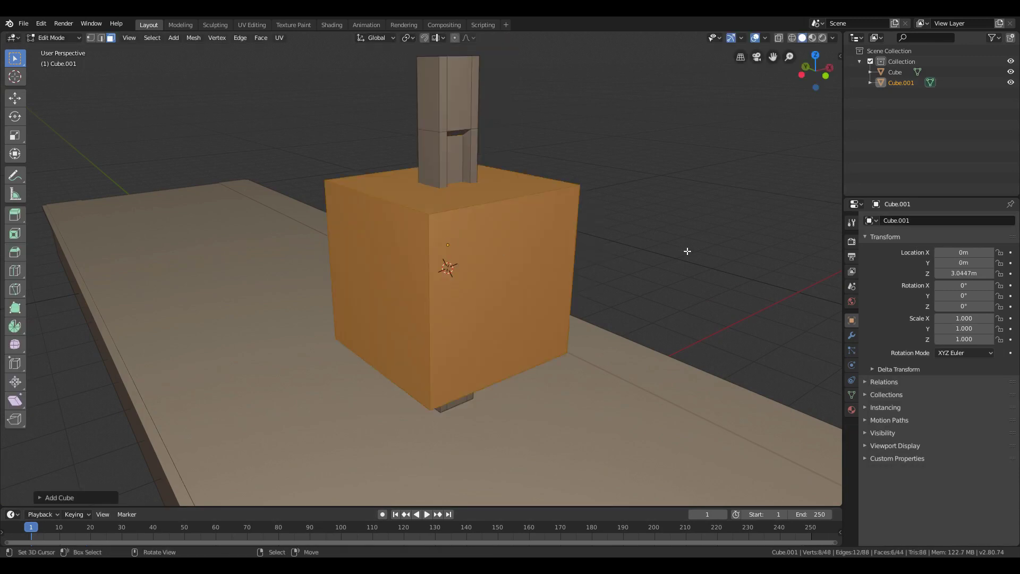
{"action": "type", "text": "s0.352"}
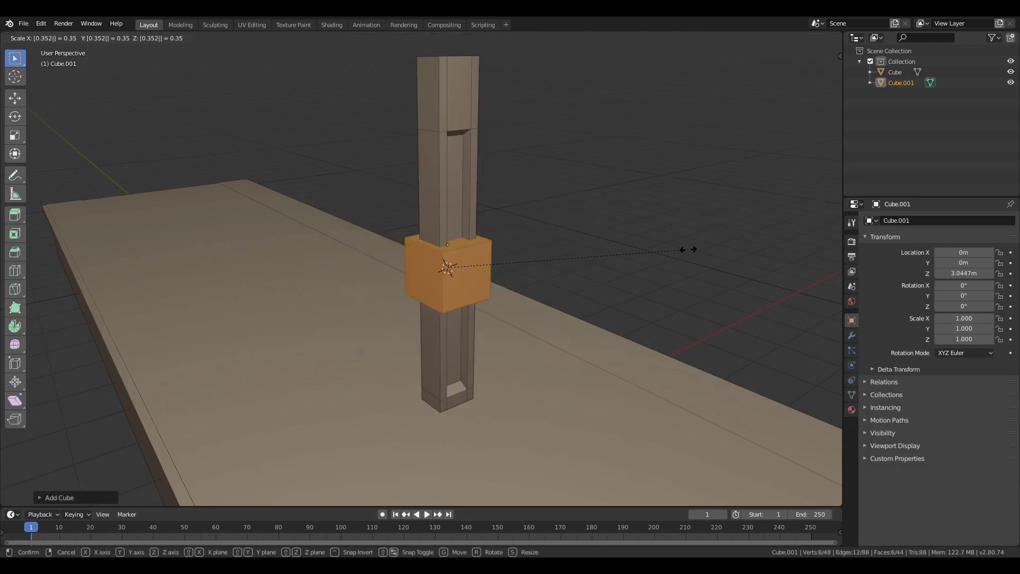
Narrow the added cube slightly along Y and flatten it along Z into a thin base plate
{"action": "type", "text": "y"}
{"action": "key", "text": "BackSpace"}
{"action": "key", "text": "BackSpace"}
{"action": "key", "text": "BackSpace"}
{"action": "key", "text": "BackSpace"}
{"action": "key", "text": "BackSpace"}
{"action": "key", "text": "BackSpace"}
{"action": "key", "text": "BackSpace"}
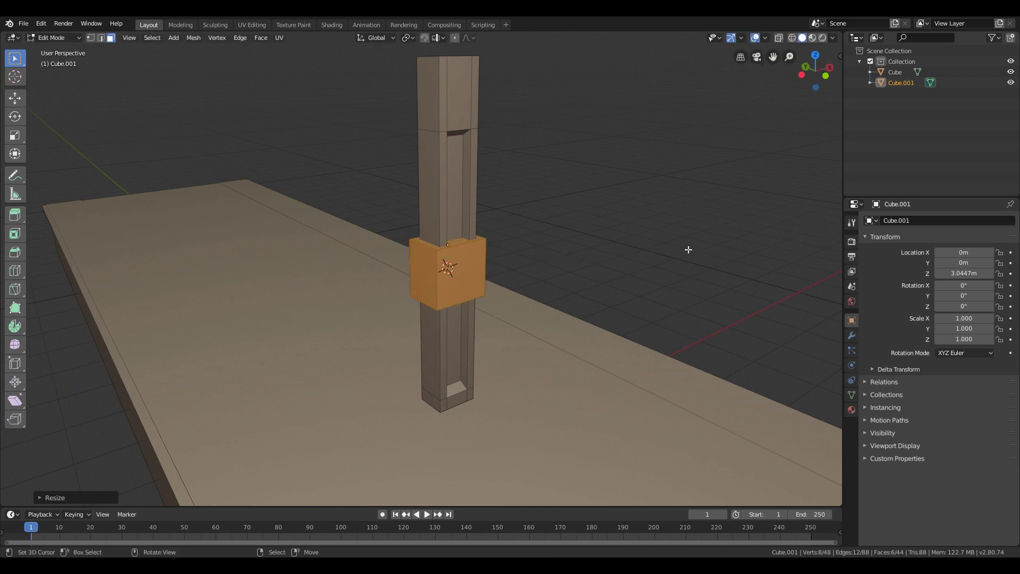
{"action": "key", "text": "z"}
{"action": "key", "text": "Return"}
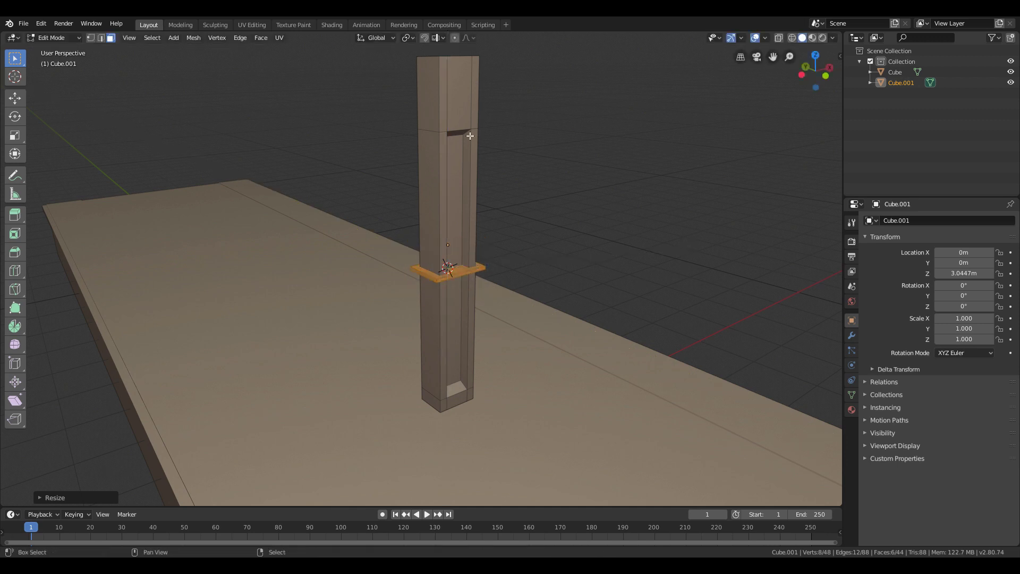
Turn on snapping, choose the snap target and move the plate down along Z to the foot of the pillar
{"action": "key", "text": "shift+Tab"}
{"action": "left_click", "coordinate": [439, 39]}
{"action": "left_click", "coordinate": [429, 81]}
{"action": "key", "text": "g"}
{"action": "key", "text": "z"}
{"action": "left_click", "coordinate": [668, 311]}
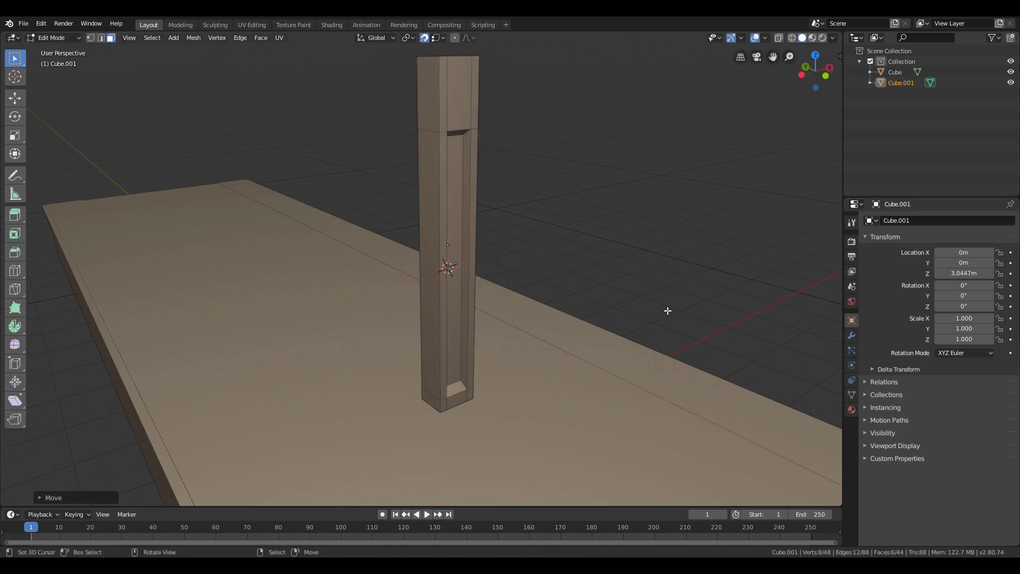
{"action": "key", "text": "g"}
{"action": "key", "text": "z"}
{"action": "left_click", "coordinate": [608, 385]}
Add a 16-sided cylinder within the pillar's mesh
{"action": "key", "text": "shift+grave"}
{"action": "key", "text": "q"}
{"action": "left_click", "coordinate": [421, 268]}
{"action": "key", "text": "Tab"}
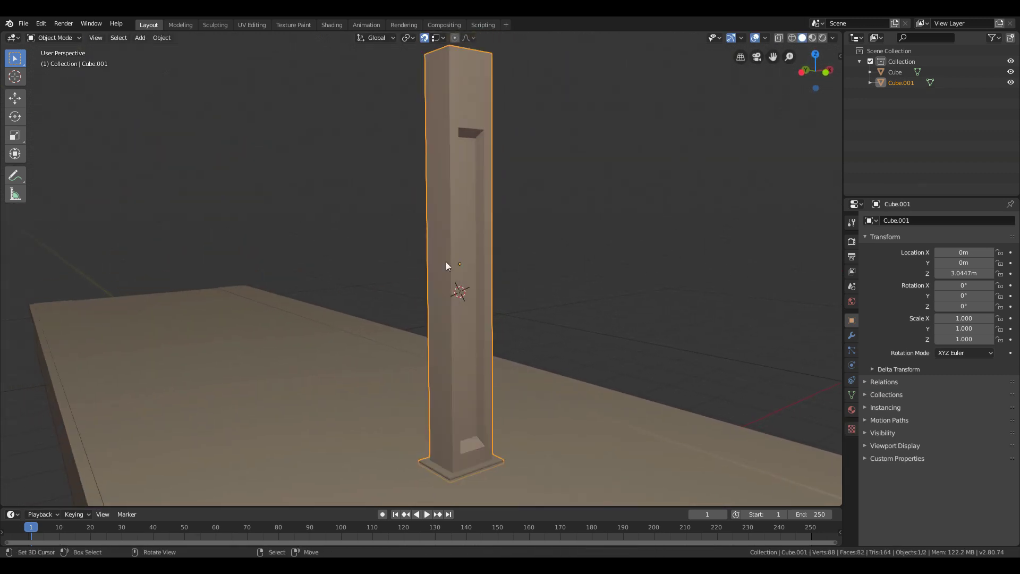
{"action": "key", "text": "Tab"}
{"action": "key", "text": "shift+a"}
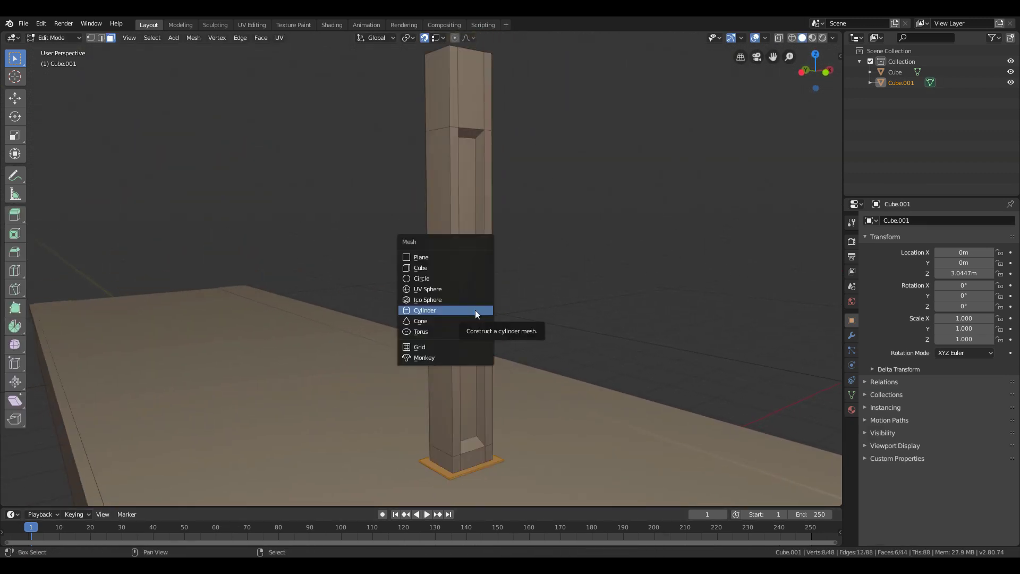
{"action": "left_click", "coordinate": [468, 305]}
{"action": "left_click", "coordinate": [64, 498]}
{"action": "left_click", "coordinate": [58, 353]}
Rotate the cylinder 90° about Y and scale it down to rivet size
{"action": "type", "text": "ry"}
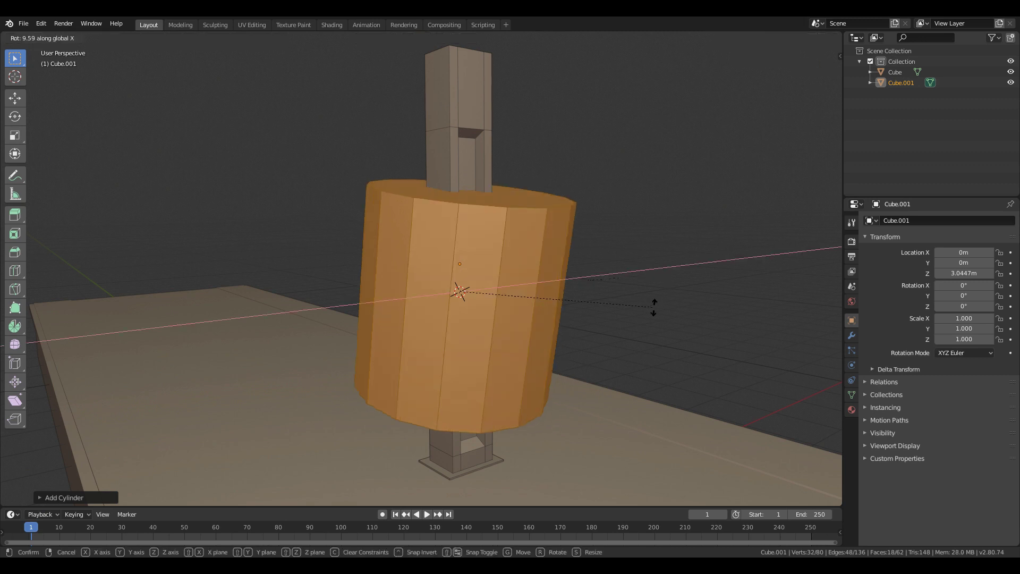
{"action": "type", "text": "90"}
{"action": "key", "text": "Return"}
{"action": "type", "text": "s0"}
{"action": "key", "text": "Return"}
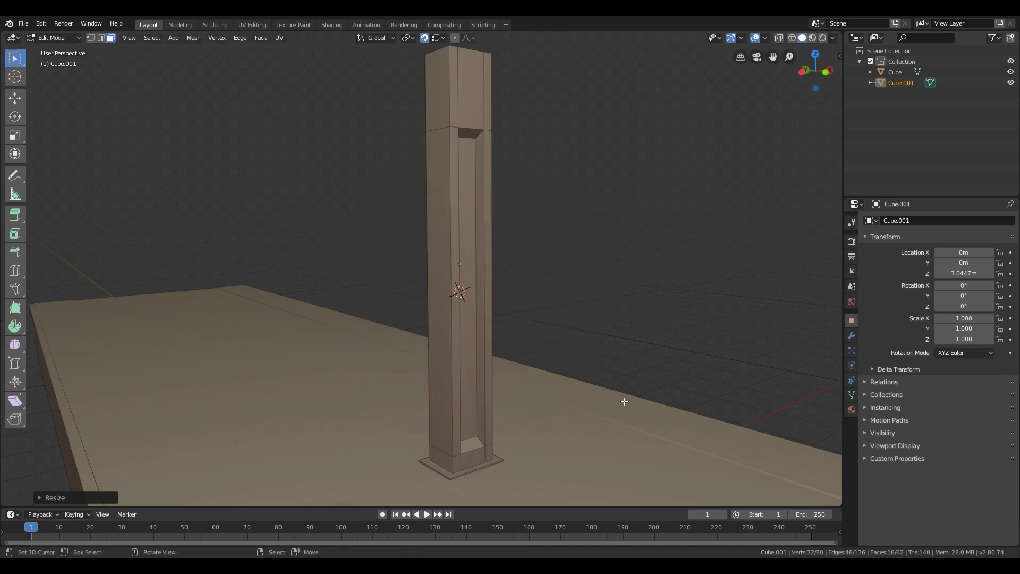
Move the small cylinder out of the pillar along X so that it sticks out of the plain side face
{"action": "key", "text": "KP_Decimal"}
{"action": "key", "text": "r"}
{"action": "key", "text": "z"}
{"action": "left_click", "coordinate": [535, 364]}
{"action": "key", "text": "shift+z"}
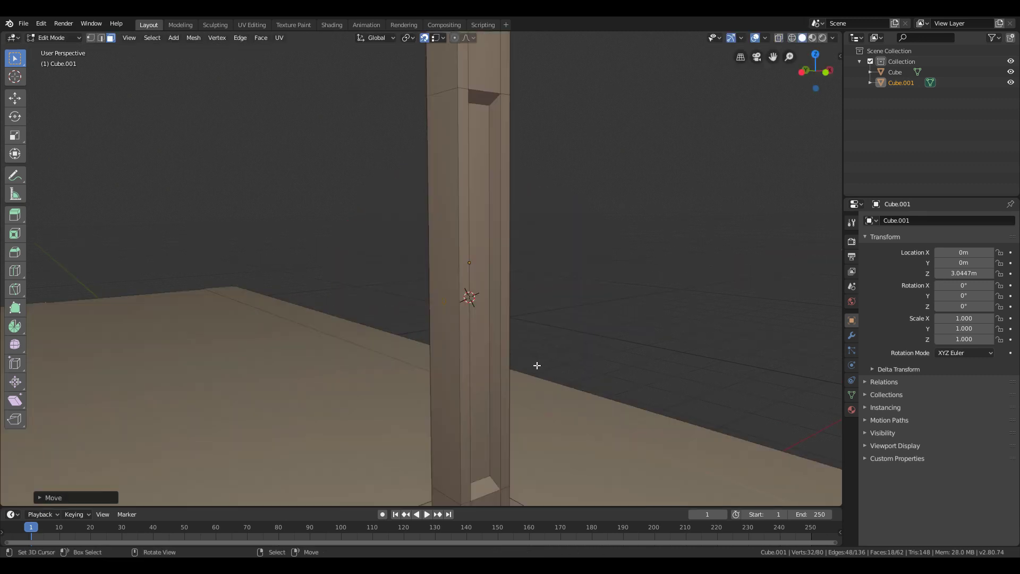
{"action": "key", "text": "g"}
{"action": "key", "text": "x"}
{"action": "left_click", "coordinate": [462, 351]}
Bevel the small cylinder's outer end face with 3 segments and a width of about 0.037 m to round the rivet head
{"action": "middle_click_drag", "start_coordinate": [462, 350], "coordinate": [426, 272]}
{"action": "scroll", "coordinate": [468, 240], "scroll_direction": "up", "scroll_amount": 5}
{"action": "left_click", "coordinate": [429, 272]}
{"action": "key", "text": "ctrl+b"}
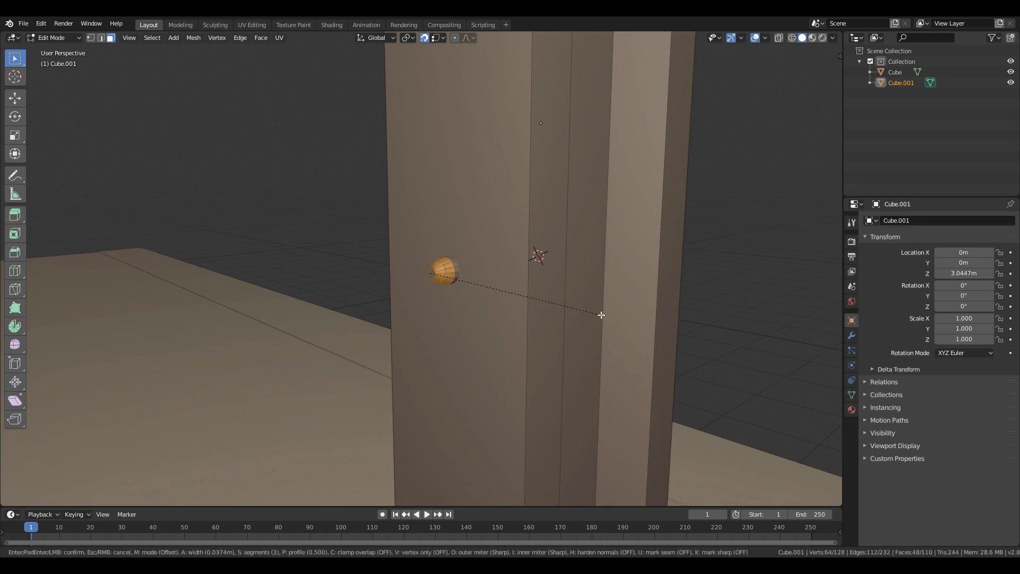
{"action": "left_click", "coordinate": [601, 314]}
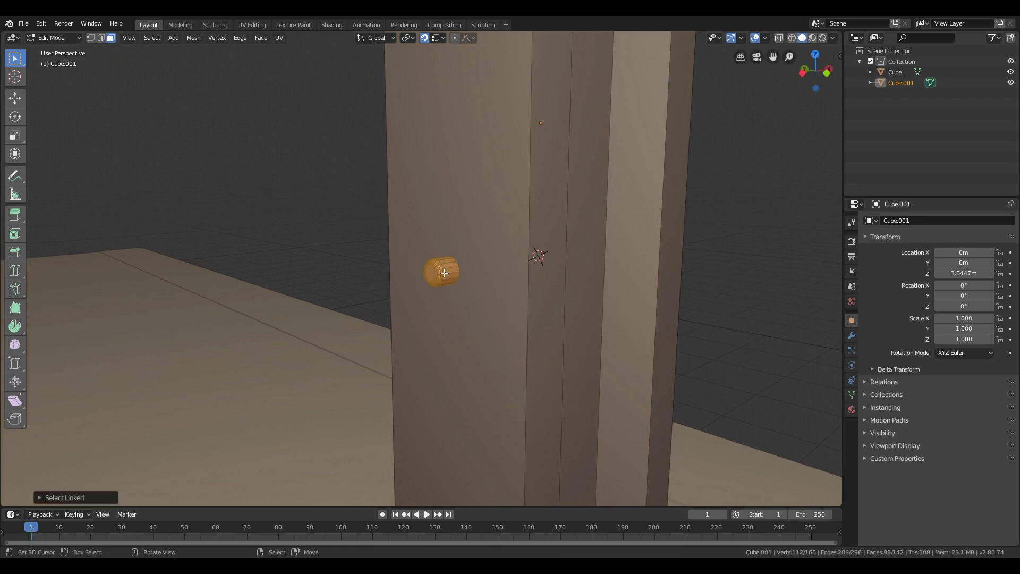
Select the whole rivet and sink it along X into the pillar's side face
{"action": "key", "text": "g"}
{"action": "key", "text": "x"}
{"action": "left_click", "coordinate": [518, 290]}
Move the rivet about 1.42 m up along Z to just below the recess's upper edge and shift it sideways along Y
{"action": "scroll", "coordinate": [519, 290], "scroll_direction": "down", "scroll_amount": 4}
{"action": "middle_click_drag", "start_coordinate": [424, 269], "coordinate": [468, 266]}
{"action": "key", "text": "g"}
{"action": "key", "text": "z"}
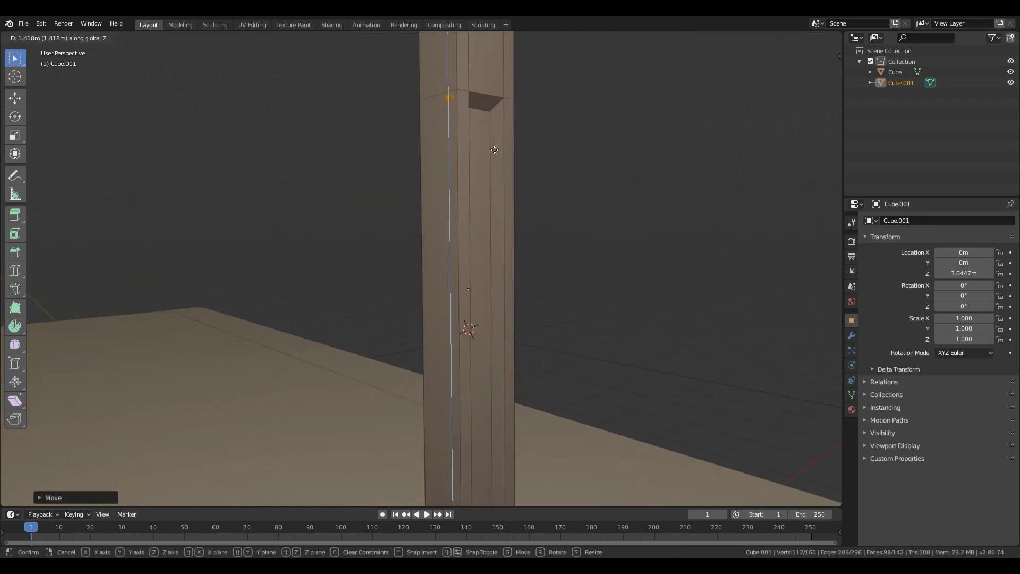
{"action": "left_click", "coordinate": [496, 148]}
{"action": "scroll", "coordinate": [497, 149], "scroll_direction": "up", "scroll_amount": 3}
{"action": "middle_click_drag", "start_coordinate": [497, 149], "coordinate": [426, 269]}
{"action": "key", "text": "g"}
{"action": "key", "text": "y"}
{"action": "left_click", "coordinate": [415, 259]}
Duplicate the rivet along Y to form a horizontal pair on the pillar's plain side face
{"action": "key", "text": "shift+d"}
{"action": "key", "text": "y"}
{"action": "left_click", "coordinate": [349, 253]}
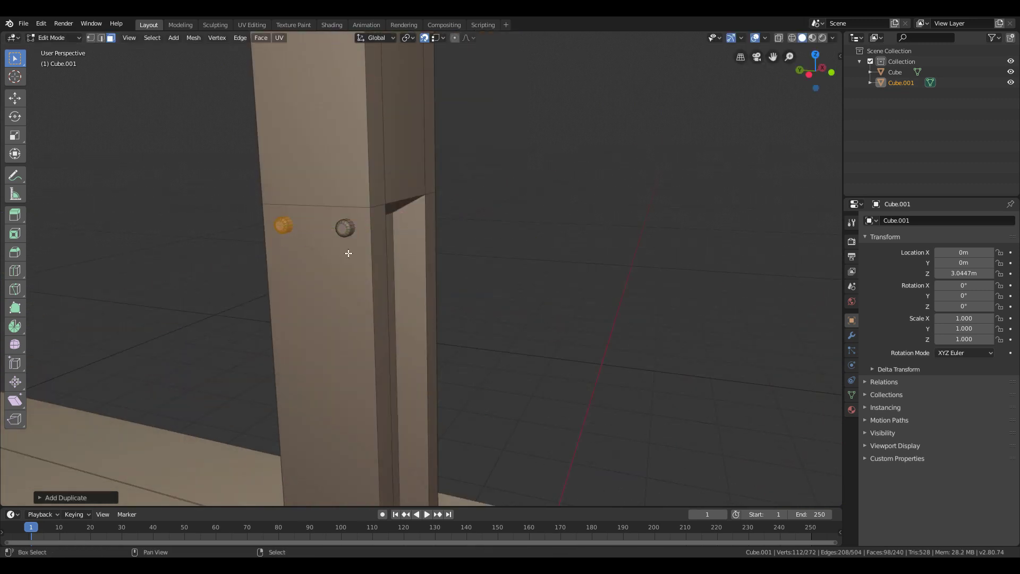
Select the rivet pair and duplicate it repeatedly down along Z to make 11 evenly spaced rows on the plain side face
{"action": "key", "text": "l"}
{"action": "key", "text": "shift+grave"}
{"action": "key", "text": "s"}
{"action": "key", "text": "d"}
{"action": "left_click", "coordinate": [421, 269]}
{"action": "key", "text": "shift+d"}
{"action": "key", "text": "z"}
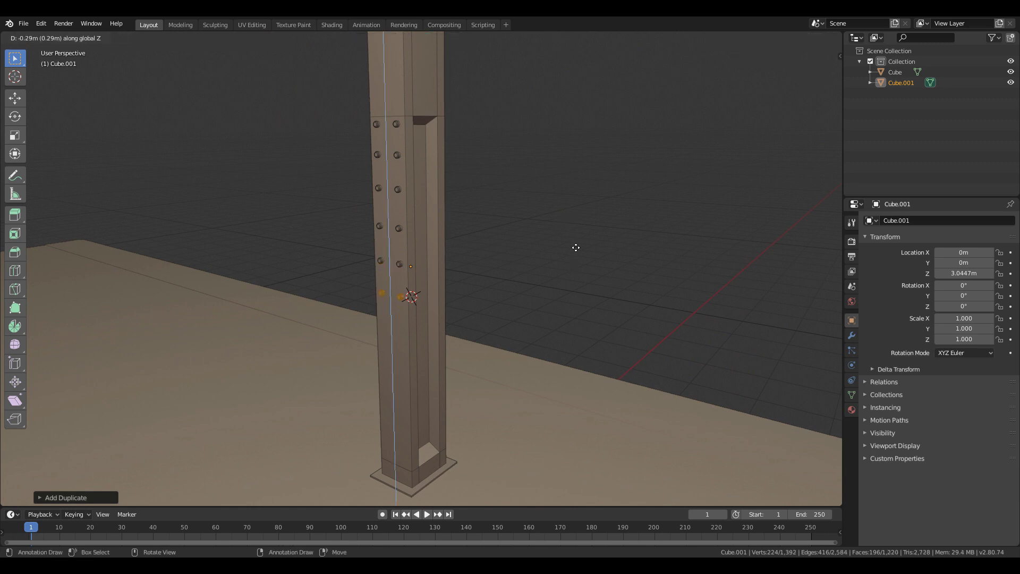
{"action": "key", "text": "shift+d"}
{"action": "key", "text": "z"}
{"action": "left_click", "coordinate": [575, 289]}
{"action": "key", "text": "shift+d"}
{"action": "key", "text": "z"}
{"action": "left_click", "coordinate": [583, 261]}
{"action": "key", "text": "shift+d"}
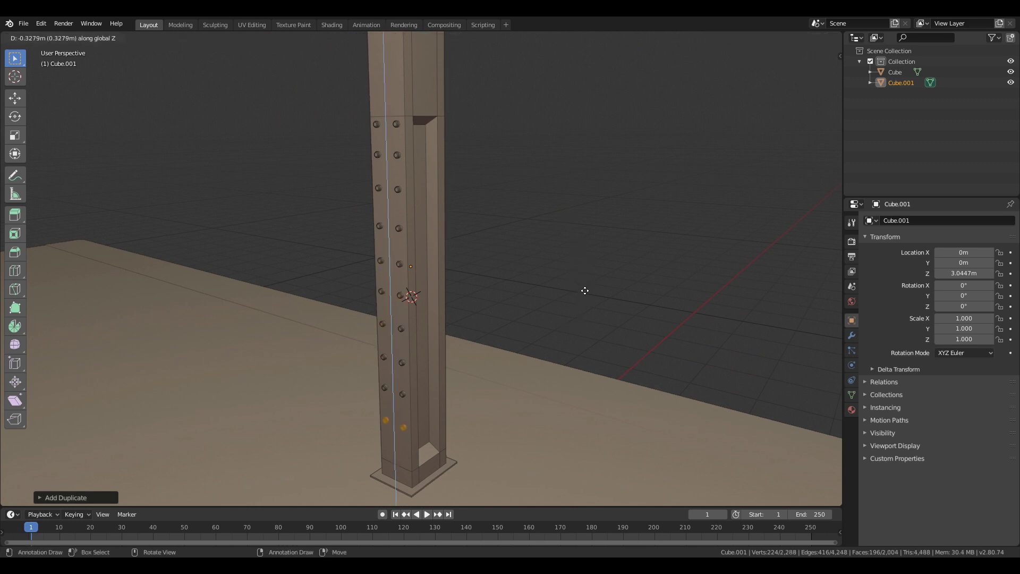
{"action": "left_click", "coordinate": [593, 320]}
Select the pillar with its base plate and invert the selection so that only the rivets are selected
{"action": "key", "text": "shift+grave"}
{"action": "key", "text": "d"}
{"action": "left_click", "coordinate": [421, 269]}
{"action": "right_click", "coordinate": [425, 276]}
{"action": "key", "text": "l"}
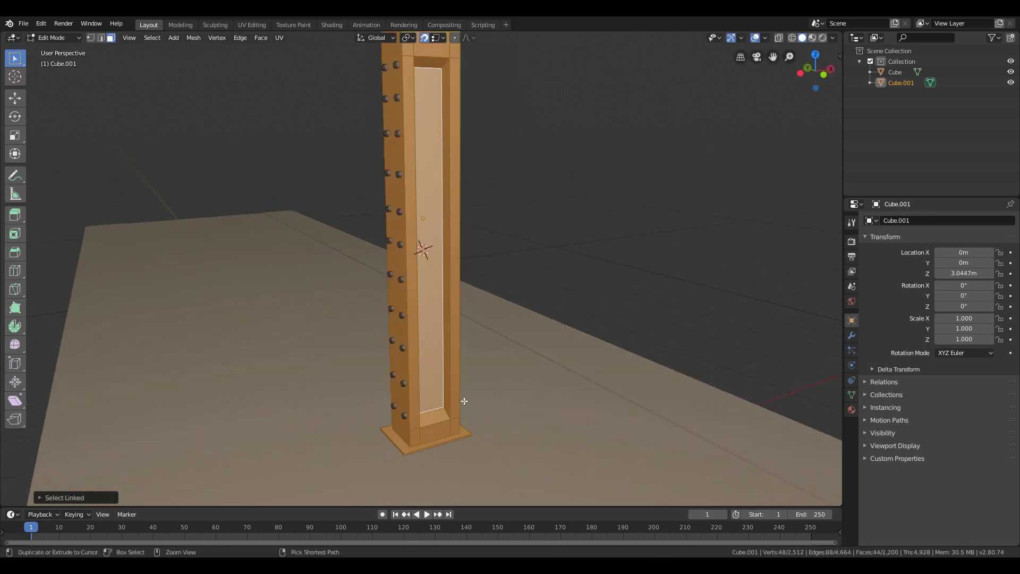
{"action": "key", "text": "ctrl+i"}
{"action": "key", "text": "shift+grave"}
{"action": "key", "text": "e"}
{"action": "left_click", "coordinate": [421, 268]}
Duplicate all the rivets in place and rotate the copies 90° about Z
{"action": "key", "text": "shift+d"}
{"action": "left_click", "coordinate": [421, 301]}
{"action": "type", "text": "rz90"}
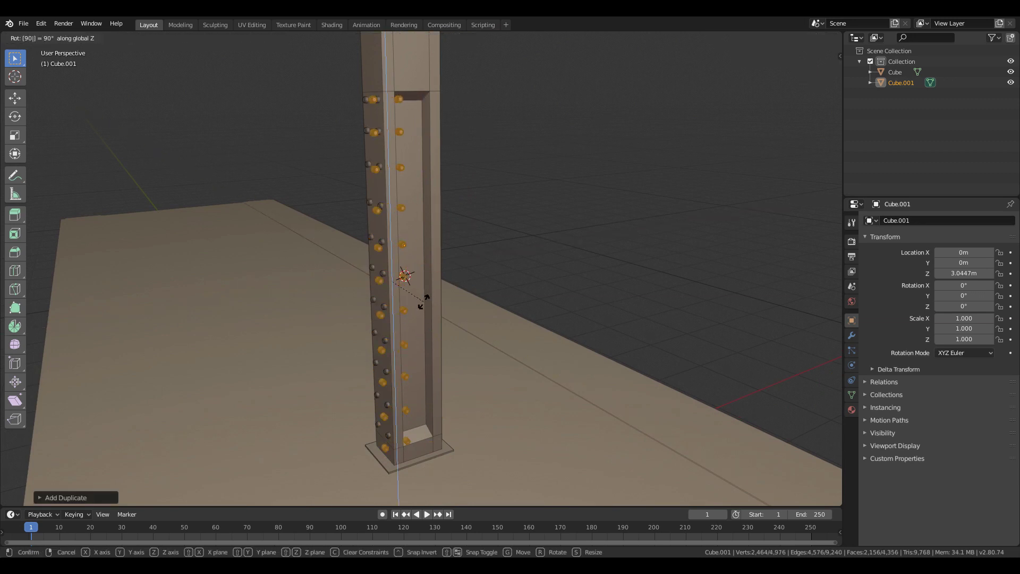
{"action": "key", "text": "Return"}
Move the rotated rivets along X and Y onto the adjacent recessed face of the pillar
{"action": "key", "text": "shift+grave"}
{"action": "key", "text": "e"}
{"action": "left_click", "coordinate": [422, 268]}
{"action": "key", "text": "g"}
{"action": "key", "text": "x"}
{"action": "left_click", "coordinate": [465, 276]}
{"action": "key", "text": "g"}
{"action": "key", "text": "y"}
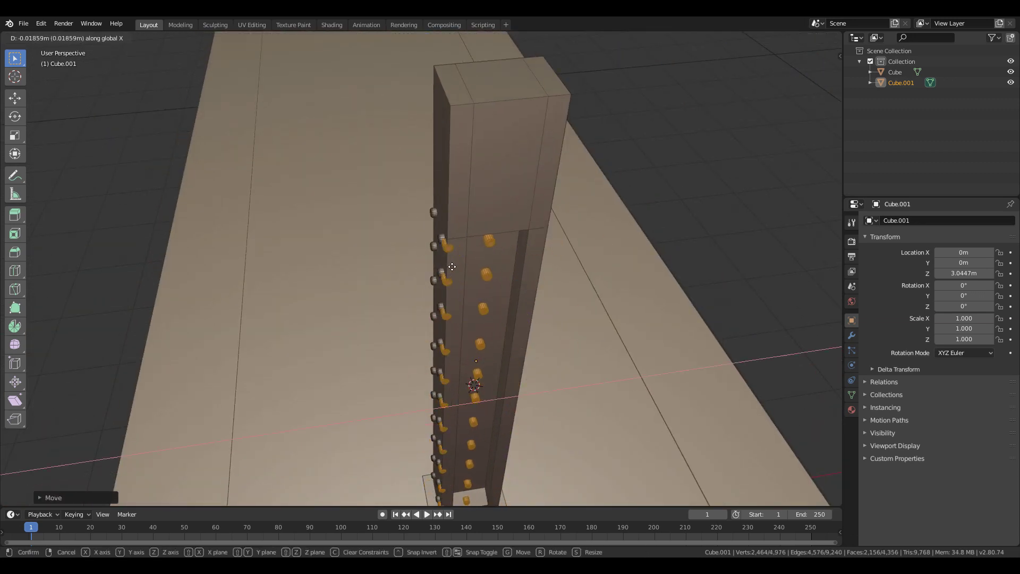
{"action": "left_click", "coordinate": [474, 322]}
Deselect the edge column of the copied rivets and move the other column along X to the opposite border of the recess
{"action": "key", "text": "shift+grave"}
{"action": "left_click", "coordinate": [421, 268]}
{"action": "key", "text": "z"}
{"action": "left_click", "coordinate": [362, 269]}
{"action": "left_click_drag", "start_coordinate": [372, 108], "coordinate": [435, 411], "text": "ctrl"}
{"action": "key", "text": "z"}
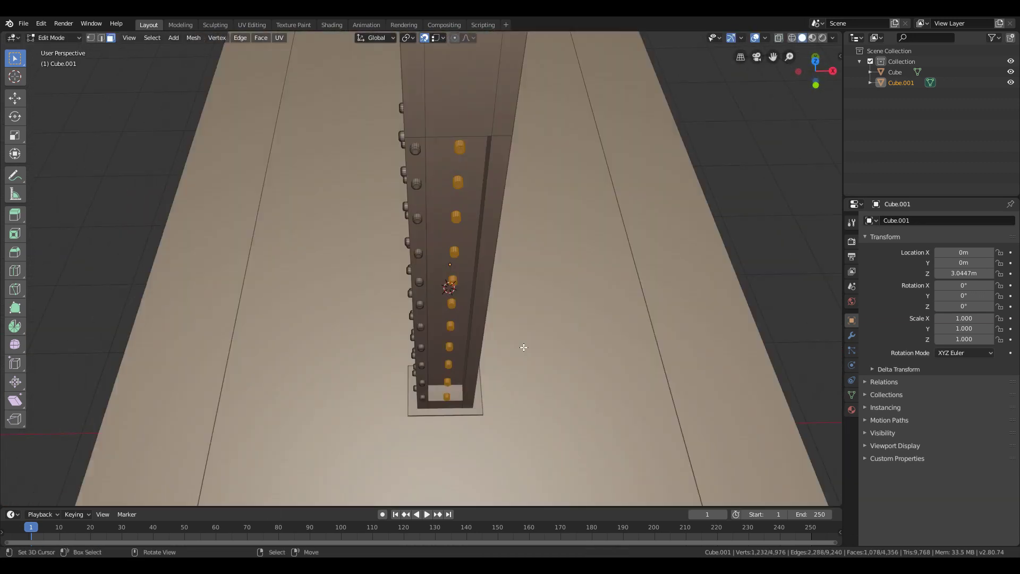
{"action": "key", "text": "g"}
{"action": "key", "text": "x"}
{"action": "left_click", "coordinate": [566, 352]}
Isolate the recessed face's two rivet columns by selecting the pillar, base plate and plain-side rivets, then inverting the selection
{"action": "key", "text": "shift+grave"}
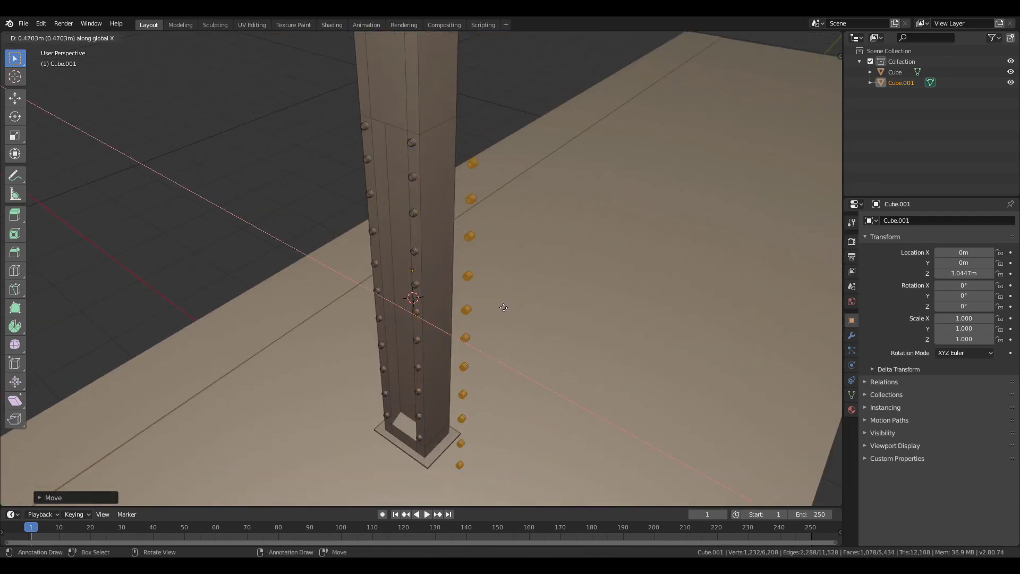
{"action": "left_click", "coordinate": [422, 269]}
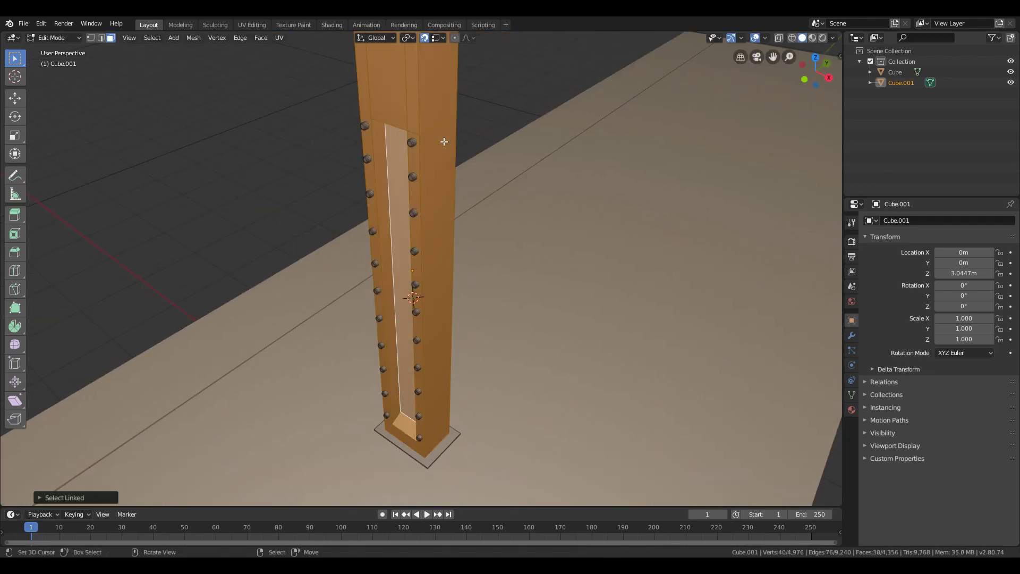
{"action": "key", "text": "l"}
{"action": "key", "text": "shift+grave"}
{"action": "left_click", "coordinate": [422, 268]}
{"action": "key", "text": "z"}
{"action": "left_click", "coordinate": [361, 269]}
{"action": "key", "text": "b"}
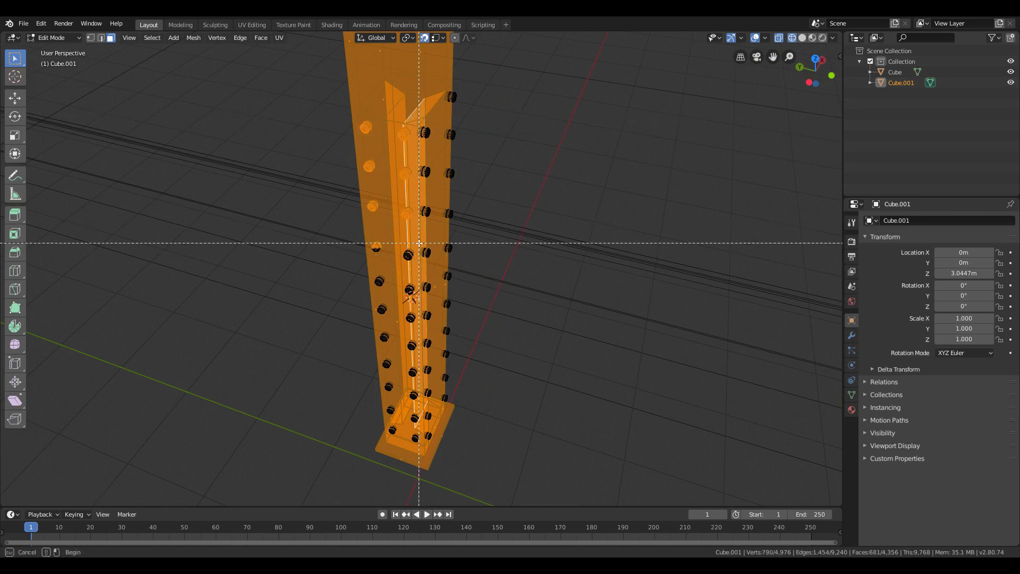
{"action": "left_click_drag", "start_coordinate": [419, 330], "coordinate": [283, 505]}
{"action": "key", "text": "ctrl+i"}
Duplicate the recessed face's rivets and rotate the copies about Z for the opposite recessed face
{"action": "key", "text": "shift+d"}
{"action": "key", "text": "y"}
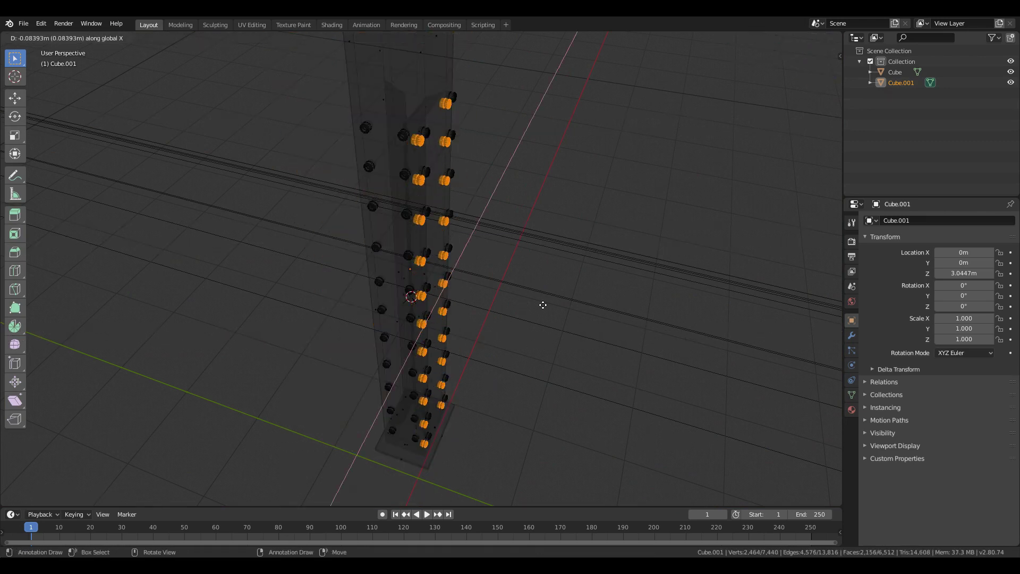
{"action": "left_click", "coordinate": [482, 356]}
{"action": "type", "text": "rz41"}
{"action": "key", "text": "Return"}
Align the copied rivet columns along X with the borders of the opposite recessed face and check the pillar in Object Mode
{"action": "middle_click_drag", "start_coordinate": [482, 357], "coordinate": [559, 335]}
{"action": "key", "text": "shift+z"}
{"action": "key", "text": "g"}
{"action": "key", "text": "x"}
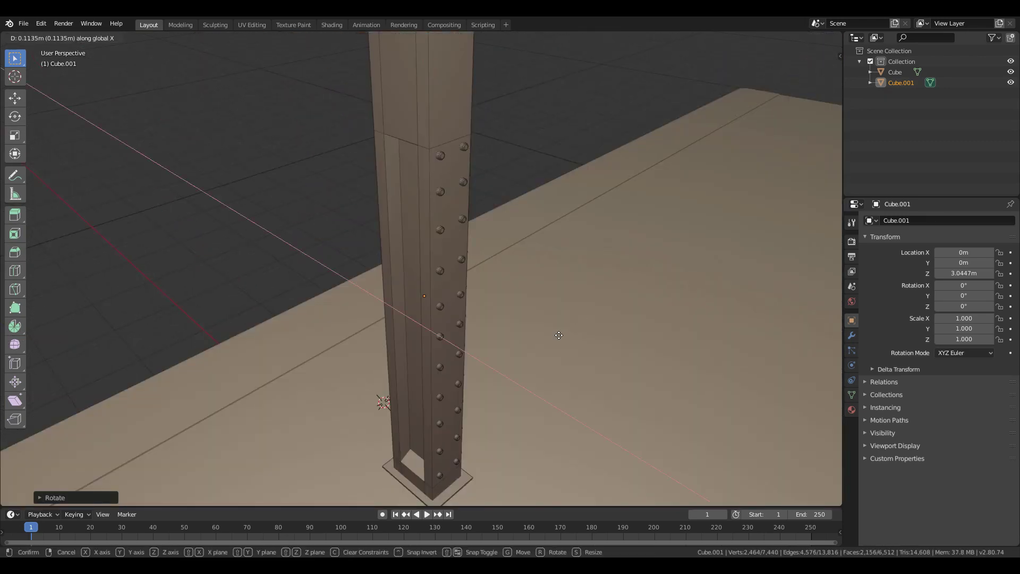
{"action": "left_click", "coordinate": [572, 360]}
{"action": "key", "text": "shift+grave"}
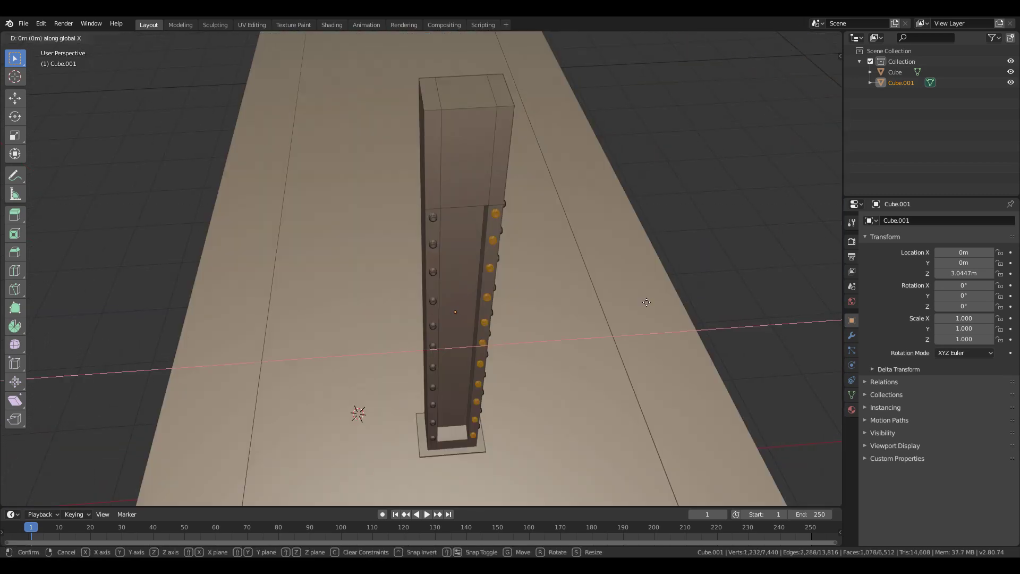
{"action": "left_click", "coordinate": [422, 268]}
{"action": "key", "text": "Tab"}
{"action": "key", "text": "shift+grave"}
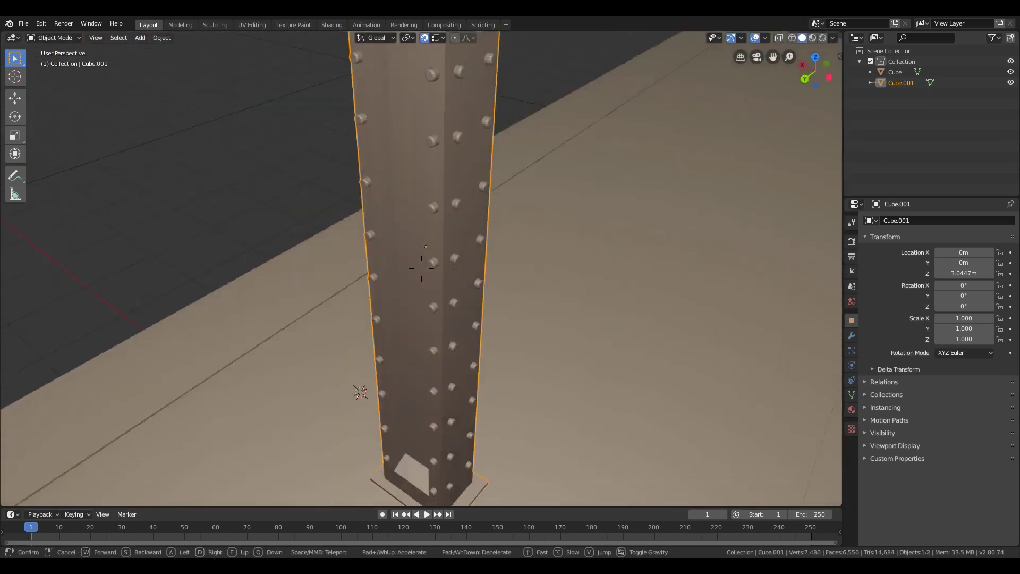
{"action": "left_click", "coordinate": [421, 268]}
In a see-through top view in Edit Mode, select both rivet columns on the plain side face
{"action": "key", "text": "Tab"}
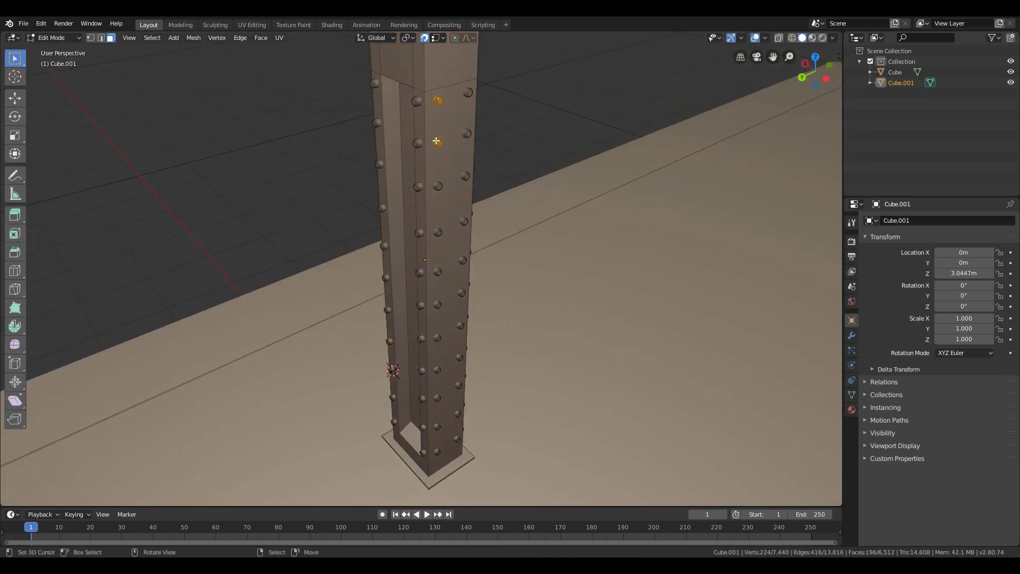
{"action": "key", "text": "KP_7"}
{"action": "key", "text": "alt+z"}
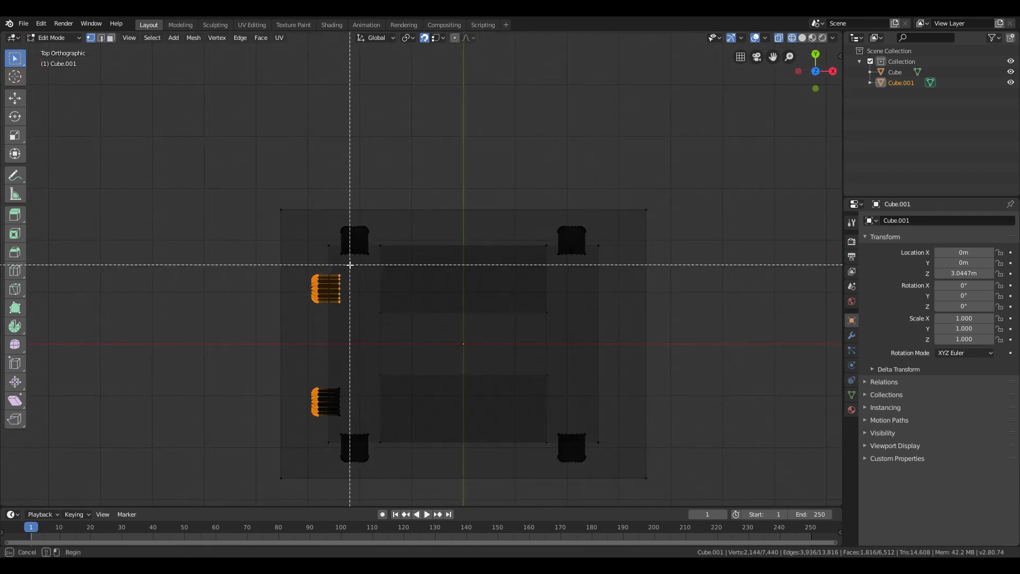
{"action": "left_click_drag", "start_coordinate": [350, 264], "coordinate": [297, 426]}
{"action": "middle_click_drag", "start_coordinate": [512, 344], "coordinate": [437, 342], "text": "shift"}
Duplicate the selected rivets, rotate the copies 180° about Z, move them about 0.576 m along X onto the opposite face, and leave Edit Mode
{"action": "key", "text": "shift+d"}
{"action": "right_click", "coordinate": [664, 340]}
{"action": "type", "text": "rz180"}
{"action": "key", "text": "Return"}
{"action": "key", "text": "g"}
{"action": "key", "text": "x"}
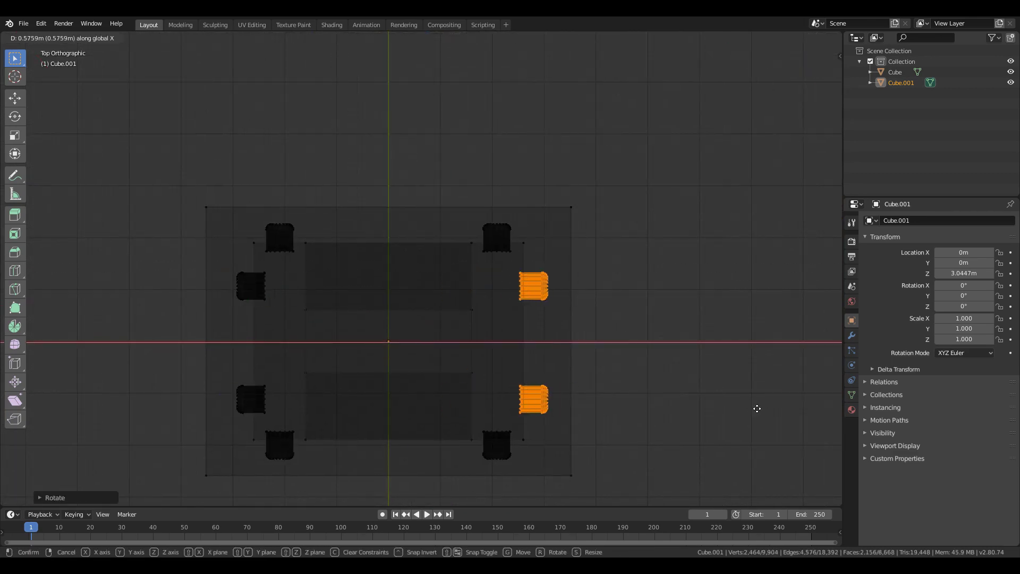
{"action": "left_click", "coordinate": [757, 409]}
{"action": "middle_click_drag", "start_coordinate": [758, 409], "coordinate": [581, 207]}
{"action": "key", "text": "z"}
{"action": "left_click", "coordinate": [585, 244]}
{"action": "key", "text": "Tab"}
{"action": "scroll", "coordinate": [565, 260], "scroll_direction": "down", "scroll_amount": 6}
{"action": "middle_click_drag", "start_coordinate": [554, 294], "coordinate": [451, 307]}
{"action": "scroll", "coordinate": [451, 307], "scroll_direction": "up", "scroll_amount": 2}
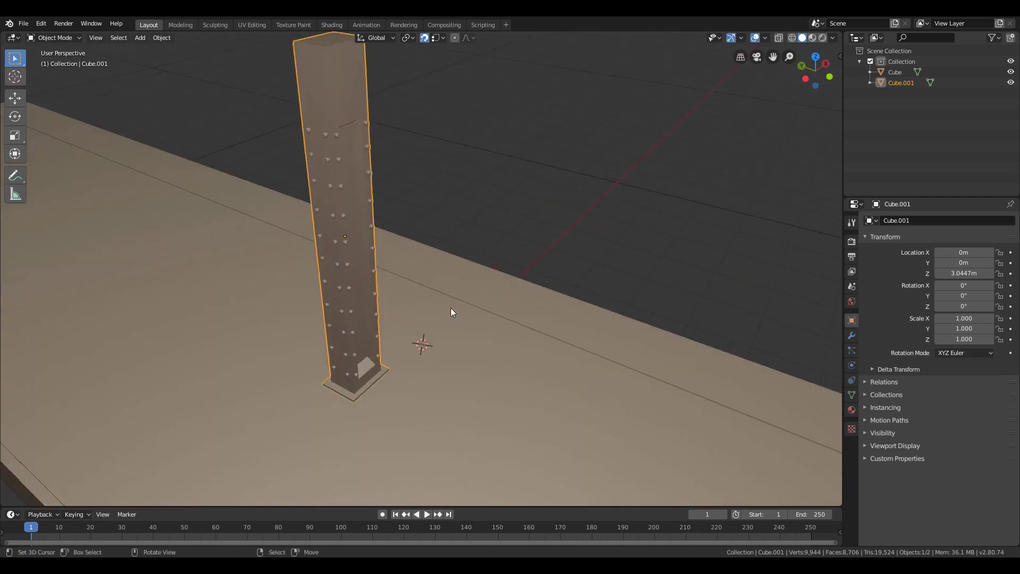
Add an Array modifier to the pillar with a count of 5 and a relative X offset of 0
{"action": "scroll", "coordinate": [450, 312], "scroll_direction": "down", "scroll_amount": 2}
{"action": "left_click", "coordinate": [852, 336]}
{"action": "left_click", "coordinate": [939, 220]}
{"action": "left_click", "coordinate": [876, 286]}
{"action": "left_click_drag", "start_coordinate": [974, 282], "coordinate": [981, 281]}
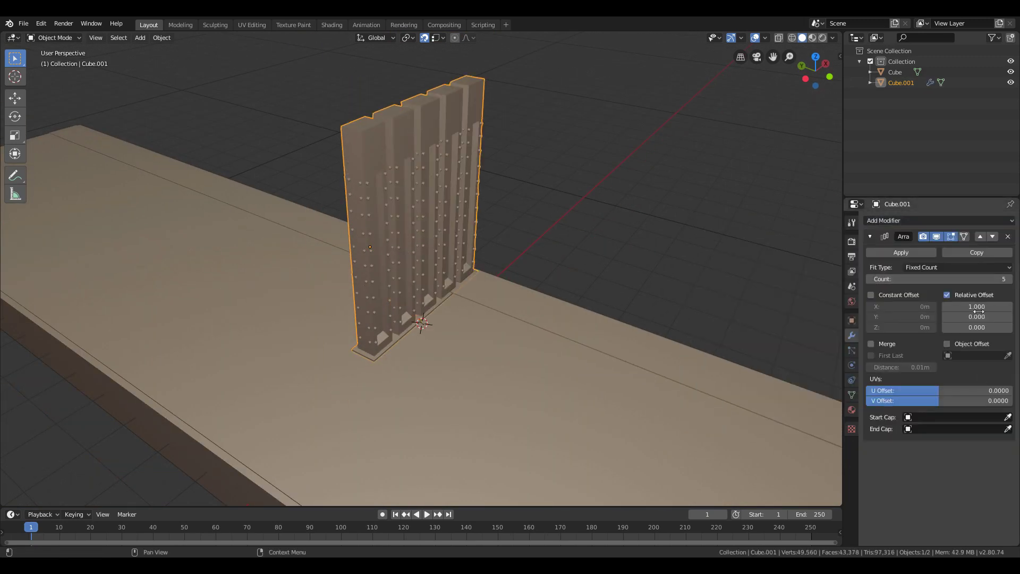
{"action": "left_click", "coordinate": [980, 305]}
{"action": "type", "text": "0"}
{"action": "key", "text": "Return"}
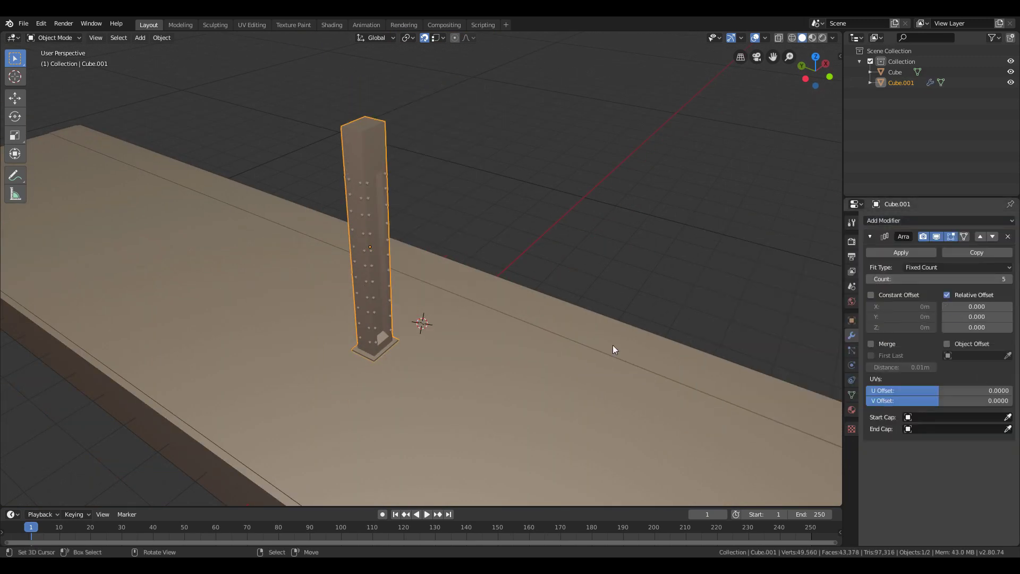
Rotate the pillar 90° about Z and move it along X toward the platform's edge line
{"action": "type", "text": "rz90"}
{"action": "key", "text": "Return"}
{"action": "key", "text": "g"}
{"action": "key", "text": "x"}
{"action": "left_click", "coordinate": [639, 388]}
Move the pillar along Y toward the platform's end, align it along X with the edge line, and raise it about 0.018 m
{"action": "key", "text": "shift+grave"}
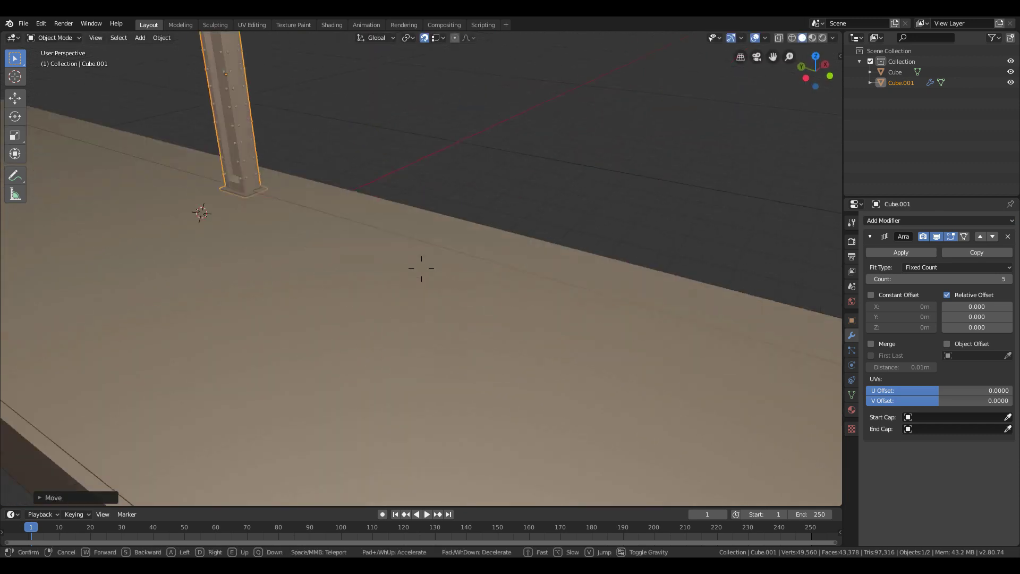
{"action": "left_click", "coordinate": [422, 268]}
{"action": "key", "text": "g"}
{"action": "key", "text": "y"}
{"action": "left_click", "coordinate": [722, 413]}
{"action": "key", "text": "shift+grave"}
{"action": "left_click", "coordinate": [422, 269]}
{"action": "key", "text": "g"}
{"action": "key", "text": "y"}
{"action": "left_click", "coordinate": [475, 293]}
{"action": "key", "text": "g"}
{"action": "key", "text": "x"}
{"action": "left_click", "coordinate": [519, 282]}
{"action": "key", "text": "g"}
{"action": "key", "text": "z"}
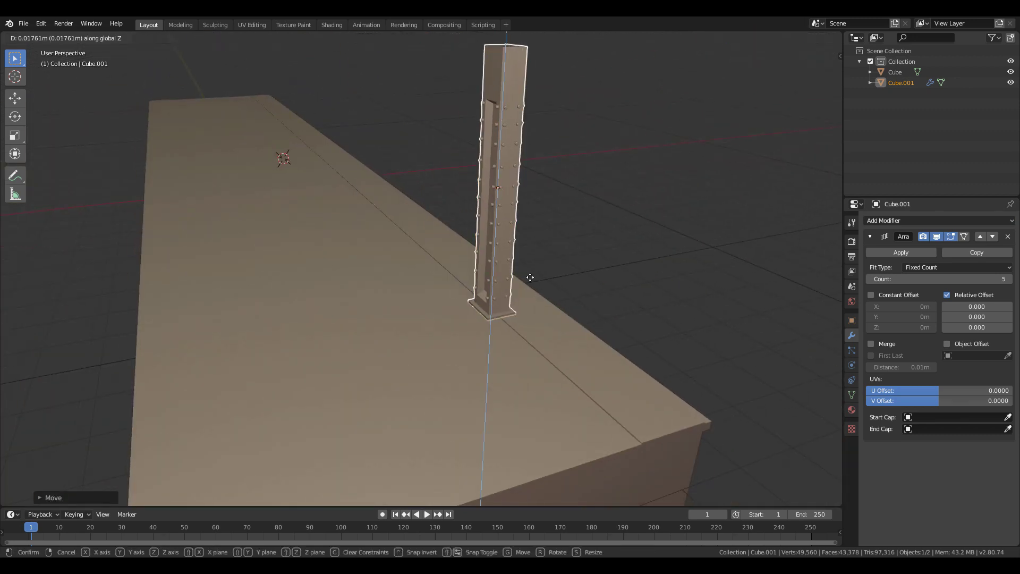
{"action": "left_click", "coordinate": [531, 278]}
Set the pillar array's relative X offset to 7.85 to space the pillars along the platform
{"action": "left_click_drag", "start_coordinate": [965, 316], "coordinate": [971, 317]}
{"action": "right_click", "coordinate": [970, 317]}
{"action": "left_click", "coordinate": [972, 306]}
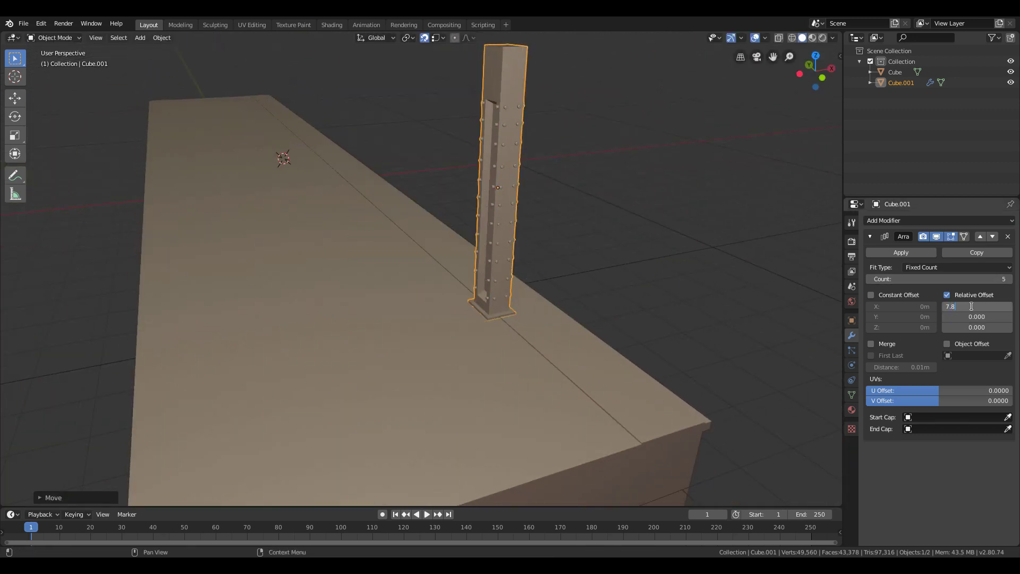
{"action": "type", "text": "7.8"}
{"action": "key", "text": "Return"}
Duplicate the pillar row along X to the platform's opposite edge line
{"action": "middle_click_drag", "start_coordinate": [735, 258], "coordinate": [759, 285]}
{"action": "key", "text": "shift+d"}
{"action": "key", "text": "x"}
{"action": "left_click", "coordinate": [381, 325]}
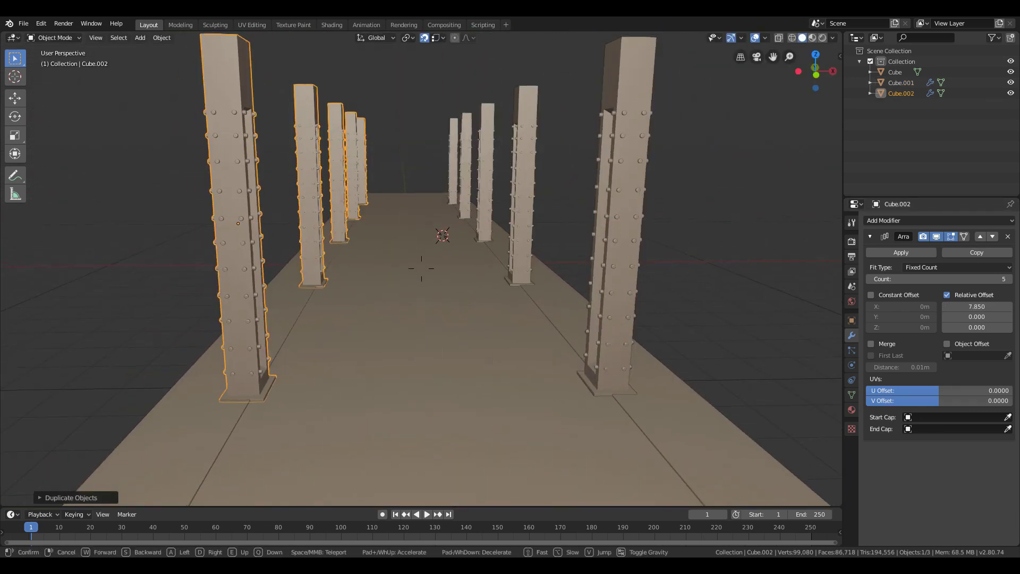
Enter Edit Mode on the original pillar, select a horizontal rivet pair on its plain face and snap the 3D cursor to it
{"action": "middle_click_drag", "start_coordinate": [424, 260], "coordinate": [432, 247]}
{"action": "middle_click_drag", "start_coordinate": [420, 372], "coordinate": [478, 377]}
{"action": "middle_click_drag", "start_coordinate": [654, 186], "coordinate": [431, 257], "text": "shift"}
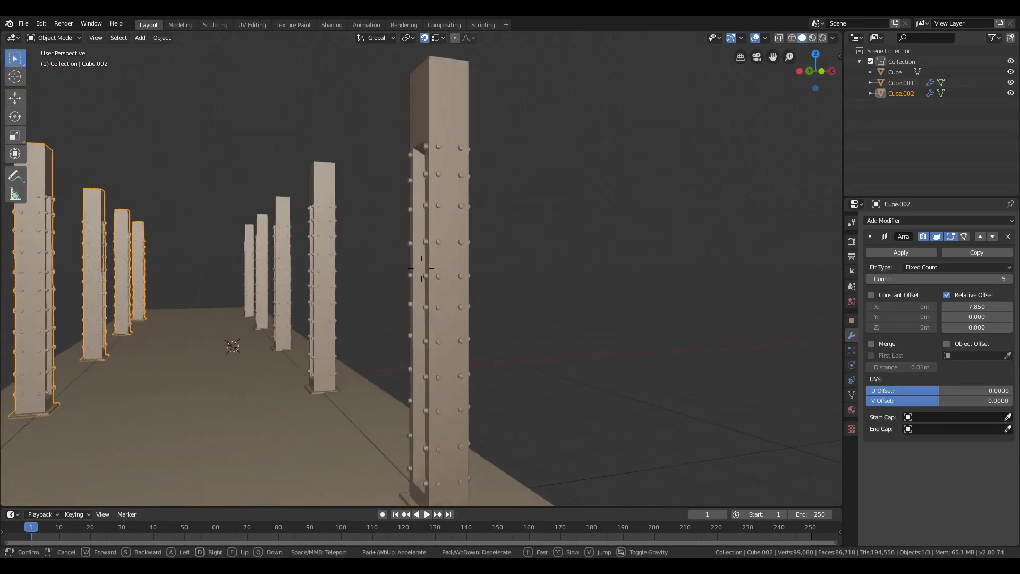
{"action": "scroll", "coordinate": [427, 259], "scroll_direction": "up", "scroll_amount": 2}
{"action": "right_click_drag", "start_coordinate": [425, 258], "coordinate": [451, 260]}
{"action": "right_click", "coordinate": [452, 260]}
{"action": "key", "text": "Tab"}
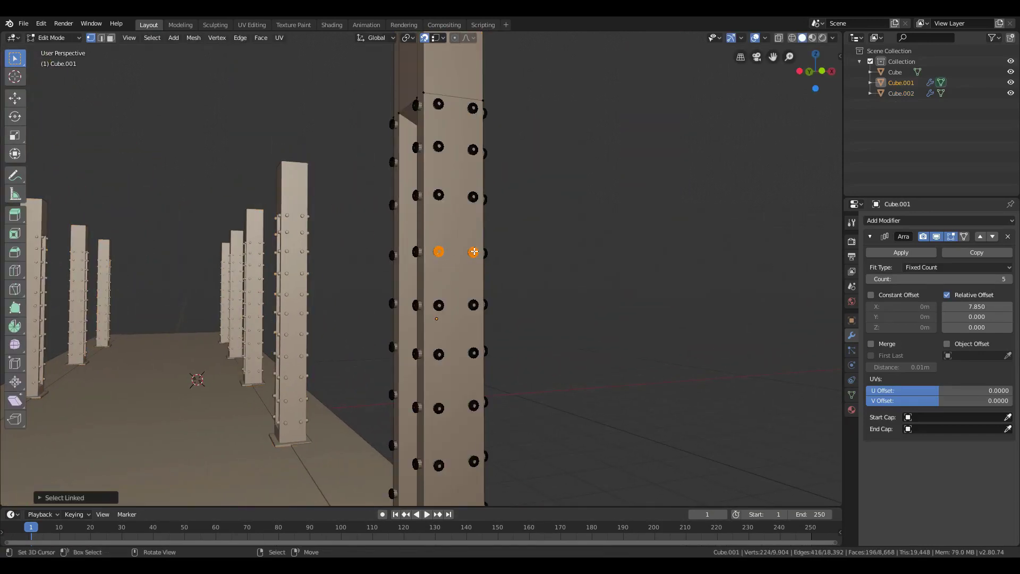
{"action": "key", "text": "shift+s"}
{"action": "left_click", "coordinate": [468, 351]}
Add a cube at the snapped 3D cursor and shrink it into a thin plate along Y over the selected rivet pair
{"action": "key", "text": "shift+a"}
{"action": "left_click", "coordinate": [500, 270]}
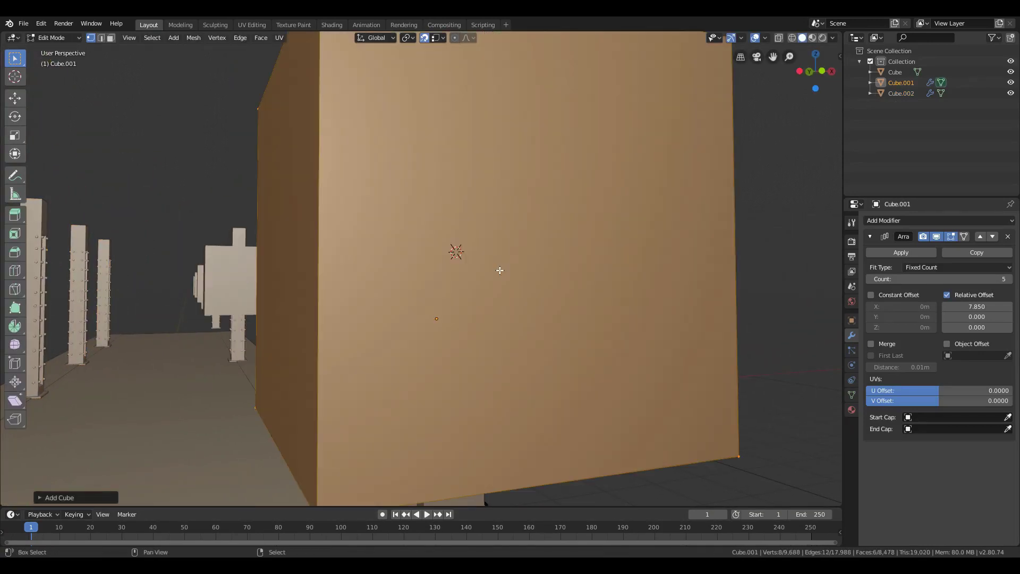
{"action": "scroll", "coordinate": [499, 270], "scroll_direction": "down", "scroll_amount": 3}
{"action": "key", "text": "s"}
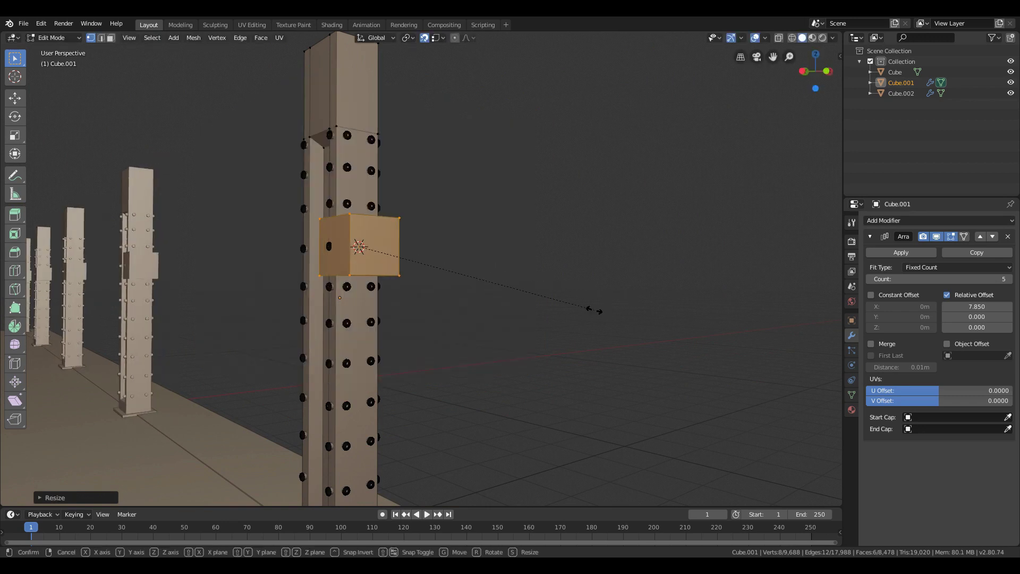
{"action": "key", "text": "x"}
{"action": "type", "text": "xxy"}
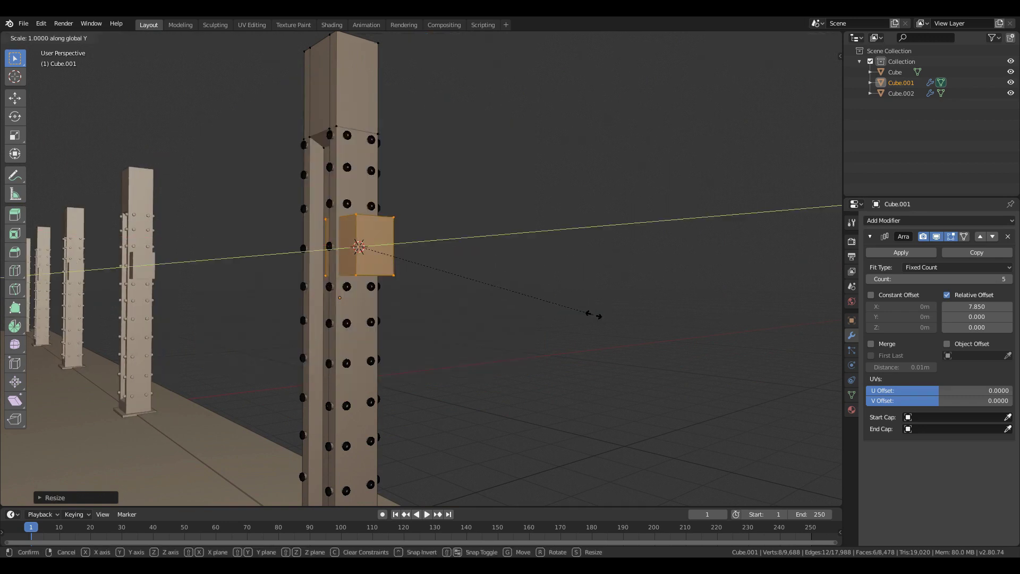
{"action": "type", "text": "0"}
{"action": "key", "text": "Return"}
Shift the plate about 0.006 m along Y on the pillar face and duplicate it along Y beyond the opposite face
{"action": "middle_click_drag", "start_coordinate": [417, 270], "coordinate": [513, 283]}
{"action": "scroll", "coordinate": [513, 282], "scroll_direction": "up", "scroll_amount": 4}
{"action": "key", "text": "g"}
{"action": "key", "text": "x"}
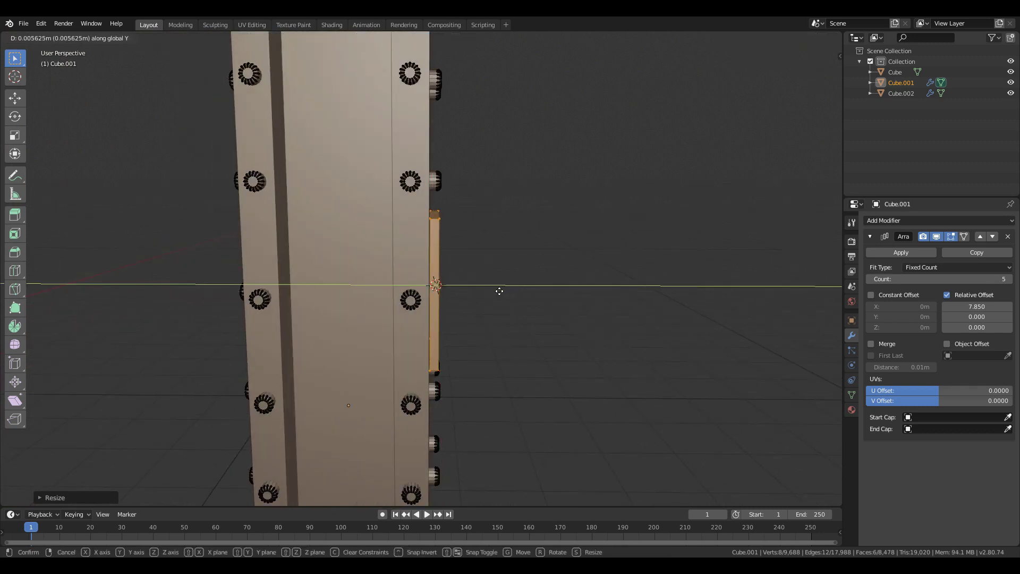
{"action": "left_click", "coordinate": [500, 291]}
{"action": "key", "text": "shift+d"}
{"action": "key", "text": "y"}
{"action": "left_click", "coordinate": [372, 303]}
{"action": "key", "text": "a"}
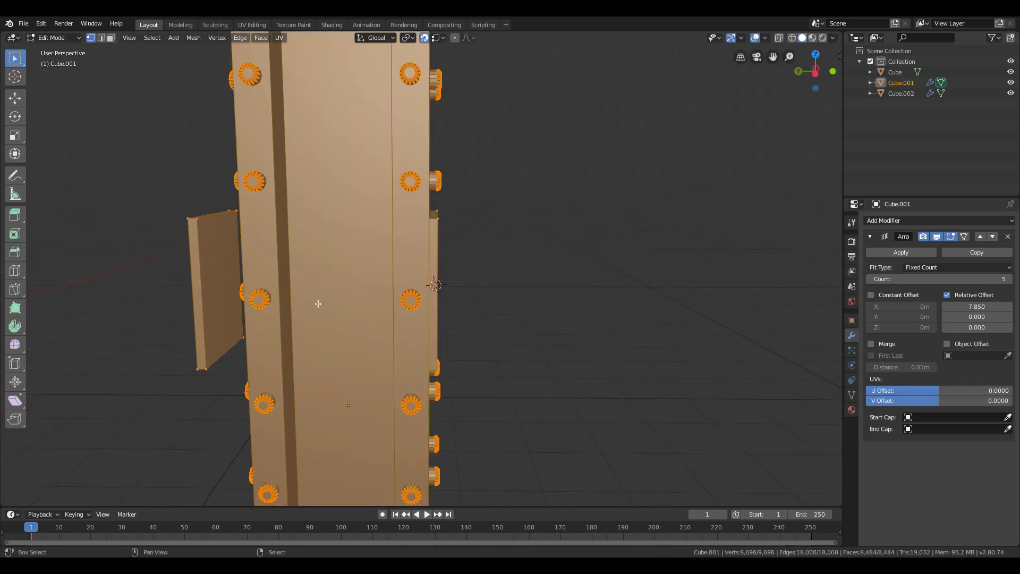
{"action": "middle_click_drag", "start_coordinate": [319, 303], "coordinate": [361, 238]}
{"action": "left_click", "coordinate": [350, 226]}
{"action": "key", "text": "ctrl+l"}
{"action": "key", "text": "g"}
{"action": "key", "text": "x"}
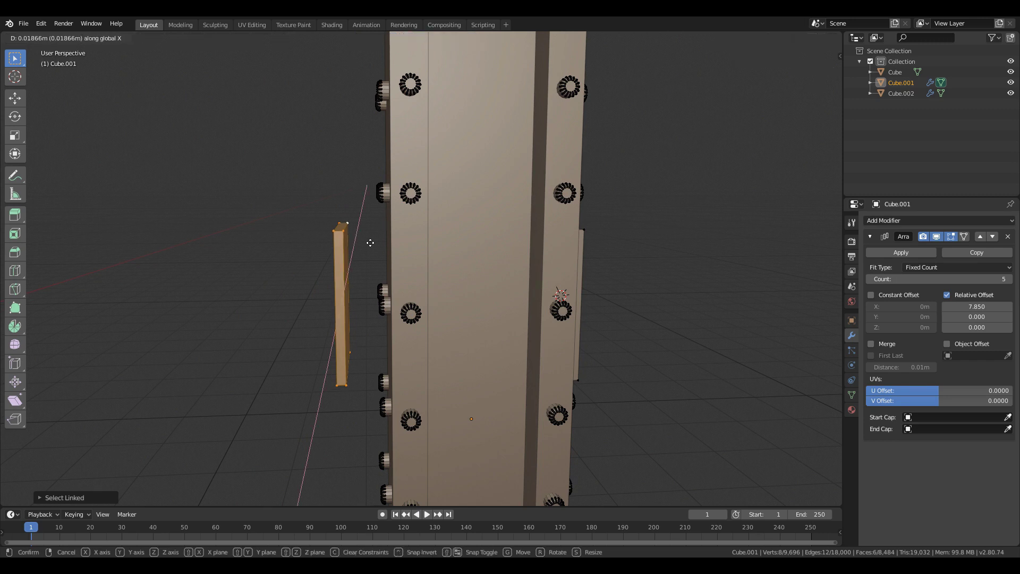
{"action": "left_click", "coordinate": [371, 243]}
Delete the rivet pair behind the duplicated plate and move that plate along Y against the pillar's opposite face
{"action": "left_click", "coordinate": [381, 301]}
{"action": "right_click", "coordinate": [403, 304]}
{"action": "key", "text": "Escape"}
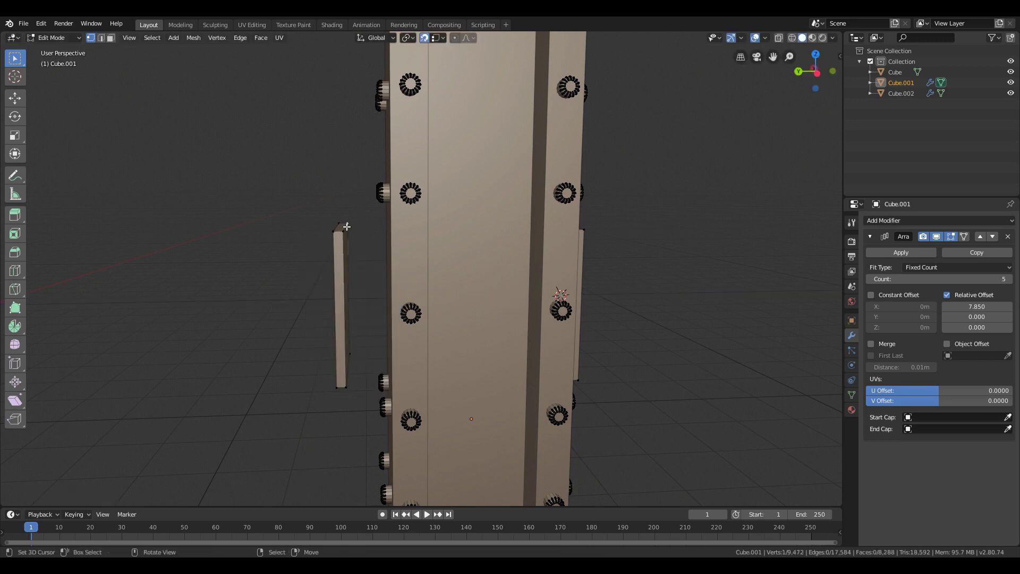
{"action": "key", "text": "ctrl+l"}
{"action": "key", "text": "g"}
{"action": "key", "text": "y"}
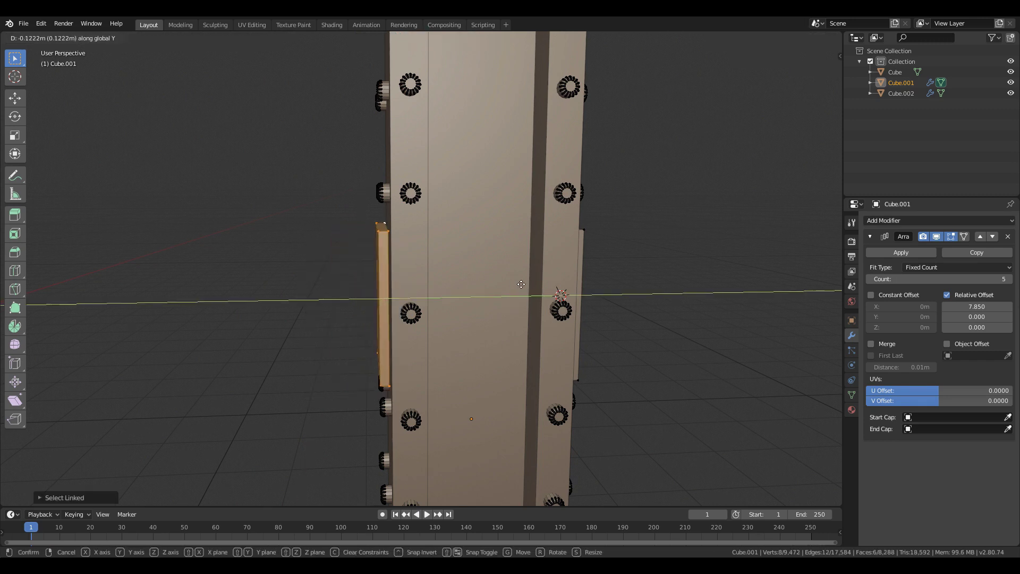
{"action": "left_click", "coordinate": [536, 281]}
{"action": "key", "text": "Tab"}
Enable Cavity and Random object colours in the solid viewport shading options
{"action": "scroll", "coordinate": [536, 281], "scroll_direction": "down", "scroll_amount": 8}
{"action": "left_click_drag", "start_coordinate": [812, 70], "coordinate": [819, 74]}
{"action": "left_click", "coordinate": [833, 38]}
{"action": "left_click", "coordinate": [833, 38]}
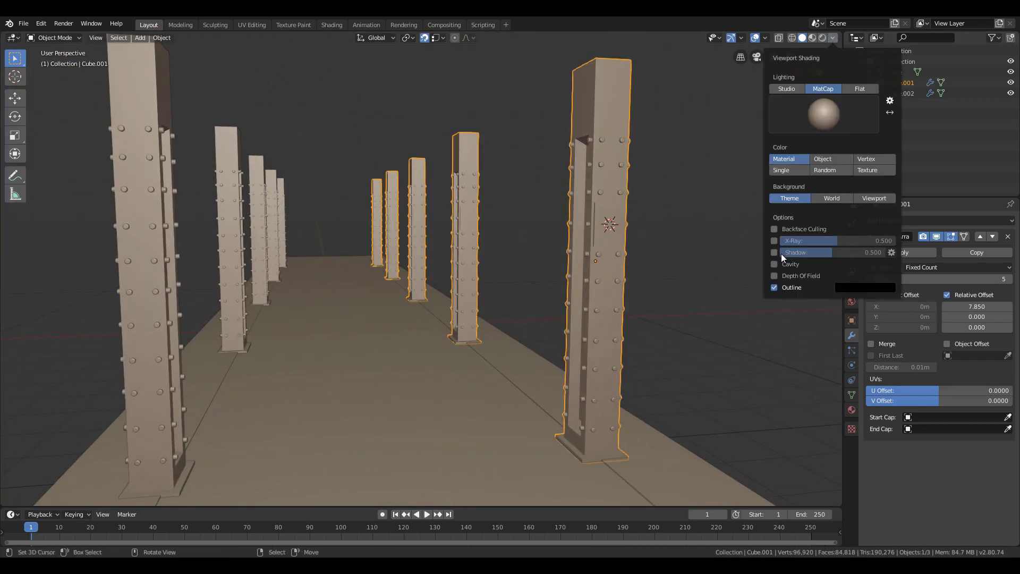
{"action": "left_click", "coordinate": [775, 264]}
{"action": "left_click", "coordinate": [825, 169]}
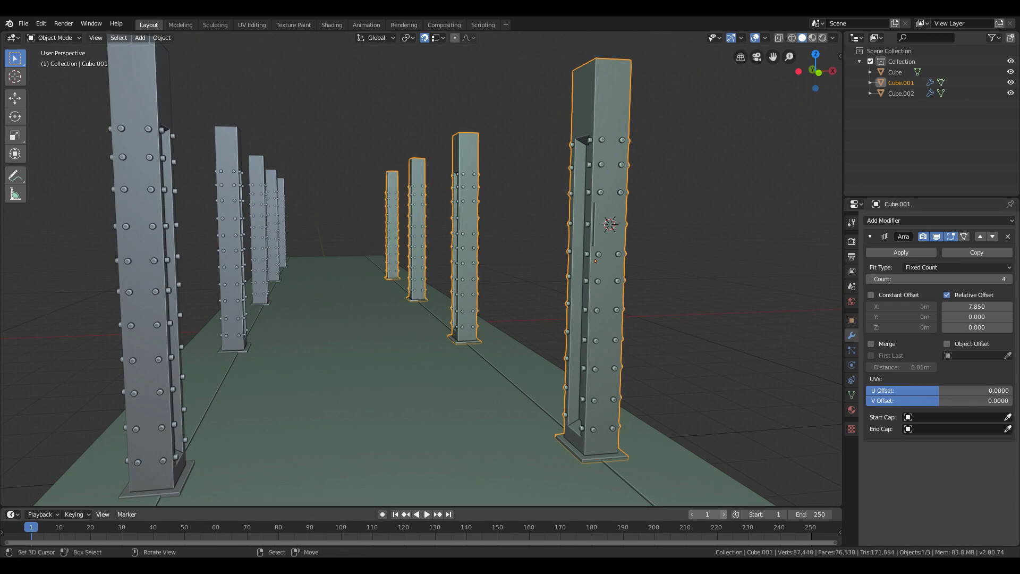
Set the array count of both pillar rows to 4
{"action": "middle_click_drag", "start_coordinate": [404, 298], "coordinate": [257, 296]}
{"action": "left_click", "coordinate": [301, 319]}
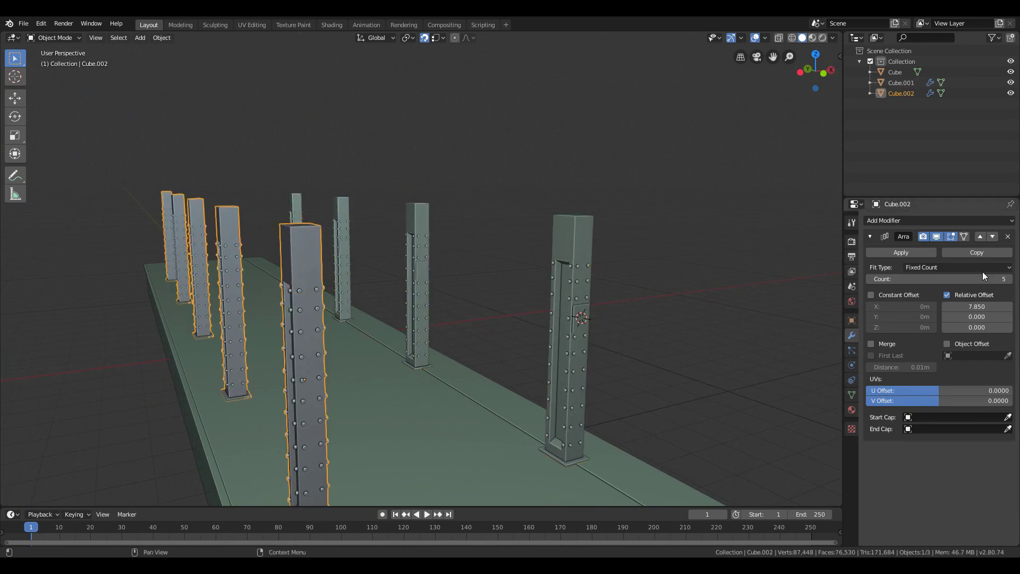
Add a cube and move it above the platform, centred over the two pillar rows
{"action": "key", "text": "shift+a"}
{"action": "left_click", "coordinate": [531, 299]}
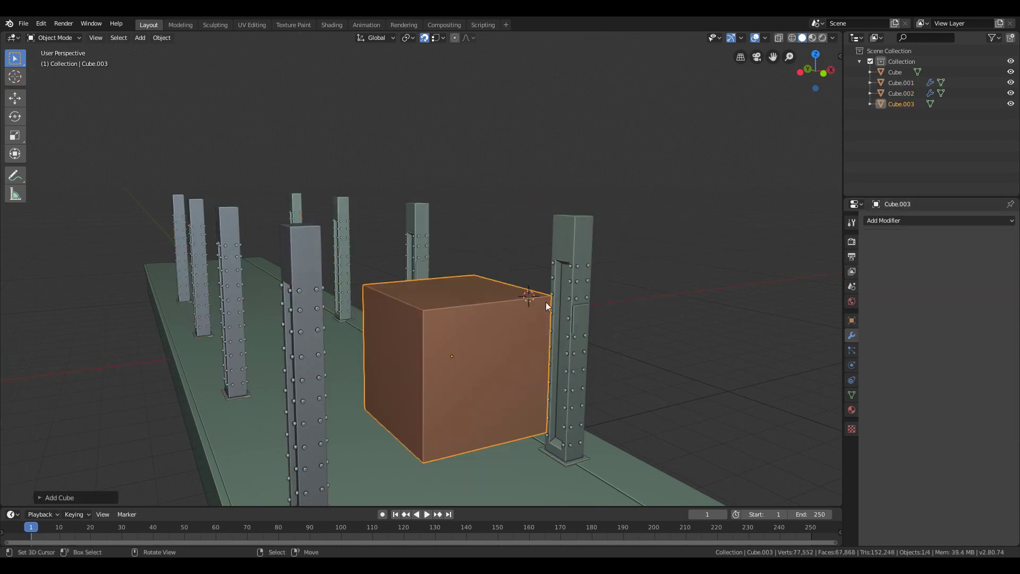
{"action": "key", "text": "g"}
{"action": "key", "text": "shift+grave"}
{"action": "key", "text": "s"}
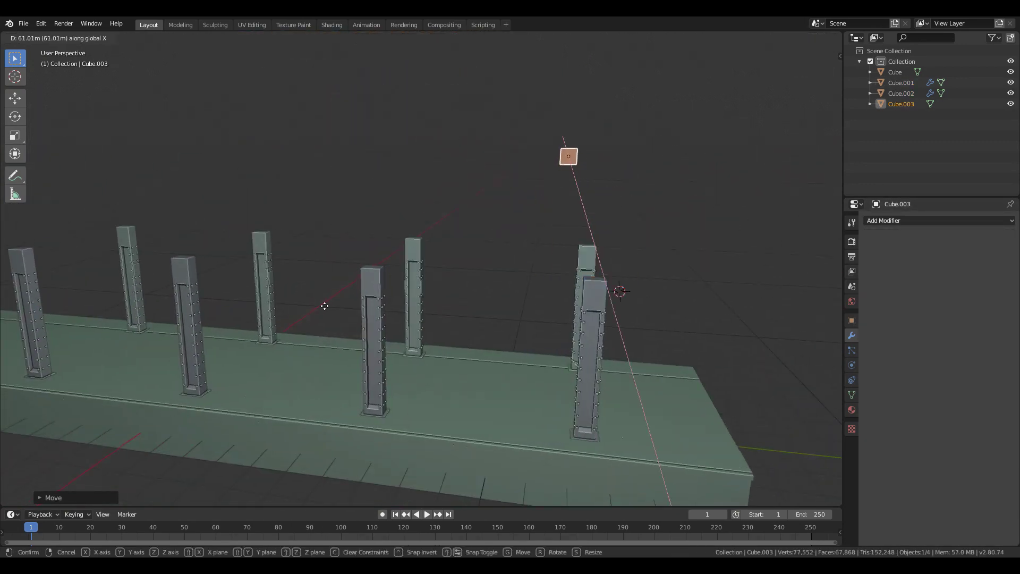
{"action": "left_click", "coordinate": [543, 238]}
Scale the cube by 0.1 along Z, 10 along Y and 7 along X to form a ceiling slab
{"action": "key", "text": "Tab"}
{"action": "type", "text": "sz0.1"}
{"action": "key", "text": "Return"}
{"action": "type", "text": "sx"}
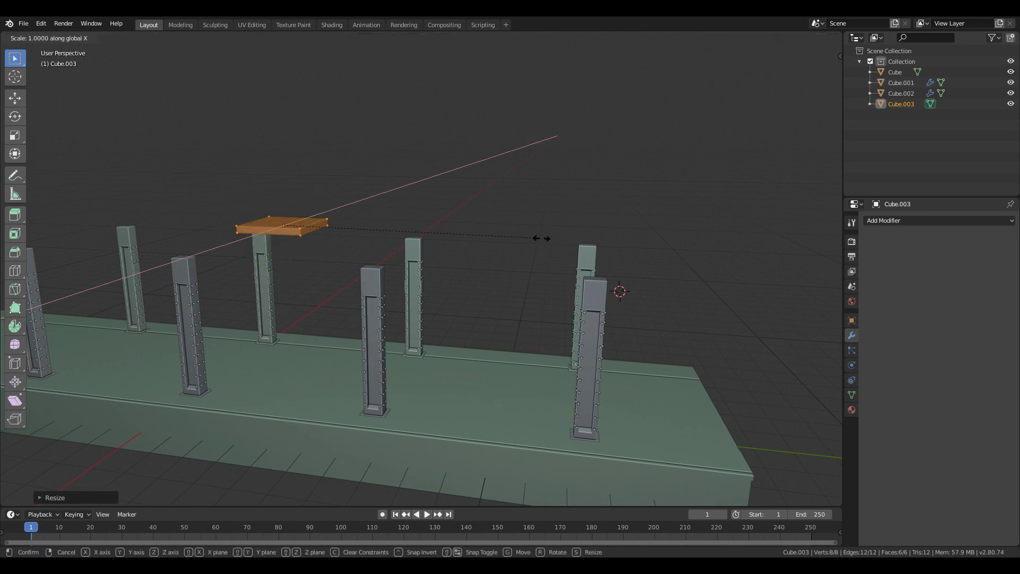
{"action": "type", "text": "10"}
{"action": "key", "text": "Return"}
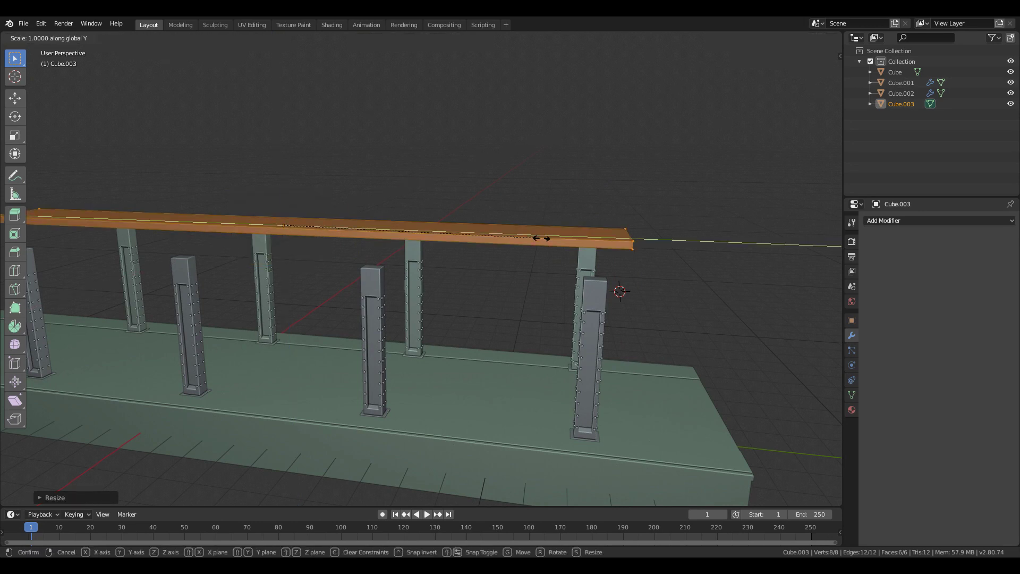
{"action": "key", "text": "x"}
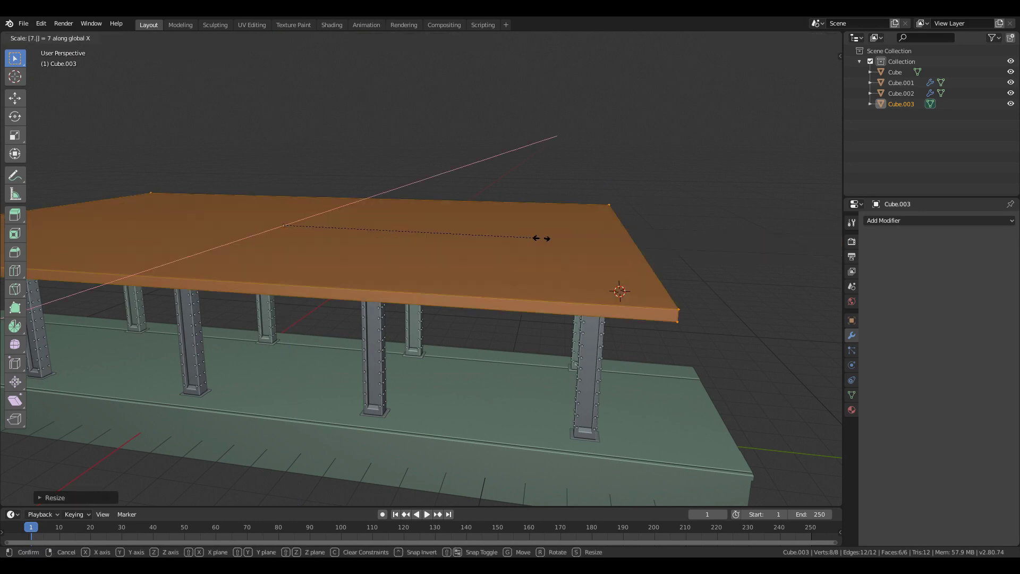
{"action": "key", "text": "Return"}
Move the ceiling slab along Z with snapping on so it sits on the pillar tops
{"action": "key", "text": "shift+grave"}
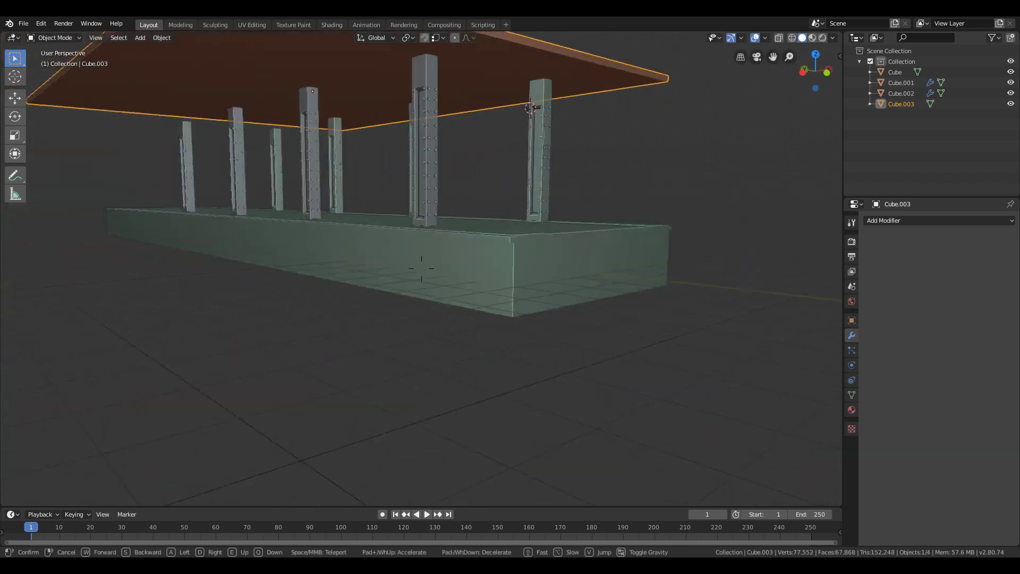
{"action": "left_click", "coordinate": [421, 269]}
{"action": "key", "text": "Tab"}
{"action": "key", "text": "shift+Tab"}
{"action": "key", "text": "g"}
{"action": "key", "text": "z"}
{"action": "left_click", "coordinate": [478, 234]}
{"action": "key", "text": "Tab"}
Snap the 3D cursor to the middle of the ceiling slab and add a new cube there
{"action": "key", "text": "shift+grave"}
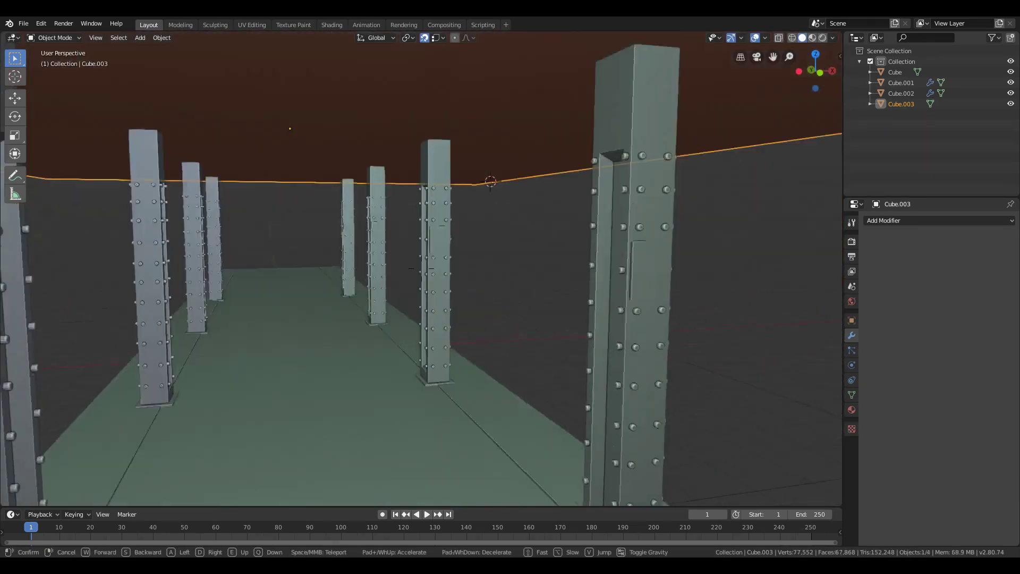
{"action": "left_click", "coordinate": [422, 268]}
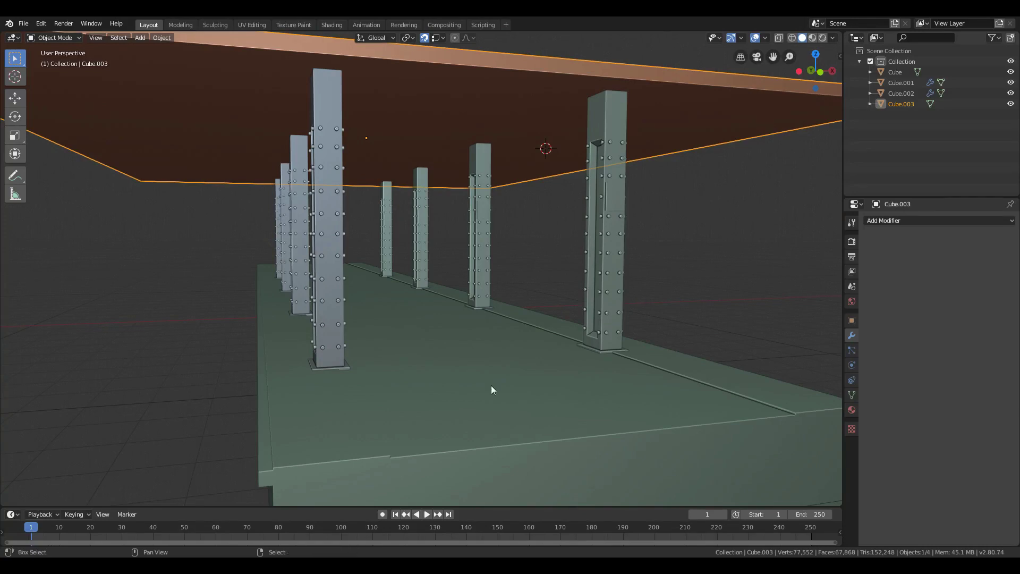
{"action": "key", "text": "shift+grave"}
{"action": "left_click", "coordinate": [421, 269]}
{"action": "key", "text": "Tab"}
{"action": "key", "text": "shift+s"}
{"action": "left_click", "coordinate": [456, 295]}
{"action": "key", "text": "Tab"}
{"action": "key", "text": "shift+a"}
{"action": "left_click", "coordinate": [523, 272]}
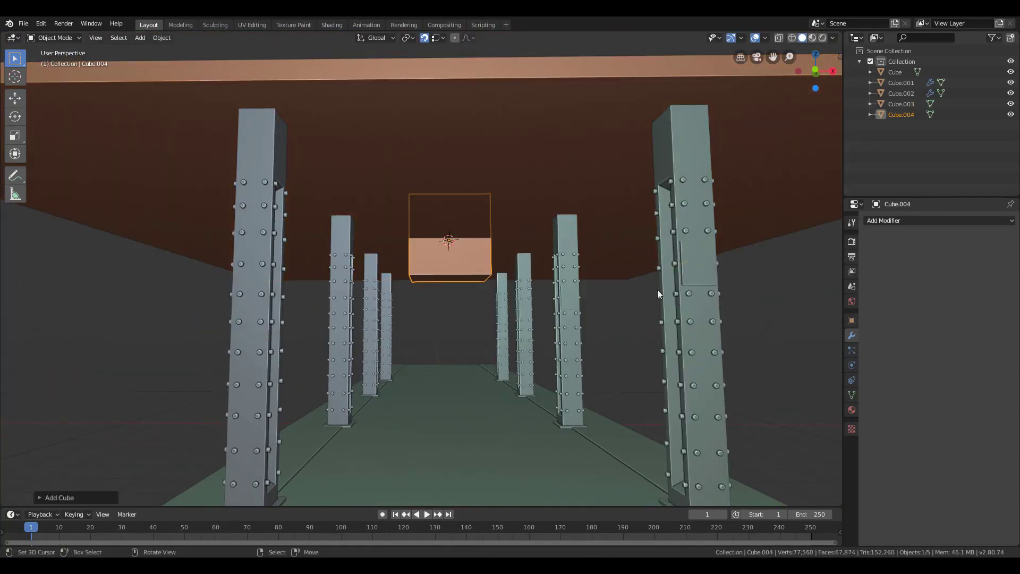
Scale the new cube down and stretch it by 34.34 along Y into a long ceiling beam
{"action": "key", "text": "Tab"}
{"action": "key", "text": "s"}
{"action": "key", "text": "Return"}
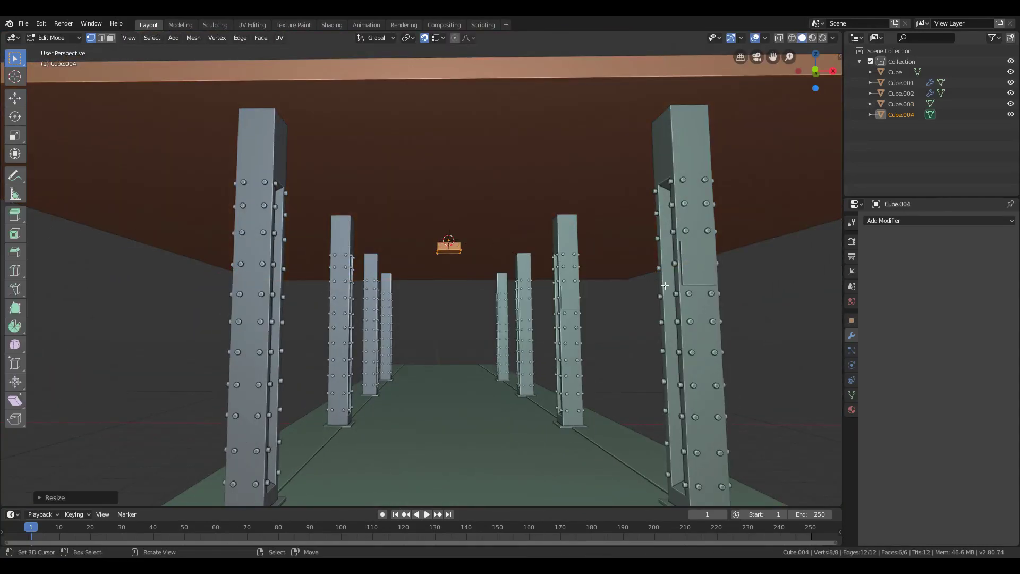
{"action": "type", "text": "34.34"}
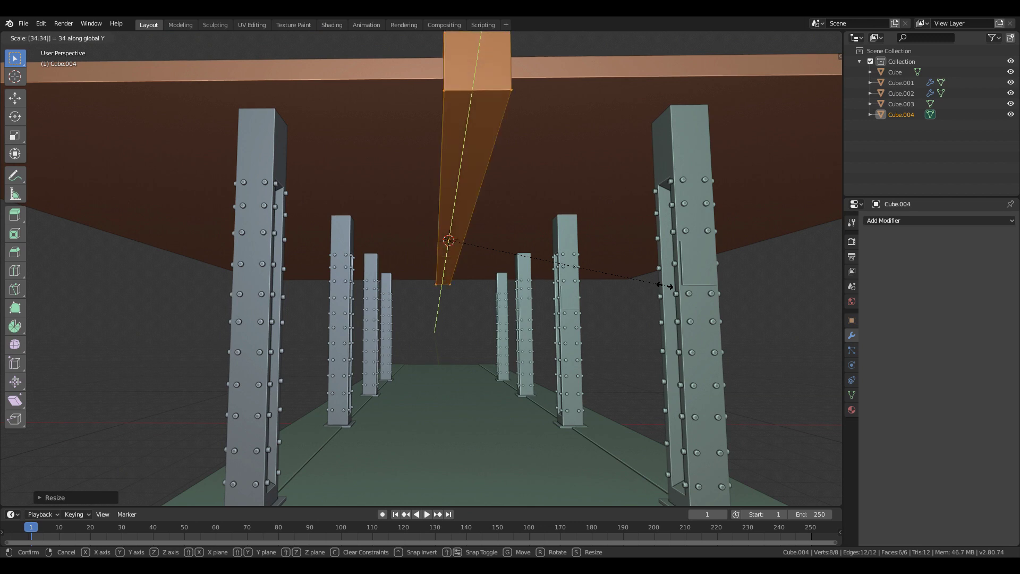
{"action": "key", "text": "Return"}
Duplicate the beam along X and, in front wireframe view, place the two beams on either side of the ceiling's centre line
{"action": "key", "text": "shift+d"}
{"action": "key", "text": "x"}
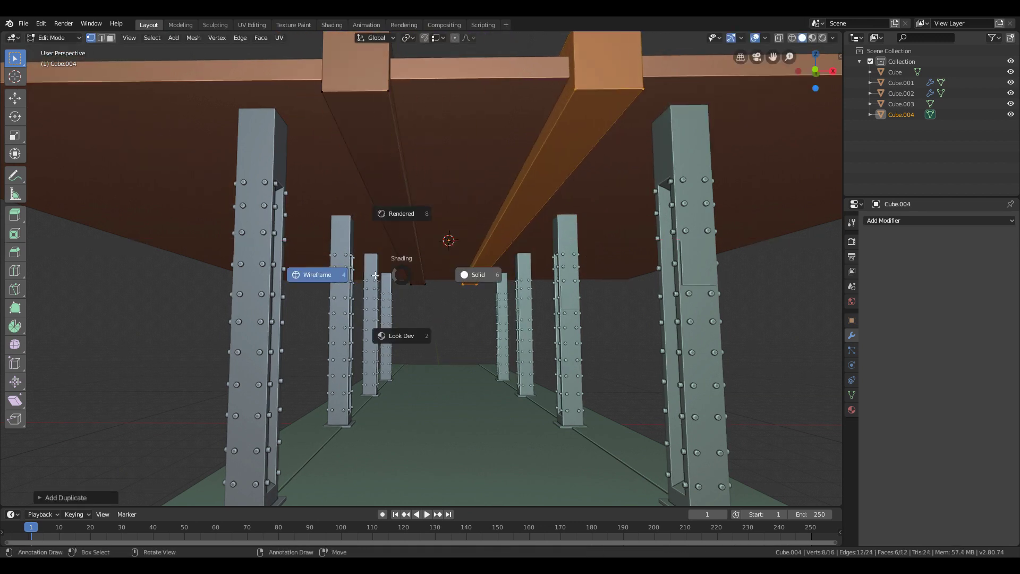
{"action": "left_click", "coordinate": [376, 276]}
{"action": "key", "text": "KP_1"}
{"action": "left_click_drag", "start_coordinate": [490, 137], "coordinate": [588, 246]}
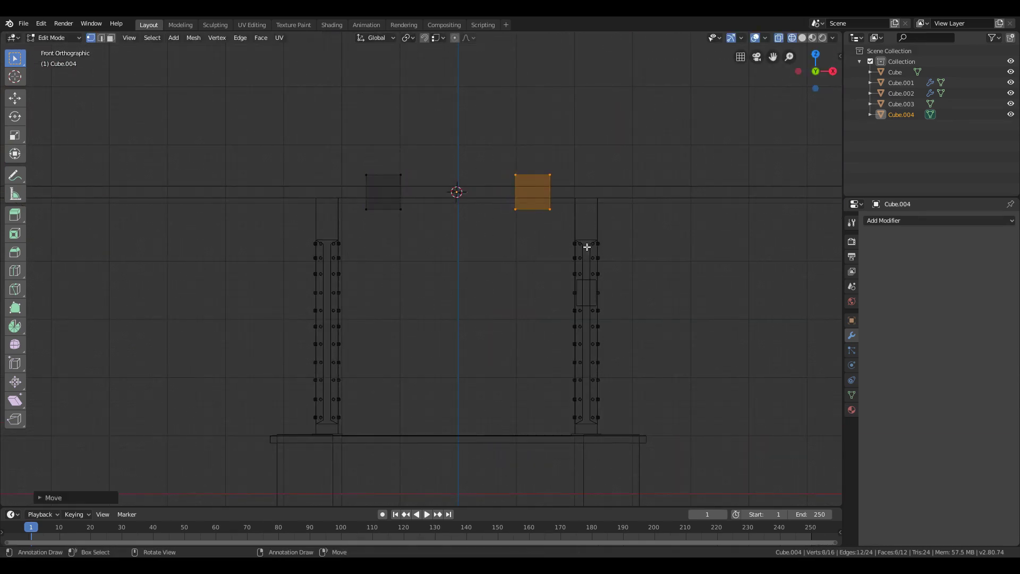
{"action": "key", "text": "KP_5"}
{"action": "scroll", "coordinate": [422, 269], "scroll_direction": "down", "scroll_amount": 3}
{"action": "key", "text": "Tab"}
{"action": "key", "text": "z"}
{"action": "left_click", "coordinate": [530, 313]}
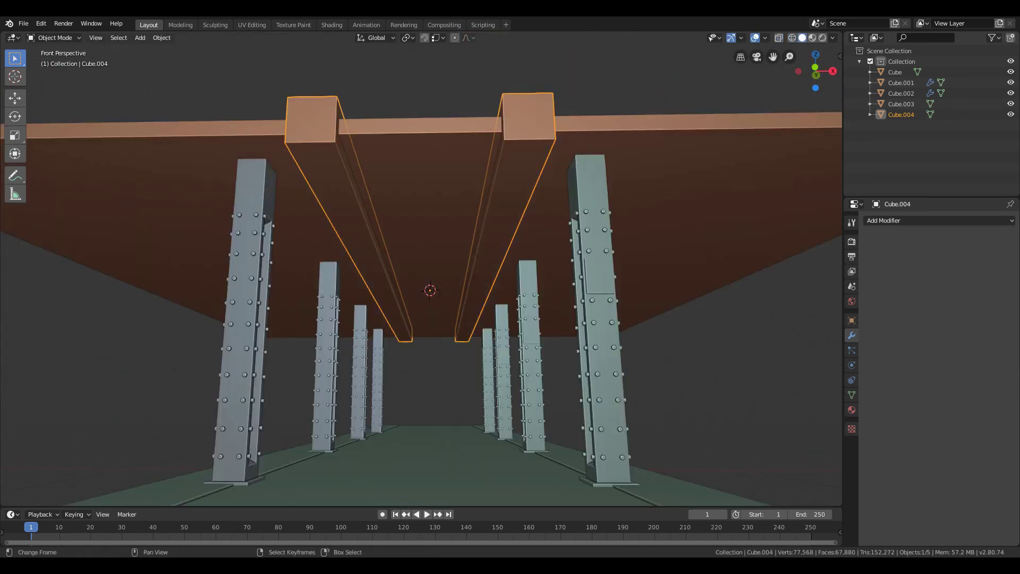
Bevel all edges of both ceiling beams about 0.067 m wide, using several segments for rounded corners
{"action": "key", "text": "Tab"}
{"action": "key", "text": "a"}
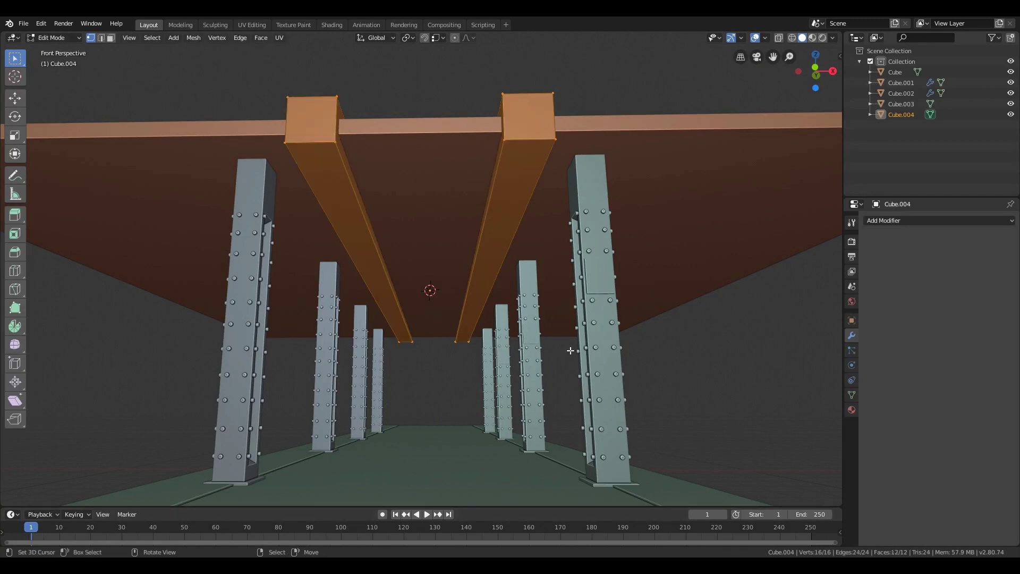
{"action": "key", "text": "ctrl+b"}
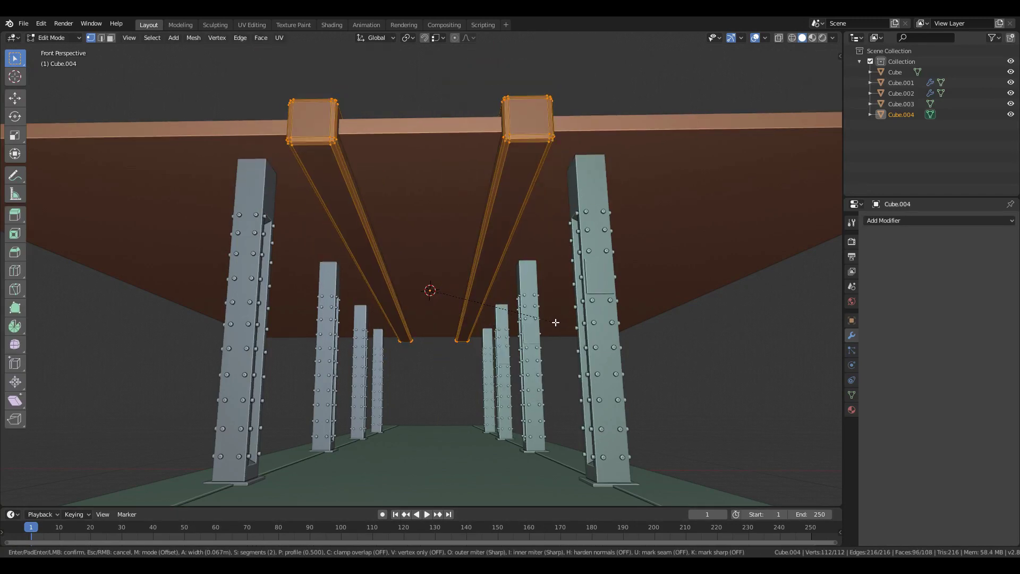
{"action": "key", "text": "a"}
{"action": "scroll", "coordinate": [555, 324], "scroll_direction": "up", "scroll_amount": 4}
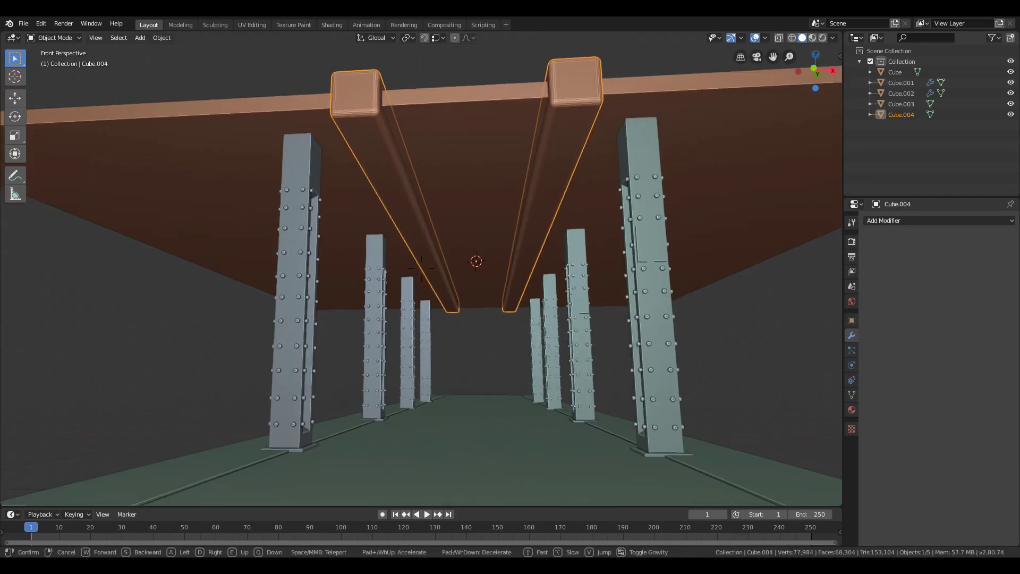
Add a cube to the beam mesh and make it a slim bar: narrow it along X, scale Y by 8 and Z by 0.236
{"action": "key", "text": "shift+a"}
{"action": "left_click", "coordinate": [448, 308]}
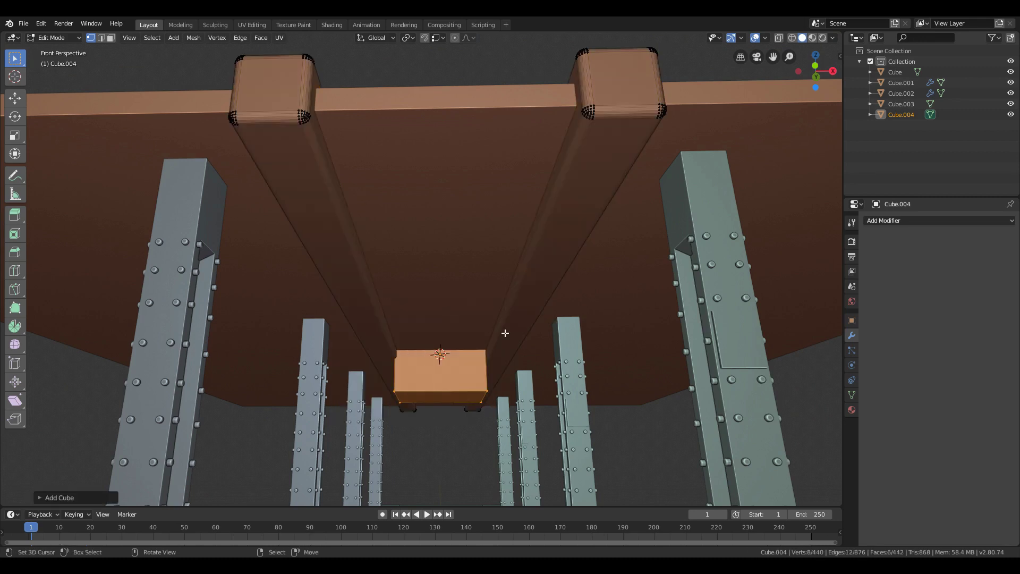
{"action": "key", "text": "Return"}
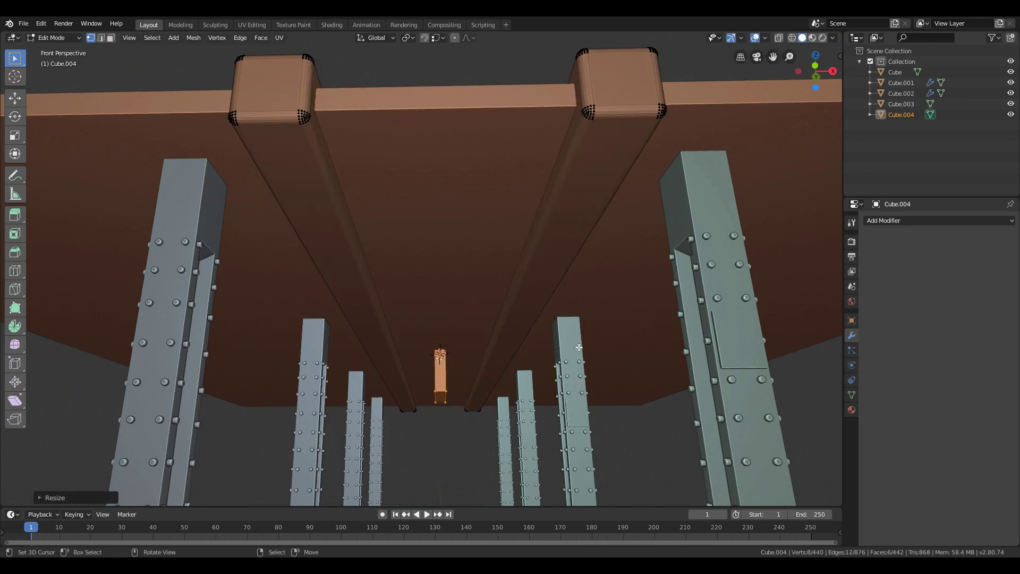
{"action": "key", "text": "s"}
{"action": "key", "text": "y"}
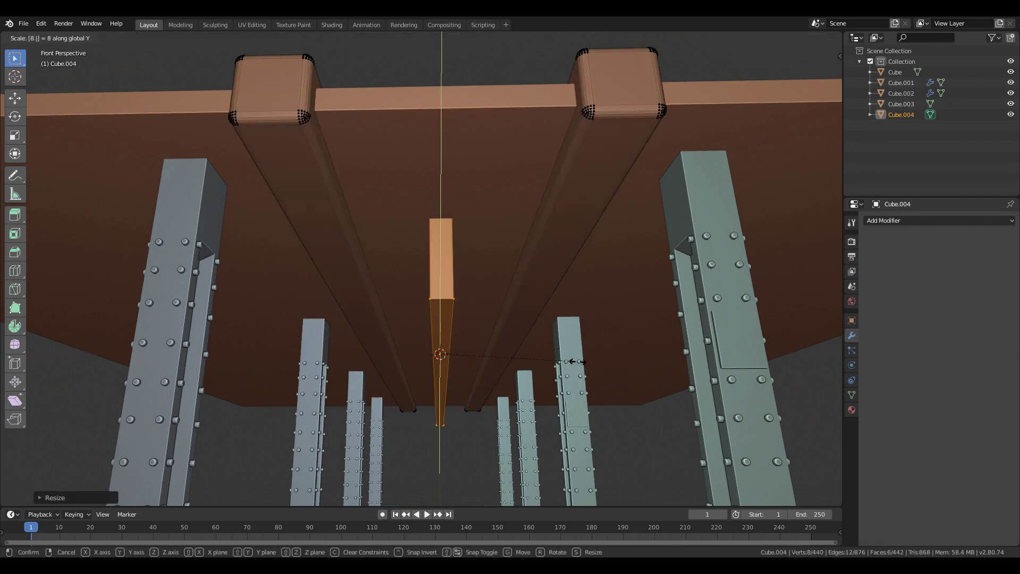
{"action": "key", "text": "Return"}
{"action": "key", "text": "s"}
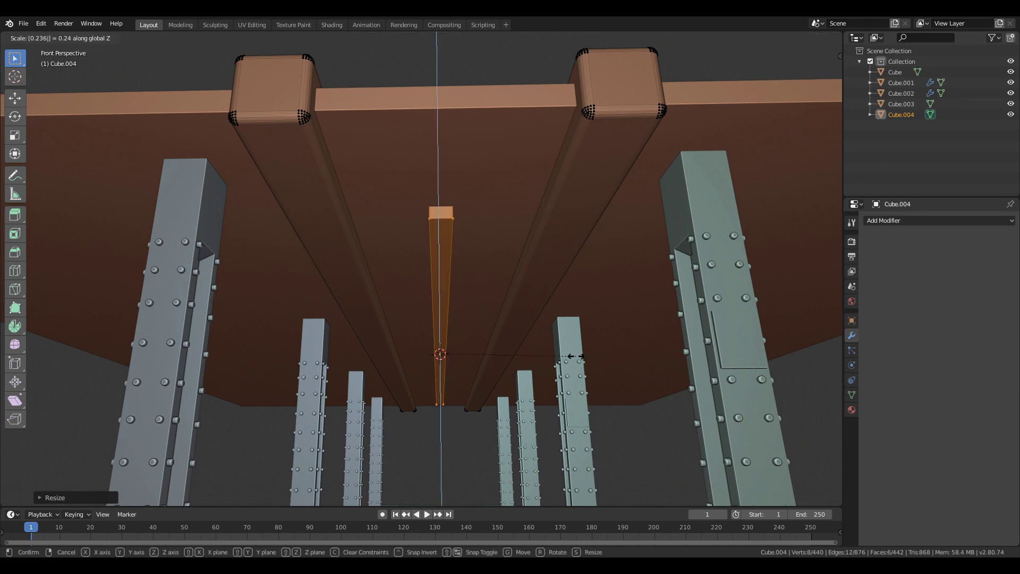
{"action": "key", "text": "Return"}
Rotate the slim bar 90° about Z so it crosses the two long beams
{"action": "middle_click_drag", "start_coordinate": [576, 356], "coordinate": [534, 288]}
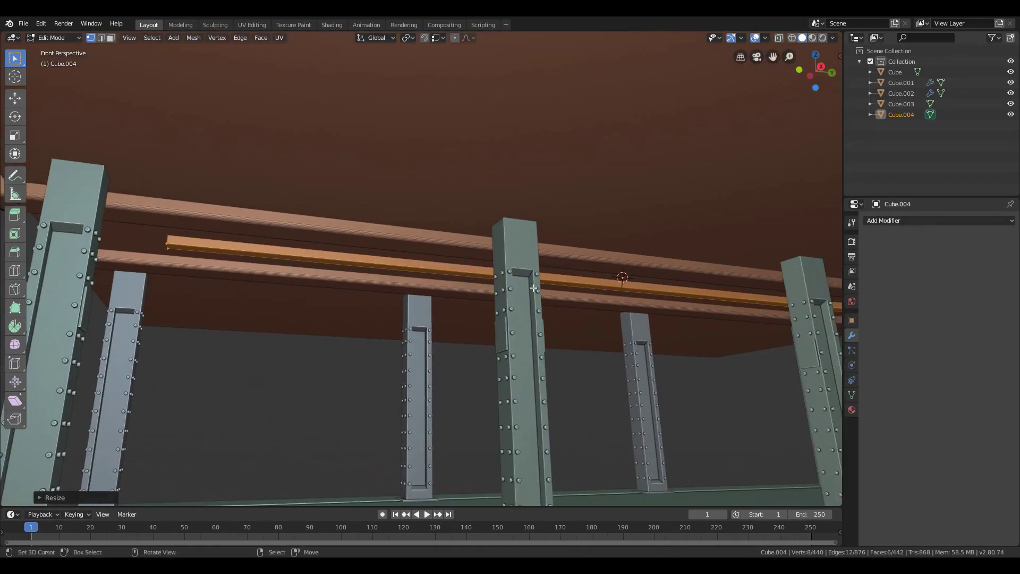
{"action": "type", "text": "rz90"}
{"action": "key", "text": "Return"}
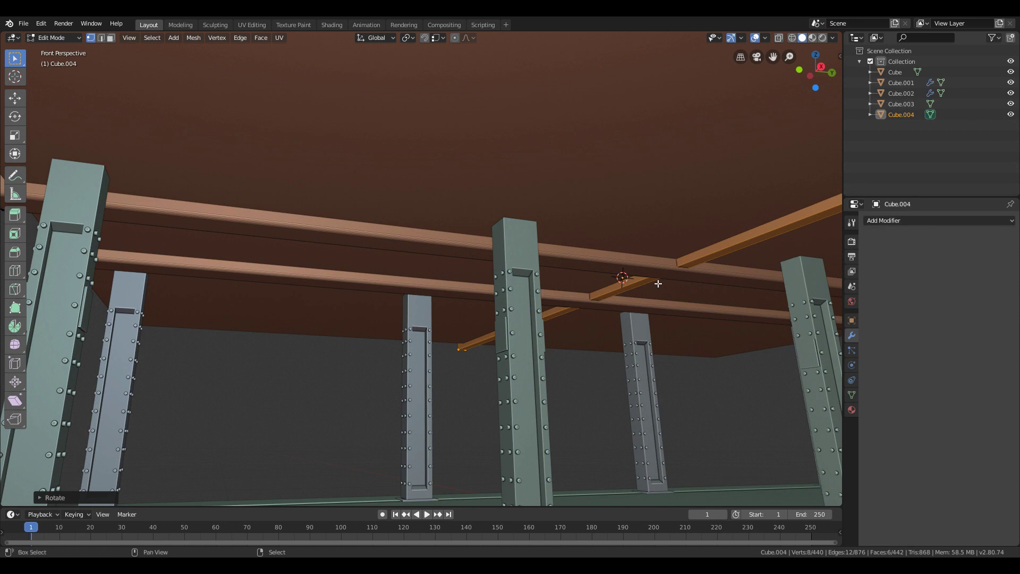
Duplicate the crossbar along Y to place a second one beside it
{"action": "middle_click_drag", "start_coordinate": [658, 284], "coordinate": [479, 256]}
{"action": "key", "text": "shift+d"}
{"action": "key", "text": "y"}
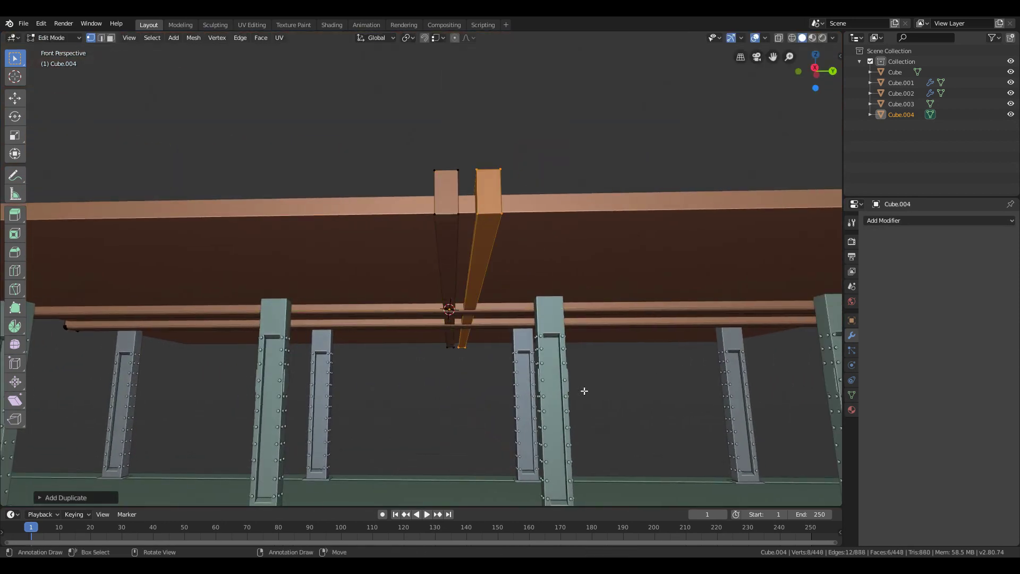
Bevel all edges of both crossbars with 5 segments, then return to Object Mode
{"action": "key", "text": "l"}
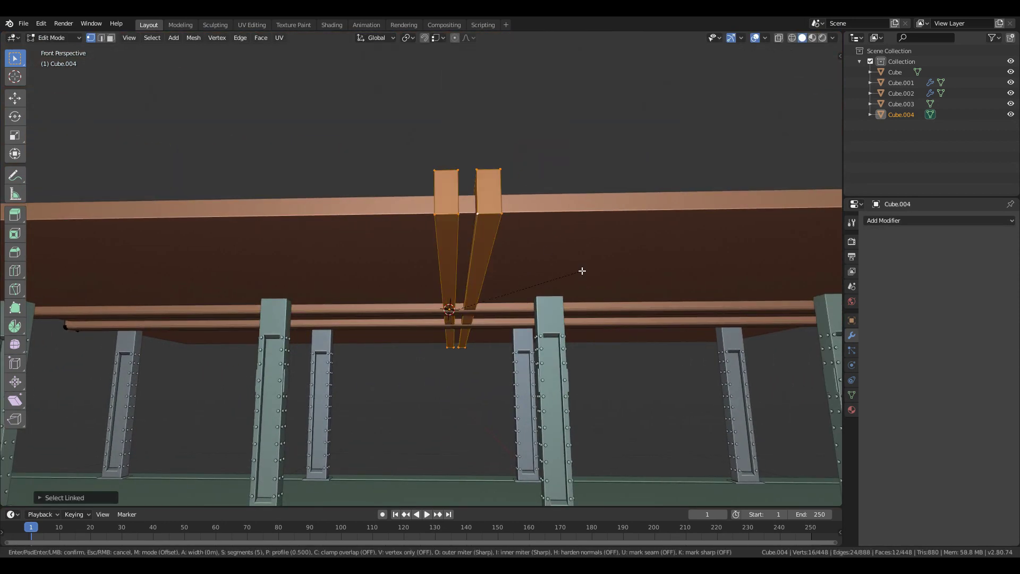
{"action": "left_click", "coordinate": [581, 269]}
{"action": "key", "text": "Tab"}
Adjust the height of the combined beams and crossbars along Z so they sit against the ceiling slab above the pillars
{"action": "key", "text": "shift+grave"}
{"action": "key", "text": "s"}
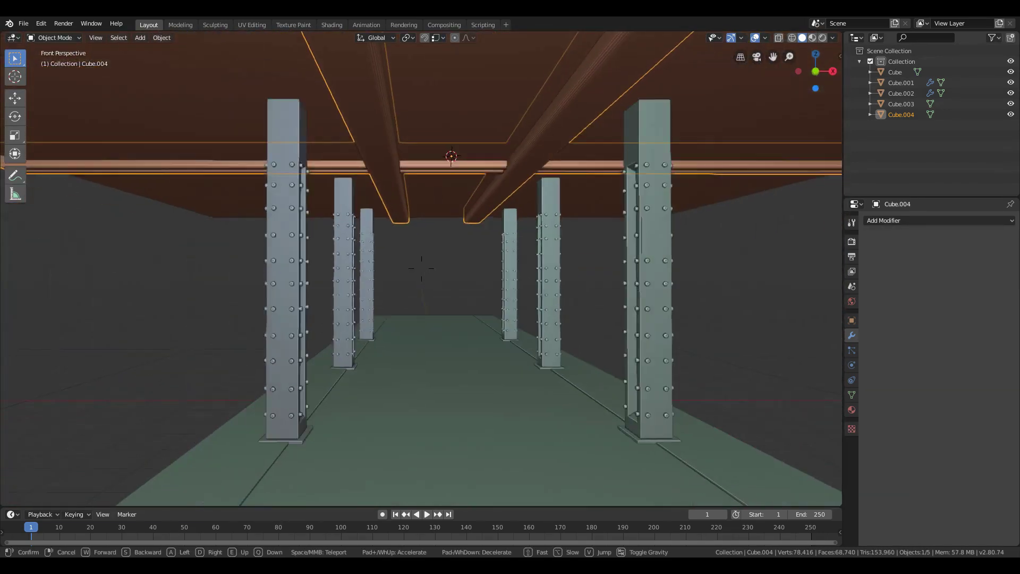
{"action": "key", "text": "Return"}
{"action": "key", "text": "g"}
{"action": "key", "text": "z"}
{"action": "left_click", "coordinate": [388, 319]}
{"action": "key", "text": "shift+grave"}
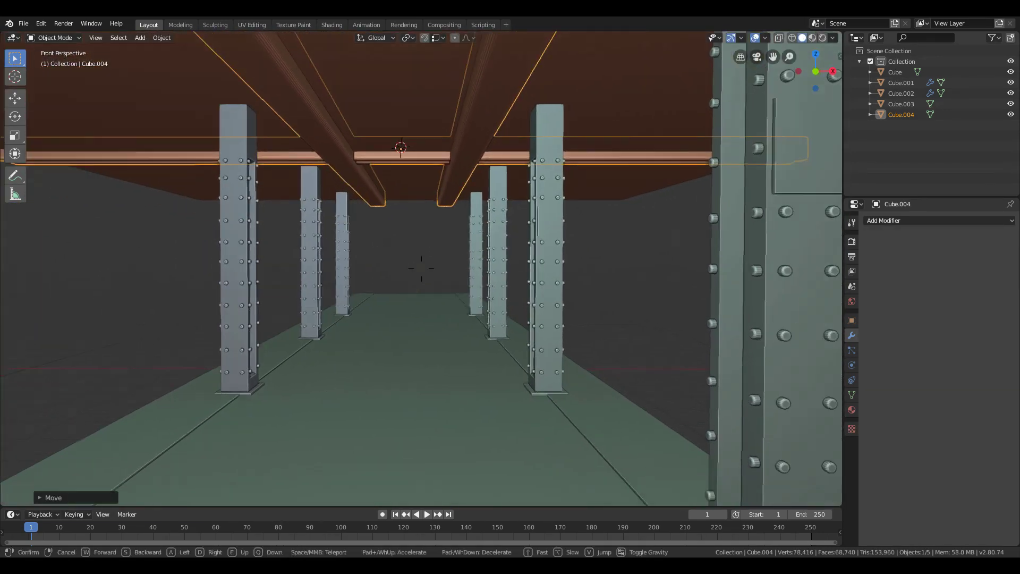
{"action": "key", "text": "s"}
{"action": "left_click", "coordinate": [462, 504]}
{"action": "key", "text": "g"}
{"action": "key", "text": "z"}
{"action": "left_click", "coordinate": [463, 504]}
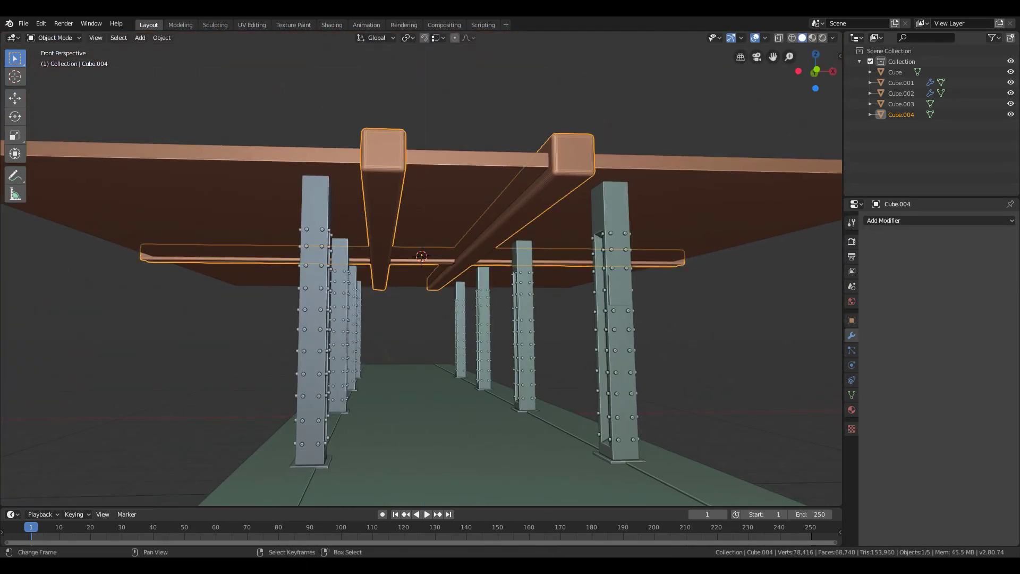
In a wireframe side view, select both crossbars and move them along Y to just past the first pillar
{"action": "key", "text": "shift+grave"}
{"action": "key", "text": "d"}
{"action": "left_click", "coordinate": [376, 270]}
{"action": "key", "text": "KP_3"}
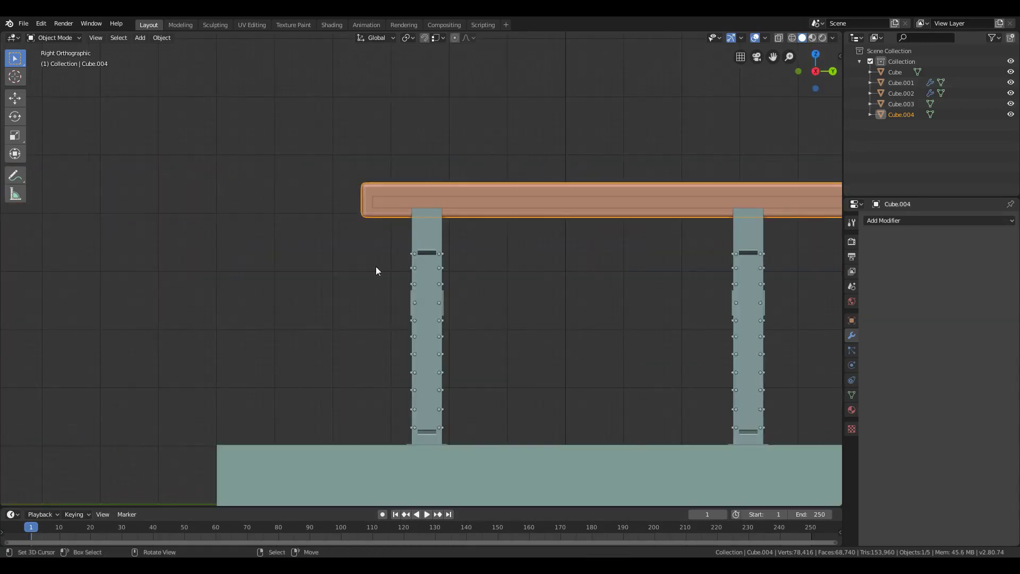
{"action": "key", "text": "shift+z"}
{"action": "key", "text": "Tab"}
{"action": "left_click_drag", "start_coordinate": [592, 178], "coordinate": [684, 280]}
{"action": "key", "text": "g"}
{"action": "key", "text": "y"}
{"action": "left_click", "coordinate": [188, 311]}
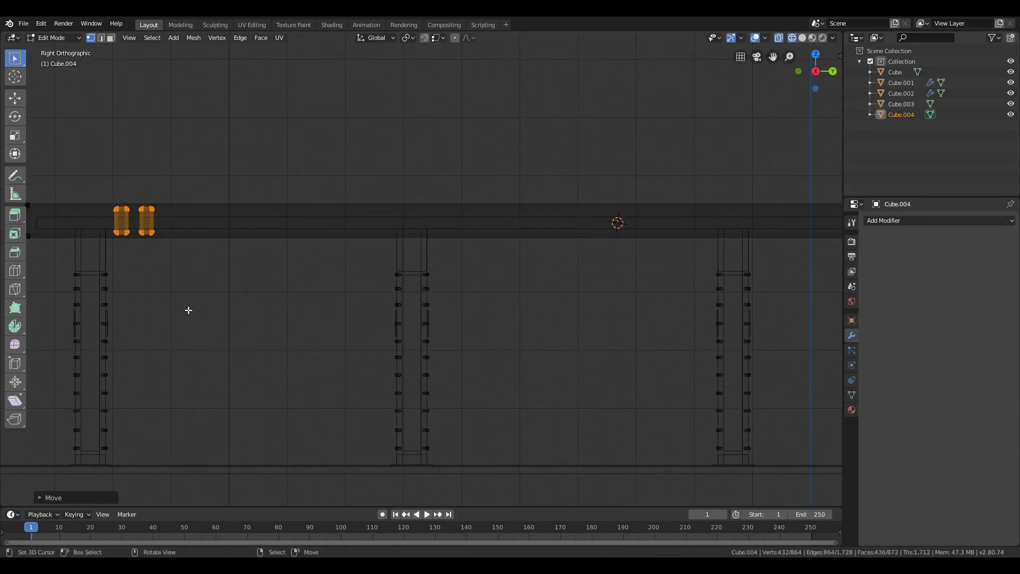
Space the crossbars along Y between the first two pillars and duplicate one to make an evenly spaced third
{"action": "left_click", "coordinate": [268, 300]}
{"action": "key", "text": "ctrl+z"}
{"action": "key", "text": "a"}
{"action": "key", "text": "a"}
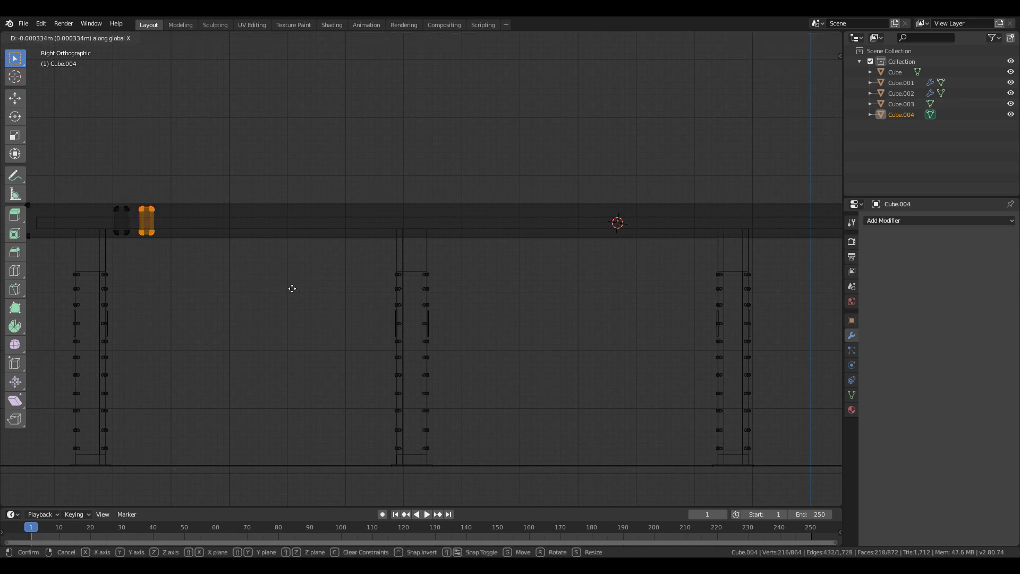
{"action": "left_click", "coordinate": [399, 283]}
Duplicate the set of three crossbars twice along Y to continue the spacing along the ceiling beams
{"action": "left_click_drag", "start_coordinate": [94, 180], "coordinate": [448, 337]}
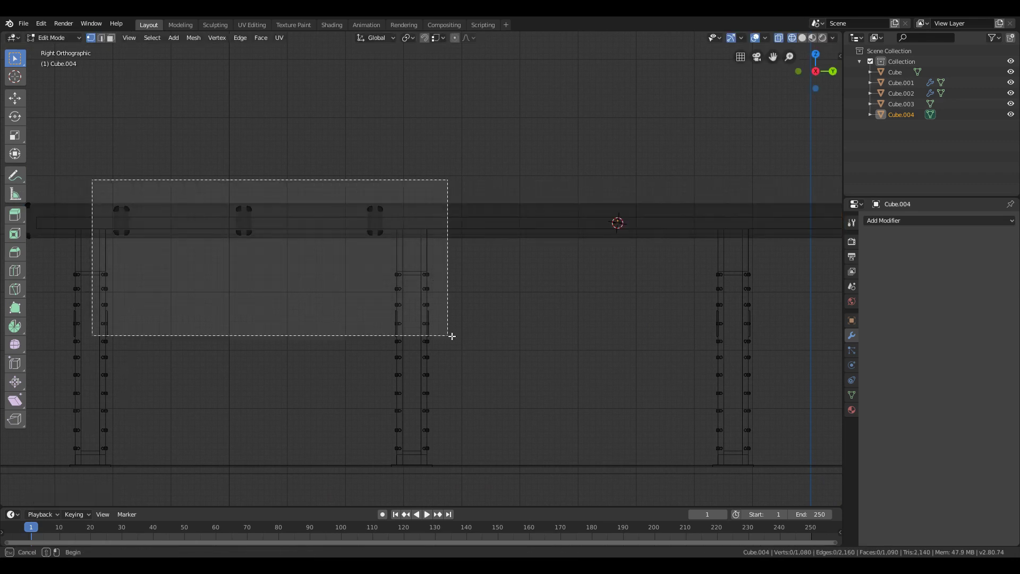
{"action": "key", "text": "shift+d"}
{"action": "key", "text": "y"}
{"action": "left_click", "coordinate": [699, 342]}
{"action": "key", "text": "shift+d"}
{"action": "key", "text": "y"}
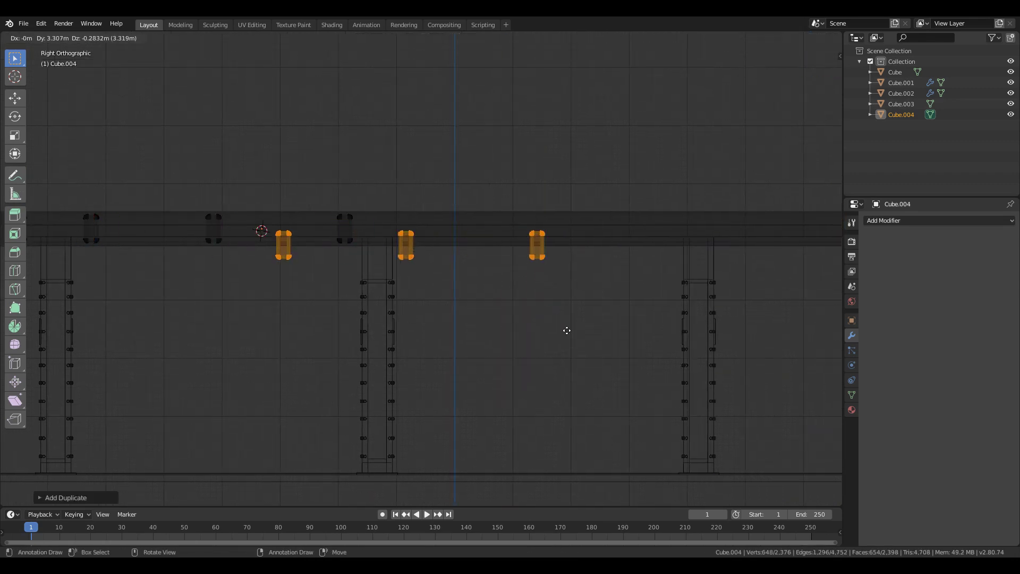
{"action": "left_click", "coordinate": [404, 303]}
Return the viewport to solid shading and leave Edit Mode on the beams
{"action": "middle_click_drag", "start_coordinate": [404, 302], "coordinate": [168, 307], "text": "shift"}
{"action": "scroll", "coordinate": [169, 308], "scroll_direction": "down", "scroll_amount": 5}
{"action": "mouse_move", "coordinate": [324, 314]}
{"action": "middle_mouse_down"}
{"action": "mouse_move", "coordinate": [353, 335]}
{"action": "mouse_move", "coordinate": [485, 328]}
{"action": "mouse_move", "coordinate": [492, 306]}
{"action": "middle_mouse_up"}
{"action": "key", "text": "shift+z"}
{"action": "key", "text": "shift+grave"}
{"action": "key", "text": "w"}
{"action": "left_click", "coordinate": [421, 270]}
{"action": "key", "text": "Tab"}
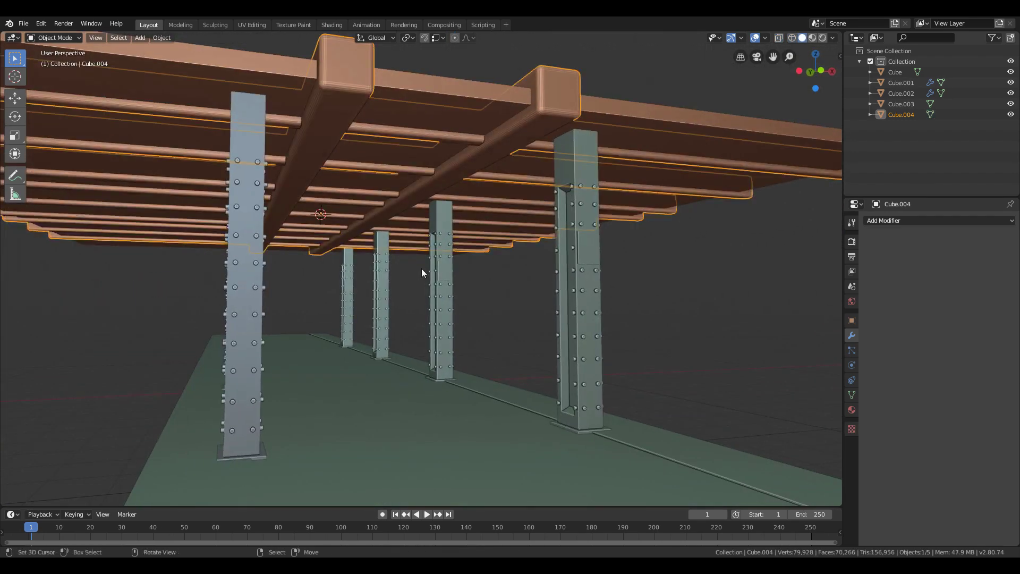
Add a new cube and lower it along Z to between the ceiling and the platform
{"action": "key", "text": "shift+a"}
{"action": "left_click", "coordinate": [570, 330]}
{"action": "key", "text": "g"}
{"action": "key", "text": "z"}
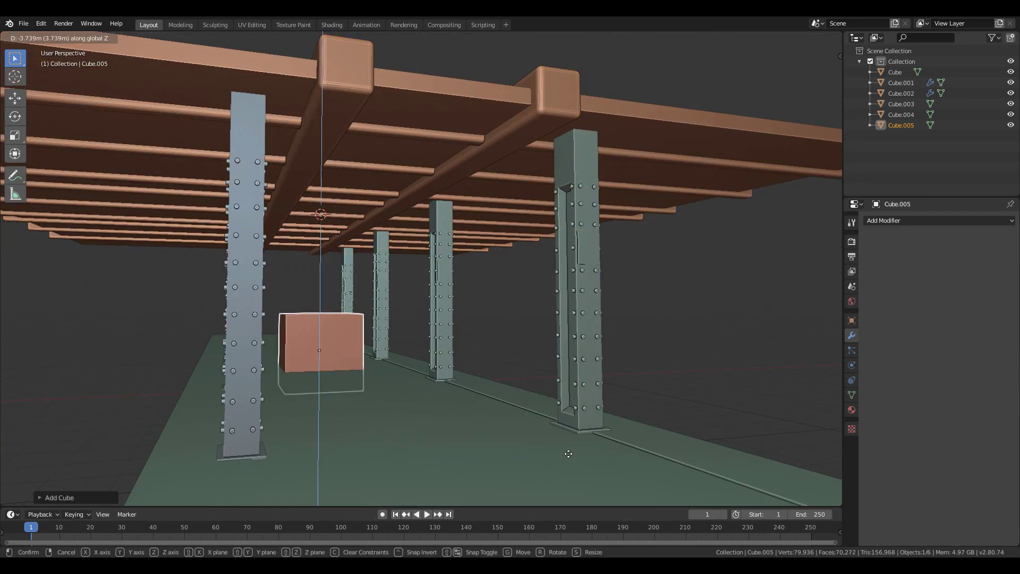
{"action": "left_click", "coordinate": [580, 431]}
Shape the cube into a long thin wall by scaling Y by 26, X by 0.1 and Z by 2.5
{"action": "key", "text": "Tab"}
{"action": "type", "text": "20"}
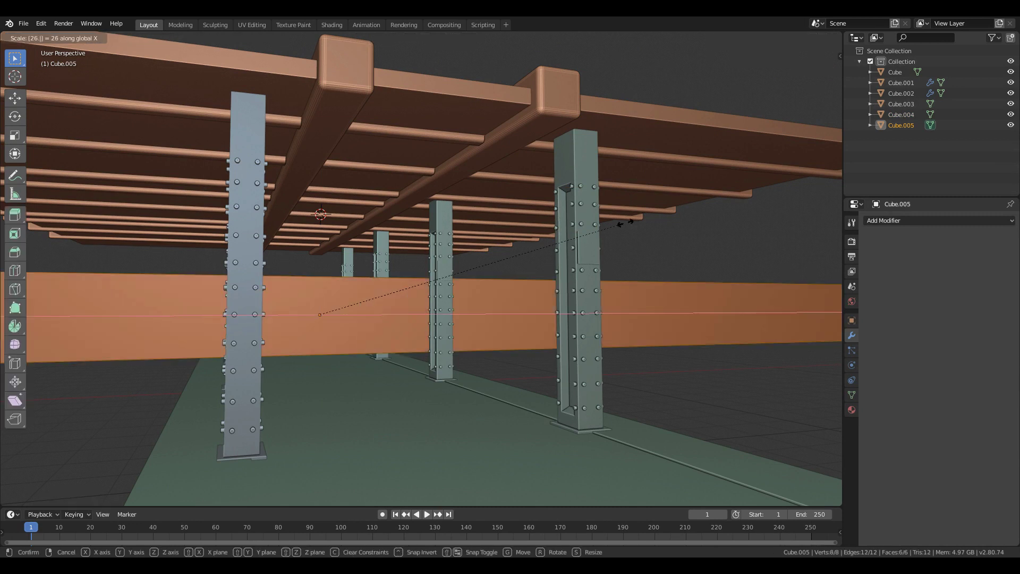
{"action": "type", "text": "y"}
{"action": "key", "text": "Return"}
{"action": "type", "text": "sx0.1"}
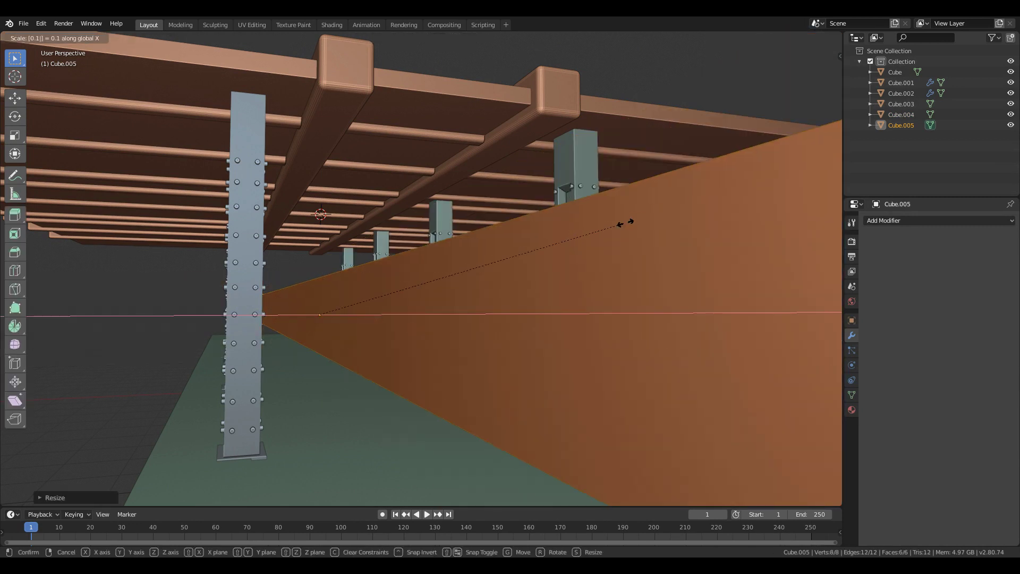
{"action": "key", "text": "Return"}
{"action": "type", "text": "sz2.5"}
{"action": "key", "text": "Return"}
{"action": "key", "text": "Tab"}
Move the wall along X to the outer side of the platform and adjust its height along Z
{"action": "key", "text": "g"}
{"action": "key", "text": "x"}
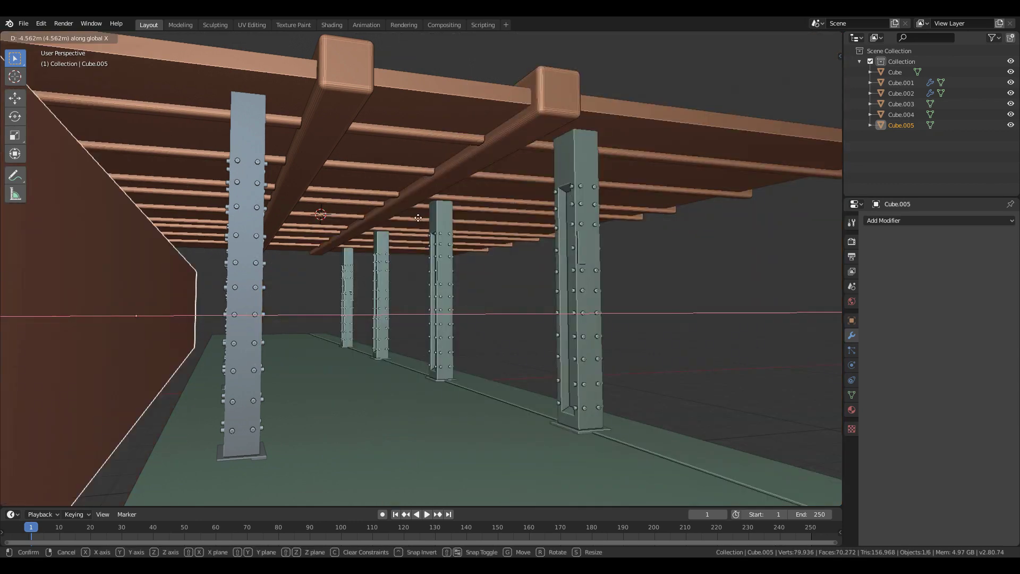
{"action": "left_click", "coordinate": [451, 234]}
{"action": "middle_click_drag", "start_coordinate": [451, 234], "coordinate": [516, 290]}
{"action": "key", "text": "g"}
{"action": "key", "text": "x"}
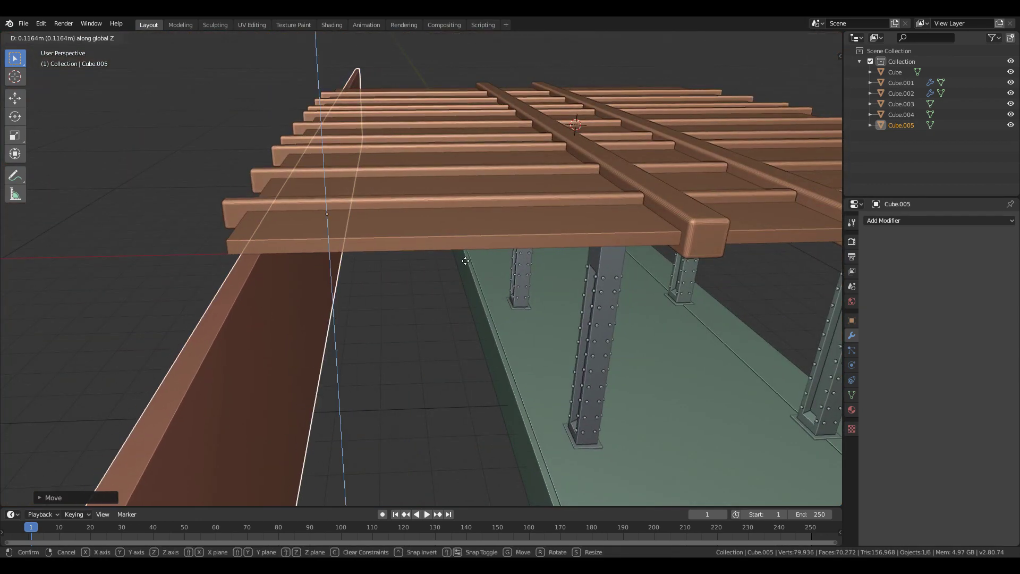
{"action": "left_click", "coordinate": [466, 261]}
Fine-tune the wall's position along X so it lines up with the outer ends of the ceiling crossbars
{"action": "key", "text": "shift+grave"}
{"action": "key", "text": "q"}
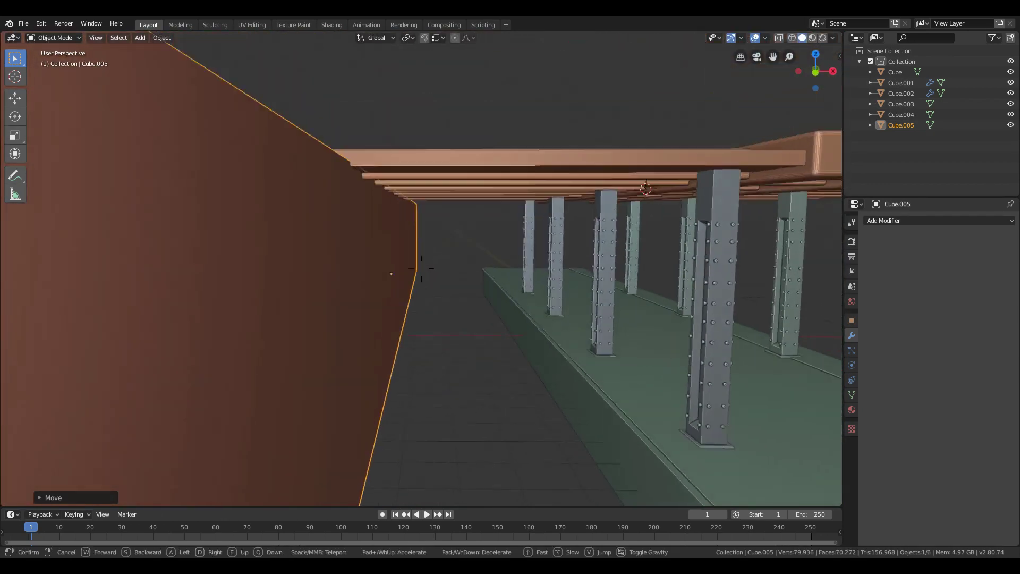
{"action": "right_click", "coordinate": [422, 268]}
{"action": "key", "text": "g"}
{"action": "key", "text": "x"}
{"action": "left_click", "coordinate": [473, 281]}
{"action": "key", "text": "shift+grave"}
{"action": "key", "text": "q"}
{"action": "left_click", "coordinate": [424, 298]}
Cut two lengthwise edge loops in the wall and raise them close together near its top to outline a thin strip
{"action": "key", "text": "Tab"}
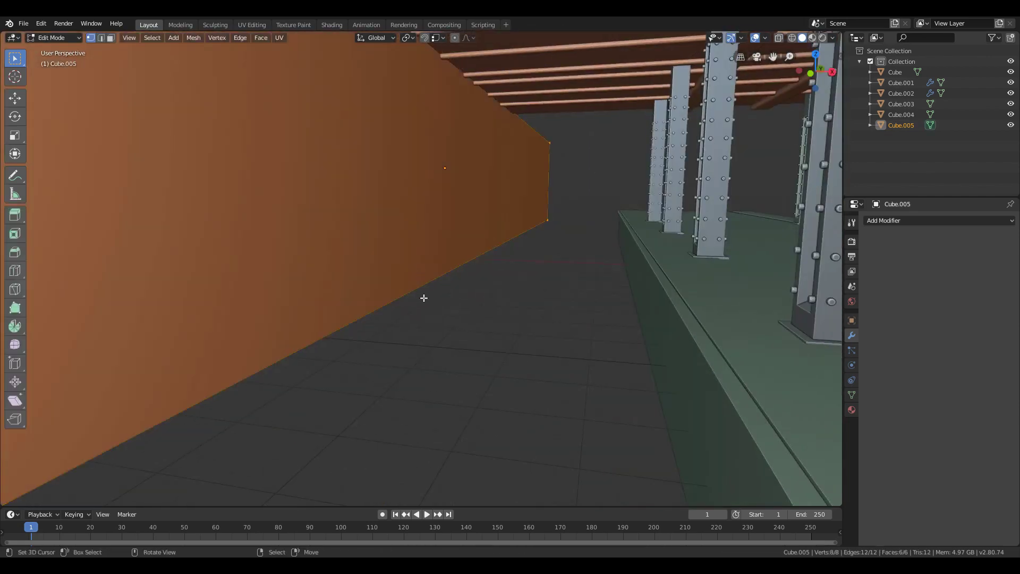
{"action": "key", "text": "shift+grave"}
{"action": "key", "text": "d"}
{"action": "key", "text": "s"}
{"action": "key", "text": "e"}
{"action": "left_click", "coordinate": [560, 262]}
{"action": "key", "text": "ctrl+r"}
{"action": "left_click", "coordinate": [560, 259]}
{"action": "right_click", "coordinate": [560, 235]}
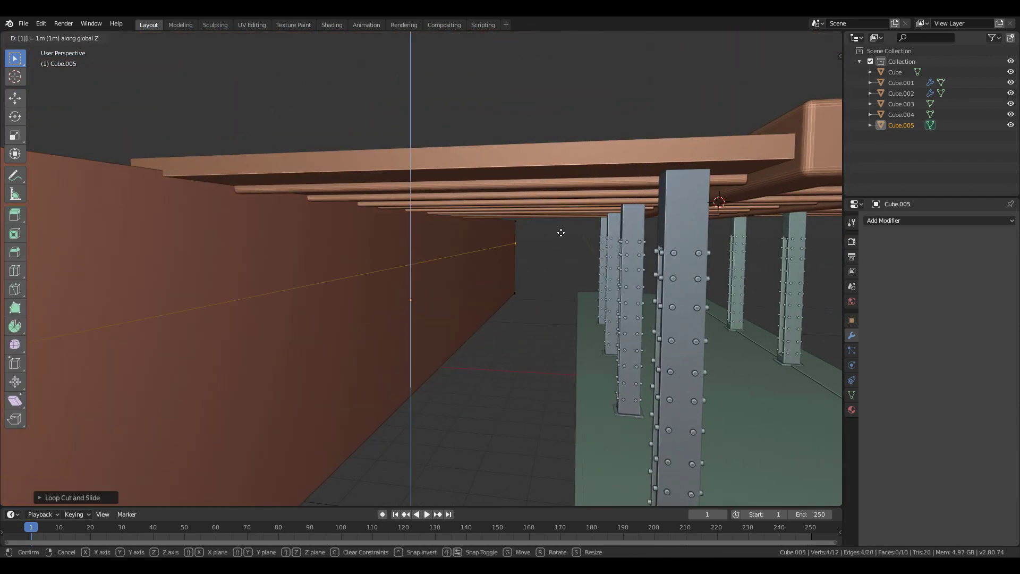
{"action": "left_click", "coordinate": [561, 233]}
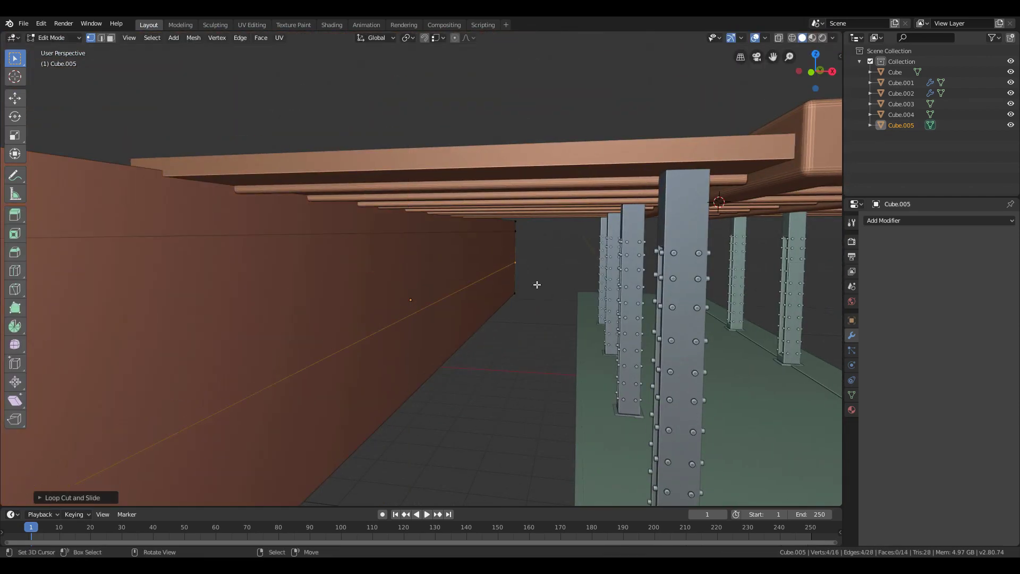
{"action": "key", "text": "Return"}
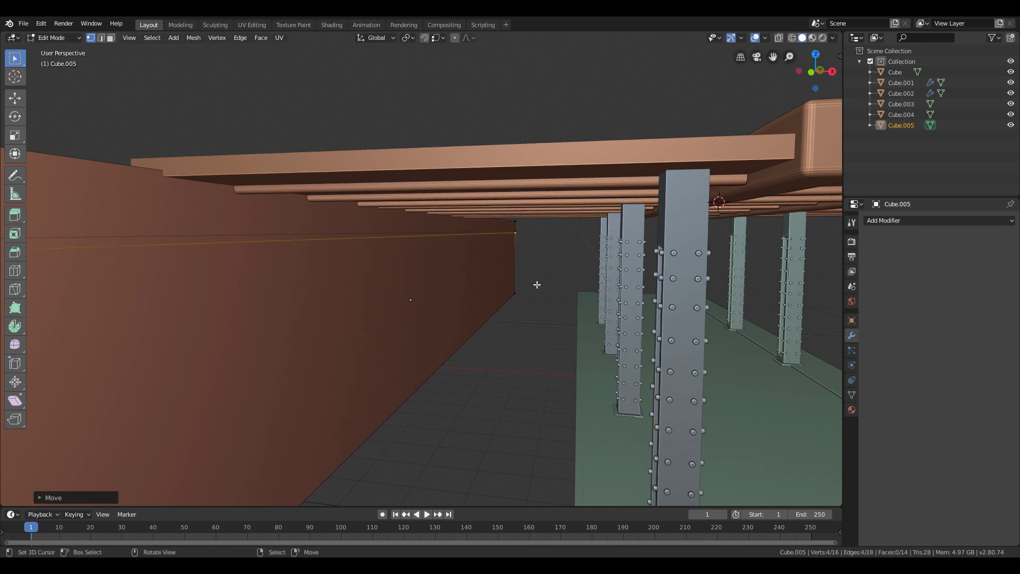
Add two more lengthwise loop cuts and move them along Z to outline a second thin strip below the first
{"action": "left_click", "coordinate": [520, 257]}
{"action": "right_click", "coordinate": [545, 312]}
{"action": "key", "text": "g"}
{"action": "key", "text": "z"}
{"action": "key", "text": "Return"}
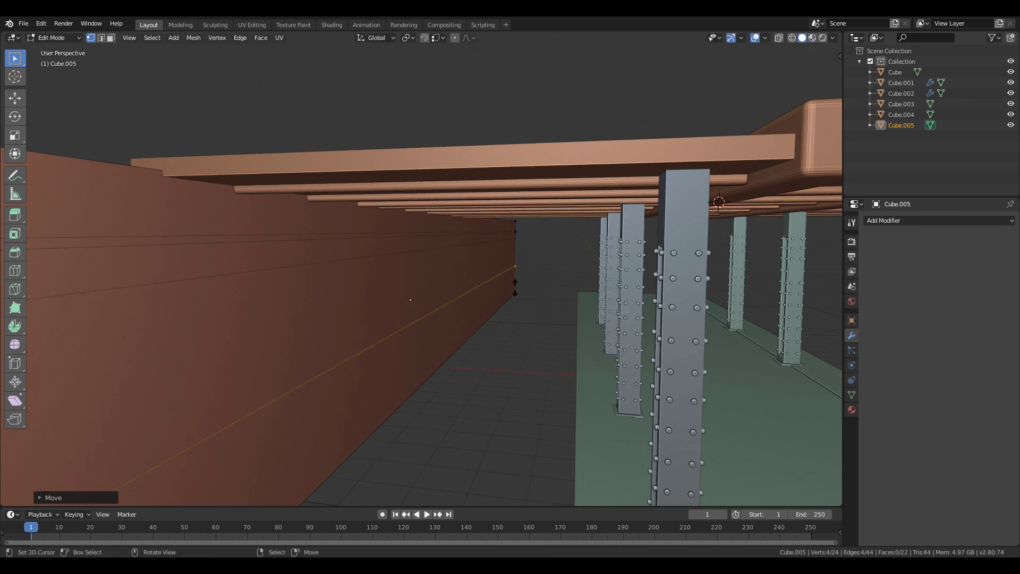
{"action": "key", "text": "Return"}
Cut two lengthwise edge loops and lower them along Z to sit close together just above the wall's base
{"action": "key", "text": "ctrl+r"}
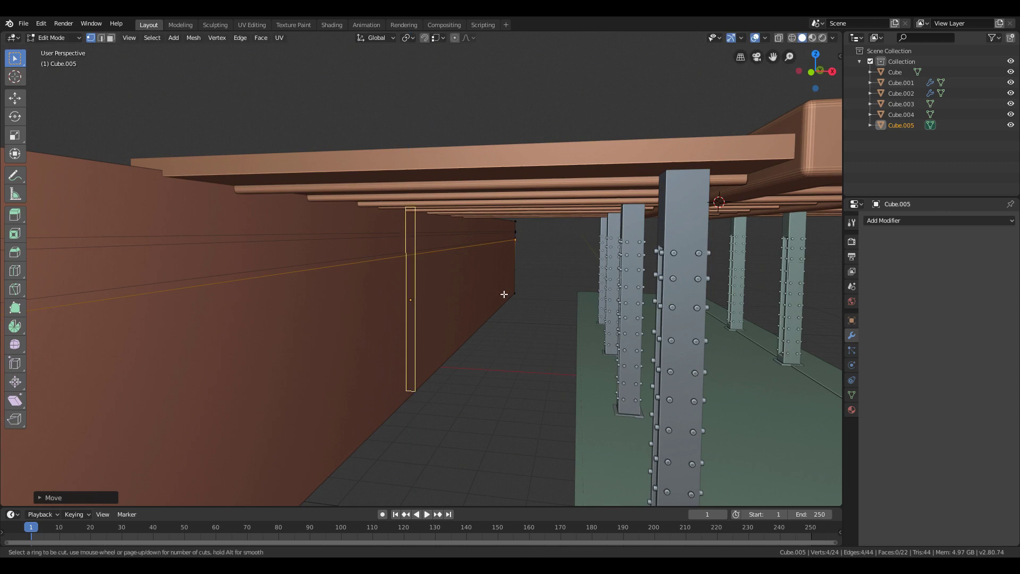
{"action": "left_click", "coordinate": [516, 289]}
{"action": "right_click", "coordinate": [550, 285]}
{"action": "key", "text": "g"}
{"action": "key", "text": "z"}
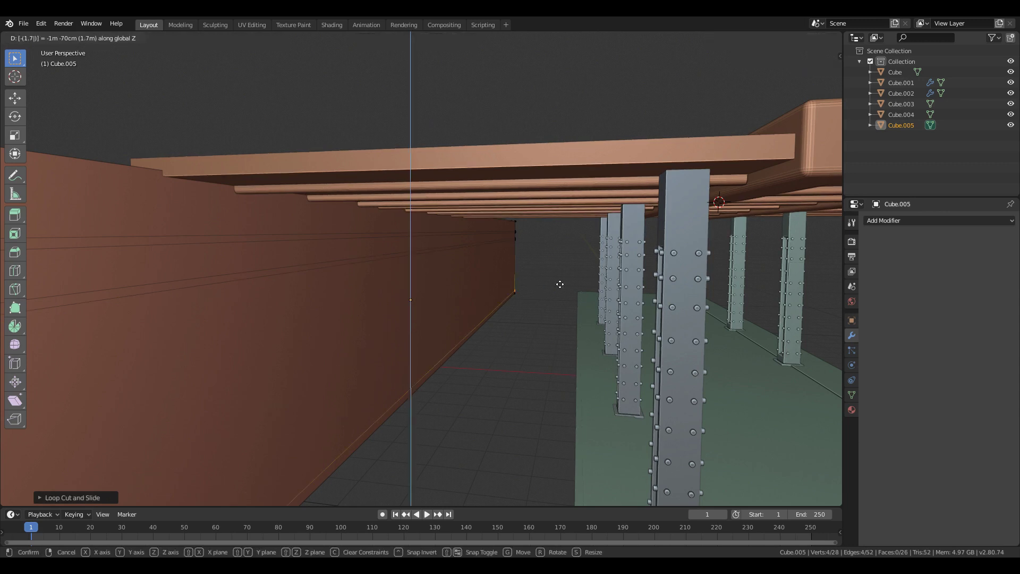
{"action": "key", "text": "Return"}
{"action": "key", "text": "ctrl+r"}
{"action": "left_click", "coordinate": [508, 275]}
{"action": "right_click", "coordinate": [527, 290]}
{"action": "key", "text": "g"}
{"action": "key", "text": "z"}
{"action": "key", "text": "Return"}
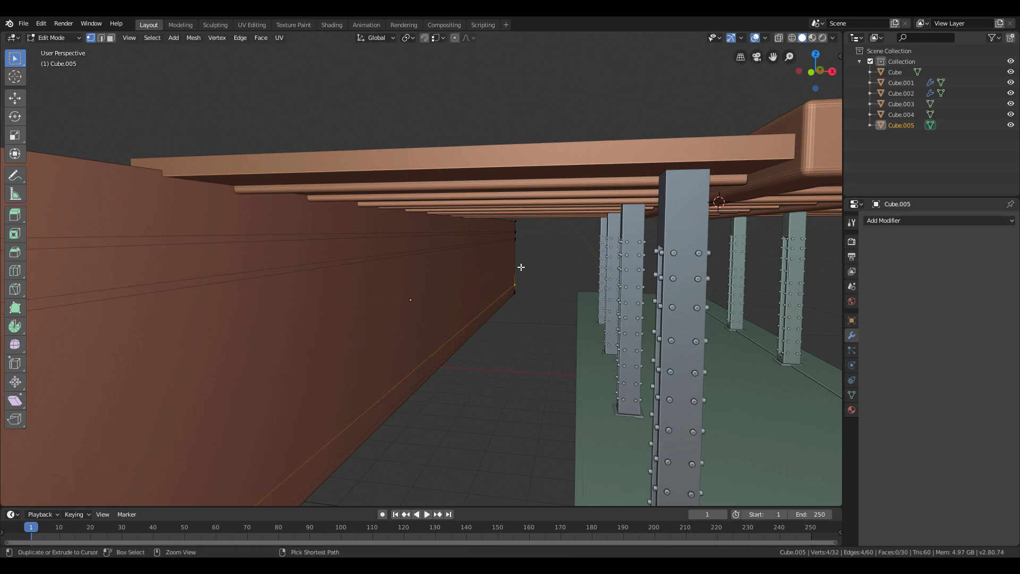
Add another pair of lengthwise loop cuts and place them along Z to outline a thin strip on the lower wall
{"action": "key", "text": "ctrl+r"}
{"action": "left_click", "coordinate": [521, 268]}
{"action": "right_click", "coordinate": [547, 287]}
{"action": "key", "text": "g"}
{"action": "key", "text": "z"}
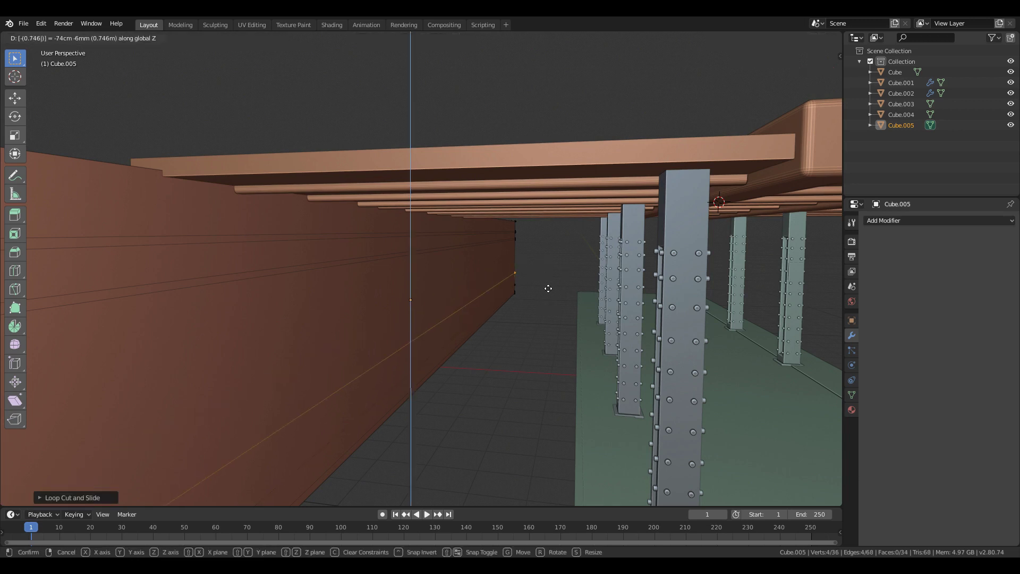
{"action": "key", "text": "Return"}
{"action": "key", "text": "ctrl+r"}
{"action": "left_click", "coordinate": [486, 255]}
{"action": "right_click", "coordinate": [491, 256]}
{"action": "key", "text": "g"}
{"action": "key", "text": "z"}
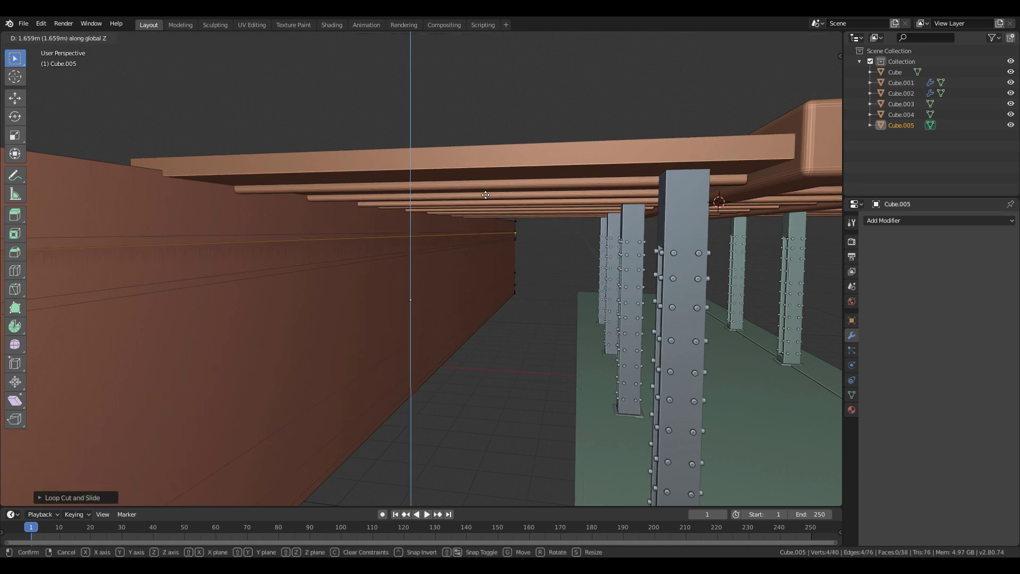
{"action": "key", "text": "Return"}
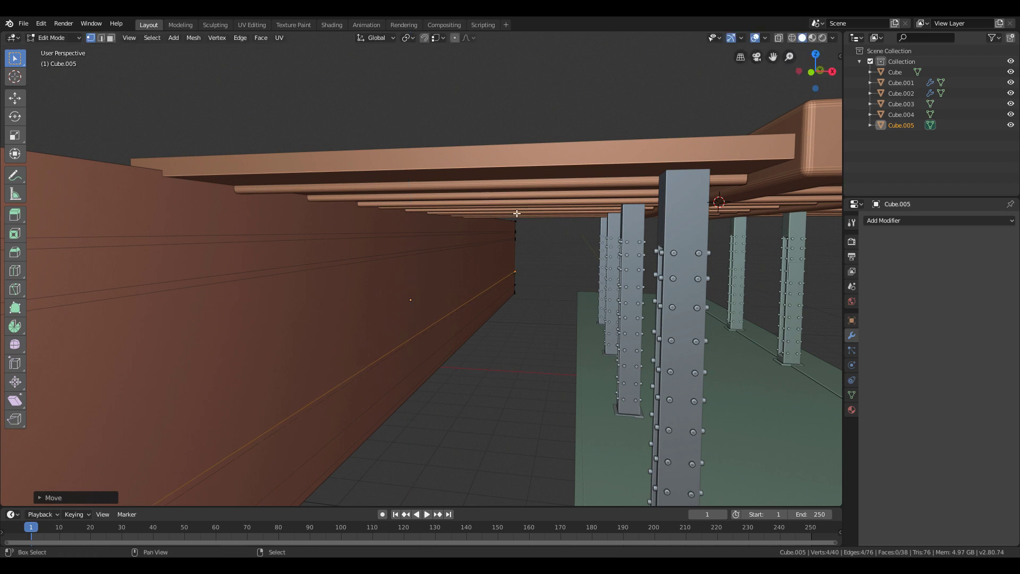
Select the three thin strips and the two faces along the wall's base, and extrude them outward 0.061 m
{"action": "key", "text": "shift+grave"}
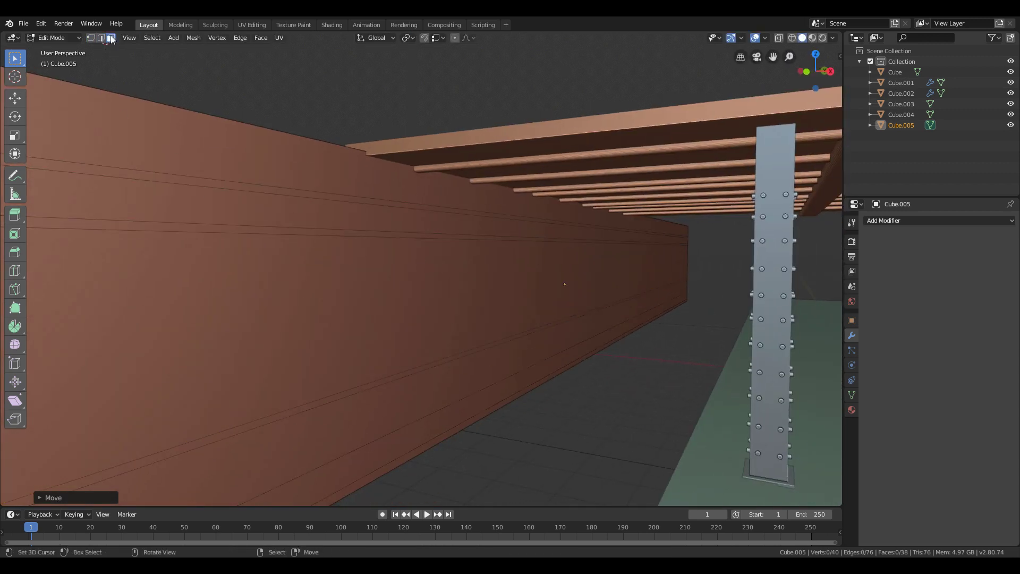
{"action": "left_click", "coordinate": [110, 38]}
{"action": "left_click", "coordinate": [321, 189]}
{"action": "left_click", "coordinate": [330, 235], "text": "shift"}
{"action": "left_click", "coordinate": [433, 365], "text": "shift"}
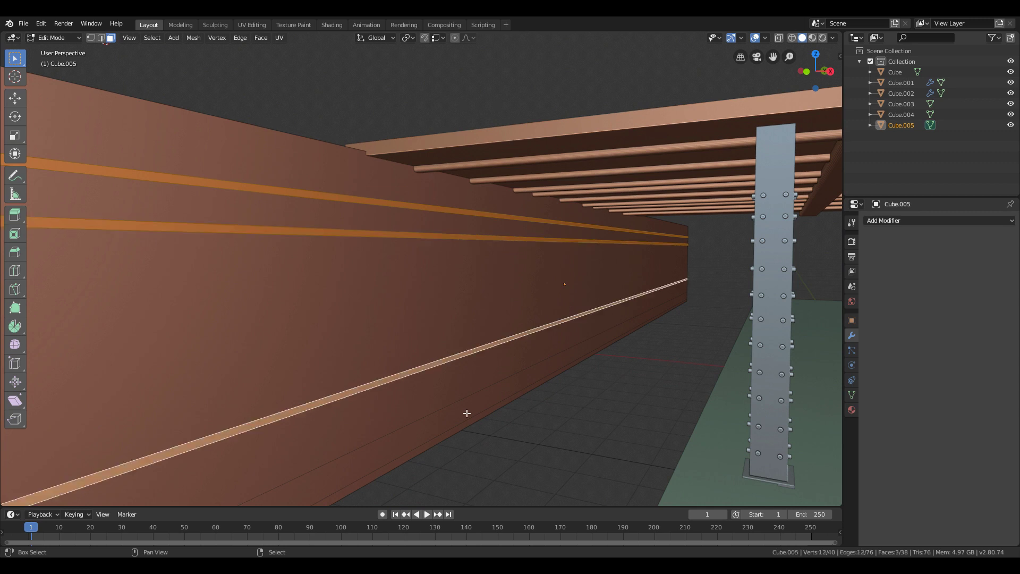
{"action": "left_click", "coordinate": [467, 413], "text": "shift"}
{"action": "left_click", "coordinate": [541, 376], "text": "shift"}
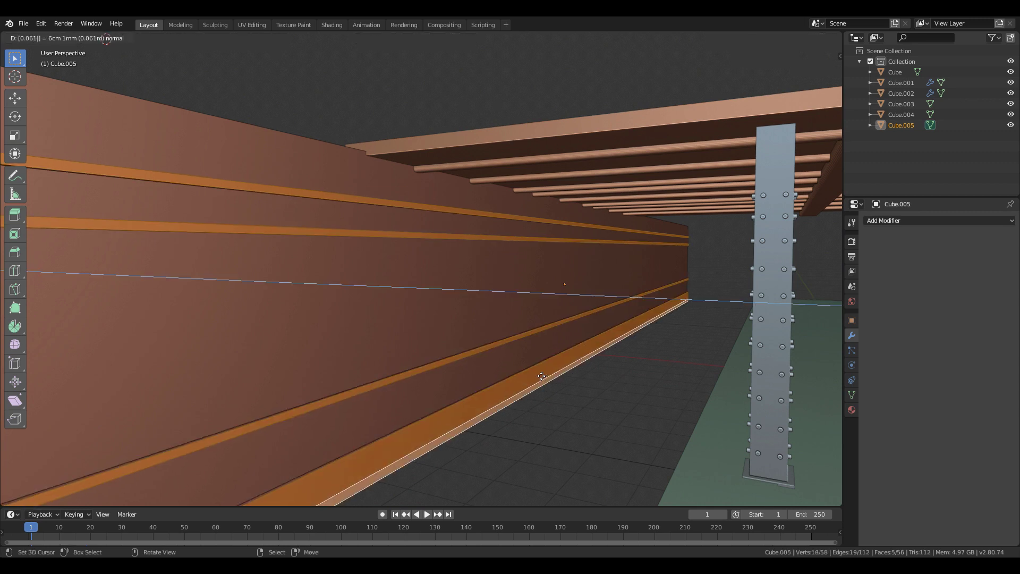
{"action": "left_click", "coordinate": [541, 377]}
Duplicate the wall's bottom edge in place and extrude it about 4.34 m along X to form a floor reaching the platform
{"action": "middle_click_drag", "start_coordinate": [542, 378], "coordinate": [411, 310]}
{"action": "key", "text": "2"}
{"action": "left_click", "coordinate": [412, 311]}
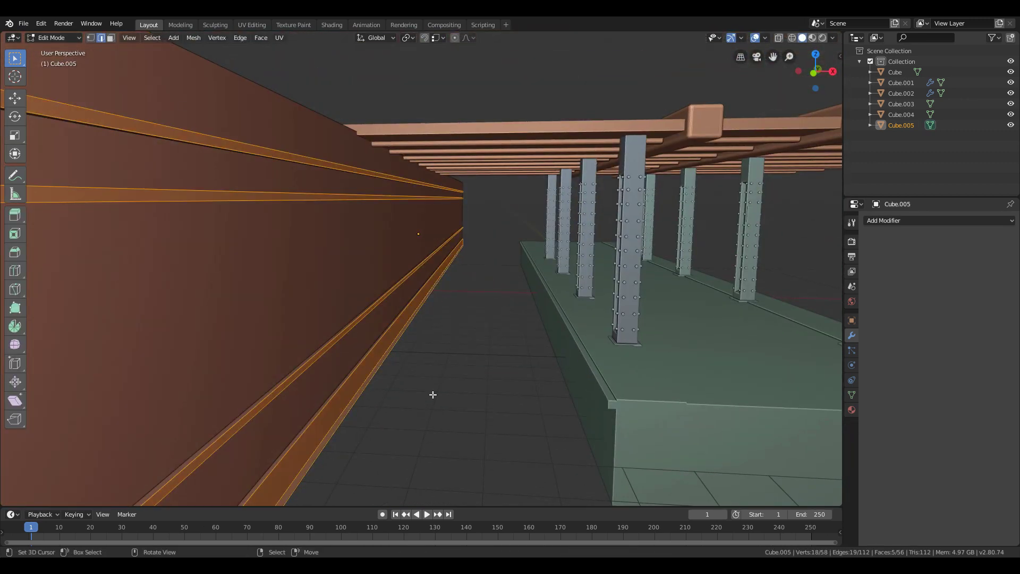
{"action": "key", "text": "g"}
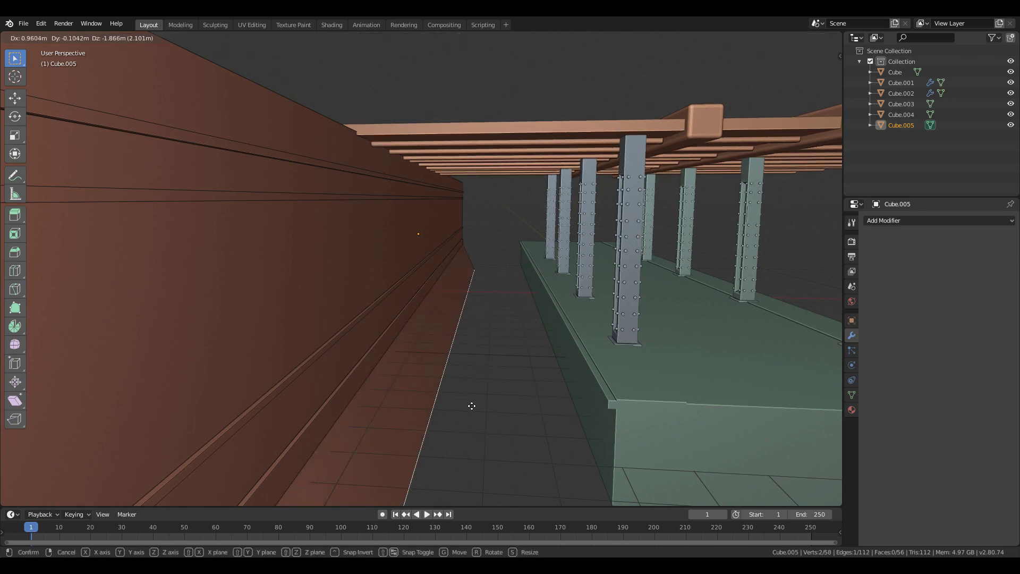
{"action": "right_click", "coordinate": [457, 385]}
{"action": "key", "text": "shift+d"}
{"action": "right_click", "coordinate": [431, 348]}
{"action": "key", "text": "e"}
{"action": "key", "text": "x"}
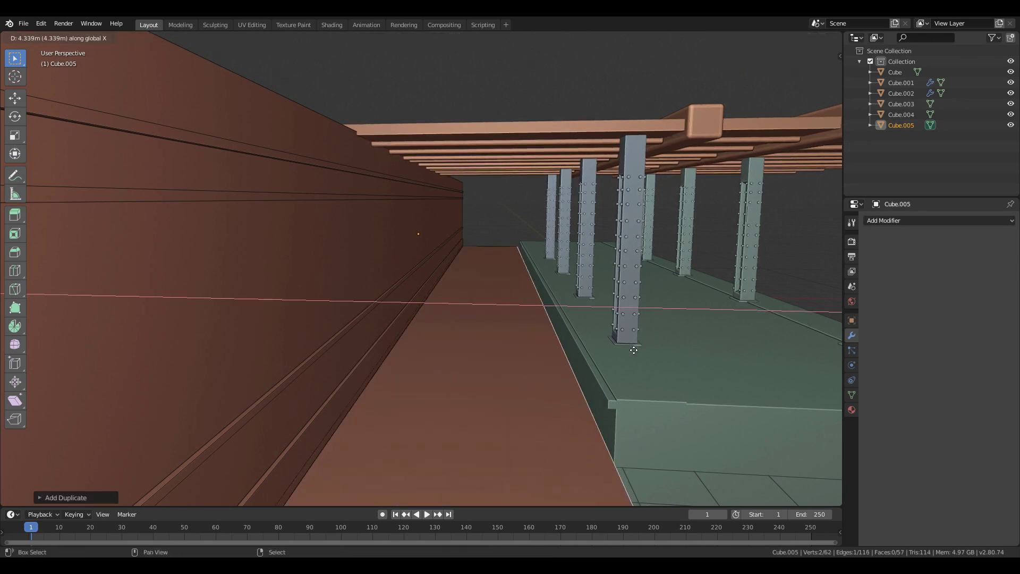
{"action": "left_click", "coordinate": [635, 346]}
Select the whole floor face, separate it into its own object and leave Edit Mode
{"action": "key", "text": "ctrl+KP_Add"}
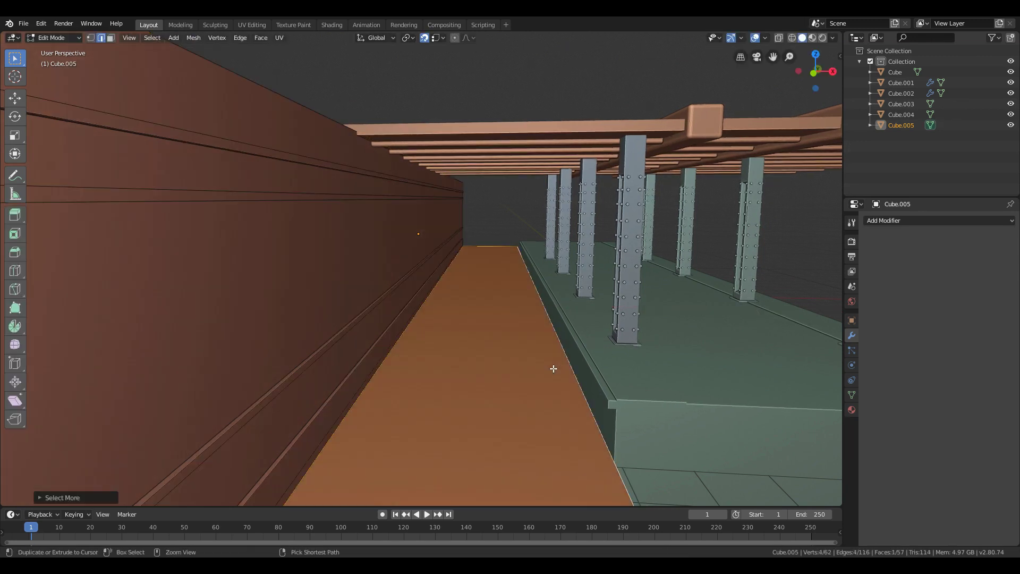
{"action": "key", "text": "p"}
{"action": "left_click", "coordinate": [554, 368]}
{"action": "key", "text": "Tab"}
Duplicate the side wall and track floor along X to the platform's other side and rotate the copies about Z to face the platform
{"action": "key", "text": "shift+d"}
{"action": "key", "text": "x"}
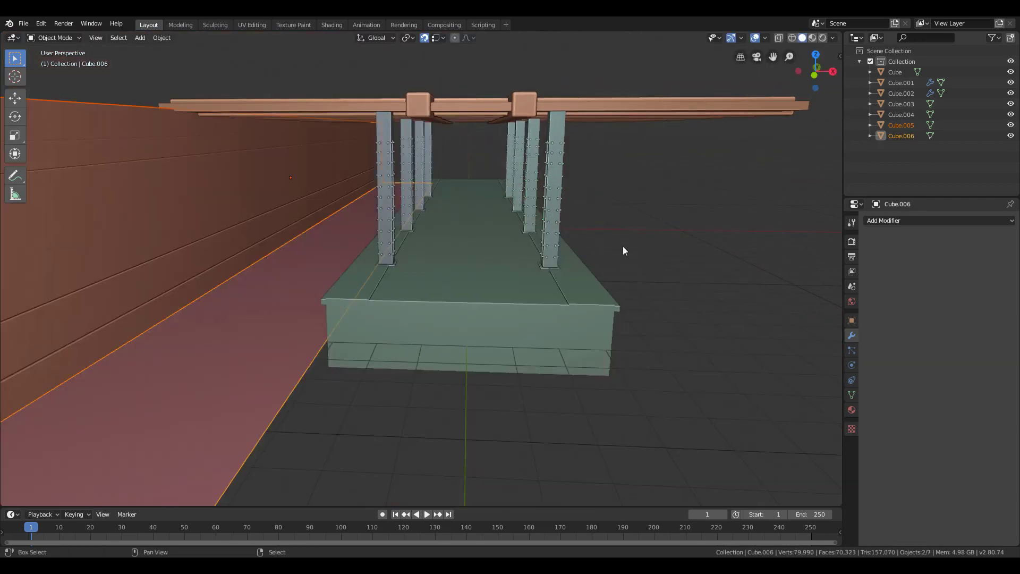
{"action": "left_click", "coordinate": [623, 247]}
{"action": "key", "text": "r"}
{"action": "key", "text": "z"}
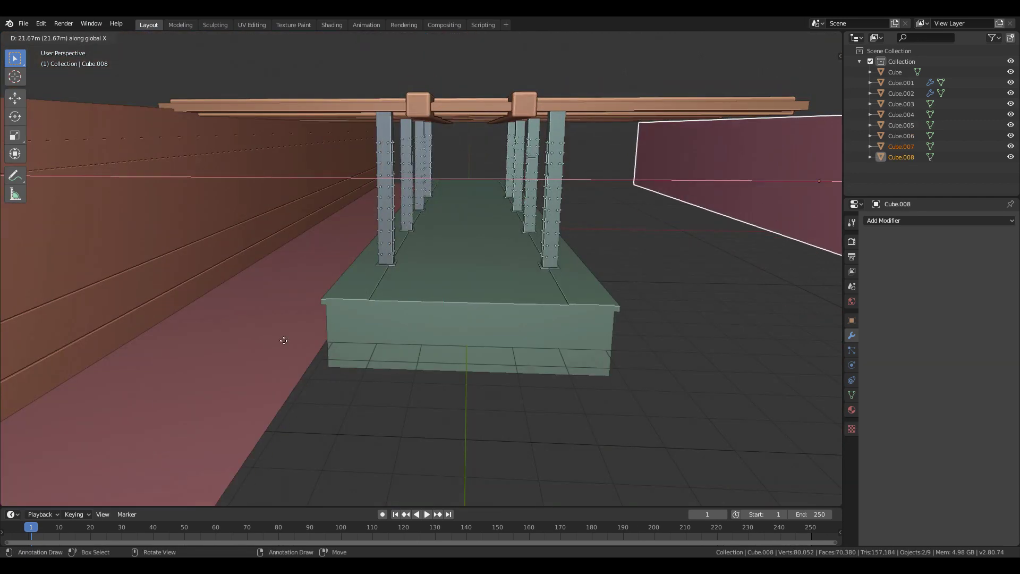
{"action": "left_click", "coordinate": [683, 415]}
With snapping off, slide the copied wall and floor along X until the floor meets the platform's base, then deselect everything
{"action": "scroll", "coordinate": [683, 415], "scroll_direction": "up", "scroll_amount": 3}
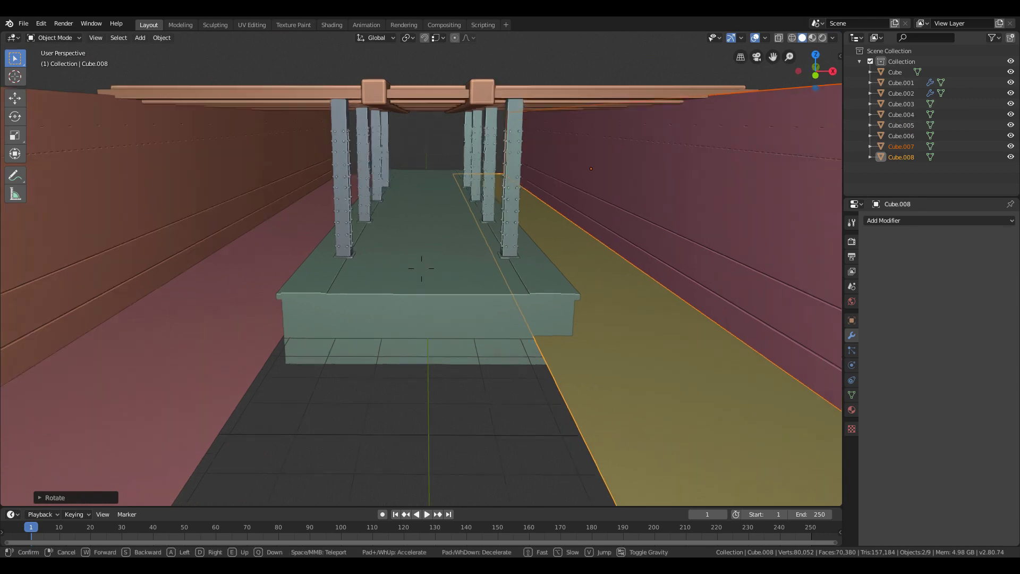
{"action": "middle_click_drag", "start_coordinate": [683, 415], "coordinate": [424, 288]}
{"action": "key", "text": "g"}
{"action": "key", "text": "shift+Tab"}
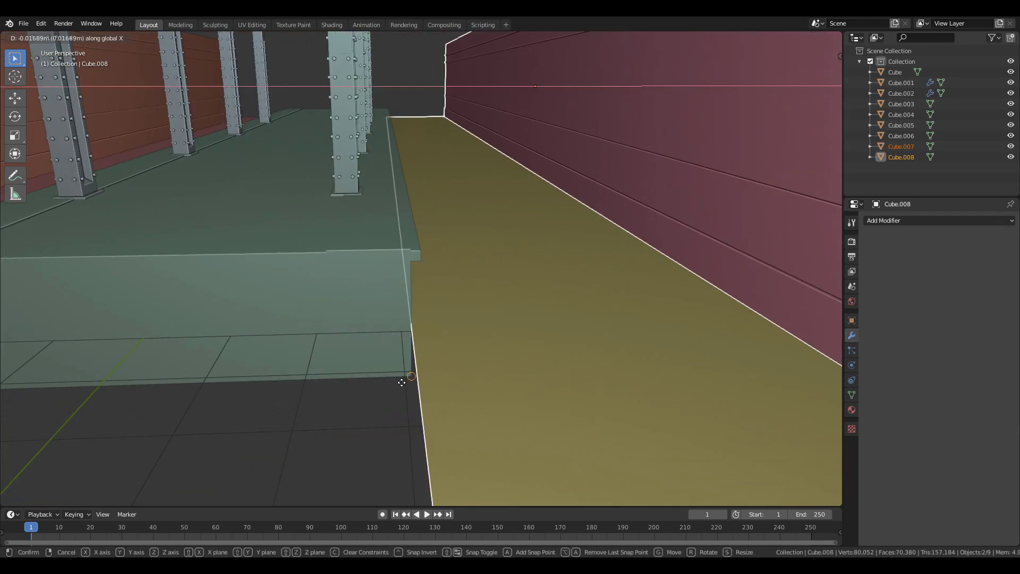
{"action": "left_click", "coordinate": [401, 387]}
{"action": "key", "text": "alt+a"}
{"action": "scroll", "coordinate": [402, 383], "scroll_direction": "down", "scroll_amount": 5}
{"action": "middle_click_drag", "start_coordinate": [402, 382], "coordinate": [410, 258]}
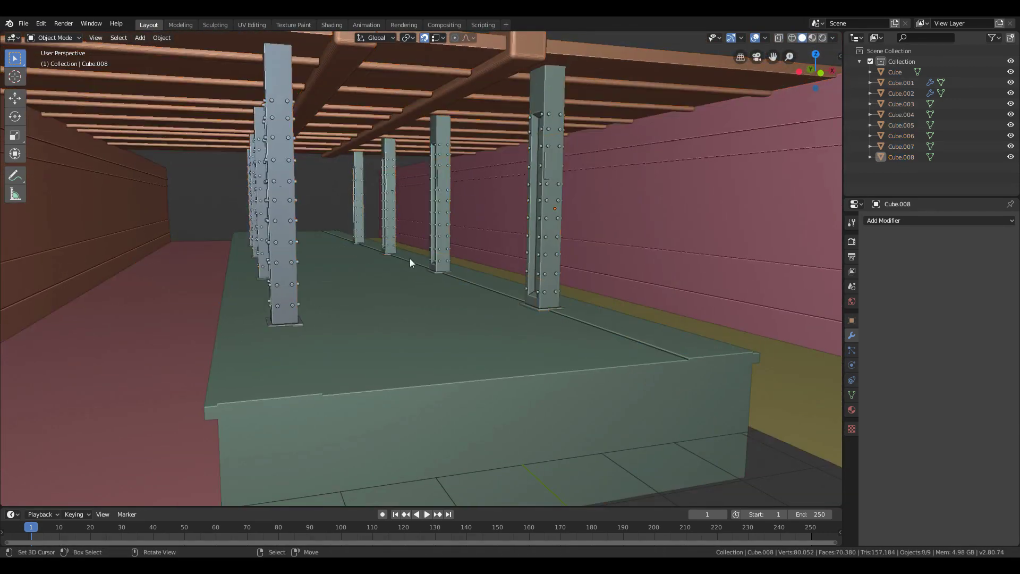
Add a cube on the original side wall, narrow it and scale it by 3 along Z into an upright post
{"action": "left_click", "coordinate": [139, 242]}
{"action": "key", "text": "shift+grave"}
{"action": "key", "text": "w"}
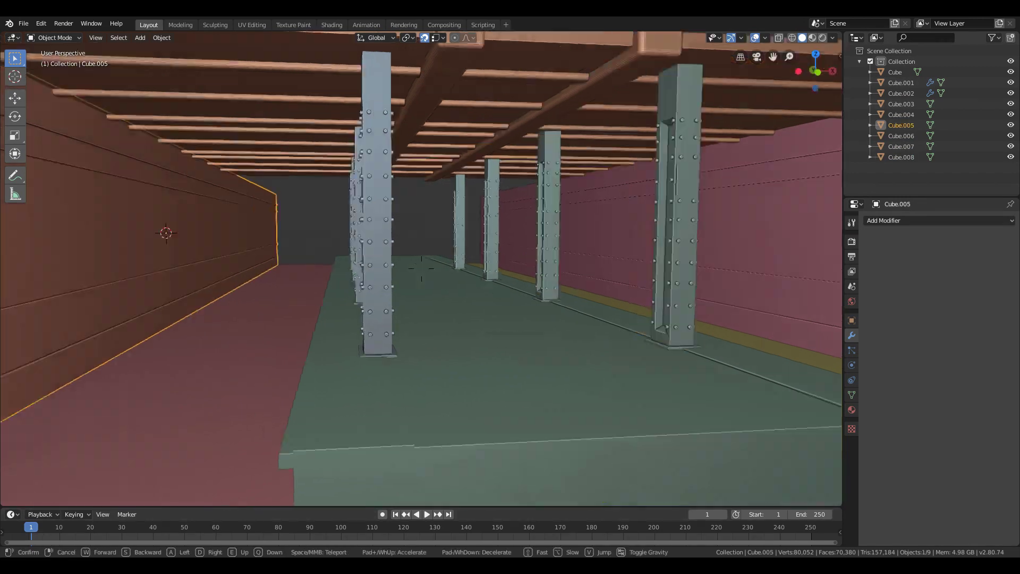
{"action": "left_click", "coordinate": [422, 269]}
{"action": "key", "text": "shift+a"}
{"action": "left_click", "coordinate": [464, 280]}
{"action": "key", "text": "Tab"}
{"action": "key", "text": "s"}
{"action": "key", "text": "Return"}
{"action": "type", "text": "s"}
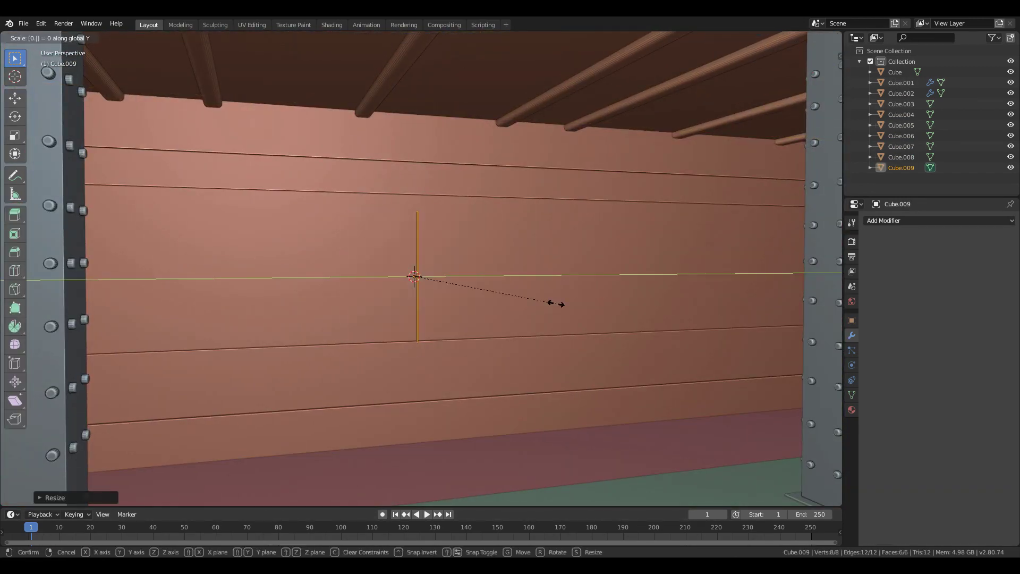
{"action": "type", "text": "z3gy"}
{"action": "key", "text": "Escape"}
Move the post along X into position against the side wall
{"action": "key", "text": "shift+grave"}
{"action": "key", "text": "w"}
{"action": "key", "text": "a"}
{"action": "left_click", "coordinate": [420, 268]}
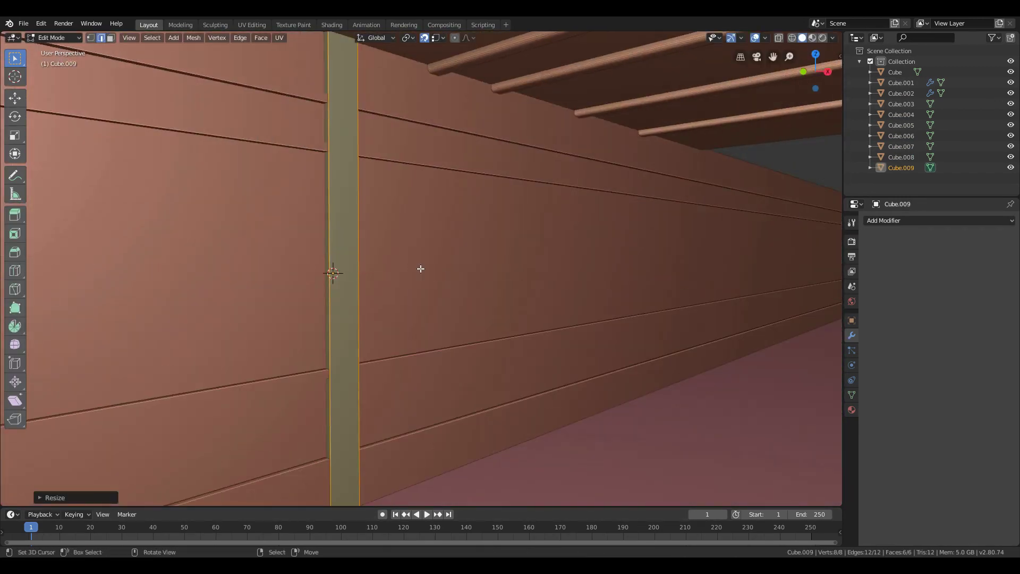
{"action": "key", "text": "Tab"}
{"action": "key", "text": "g"}
{"action": "key", "text": "y"}
{"action": "key", "text": "x"}
{"action": "left_click", "coordinate": [427, 270]}
{"action": "key", "text": "shift+grave"}
{"action": "key", "text": "s"}
{"action": "left_click", "coordinate": [422, 268]}
{"action": "key", "text": "Tab"}
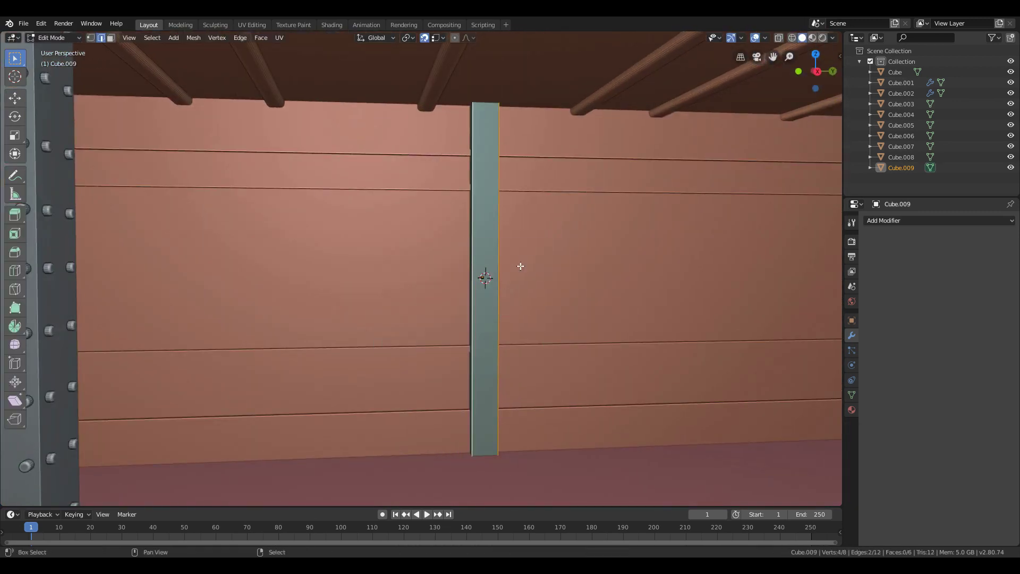
Add another cube to the post's mesh, shape it into a narrow bar and rotate it 90° about X
{"action": "key", "text": "shift+a"}
{"action": "left_click", "coordinate": [519, 264]}
{"action": "type", "text": "s"}
{"action": "type", "text": "0"}
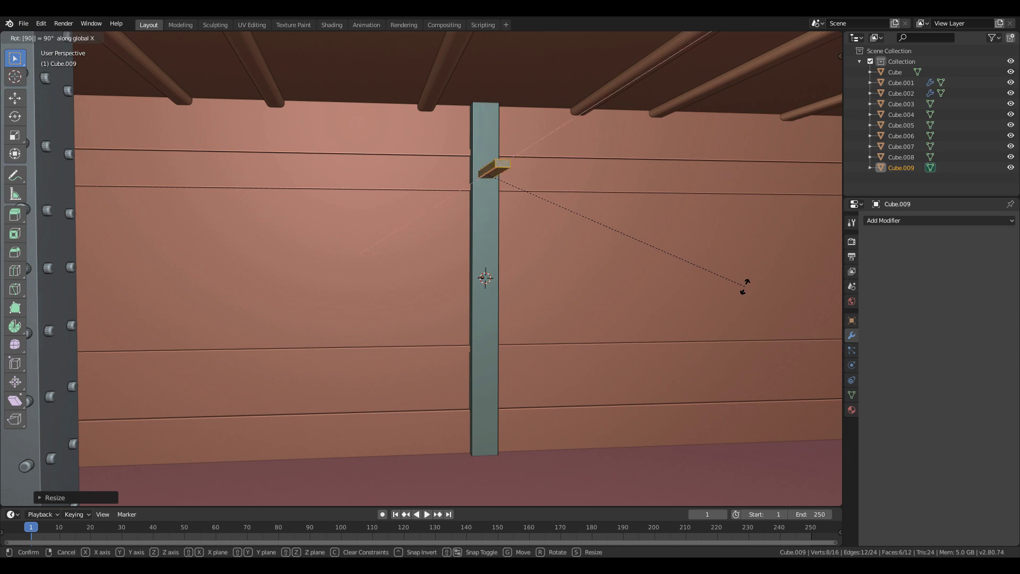
{"action": "left_click", "coordinate": [745, 287]}
{"action": "key", "text": "shift+grave"}
{"action": "left_click", "coordinate": [422, 268]}
Move the narrow bar along X and Z so it projects from the upper part of the post
{"action": "key", "text": "g"}
{"action": "key", "text": "x"}
{"action": "left_click", "coordinate": [585, 272]}
{"action": "key", "text": "g"}
{"action": "key", "text": "z"}
{"action": "left_click", "coordinate": [614, 224]}
In wireframe, select the bar's outer end face and raise it to form a diagonal brace, then return to solid shading
{"action": "key", "text": "a"}
{"action": "key", "text": "shift+z"}
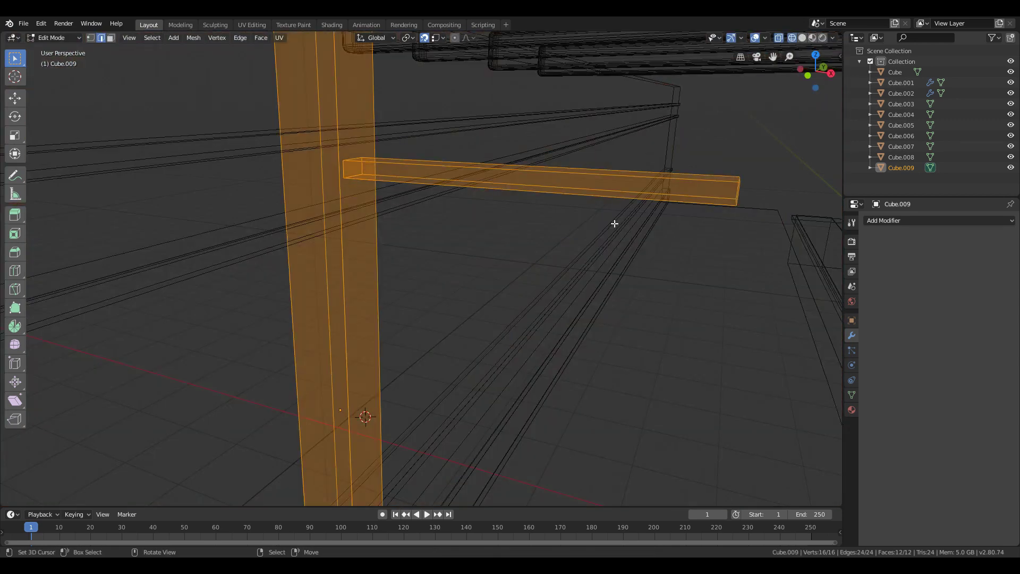
{"action": "key", "text": "ctrl+z"}
{"action": "key", "text": "Return"}
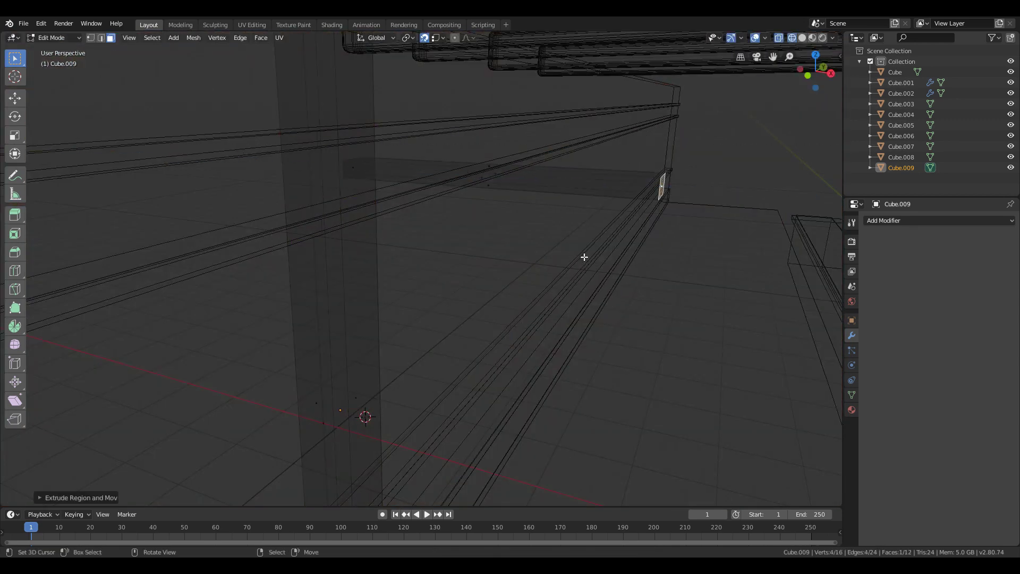
{"action": "key", "text": "Return"}
{"action": "key", "text": "z"}
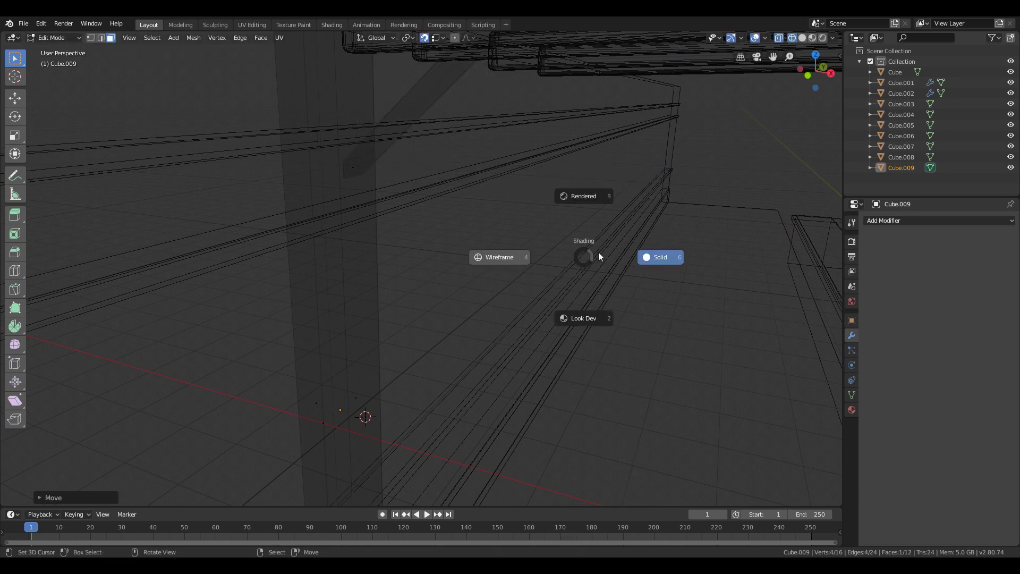
{"action": "left_click", "coordinate": [601, 256]}
Select the whole diagonal brace and lower it along Z on the post
{"action": "key", "text": "shift+grave"}
{"action": "left_click", "coordinate": [422, 268]}
{"action": "key", "text": "Tab"}
{"action": "key", "text": "Tab"}
{"action": "key", "text": "l"}
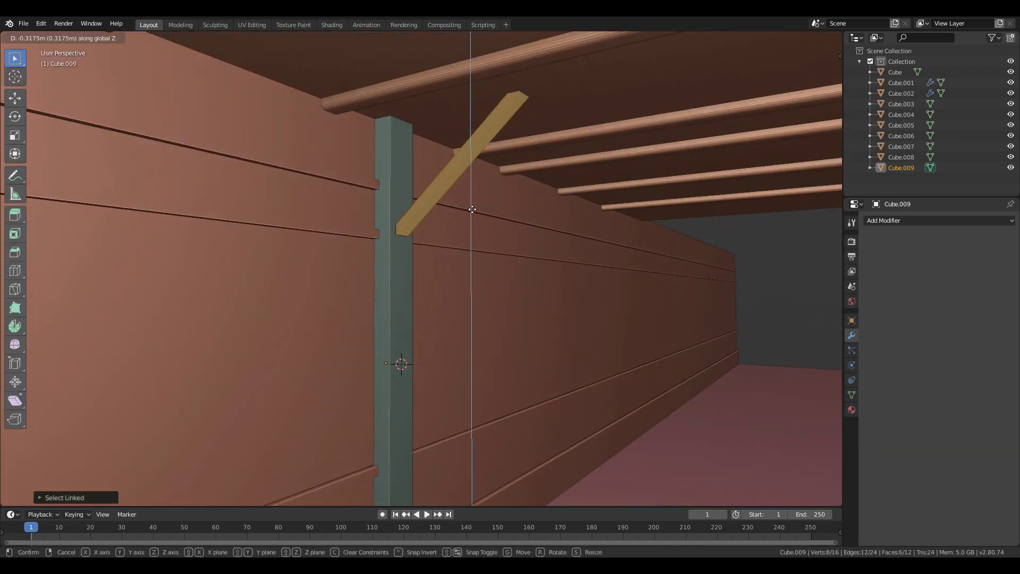
{"action": "key", "text": "Tab"}
{"action": "middle_click_drag", "start_coordinate": [461, 229], "coordinate": [511, 300]}
{"action": "key", "text": "Tab"}
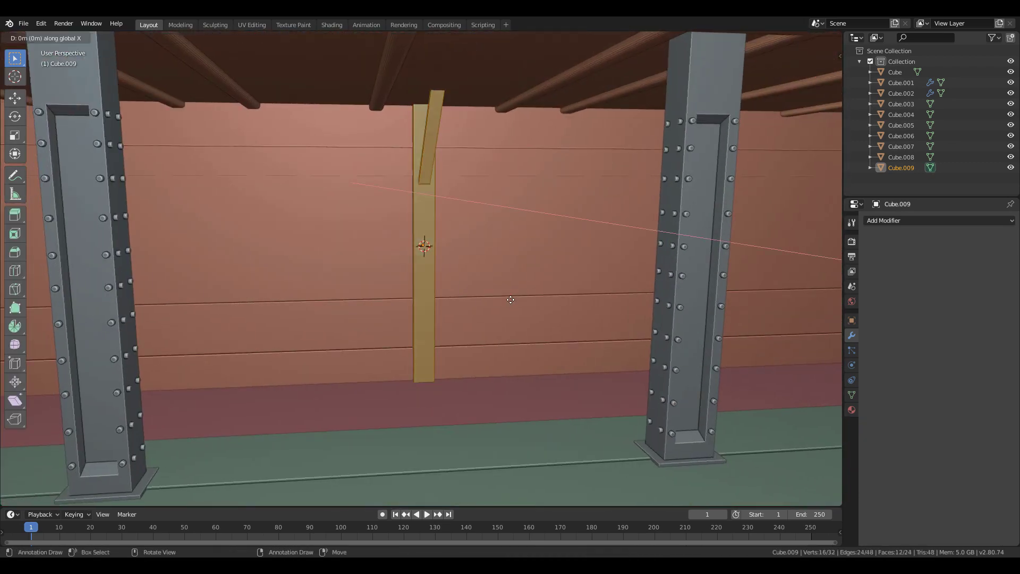
{"action": "key", "text": "Escape"}
{"action": "key", "text": "x"}
{"action": "left_click", "coordinate": [596, 311]}
Add a cube at the brace, scale it by 0.1 and move it out from the post along X
{"action": "key", "text": "shift+a"}
{"action": "left_click", "coordinate": [417, 253]}
{"action": "type", "text": "s"}
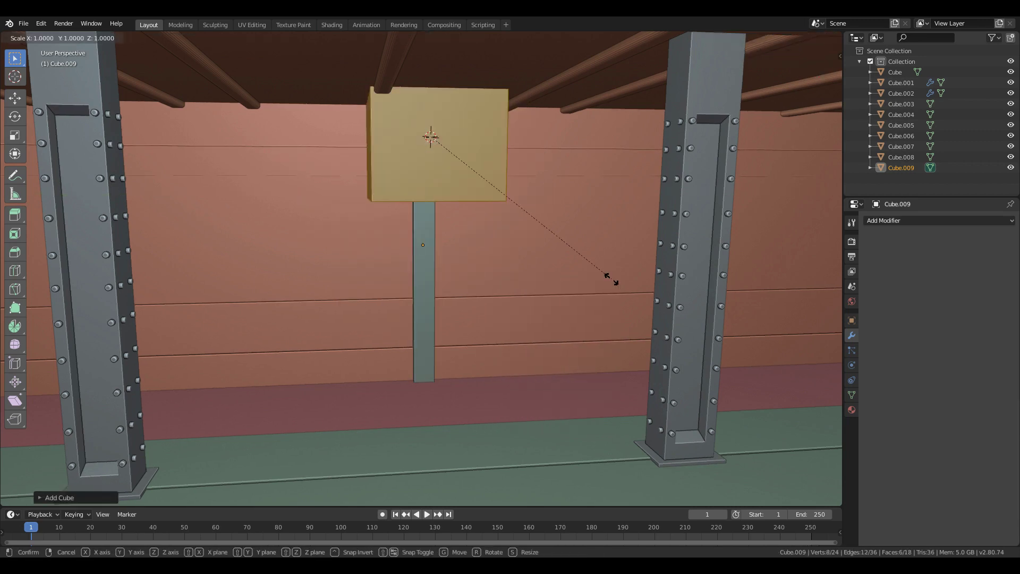
{"action": "type", "text": ".1"}
{"action": "key", "text": "Return"}
{"action": "key", "text": "shift+grave"}
{"action": "key", "text": "w"}
{"action": "left_click", "coordinate": [421, 269]}
{"action": "key", "text": "g"}
{"action": "key", "text": "x"}
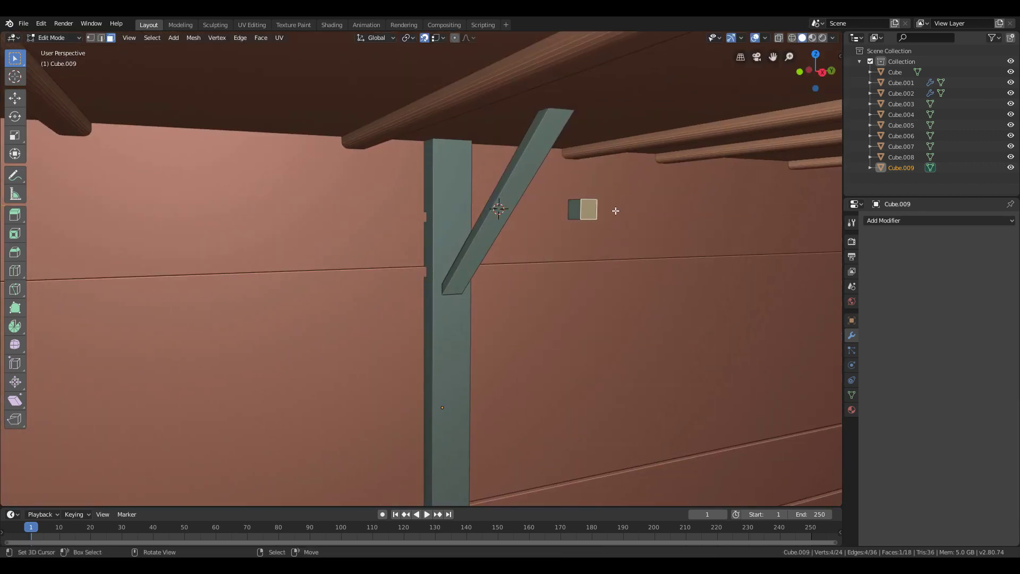
Move the small cube's outer face along X to stretch it into a long slat
{"action": "key", "text": "g"}
{"action": "key", "text": "x"}
{"action": "key", "text": "Return"}
{"action": "key", "text": "shift+grave"}
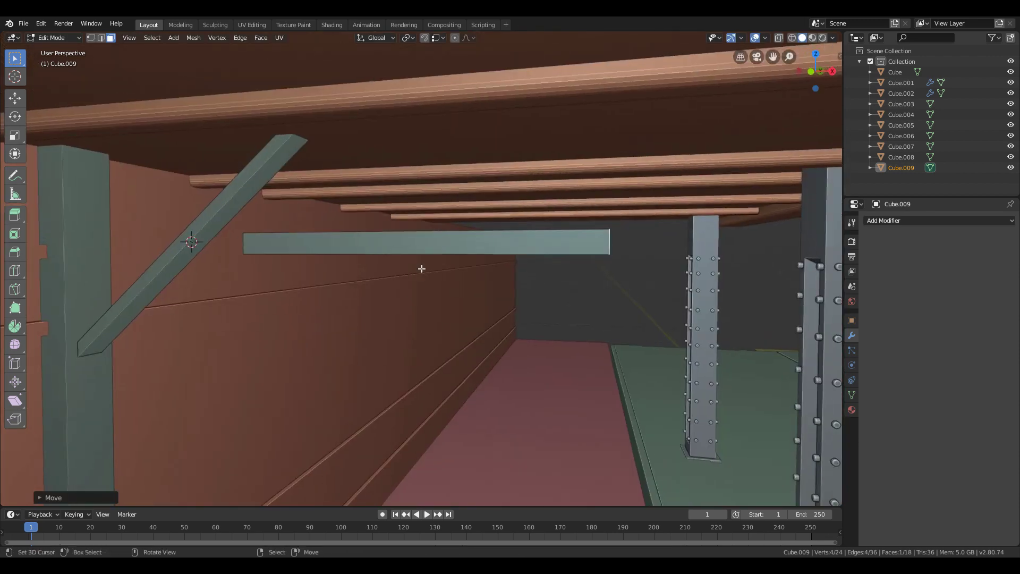
{"action": "left_click", "coordinate": [421, 269]}
Select the whole slat and move it along X, Z and Y up beside the top of the diagonal brace
{"action": "key", "text": "l"}
{"action": "key", "text": "g"}
{"action": "key", "text": "x"}
{"action": "left_click", "coordinate": [357, 338]}
{"action": "key", "text": "g"}
{"action": "key", "text": "z"}
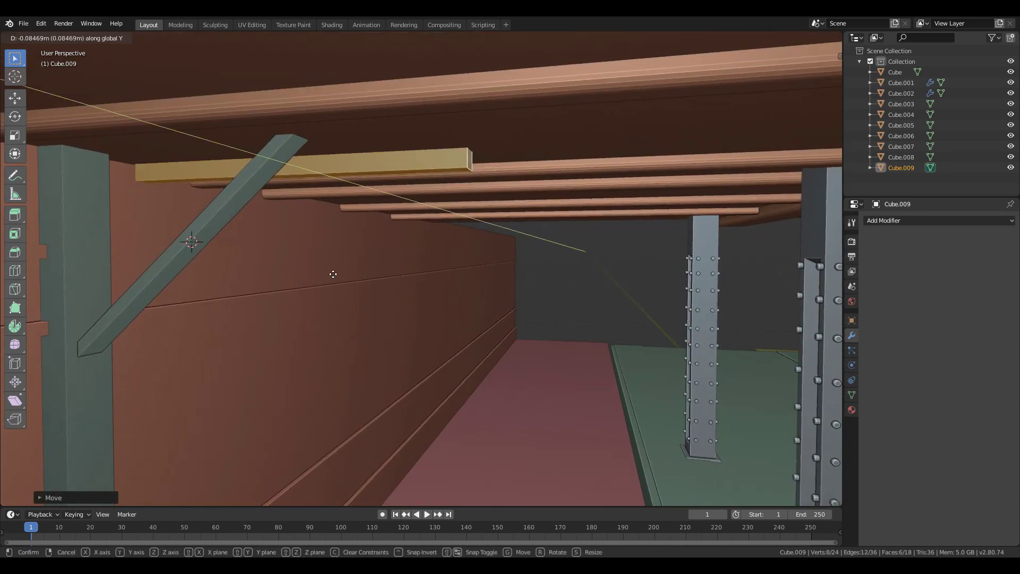
{"action": "left_click", "coordinate": [333, 274]}
Duplicate the slat repeatedly along Y at 0.5 m intervals to make a row of four slats
{"action": "key", "text": "shift+grave"}
{"action": "left_click", "coordinate": [422, 268]}
{"action": "key", "text": "shift+d"}
{"action": "key", "text": "y"}
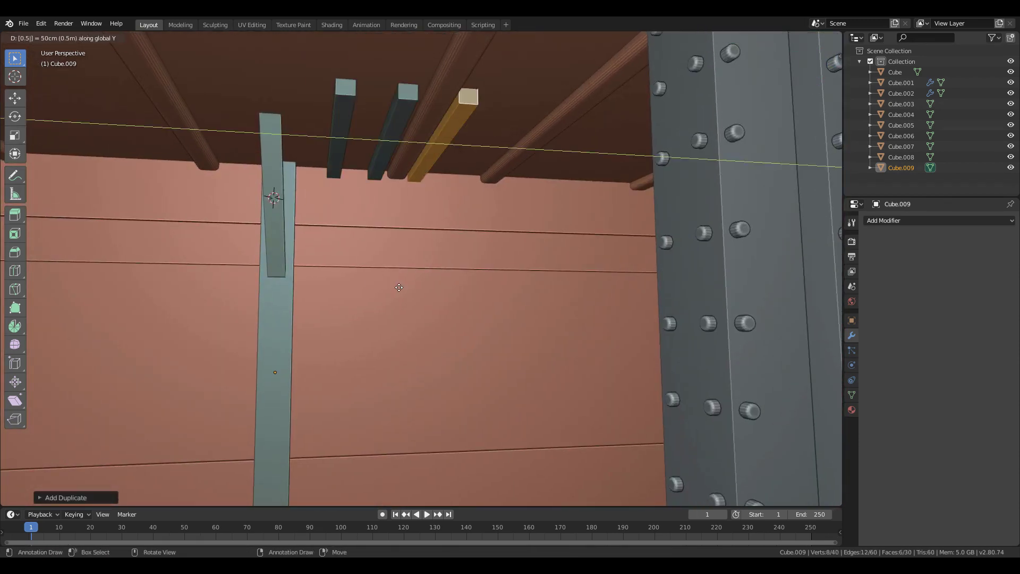
{"action": "key", "text": "Return"}
Add an Array modifier to the post frame with a relative offset of 0 in X and 1.110 in Y
{"action": "key", "text": "Tab"}
{"action": "left_click", "coordinate": [903, 220]}
{"action": "left_click", "coordinate": [813, 245]}
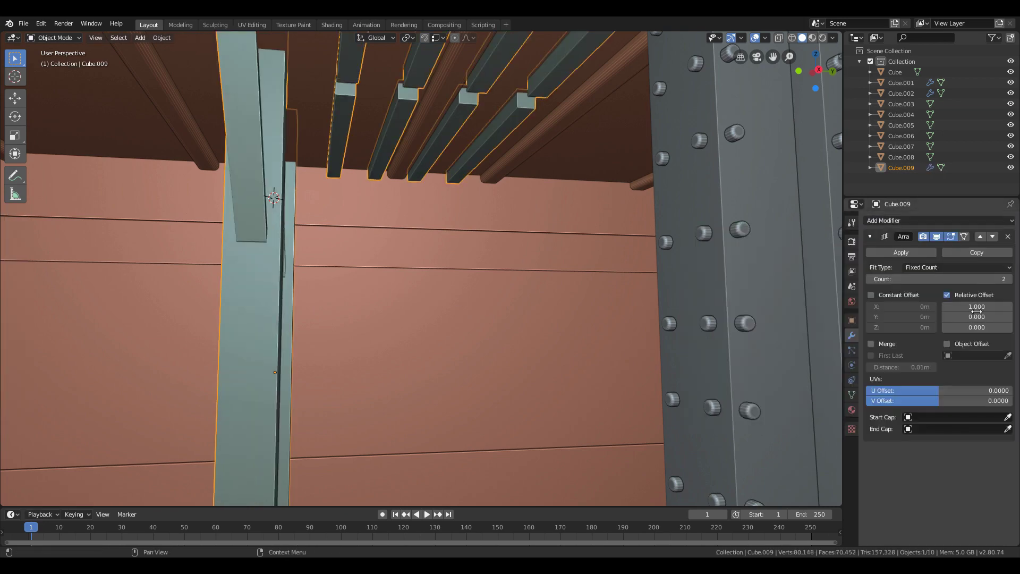
{"action": "left_click_drag", "start_coordinate": [973, 317], "coordinate": [987, 318]}
{"action": "type", "text": "0"}
{"action": "key", "text": "Return"}
Move the arrayed post frame along Y to the end of the wall beyond the platform
{"action": "key", "text": "g"}
{"action": "key", "text": "y"}
{"action": "key", "text": "Escape"}
{"action": "key", "text": "g"}
{"action": "key", "text": "y"}
{"action": "left_click", "coordinate": [234, 366]}
Duplicate the last slat along Y to fill the gap before the next post
{"action": "key", "text": "shift+grave"}
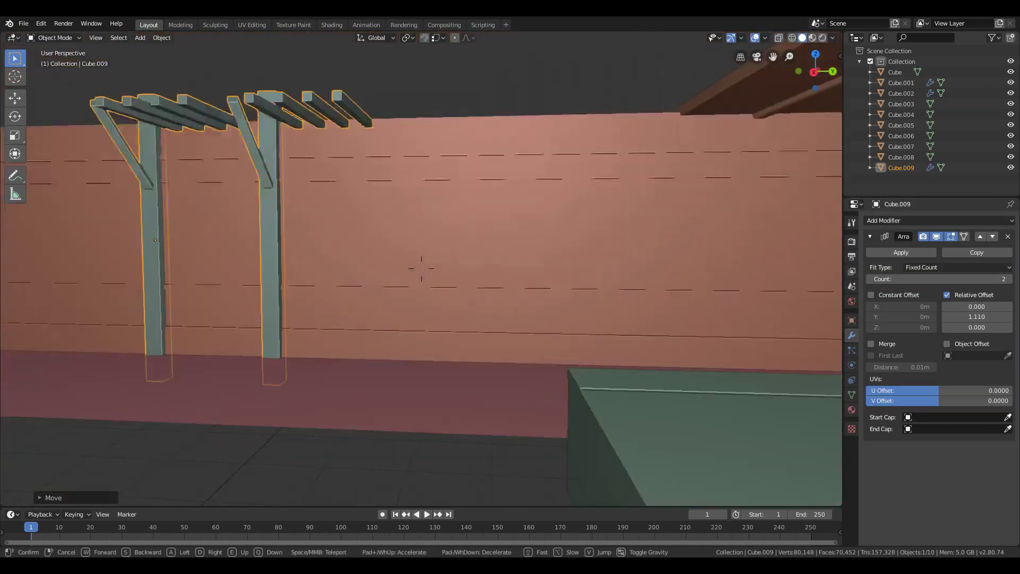
{"action": "left_click", "coordinate": [435, 261]}
{"action": "key", "text": "Tab"}
{"action": "key", "text": "shift+d"}
{"action": "key", "text": "y"}
{"action": "left_click", "coordinate": [508, 299]}
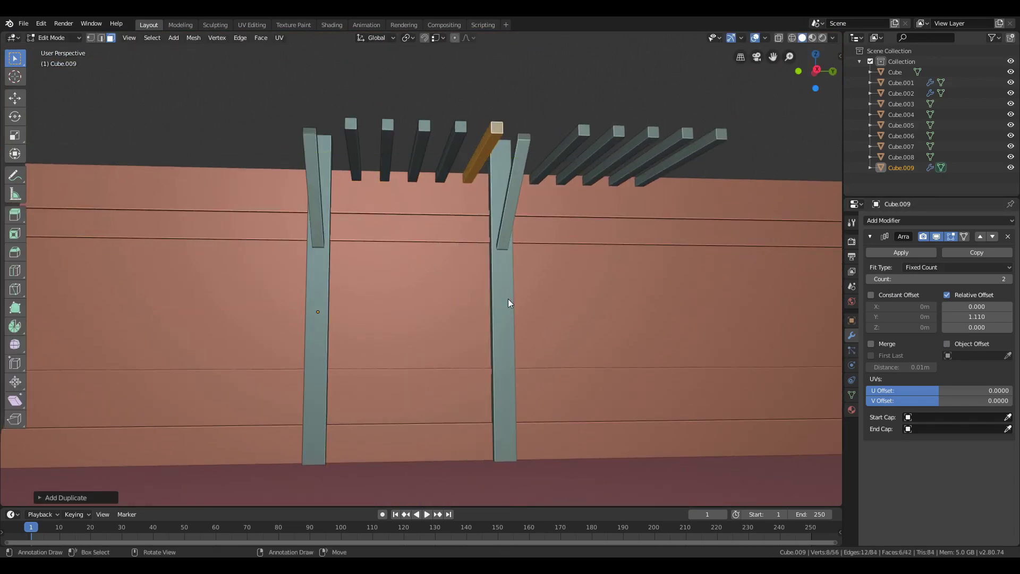
Set the array's relative Y offset to 1.160 and its count to 16 so the frames run along the wall
{"action": "key", "text": "Tab"}
{"action": "left_click_drag", "start_coordinate": [978, 318], "coordinate": [984, 317]}
{"action": "key", "text": "Tab"}
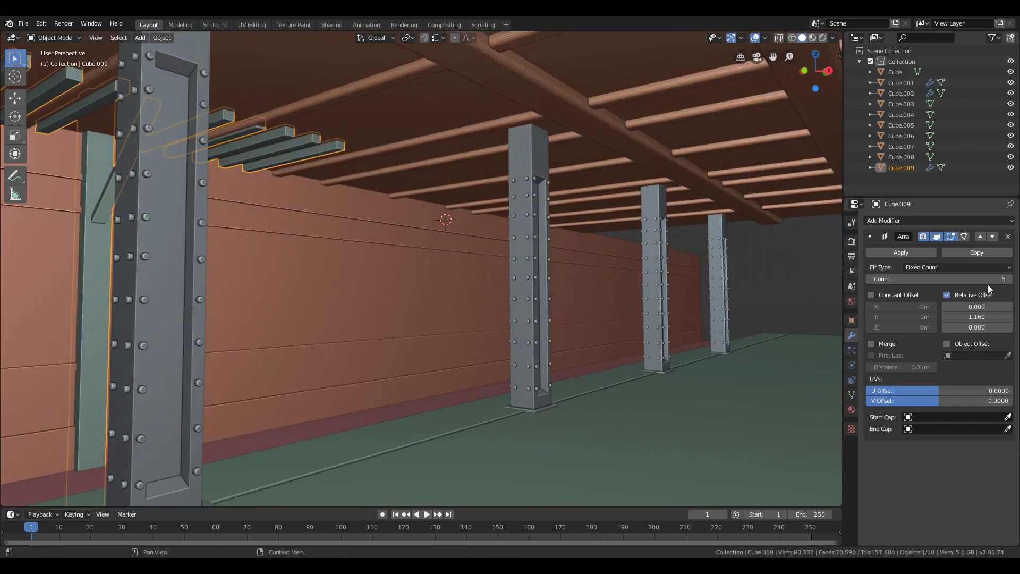
{"action": "key", "text": "shift+grave"}
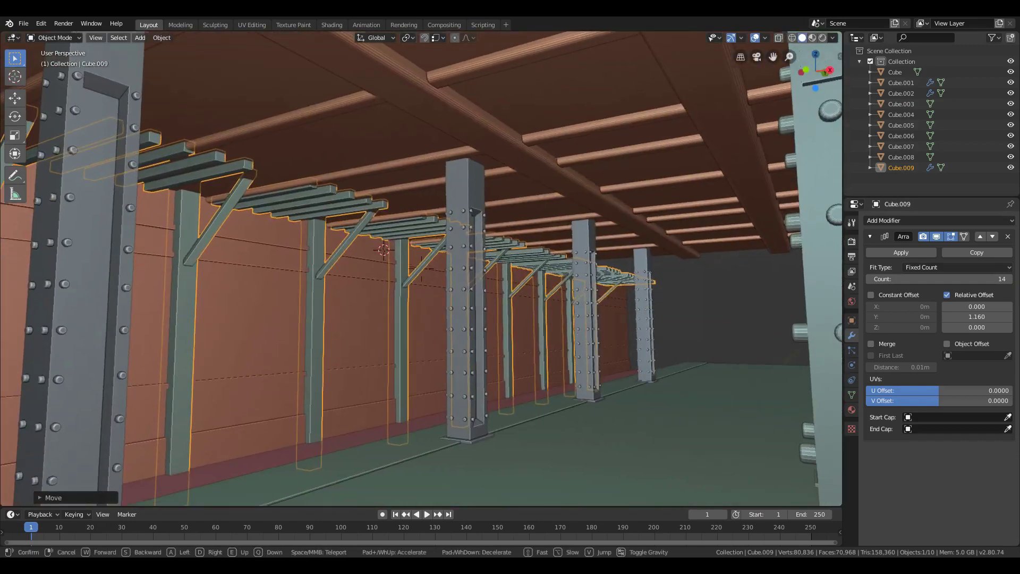
{"action": "left_click", "coordinate": [1012, 279]}
{"action": "left_click", "coordinate": [1013, 279]}
Duplicate the row of post frames along X to the opposite wall and rotate the copy 180° about Z
{"action": "key", "text": "shift+grave"}
{"action": "left_click", "coordinate": [422, 268]}
{"action": "key", "text": "shift+d"}
{"action": "key", "text": "x"}
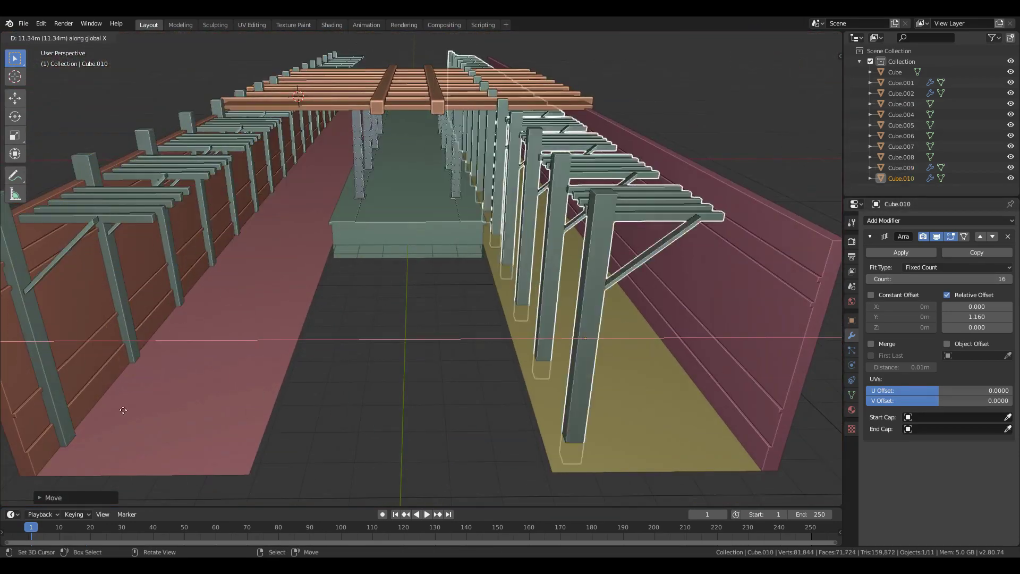
{"action": "left_click", "coordinate": [261, 417]}
{"action": "type", "text": "rz180"}
{"action": "key", "text": "Return"}
In a wireframe side view, slide the rotated row along Y to line up with the opposite wall, then deselect it
{"action": "key", "text": "z"}
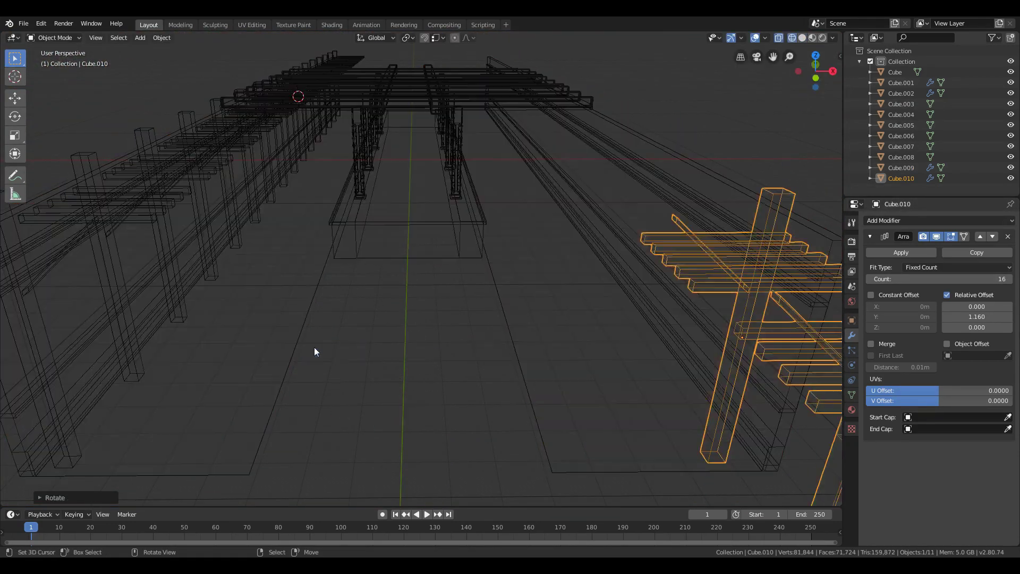
{"action": "key", "text": "KP_3"}
{"action": "scroll", "coordinate": [314, 347], "scroll_direction": "down", "scroll_amount": 5}
{"action": "key", "text": "g"}
{"action": "key", "text": "y"}
{"action": "left_click", "coordinate": [836, 364]}
{"action": "middle_click_drag", "start_coordinate": [836, 365], "coordinate": [607, 411], "text": "shift"}
{"action": "scroll", "coordinate": [607, 411], "scroll_direction": "up", "scroll_amount": 4}
{"action": "key", "text": "g"}
{"action": "key", "text": "y"}
{"action": "left_click", "coordinate": [674, 392]}
{"action": "middle_click_drag", "start_coordinate": [242, 302], "coordinate": [352, 306]}
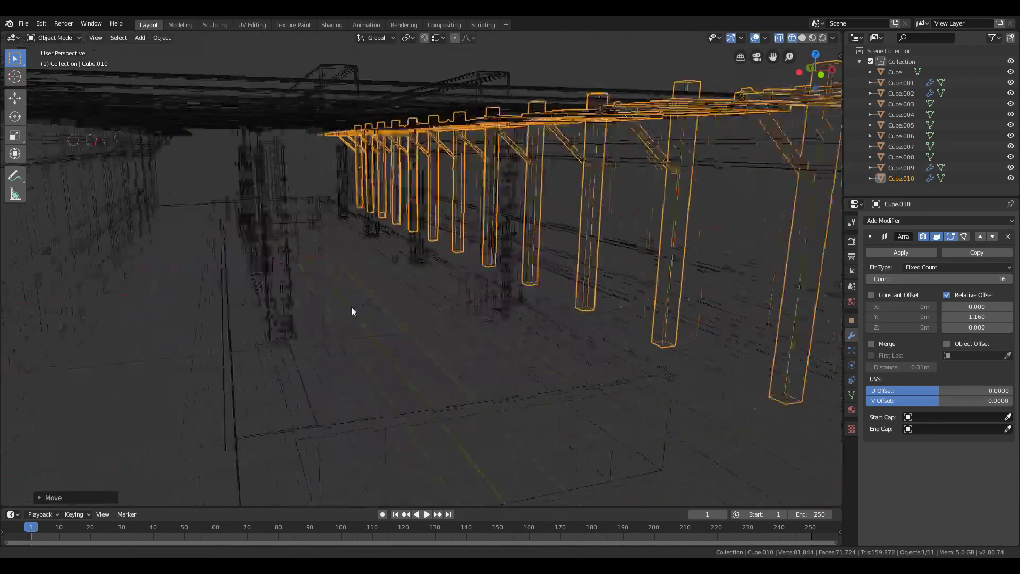
{"action": "key", "text": "alt+a"}
{"action": "key", "text": "shift+grave"}
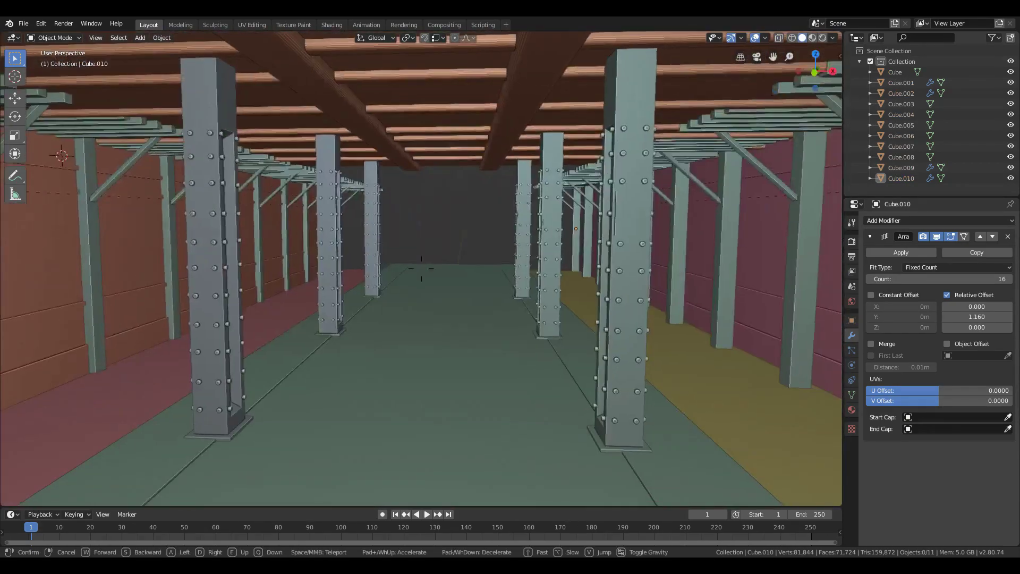
{"action": "left_click", "coordinate": [422, 269]}
Select the platform's top end edge in Edit Mode, snap the 3D cursor to it and leave Edit Mode
{"action": "key", "text": "shift+grave"}
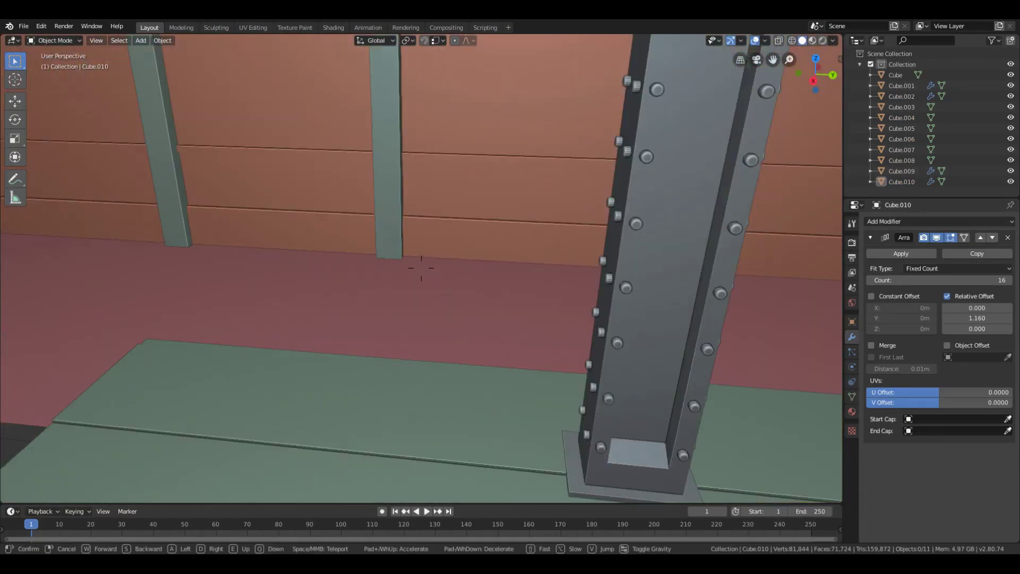
{"action": "left_click", "coordinate": [482, 334]}
{"action": "left_click", "coordinate": [482, 334]}
{"action": "key", "text": "Tab"}
{"action": "right_click", "coordinate": [476, 303]}
{"action": "key", "text": "shift+s"}
{"action": "left_click", "coordinate": [478, 341]}
{"action": "key", "text": "Tab"}
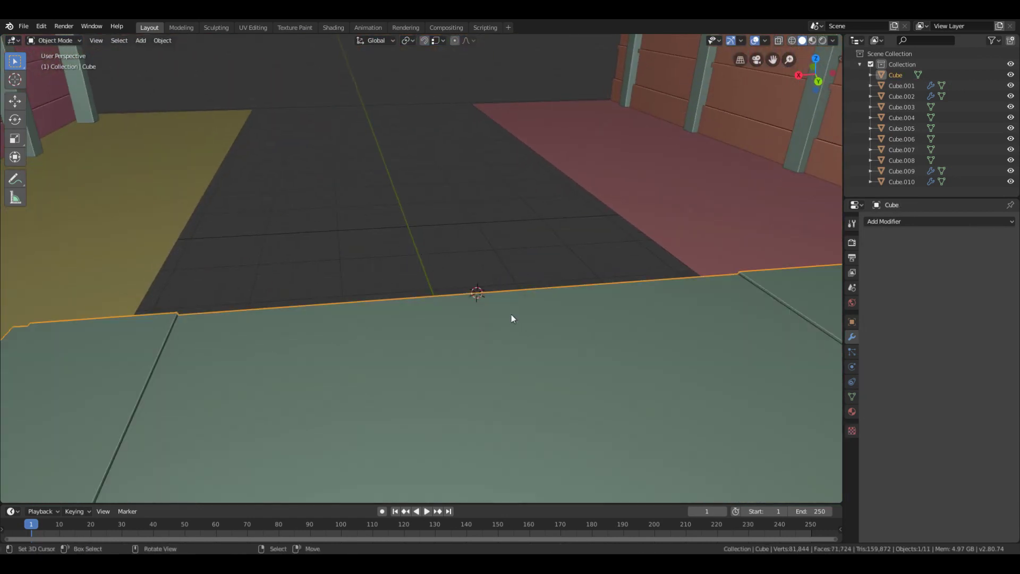
Add a cube at the 3D cursor and scale its mesh into a long bar along Y, narrowed by a factor of 0.25
{"action": "key", "text": "shift+a"}
{"action": "left_click", "coordinate": [553, 325]}
{"action": "key", "text": "Tab"}
{"action": "key", "text": "s"}
{"action": "key", "text": "x"}
{"action": "key", "text": "0"}
{"action": "key", "text": "period"}
{"action": "key", "text": "2"}
{"action": "key", "text": "5"}
{"action": "key", "text": "y"}
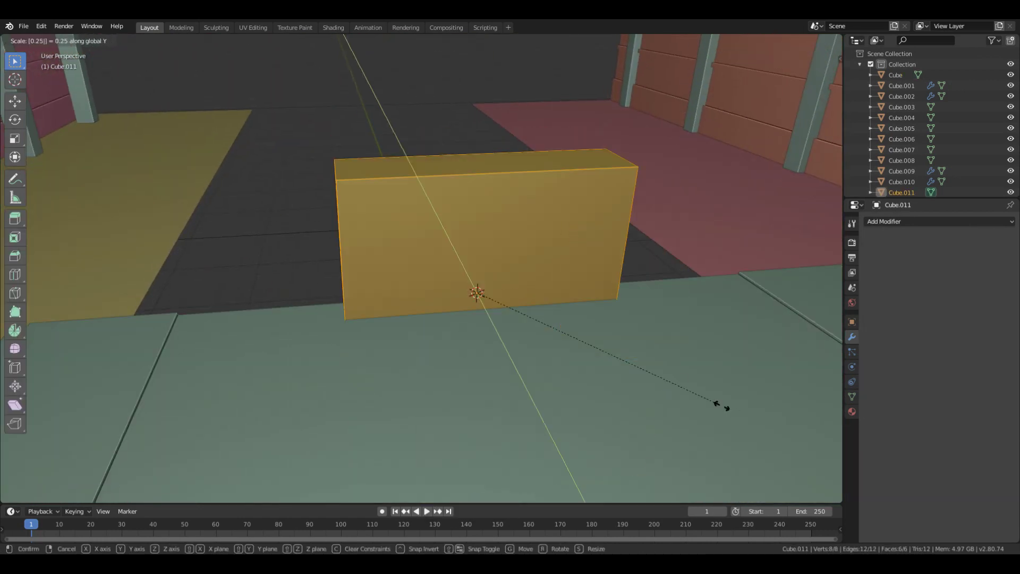
{"action": "key", "text": "Return"}
{"action": "key", "text": "s"}
{"action": "key", "text": "y"}
{"action": "key", "text": "4"}
{"action": "key", "text": "Return"}
Flatten the bar's mesh along Z and rotate it 90° about Z to span the platform's end
{"action": "key", "text": "s"}
{"action": "key", "text": "z"}
{"action": "key", "text": "0"}
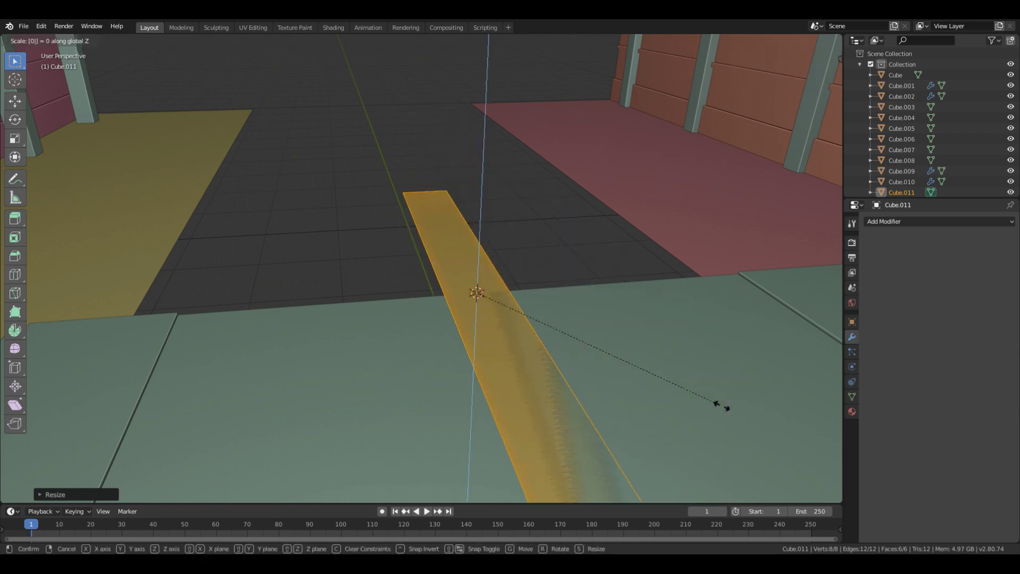
{"action": "key", "text": "1"}
{"action": "key", "text": "Return"}
{"action": "key", "text": "r"}
{"action": "key", "text": "z"}
{"action": "key", "text": "9"}
{"action": "key", "text": "0"}
{"action": "key", "text": "Return"}
Raise the bar in Object Mode along Z so it rests on the platform's surface as a stair step
{"action": "key", "text": "Tab"}
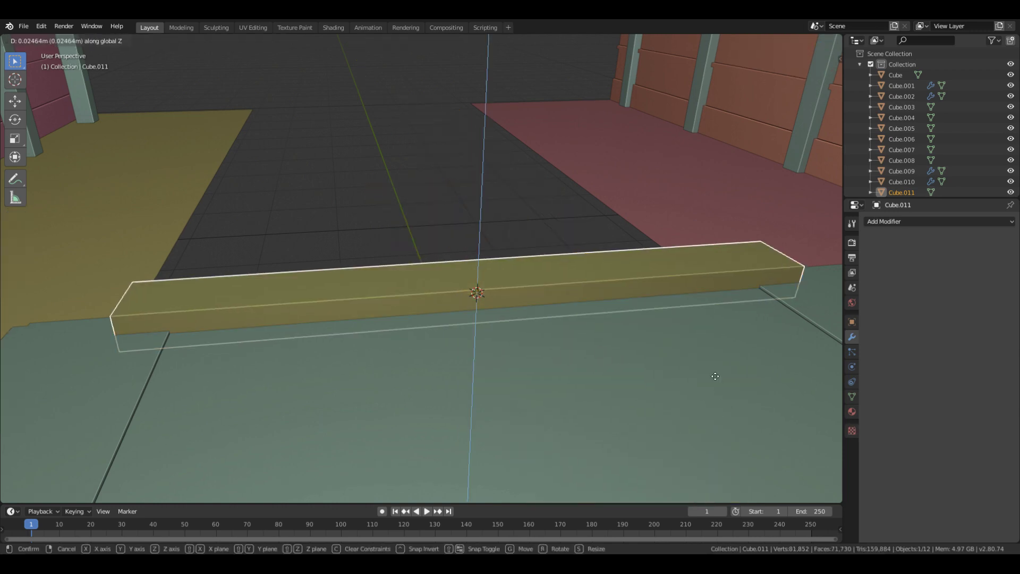
{"action": "key", "text": "g"}
{"action": "key", "text": "z"}
{"action": "left_click", "coordinate": [733, 228]}
Duplicate the step's top face in place and extrude the copy 0.04 m into a thin tread slab
{"action": "key", "text": "Tab"}
{"action": "left_click", "coordinate": [405, 260]}
{"action": "key", "text": "shift+grave"}
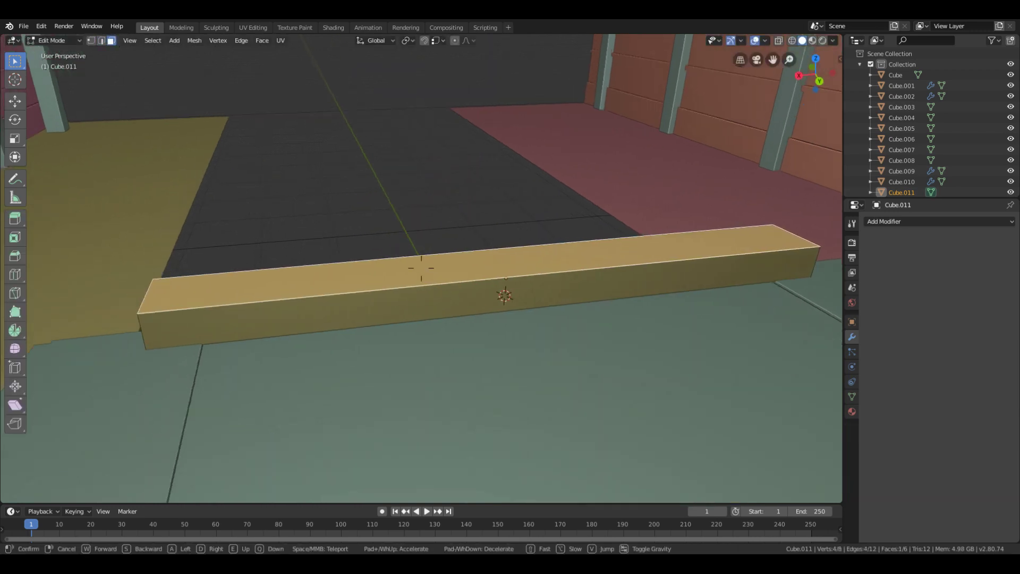
{"action": "left_click", "coordinate": [422, 268]}
{"action": "key", "text": "shift+d"}
{"action": "right_click", "coordinate": [533, 310]}
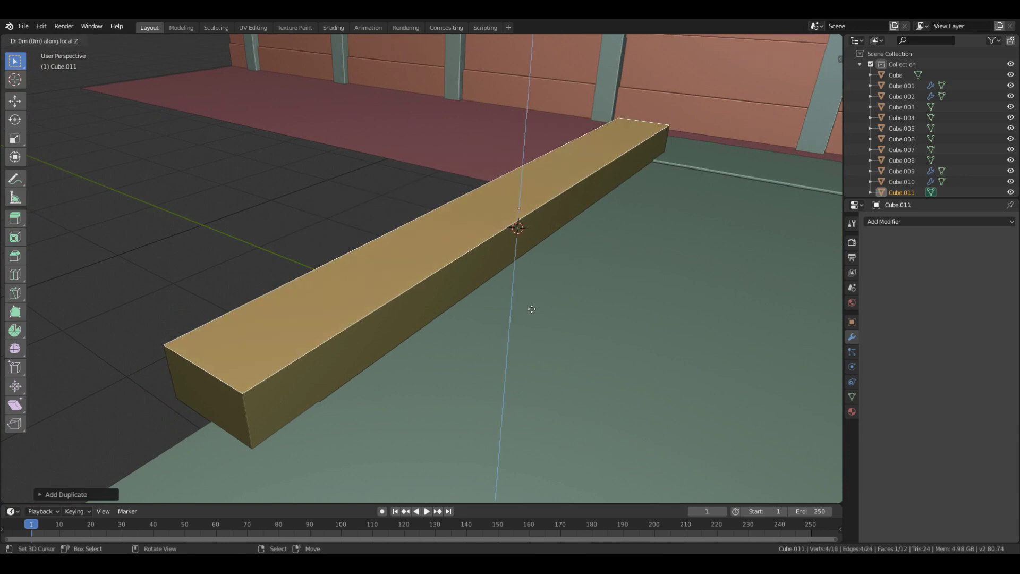
{"action": "type", "text": ".04"}
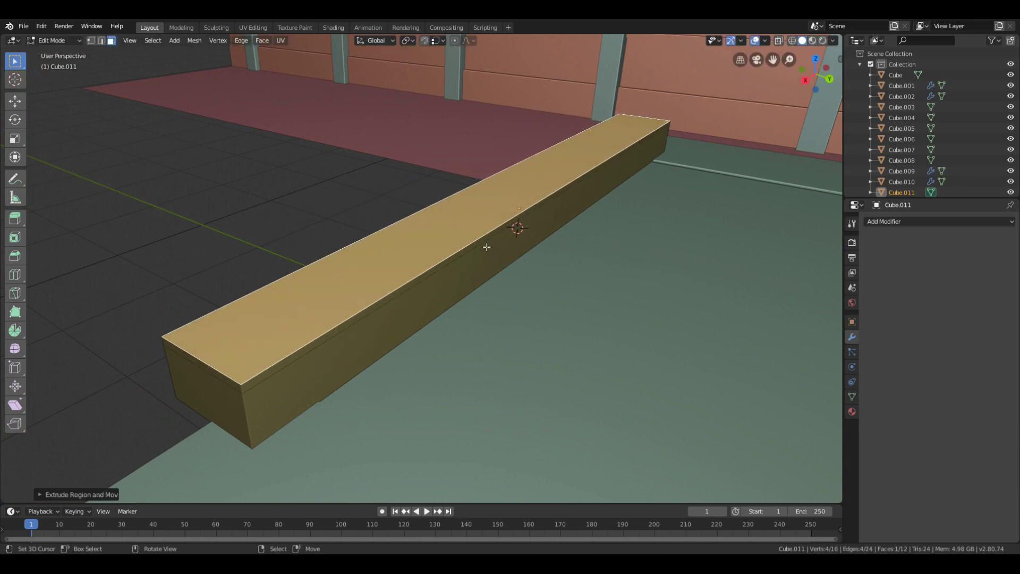
Pull the tread slab's front face along Y to overhang the step's riser
{"action": "left_click", "coordinate": [486, 246]}
{"action": "key", "text": "g"}
{"action": "key", "text": "y"}
{"action": "left_click", "coordinate": [611, 346]}
Bevel the tread's front upper edge with 15 segments into a rounded nosing and leave Edit Mode
{"action": "middle_click_drag", "start_coordinate": [610, 346], "coordinate": [454, 269]}
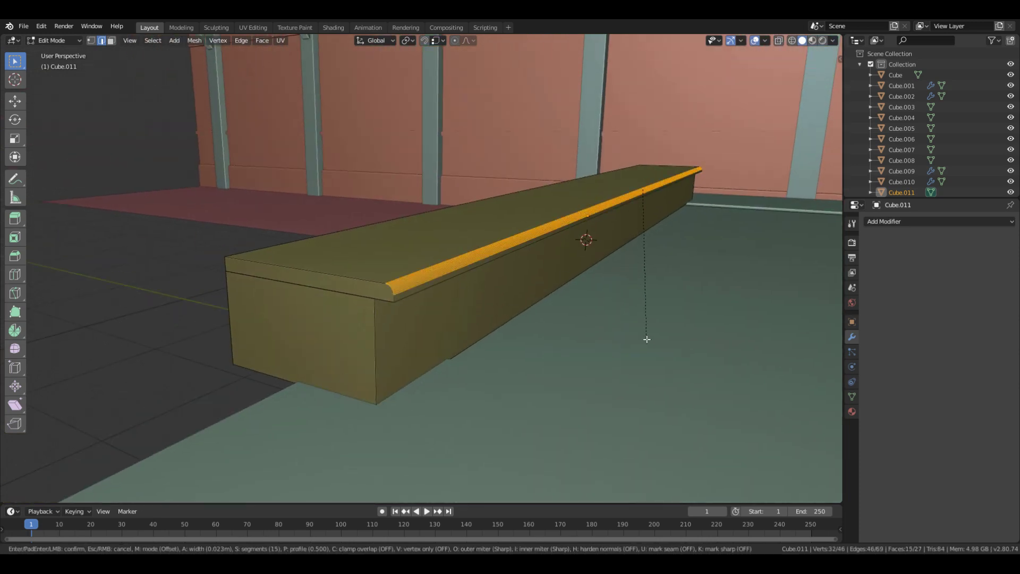
{"action": "key", "text": "Escape"}
{"action": "key", "text": "Tab"}
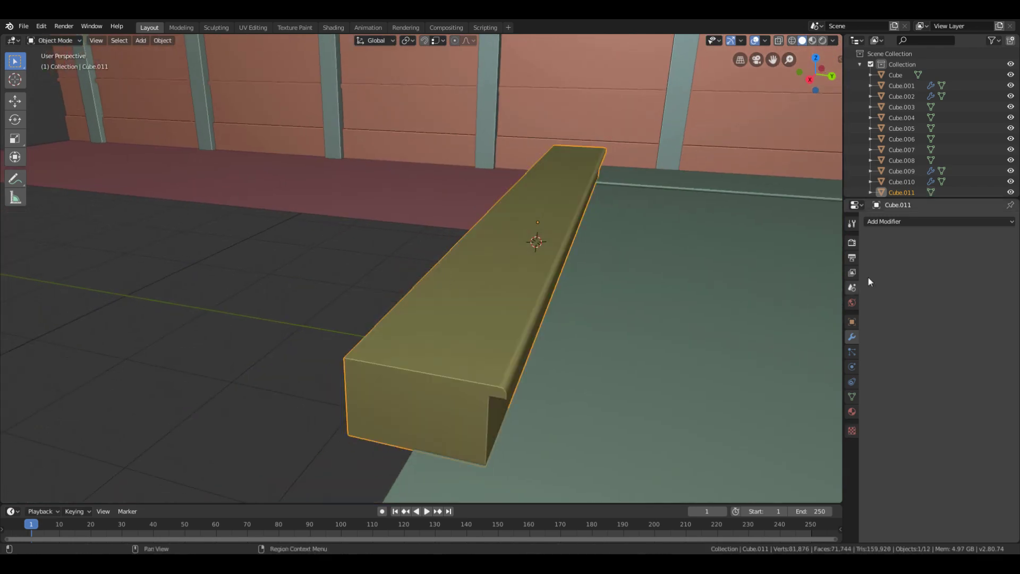
Add an Array modifier to the stair step with relative offsets X 0, Y -1 and Z 1
{"action": "left_click", "coordinate": [938, 221]}
{"action": "left_click", "coordinate": [794, 249]}
{"action": "type", "text": "0"}
{"action": "key", "text": "Tab"}
{"action": "type", "text": "1"}
{"action": "key", "text": "Return"}
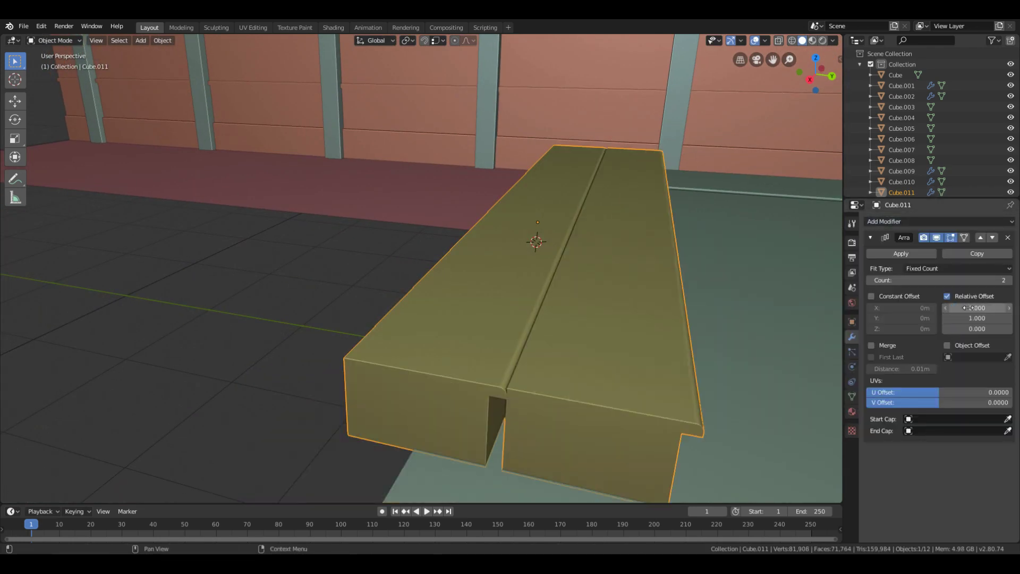
{"action": "type", "text": "-1"}
{"action": "key", "text": "Return"}
{"action": "type", "text": "1"}
{"action": "key", "text": "Return"}
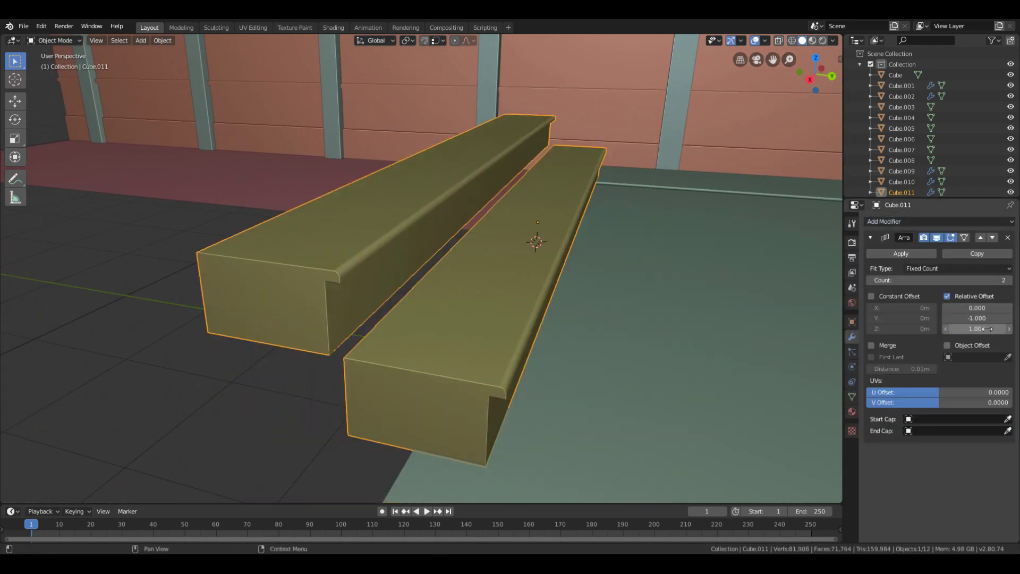
Set the stair array's count to 26 and its relative Y offset to -0.950
{"action": "type", "text": "6"}
{"action": "key", "text": "Return"}
{"action": "left_click_drag", "start_coordinate": [977, 317], "coordinate": [987, 317]}
{"action": "middle_click_drag", "start_coordinate": [613, 268], "coordinate": [409, 275]}
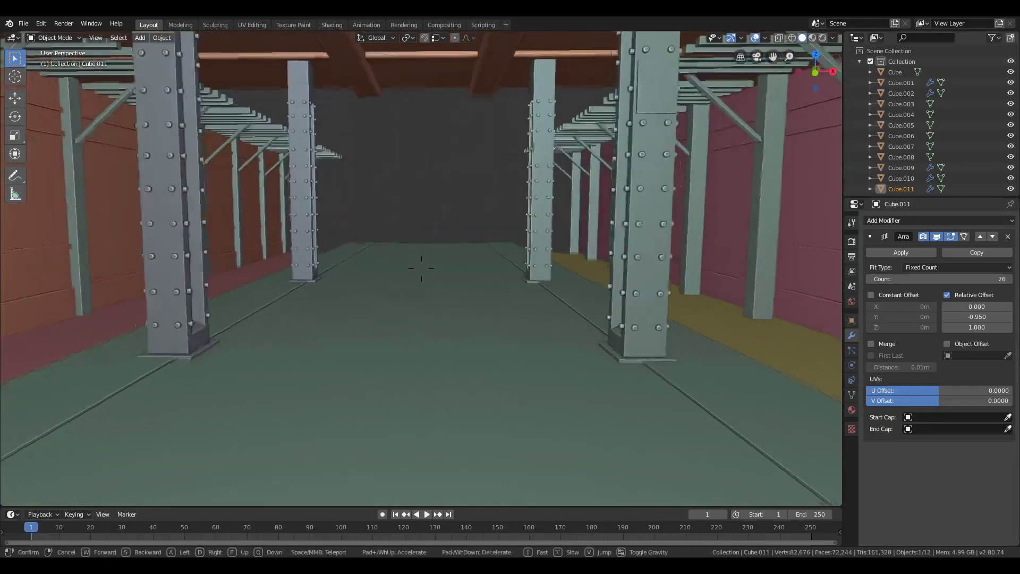
Select the edge at the platform's other end in Edit Mode, snap the 3D cursor to it and leave Edit Mode
{"action": "left_click", "coordinate": [431, 322]}
{"action": "key", "text": "Tab"}
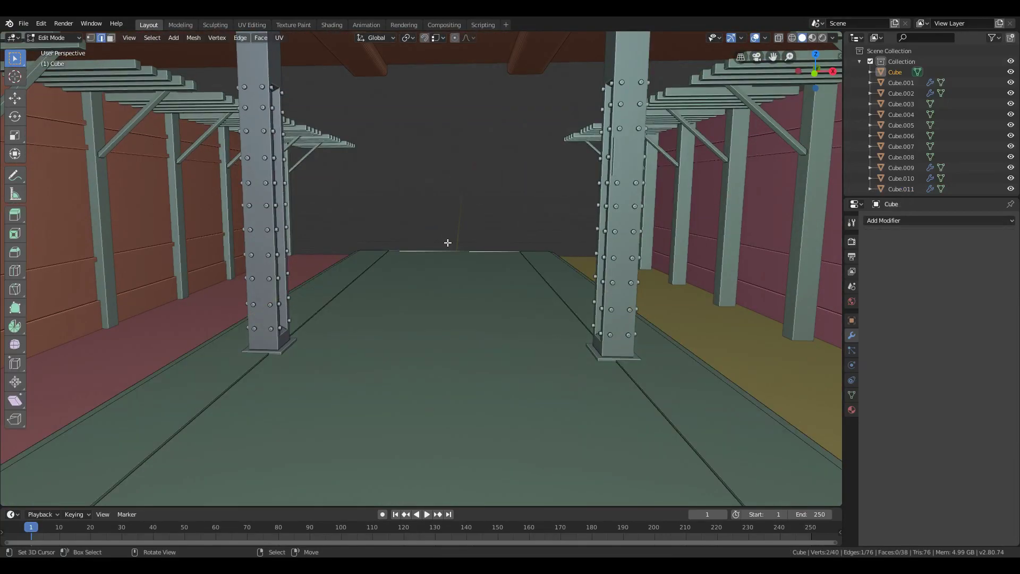
{"action": "key", "text": "shift+s"}
{"action": "left_click", "coordinate": [454, 342]}
{"action": "key", "text": "Tab"}
Add a cube at the 3D cursor and slide it along Y back onto the platform
{"action": "key", "text": "shift+a"}
{"action": "left_click", "coordinate": [508, 355]}
{"action": "key", "text": "g"}
{"action": "key", "text": "x"}
{"action": "key", "text": "y"}
{"action": "left_click", "coordinate": [564, 377]}
Scale the cube's mesh in Edit Mode to about 0.11 along Y, making a thin panel
{"action": "key", "text": "shift+grave"}
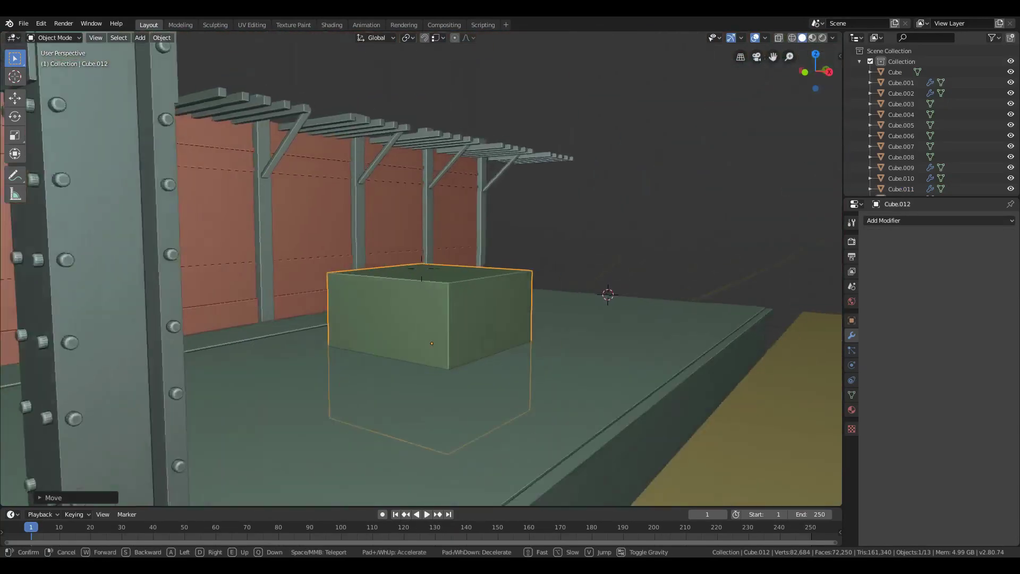
{"action": "key", "text": "s"}
{"action": "left_click", "coordinate": [640, 358]}
{"action": "key", "text": "Tab"}
{"action": "key", "text": "s"}
{"action": "key", "text": "y"}
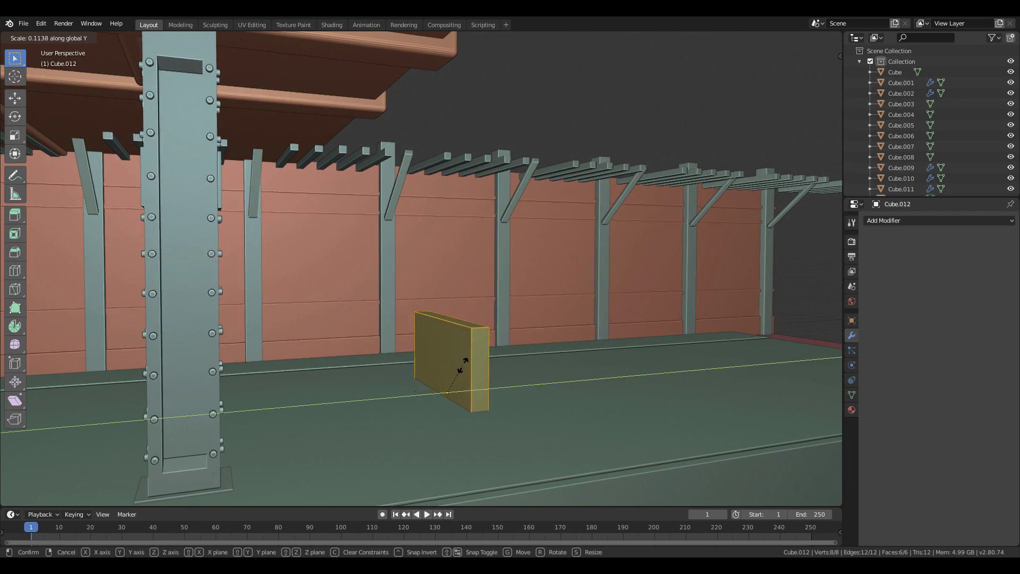
{"action": "key", "text": "Tab"}
Move the thin panel along Y under the end of the ceiling and raise it along Z
{"action": "key", "text": "g"}
{"action": "key", "text": "y"}
{"action": "left_click", "coordinate": [540, 362]}
{"action": "key", "text": "g"}
{"action": "key", "text": "z"}
{"action": "left_click", "coordinate": [537, 237]}
Stretch the panel's mesh along Z to span from the platform to the ceiling
{"action": "key", "text": "Tab"}
{"action": "key", "text": "s"}
{"action": "key", "text": "z"}
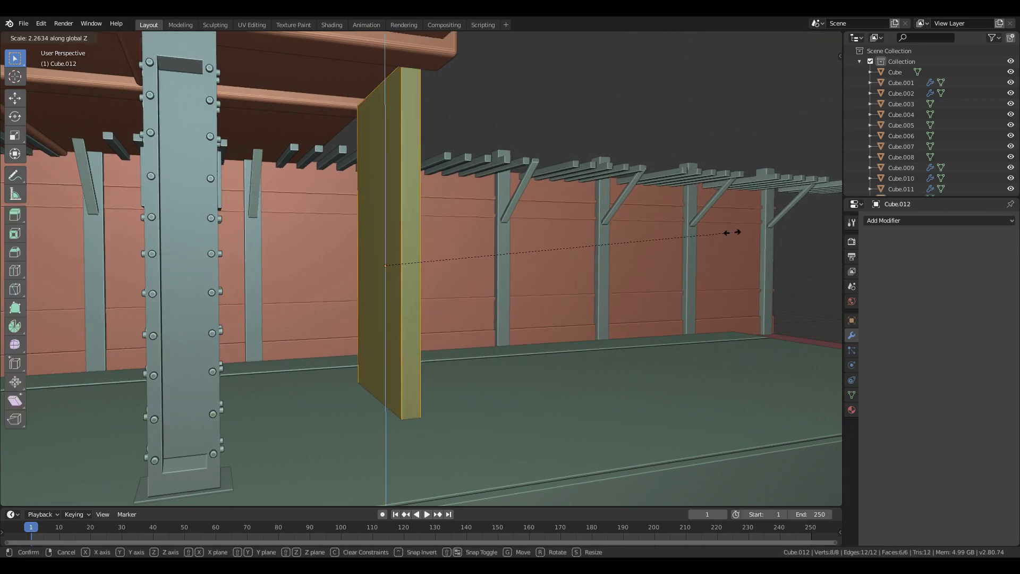
{"action": "left_click", "coordinate": [705, 233]}
In a wireframe side view, move the panel's top and bottom faces along Z to meet the ceiling and the platform floor
{"action": "key", "text": "shift+z"}
{"action": "key", "text": "alt+a"}
{"action": "key", "text": "b"}
{"action": "left_click_drag", "start_coordinate": [342, 75], "coordinate": [478, 125]}
{"action": "key", "text": "KP_1"}
{"action": "key", "text": "KP_3"}
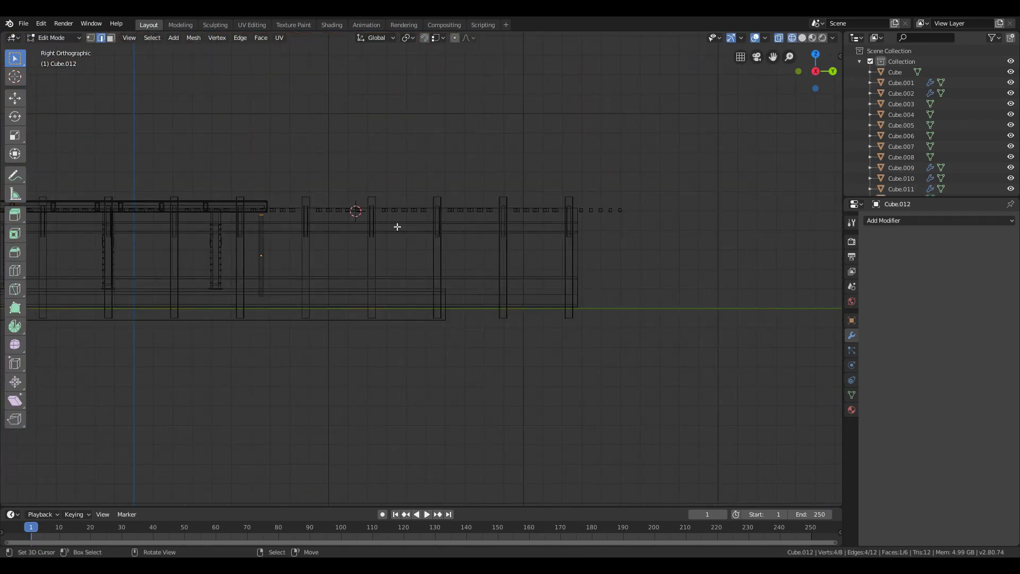
{"action": "scroll", "coordinate": [397, 225], "scroll_direction": "up", "scroll_amount": 3}
{"action": "middle_click_drag", "start_coordinate": [37, 208], "coordinate": [306, 273], "text": "shift"}
{"action": "scroll", "coordinate": [481, 292], "scroll_direction": "up", "scroll_amount": 6}
{"action": "scroll", "coordinate": [481, 292], "scroll_direction": "down", "scroll_amount": 3}
{"action": "key", "text": "a"}
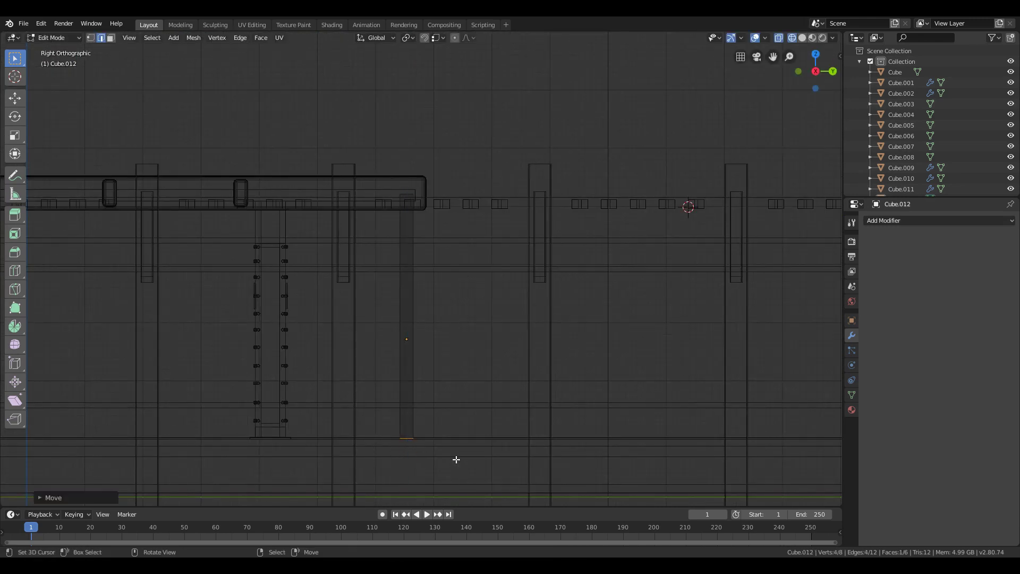
In the front wireframe view, scale the panel along X and move its side face to widen it across the platform
{"action": "key", "text": "KP_1"}
{"action": "scroll", "coordinate": [656, 415], "scroll_direction": "down", "scroll_amount": 5}
{"action": "key", "text": "a"}
{"action": "key", "text": "s"}
{"action": "key", "text": "x"}
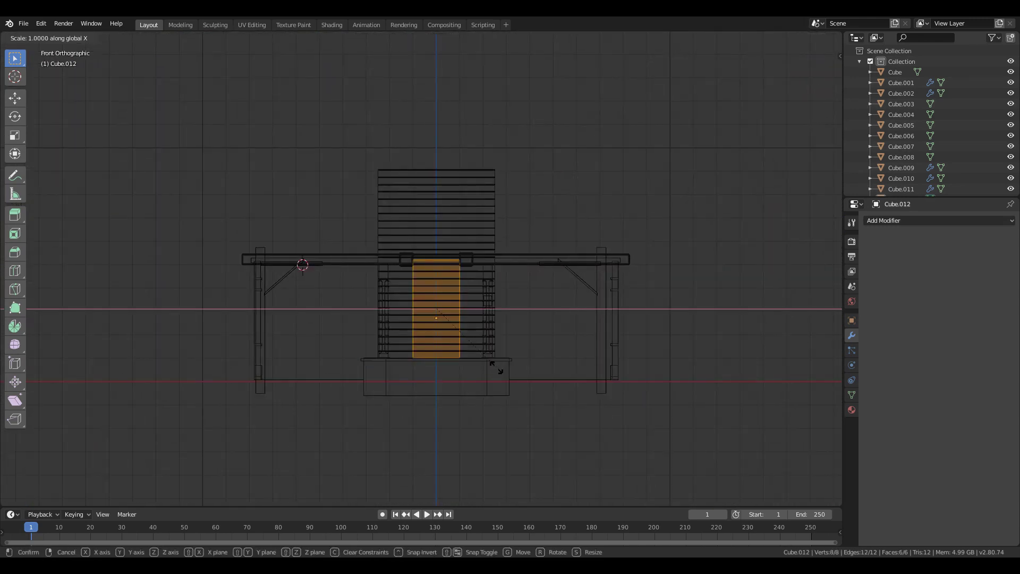
{"action": "key", "text": "alt+a"}
{"action": "key", "text": "b"}
{"action": "left_click_drag", "start_coordinate": [468, 228], "coordinate": [525, 400]}
{"action": "key", "text": "g"}
{"action": "key", "text": "x"}
{"action": "left_click", "coordinate": [536, 457]}
Return to solid shading and scale the whole panel mesh to about 0.93 along X, then leave Edit Mode
{"action": "middle_click_drag", "start_coordinate": [536, 457], "coordinate": [388, 460]}
{"action": "key", "text": "shift+grave"}
{"action": "key", "text": "w"}
{"action": "key", "text": "shift+z"}
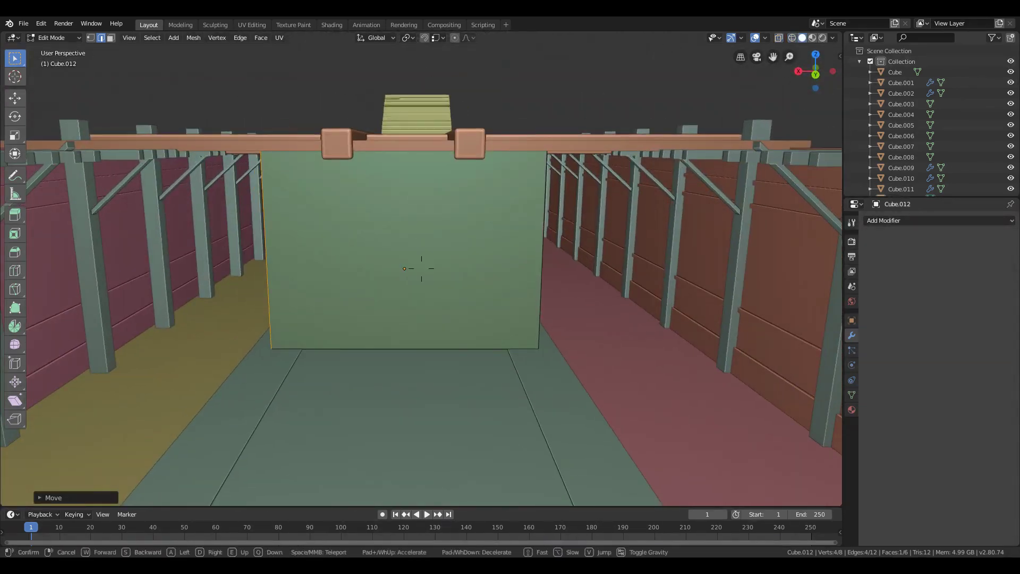
{"action": "key", "text": "w"}
{"action": "left_click", "coordinate": [422, 269]}
{"action": "key", "text": "a"}
{"action": "key", "text": "s"}
{"action": "key", "text": "x"}
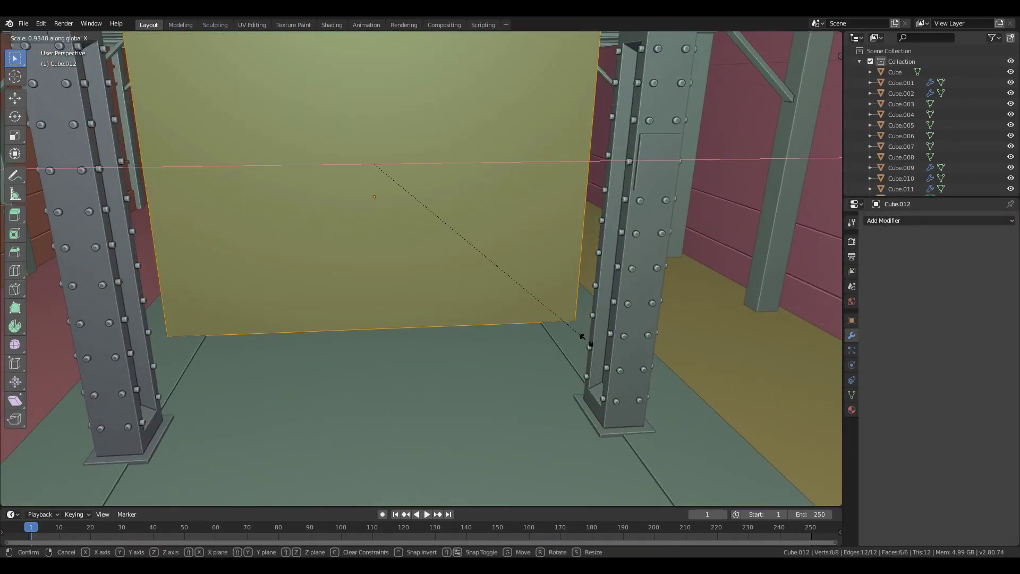
{"action": "left_click", "coordinate": [588, 341]}
{"action": "key", "text": "Tab"}
Duplicate the panel in place and rotate the copy 90° about Z
{"action": "key", "text": "shift+grave"}
{"action": "key", "text": "a"}
{"action": "key", "text": "s"}
{"action": "left_click", "coordinate": [421, 268]}
{"action": "key", "text": "shift+d"}
{"action": "key", "text": "x"}
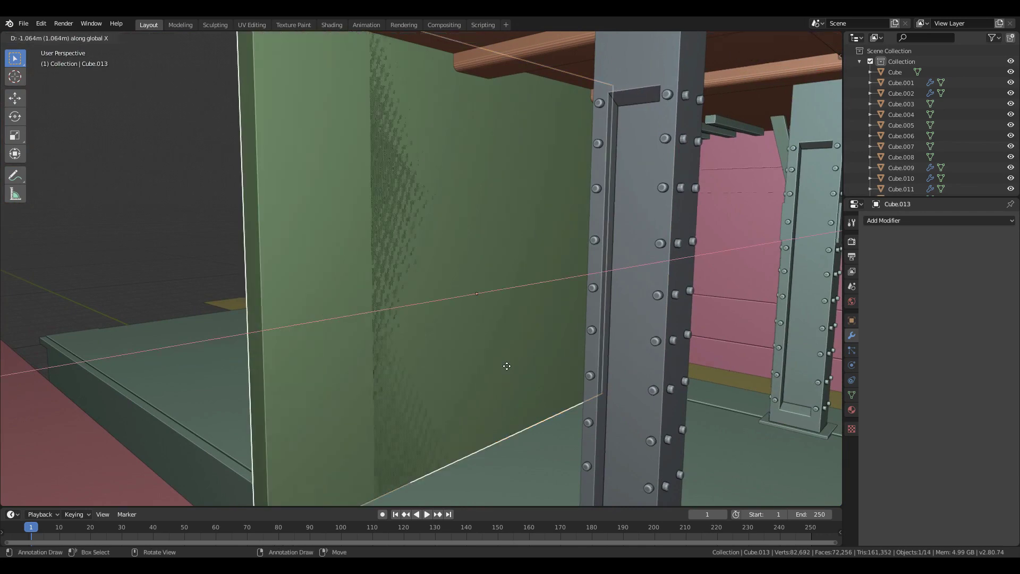
{"action": "right_click", "coordinate": [507, 367]}
{"action": "type", "text": "rz90"}
{"action": "key", "text": "Return"}
In the wireframe top view, align the rotated panel with one end of the cross panel and duplicate it about 4.99 m along X
{"action": "key", "text": "z"}
{"action": "left_click", "coordinate": [441, 367]}
{"action": "key", "text": "KP_7"}
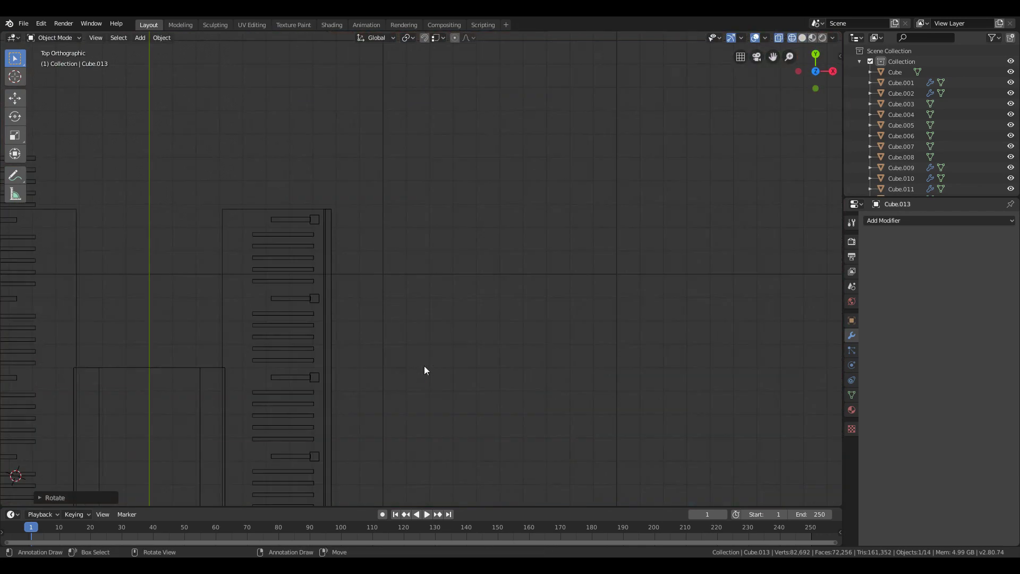
{"action": "key", "text": "KP_Decimal"}
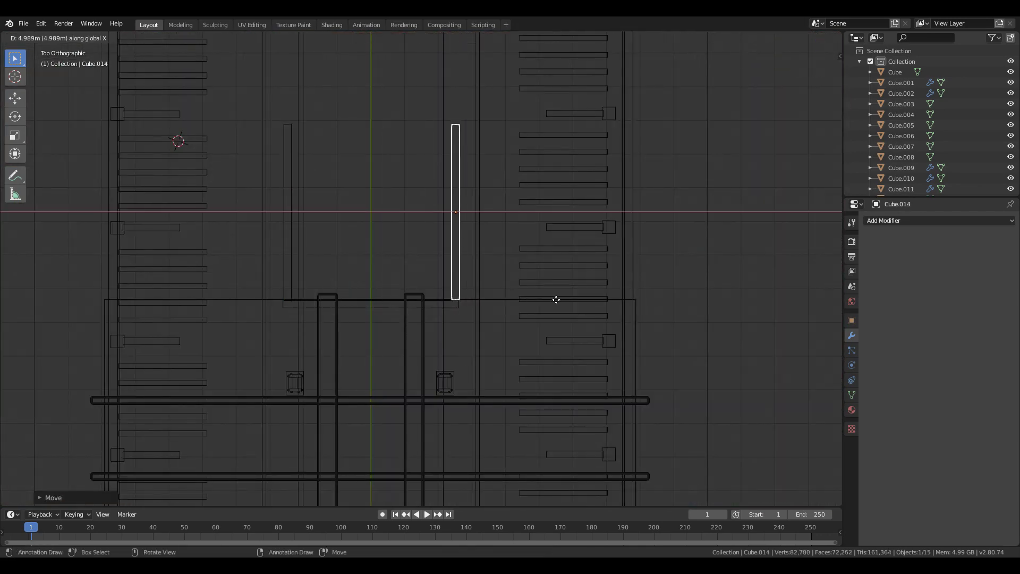
{"action": "left_click", "coordinate": [556, 300]}
Select both side panels and nudge them about 0.02 m along Y against the cross panel
{"action": "scroll", "coordinate": [464, 312], "scroll_direction": "up", "scroll_amount": 4}
{"action": "scroll", "coordinate": [464, 311], "scroll_direction": "down", "scroll_amount": 2}
{"action": "right_click", "coordinate": [235, 245], "text": "shift"}
{"action": "key", "text": "KP_Decimal"}
{"action": "key", "text": "g"}
{"action": "key", "text": "y"}
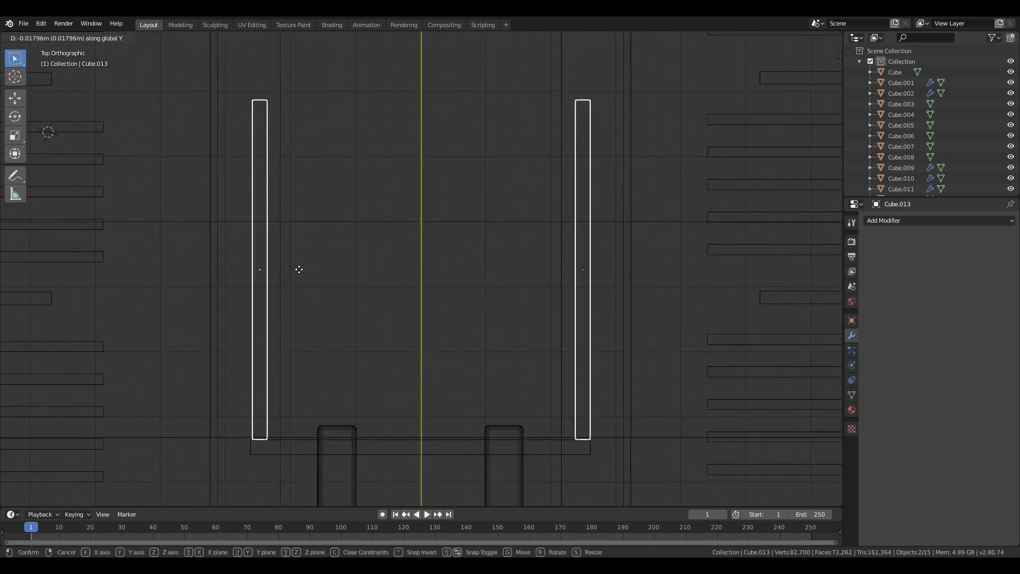
{"action": "left_click", "coordinate": [300, 270]}
{"action": "key", "text": "g"}
{"action": "key", "text": "x"}
{"action": "right_click", "coordinate": [287, 271]}
Duplicate both side panels and move the copies about 28 m along Y to the stairs
{"action": "scroll", "coordinate": [372, 319], "scroll_direction": "down", "scroll_amount": 6}
{"action": "middle_click_drag", "start_coordinate": [458, 415], "coordinate": [449, 205], "text": "shift"}
{"action": "scroll", "coordinate": [449, 203], "scroll_direction": "down", "scroll_amount": 4}
{"action": "key", "text": "shift+d"}
{"action": "key", "text": "x"}
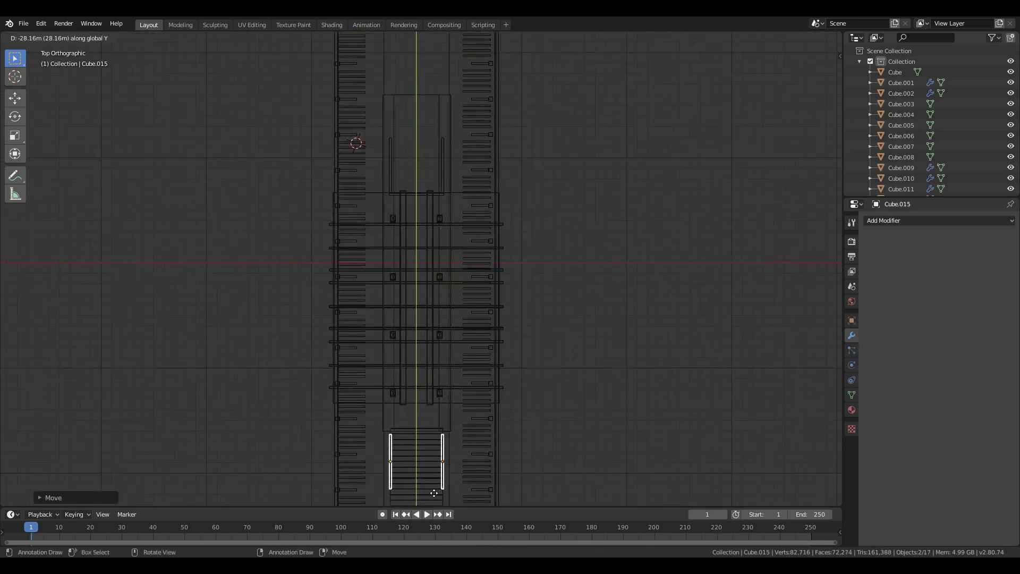
{"action": "left_click", "coordinate": [434, 493]}
In solid shading, shift the copied side panels individually along X so they flank the staircase
{"action": "middle_click_drag", "start_coordinate": [437, 491], "coordinate": [633, 346]}
{"action": "key", "text": "shift+grave"}
{"action": "key", "text": "w"}
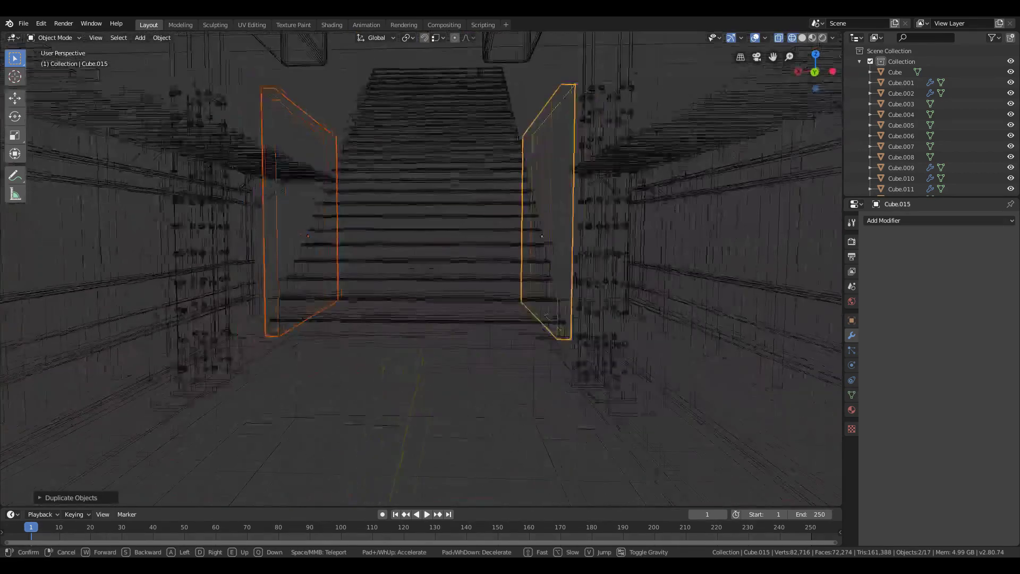
{"action": "left_click", "coordinate": [519, 272]}
{"action": "key", "text": "shift+z"}
{"action": "left_click", "coordinate": [284, 294]}
{"action": "key", "text": "g"}
{"action": "key", "text": "x"}
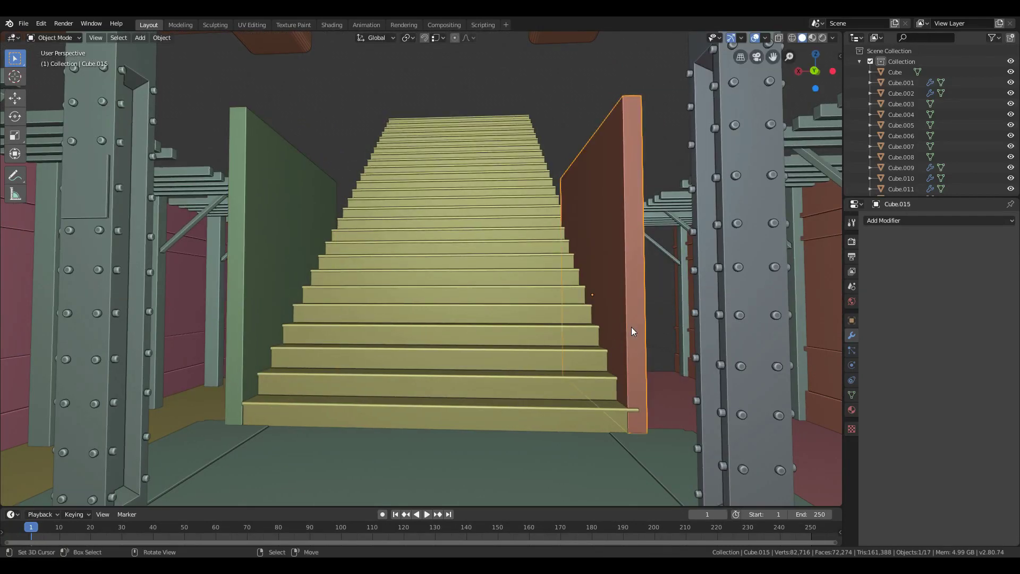
{"action": "key", "text": "g"}
{"action": "key", "text": "x"}
{"action": "left_click", "coordinate": [594, 326]}
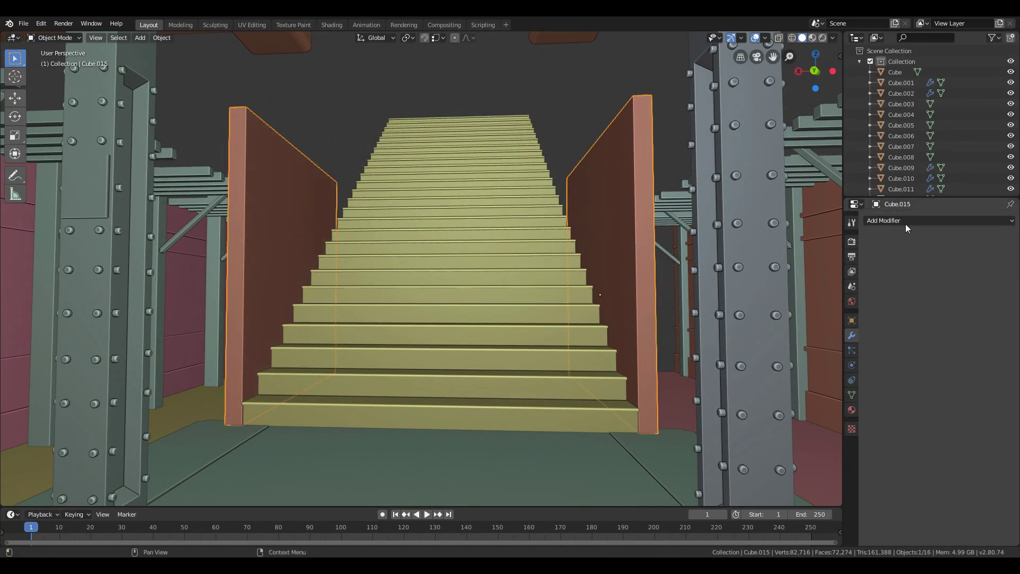
Add an Array modifier to the stair side panels with a relative X offset of -1
{"action": "left_click", "coordinate": [908, 221]}
{"action": "left_click", "coordinate": [822, 249]}
{"action": "key", "text": "Home"}
{"action": "type", "text": "-"}
{"action": "key", "text": "Return"}
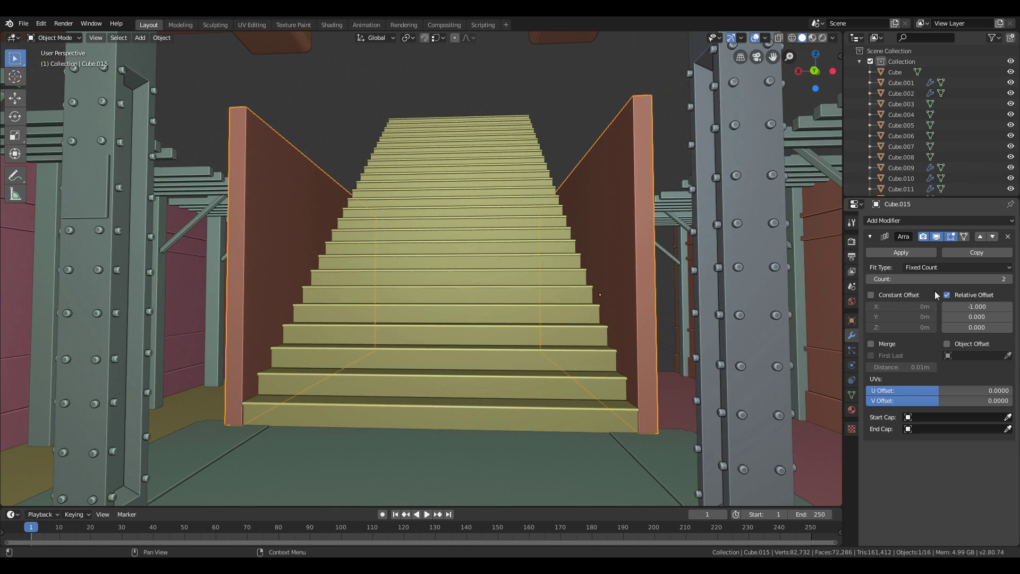
Copy the Array modifier and set the copy's relative offset to 0 on X and 1 on Z to stack the side panels
{"action": "left_click", "coordinate": [981, 253]}
{"action": "scroll", "coordinate": [987, 480], "scroll_direction": "down", "scroll_amount": 4}
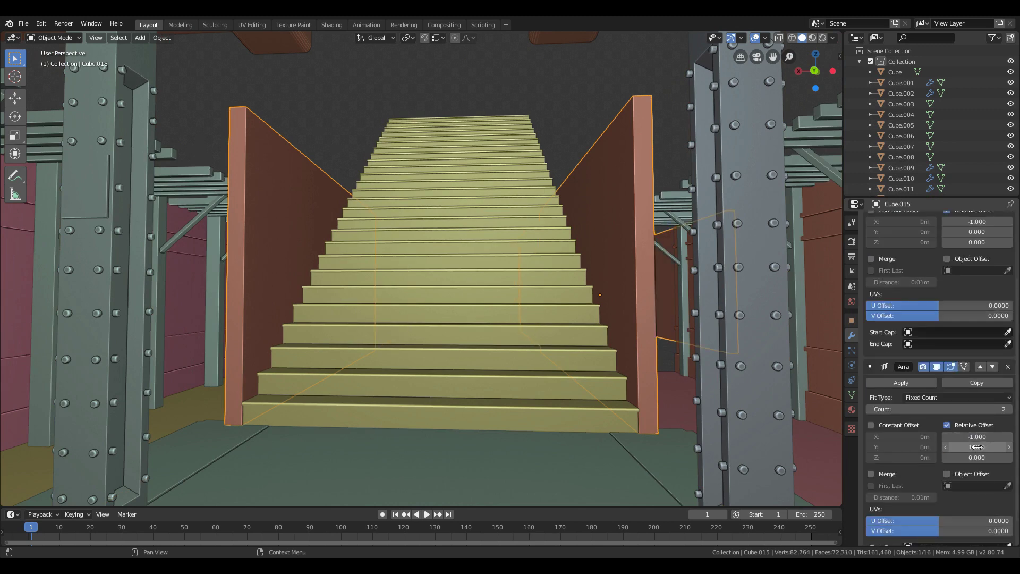
{"action": "key", "text": "BackSpace"}
{"action": "key", "text": "BackSpace"}
{"action": "key", "text": "BackSpace"}
{"action": "type", "text": "1"}
{"action": "key", "text": "Return"}
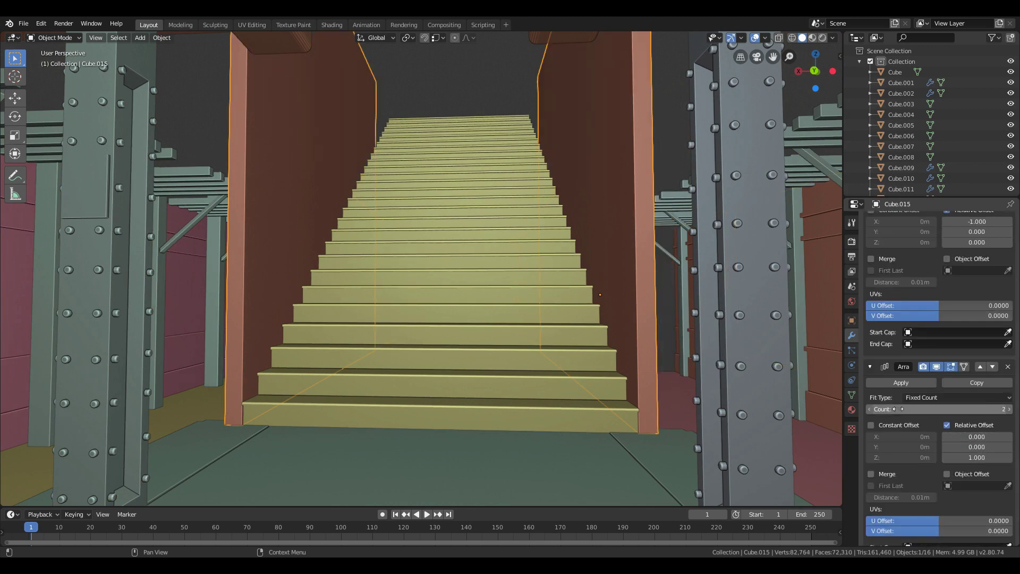
Nudge the arrayed stair side panels about 0.1 m along Y to line up with the bottom step
{"action": "scroll", "coordinate": [424, 275], "scroll_direction": "up", "scroll_amount": 6}
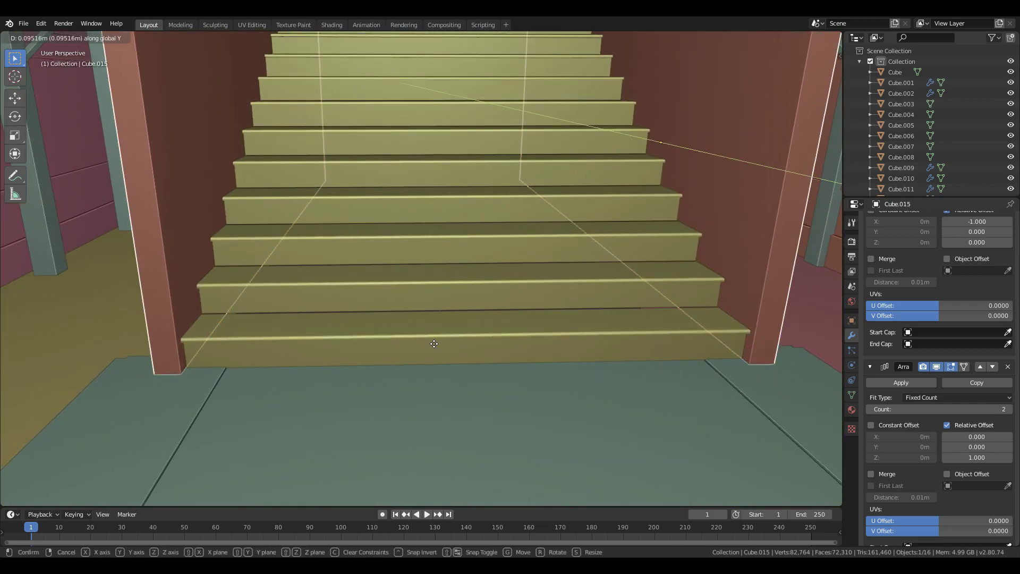
{"action": "left_click", "coordinate": [451, 456]}
{"action": "key", "text": "shift+grave"}
{"action": "key", "text": "s"}
{"action": "left_click", "coordinate": [421, 269]}
Hide the viewport overlays and fly through the scene to examine the staircase enclosure and the green cross panel
{"action": "left_click", "coordinate": [756, 39]}
{"action": "key", "text": "shift+grave"}
{"action": "key", "text": "s"}
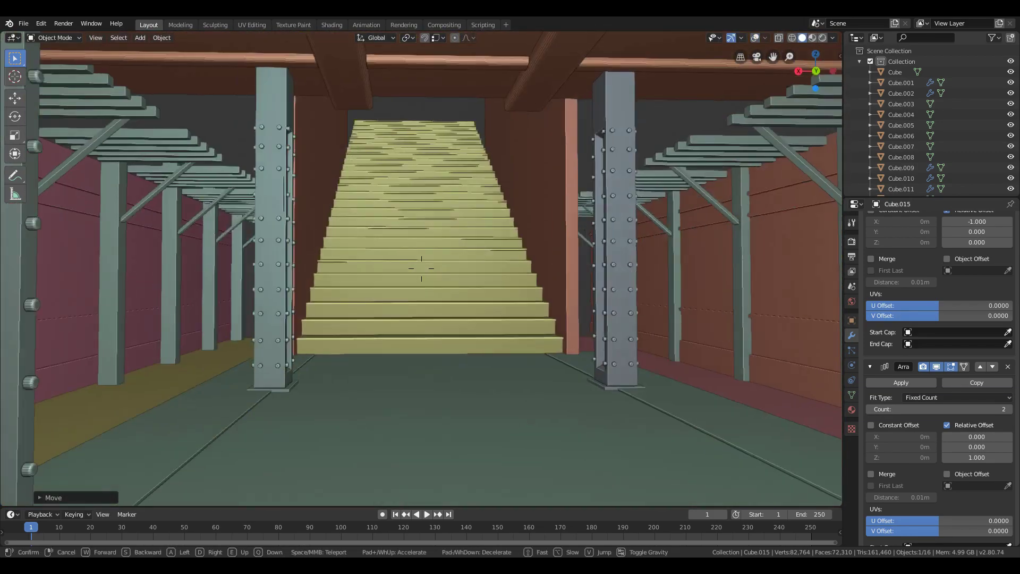
{"action": "key", "text": "w"}
{"action": "left_click", "coordinate": [421, 268]}
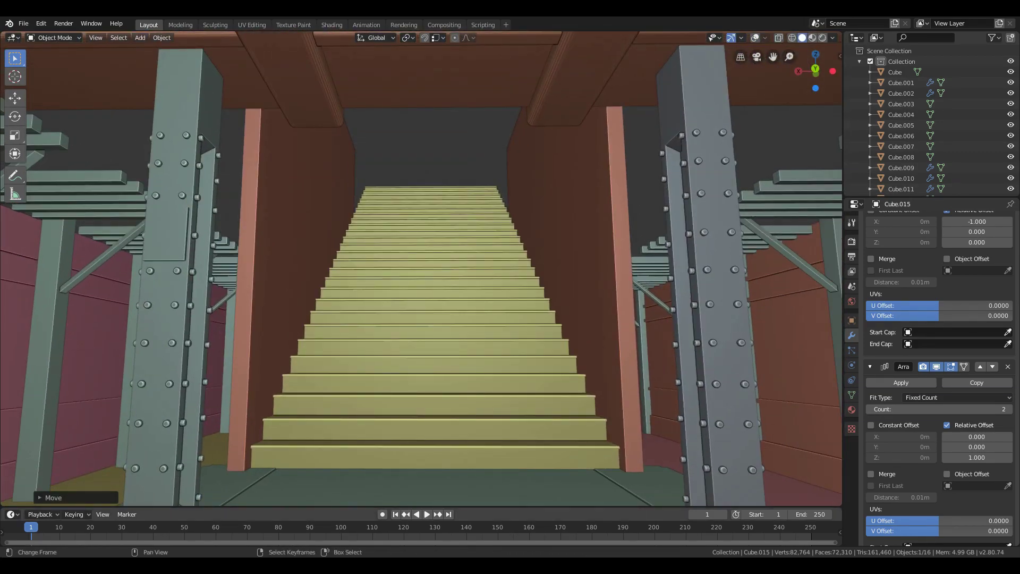
{"action": "key", "text": "shift+grave"}
{"action": "key", "text": "w"}
{"action": "left_click", "coordinate": [422, 268]}
Add a cube at the face of the green cross panel and turn the viewport overlays back on
{"action": "right_click", "coordinate": [457, 298]}
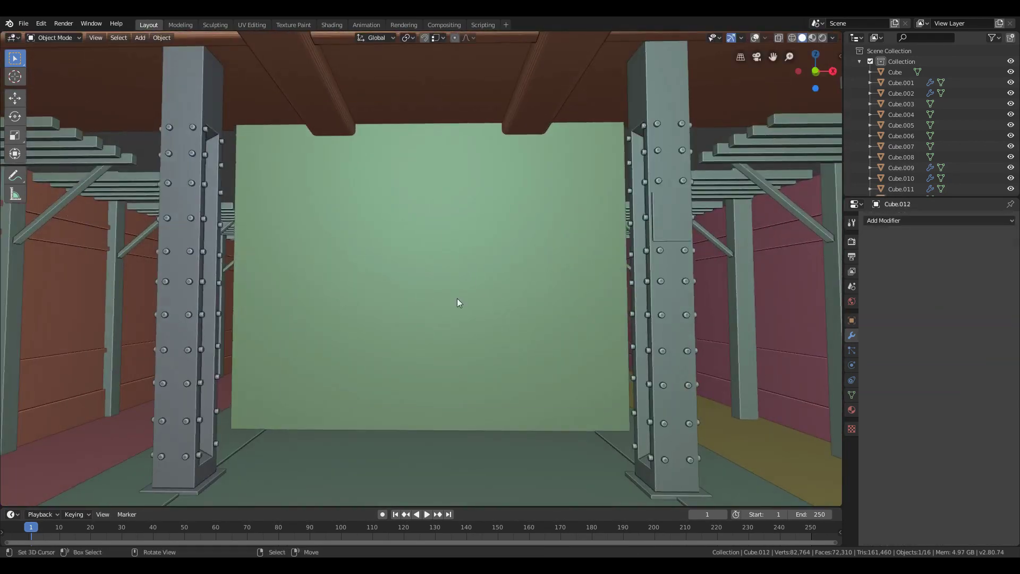
{"action": "key", "text": "shift+a"}
{"action": "mouse_move", "coordinate": [468, 292]}
{"action": "left_click", "coordinate": [498, 303]}
{"action": "key", "text": "shift+z"}
{"action": "left_click", "coordinate": [755, 39]}
{"action": "key", "text": "shift+z"}
Move the new cube along Y out from the green cross panel
{"action": "key", "text": "shift+grave"}
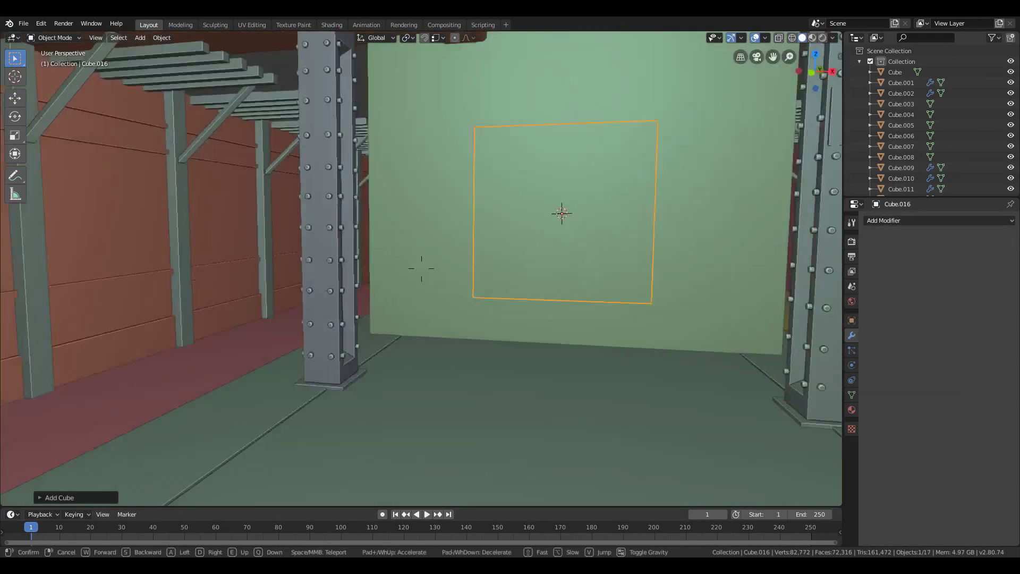
{"action": "key", "text": "d"}
{"action": "key", "text": "e"}
{"action": "left_click", "coordinate": [422, 268]}
{"action": "key", "text": "g"}
{"action": "key", "text": "y"}
{"action": "left_click", "coordinate": [489, 263]}
In Edit Mode, scale the cube to 0.05 along X and reshape it into a thin upright panel
{"action": "key", "text": "Tab"}
{"action": "type", "text": "sx0.05"}
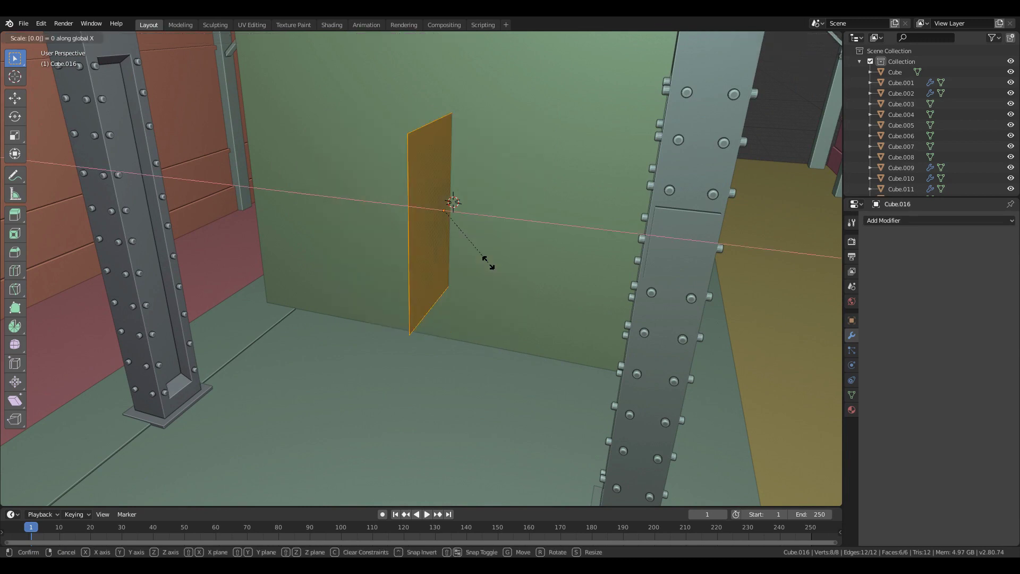
{"action": "key", "text": "Return"}
{"action": "key", "text": "s"}
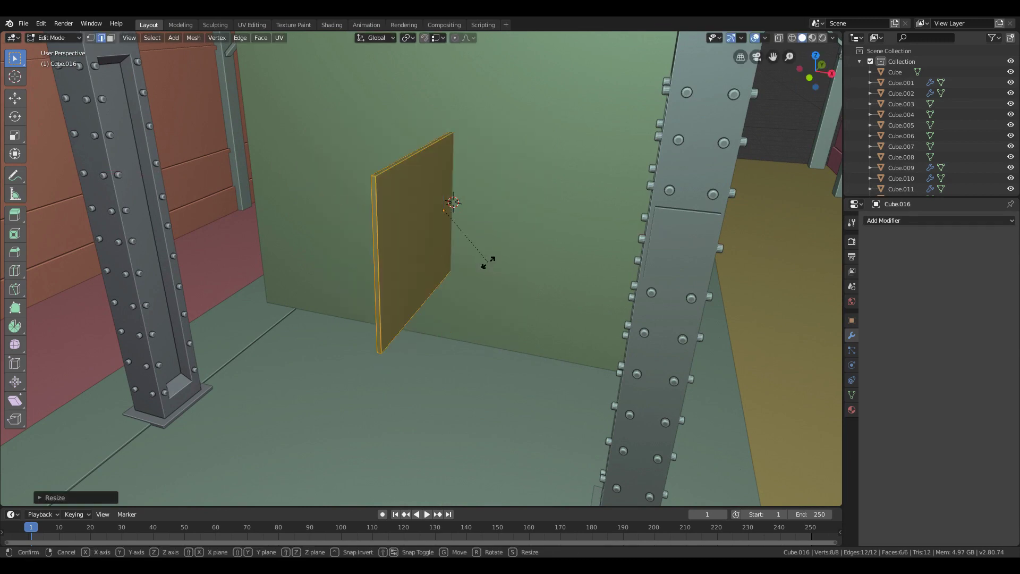
Rotate the thin panel 90° about Z and recess its front face inside an inset border of about 0.08
{"action": "type", "text": "rz90i"}
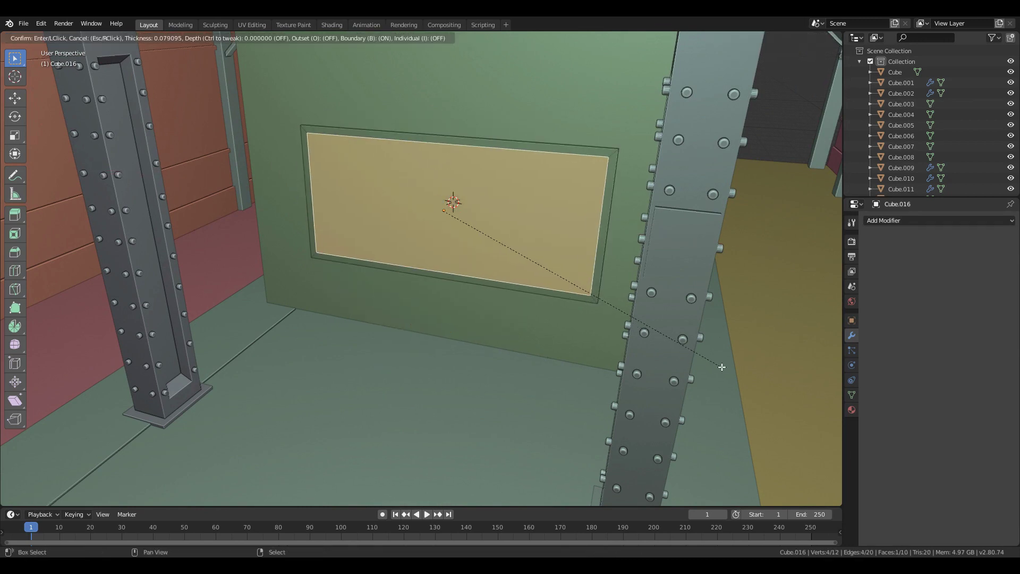
{"action": "type", "text": "e"}
{"action": "key", "text": "Tab"}
Move the framed panel along Y toward the green cross panel's face
{"action": "key", "text": "g"}
{"action": "key", "text": "y"}
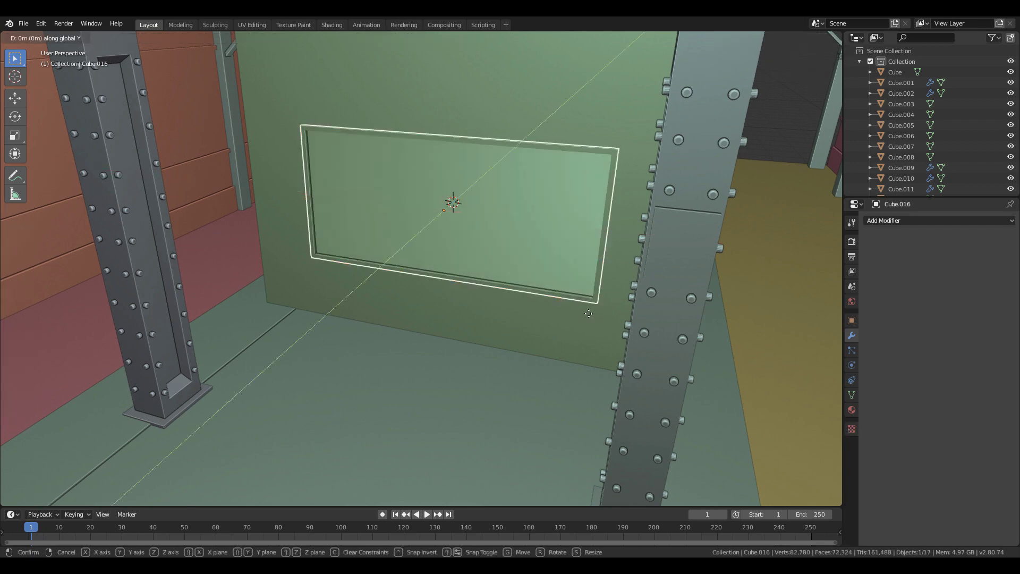
{"action": "left_click", "coordinate": [582, 318]}
{"action": "key", "text": "Tab"}
{"action": "key", "text": "shift+grave"}
{"action": "key", "text": "w"}
{"action": "left_click", "coordinate": [421, 268]}
{"action": "left_click", "coordinate": [414, 271]}
{"action": "key", "text": "Tab"}
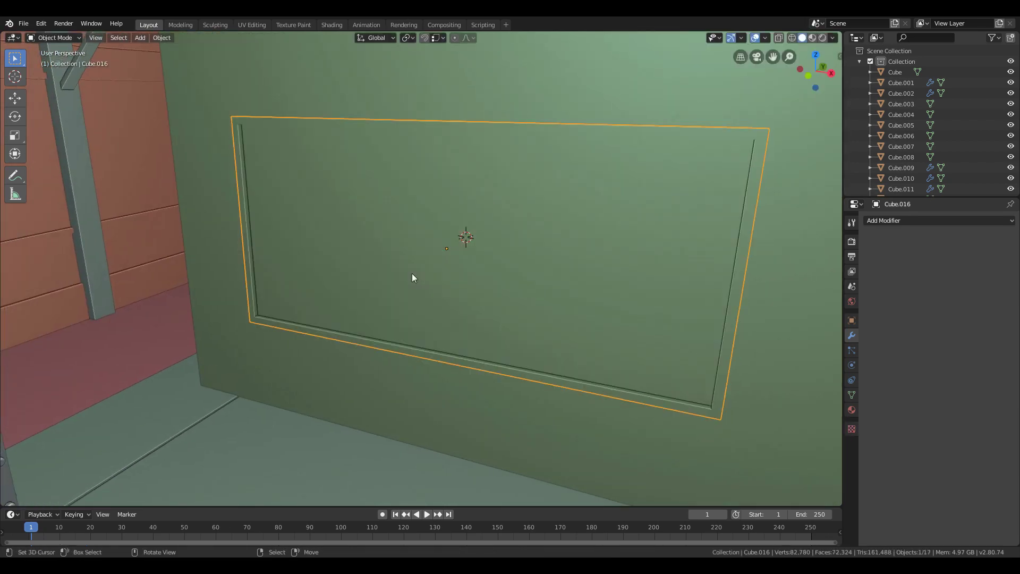
From a side view, adjust the framed panel's depth along Y so its frame sits just proud of the green cross panel
{"action": "key", "text": "shift+grave"}
{"action": "key", "text": "d"}
{"action": "key", "text": "w"}
{"action": "left_click", "coordinate": [421, 268]}
{"action": "key", "text": "g"}
{"action": "key", "text": "y"}
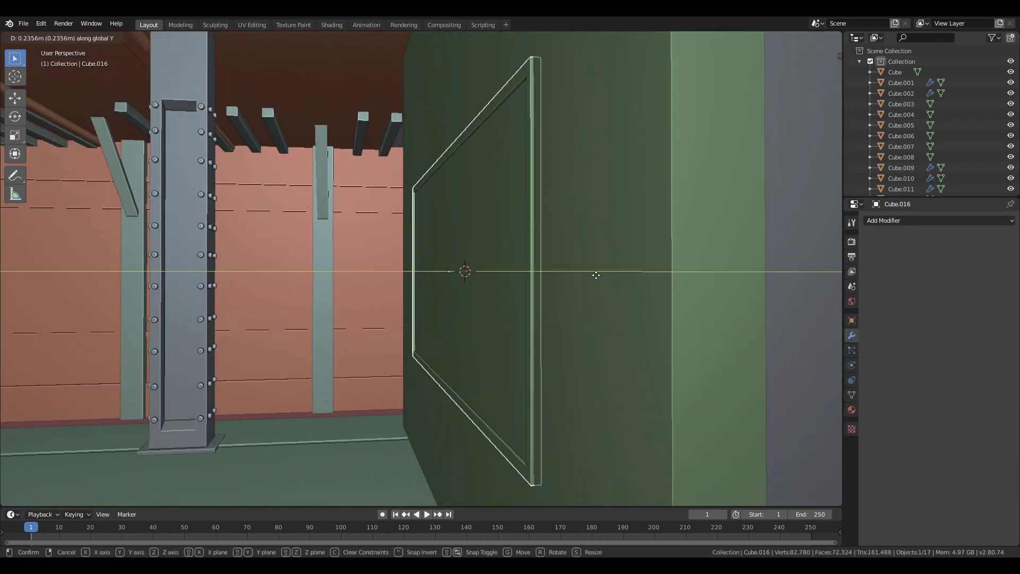
{"action": "left_click", "coordinate": [553, 176]}
Add a cube below the framed panel, shape it into a thin horizontal slat and position it along Z
{"action": "key", "text": "shift+grave"}
{"action": "key", "text": "a"}
{"action": "key", "text": "s"}
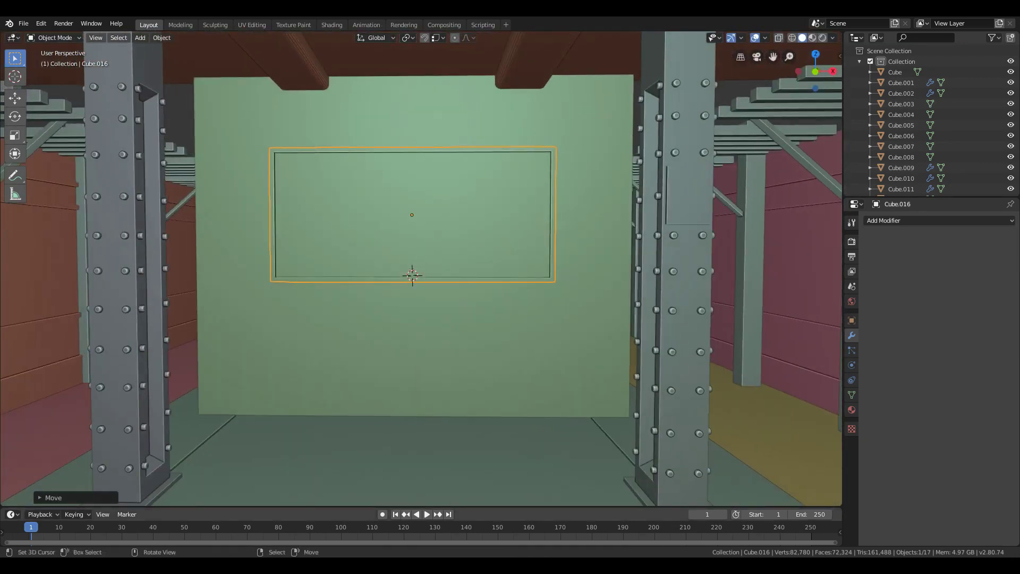
{"action": "left_click", "coordinate": [422, 268]}
{"action": "key", "text": "shift+a"}
{"action": "mouse_move", "coordinate": [391, 338]}
{"action": "left_click", "coordinate": [483, 358]}
{"action": "key", "text": "g"}
{"action": "key", "text": "z"}
{"action": "left_click", "coordinate": [610, 349]}
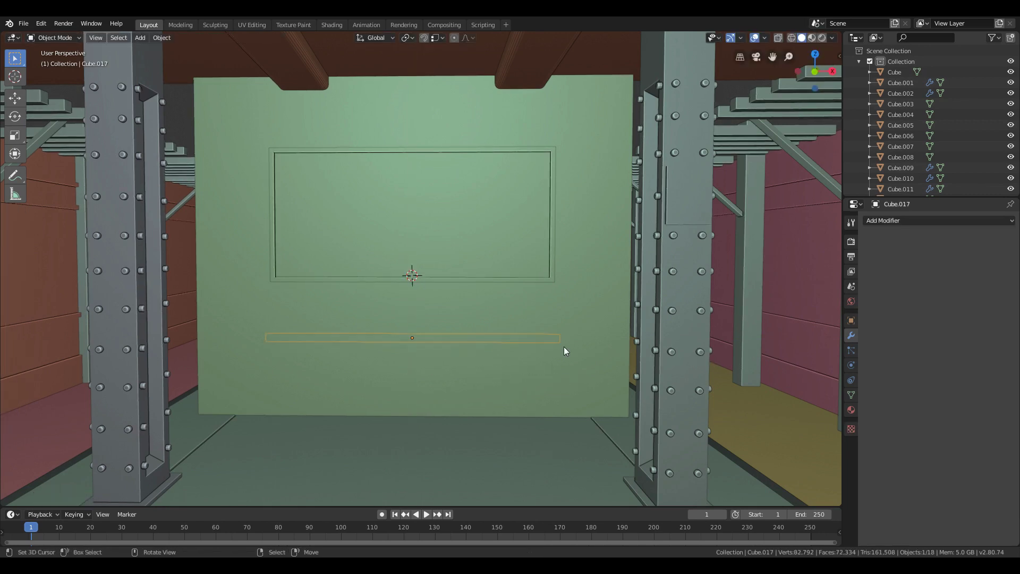
Bring the slat out in front of the green cross panel's face
{"action": "left_click", "coordinate": [589, 169]}
{"action": "key", "text": "shift+grave"}
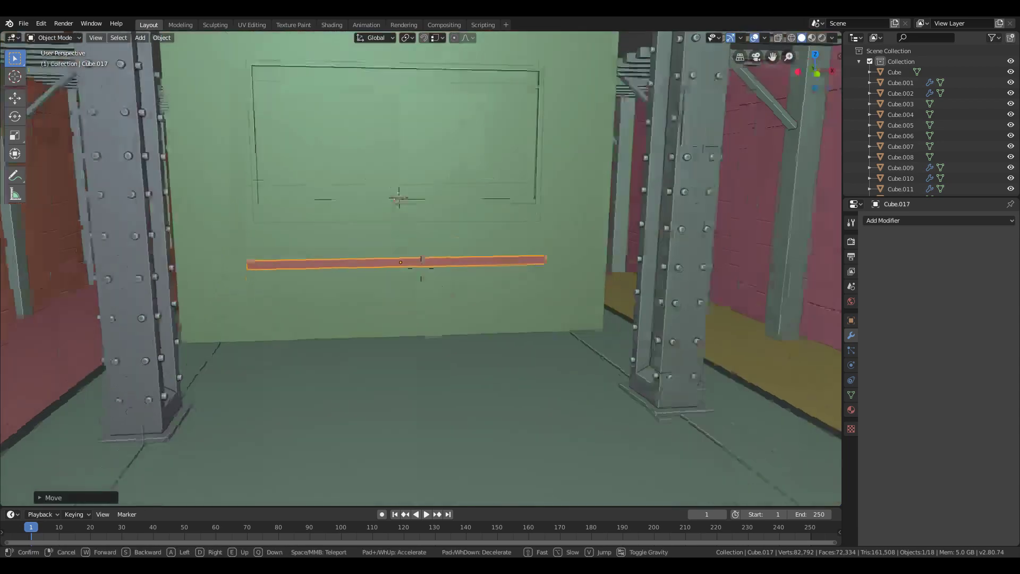
{"action": "key", "text": "w"}
{"action": "left_click", "coordinate": [421, 270]}
{"action": "key", "text": "shift+grave"}
{"action": "key", "text": "a"}
{"action": "left_click", "coordinate": [425, 259]}
In Edit Mode, duplicate the slat about 0.23 m downward along Z
{"action": "key", "text": "Tab"}
{"action": "key", "text": "shift+d"}
{"action": "key", "text": "z"}
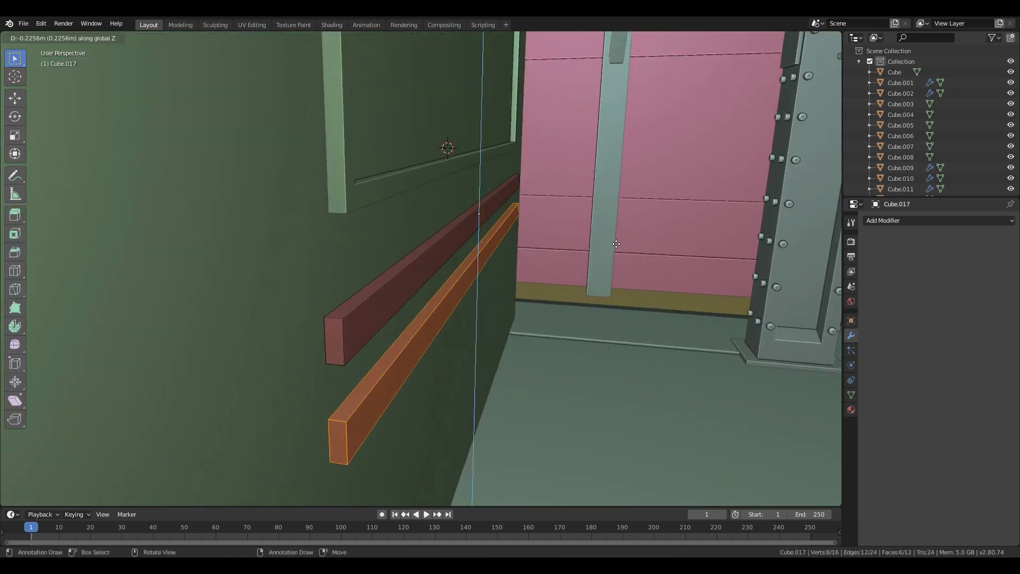
{"action": "left_click", "coordinate": [428, 301]}
{"action": "key", "text": "shift+grave"}
{"action": "key", "text": "s"}
{"action": "left_click", "coordinate": [423, 269]}
Duplicate the slats further down along Z to make a four-slat bench back
{"action": "key", "text": "shift+d"}
{"action": "key", "text": "shift+d"}
{"action": "key", "text": "z"}
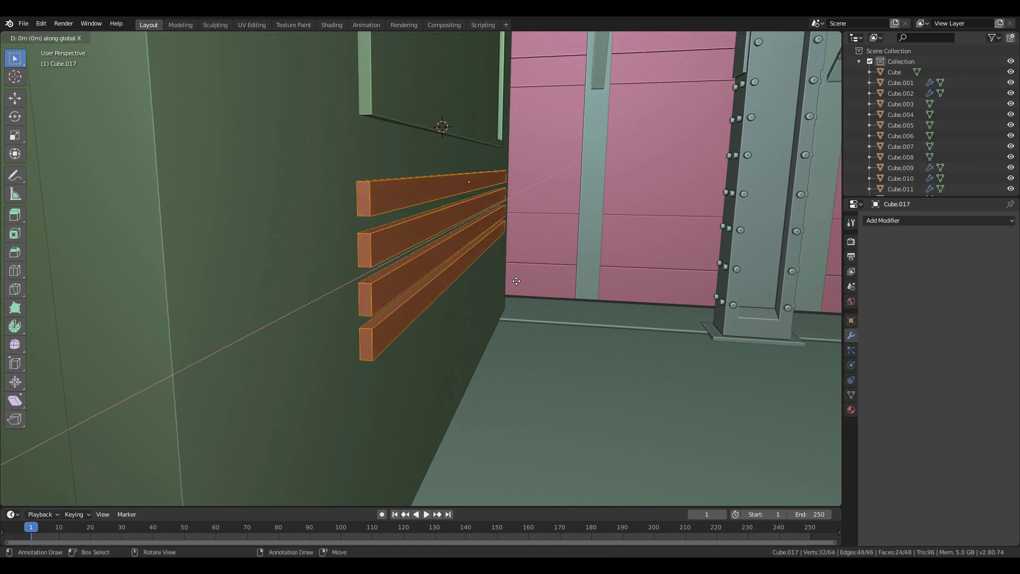
{"action": "left_click", "coordinate": [580, 282]}
Rotate a copy of the four slats flat about X and lower it about 0.32 m along Z as the bench seat
{"action": "key", "text": "r"}
{"action": "key", "text": "x"}
{"action": "key", "text": "g"}
{"action": "key", "text": "z"}
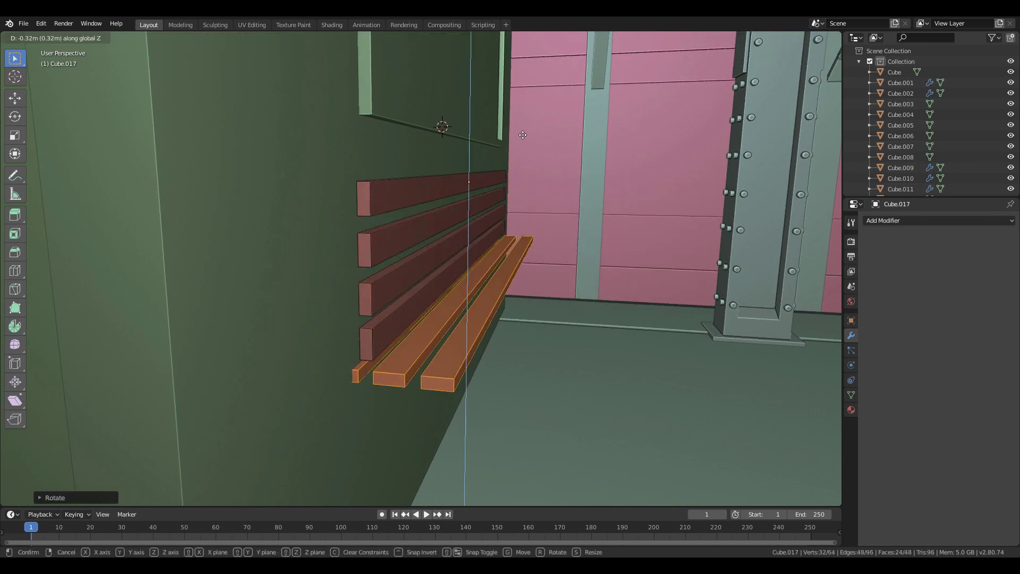
{"action": "left_click", "coordinate": [460, 282]}
Move the seat slats along Y in front of the bench back and return to Object Mode
{"action": "key", "text": "g"}
{"action": "key", "text": "y"}
{"action": "left_click", "coordinate": [502, 263]}
{"action": "key", "text": "shift+grave"}
{"action": "key", "text": "d"}
{"action": "key", "text": "s"}
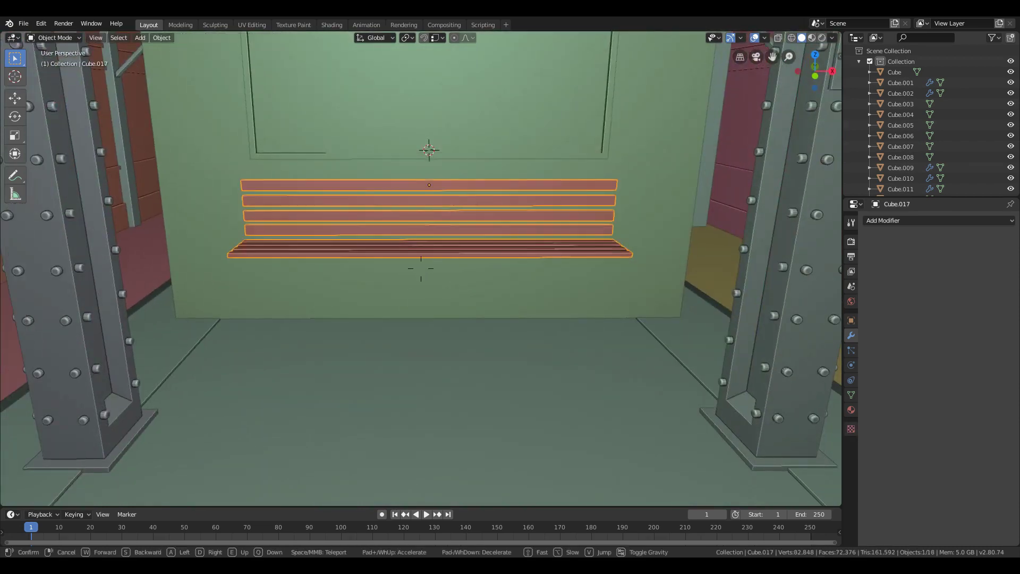
{"action": "left_click", "coordinate": [445, 341]}
{"action": "key", "text": "Tab"}
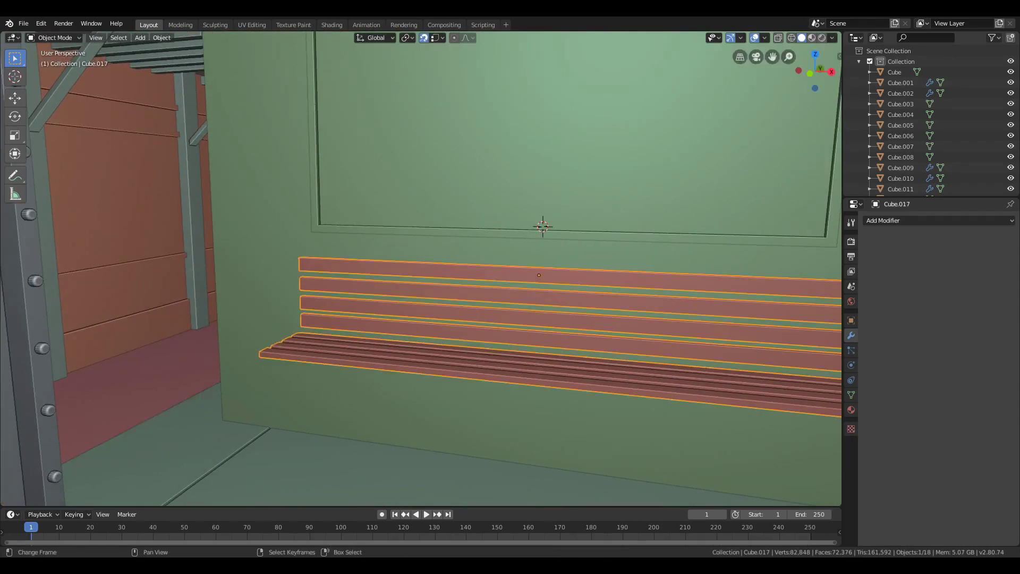
Add a small cube inside the bench mesh and move it about 1.17 m along negative X toward the bench's end
{"action": "key", "text": "shift+grave"}
{"action": "left_click", "coordinate": [409, 257]}
{"action": "key", "text": "Tab"}
{"action": "key", "text": "shift+a"}
{"action": "left_click", "coordinate": [410, 258]}
{"action": "key", "text": "s"}
{"action": "left_click", "coordinate": [701, 140]}
{"action": "key", "text": "g"}
{"action": "key", "text": "x"}
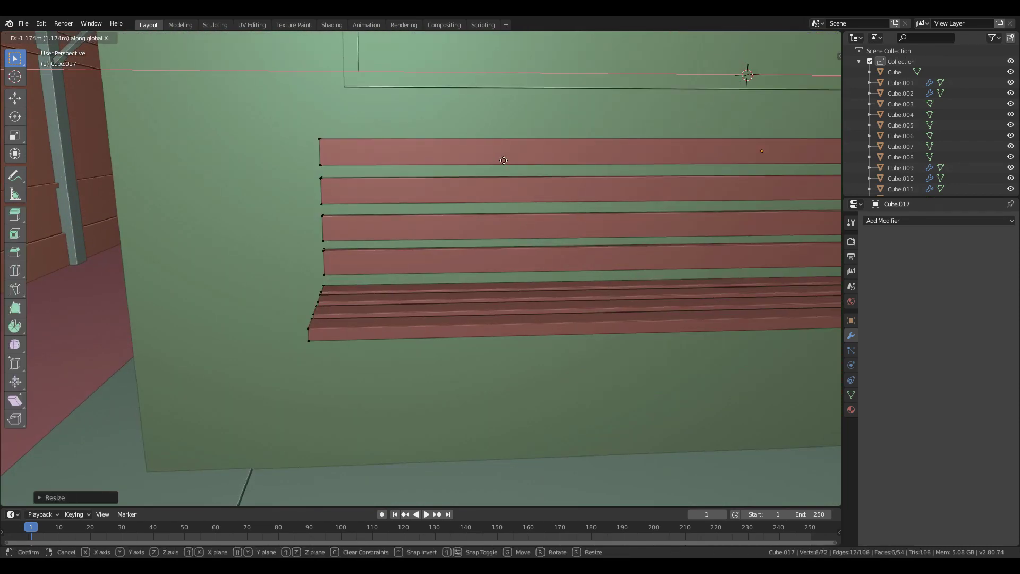
{"action": "left_click", "coordinate": [504, 160]}
In the wireframe front view, place the small cube at the slats' end and extrude it down about 0.72 m as a support
{"action": "key", "text": "shift+z"}
{"action": "key", "text": "KP_1"}
{"action": "scroll", "coordinate": [369, 333], "scroll_direction": "up", "scroll_amount": 5}
{"action": "key", "text": "g"}
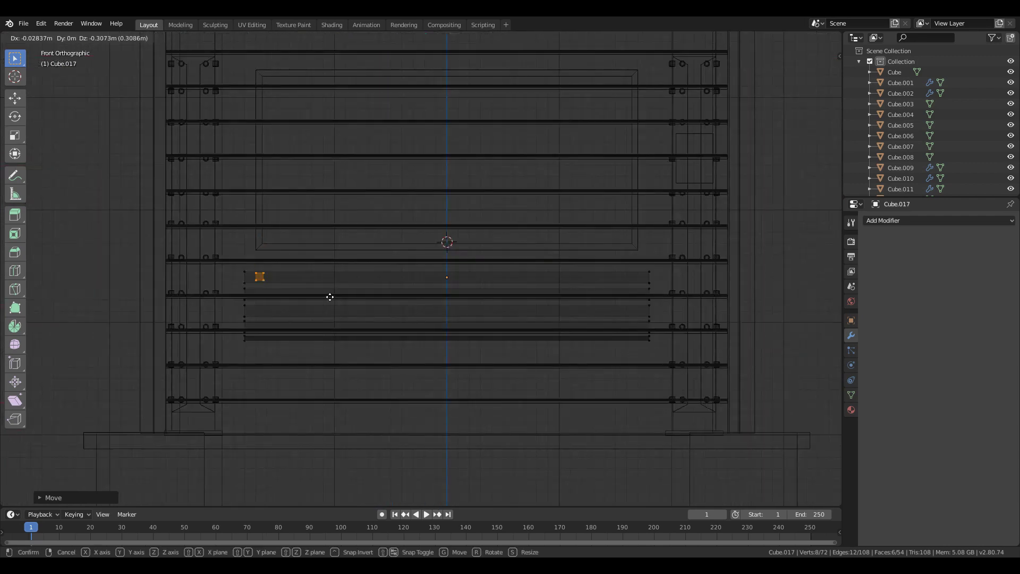
{"action": "scroll", "coordinate": [257, 272], "scroll_direction": "up", "scroll_amount": 2}
{"action": "key", "text": "b"}
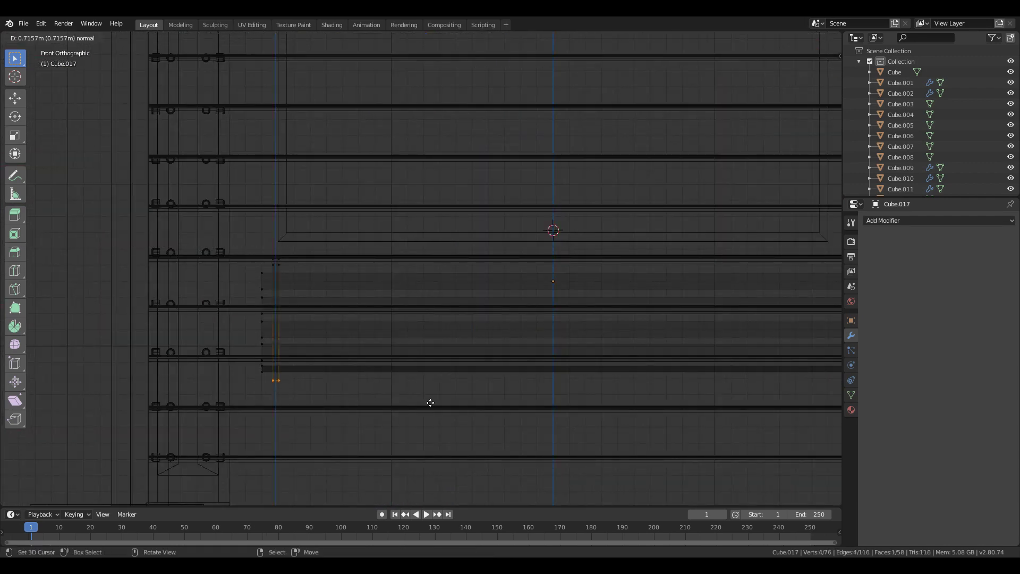
{"action": "middle_click_drag", "start_coordinate": [311, 366], "coordinate": [372, 356]}
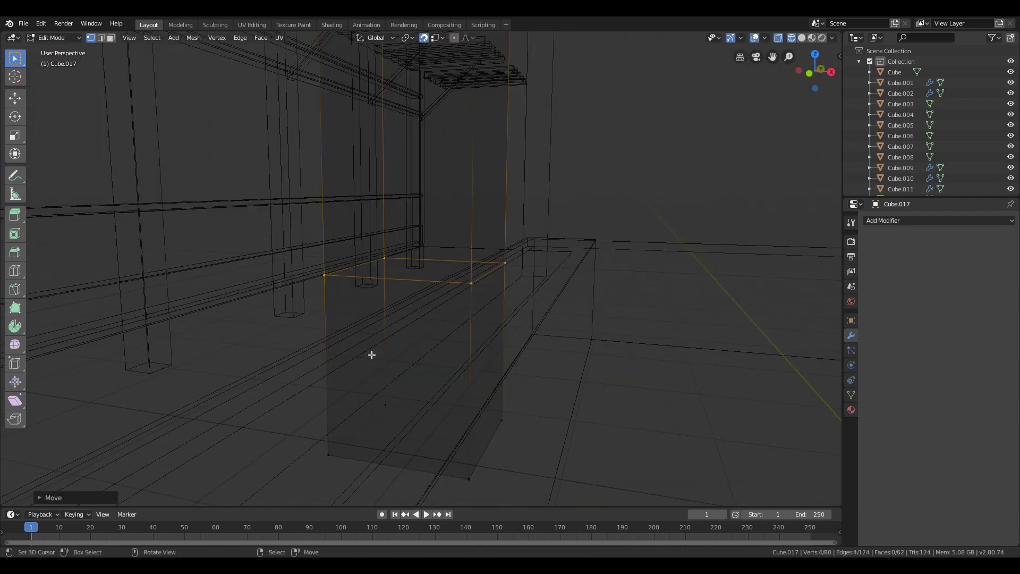
Select the whole linked bench support, shift it along X near the slats' end and leave Edit Mode
{"action": "scroll", "coordinate": [420, 340], "scroll_direction": "down", "scroll_amount": 3}
{"action": "key", "text": "shift+z"}
{"action": "mouse_move", "coordinate": [435, 337]}
{"action": "middle_mouse_down"}
{"action": "mouse_move", "coordinate": [440, 298]}
{"action": "mouse_move", "coordinate": [399, 276]}
{"action": "middle_mouse_up"}
{"action": "key", "text": "shift+z"}
{"action": "key", "text": "l"}
{"action": "key", "text": "shift+z"}
{"action": "key", "text": "g"}
{"action": "key", "text": "x"}
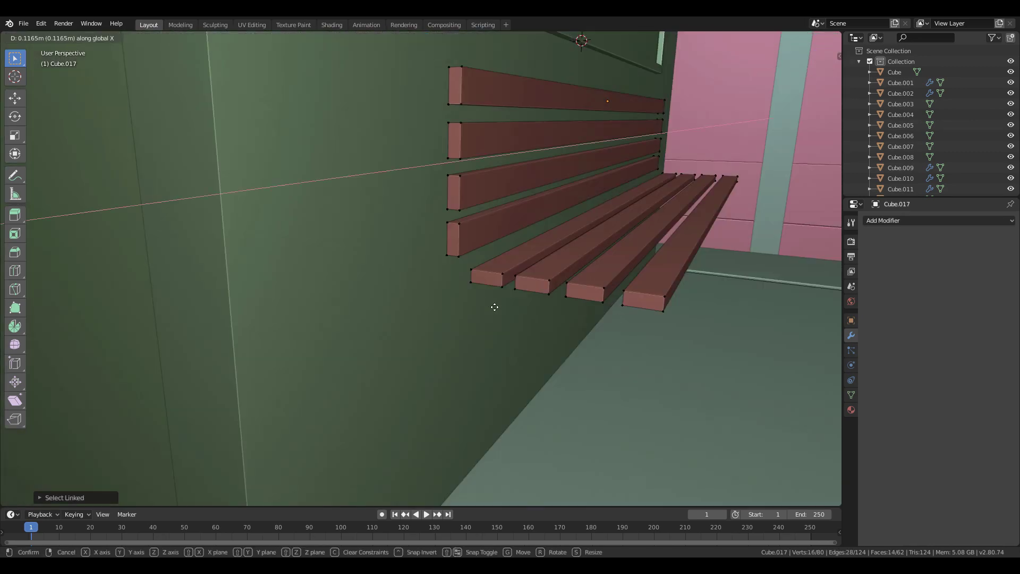
{"action": "left_click", "coordinate": [707, 317]}
{"action": "middle_click_drag", "start_coordinate": [707, 317], "coordinate": [284, 268]}
{"action": "key", "text": "shift+z"}
{"action": "left_click", "coordinate": [648, 191]}
{"action": "key", "text": "Tab"}
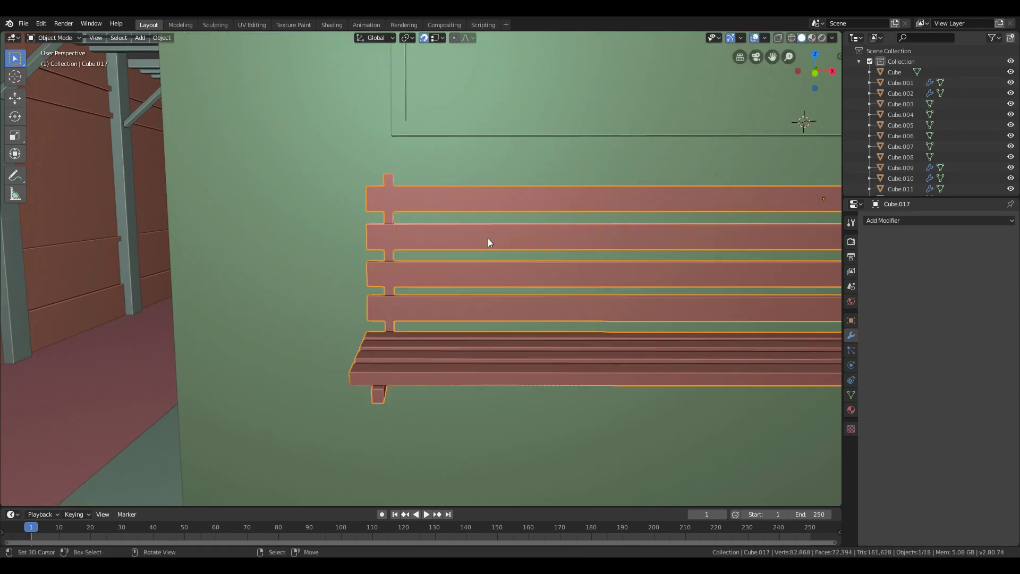
Duplicate the bench support along X to the opposite end of the bench
{"action": "scroll", "coordinate": [487, 238], "scroll_direction": "down", "scroll_amount": 3}
{"action": "middle_click_drag", "start_coordinate": [488, 238], "coordinate": [372, 255]}
{"action": "key", "text": "Tab"}
{"action": "middle_click_drag", "start_coordinate": [257, 289], "coordinate": [511, 245]}
{"action": "key", "text": "shift+d"}
{"action": "key", "text": "x"}
{"action": "key", "text": "Tab"}
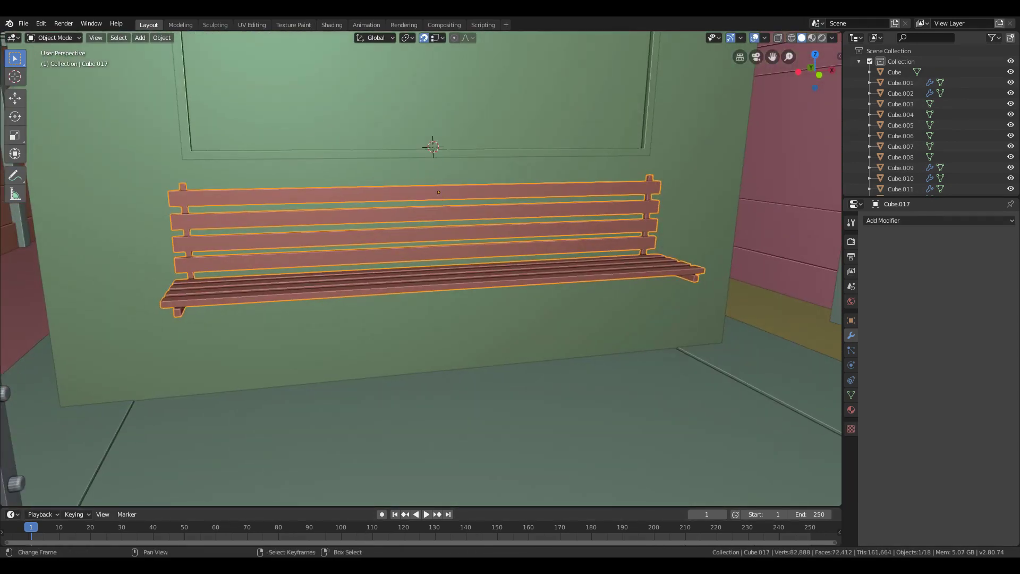
Add a cylinder on the platform floor beside the stair side panel and scale its mesh to 0.03
{"action": "key", "text": "shift+grave"}
{"action": "key", "text": "w"}
{"action": "left_click", "coordinate": [421, 268]}
{"action": "key", "text": "shift+a"}
{"action": "mouse_move", "coordinate": [408, 287]}
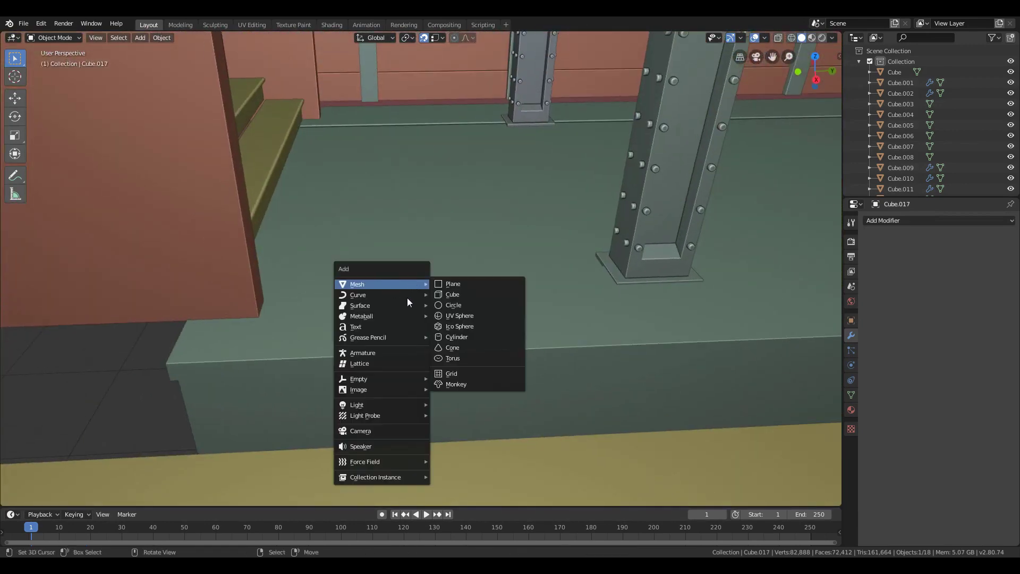
{"action": "left_click", "coordinate": [456, 337]}
{"action": "key", "text": "Tab"}
{"action": "type", "text": "0.03"}
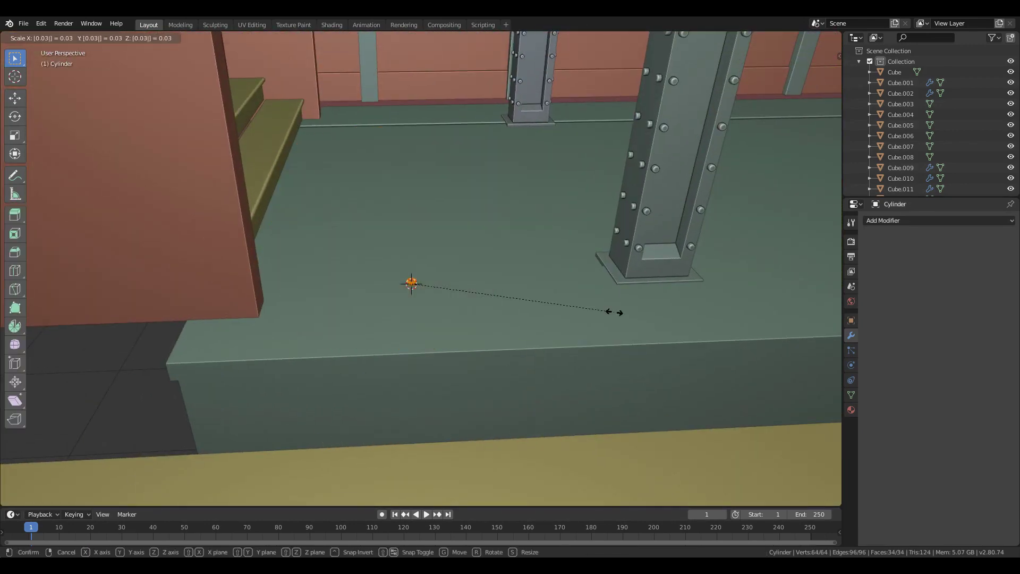
Stretch the small cylinder into a tall thin post, offset it toward the stairs and add a Mirror modifier on X
{"action": "key", "text": "alt+a"}
{"action": "key", "text": "shift+grave"}
{"action": "key", "text": "w"}
{"action": "left_click", "coordinate": [421, 268]}
{"action": "key", "text": "3"}
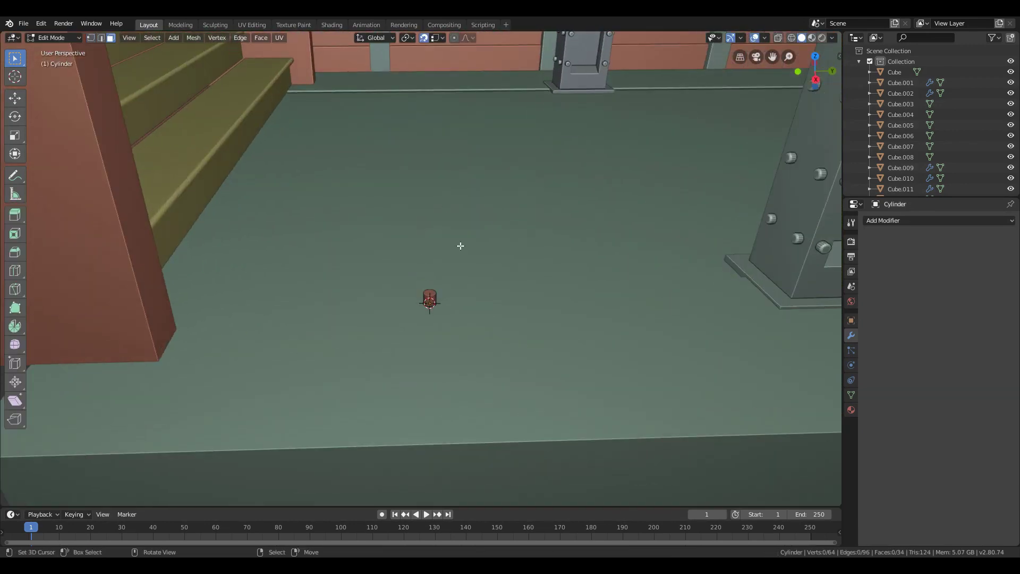
{"action": "left_click", "coordinate": [882, 228]}
{"action": "left_click", "coordinate": [886, 221]}
{"action": "left_click", "coordinate": [822, 329]}
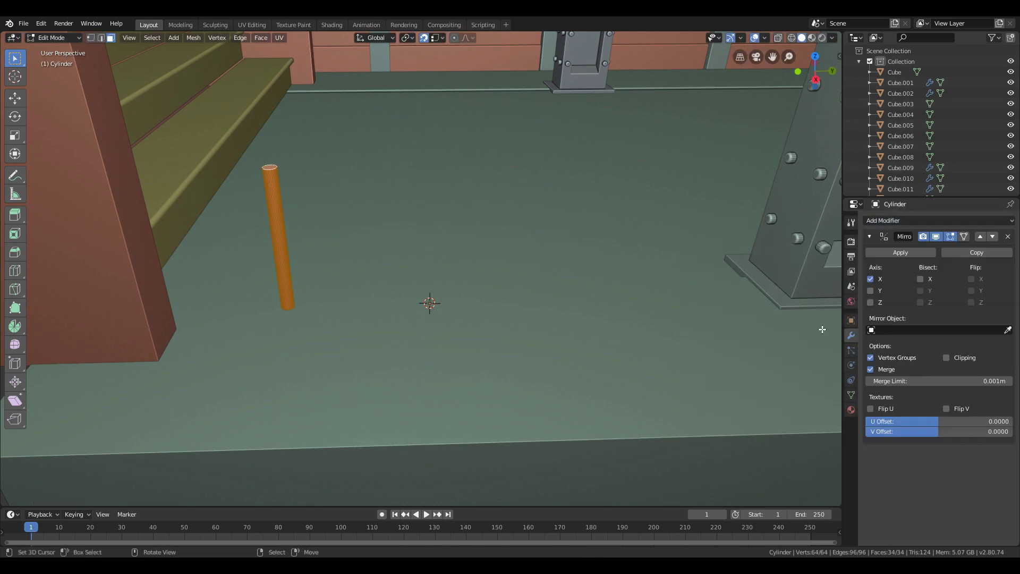
Mirror the post across Y instead of X and spread the two posts apart along Y
{"action": "left_click", "coordinate": [872, 280]}
{"action": "key", "text": "g"}
{"action": "key", "text": "y"}
{"action": "left_click", "coordinate": [553, 327]}
{"action": "key", "text": "Tab"}
{"action": "key", "text": "g"}
{"action": "key", "text": "y"}
{"action": "left_click", "coordinate": [604, 327]}
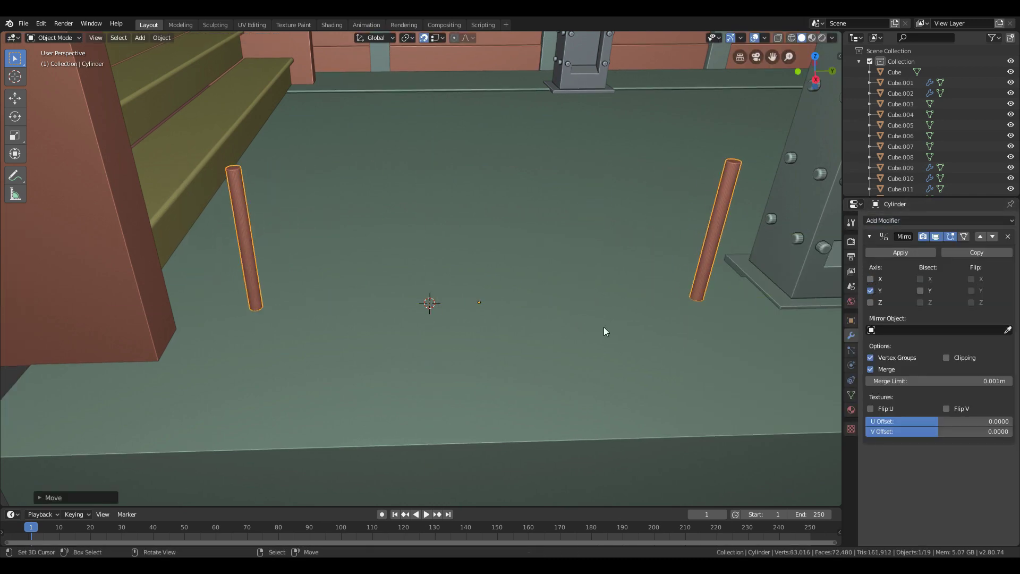
Spin the post's top face a quarter turn about the X axis, curving it toward the opposite post
{"action": "key", "text": "z"}
{"action": "left_click", "coordinate": [498, 341]}
{"action": "key", "text": "KP_3"}
{"action": "key", "text": "Tab"}
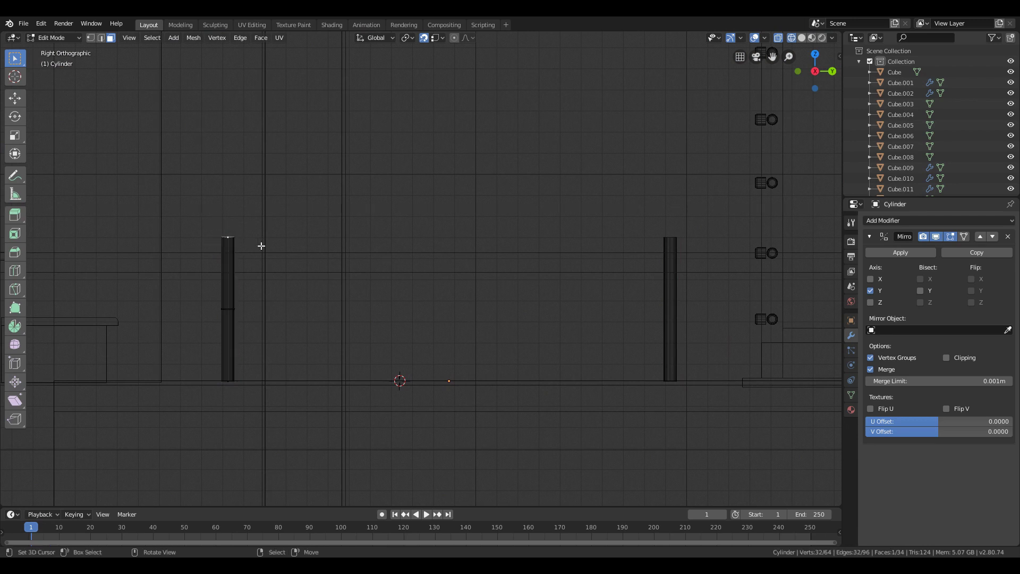
{"action": "left_click", "coordinate": [851, 222]}
{"action": "left_click", "coordinate": [951, 253]}
{"action": "left_click_drag", "start_coordinate": [332, 171], "coordinate": [373, 280]}
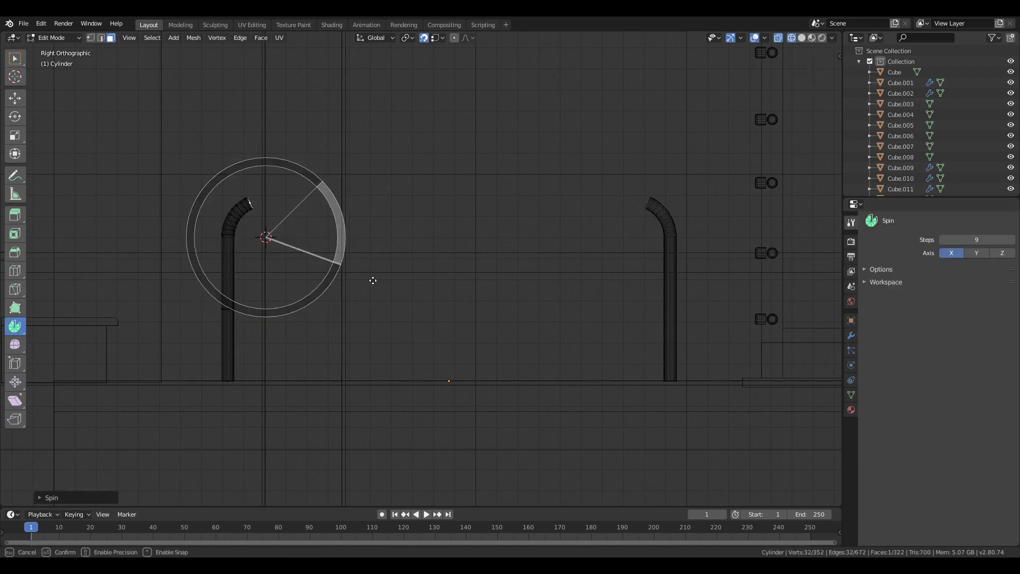
{"action": "key", "text": "ctrl+z"}
{"action": "scroll", "coordinate": [297, 288], "scroll_direction": "up", "scroll_amount": 4}
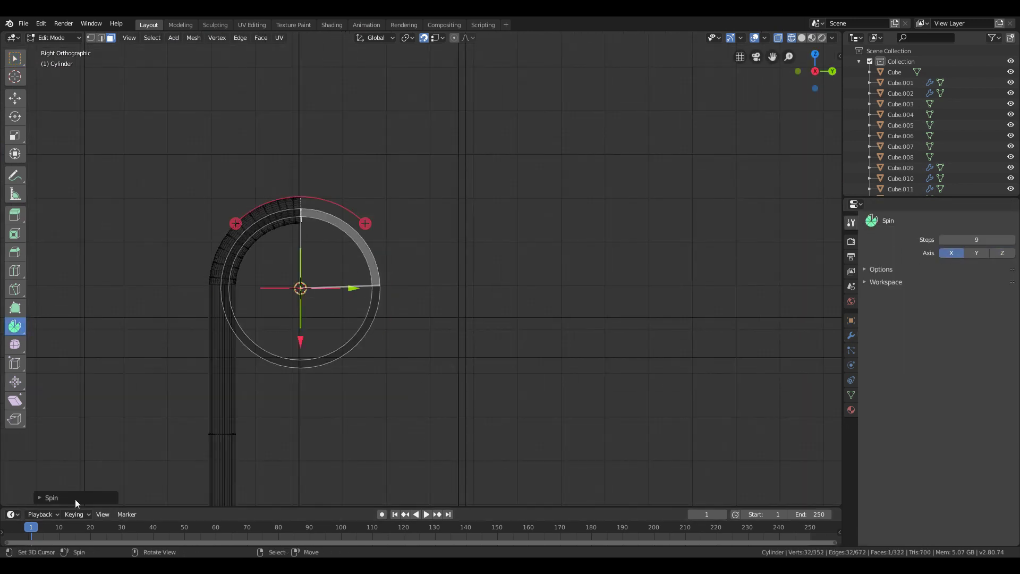
Set the spin to 6 steps and extrude the bent end horizontally until it meets the mirrored half
{"action": "left_click", "coordinate": [75, 499]}
{"action": "left_click", "coordinate": [146, 382]}
{"action": "left_click_drag", "start_coordinate": [146, 381], "coordinate": [127, 382]}
{"action": "scroll", "coordinate": [431, 284], "scroll_direction": "down", "scroll_amount": 3}
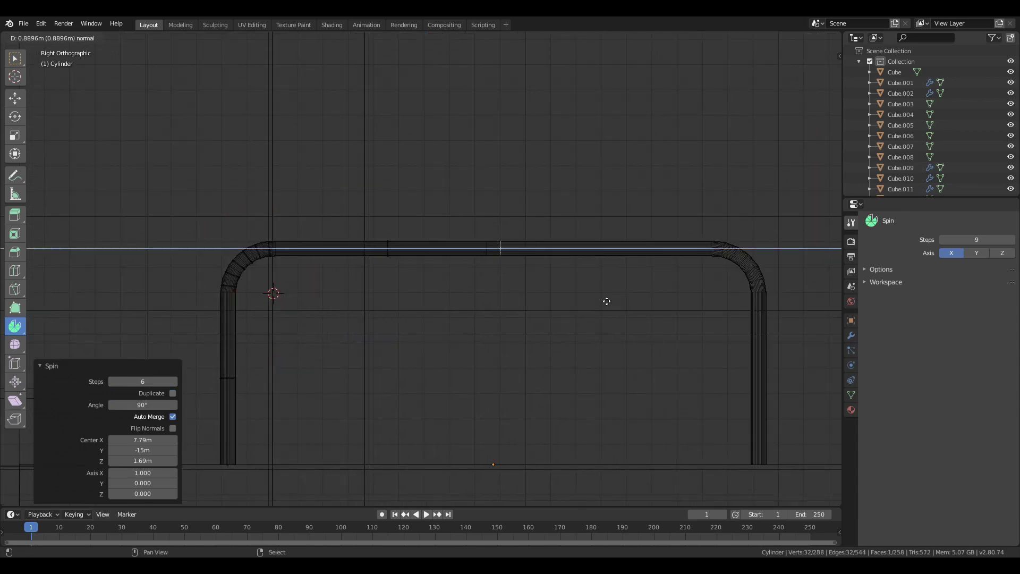
{"action": "left_click", "coordinate": [600, 301]}
Cut an edge loop near the post's foot and extrude the lower band outward into a round base flange
{"action": "middle_click_drag", "start_coordinate": [297, 406], "coordinate": [415, 301], "text": "shift"}
{"action": "scroll", "coordinate": [415, 301], "scroll_direction": "up", "scroll_amount": 1}
{"action": "key", "text": "ctrl+r"}
{"action": "left_click", "coordinate": [367, 298]}
{"action": "left_click", "coordinate": [369, 378]}
{"action": "middle_click_drag", "start_coordinate": [340, 340], "coordinate": [383, 397]}
{"action": "scroll", "coordinate": [377, 372], "scroll_direction": "up", "scroll_amount": 2}
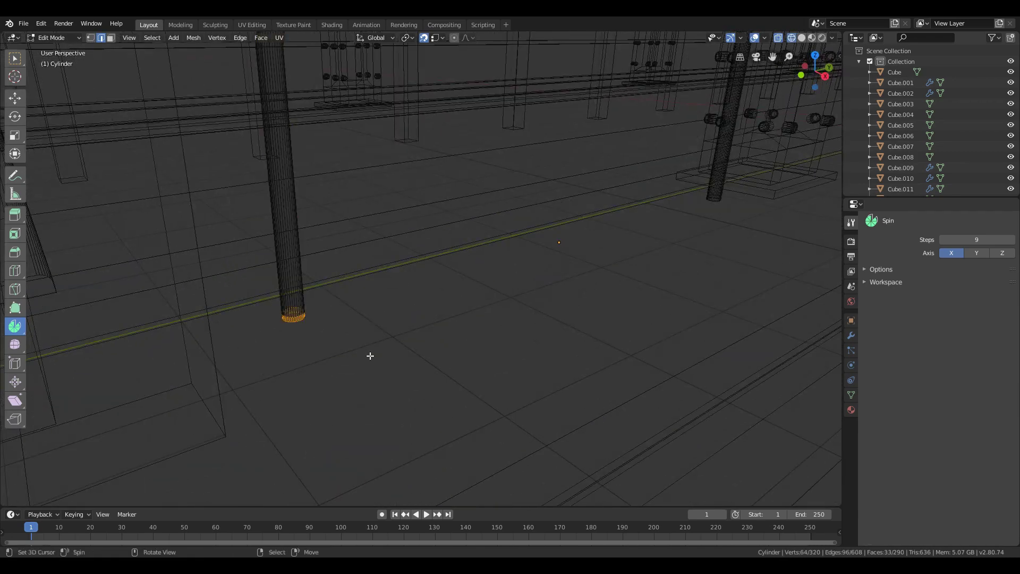
{"action": "left_click", "coordinate": [406, 360]}
{"action": "left_click", "coordinate": [330, 300]}
Delete the flange's underside face and raise its lower edge loop along Z to form a thin disc
{"action": "scroll", "coordinate": [330, 300], "scroll_direction": "up", "scroll_amount": 2}
{"action": "left_click", "coordinate": [268, 371]}
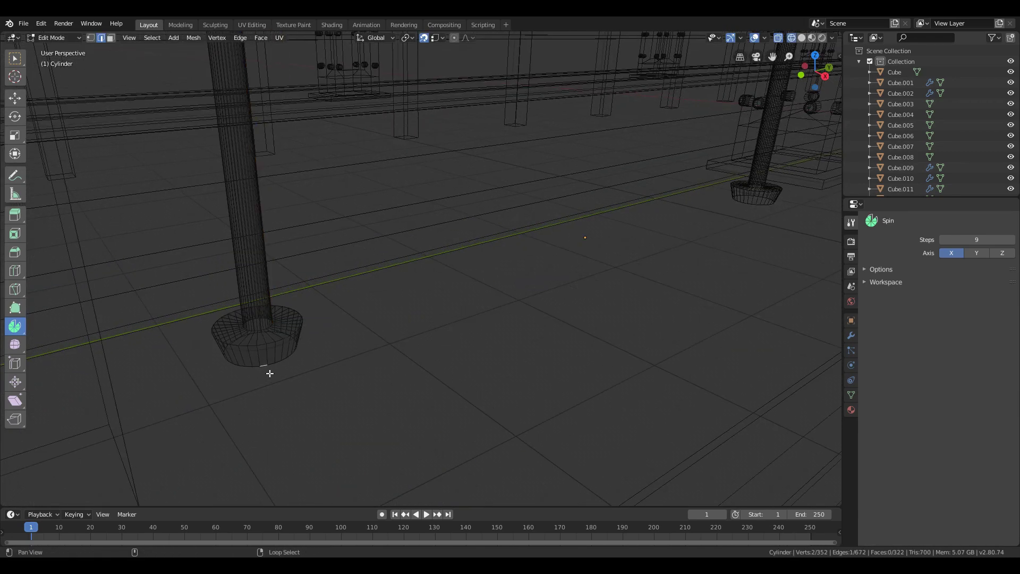
{"action": "key", "text": "x"}
{"action": "left_click", "coordinate": [289, 339]}
{"action": "right_click", "coordinate": [305, 325], "text": "alt"}
{"action": "key", "text": "shift+z"}
{"action": "key", "text": "e"}
{"action": "key", "text": "z"}
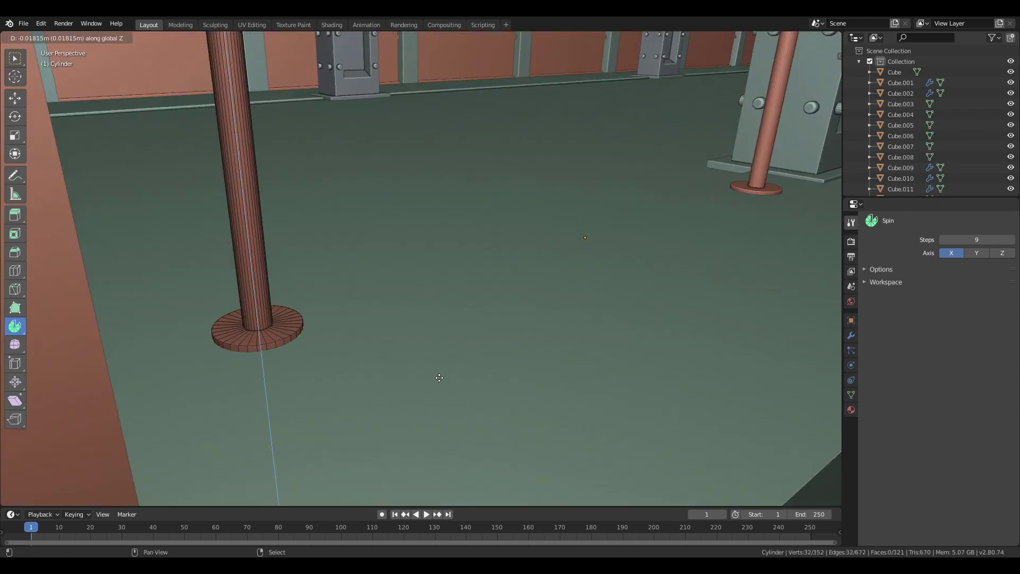
{"action": "left_click", "coordinate": [437, 380]}
Narrow the base flange around the post, adjust its height along Z and leave Edit Mode
{"action": "key", "text": "ctrl+z"}
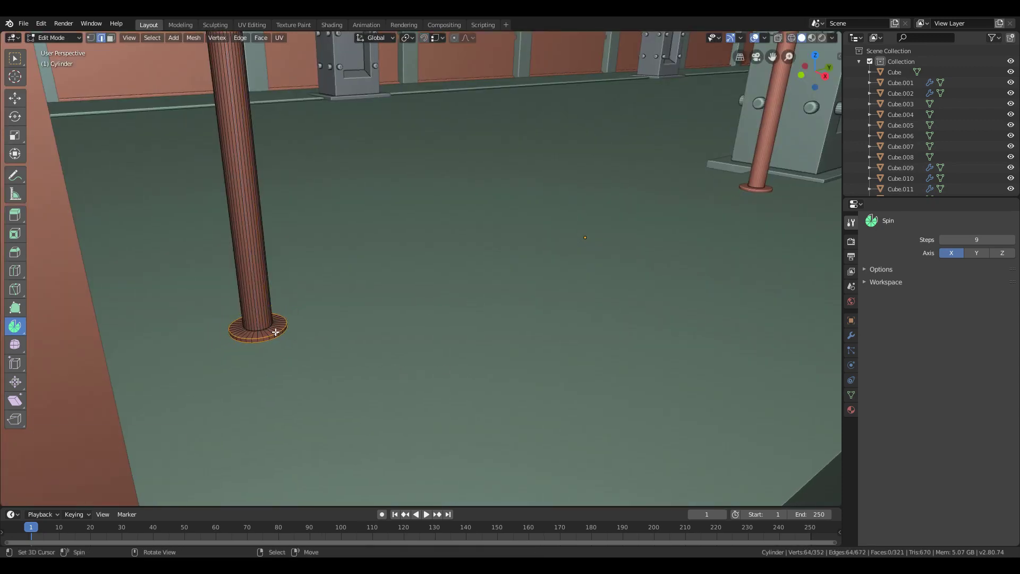
{"action": "scroll", "coordinate": [290, 322], "scroll_direction": "up", "scroll_amount": 1}
{"action": "key", "text": "g"}
{"action": "key", "text": "z"}
{"action": "left_click", "coordinate": [290, 337]}
{"action": "key", "text": "Tab"}
Lower the railing along Z onto the platform floor, then shade it smooth with an Edge Split modifier
{"action": "key", "text": "shift+grave"}
{"action": "left_click", "coordinate": [421, 269]}
{"action": "key", "text": "g"}
{"action": "key", "text": "z"}
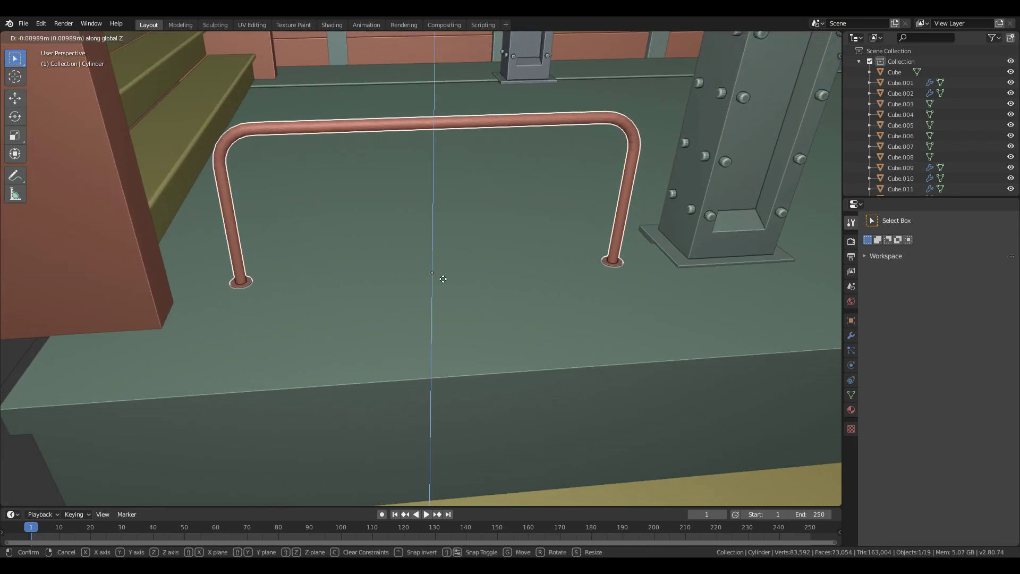
{"action": "left_click", "coordinate": [441, 279]}
{"action": "left_click", "coordinate": [165, 38]}
{"action": "left_click", "coordinate": [194, 254]}
{"action": "left_click", "coordinate": [851, 336]}
{"action": "left_click", "coordinate": [916, 221]}
{"action": "left_click", "coordinate": [687, 289]}
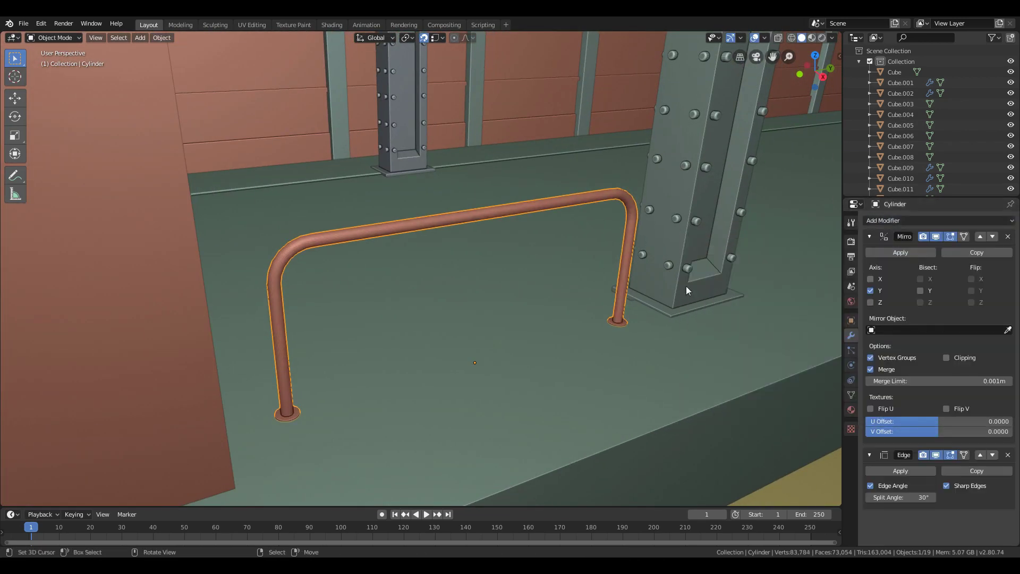
Select both riveted pillar rows and move them along Y, away from the stairs
{"action": "right_click", "coordinate": [690, 219]}
{"action": "key", "text": "KP_3"}
{"action": "key", "text": "shift+z"}
{"action": "scroll", "coordinate": [539, 247], "scroll_direction": "down", "scroll_amount": 3}
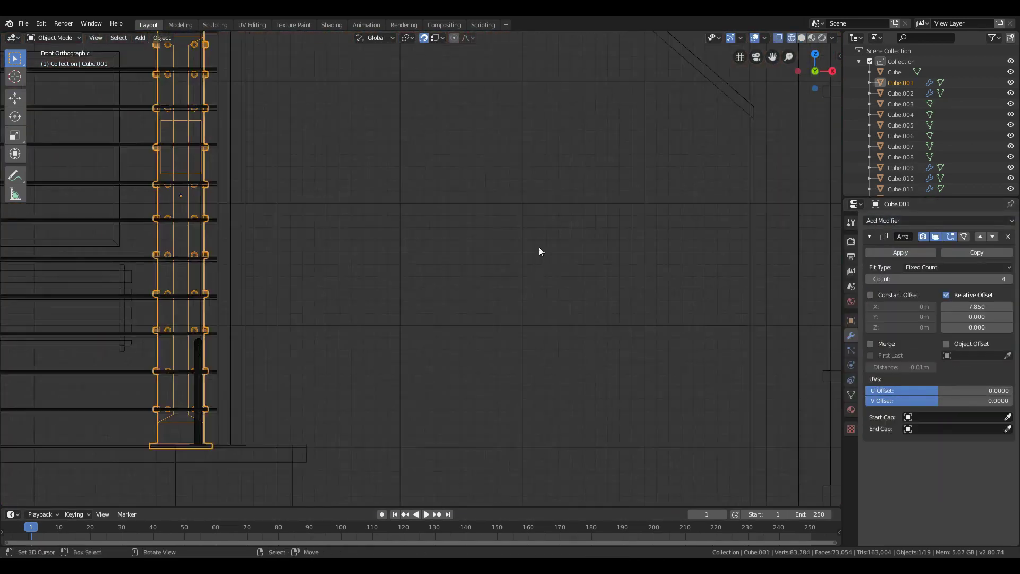
{"action": "middle_click_drag", "start_coordinate": [539, 247], "coordinate": [426, 382], "text": "shift"}
{"action": "right_click", "coordinate": [546, 353], "text": "shift"}
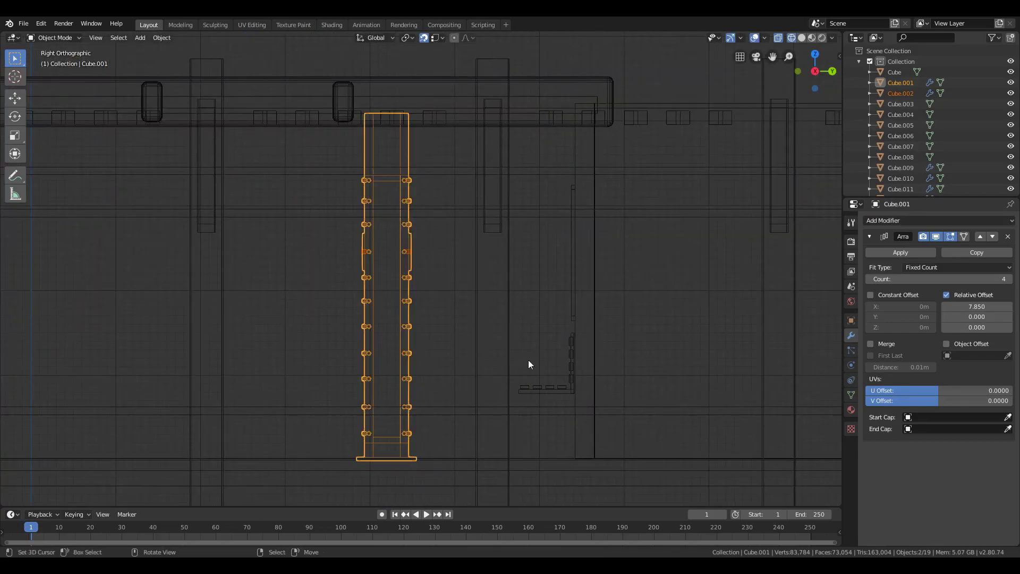
{"action": "left_click", "coordinate": [570, 360]}
Move the railing 4.77 m along Y into the gap beyond the first pillar
{"action": "scroll", "coordinate": [571, 360], "scroll_direction": "down", "scroll_amount": 5}
{"action": "scroll", "coordinate": [421, 330], "scroll_direction": "up", "scroll_amount": 4}
{"action": "right_click", "coordinate": [404, 291]}
{"action": "key", "text": "g"}
{"action": "key", "text": "y"}
{"action": "left_click", "coordinate": [749, 338]}
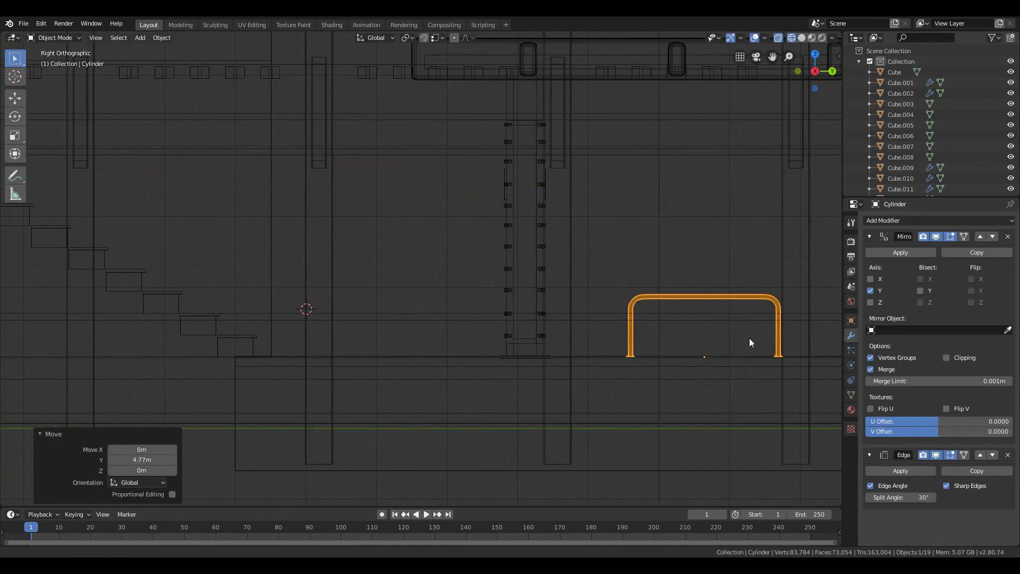
Lengthen the railing by moving its post end along Y in Edit Mode to span the gap between pillars
{"action": "middle_click_drag", "start_coordinate": [750, 338], "coordinate": [479, 362], "text": "shift"}
{"action": "key", "text": "Tab"}
{"action": "key", "text": "b"}
{"action": "left_click_drag", "start_coordinate": [282, 300], "coordinate": [413, 480]}
{"action": "key", "text": "g"}
{"action": "key", "text": "y"}
{"action": "left_click", "coordinate": [360, 434]}
{"action": "scroll", "coordinate": [372, 430], "scroll_direction": "down", "scroll_amount": 3}
{"action": "scroll", "coordinate": [445, 406], "scroll_direction": "up", "scroll_amount": 2}
{"action": "key", "text": "Tab"}
Duplicate the railing along Y to the stair side of the first pillar
{"action": "key", "text": "shift+d"}
{"action": "key", "text": "y"}
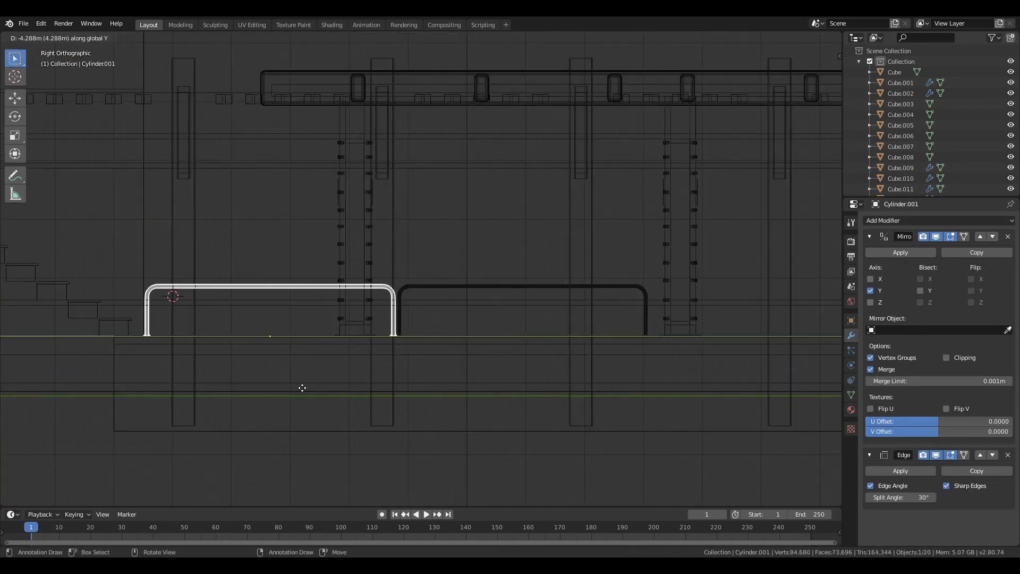
{"action": "left_click", "coordinate": [231, 386]}
Shorten the duplicate railing in Edit Mode and position it along Y between the stairs and the first pillar
{"action": "middle_click_drag", "start_coordinate": [278, 381], "coordinate": [176, 400], "text": "shift"}
{"action": "key", "text": "Tab"}
{"action": "key", "text": "g"}
{"action": "key", "text": "y"}
{"action": "left_click", "coordinate": [161, 414]}
{"action": "key", "text": "Tab"}
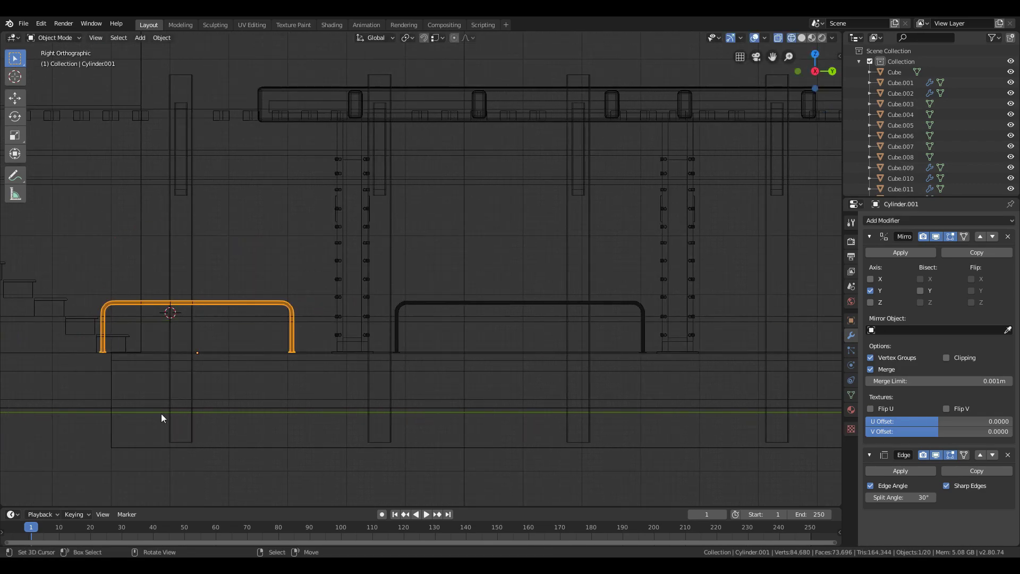
{"action": "key", "text": "g"}
{"action": "key", "text": "y"}
{"action": "left_click", "coordinate": [225, 404]}
Select both railings and move them 0.263 m along X toward the platform edge
{"action": "key", "text": "z"}
{"action": "middle_click_drag", "start_coordinate": [442, 368], "coordinate": [249, 289]}
{"action": "scroll", "coordinate": [353, 384], "scroll_direction": "up", "scroll_amount": 4}
{"action": "right_click", "coordinate": [532, 260], "text": "shift"}
{"action": "key", "text": "g"}
{"action": "key", "text": "x"}
{"action": "left_click", "coordinate": [509, 280]}
Duplicate both railings along X to the opposite edge of the platform
{"action": "scroll", "coordinate": [298, 205], "scroll_direction": "down", "scroll_amount": 3}
{"action": "key", "text": "z"}
{"action": "key", "text": "KP_7"}
{"action": "scroll", "coordinate": [322, 338], "scroll_direction": "down", "scroll_amount": 3}
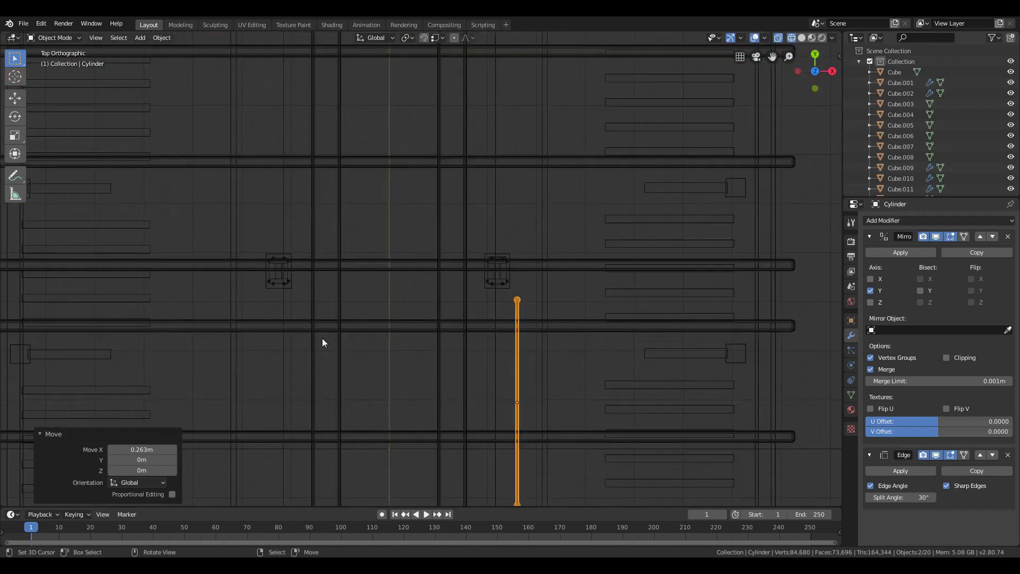
{"action": "middle_click_drag", "start_coordinate": [322, 338], "coordinate": [383, 193], "text": "shift"}
{"action": "key", "text": "shift+d"}
{"action": "key", "text": "x"}
{"action": "middle_click_drag", "start_coordinate": [497, 273], "coordinate": [498, 253], "text": "shift"}
Select the two long railings and duplicate them along Y into the next gap between pillars
{"action": "right_click", "coordinate": [577, 239]}
{"action": "right_click", "coordinate": [319, 220], "text": "shift"}
{"action": "middle_click_drag", "start_coordinate": [318, 220], "coordinate": [279, 420], "text": "shift"}
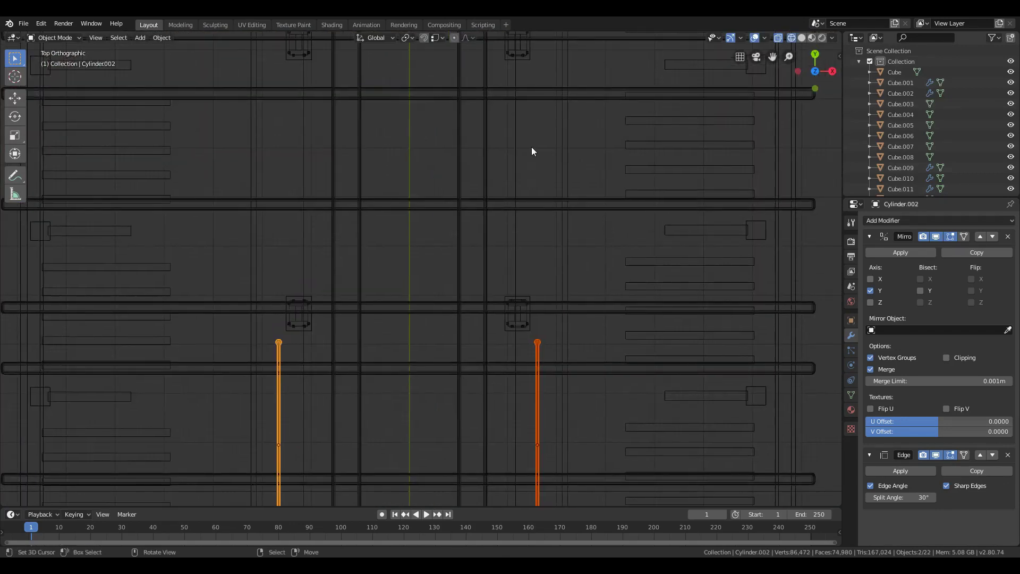
{"action": "left_click", "coordinate": [579, 205]}
{"action": "key", "text": "g"}
{"action": "key", "text": "y"}
{"action": "middle_click_drag", "start_coordinate": [579, 206], "coordinate": [578, 481], "text": "shift"}
{"action": "left_click", "coordinate": [623, 355]}
Select the matching railings on both platform edges and adjust their position along Y between the pillars
{"action": "right_click", "coordinate": [482, 203]}
{"action": "key", "text": "g"}
{"action": "left_click", "coordinate": [277, 175]}
{"action": "right_click", "coordinate": [502, 340]}
{"action": "right_click", "coordinate": [244, 348], "text": "shift"}
{"action": "key", "text": "g"}
{"action": "key", "text": "y"}
{"action": "left_click", "coordinate": [340, 354]}
Reposition the remaining railings along Y, including the short pair between the stairs and the first pillars
{"action": "middle_click_drag", "start_coordinate": [411, 377], "coordinate": [430, 321], "text": "shift"}
{"action": "right_click", "coordinate": [530, 291]}
{"action": "key", "text": "g"}
{"action": "key", "text": "y"}
{"action": "left_click", "coordinate": [266, 279]}
{"action": "right_click", "coordinate": [526, 333]}
{"action": "right_click", "coordinate": [262, 353], "text": "shift"}
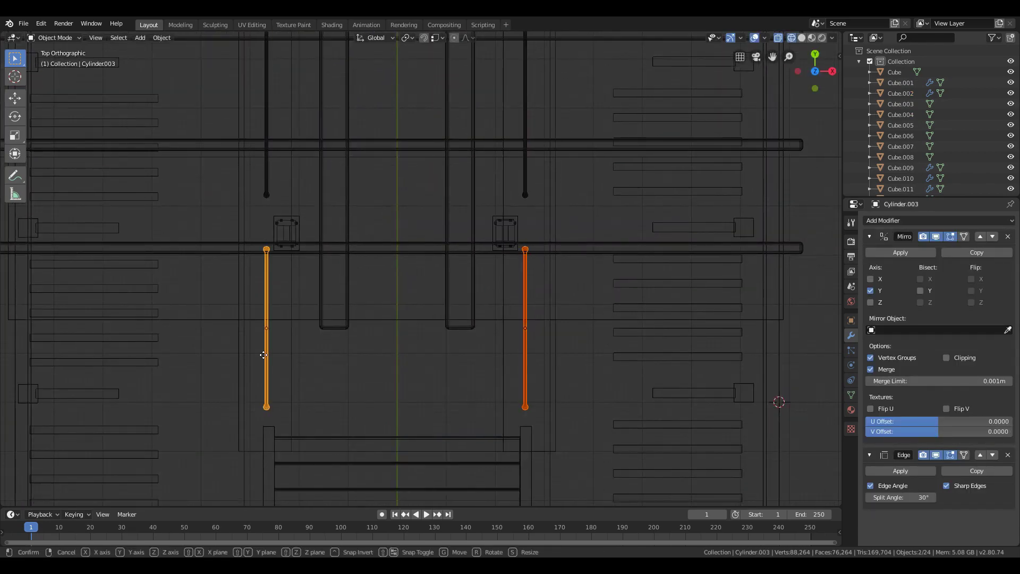
{"action": "key", "text": "g"}
{"action": "key", "text": "y"}
{"action": "left_click", "coordinate": [277, 367]}
Add a cylinder mesh beside the tracks at the foot of the platform wall
{"action": "middle_click_drag", "start_coordinate": [612, 340], "coordinate": [534, 245]}
{"action": "key", "text": "shift+z"}
{"action": "key", "text": "shift+grave"}
{"action": "key", "text": "s"}
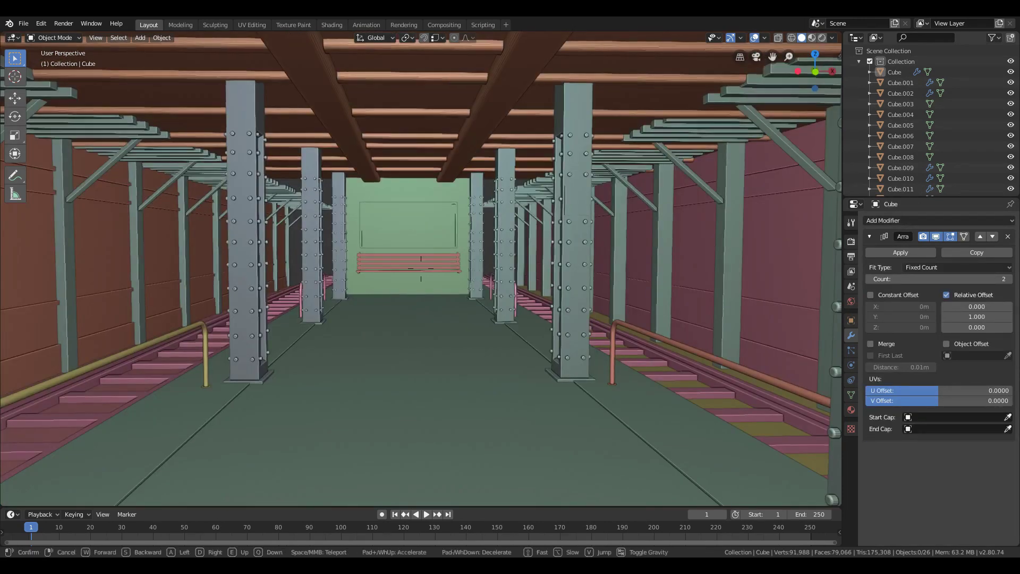
{"action": "key", "text": "Escape"}
{"action": "key", "text": "shift+a"}
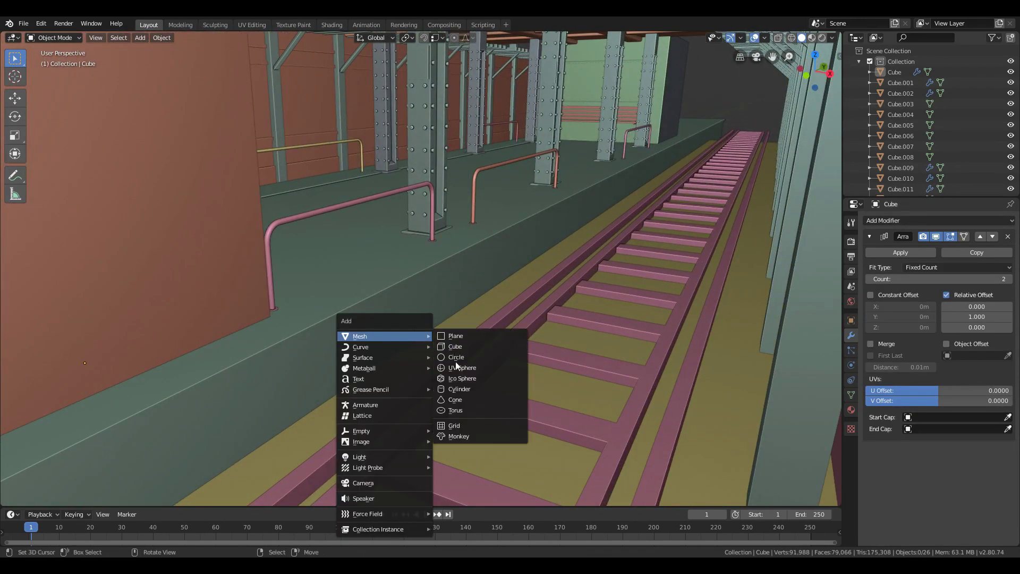
{"action": "left_click", "coordinate": [472, 395]}
{"action": "key", "text": "Return"}
Rotate the cylinder's mesh about X so it lies along the platform wall and scale it to 0.1
{"action": "key", "text": "Tab"}
{"action": "type", "text": "rx"}
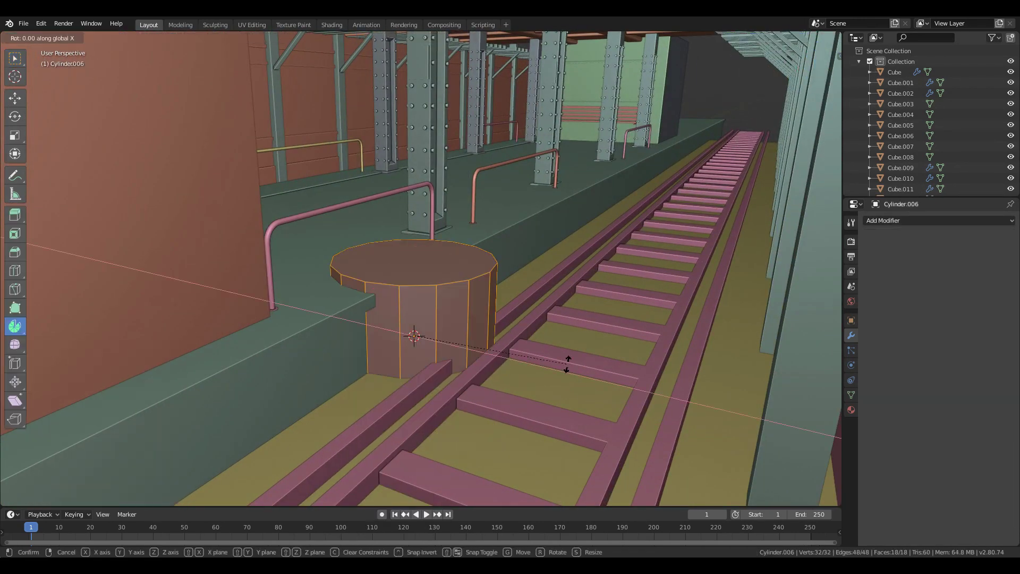
{"action": "type", "text": ".1"}
{"action": "key", "text": "Return"}
{"action": "key", "text": "KP_Decimal"}
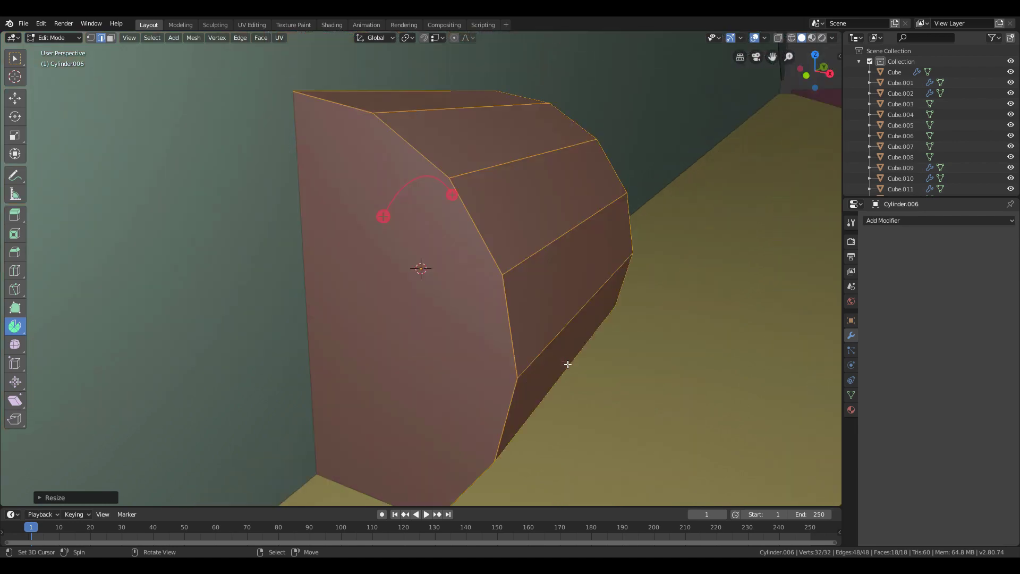
Cut an edge loop around the cylinder's middle and bevel it into a wide central band
{"action": "scroll", "coordinate": [567, 365], "scroll_direction": "down", "scroll_amount": 4}
{"action": "middle_click_drag", "start_coordinate": [567, 364], "coordinate": [511, 330]}
{"action": "key", "text": "ctrl+r"}
{"action": "left_click", "coordinate": [532, 306]}
{"action": "key", "text": "ctrl+z"}
{"action": "key", "text": "ctrl+shift+z"}
{"action": "key", "text": "ctrl+b"}
{"action": "left_click", "coordinate": [631, 299]}
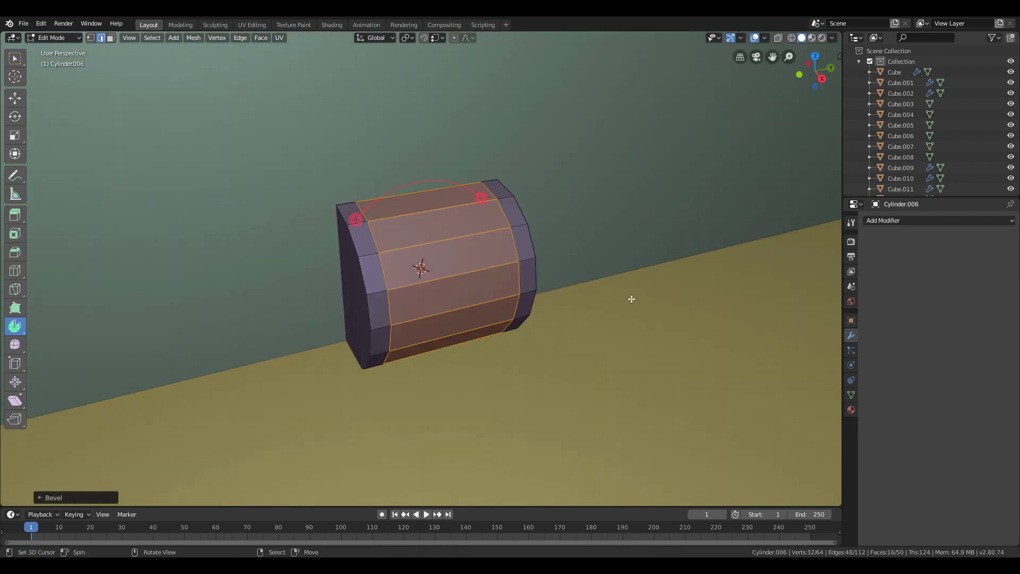
Select the face rings at both ends of the cylinder and extrude them outward into raised collars
{"action": "left_click", "coordinate": [111, 39]}
{"action": "left_click", "coordinate": [378, 310], "text": "alt"}
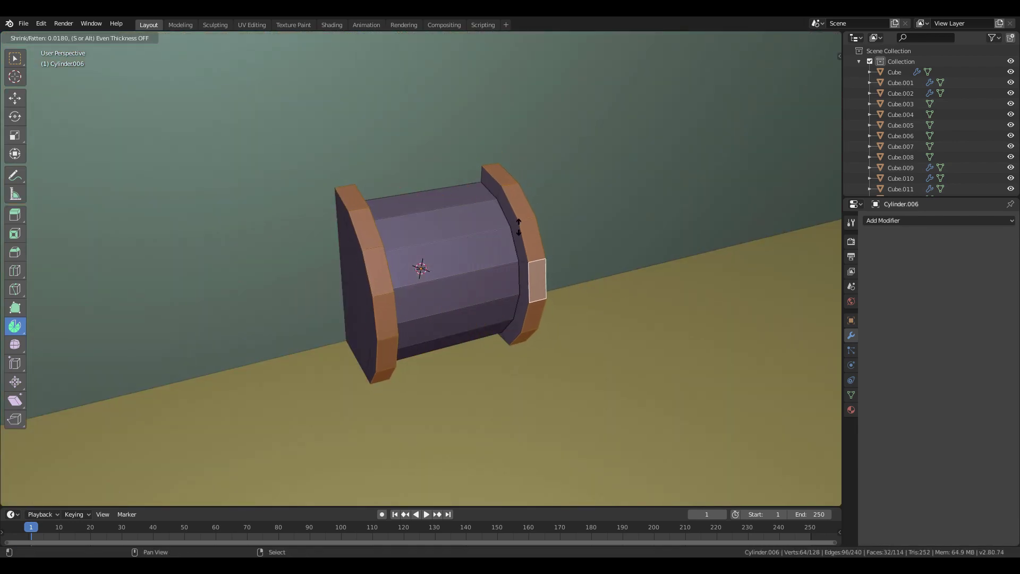
{"action": "left_click", "coordinate": [552, 270]}
Add an Array modifier to the collared pipe section
{"action": "middle_click_drag", "start_coordinate": [551, 269], "coordinate": [451, 292]}
{"action": "left_click", "coordinate": [939, 220]}
{"action": "left_click", "coordinate": [828, 254]}
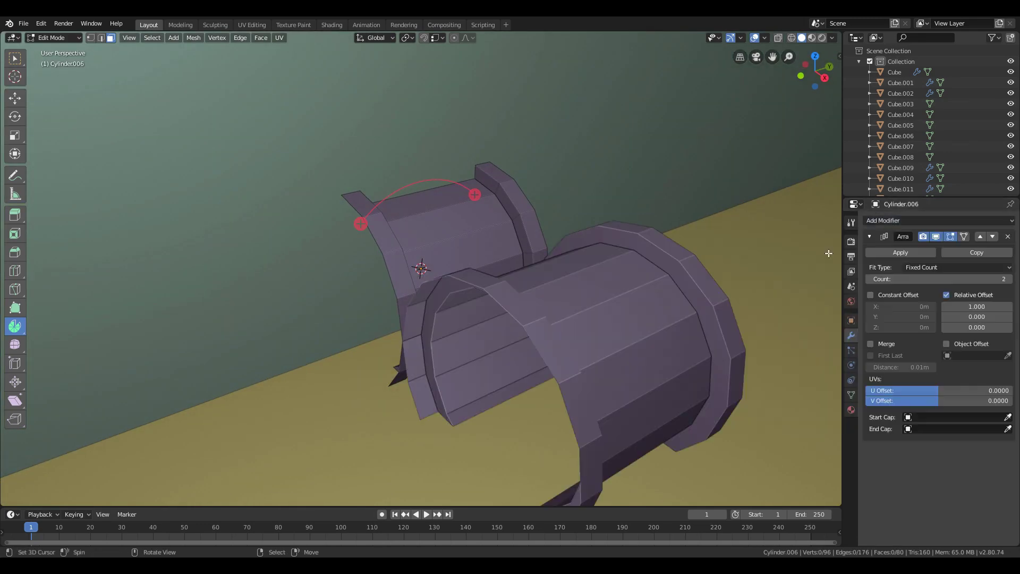
Set the pipe section's array relative offset to X 0 and Y 1, and reposition the pipe along the platform wall
{"action": "key", "text": "Return"}
{"action": "key", "text": "BackSpace"}
{"action": "key", "text": "Tab"}
{"action": "scroll", "coordinate": [677, 304], "scroll_direction": "down", "scroll_amount": 8}
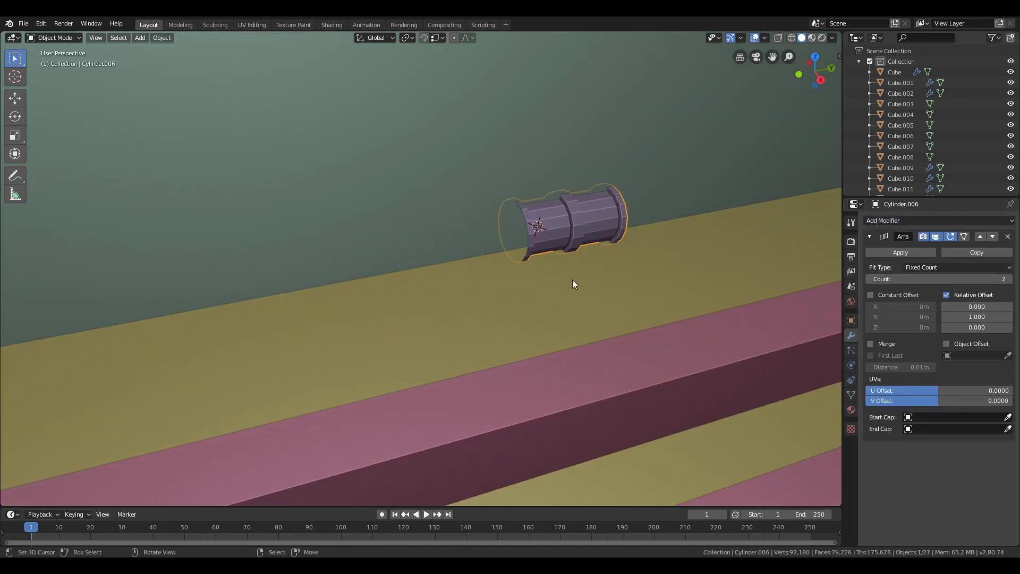
{"action": "key", "text": "g"}
{"action": "left_click", "coordinate": [204, 408]}
Add an Edge Split modifier to the pipe and move it to the far end of the platform wall
{"action": "left_click", "coordinate": [939, 220]}
{"action": "left_click", "coordinate": [802, 296]}
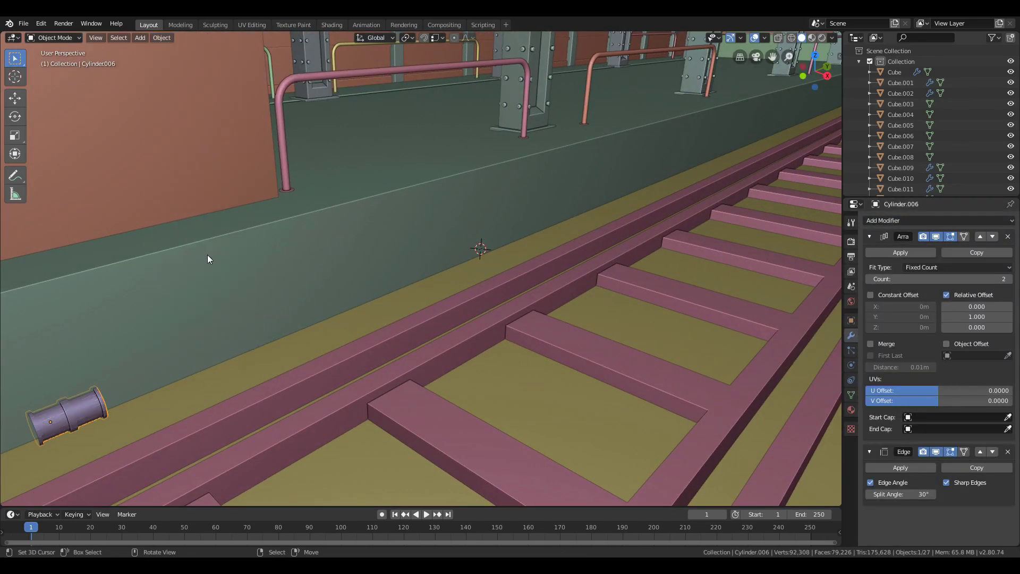
{"action": "middle_click_drag", "start_coordinate": [535, 338], "coordinate": [404, 303]}
{"action": "key", "text": "g"}
{"action": "left_click", "coordinate": [278, 273]}
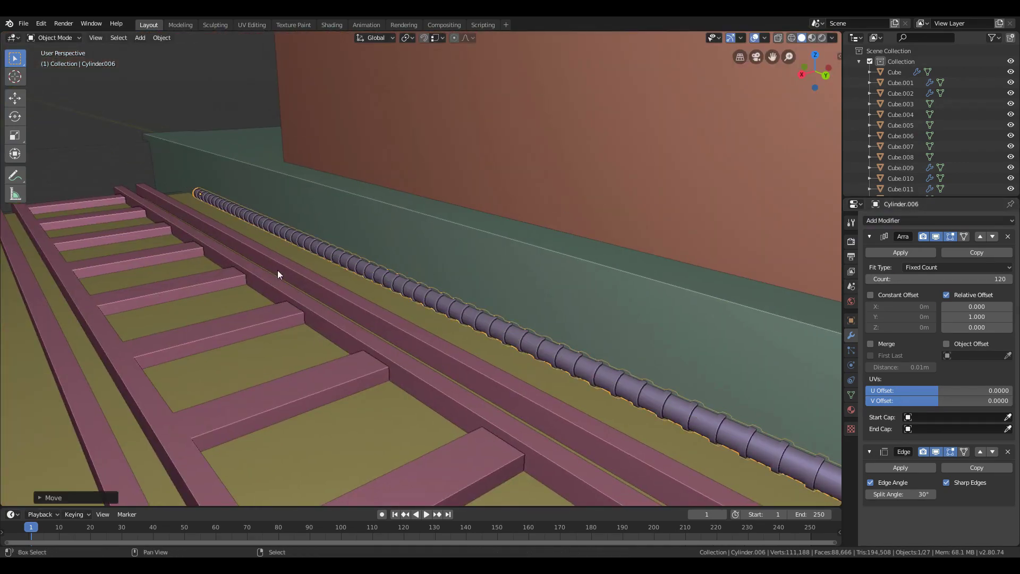
Raise the trackside pipe's array count to 299
{"action": "middle_click_drag", "start_coordinate": [278, 273], "coordinate": [478, 266]}
{"action": "left_click_drag", "start_coordinate": [935, 279], "coordinate": [957, 279]}
{"action": "middle_click_drag", "start_coordinate": [585, 345], "coordinate": [435, 318]}
Duplicate the trackside pipe and place the copy up beneath the ceiling beside the pillars
{"action": "key", "text": "shift+d"}
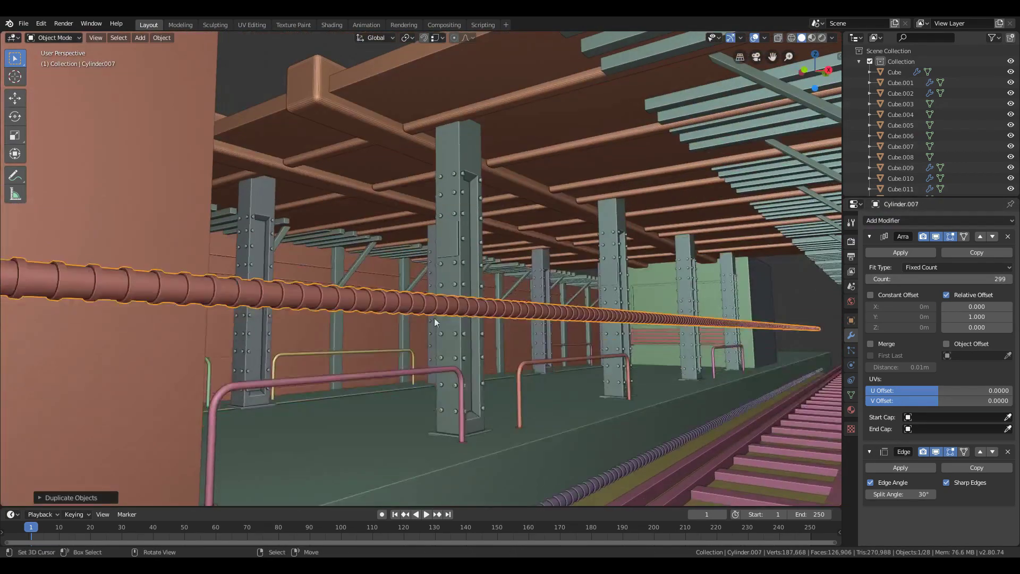
{"action": "scroll", "coordinate": [540, 294], "scroll_direction": "up", "scroll_amount": 3}
{"action": "key", "text": "x"}
{"action": "left_click", "coordinate": [584, 273]}
Scale up the ceiling pipe's mesh to roughly double thickness and reduce its array count to 104
{"action": "key", "text": "Tab"}
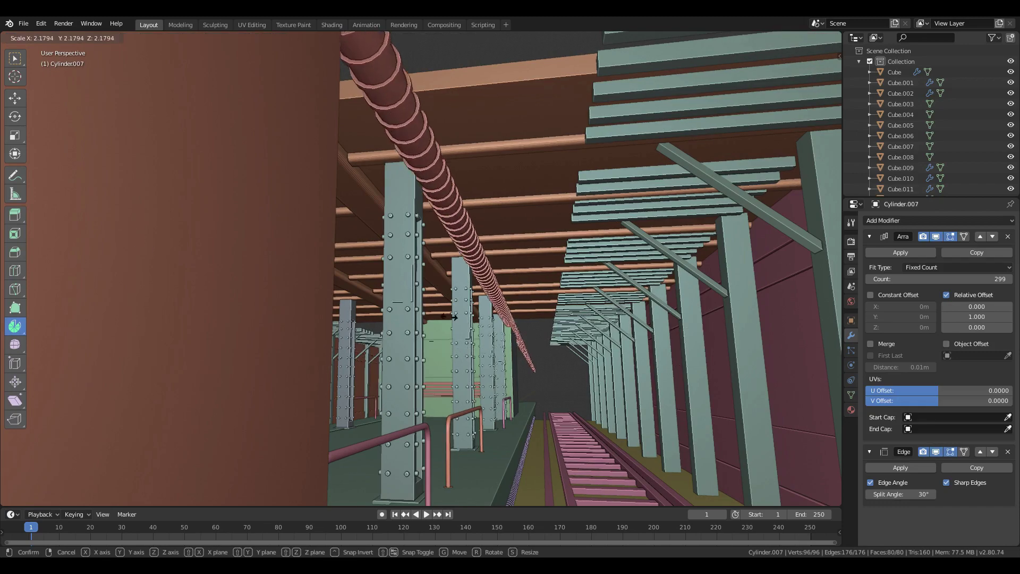
{"action": "left_click", "coordinate": [399, 438]}
{"action": "middle_click_drag", "start_coordinate": [400, 438], "coordinate": [744, 276]}
{"action": "key", "text": "Tab"}
{"action": "left_click", "coordinate": [632, 245]}
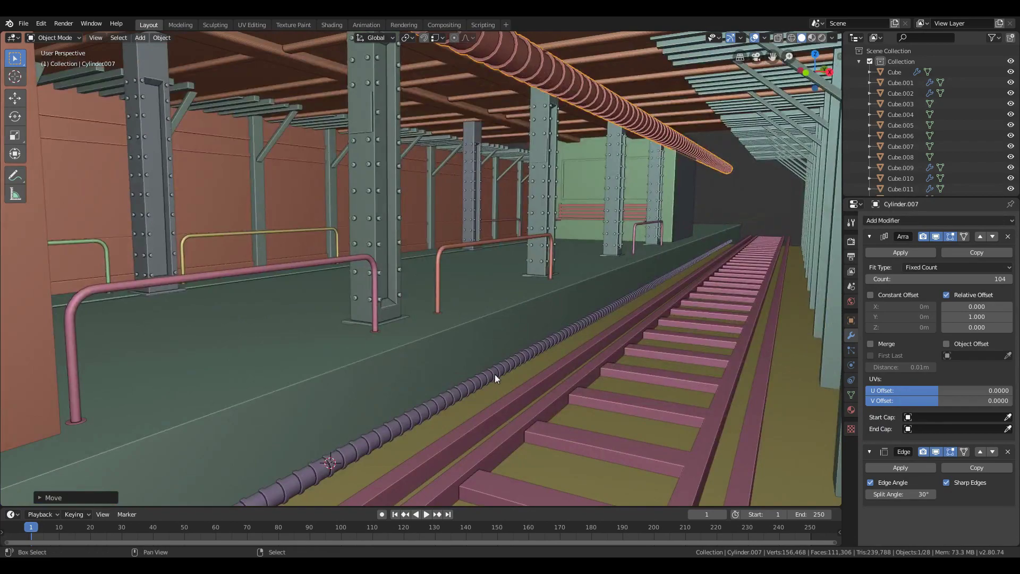
Duplicate the ceiling and trackside pipes and move the copies along X to the opposite side of the platform
{"action": "middle_click_drag", "start_coordinate": [496, 374], "coordinate": [694, 421]}
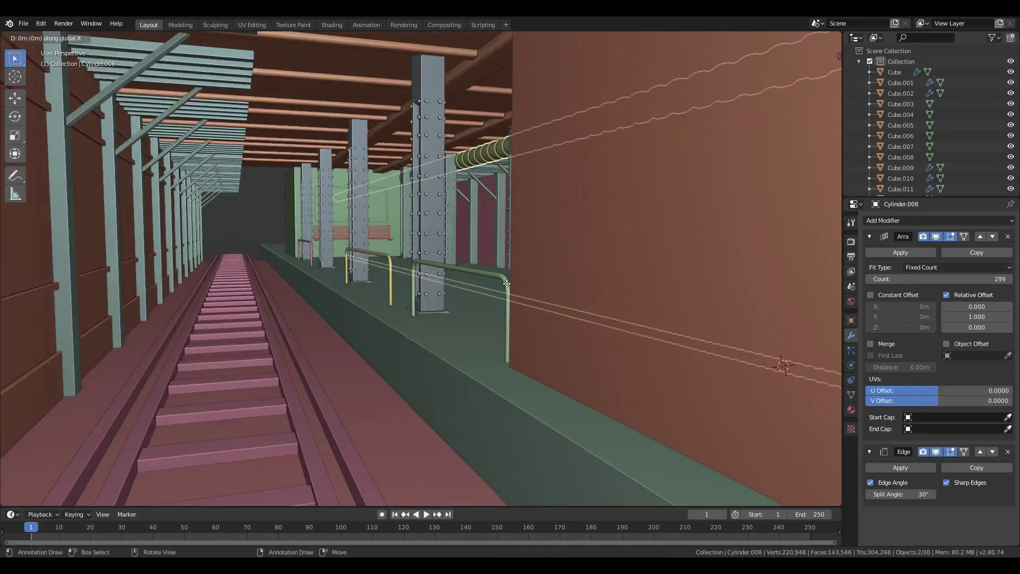
{"action": "key", "text": "g"}
{"action": "key", "text": "x"}
{"action": "key", "text": "shift+grave"}
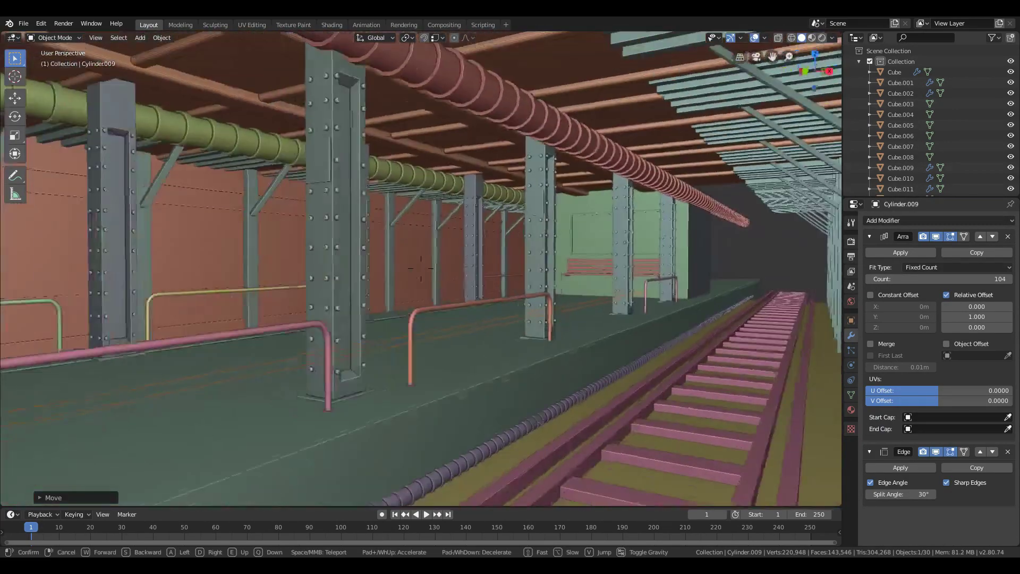
{"action": "key", "text": "a"}
{"action": "left_click", "coordinate": [421, 268]}
{"action": "key", "text": "alt+a"}
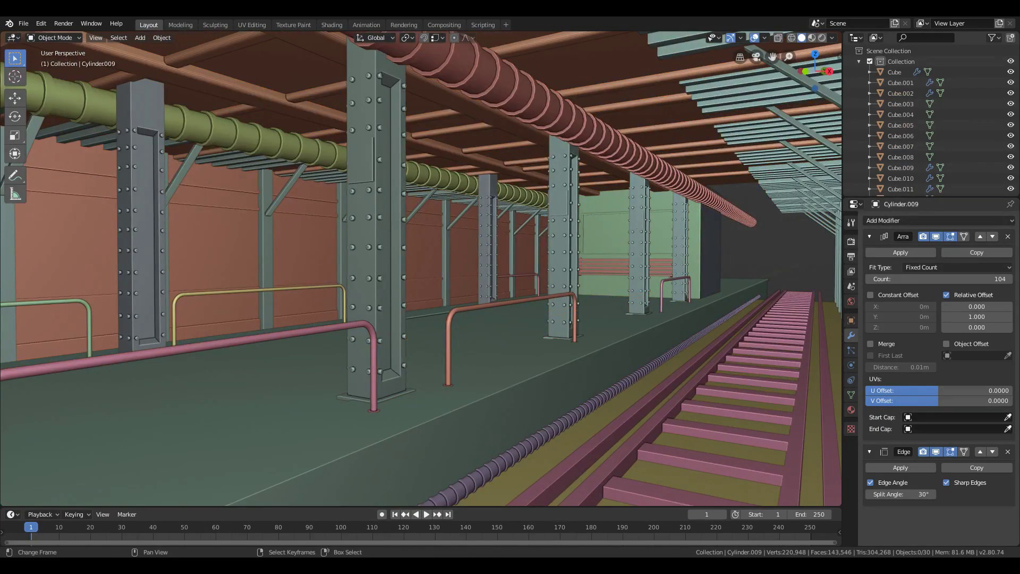
Add an Array modifier to the ceiling slab with a relative offset of X 0 and Y 1
{"action": "middle_click_drag", "start_coordinate": [511, 330], "coordinate": [483, 268]}
{"action": "right_click", "coordinate": [483, 269]}
{"action": "key", "text": "g"}
{"action": "key", "text": "y"}
{"action": "left_click", "coordinate": [392, 276]}
{"action": "left_click", "coordinate": [939, 220]}
{"action": "left_click", "coordinate": [804, 252]}
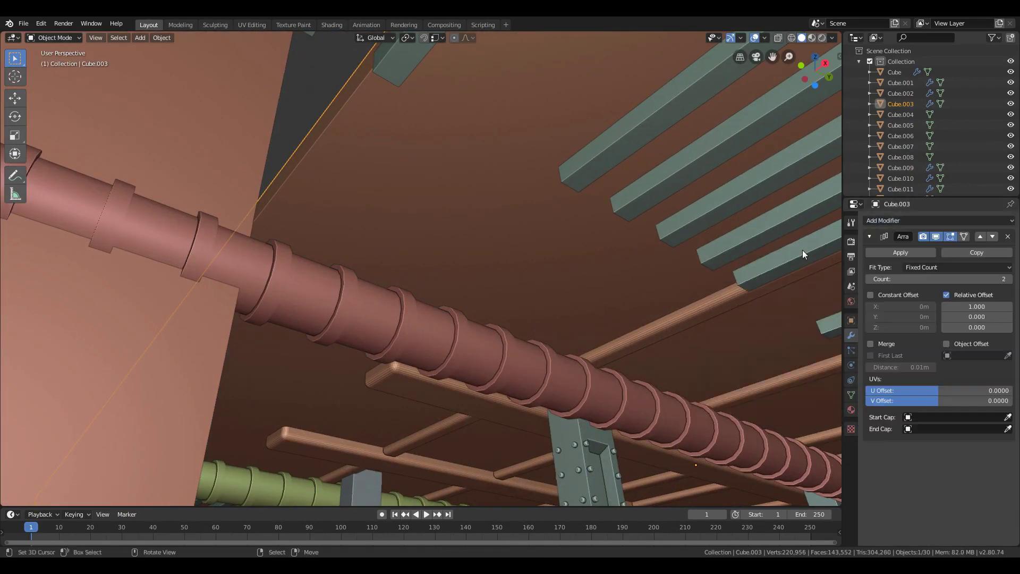
{"action": "left_click", "coordinate": [972, 309]}
{"action": "type", "text": "0"}
{"action": "key", "text": "Tab"}
{"action": "type", "text": "1"}
{"action": "key", "text": "Return"}
{"action": "middle_click_drag", "start_coordinate": [447, 172], "coordinate": [396, 274]}
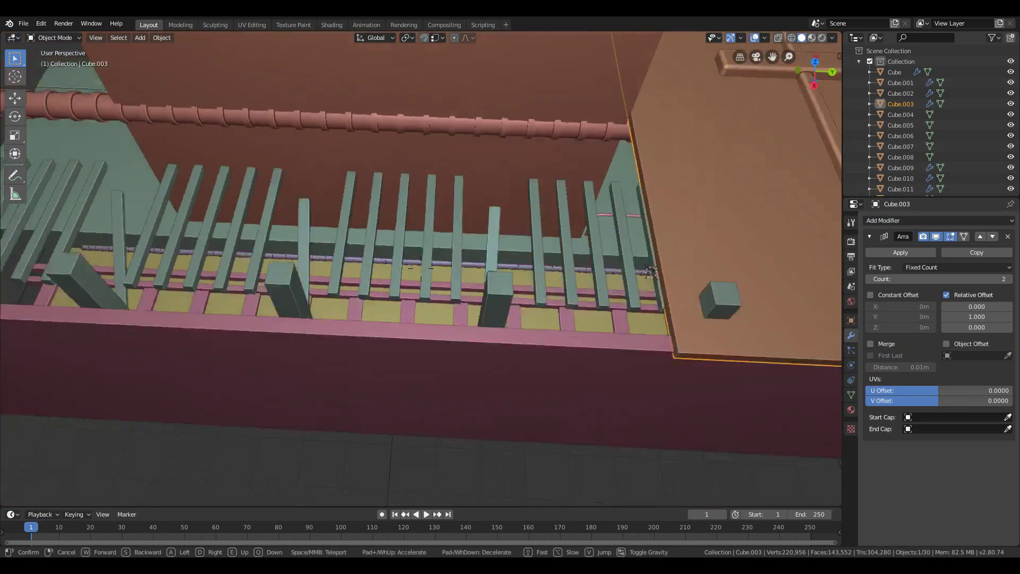
Add a cube above the uncovered track beside the staircase and stretch it along Y into a long beam
{"action": "key", "text": "shift+a"}
{"action": "left_click", "coordinate": [442, 290]}
{"action": "key", "text": "s"}
{"action": "key", "text": "x"}
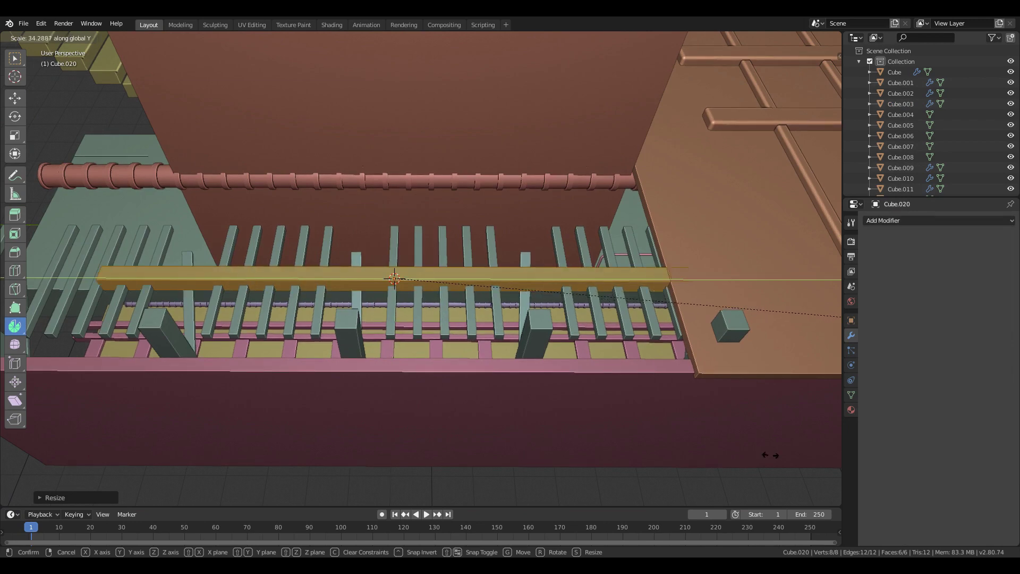
{"action": "left_click", "coordinate": [771, 455]}
Move the new beam along Y and widen it along X into a roof slab covering the track
{"action": "key", "text": "g"}
{"action": "key", "text": "y"}
{"action": "left_click", "coordinate": [695, 390]}
{"action": "key", "text": "s"}
{"action": "key", "text": "x"}
{"action": "left_click", "coordinate": [237, 244]}
In a top wireframe view, adjust the roof slab's end faces to span from the existing ceiling to the station's end
{"action": "middle_click_drag", "start_coordinate": [416, 237], "coordinate": [420, 269]}
{"action": "key", "text": "KP_7"}
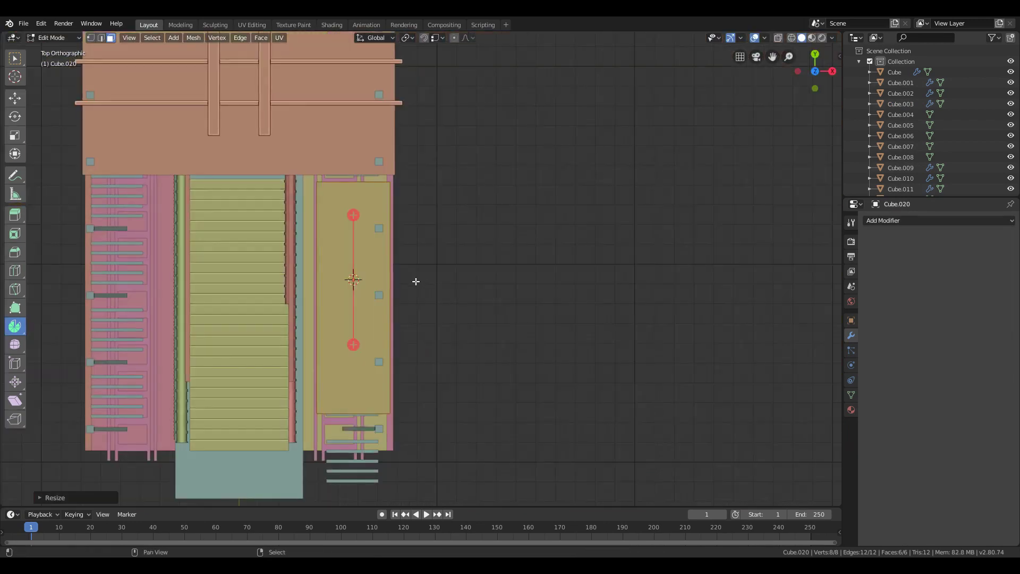
{"action": "key", "text": "shift+z"}
{"action": "key", "text": "KP_Decimal"}
{"action": "scroll", "coordinate": [554, 260], "scroll_direction": "up", "scroll_amount": 1}
{"action": "left_click", "coordinate": [505, 476]}
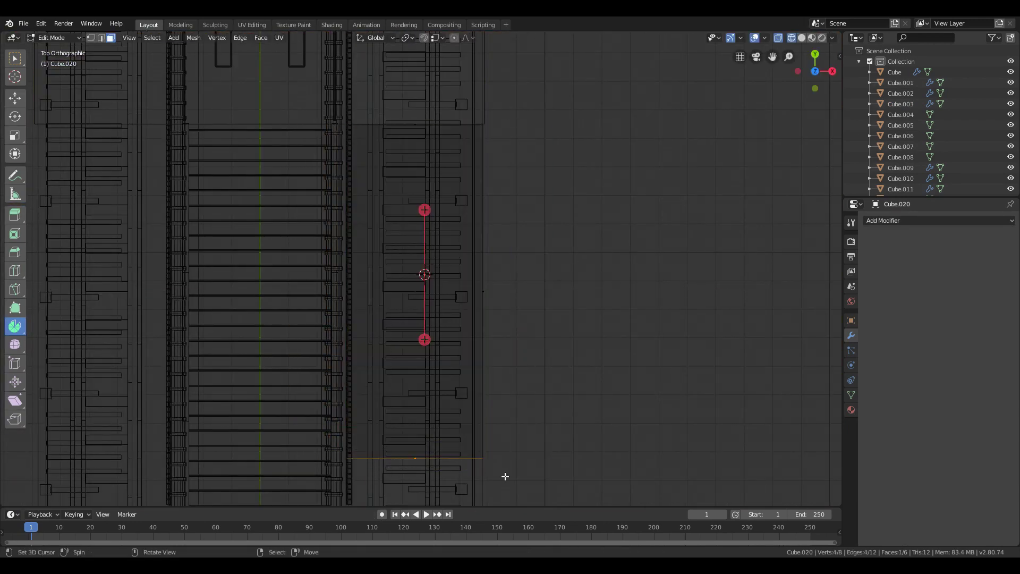
Duplicate the whole roof slab within its mesh and move the copy along X over the opposite track
{"action": "key", "text": "a"}
{"action": "key", "text": "shift+d"}
{"action": "key", "text": "x"}
{"action": "left_click", "coordinate": [432, 358]}
{"action": "key", "text": "shift+z"}
Select the inner side face of the first roof slab and move it against the staircase wall
{"action": "key", "text": "shift+grave"}
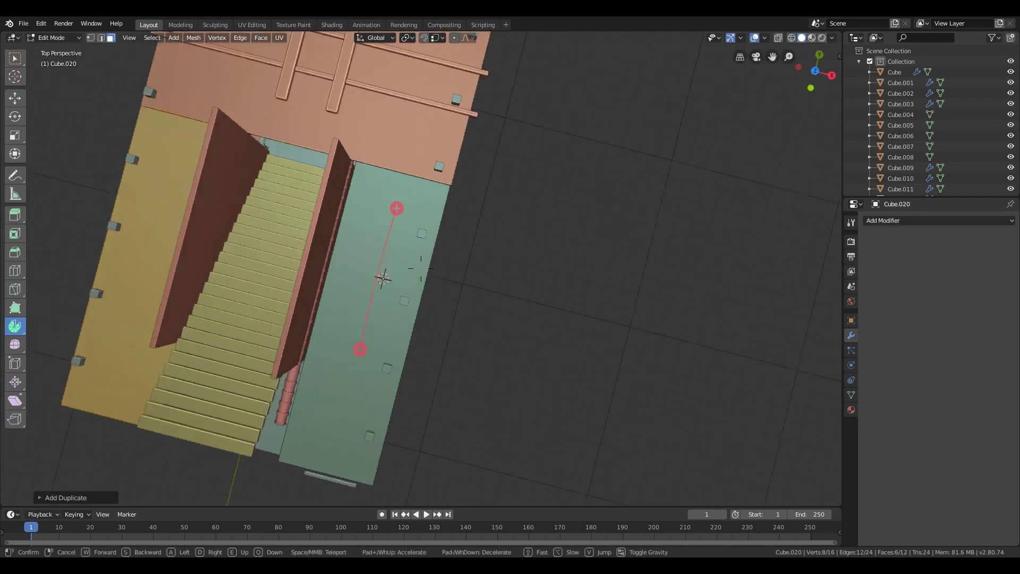
{"action": "key", "text": "w"}
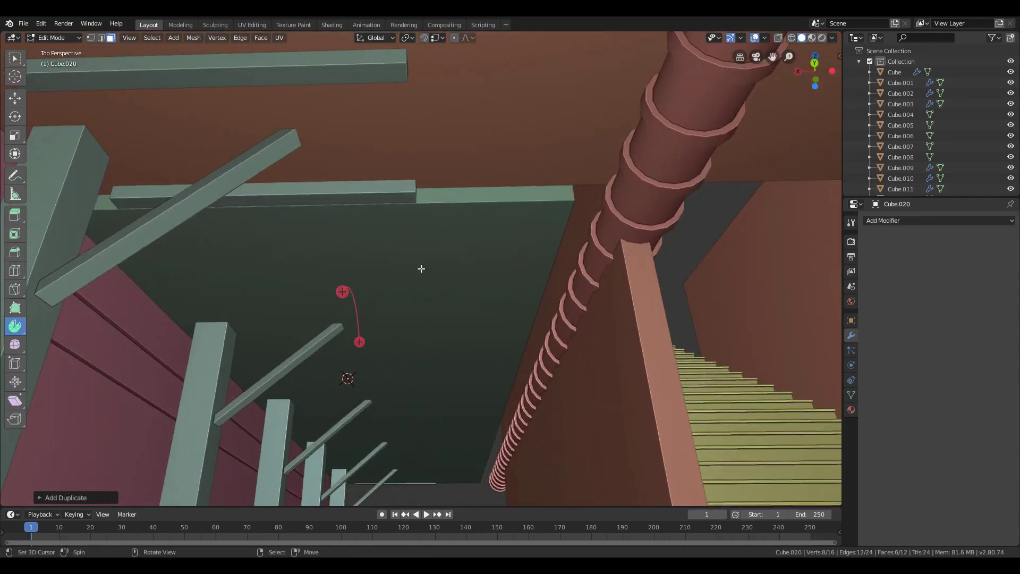
{"action": "left_click", "coordinate": [421, 268]}
{"action": "key", "text": "shift+z"}
{"action": "key", "text": "alt+a"}
{"action": "key", "text": "b"}
{"action": "left_click_drag", "start_coordinate": [453, 146], "coordinate": [566, 467]}
{"action": "key", "text": "shift+z"}
{"action": "key", "text": "shift+grave"}
{"action": "key", "text": "w"}
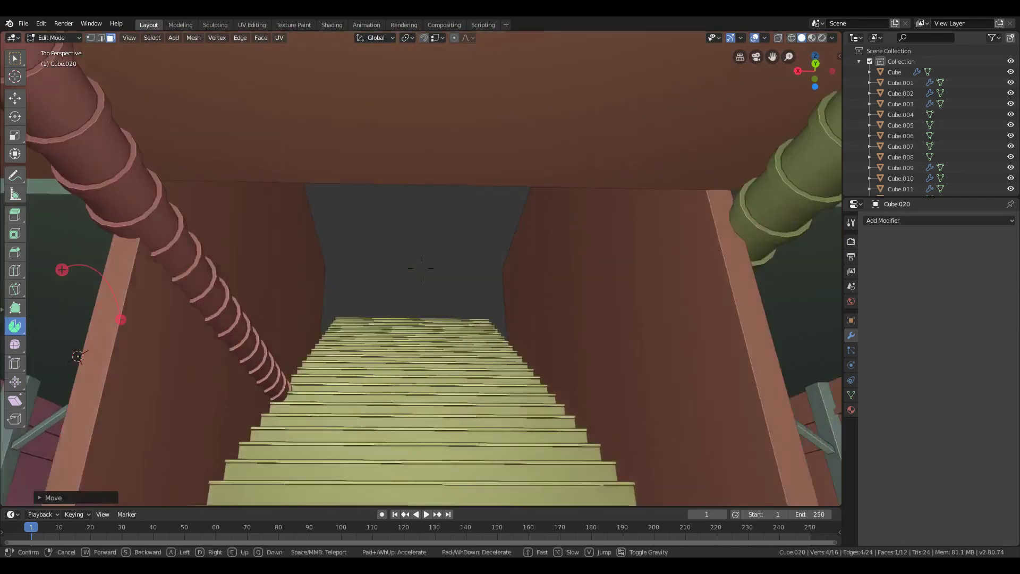
Select the inner side face of the opposite roof slab, move it against the other staircase wall, and finish mesh editing
{"action": "left_click", "coordinate": [421, 268]}
{"action": "key", "text": "shift+z"}
{"action": "key", "text": "alt+a"}
{"action": "key", "text": "shift+z"}
{"action": "key", "text": "shift+grave"}
{"action": "left_click", "coordinate": [421, 268]}
{"action": "key", "text": "shift+z"}
{"action": "key", "text": "g"}
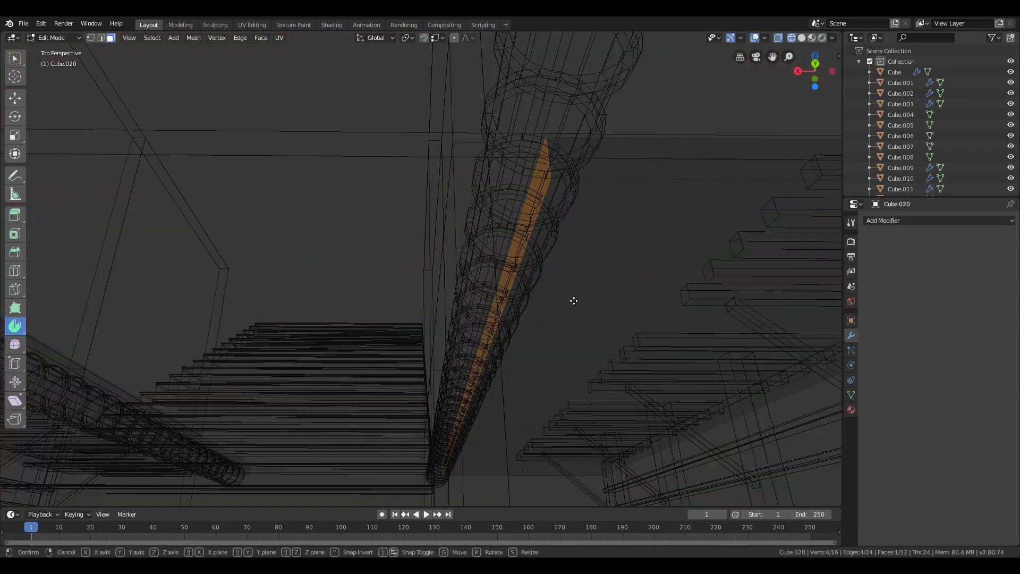
{"action": "left_click", "coordinate": [469, 301]}
{"action": "key", "text": "shift+z"}
{"action": "key", "text": "shift+grave"}
{"action": "left_click", "coordinate": [421, 269]}
{"action": "key", "text": "z"}
{"action": "key", "text": "shift+grave"}
{"action": "left_click", "coordinate": [421, 269]}
{"action": "key", "text": "z"}
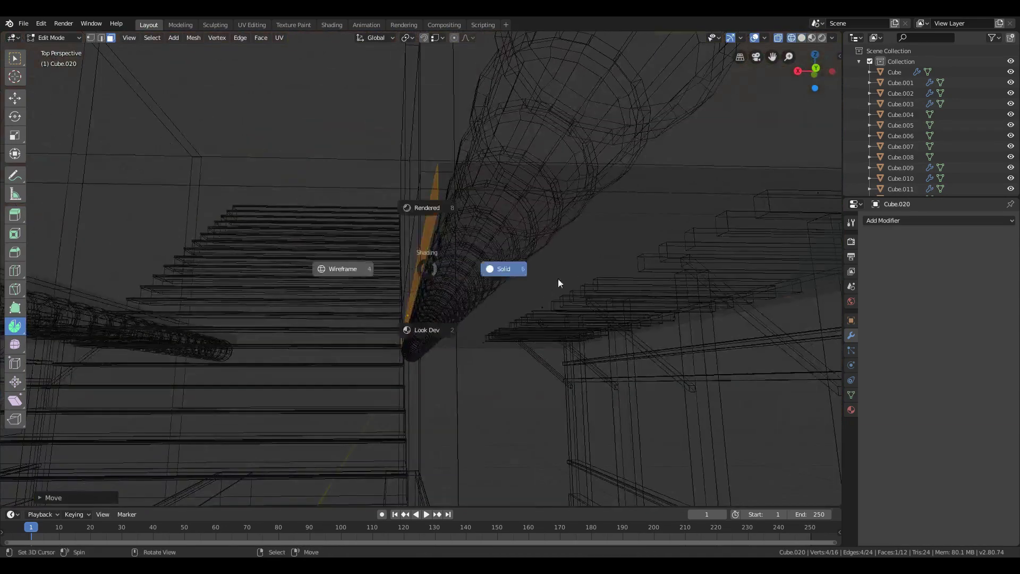
{"action": "key", "text": "Tab"}
Move the red ceiling pipe along X to adjust its spacing from the staircase wall
{"action": "key", "text": "shift+grave"}
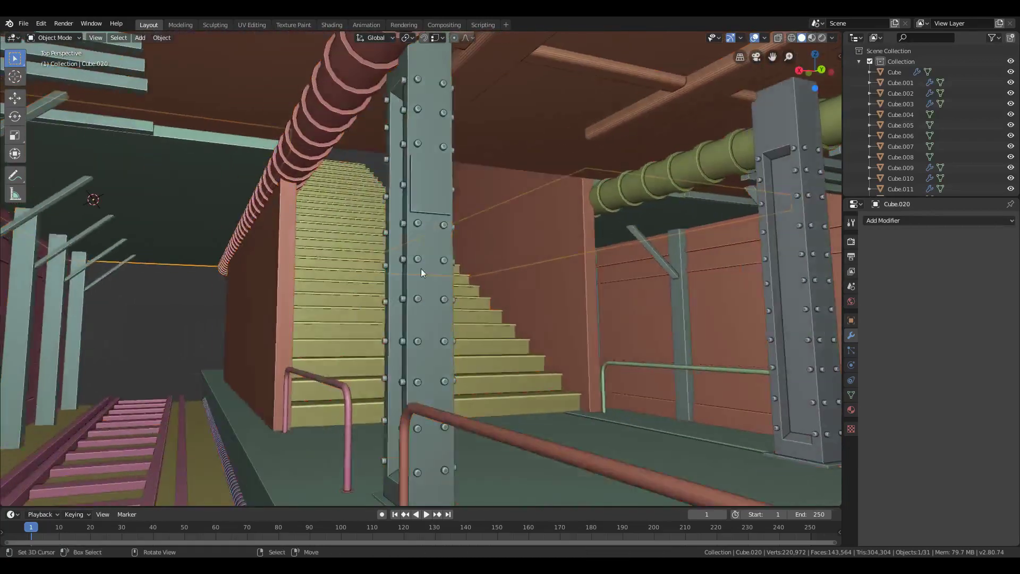
{"action": "left_click", "coordinate": [421, 268]}
{"action": "key", "text": "alt+a"}
{"action": "left_click", "coordinate": [319, 118]}
{"action": "key", "text": "g"}
{"action": "key", "text": "x"}
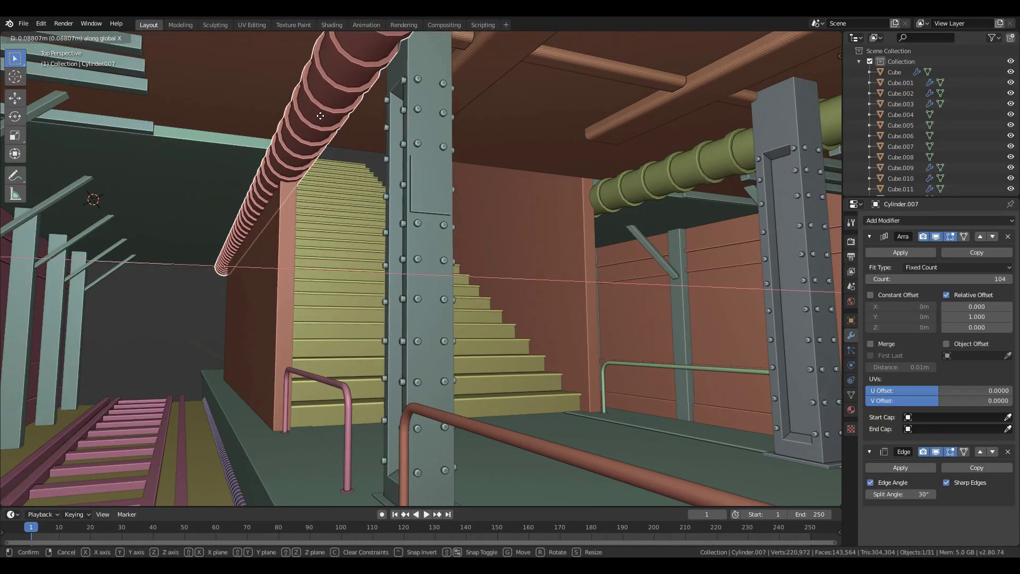
{"action": "left_click", "coordinate": [361, 95]}
Move the green ceiling pipe on the other side about -0.195 m along X
{"action": "key", "text": "shift+grave"}
{"action": "left_click", "coordinate": [421, 268]}
{"action": "left_click", "coordinate": [429, 231]}
{"action": "key", "text": "g"}
{"action": "key", "text": "x"}
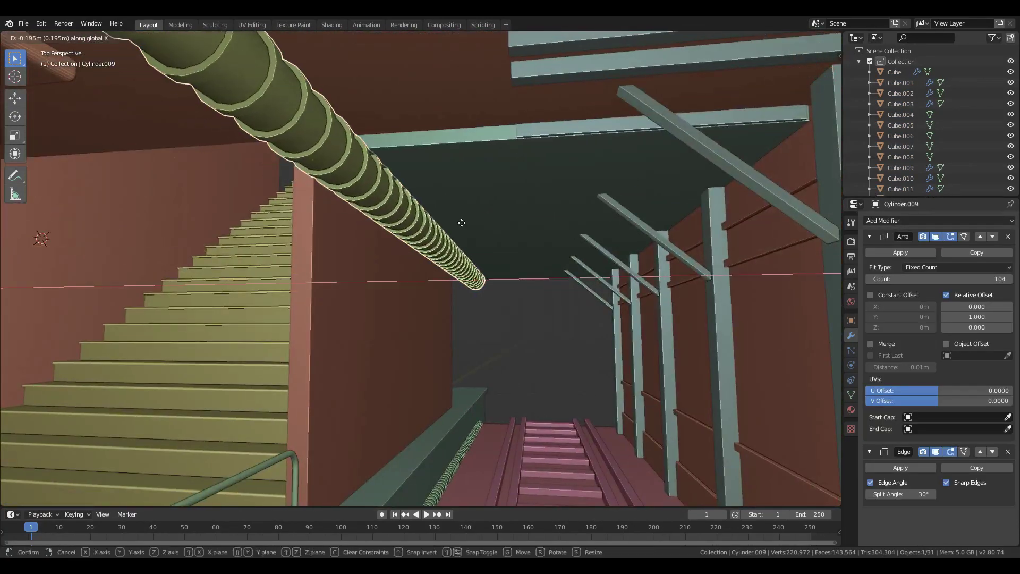
{"action": "left_click", "coordinate": [460, 221]}
Move the green trackside pipe along X to adjust its position beside the platform wall
{"action": "key", "text": "shift+grave"}
{"action": "left_click", "coordinate": [421, 268]}
{"action": "left_click", "coordinate": [449, 317]}
{"action": "key", "text": "g"}
{"action": "key", "text": "x"}
{"action": "left_click", "coordinate": [420, 361]}
Move the purple trackside pipe along X to adjust its position beside the platform wall
{"action": "key", "text": "shift+grave"}
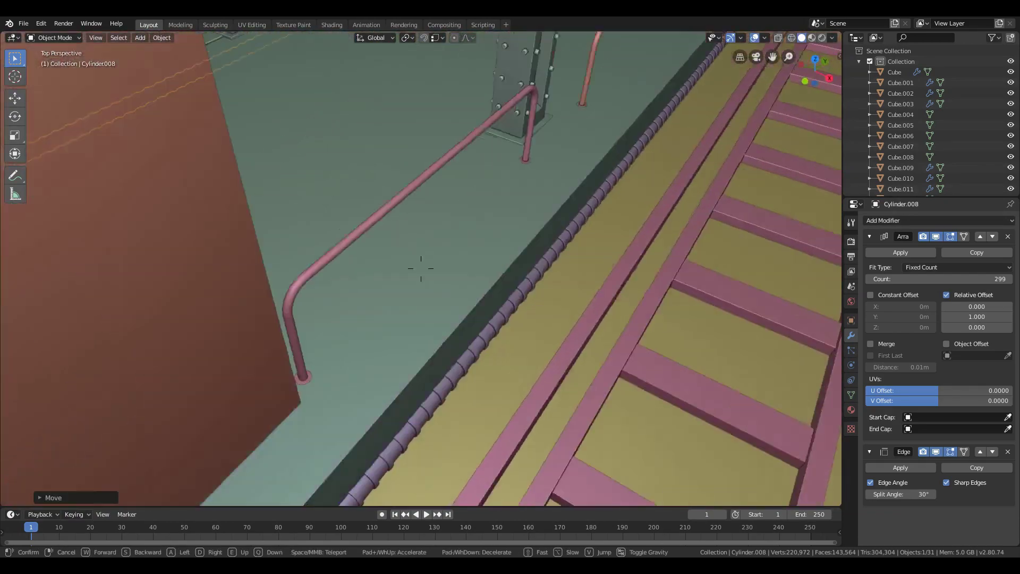
{"action": "left_click", "coordinate": [421, 269]}
{"action": "left_click", "coordinate": [430, 355]}
{"action": "key", "text": "g"}
{"action": "key", "text": "x"}
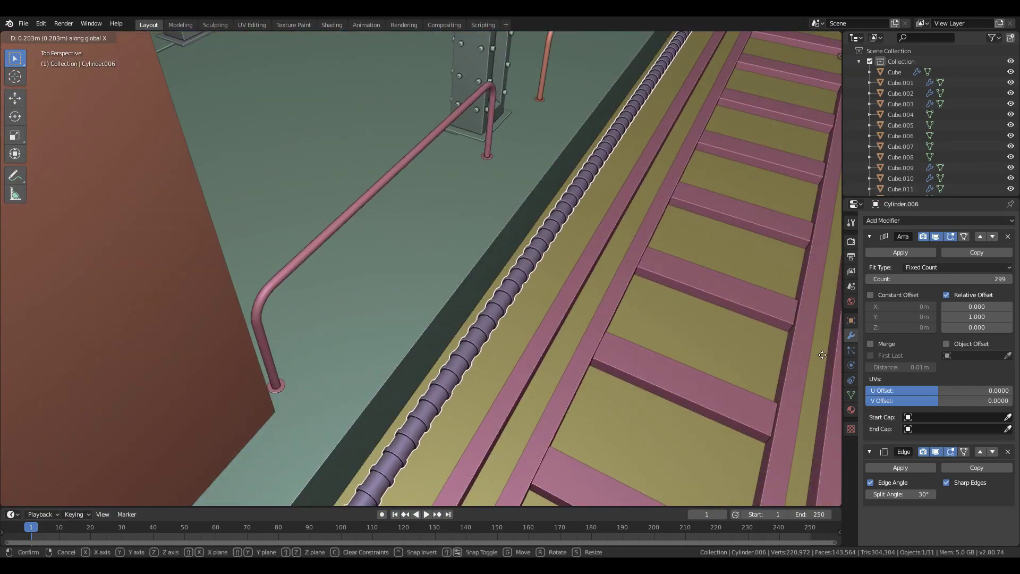
{"action": "left_click", "coordinate": [461, 353]}
Unwrap all faces of the platform floor mesh with Smart UV Project
{"action": "key", "text": "shift+grave"}
{"action": "key", "text": "s"}
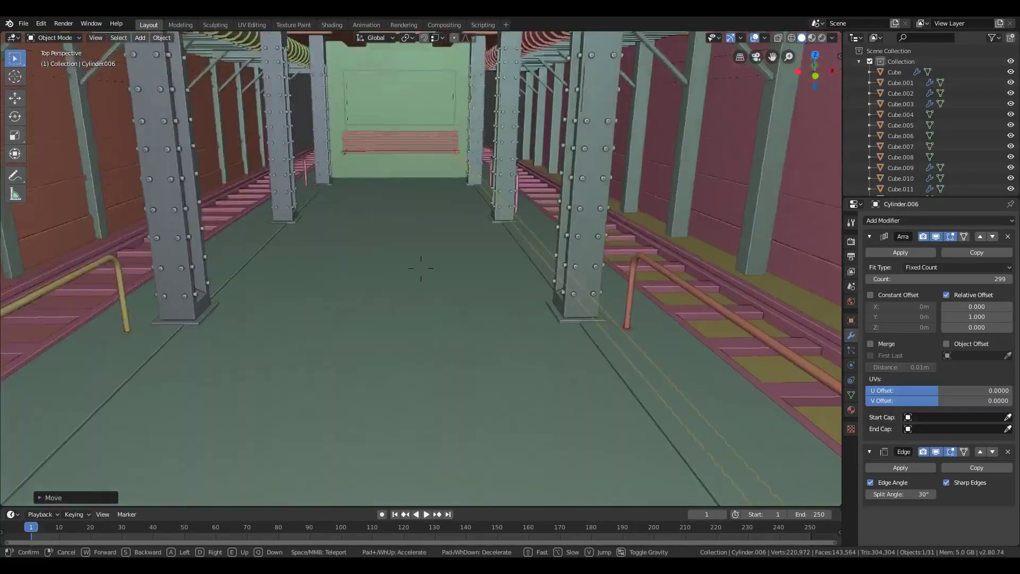
{"action": "key", "text": "s"}
{"action": "left_click", "coordinate": [421, 269]}
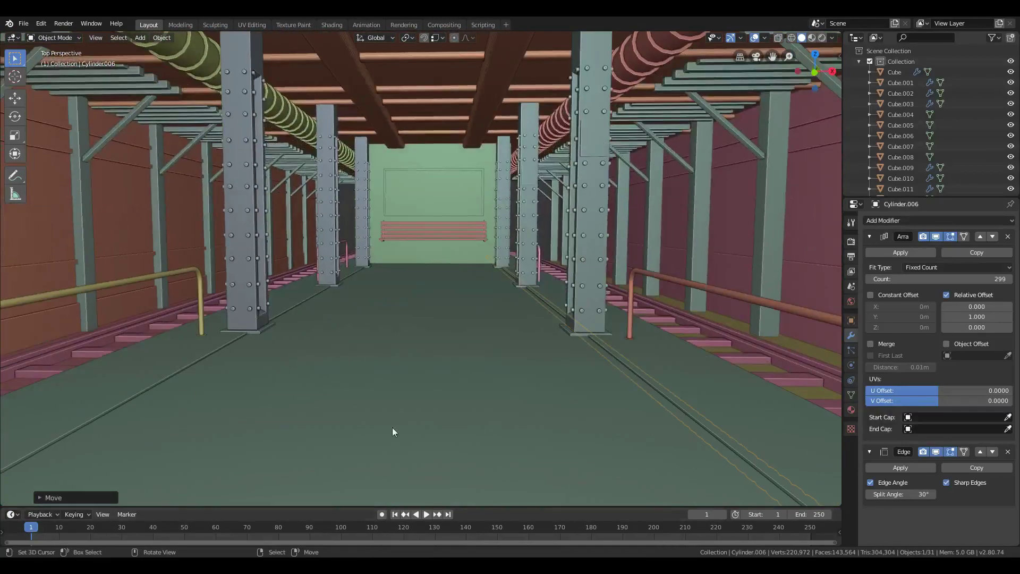
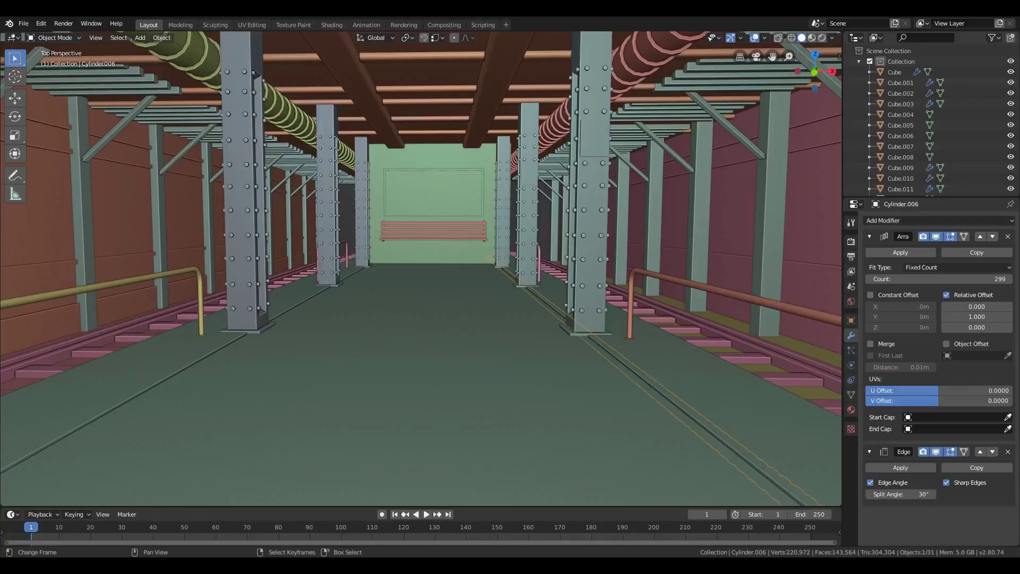
{"action": "left_click", "coordinate": [500, 383]}
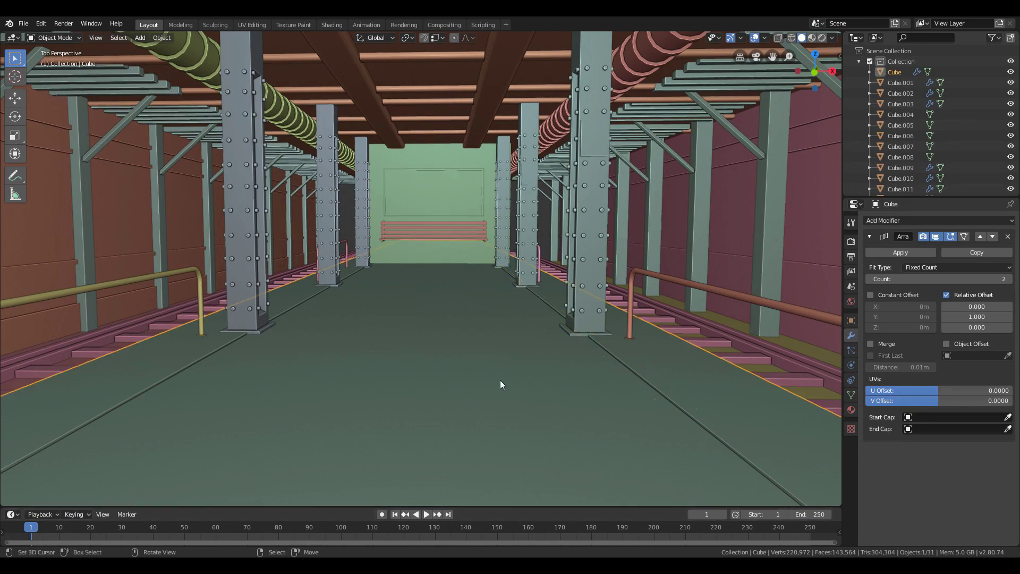
{"action": "key", "text": "Tab"}
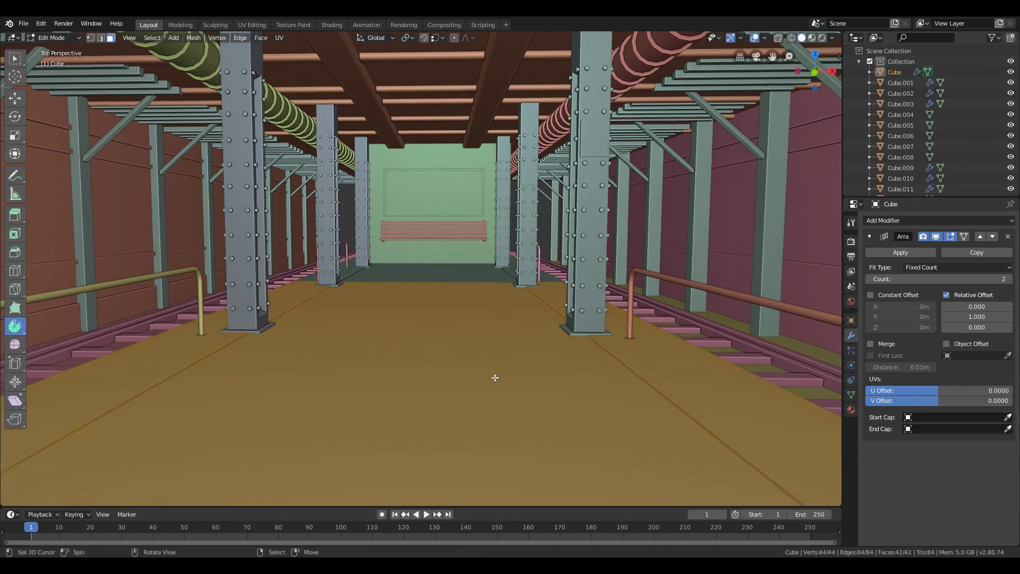
{"action": "key", "text": "u"}
{"action": "left_click", "coordinate": [495, 377]}
{"action": "left_click", "coordinate": [493, 463]}
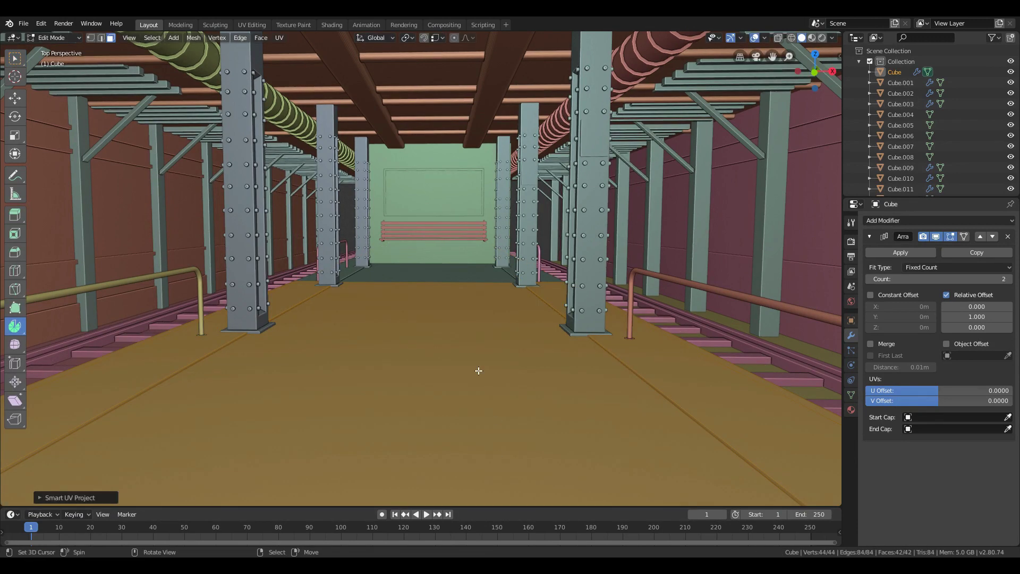
Deselect the platform's faces in a front wireframe view and create a new material for the platform
{"action": "key", "text": "z"}
{"action": "left_click", "coordinate": [423, 354]}
{"action": "key", "text": "KP_1"}
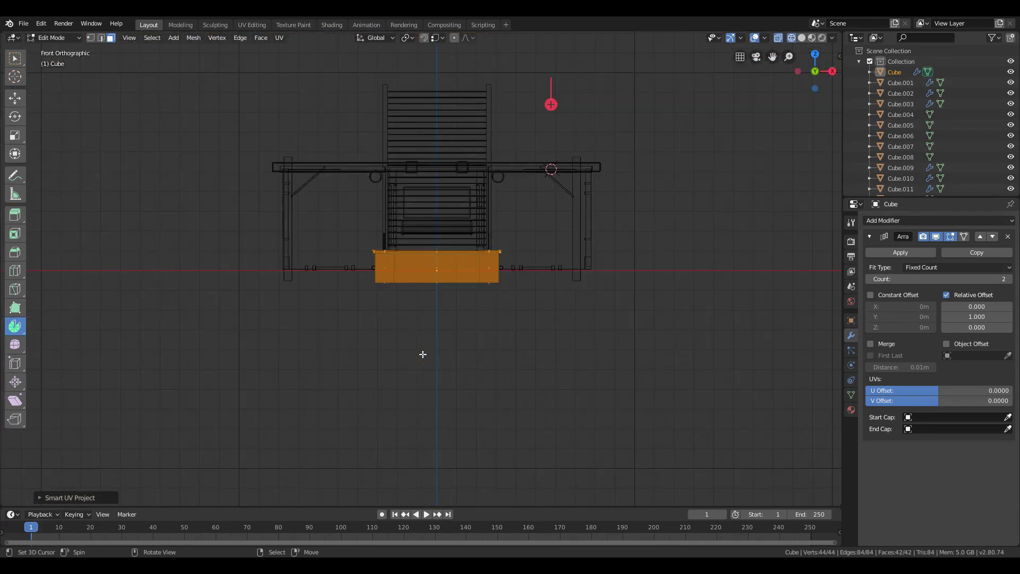
{"action": "scroll", "coordinate": [423, 353], "scroll_direction": "up", "scroll_amount": 5}
{"action": "scroll", "coordinate": [449, 279], "scroll_direction": "up", "scroll_amount": 1}
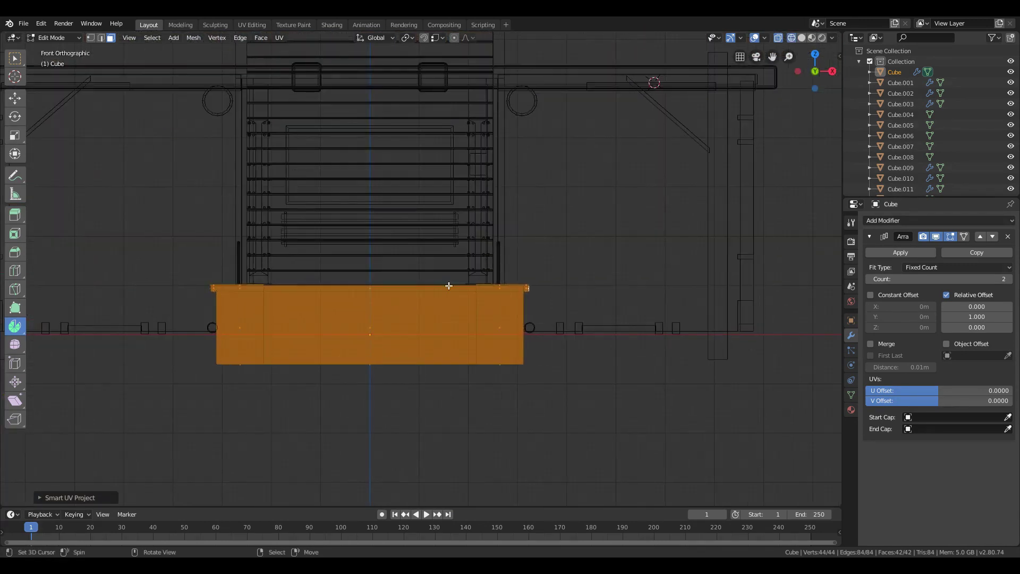
{"action": "key", "text": "alt+a"}
{"action": "left_click", "coordinate": [851, 410]}
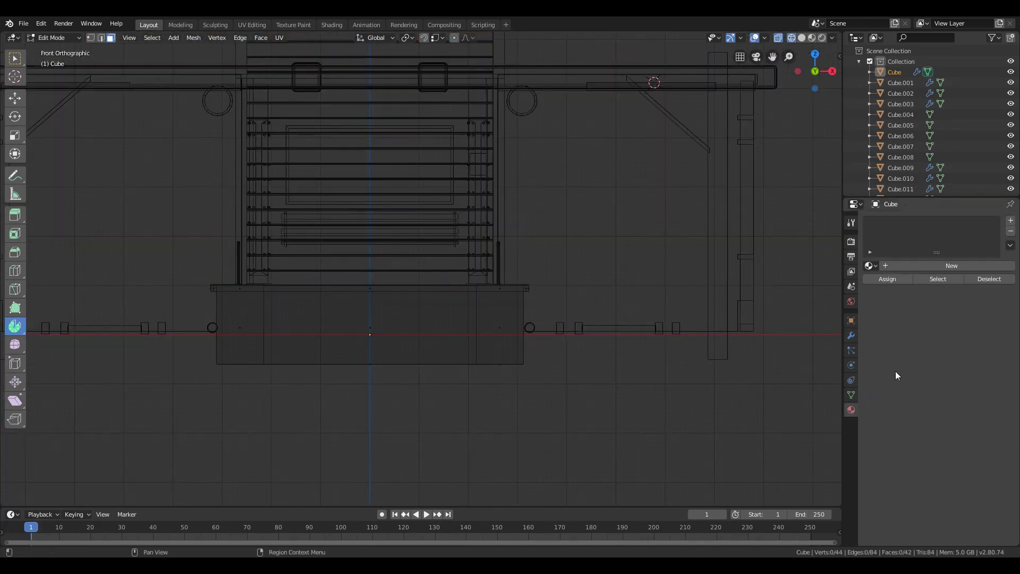
{"action": "left_click", "coordinate": [951, 267]}
Select the faces of the platform's two raised edge strips and assign them a second new material
{"action": "key", "text": "b"}
{"action": "left_click_drag", "start_coordinate": [317, 265], "coordinate": [234, 295]}
{"action": "key", "text": "b"}
{"action": "left_click_drag", "start_coordinate": [584, 261], "coordinate": [457, 297]}
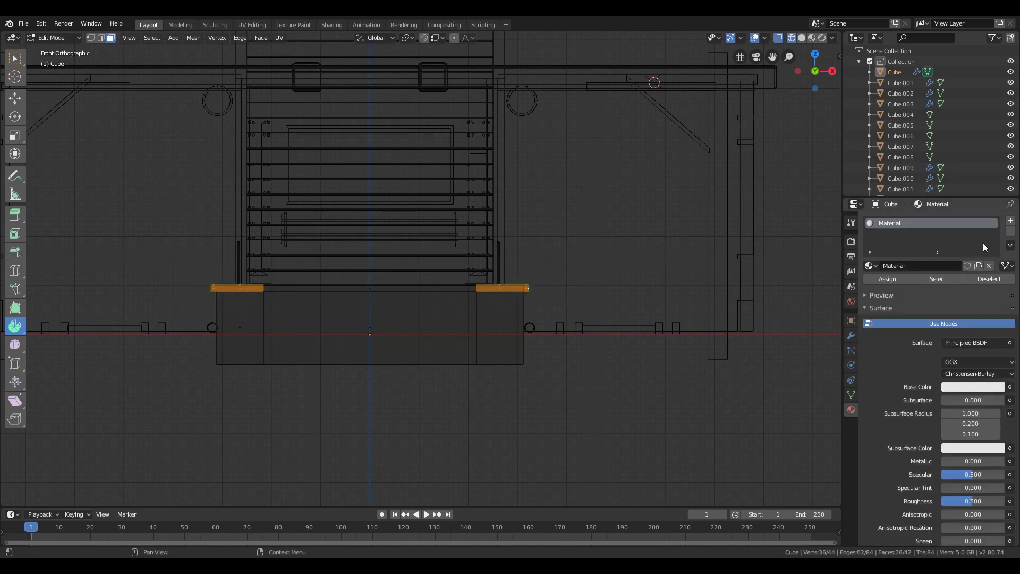
{"action": "left_click", "coordinate": [1012, 221]}
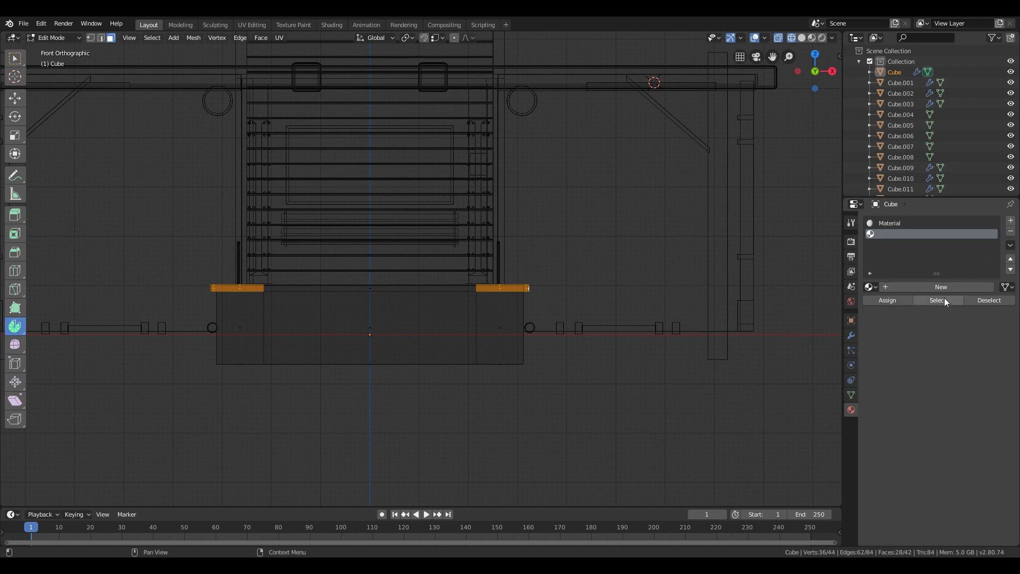
{"action": "left_click", "coordinate": [939, 287]}
{"action": "left_click", "coordinate": [888, 300]}
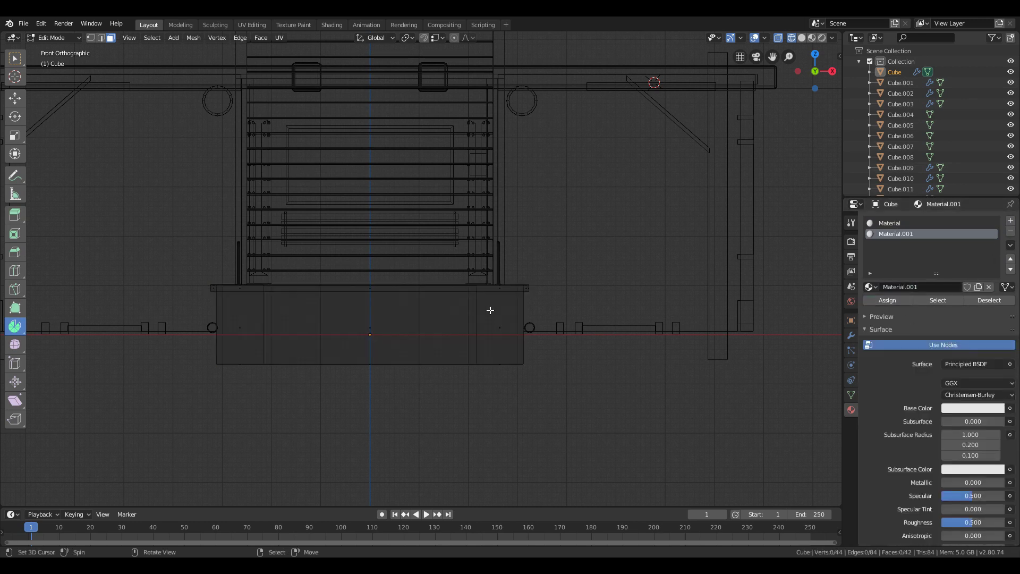
Select the faces of the platform's lower body, assign them a third new material, and return to Object Mode
{"action": "left_click_drag", "start_coordinate": [571, 291], "coordinate": [115, 472]}
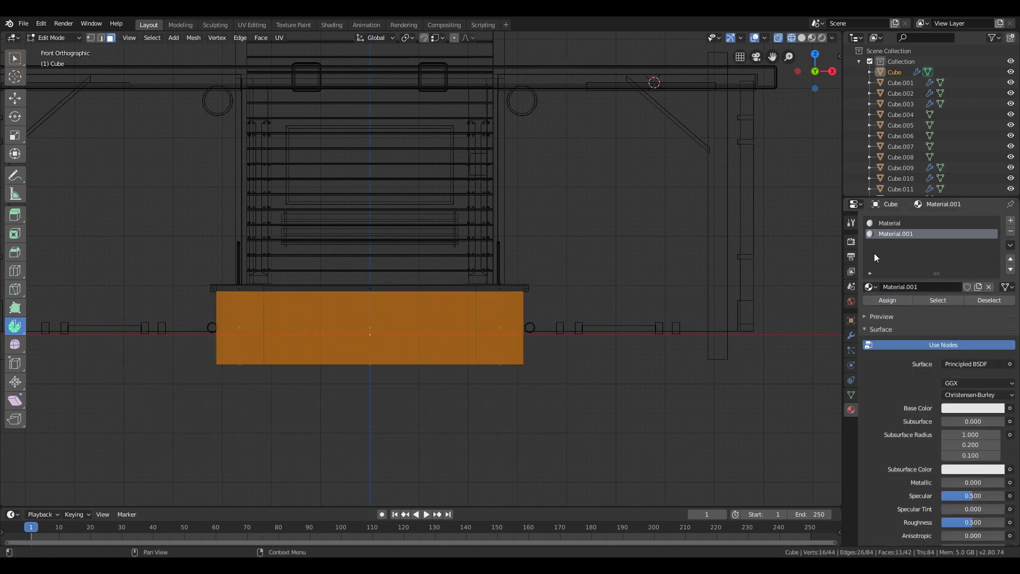
{"action": "left_click", "coordinate": [1012, 222]}
{"action": "left_click", "coordinate": [929, 288]}
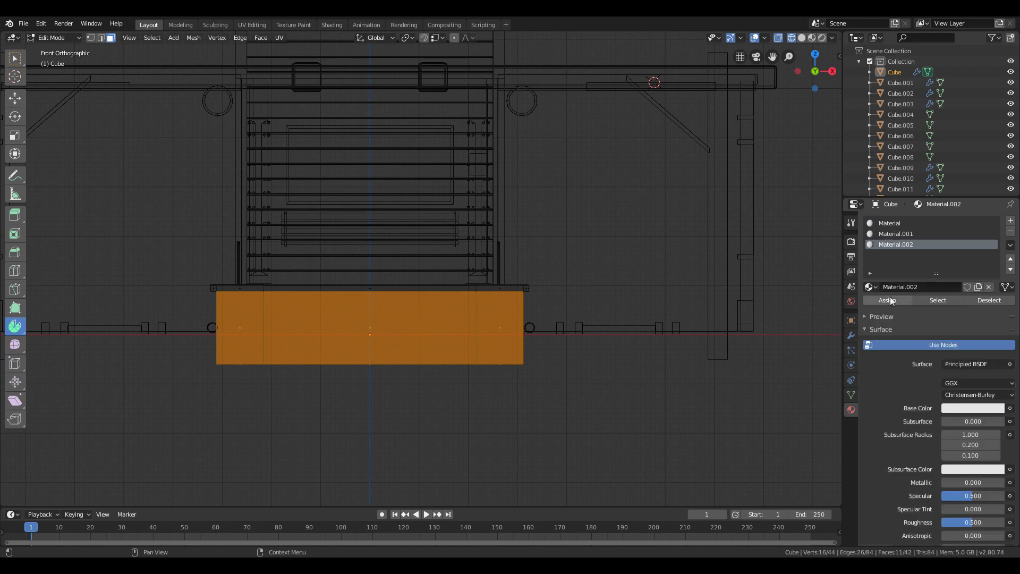
{"action": "left_click", "coordinate": [897, 223]}
{"action": "key", "text": "Tab"}
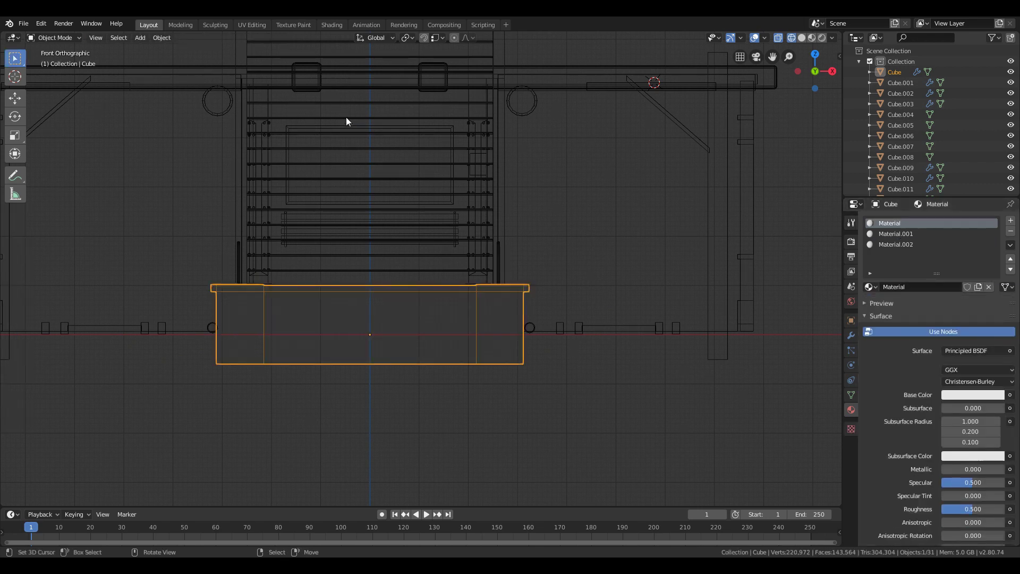
Switch to the Shading workspace and view the platform floor between the pillars from above
{"action": "left_click", "coordinate": [331, 25]}
{"action": "key", "text": "z"}
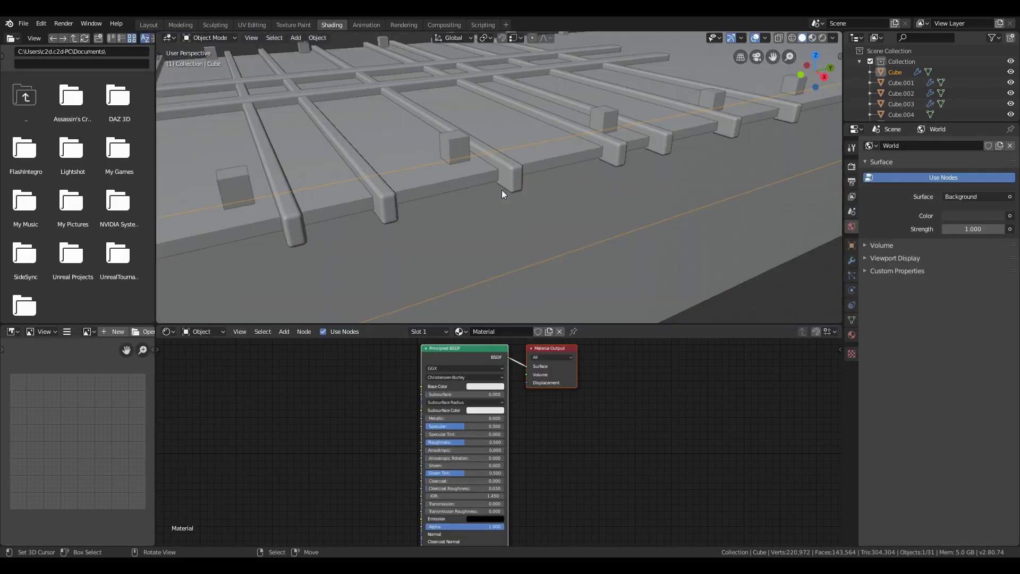
{"action": "key", "text": "shift+grave"}
{"action": "key", "text": "w"}
{"action": "key", "text": "s"}
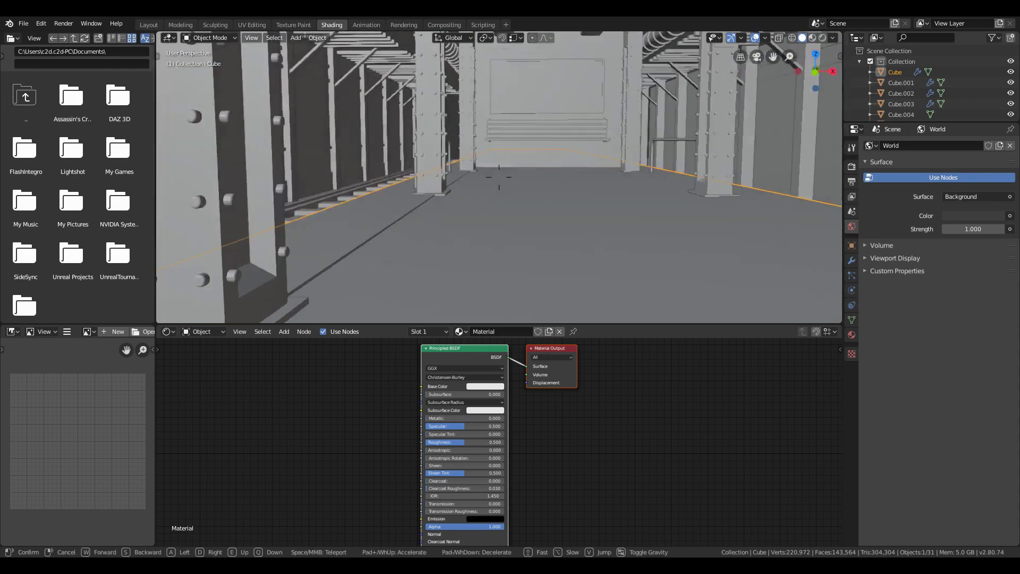
{"action": "left_click", "coordinate": [466, 240]}
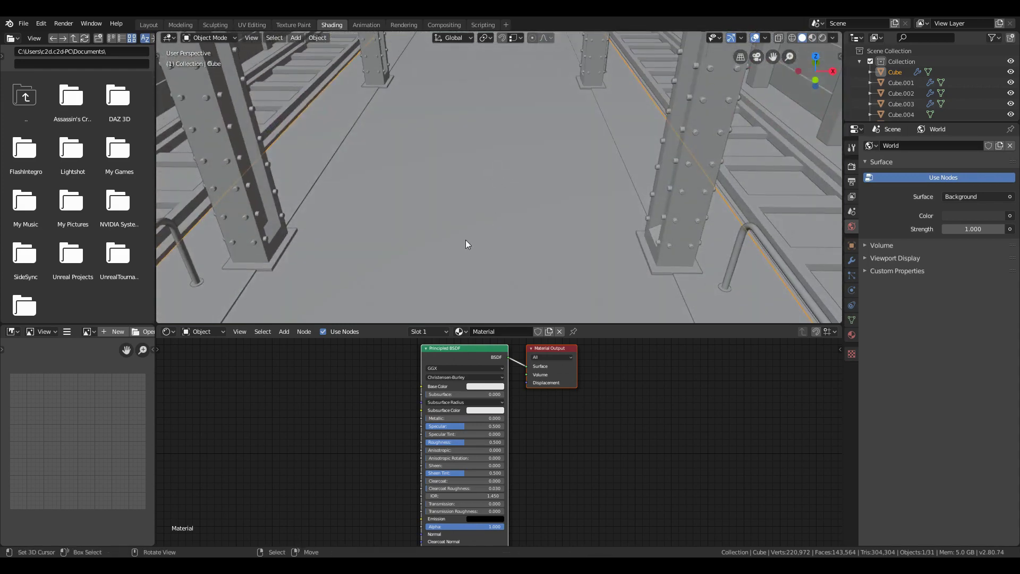
{"action": "key", "text": "g"}
{"action": "right_click", "coordinate": [503, 212]}
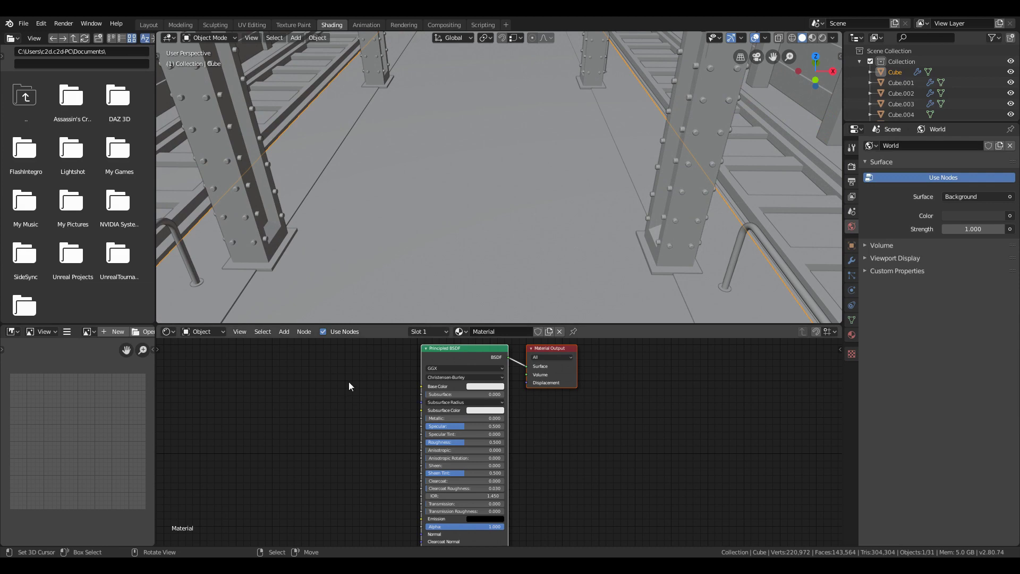
{"action": "middle_click_drag", "start_coordinate": [343, 408], "coordinate": [397, 372]}
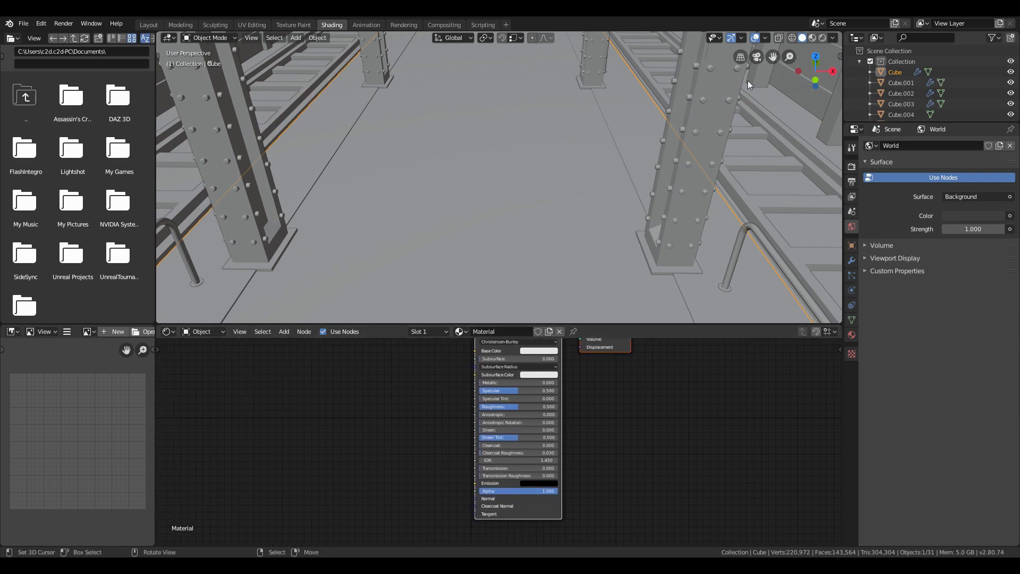
Set the viewport to LookDev shading and replace the preview's forest environment with a darker one
{"action": "left_click", "coordinate": [813, 39]}
{"action": "left_click", "coordinate": [831, 37]}
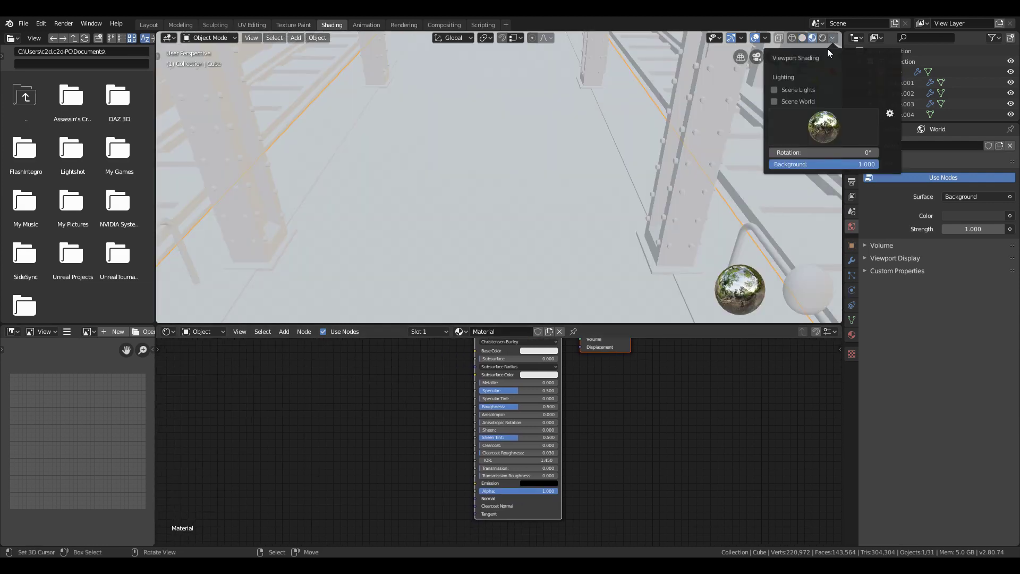
{"action": "left_click", "coordinate": [815, 116]}
{"action": "left_click", "coordinate": [666, 260]}
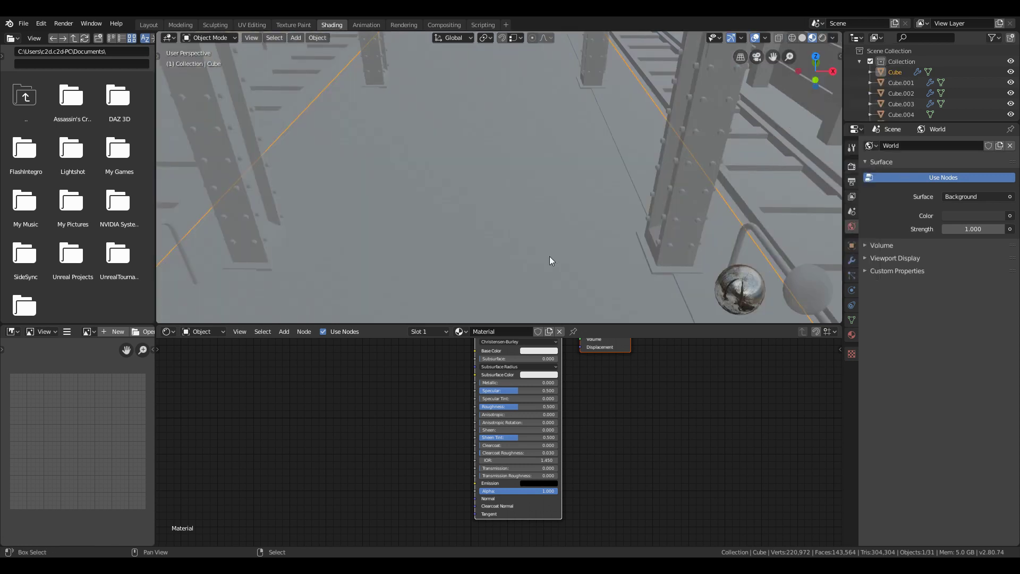
Enable Eevee ambient occlusion with distance 1.99 m and trace precision 1.000, and turn on Screen Space Reflections
{"action": "left_click", "coordinate": [852, 181]}
{"action": "left_click", "coordinate": [852, 171]}
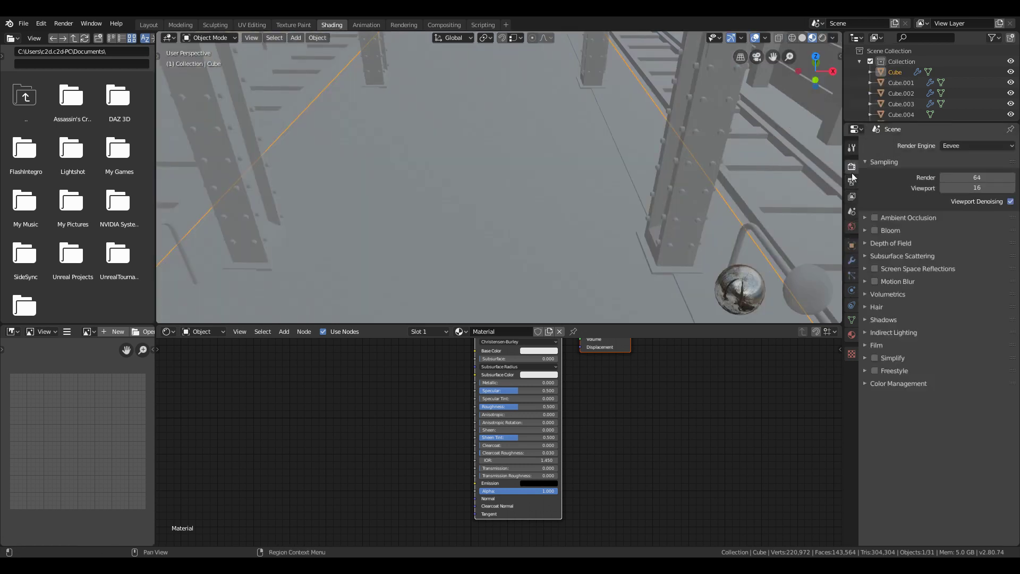
{"action": "left_click", "coordinate": [873, 216]}
{"action": "left_click", "coordinate": [869, 218]}
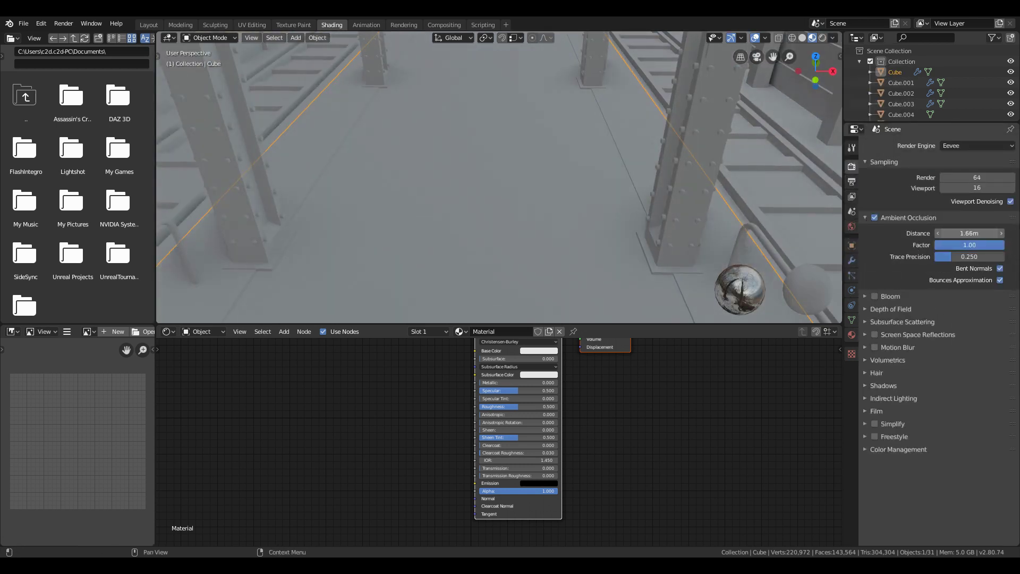
{"action": "mouse_move", "coordinate": [969, 233]}
{"action": "left_mouse_down"}
{"action": "mouse_move", "coordinate": [1002, 233]}
{"action": "mouse_move", "coordinate": [1004, 256]}
{"action": "left_mouse_up"}
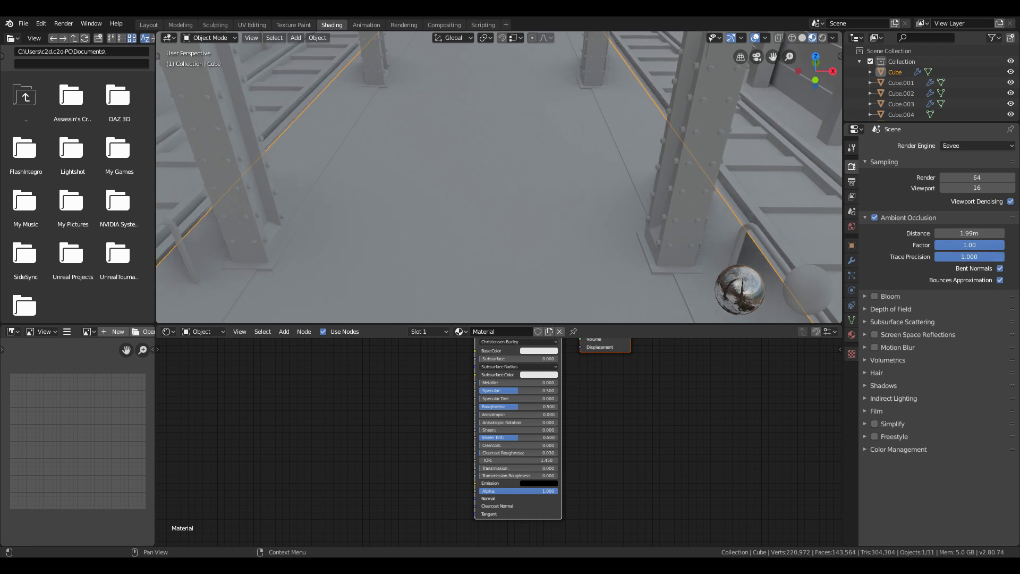
{"action": "left_click", "coordinate": [876, 334]}
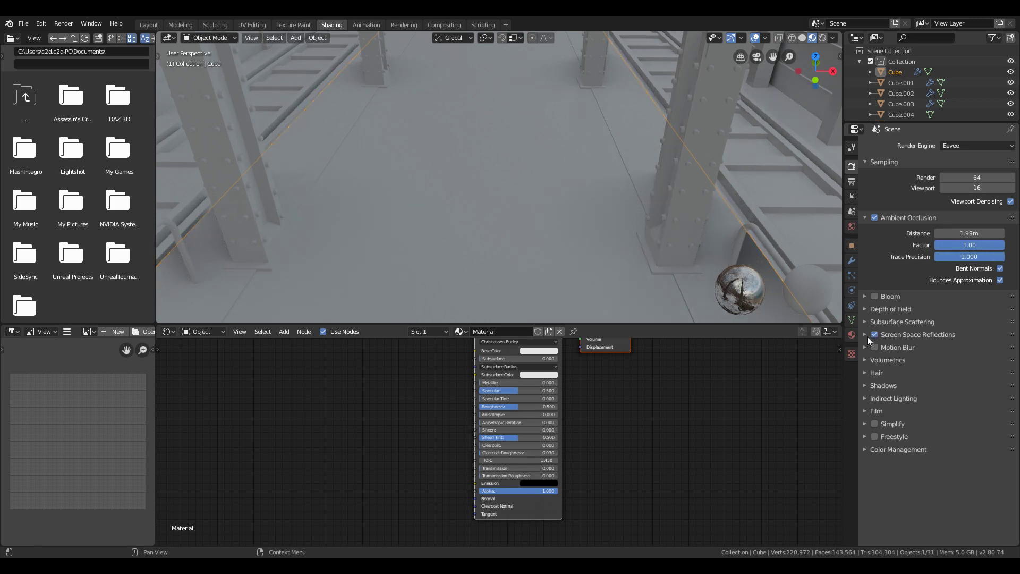
Add an Image Texture node to the platform's first material, beside the Principled BSDF
{"action": "key", "text": "shift+grave"}
{"action": "key", "text": "s"}
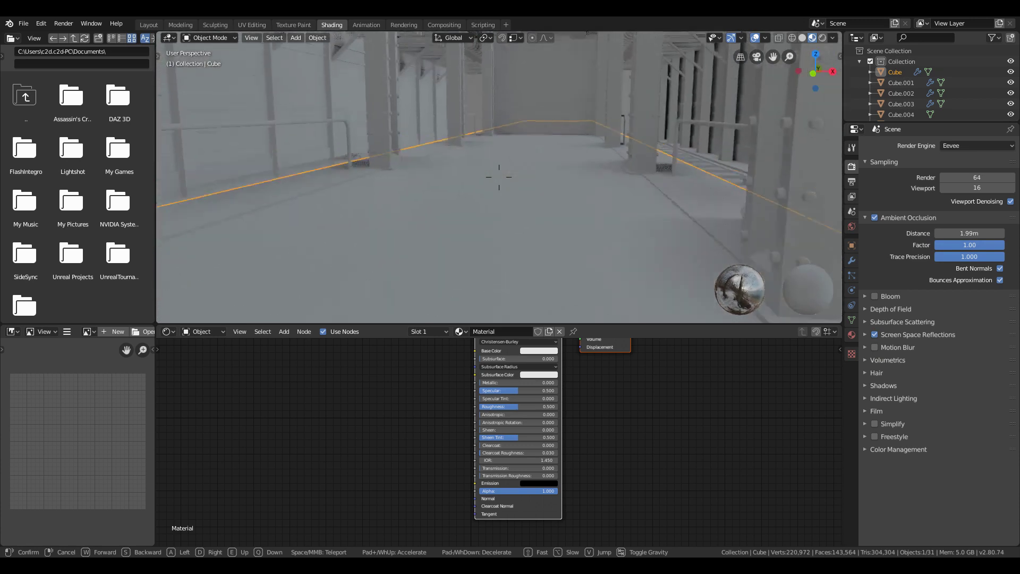
{"action": "left_click", "coordinate": [499, 177]}
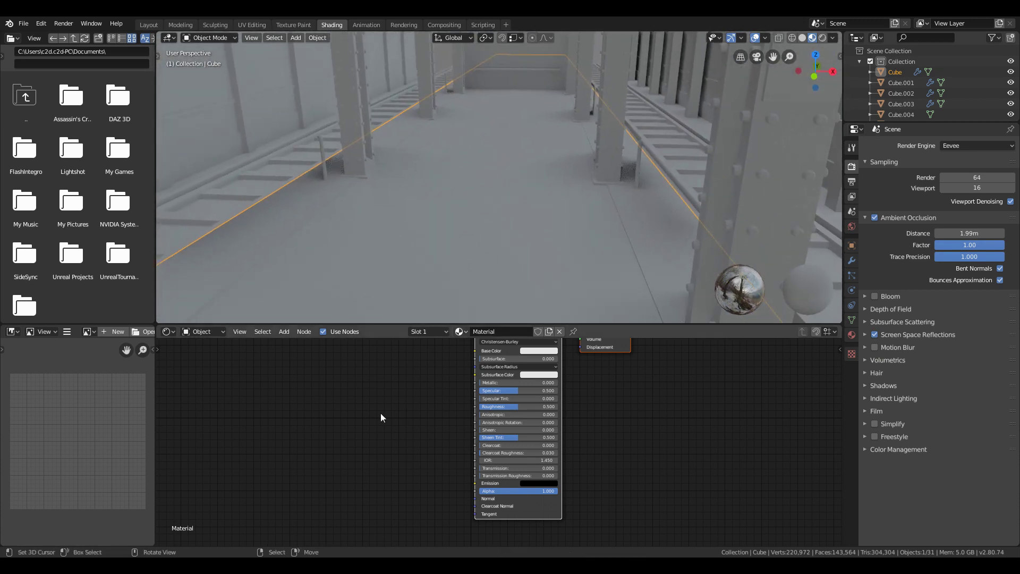
{"action": "middle_click_drag", "start_coordinate": [428, 392], "coordinate": [476, 416]}
{"action": "left_click", "coordinate": [852, 335]}
{"action": "key", "text": "shift+a"}
{"action": "left_click", "coordinate": [415, 384]}
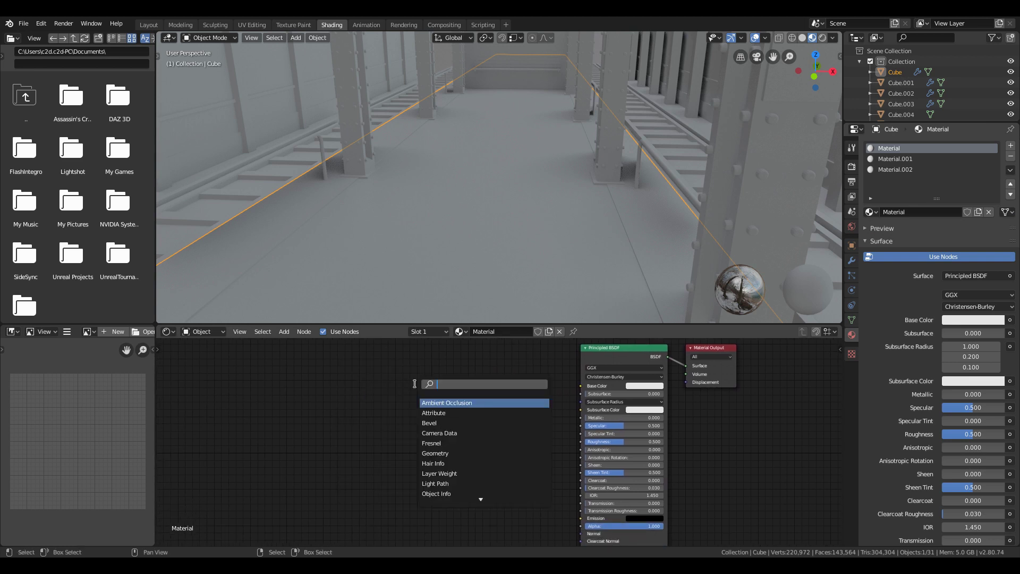
{"action": "type", "text": "image"}
{"action": "key", "text": "Return"}
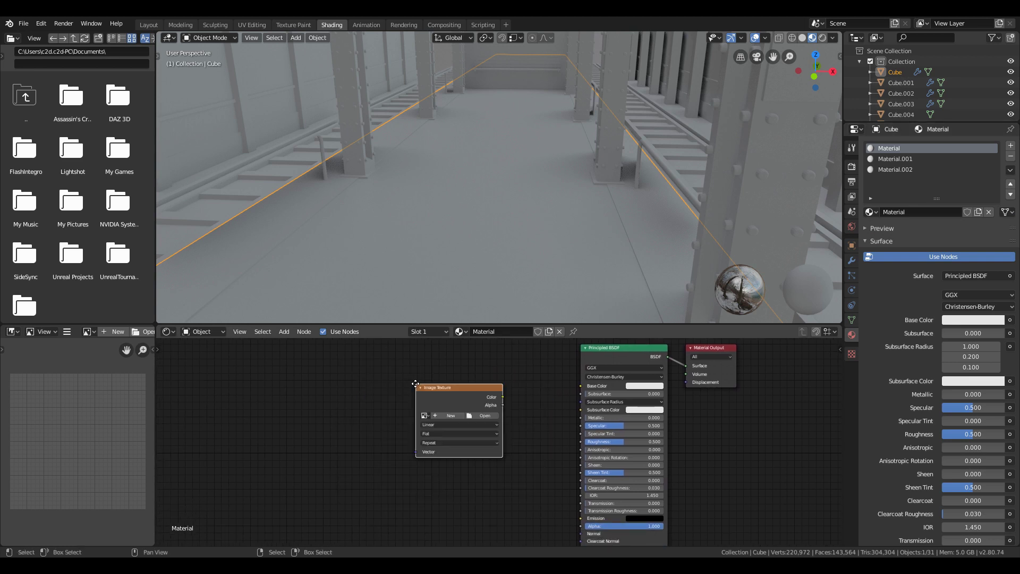
{"action": "left_click", "coordinate": [415, 384]}
Load the 1K albedo TIFF from the floortexture1 folder into the Image Texture node and connect its color to Base Color
{"action": "left_click", "coordinate": [480, 415]}
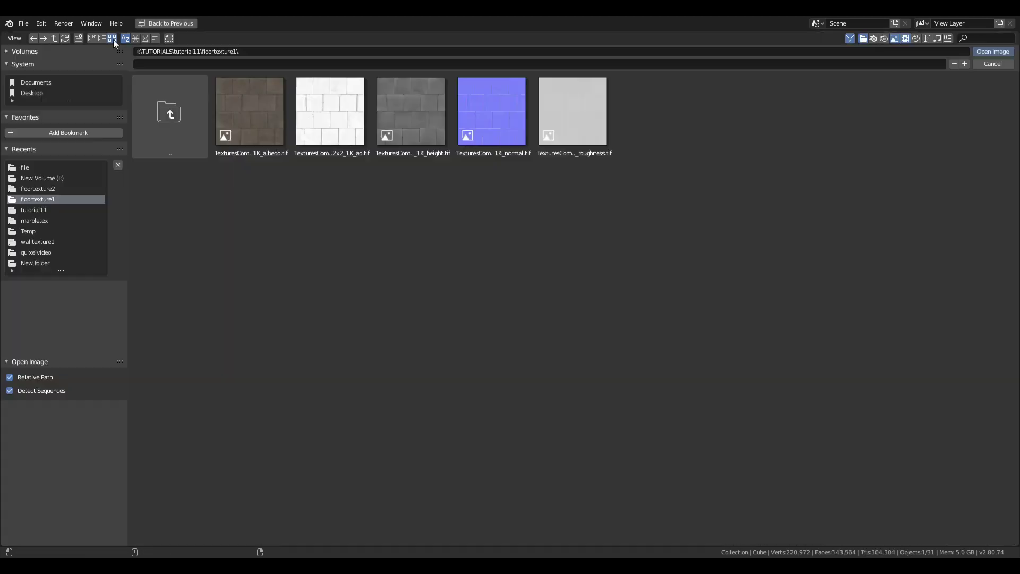
{"action": "double_click", "coordinate": [250, 117]}
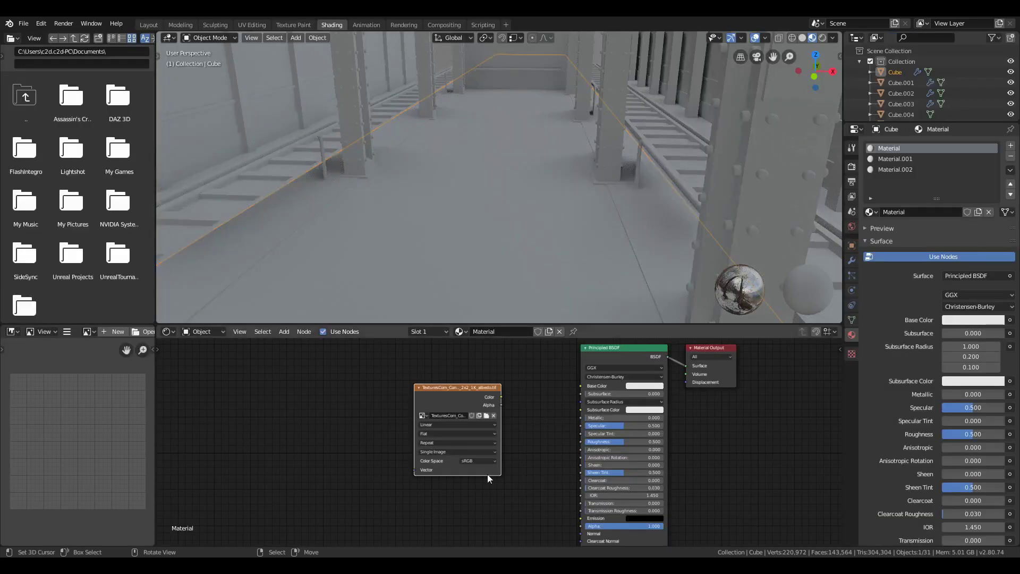
{"action": "left_click_drag", "start_coordinate": [449, 405], "coordinate": [583, 386]}
{"action": "middle_click_drag", "start_coordinate": [308, 424], "coordinate": [382, 412]}
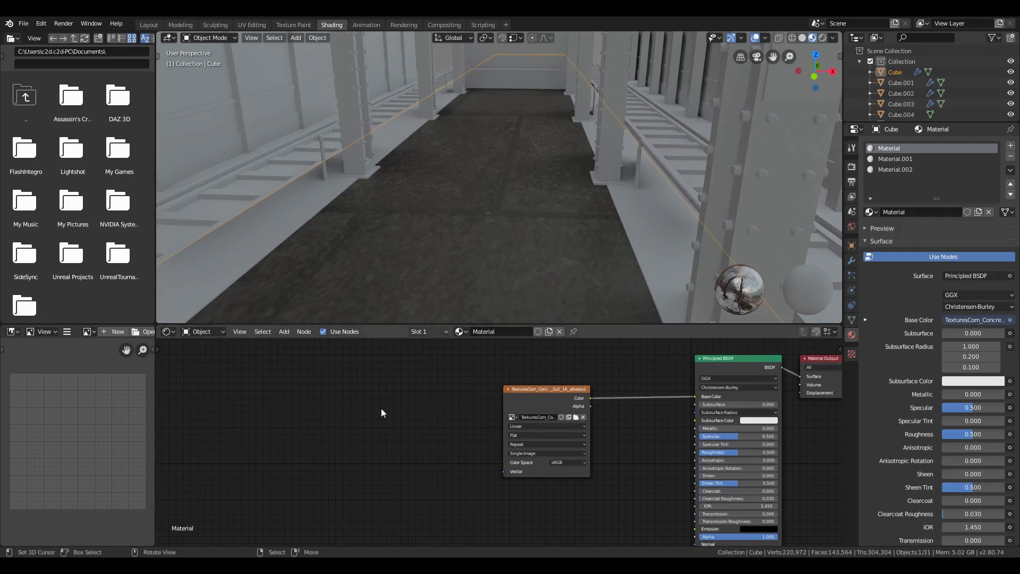
Add a Texture Coordinate node ahead of the albedo texture node
{"action": "key", "text": "shift+a"}
{"action": "left_click", "coordinate": [359, 414]}
{"action": "type", "text": "tex"}
{"action": "key", "text": "Return"}
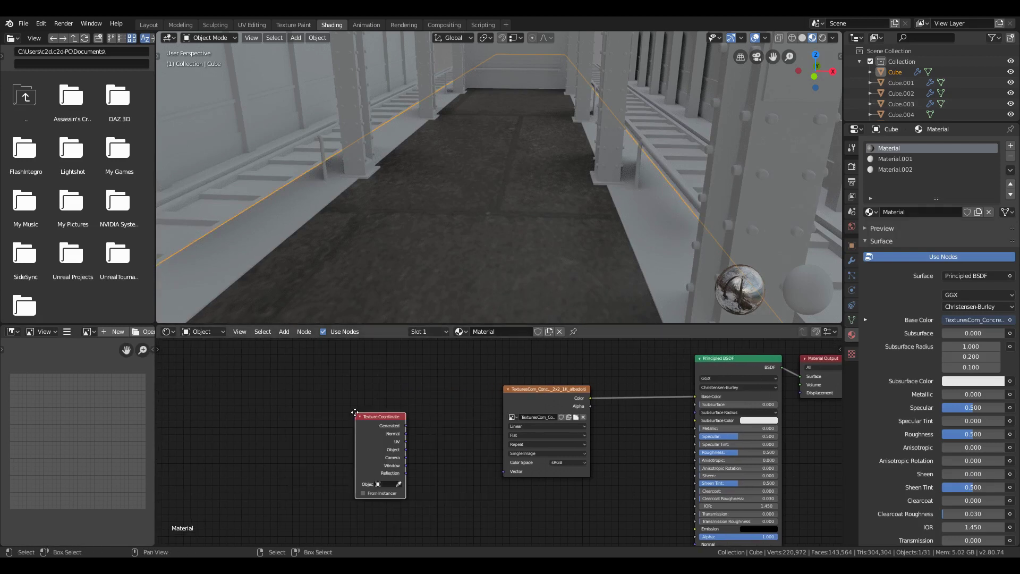
{"action": "left_click", "coordinate": [283, 430]}
Add a Mapping node between the Texture Coordinate and albedo texture nodes
{"action": "key", "text": "shift+a"}
{"action": "left_click", "coordinate": [429, 383]}
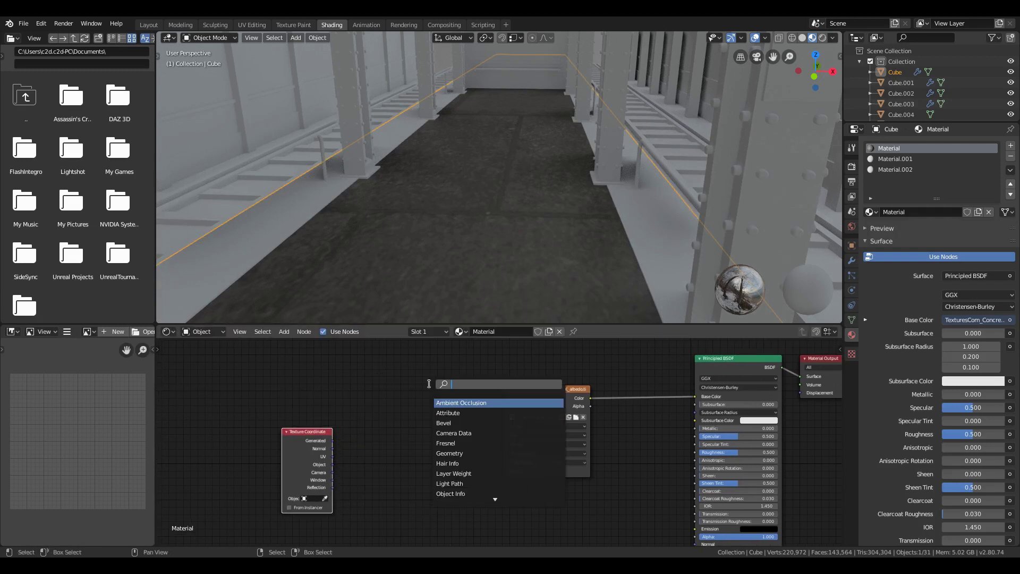
{"action": "type", "text": "map"}
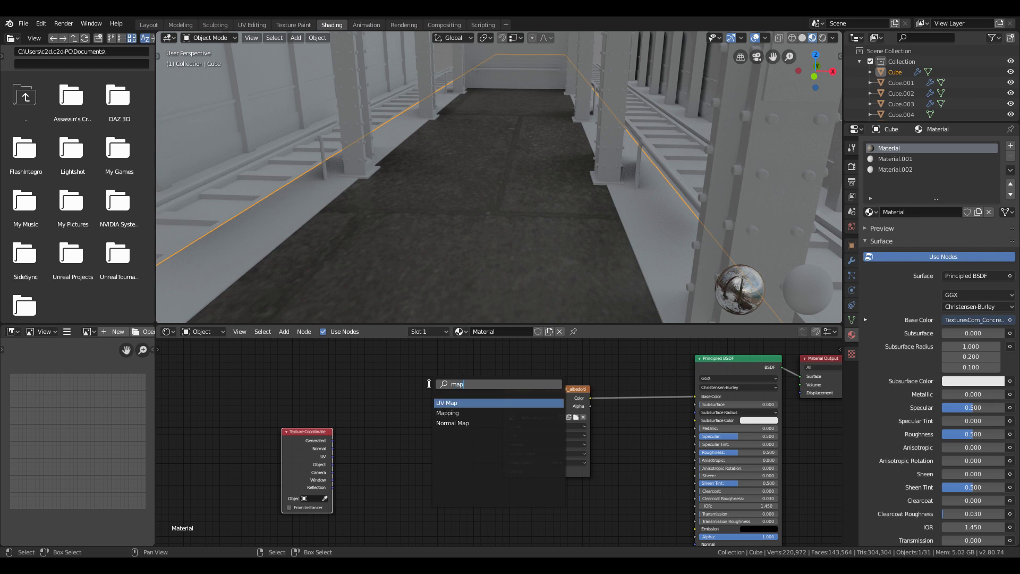
{"action": "key", "text": "Down"}
{"action": "key", "text": "Return"}
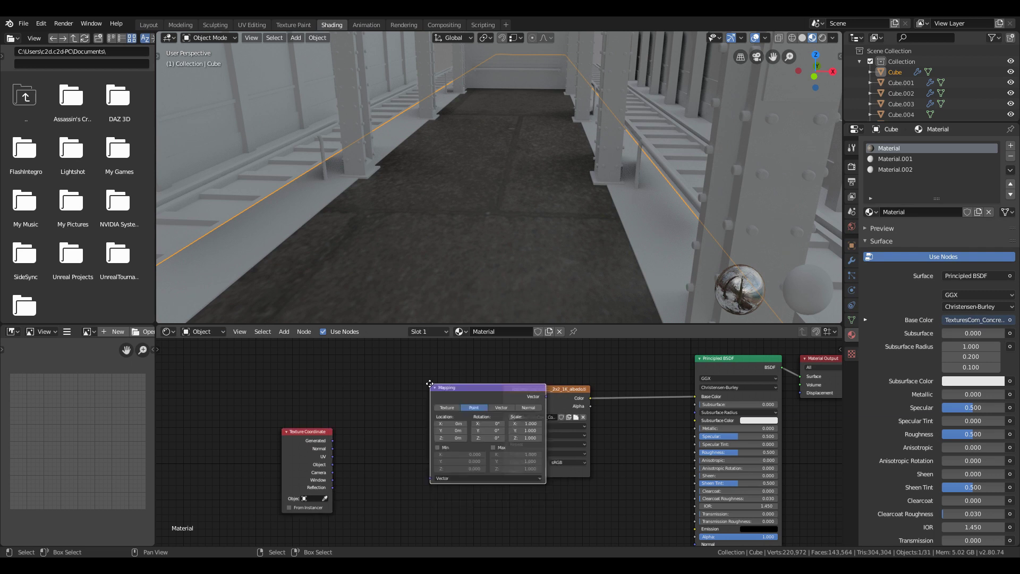
{"action": "left_click", "coordinate": [356, 408]}
Connect the UV output through the Mapping node into the albedo texture's Vector input and tidy the texture node's position
{"action": "left_click_drag", "start_coordinate": [319, 471], "coordinate": [357, 502]}
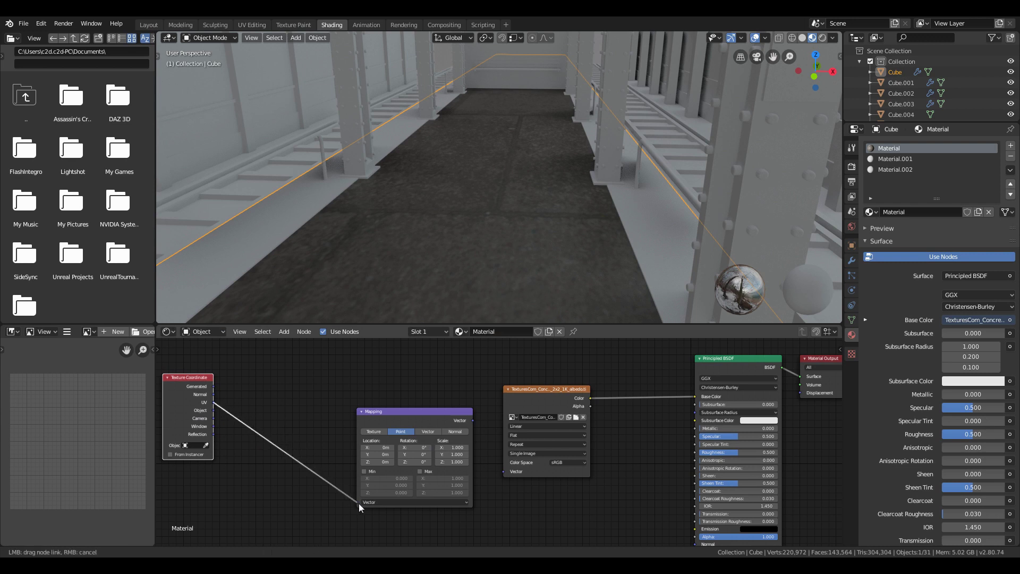
{"action": "left_click_drag", "start_coordinate": [467, 422], "coordinate": [504, 471]}
{"action": "left_click", "coordinate": [531, 395]}
{"action": "left_click_drag", "start_coordinate": [531, 394], "coordinate": [494, 397]}
{"action": "scroll", "coordinate": [485, 466], "scroll_direction": "up", "scroll_amount": 3}
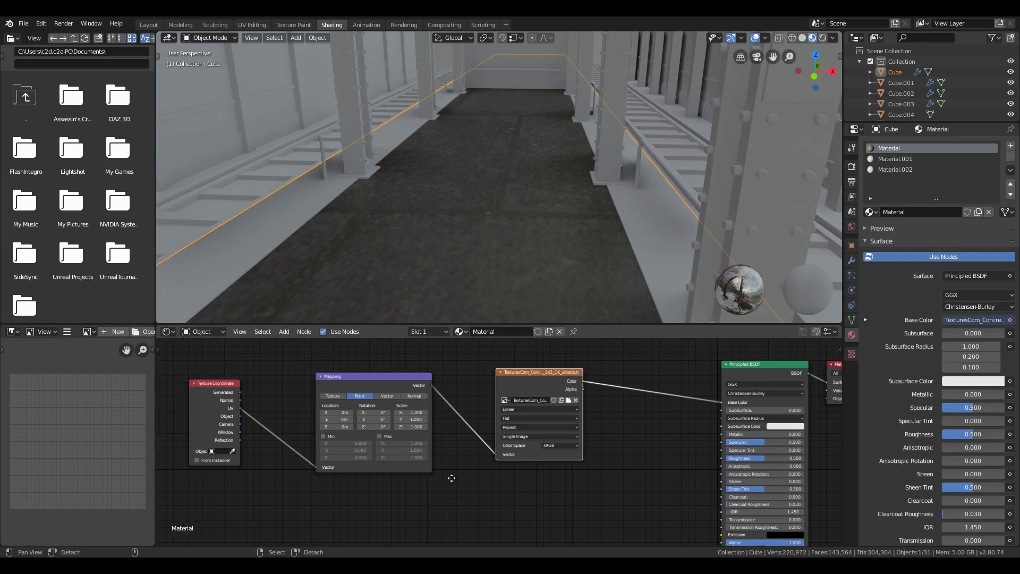
Set the Mapping node's X, Y and Z scale to 10
{"action": "middle_click_drag", "start_coordinate": [487, 426], "coordinate": [446, 456]}
{"action": "left_click", "coordinate": [389, 434]}
{"action": "type", "text": "1.0"}
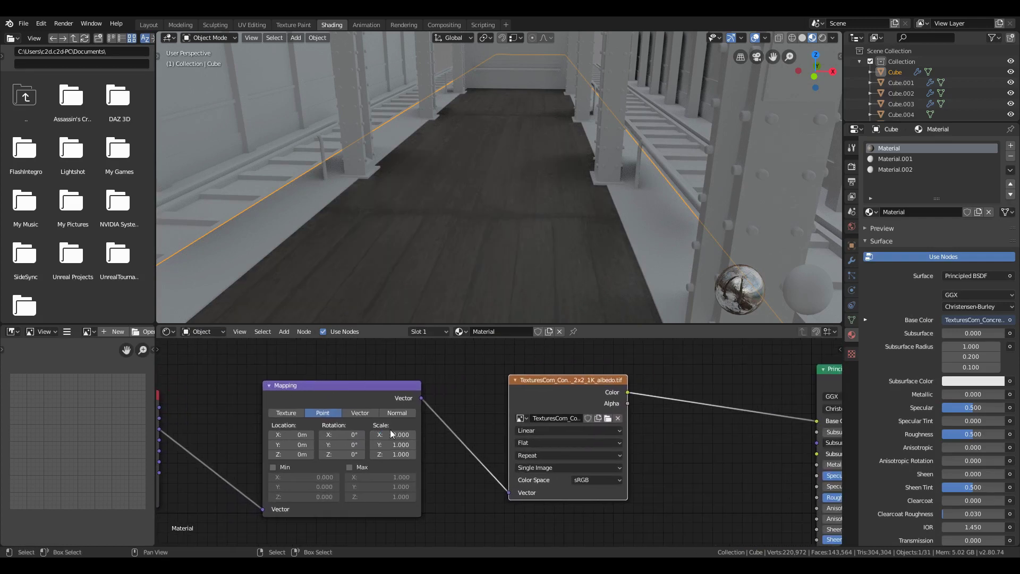
{"action": "left_click", "coordinate": [390, 434]}
{"action": "type", "text": "10.0"}
{"action": "key", "text": "Tab"}
{"action": "type", "text": "10"}
{"action": "key", "text": "Return"}
{"action": "key", "text": "Tab"}
{"action": "key", "text": "Tab"}
{"action": "type", "text": "10"}
{"action": "key", "text": "Return"}
Adjust the Mapping node's Y scale to 19.980 while checking the floor tiles' proportions up close
{"action": "key", "text": "shift+grave"}
{"action": "key", "text": "w"}
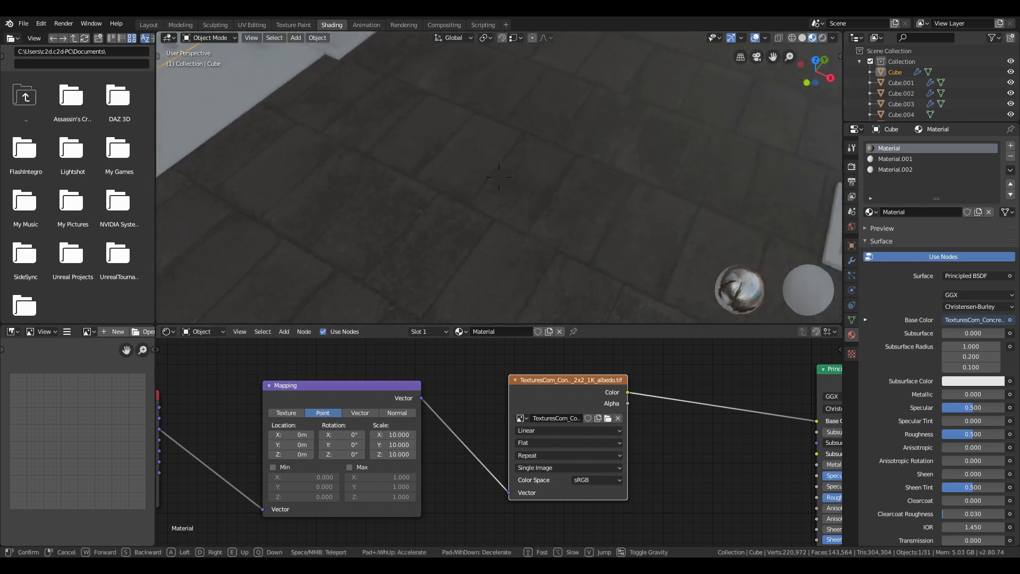
{"action": "key", "text": "Return"}
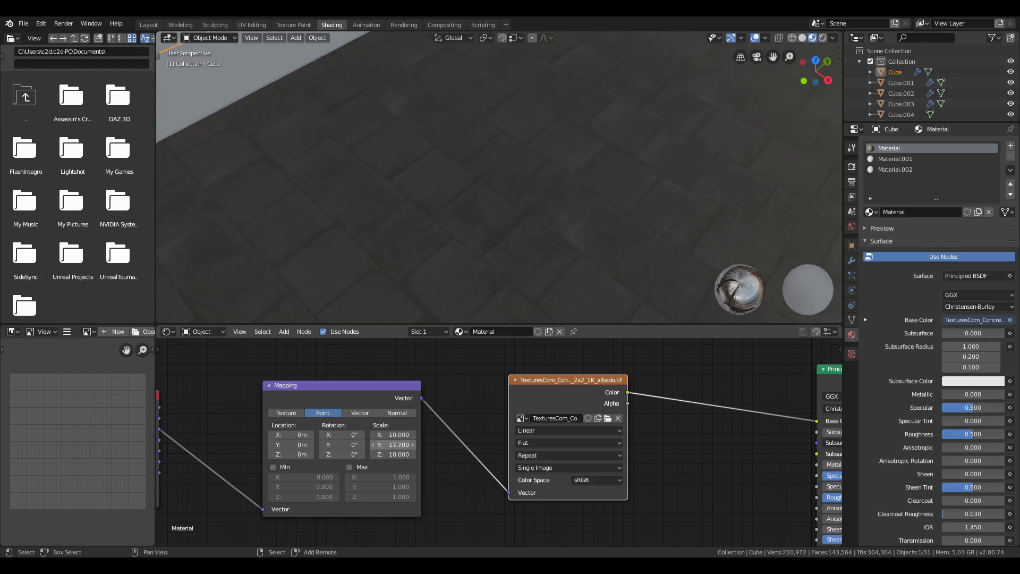
{"action": "key", "text": "shift+grave"}
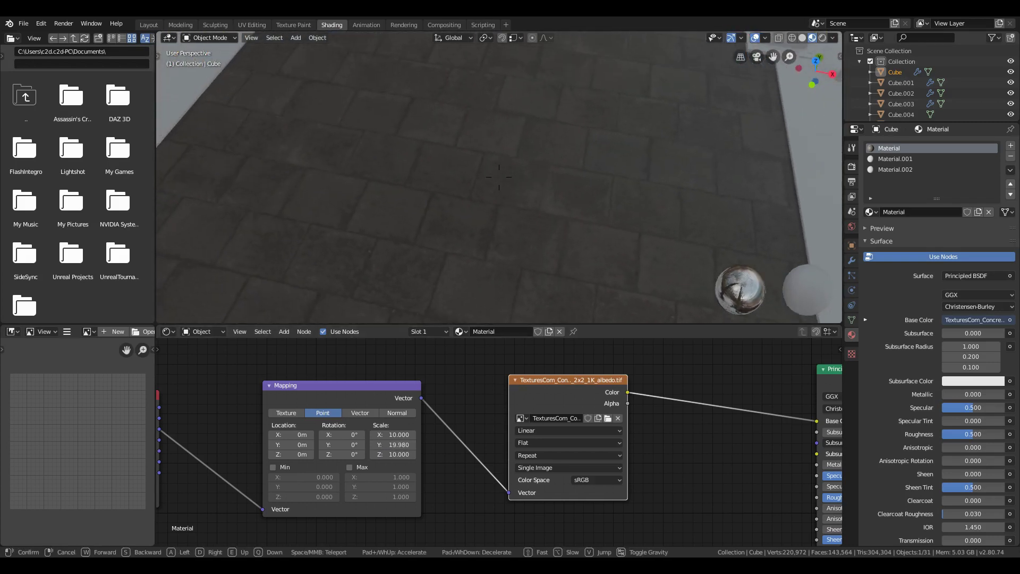
{"action": "key", "text": "Return"}
{"action": "scroll", "coordinate": [460, 421], "scroll_direction": "down", "scroll_amount": 3}
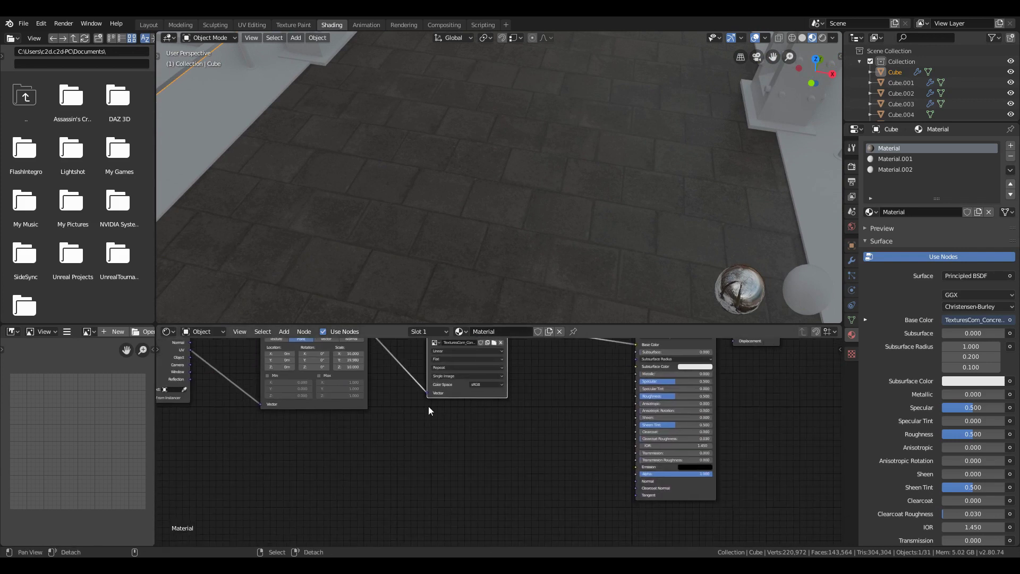
Duplicate the albedo texture node below the original and load TexturesCom_ConcreteSidewalk_2x2_1K_ao.tif into the copy
{"action": "key", "text": "shift+d"}
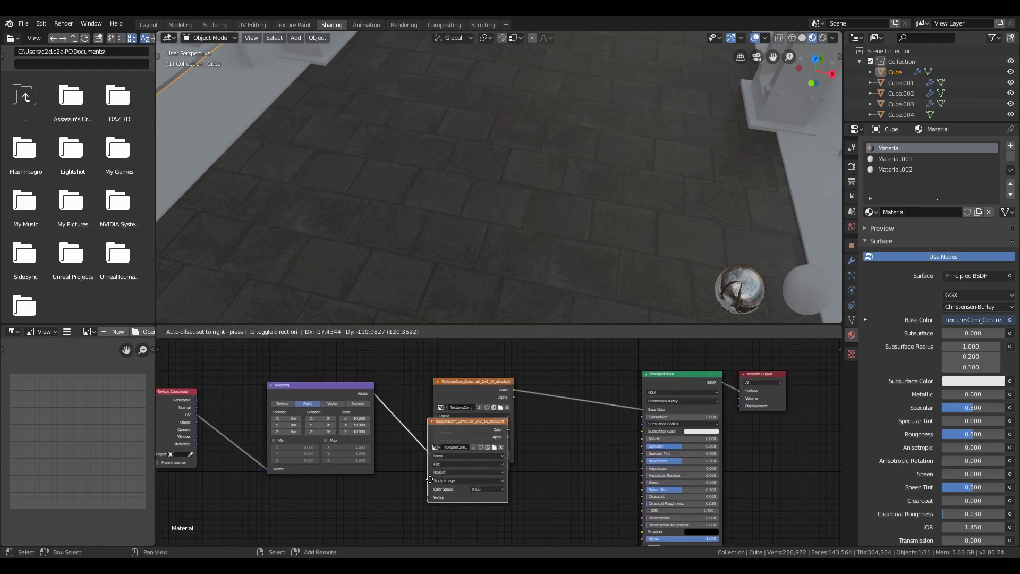
{"action": "left_click", "coordinate": [456, 446]}
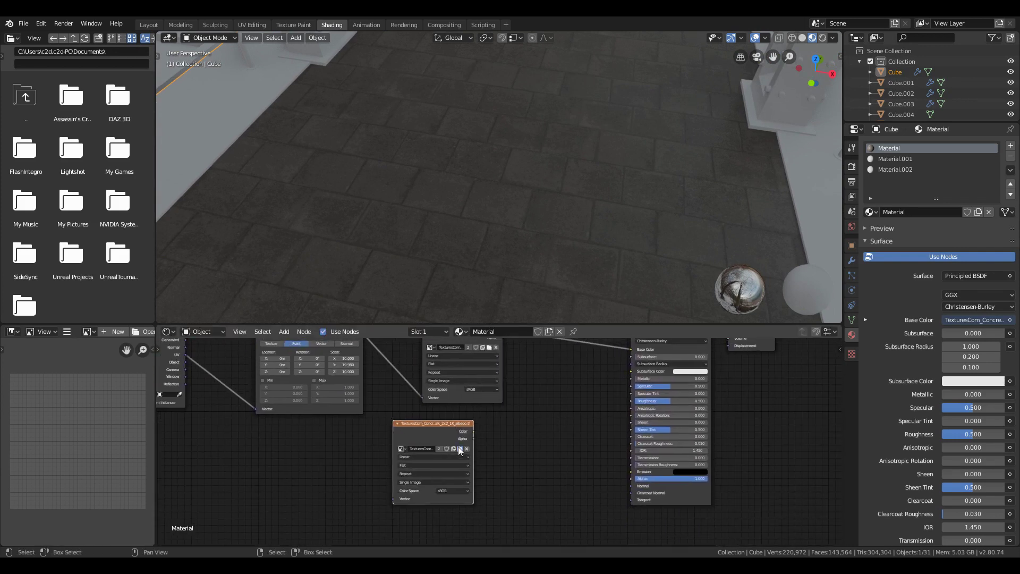
{"action": "left_click", "coordinate": [458, 448]}
{"action": "left_click", "coordinate": [322, 128]}
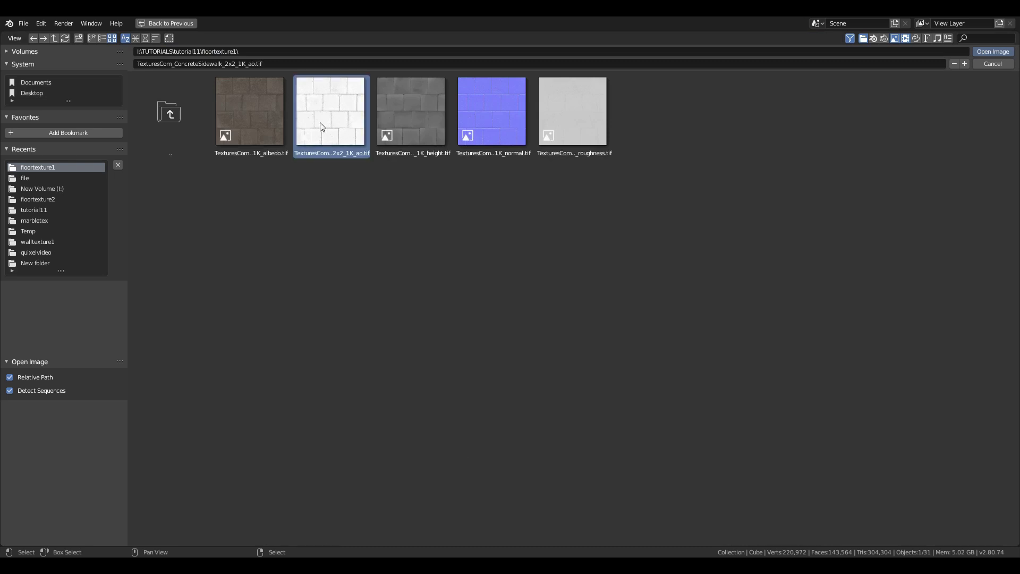
{"action": "double_click", "coordinate": [323, 128]}
{"action": "key", "text": "Home"}
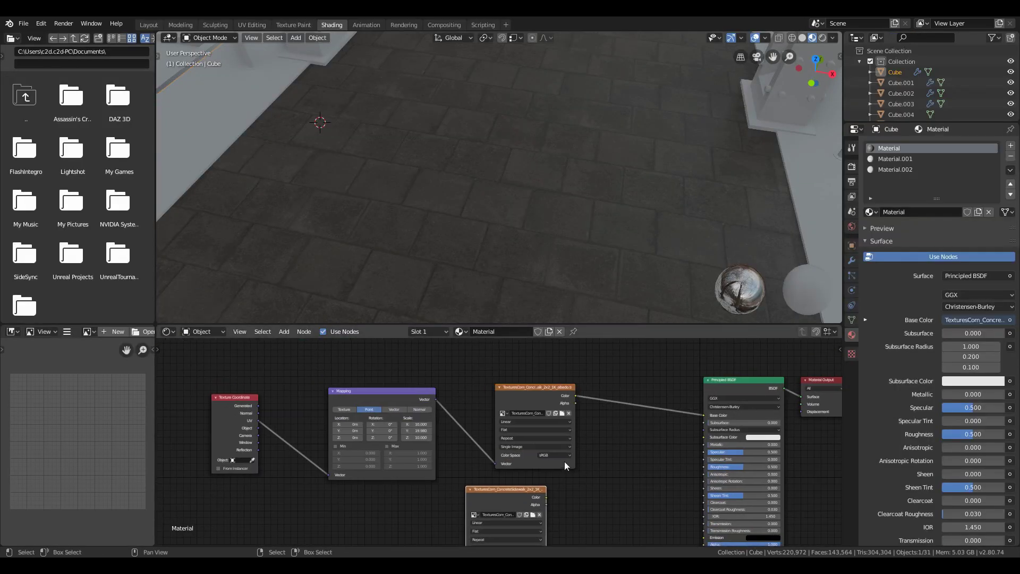
Move the coordinate, mapping and texture nodes away from the Principled BSDF and line up the albedo and ambient occlusion textures
{"action": "left_click_drag", "start_coordinate": [301, 399], "coordinate": [567, 505]}
{"action": "key", "text": "g"}
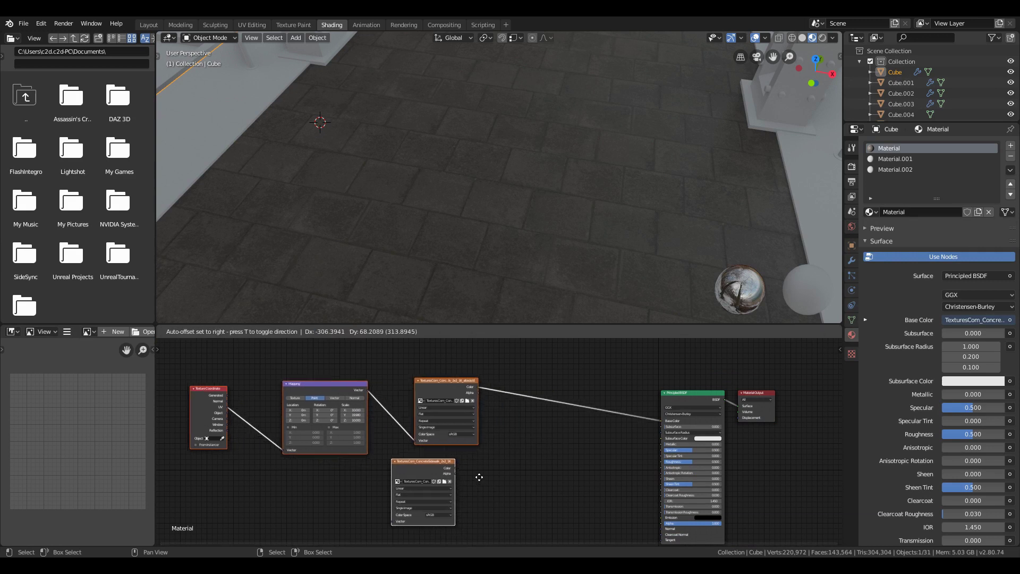
{"action": "left_click", "coordinate": [478, 477]}
{"action": "left_click_drag", "start_coordinate": [447, 392], "coordinate": [434, 372]}
{"action": "left_click", "coordinate": [401, 447]}
{"action": "left_click_drag", "start_coordinate": [401, 448], "coordinate": [426, 450]}
{"action": "scroll", "coordinate": [498, 427], "scroll_direction": "up", "scroll_amount": 2}
{"action": "middle_click_drag", "start_coordinate": [508, 420], "coordinate": [478, 423]}
Add a MixRGB node between the texture nodes and the Principled BSDF, with its blend type set to Overlay
{"action": "key", "text": "shift+a"}
{"action": "left_click", "coordinate": [494, 396]}
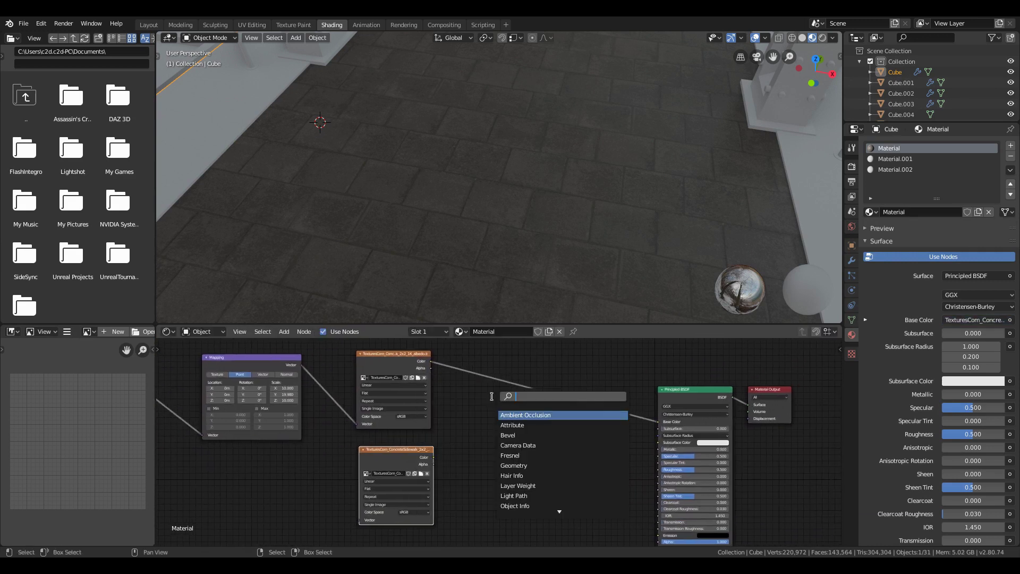
{"action": "type", "text": "mi"}
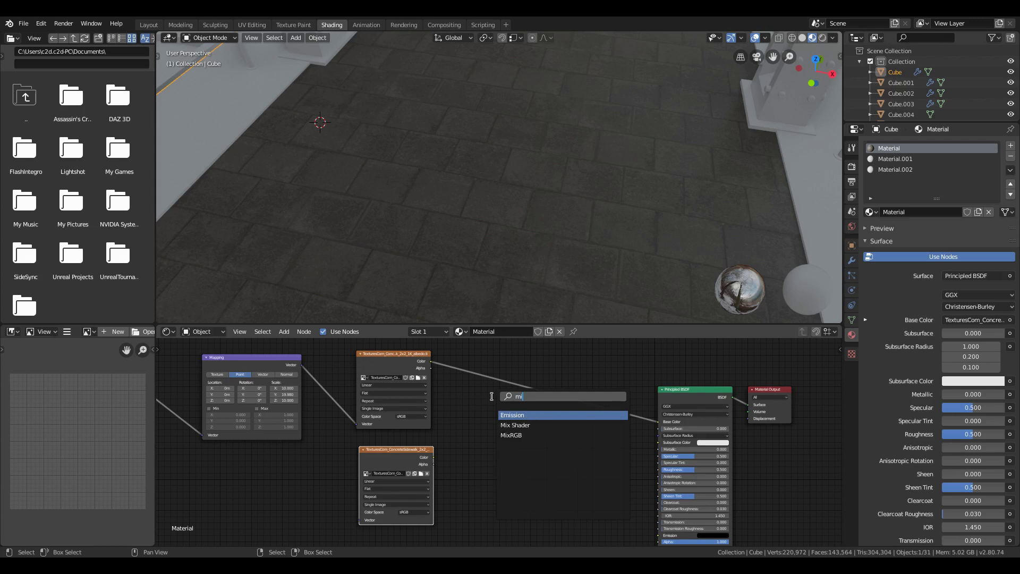
{"action": "key", "text": "Down"}
{"action": "key", "text": "Down"}
{"action": "key", "text": "Return"}
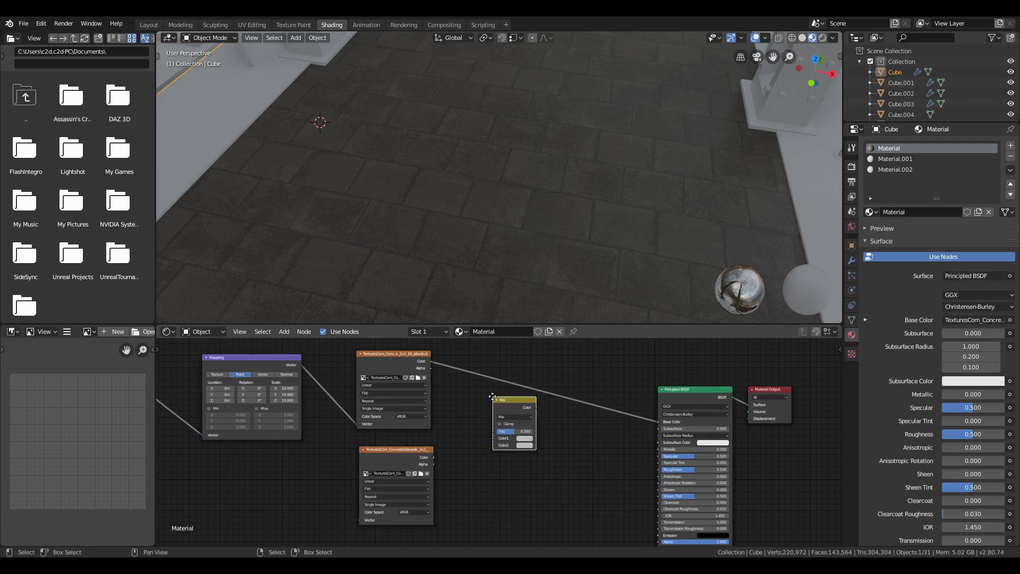
{"action": "left_click", "coordinate": [488, 418]}
{"action": "left_click", "coordinate": [513, 437]}
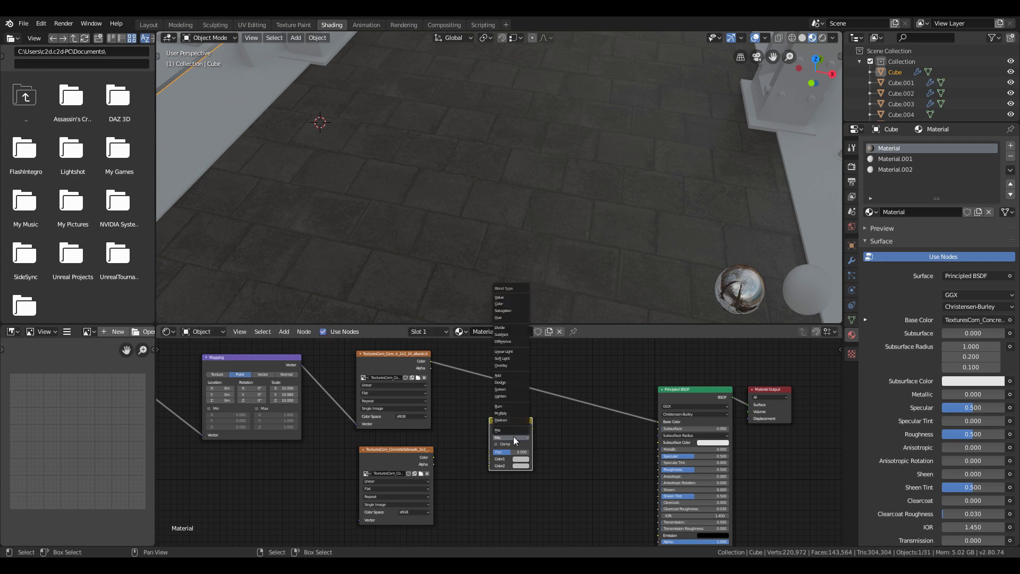
{"action": "left_click", "coordinate": [510, 365]}
Connect the albedo color to the Overlay node's Color1, the ambient occlusion color to Color2, and the result to Base Color
{"action": "left_click_drag", "start_coordinate": [429, 362], "coordinate": [489, 466]}
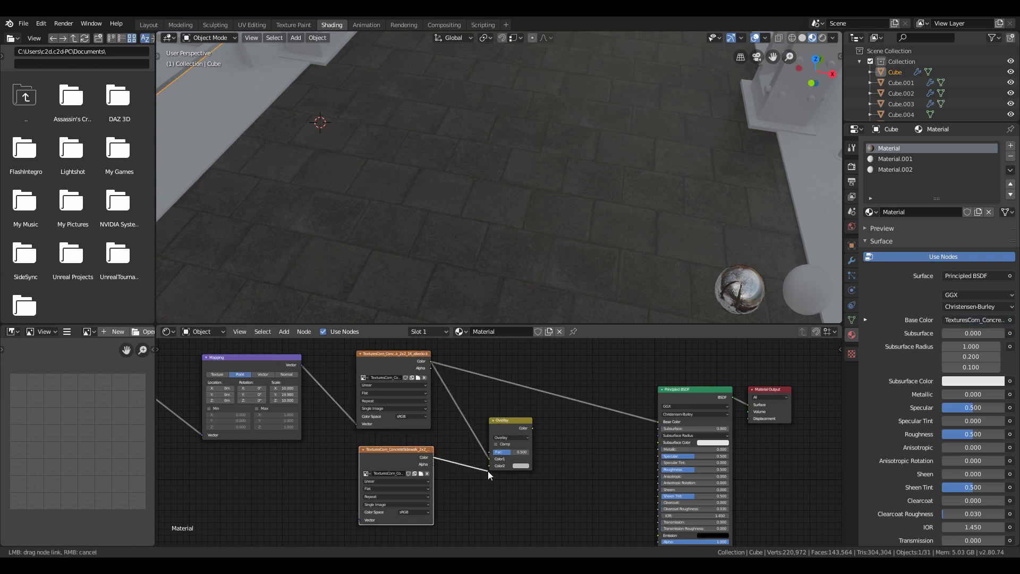
{"action": "left_click_drag", "start_coordinate": [531, 421], "coordinate": [662, 423]}
{"action": "scroll", "coordinate": [528, 410], "scroll_direction": "up", "scroll_amount": 1}
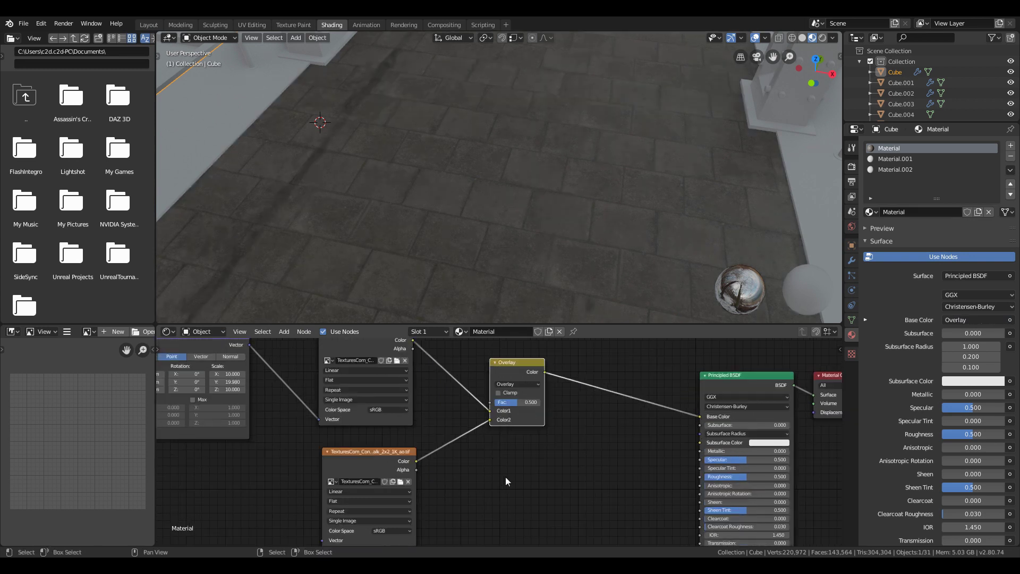
Connect the Mapping node to the ambient occlusion texture's Vector input and set the Overlay node's Fac to 1.000
{"action": "middle_click_drag", "start_coordinate": [279, 398], "coordinate": [317, 394]}
{"action": "scroll", "coordinate": [317, 394], "scroll_direction": "down", "scroll_amount": 1}
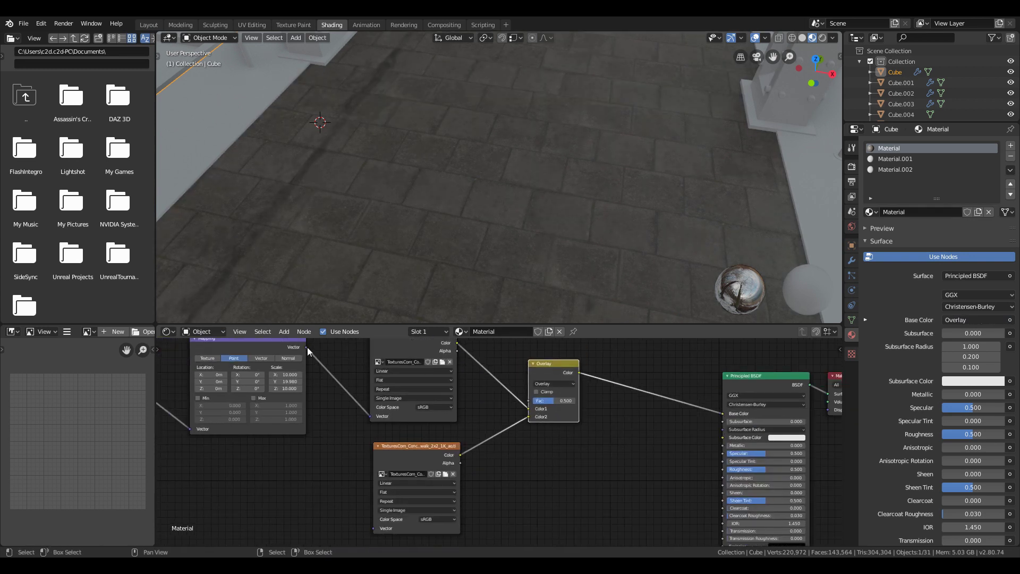
{"action": "left_click_drag", "start_coordinate": [307, 346], "coordinate": [374, 528]}
{"action": "middle_click_drag", "start_coordinate": [583, 360], "coordinate": [482, 392]}
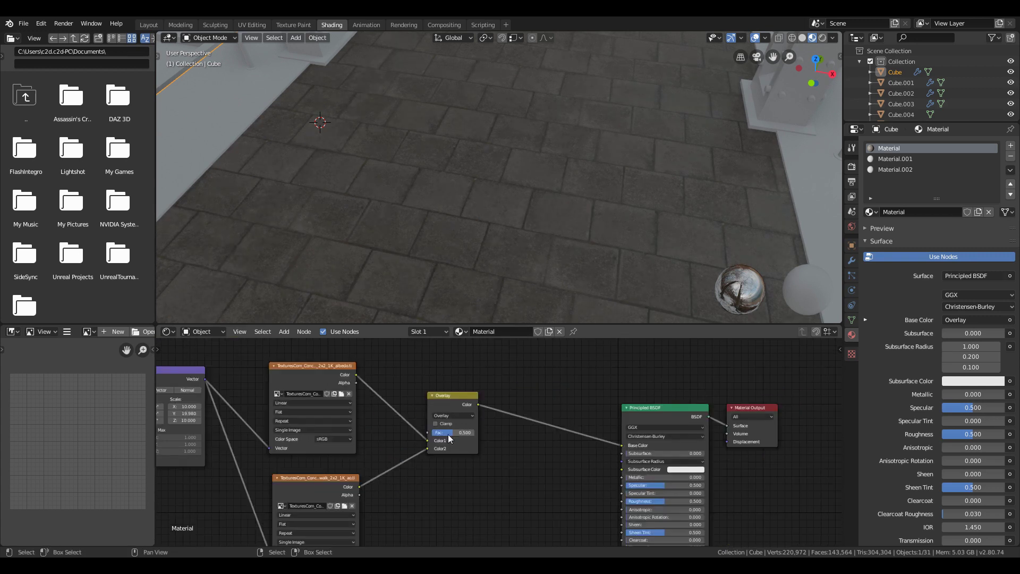
{"action": "middle_click_drag", "start_coordinate": [426, 497], "coordinate": [515, 454]}
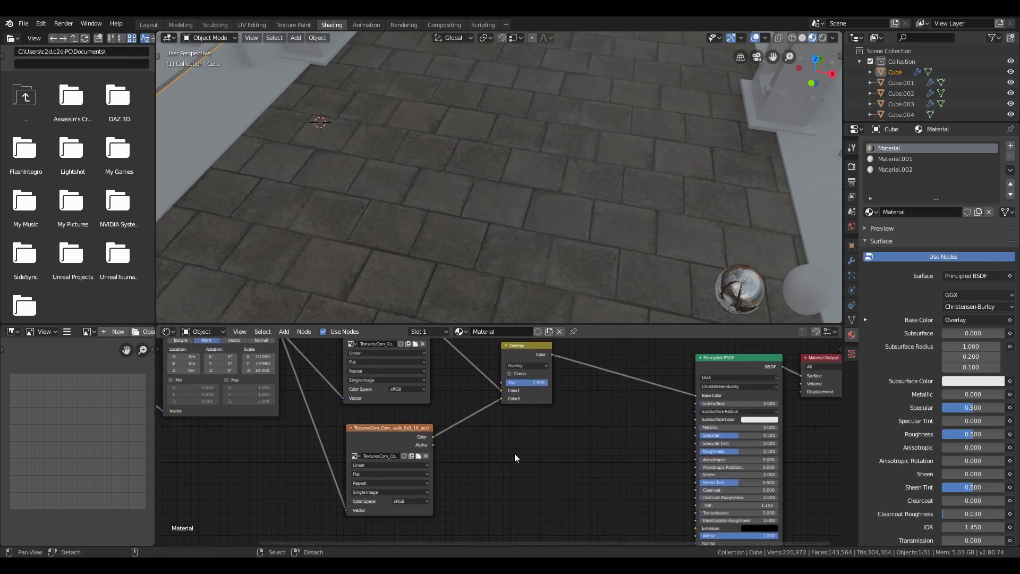
Insert a Math node set to Power between the ambient occlusion texture and the Overlay node's Color2 input
{"action": "left_click_drag", "start_coordinate": [394, 431], "coordinate": [355, 448]}
{"action": "key", "text": "shift+a"}
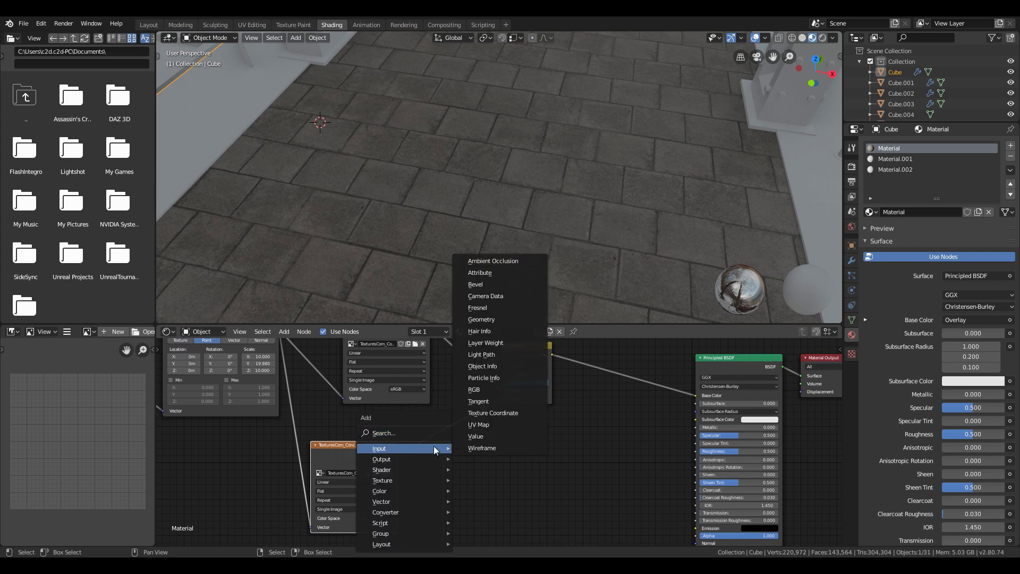
{"action": "left_click", "coordinate": [421, 433]}
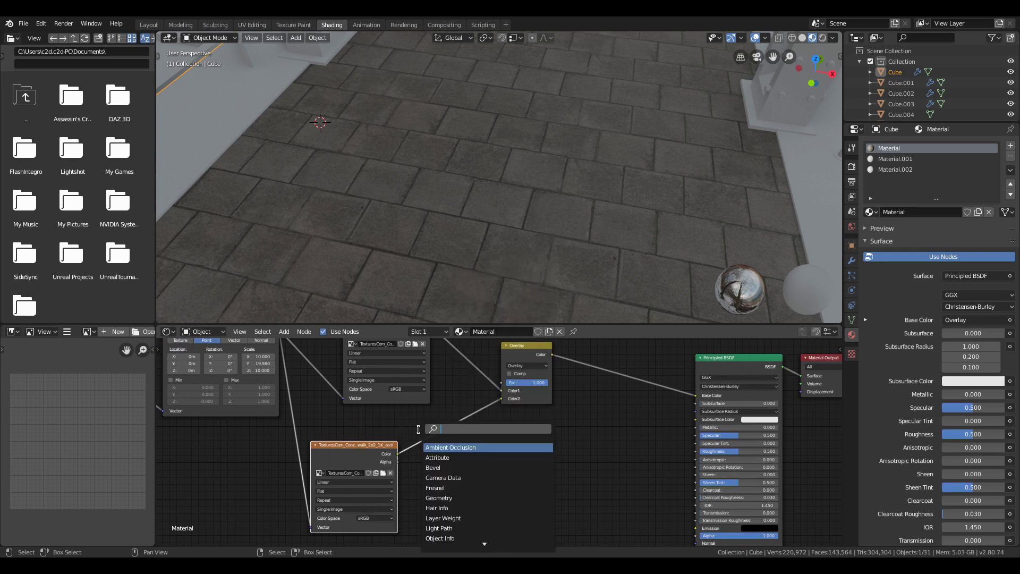
{"action": "type", "text": "math"}
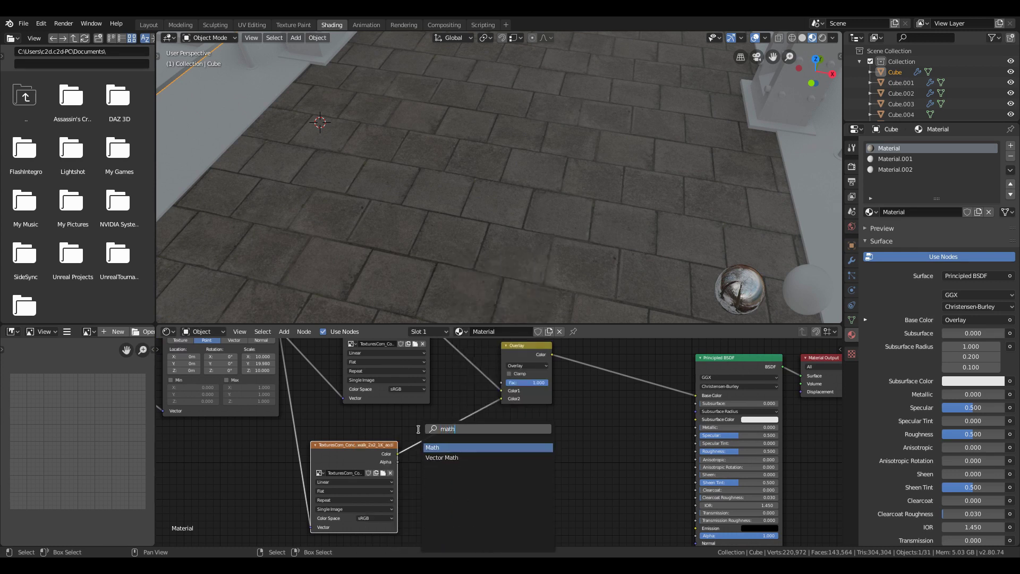
{"action": "key", "text": "Return"}
{"action": "left_click", "coordinate": [427, 426]}
{"action": "left_click", "coordinate": [451, 449]}
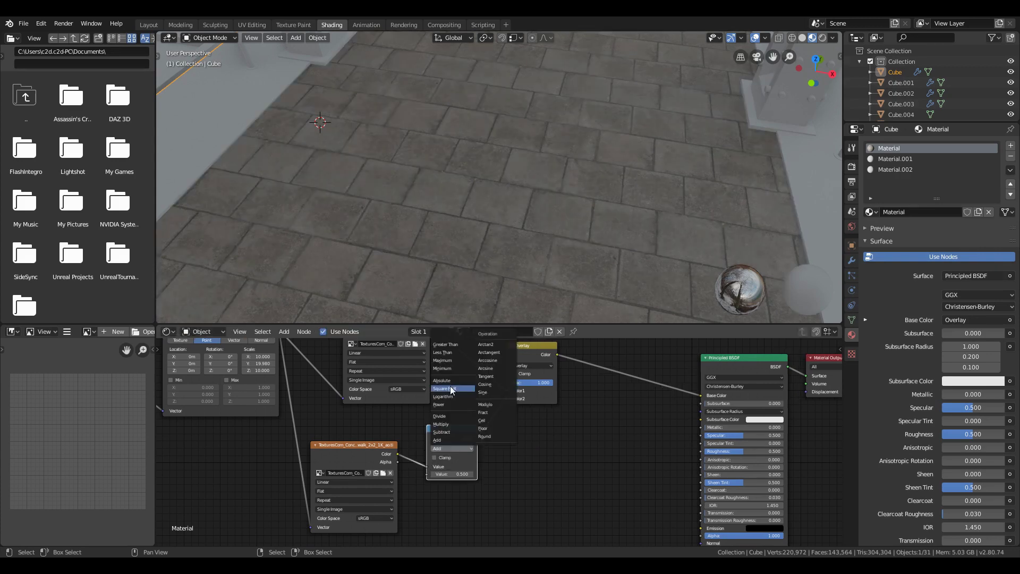
{"action": "left_click", "coordinate": [453, 405]}
Adjust the Power node's exponent to tune how strongly ambient occlusion darkens the floor tile joints
{"action": "scroll", "coordinate": [456, 478], "scroll_direction": "up", "scroll_amount": 2}
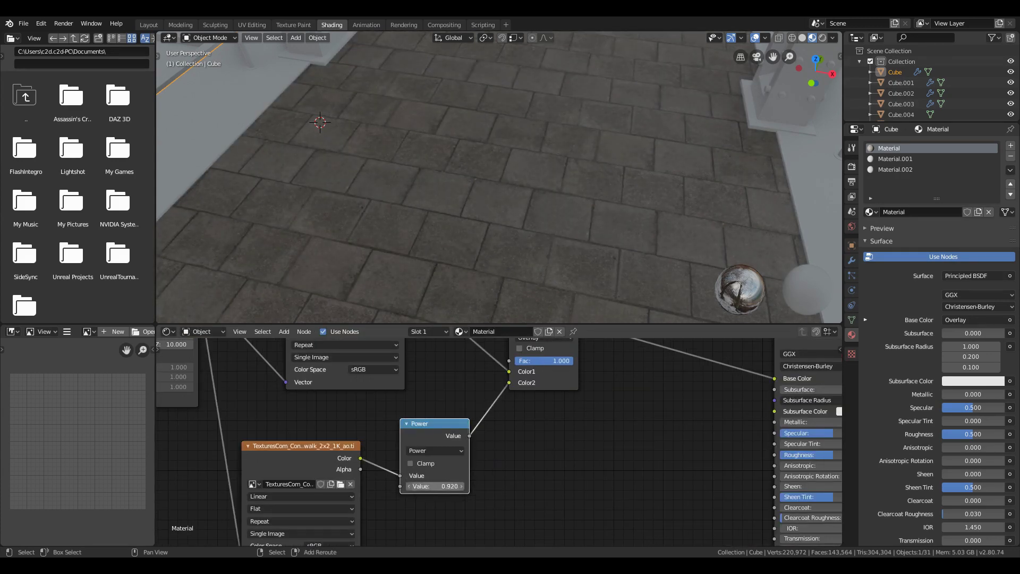
{"action": "left_click_drag", "start_coordinate": [435, 486], "coordinate": [478, 486]}
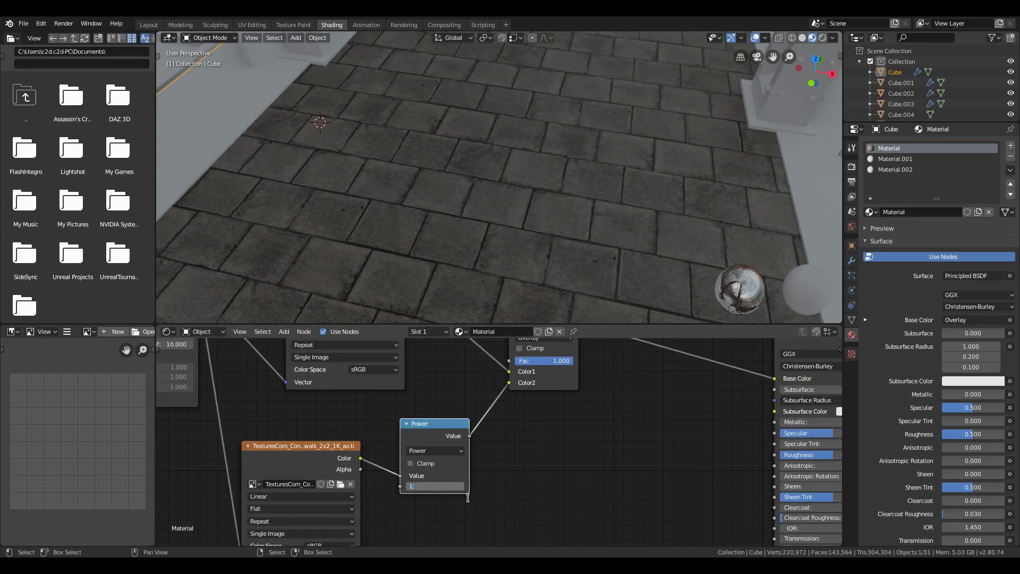
{"action": "key", "text": "Return"}
{"action": "mouse_move", "coordinate": [444, 483]}
{"action": "left_mouse_down"}
{"action": "mouse_move", "coordinate": [433, 486]}
{"action": "mouse_move", "coordinate": [454, 486]}
{"action": "mouse_move", "coordinate": [441, 486]}
{"action": "left_mouse_up"}
{"action": "scroll", "coordinate": [511, 478], "scroll_direction": "down", "scroll_amount": 3}
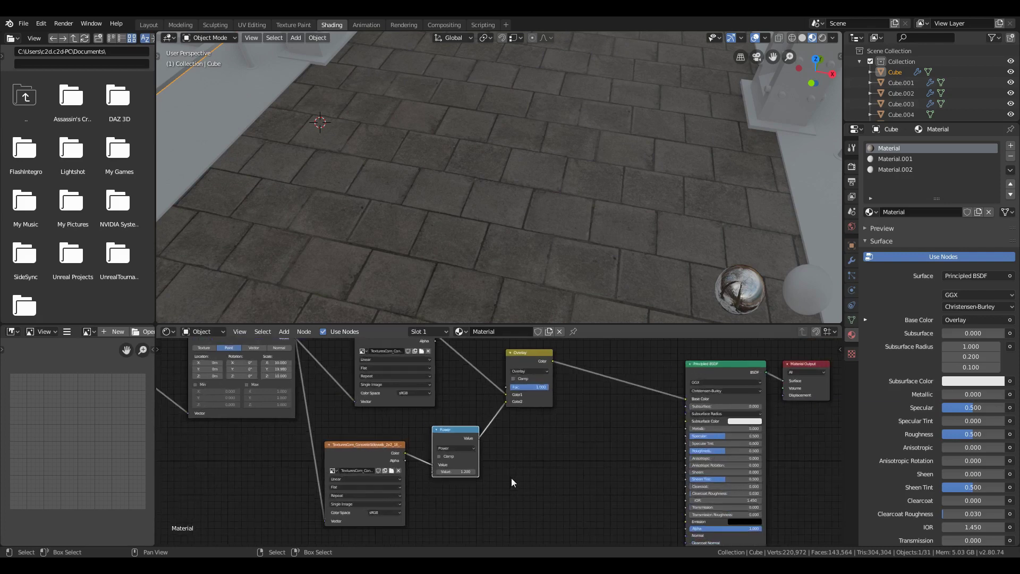
Move the whole texture node group up and away from the Principled BSDF to make room for more textures
{"action": "left_click_drag", "start_coordinate": [204, 374], "coordinate": [532, 499]}
{"action": "key", "text": "g"}
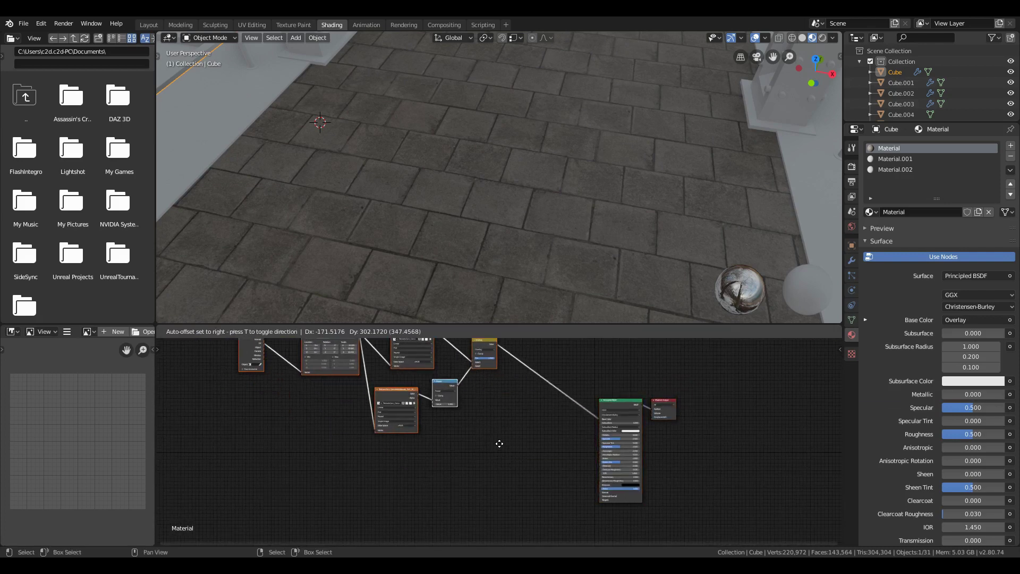
{"action": "left_click", "coordinate": [501, 444]}
{"action": "middle_click_drag", "start_coordinate": [469, 405], "coordinate": [506, 433]}
Duplicate the ambient occlusion texture node below the Power node and load the concrete sidewalk roughness image into the copy
{"action": "left_click", "coordinate": [445, 429]}
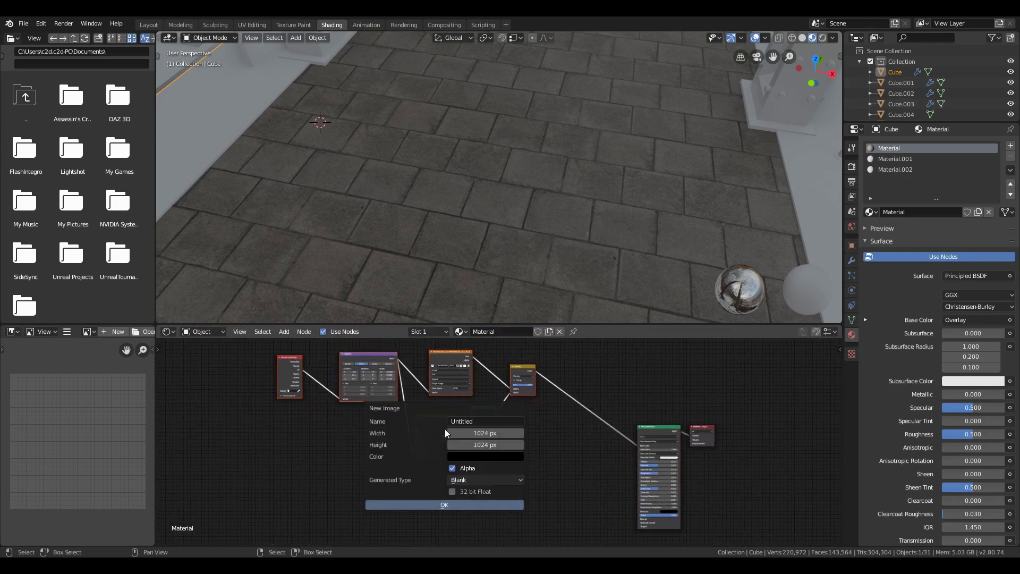
{"action": "scroll", "coordinate": [402, 426], "scroll_direction": "up", "scroll_amount": 4}
{"action": "key", "text": "shift+d"}
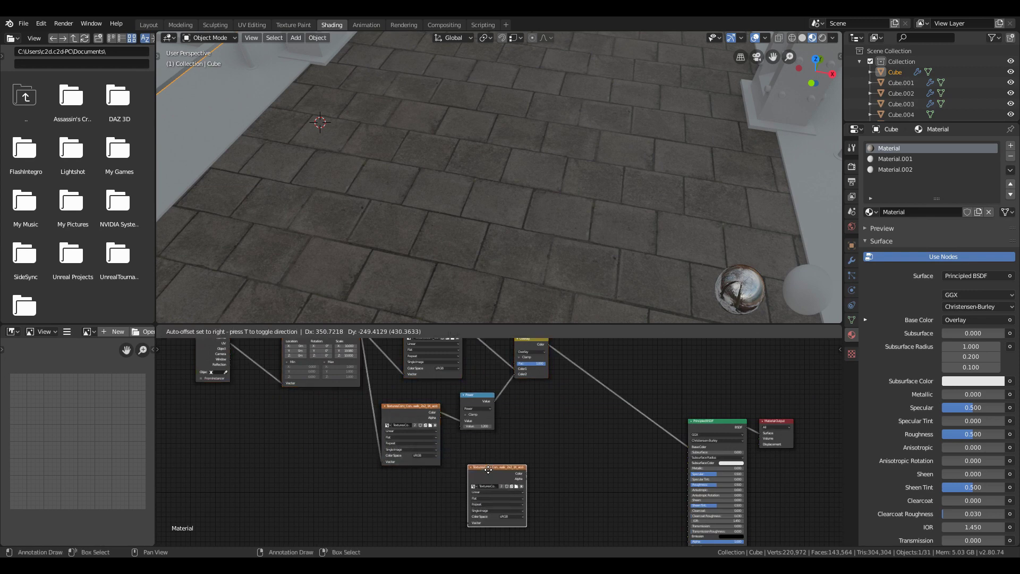
{"action": "left_click", "coordinate": [473, 455]}
{"action": "scroll", "coordinate": [533, 435], "scroll_direction": "up", "scroll_amount": 2}
{"action": "left_click", "coordinate": [482, 444]}
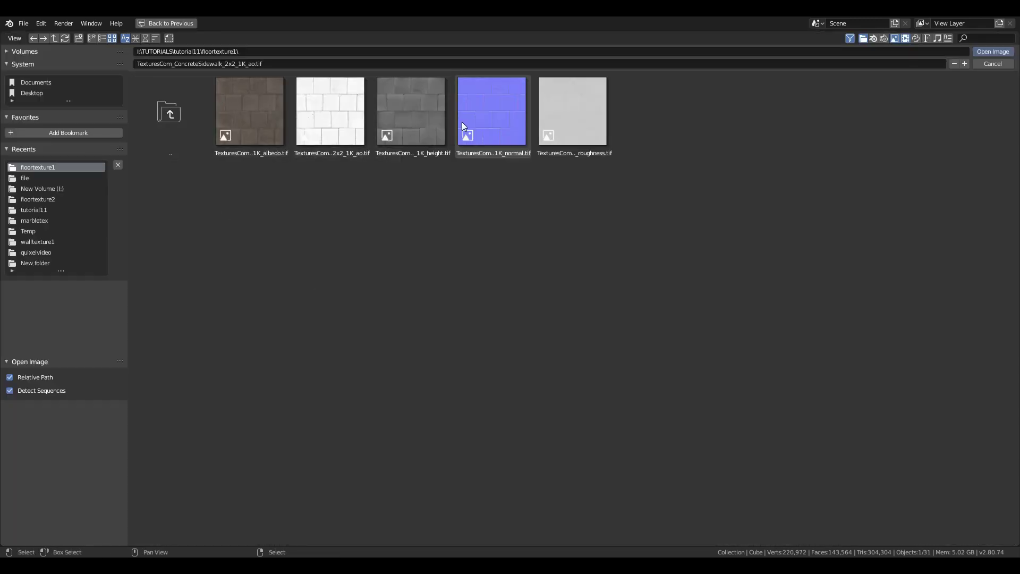
{"action": "double_click", "coordinate": [541, 118]}
Connect the roughness texture's Color output to the Principled BSDF's Roughness input
{"action": "middle_click_drag", "start_coordinate": [559, 435], "coordinate": [391, 385]}
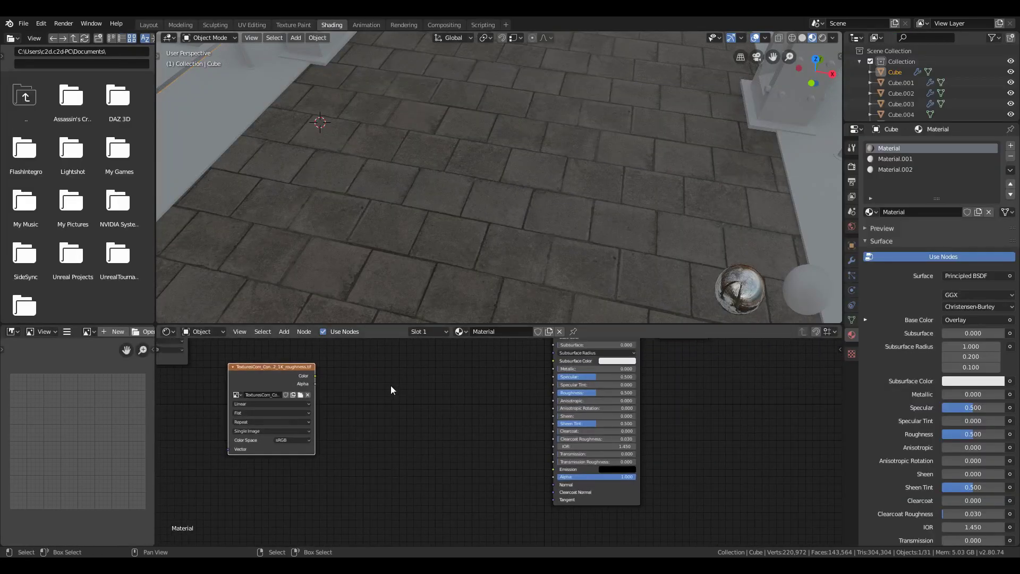
{"action": "scroll", "coordinate": [288, 364], "scroll_direction": "up", "scroll_amount": 1}
{"action": "left_click_drag", "start_coordinate": [286, 365], "coordinate": [563, 384]}
{"action": "scroll", "coordinate": [444, 411], "scroll_direction": "down", "scroll_amount": 3}
{"action": "middle_click_drag", "start_coordinate": [433, 410], "coordinate": [443, 435]}
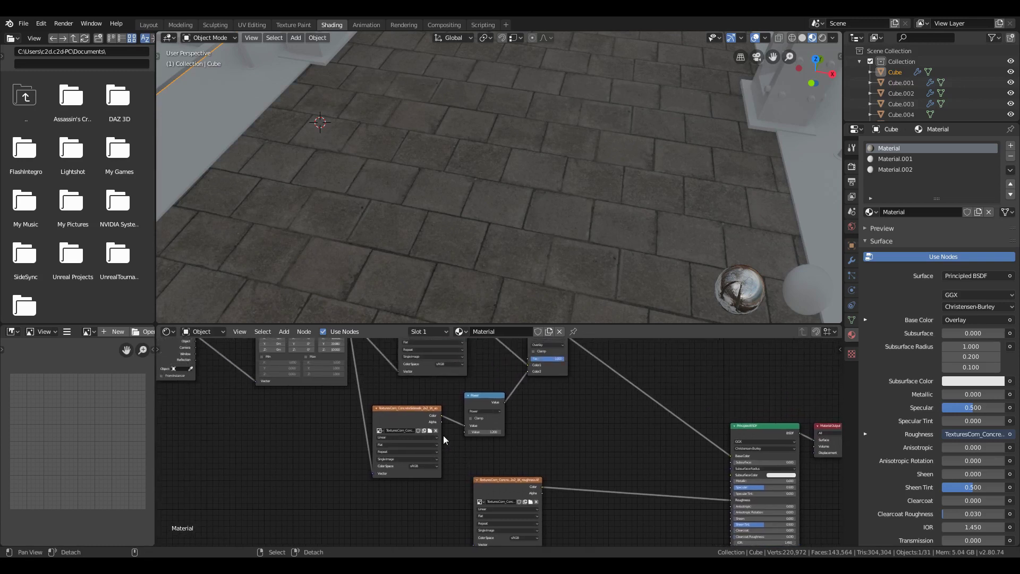
Connect the Mapping node's Vector output to the Vector input of the roughness texture node
{"action": "scroll", "coordinate": [377, 378], "scroll_direction": "down", "scroll_amount": 1}
{"action": "scroll", "coordinate": [377, 377], "scroll_direction": "down", "scroll_amount": 1}
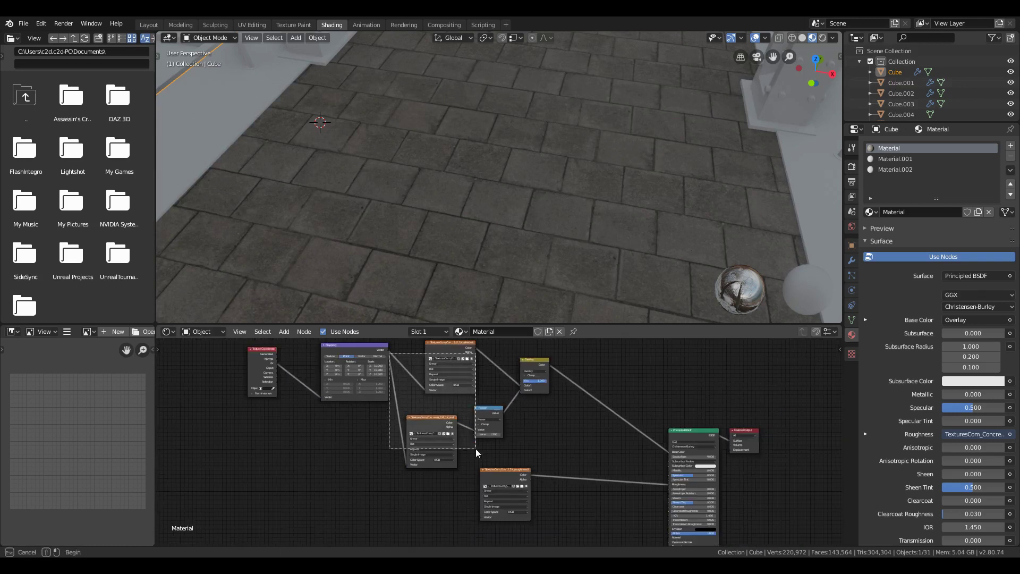
{"action": "left_click_drag", "start_coordinate": [388, 350], "coordinate": [482, 515]}
{"action": "scroll", "coordinate": [505, 451], "scroll_direction": "up", "scroll_amount": 3}
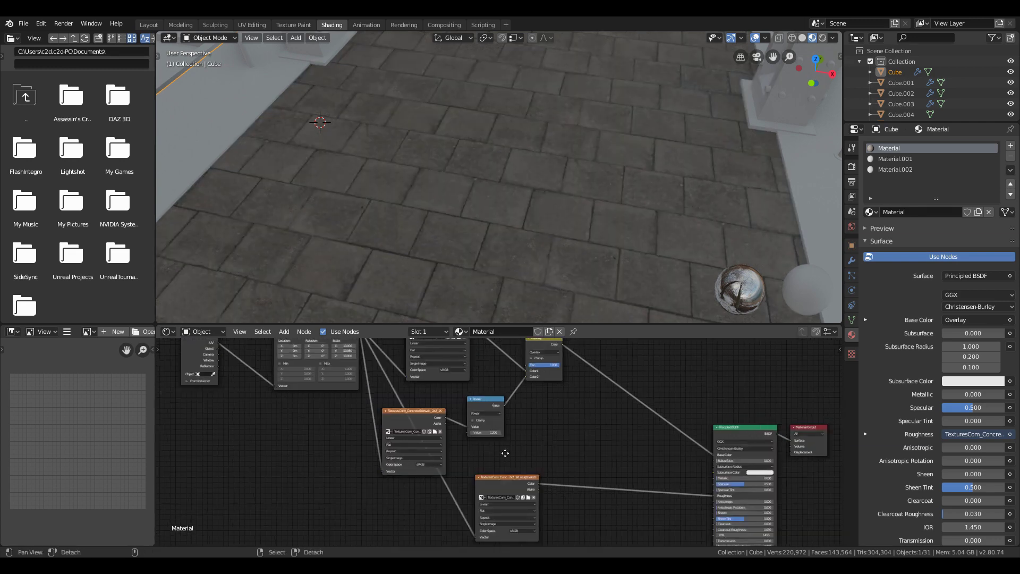
Move the base colour texture nodes and their blending nodes upward, away from the roughness texture node
{"action": "middle_click_drag", "start_coordinate": [506, 452], "coordinate": [409, 478]}
{"action": "key", "text": "a"}
{"action": "key", "text": "a"}
{"action": "key", "text": "b"}
{"action": "left_click_drag", "start_coordinate": [318, 360], "coordinate": [484, 470]}
{"action": "left_click", "coordinate": [539, 381]}
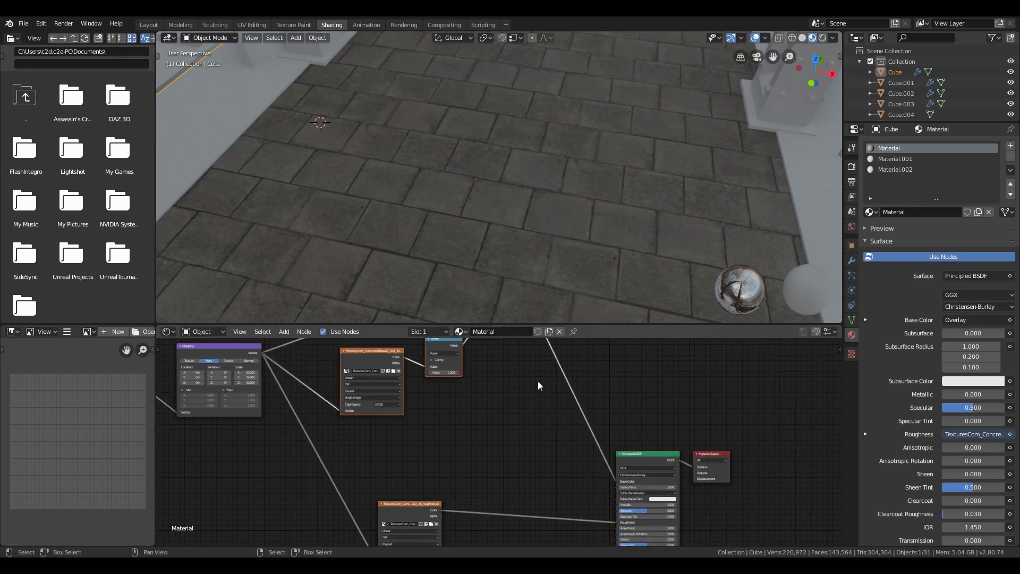
Insert a ColorRamp node on the link between the roughness texture and the Principled BSDF's Roughness input
{"action": "middle_click_drag", "start_coordinate": [499, 478], "coordinate": [474, 435], "text": "shift"}
{"action": "scroll", "coordinate": [496, 439], "scroll_direction": "up", "scroll_amount": 5}
{"action": "key", "text": "shift+a"}
{"action": "left_click", "coordinate": [472, 432]}
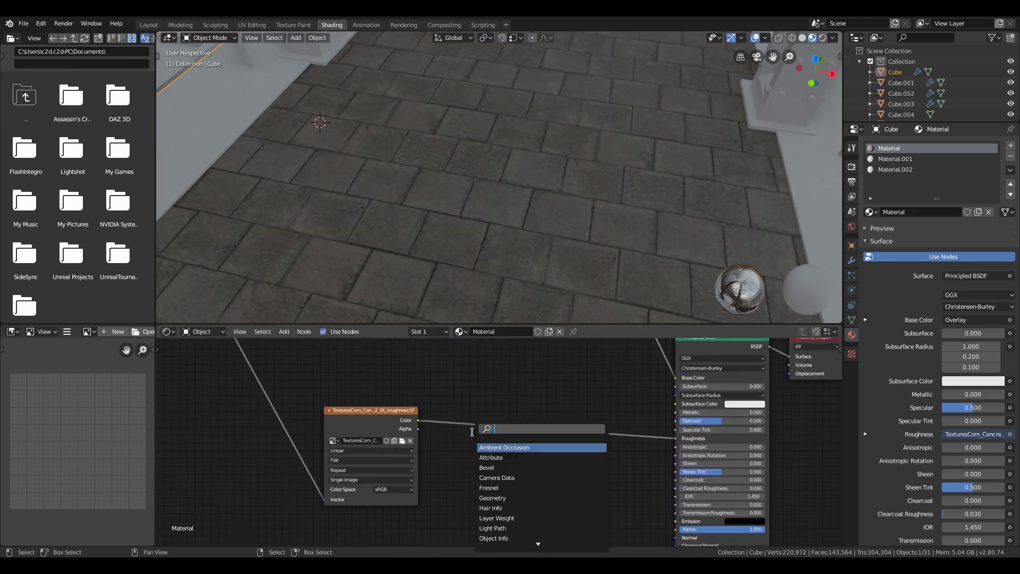
{"action": "type", "text": "colo"}
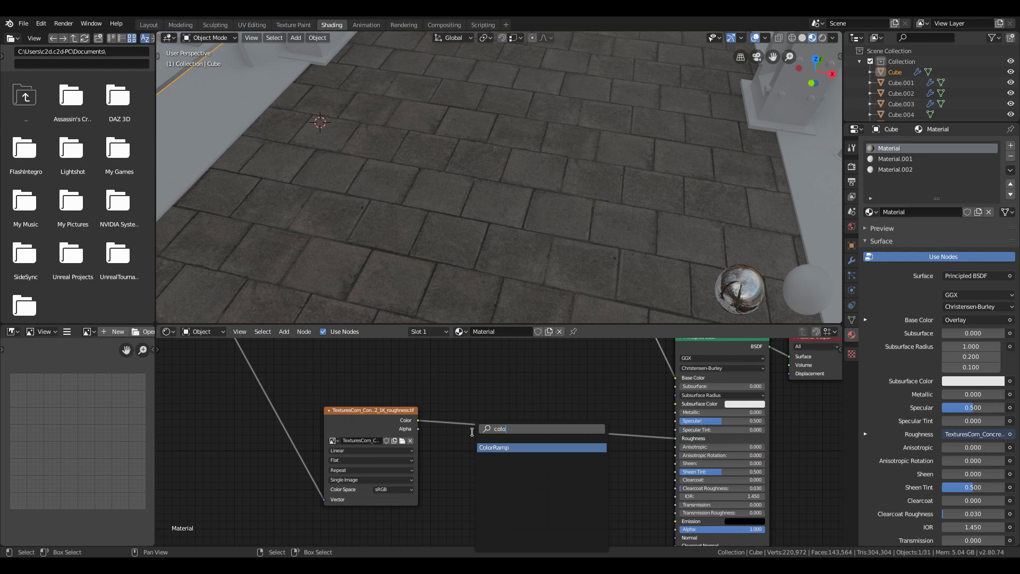
{"action": "key", "text": "Return"}
{"action": "left_click", "coordinate": [473, 430]}
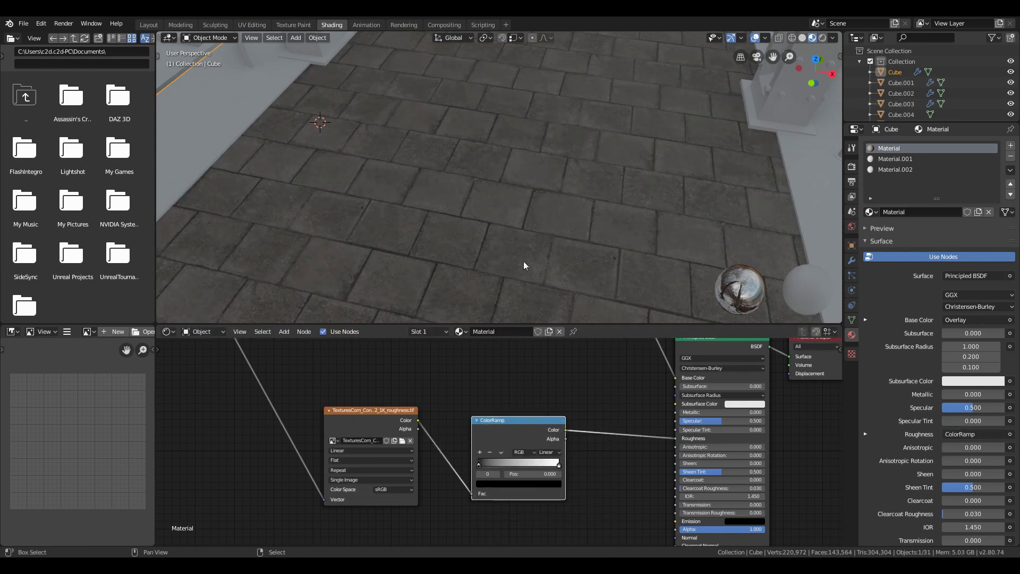
Shift the ColorRamp's black stop to position 0.341 and space the ColorRamp and roughness texture nodes apart
{"action": "key", "text": "shift+grave"}
{"action": "key", "text": "w"}
{"action": "key", "text": "s"}
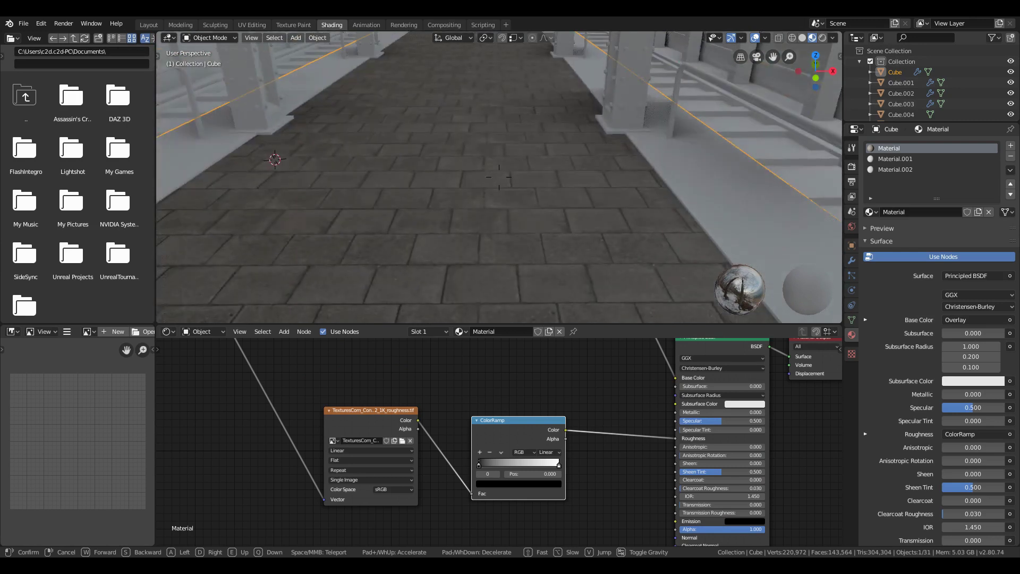
{"action": "left_click", "coordinate": [552, 450]}
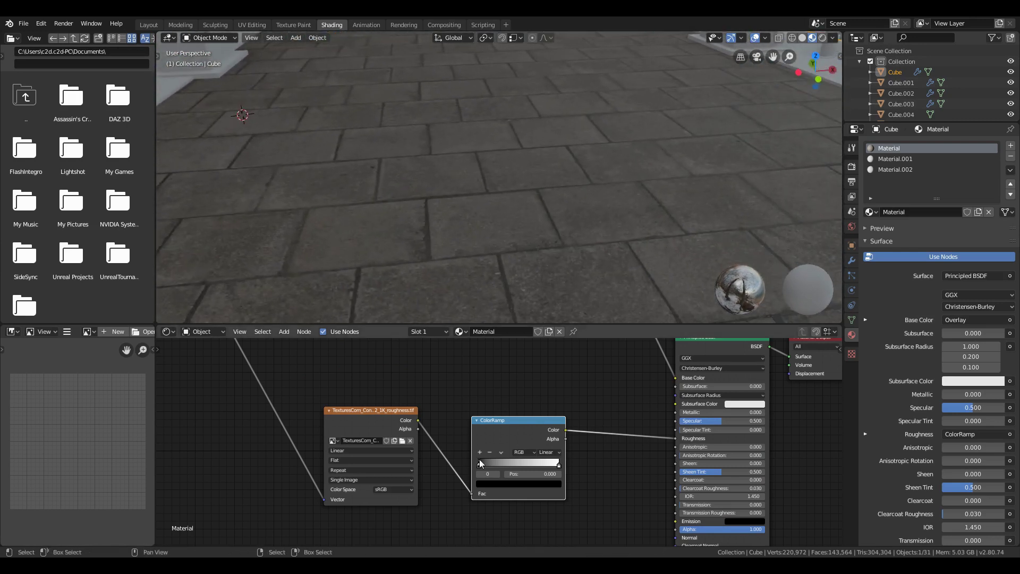
{"action": "left_click_drag", "start_coordinate": [481, 457], "coordinate": [513, 402]}
{"action": "left_click_drag", "start_coordinate": [384, 422], "coordinate": [346, 401]}
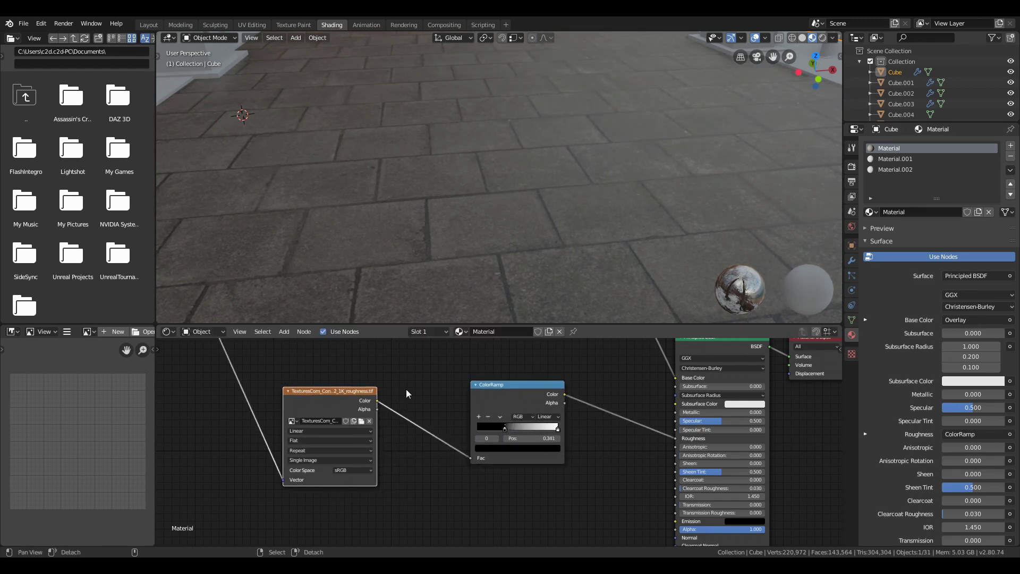
{"action": "scroll", "coordinate": [399, 409], "scroll_direction": "down", "scroll_amount": 2}
{"action": "mouse_move", "coordinate": [404, 382]}
{"action": "middle_mouse_down"}
{"action": "mouse_move", "coordinate": [398, 409]}
{"action": "mouse_move", "coordinate": [472, 424]}
{"action": "mouse_move", "coordinate": [493, 397]}
{"action": "mouse_move", "coordinate": [412, 392]}
{"action": "middle_mouse_up"}
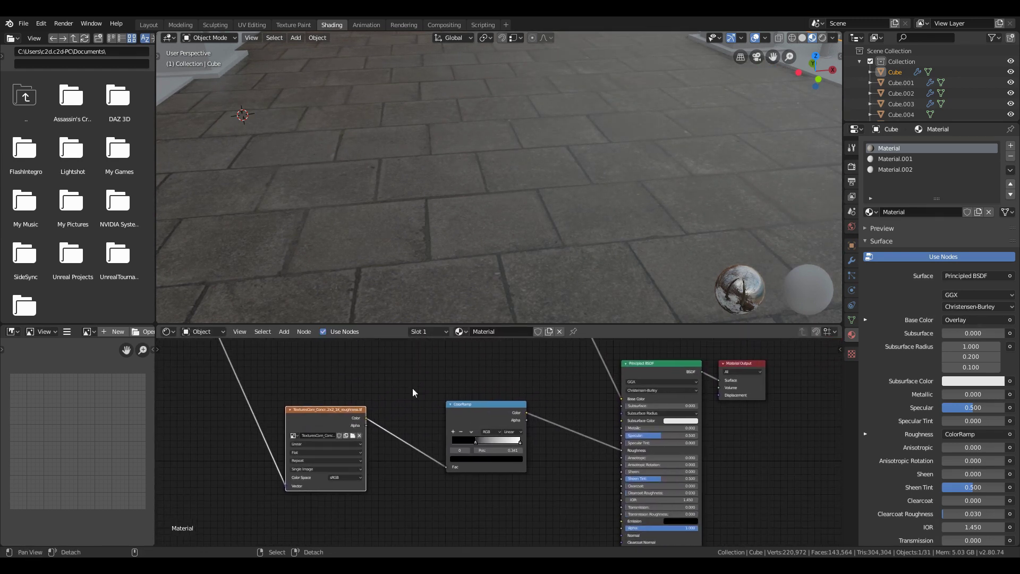
Shift the ColorRamp closer to the roughness texture and insert a MixRGB node between it and the Principled BSDF
{"action": "left_click_drag", "start_coordinate": [484, 400], "coordinate": [437, 411]}
{"action": "key", "text": "shift+a"}
{"action": "left_click", "coordinate": [496, 376]}
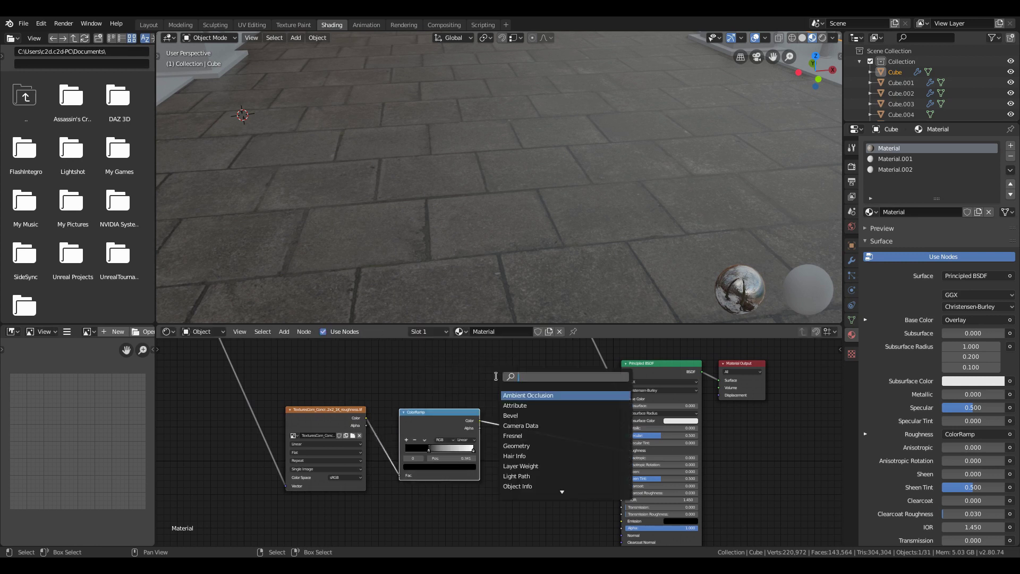
{"action": "type", "text": "mix"}
{"action": "key", "text": "Down"}
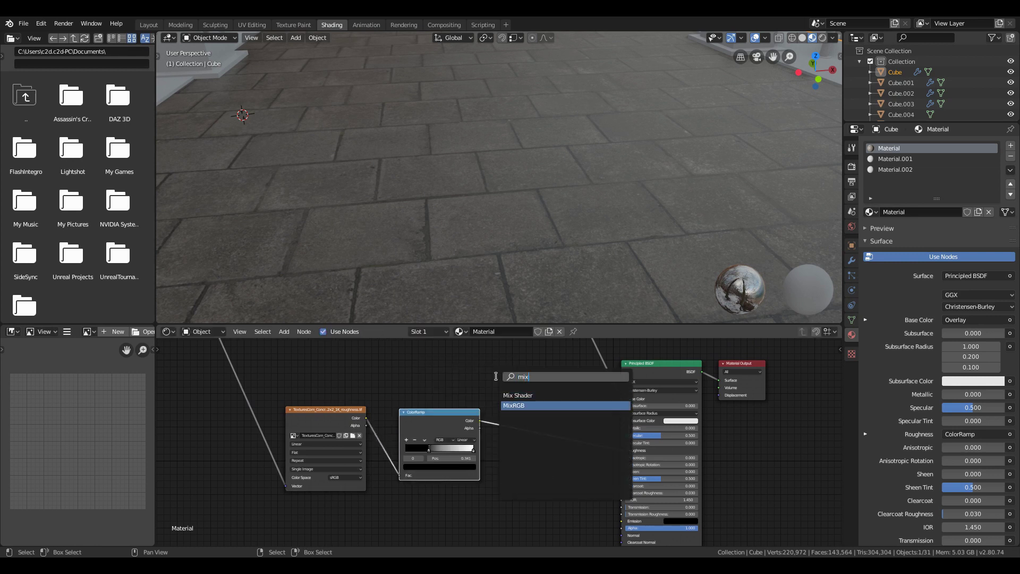
{"action": "key", "text": "Return"}
{"action": "left_click", "coordinate": [544, 393]}
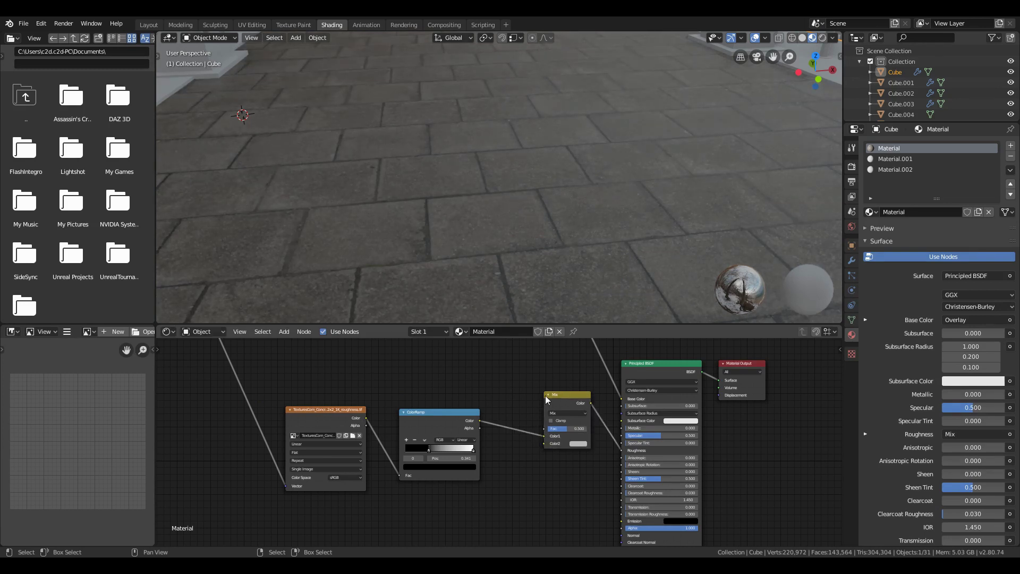
Reposition the new MixRGB node slightly and set its blend type to Overlay
{"action": "left_click_drag", "start_coordinate": [549, 395], "coordinate": [530, 402]}
{"action": "left_click", "coordinate": [528, 401]}
{"action": "left_click", "coordinate": [548, 419]}
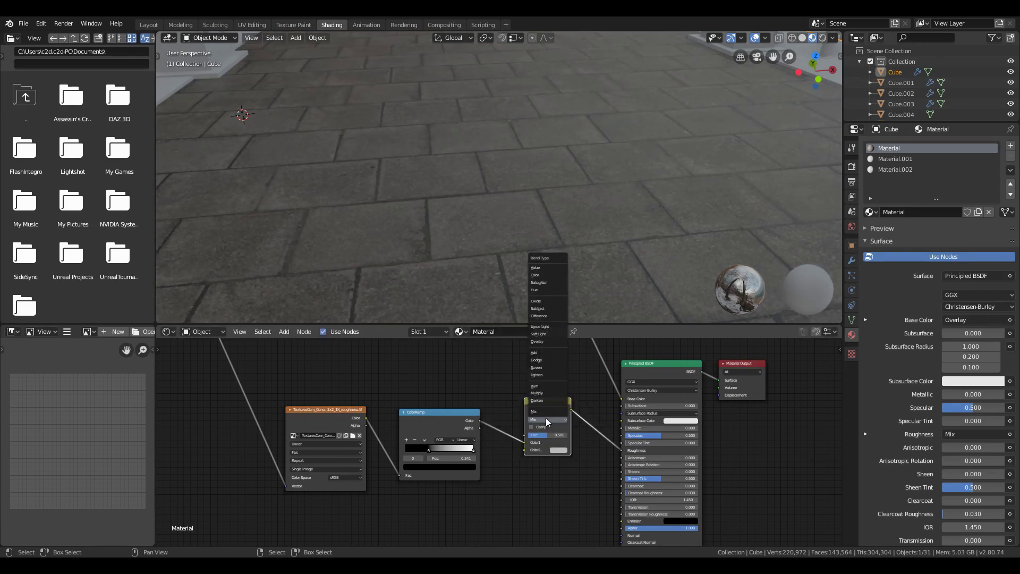
{"action": "left_click", "coordinate": [551, 344]}
Add a Musgrave Texture node below the ColorRamp and connect its Color output to the Overlay node's Color2 input
{"action": "middle_click_drag", "start_coordinate": [464, 495], "coordinate": [398, 455]}
{"action": "key", "text": "shift+a"}
{"action": "left_click", "coordinate": [380, 434]}
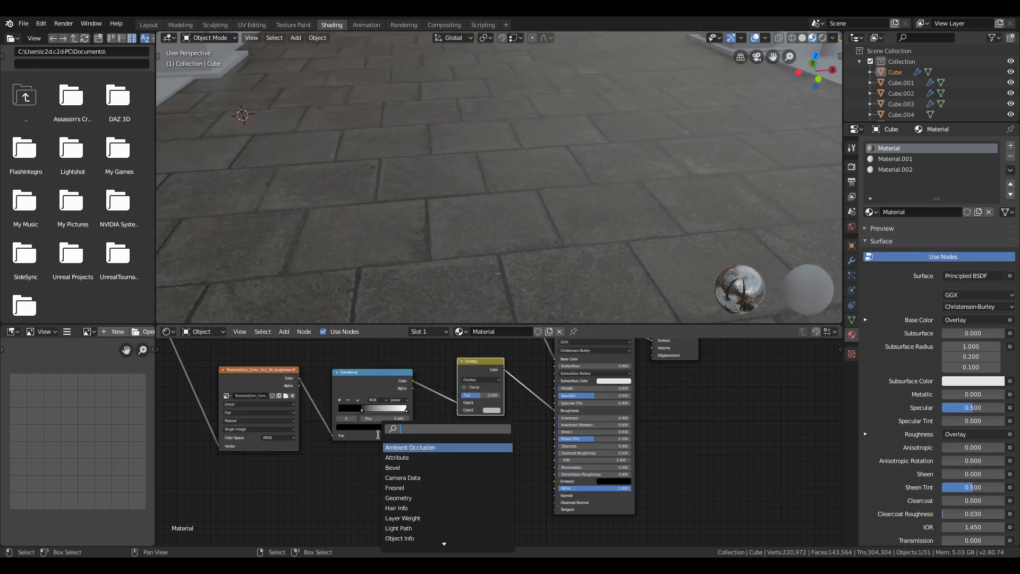
{"action": "key", "text": "Return"}
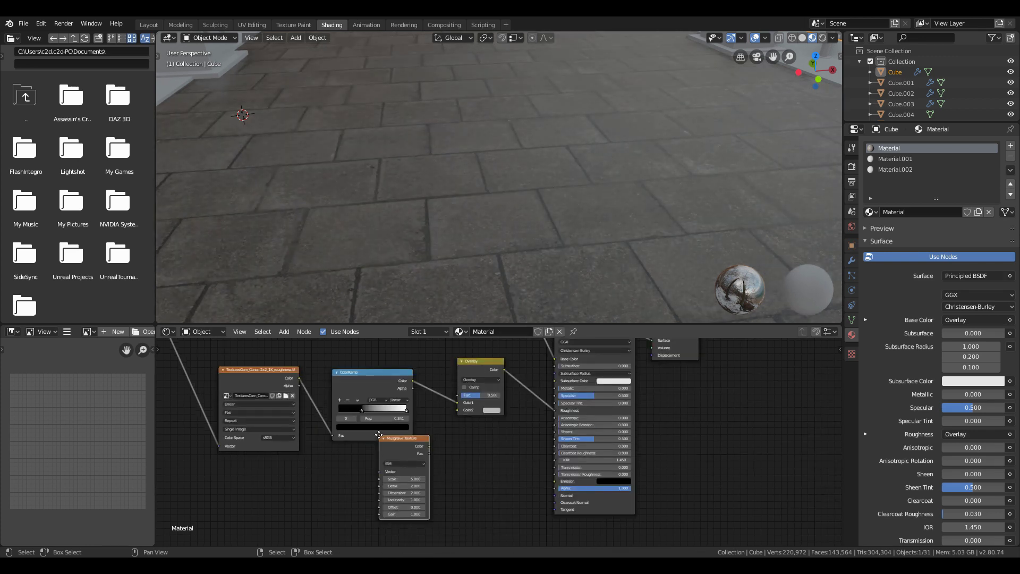
{"action": "left_click", "coordinate": [333, 462]}
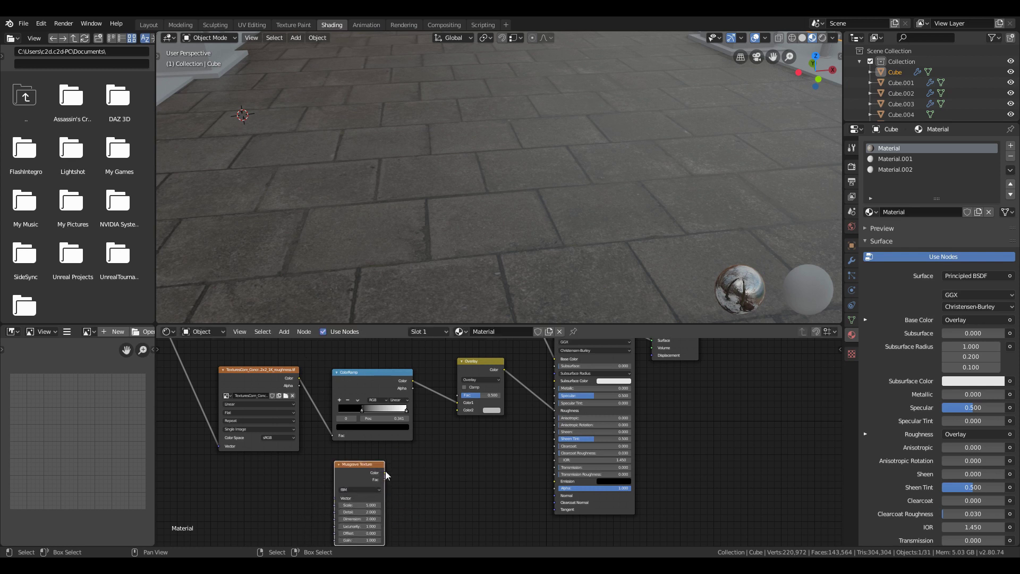
{"action": "left_click_drag", "start_coordinate": [385, 472], "coordinate": [457, 409]}
{"action": "scroll", "coordinate": [465, 495], "scroll_direction": "up", "scroll_amount": 1}
{"action": "middle_click_drag", "start_coordinate": [465, 495], "coordinate": [535, 462]}
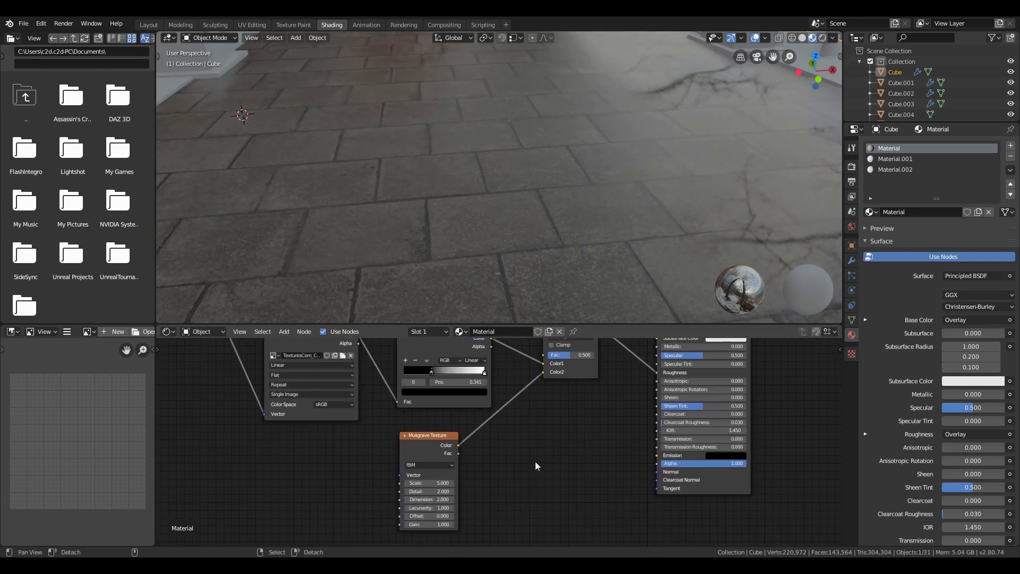
Set the Musgrave Texture's Scale to 43.3 and its Detail to 0.88
{"action": "key", "text": "shift+grave"}
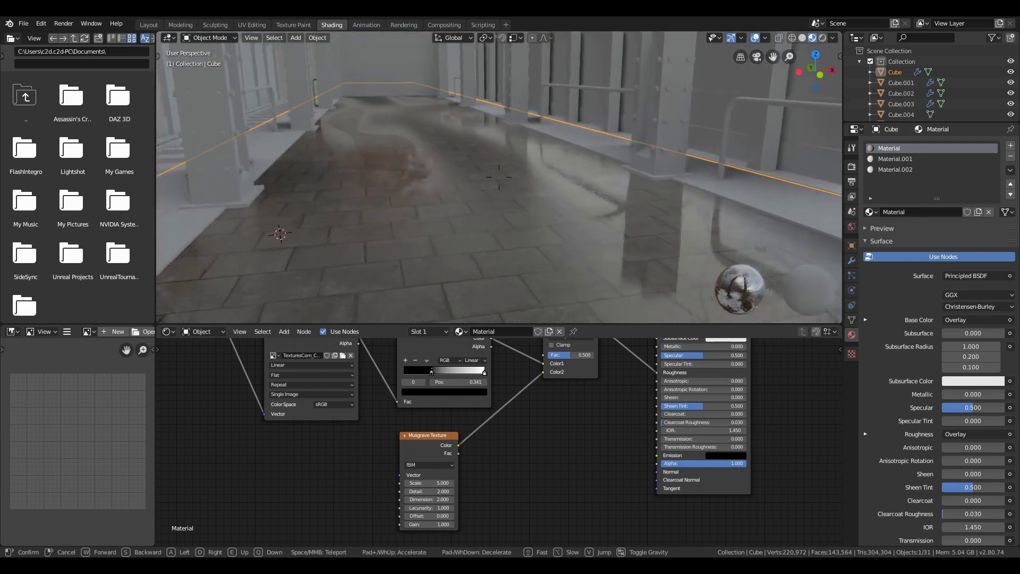
{"action": "left_click", "coordinate": [560, 191]}
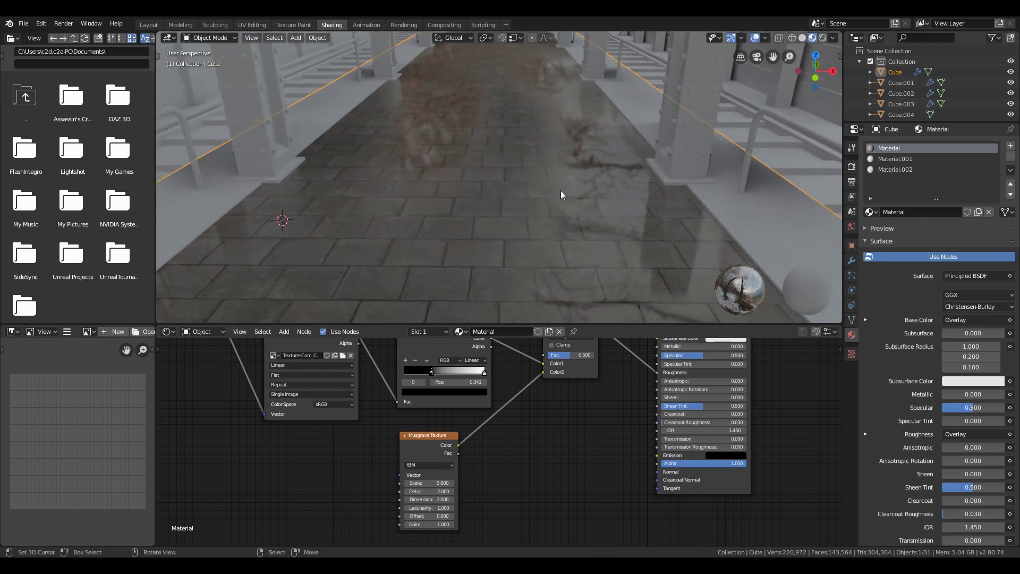
{"action": "left_click_drag", "start_coordinate": [424, 483], "coordinate": [552, 482]}
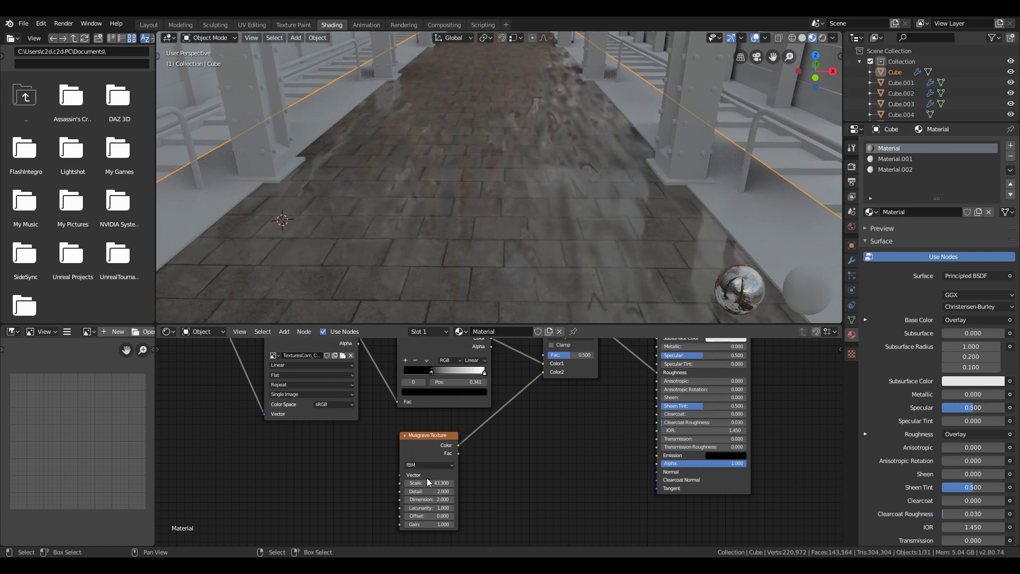
{"action": "scroll", "coordinate": [478, 483], "scroll_direction": "up", "scroll_amount": 5}
{"action": "middle_click_drag", "start_coordinate": [477, 484], "coordinate": [504, 448]}
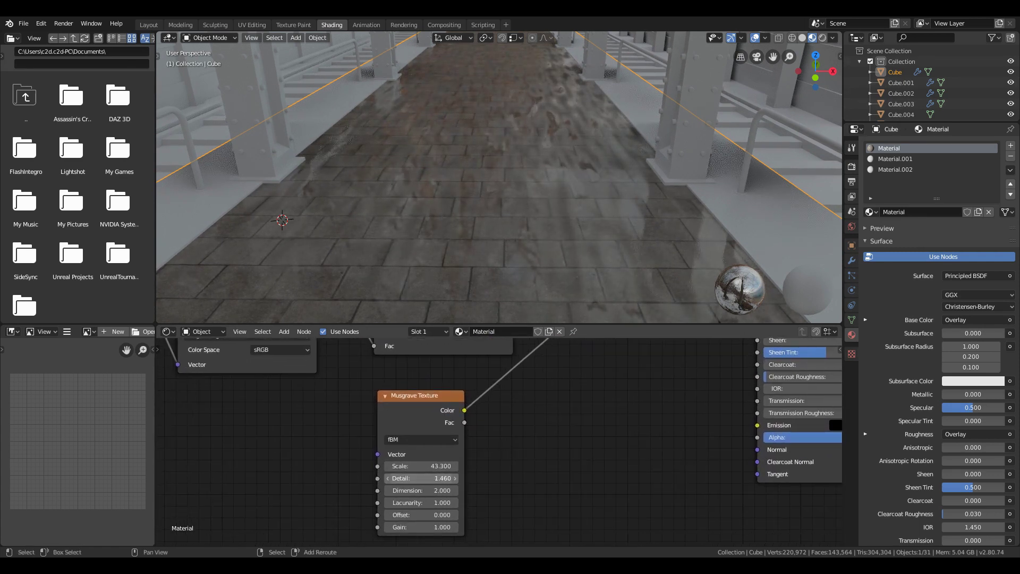
{"action": "left_click_drag", "start_coordinate": [422, 478], "coordinate": [393, 478]}
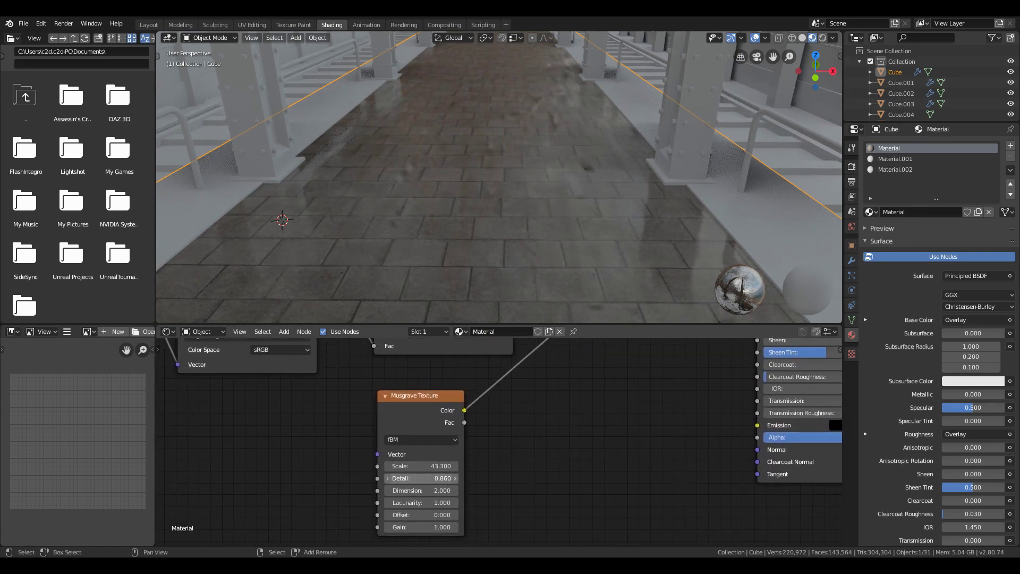
Inspect the floor's reflections up close and set the Musgrave Texture's Scale to -8.3
{"action": "key", "text": "shift+grave"}
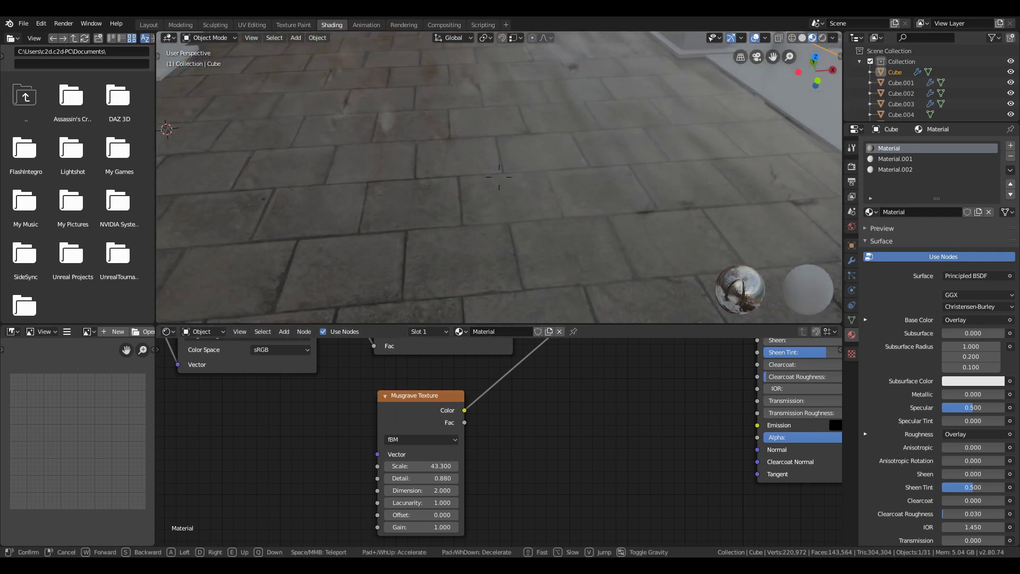
{"action": "key", "text": "s"}
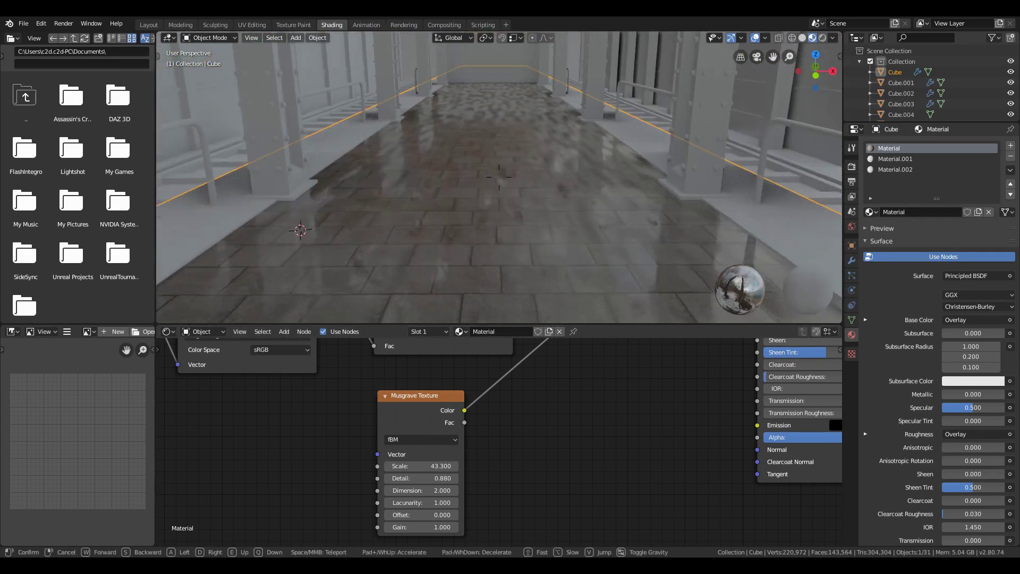
{"action": "left_click", "coordinate": [417, 452]}
{"action": "left_click_drag", "start_coordinate": [421, 467], "coordinate": [143, 467]}
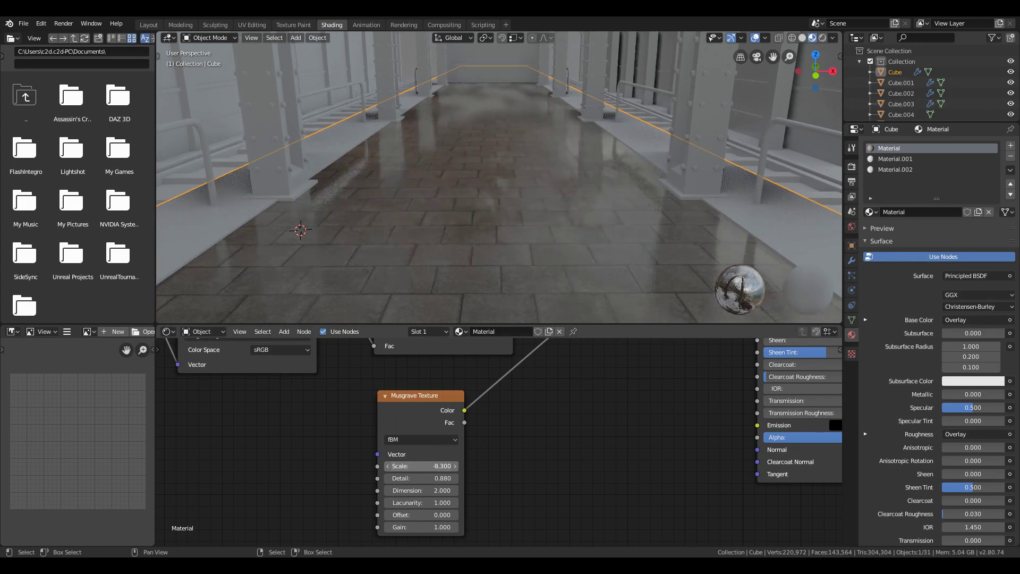
{"action": "key", "text": "shift+grave"}
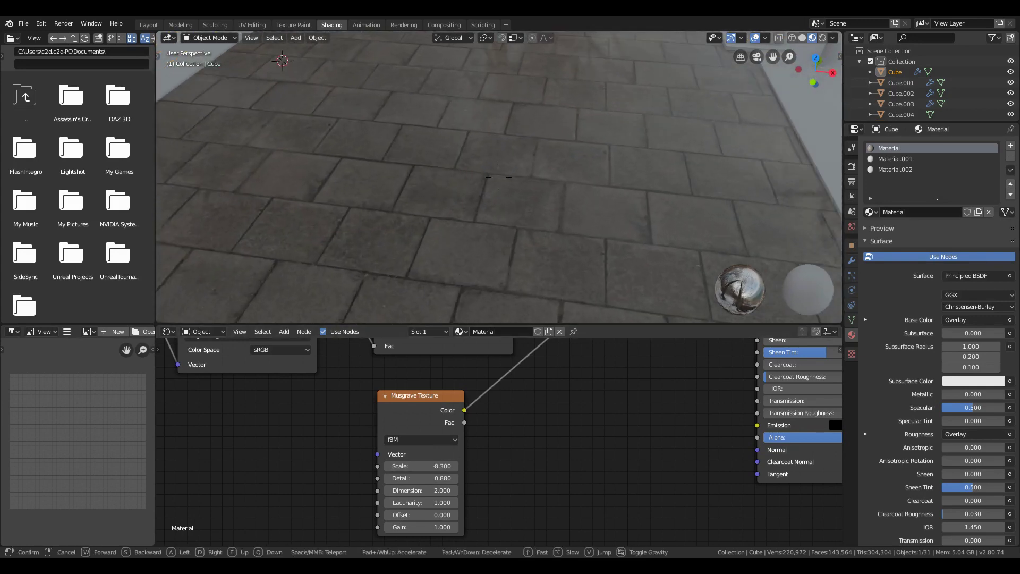
{"action": "left_click", "coordinate": [499, 177]}
Move the roughness texture, ColorRamp, Overlay and Musgrave nodes together to free space below them
{"action": "scroll", "coordinate": [549, 359], "scroll_direction": "down", "scroll_amount": 6}
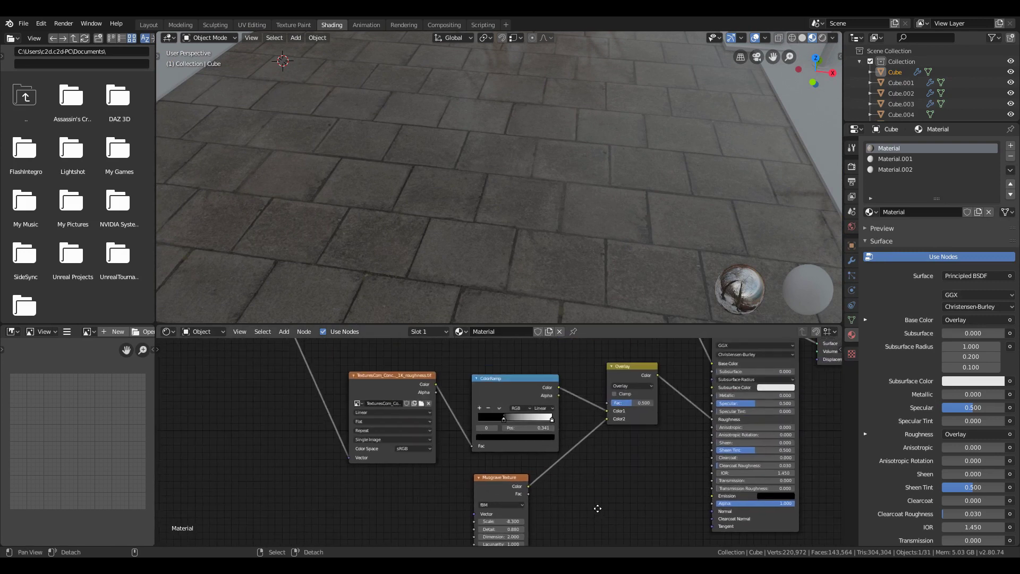
{"action": "scroll", "coordinate": [557, 513], "scroll_direction": "up", "scroll_amount": 3}
{"action": "key", "text": "a"}
{"action": "key", "text": "a"}
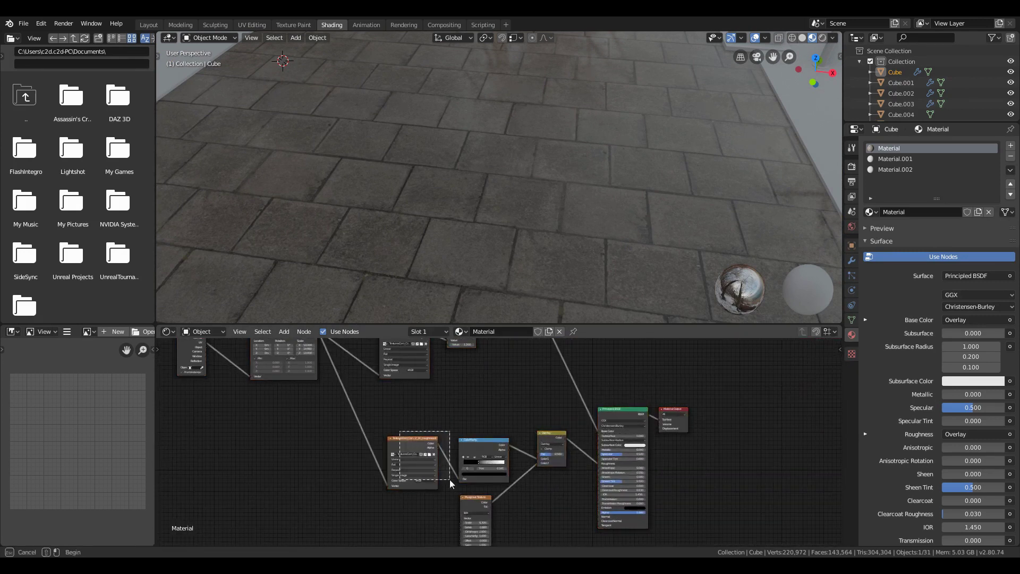
{"action": "left_click_drag", "start_coordinate": [399, 431], "coordinate": [562, 537]}
{"action": "key", "text": "g"}
{"action": "left_click", "coordinate": [521, 499]}
{"action": "left_click_drag", "start_coordinate": [521, 499], "coordinate": [563, 465], "text": "alt"}
Duplicate the roughness image texture node and place the copy below the roughness nodes
{"action": "scroll", "coordinate": [481, 426], "scroll_direction": "up", "scroll_amount": 1}
{"action": "left_click", "coordinate": [394, 356]}
{"action": "key", "text": "shift+d"}
{"action": "left_click", "coordinate": [403, 461]}
{"action": "scroll", "coordinate": [460, 452], "scroll_direction": "up", "scroll_amount": 2}
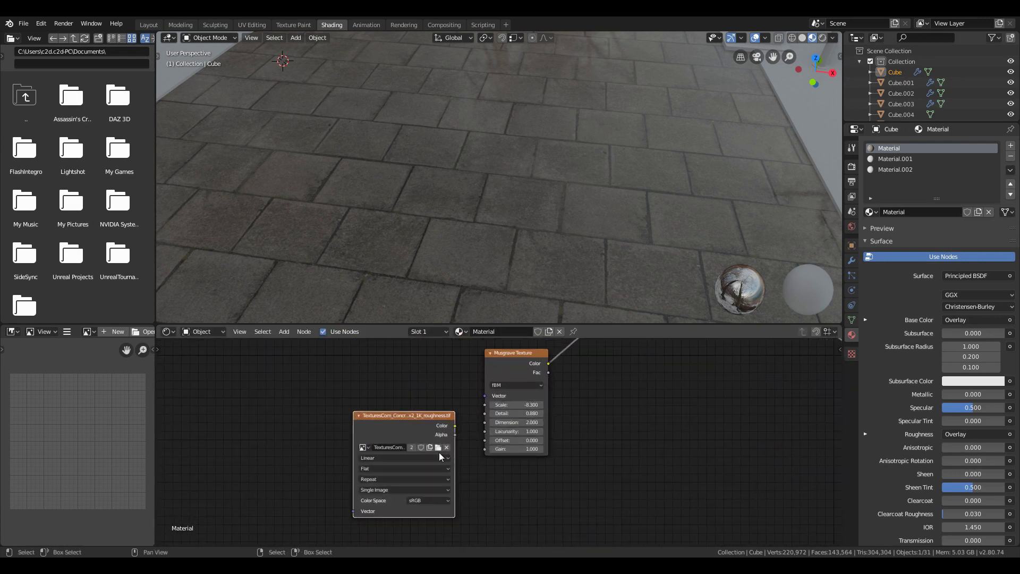
Load the 2x2 1K normal TIF into the duplicated texture node and set its color space to Non-Color
{"action": "left_click", "coordinate": [440, 451]}
{"action": "left_click", "coordinate": [483, 100]}
{"action": "double_click", "coordinate": [483, 100]}
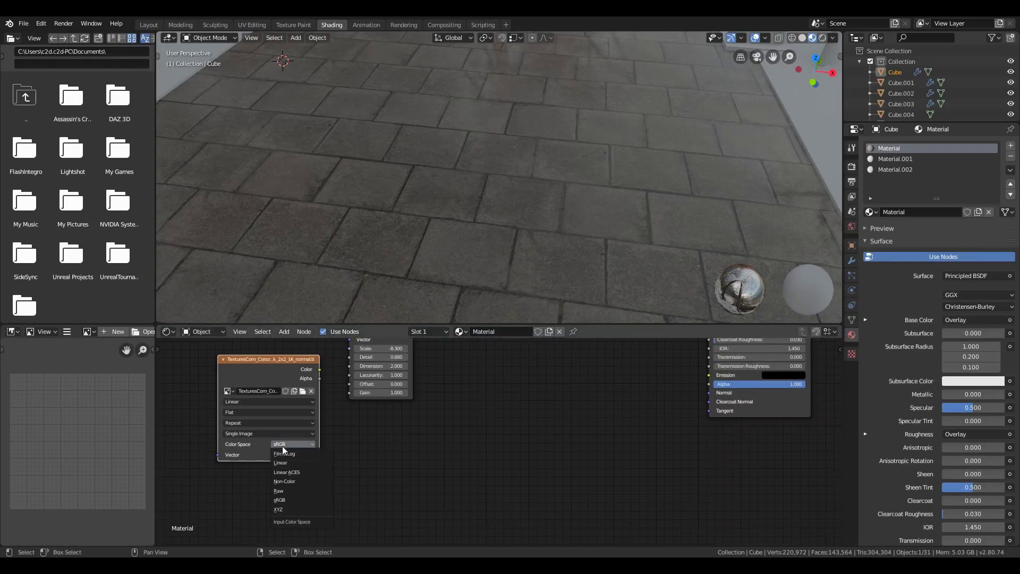
{"action": "left_click", "coordinate": [292, 483]}
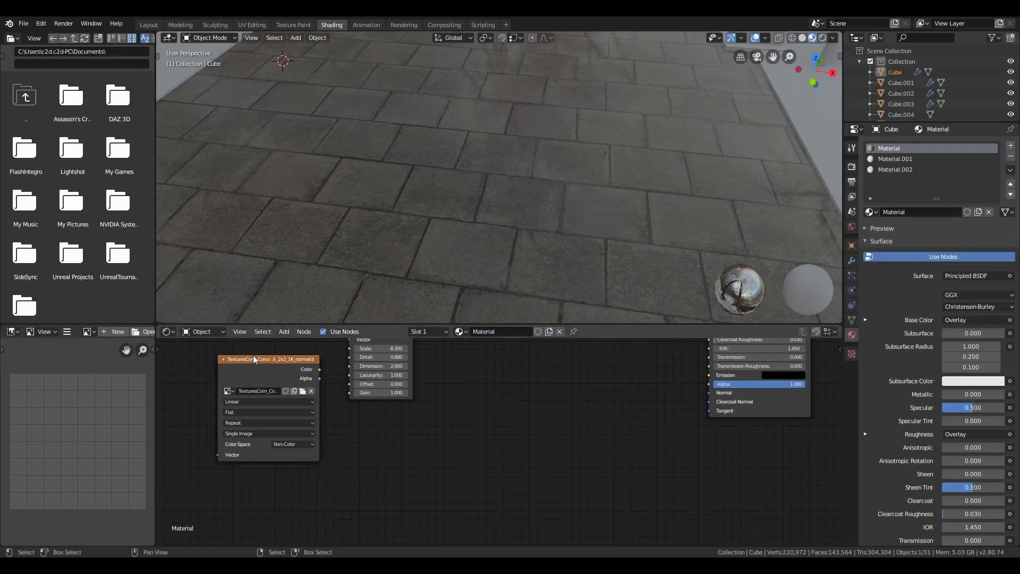
{"action": "left_click_drag", "start_coordinate": [300, 406], "coordinate": [361, 457]}
Add a Normal Map node between the normal texture node and the Principled BSDF
{"action": "key", "text": "shift+a"}
{"action": "left_click", "coordinate": [511, 409]}
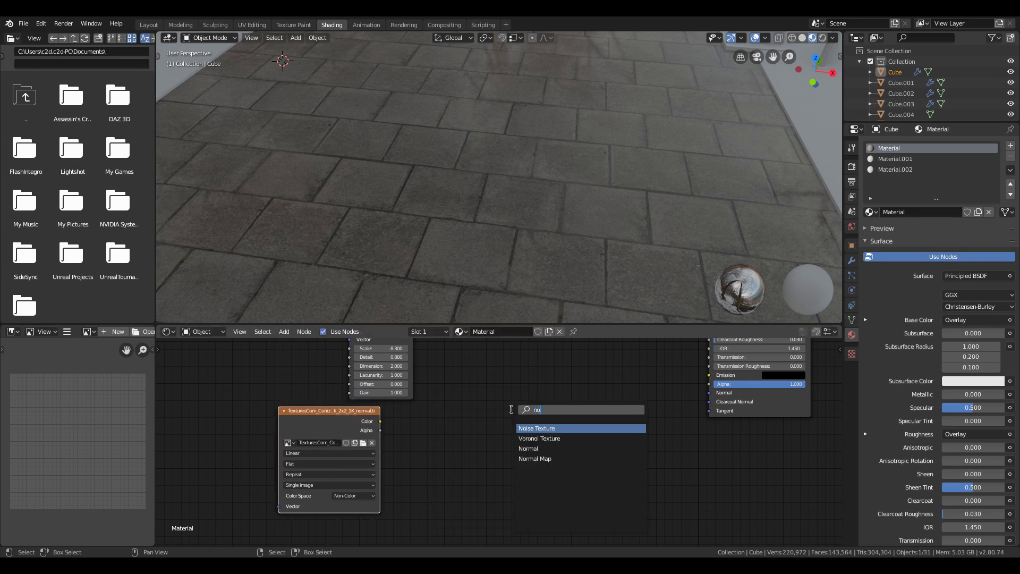
{"action": "key", "text": "Down"}
{"action": "key", "text": "Return"}
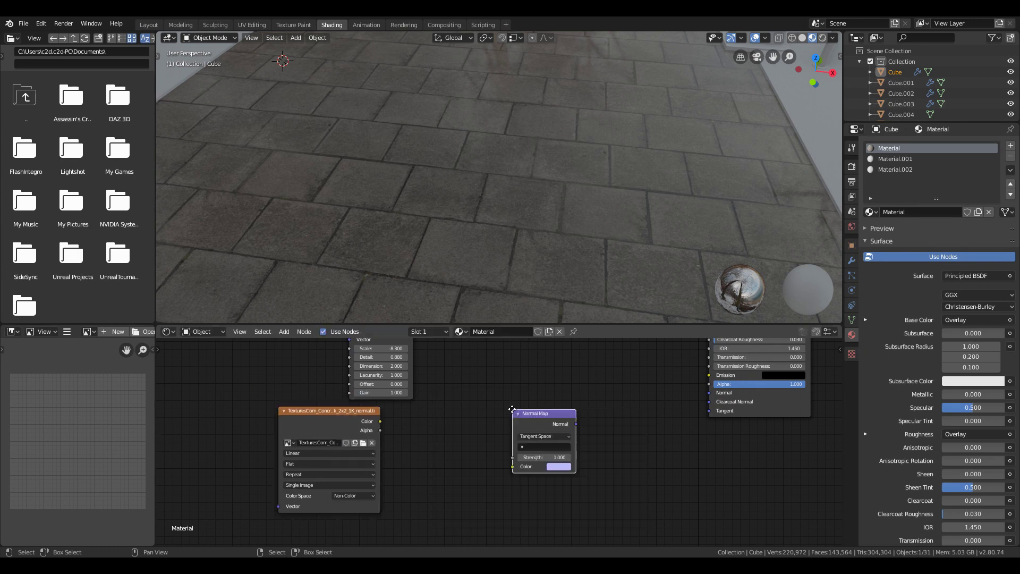
{"action": "left_click", "coordinate": [464, 425]}
Connect the normal texture's Color to the Normal Map's Color input, and its Normal output to the Principled BSDF's Normal input
{"action": "left_click_drag", "start_coordinate": [378, 422], "coordinate": [466, 484]}
{"action": "left_click_drag", "start_coordinate": [528, 441], "coordinate": [709, 393]}
{"action": "scroll", "coordinate": [356, 365], "scroll_direction": "down", "scroll_amount": 3}
{"action": "middle_click_drag", "start_coordinate": [356, 364], "coordinate": [363, 420]}
{"action": "scroll", "coordinate": [363, 420], "scroll_direction": "down", "scroll_amount": 1}
{"action": "scroll", "coordinate": [403, 387], "scroll_direction": "down", "scroll_amount": 1}
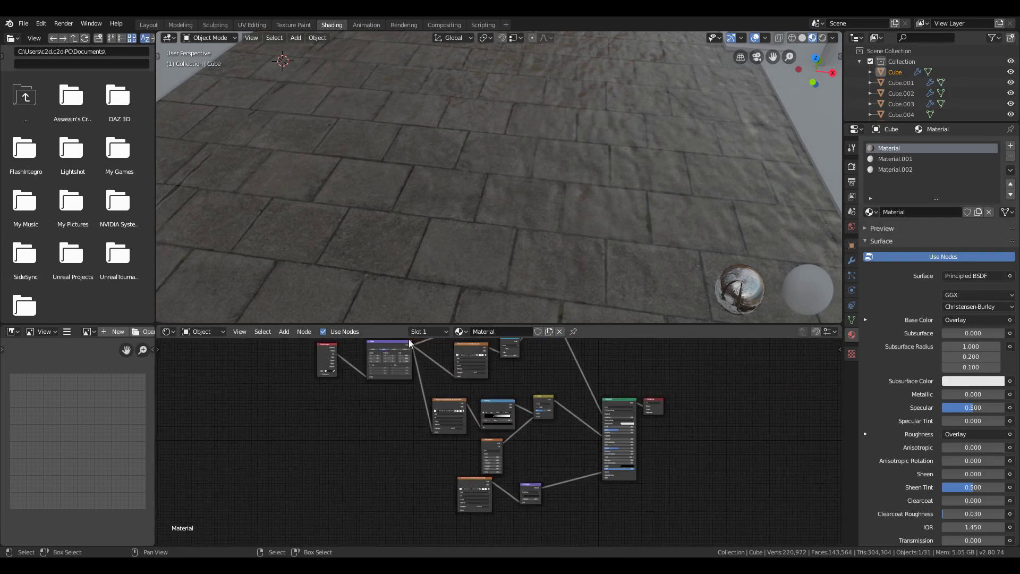
Move the Mapping and Texture Coordinate nodes down beside the roughness texture, leaving more space before the texture nodes
{"action": "left_click_drag", "start_coordinate": [412, 343], "coordinate": [389, 418]}
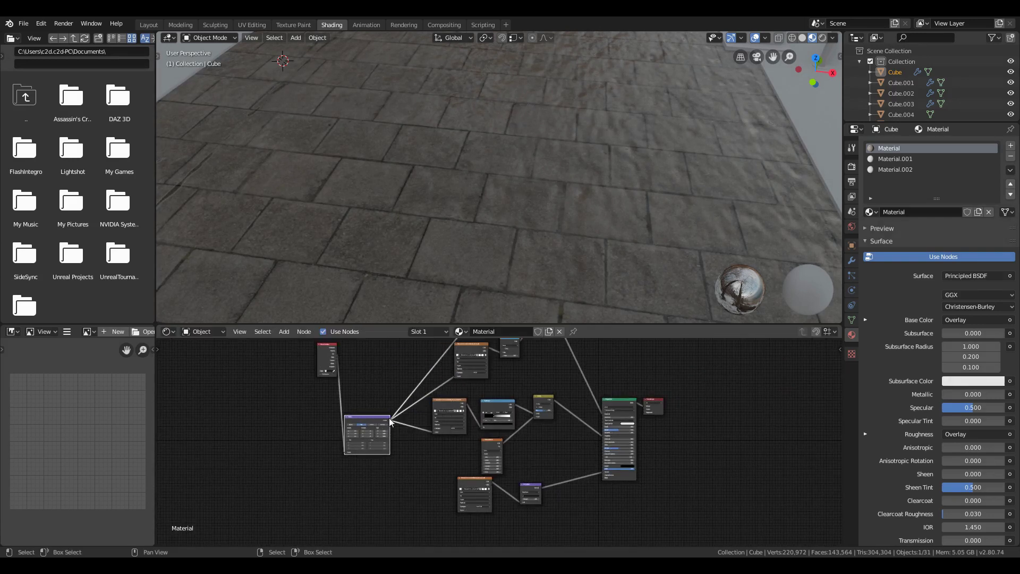
{"action": "left_click", "coordinate": [319, 345]}
{"action": "left_click_drag", "start_coordinate": [319, 349], "coordinate": [218, 429]}
{"action": "scroll", "coordinate": [399, 480], "scroll_direction": "up", "scroll_amount": 7}
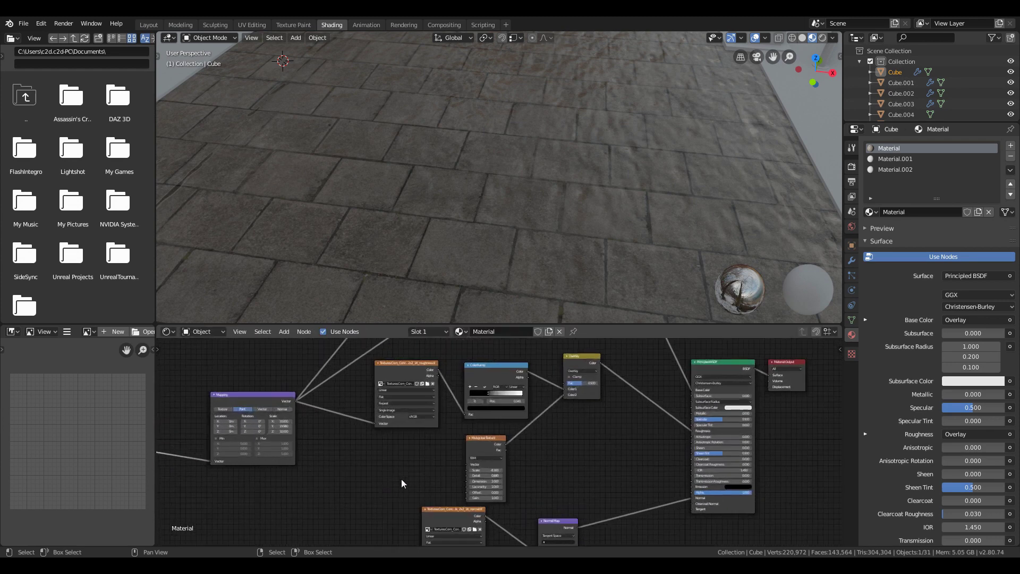
Connect the Mapping node's Vector output to the normal texture's Vector input and shift the Musgrave Texture node aside
{"action": "left_click_drag", "start_coordinate": [373, 465], "coordinate": [400, 395], "text": "alt"}
{"action": "left_click_drag", "start_coordinate": [363, 362], "coordinate": [355, 387], "text": "alt"}
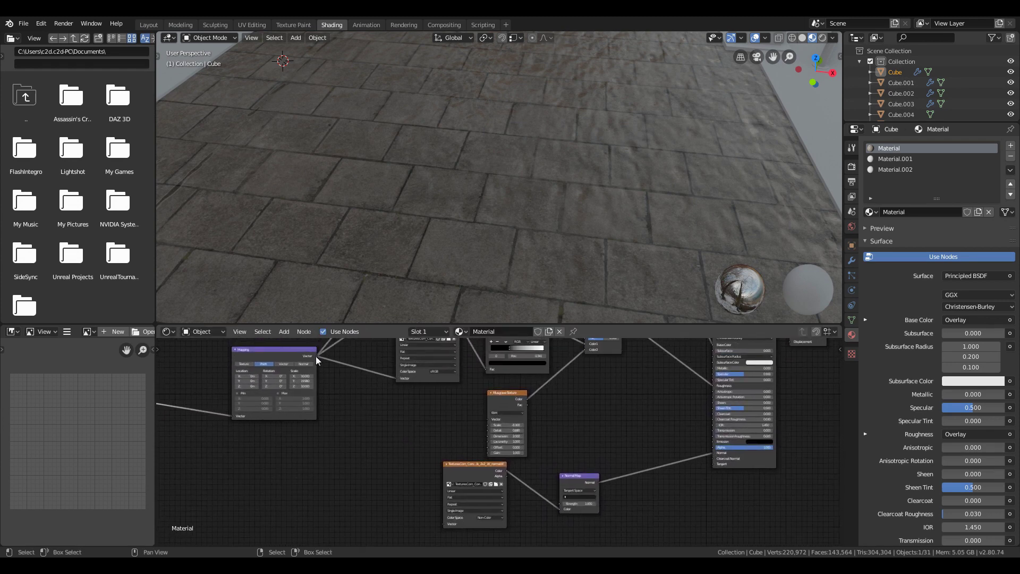
{"action": "left_click_drag", "start_coordinate": [316, 356], "coordinate": [449, 524]}
{"action": "left_click_drag", "start_coordinate": [506, 396], "coordinate": [479, 396]}
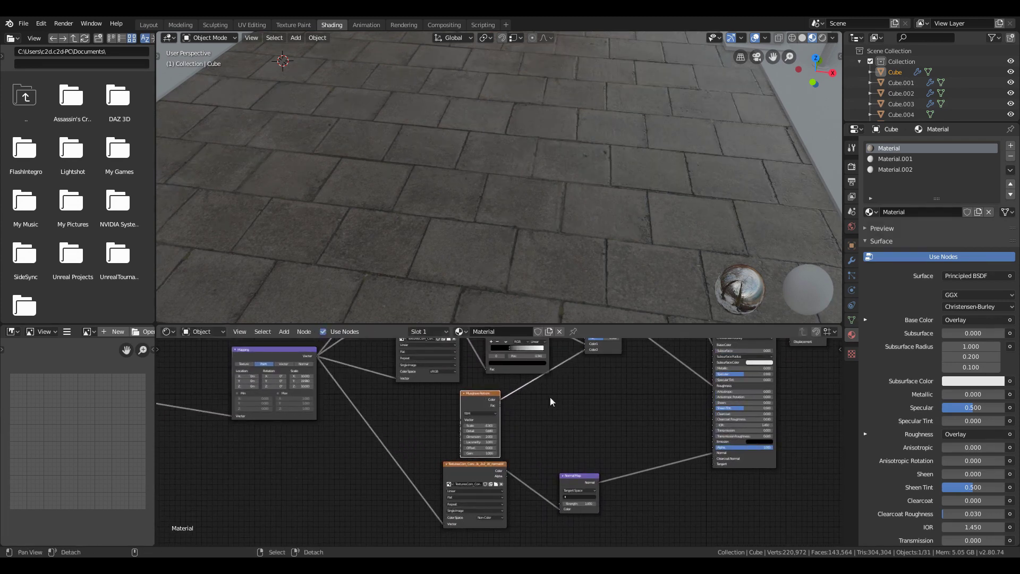
Check the floor's reflections along the platform and set the Musgrave Texture's scale to 39.830
{"action": "scroll", "coordinate": [556, 443], "scroll_direction": "up", "scroll_amount": 1}
{"action": "key", "text": "shift+grave"}
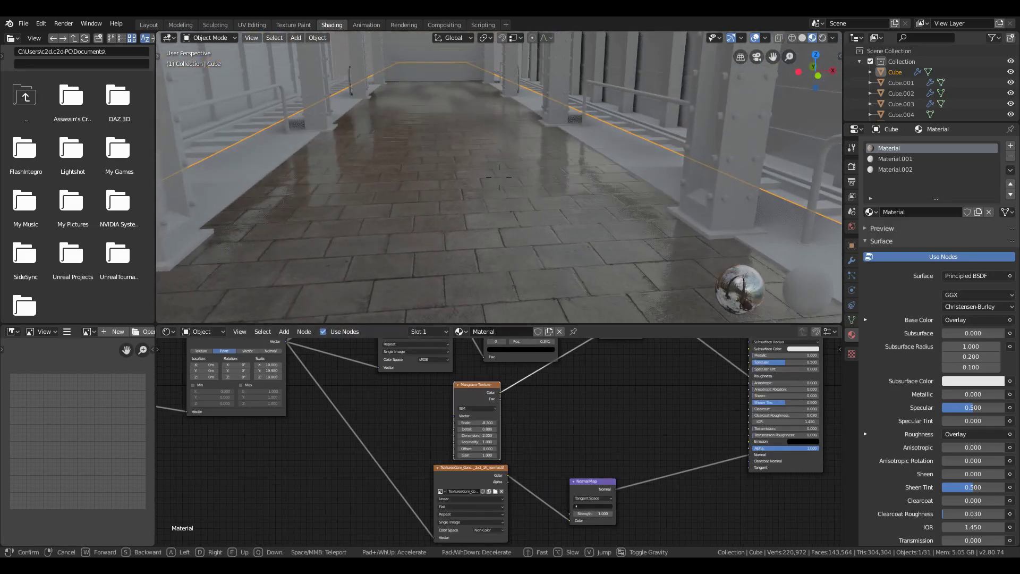
{"action": "key", "text": "s"}
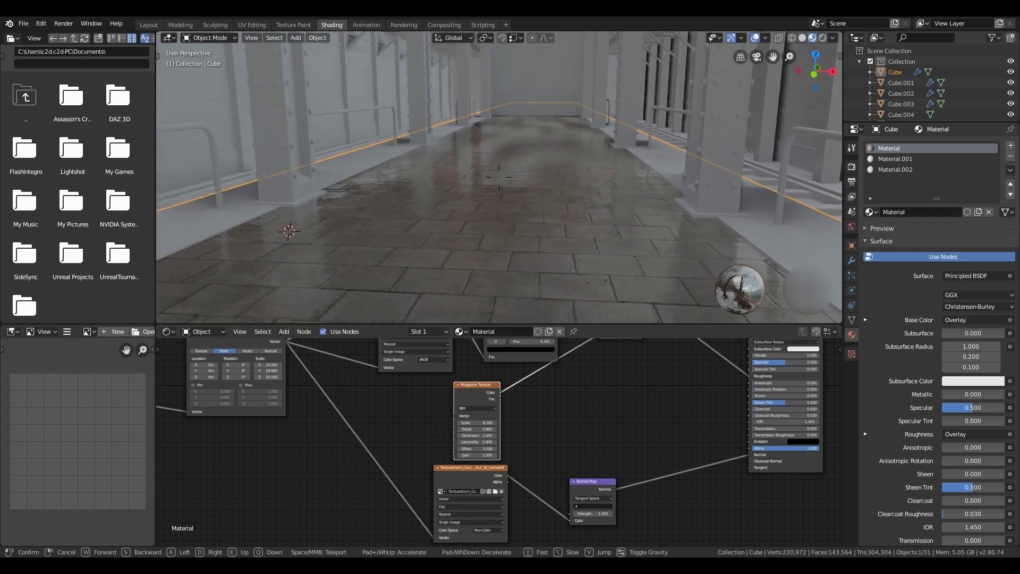
{"action": "left_click", "coordinate": [498, 177]}
{"action": "scroll", "coordinate": [628, 400], "scroll_direction": "up", "scroll_amount": 3}
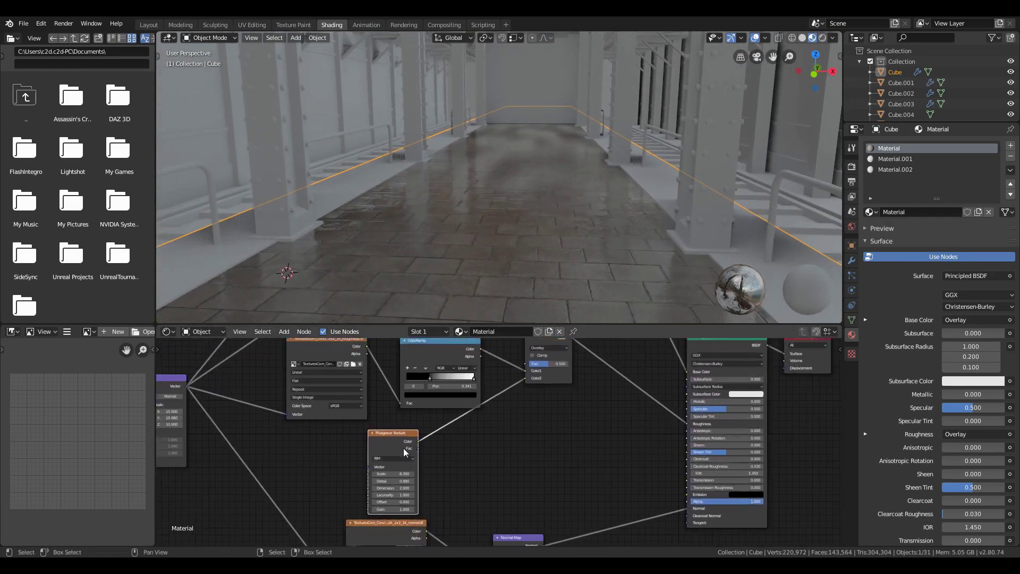
{"action": "mouse_move", "coordinate": [508, 438]}
{"action": "middle_mouse_down"}
{"action": "mouse_move", "coordinate": [508, 467]}
{"action": "mouse_move", "coordinate": [509, 435]}
{"action": "middle_mouse_up"}
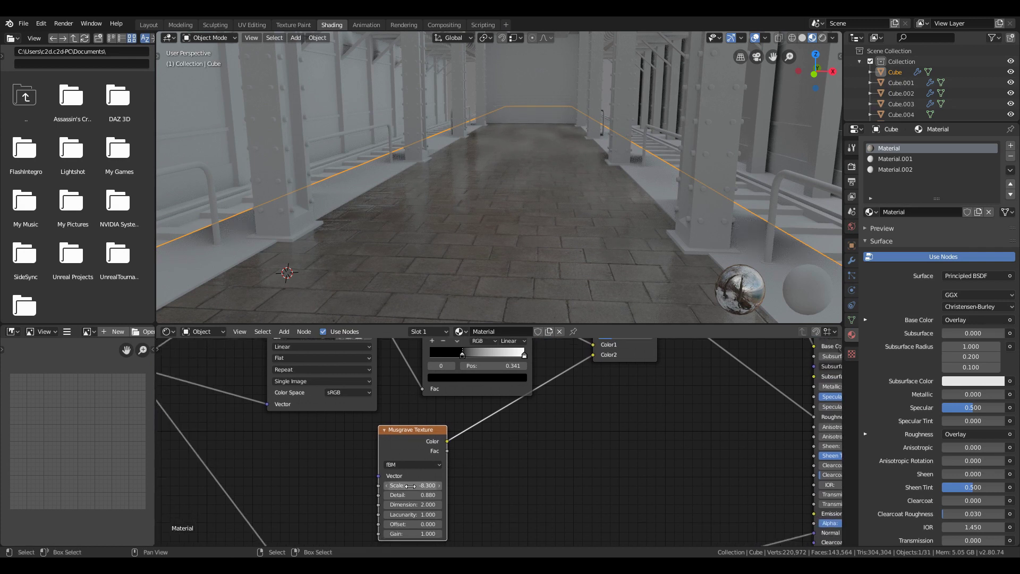
{"action": "left_click_drag", "start_coordinate": [410, 486], "coordinate": [442, 485]}
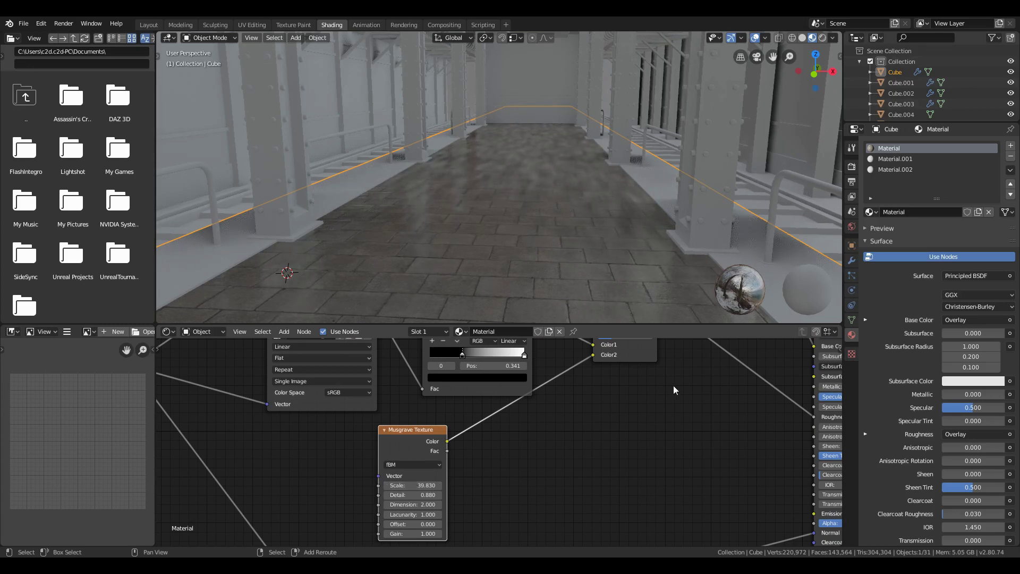
Set the roughness Overlay node's factor to 0.210 and inspect the floor up close and along the platform
{"action": "key", "text": "shift+grave"}
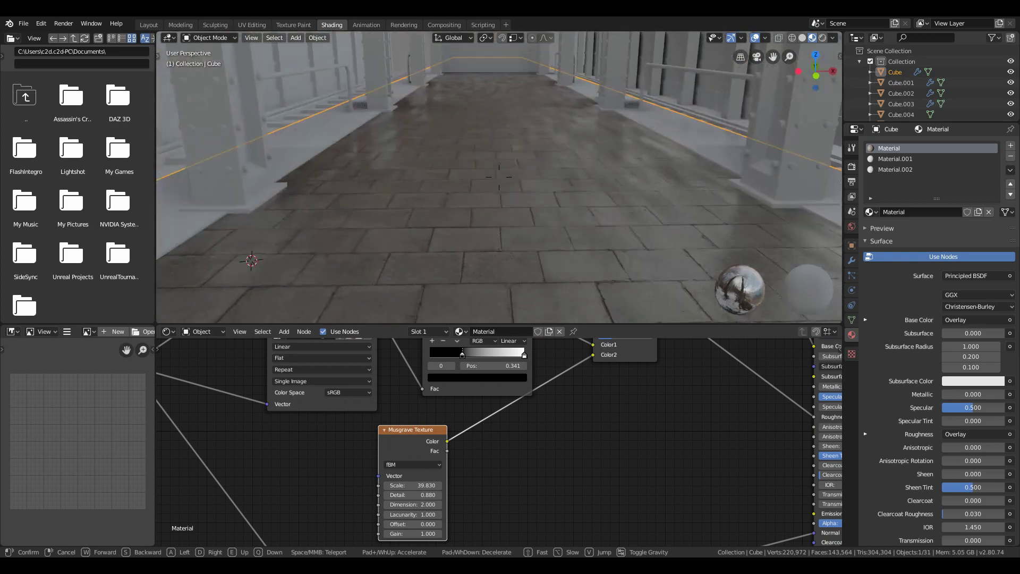
{"action": "key", "text": "Return"}
{"action": "middle_click_drag", "start_coordinate": [630, 402], "coordinate": [531, 483]}
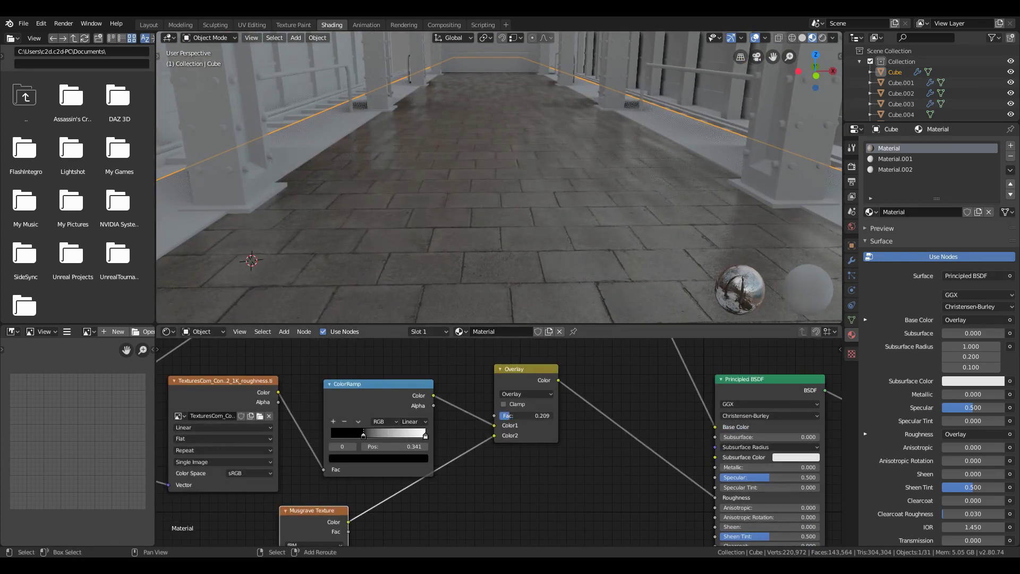
{"action": "key", "text": "shift+grave"}
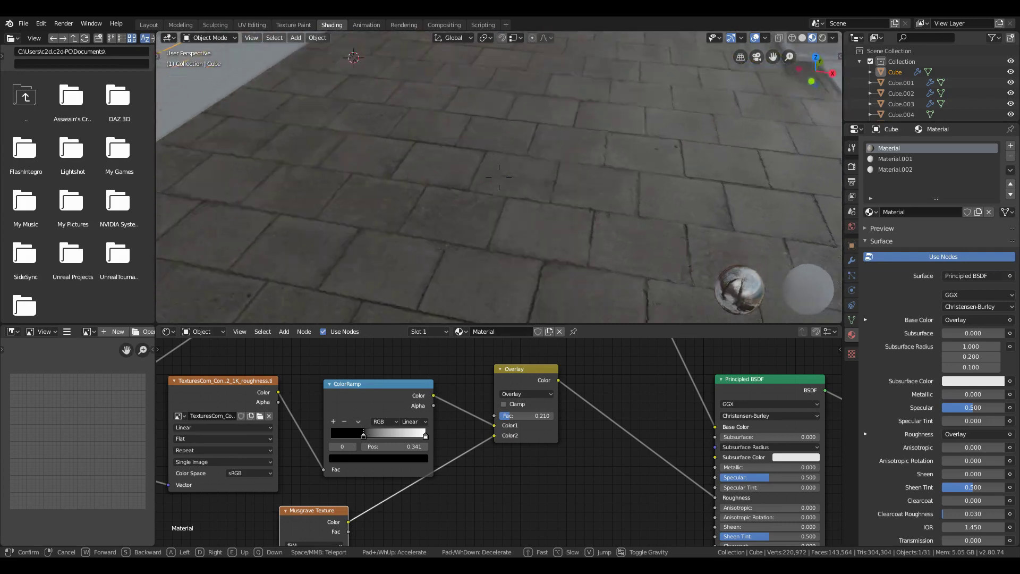
{"action": "key", "text": "Return"}
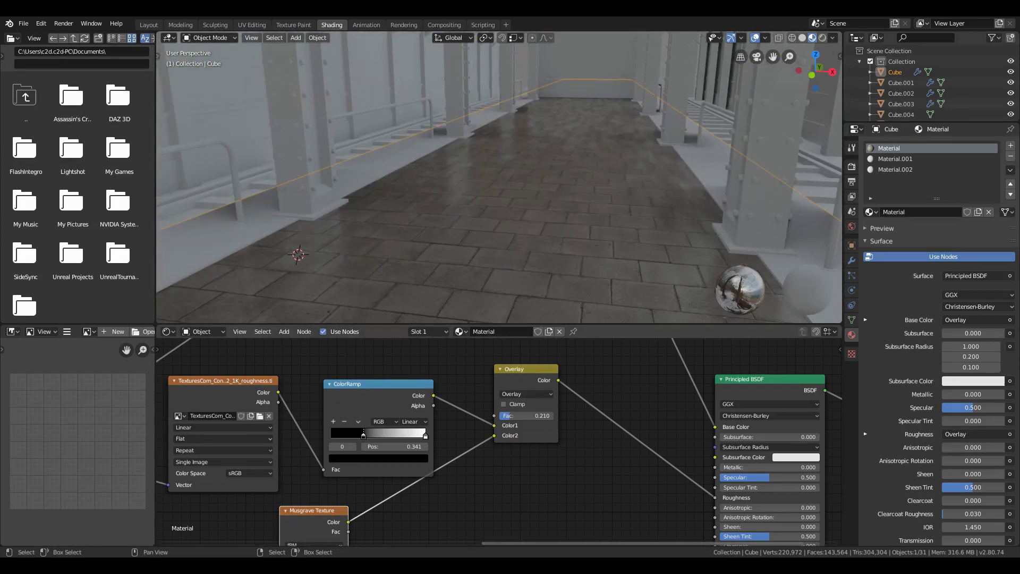
Copy the finished floor node setup into Material.001, the material of the platform's edge strip
{"action": "middle_click_drag", "start_coordinate": [452, 212], "coordinate": [474, 245]}
{"action": "scroll", "coordinate": [502, 442], "scroll_direction": "down", "scroll_amount": 2}
{"action": "scroll", "coordinate": [532, 447], "scroll_direction": "down", "scroll_amount": 6}
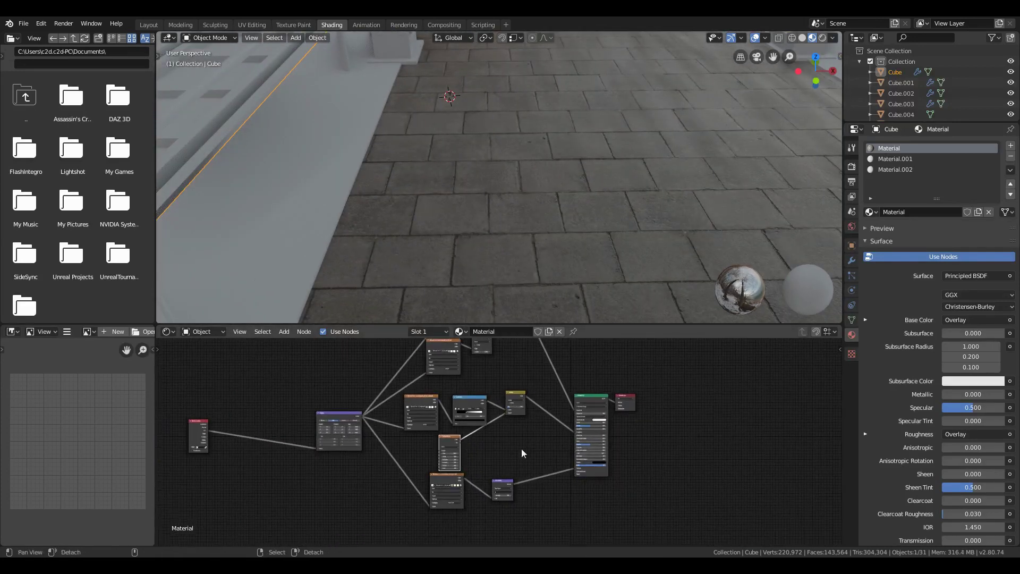
{"action": "left_click", "coordinate": [895, 159]}
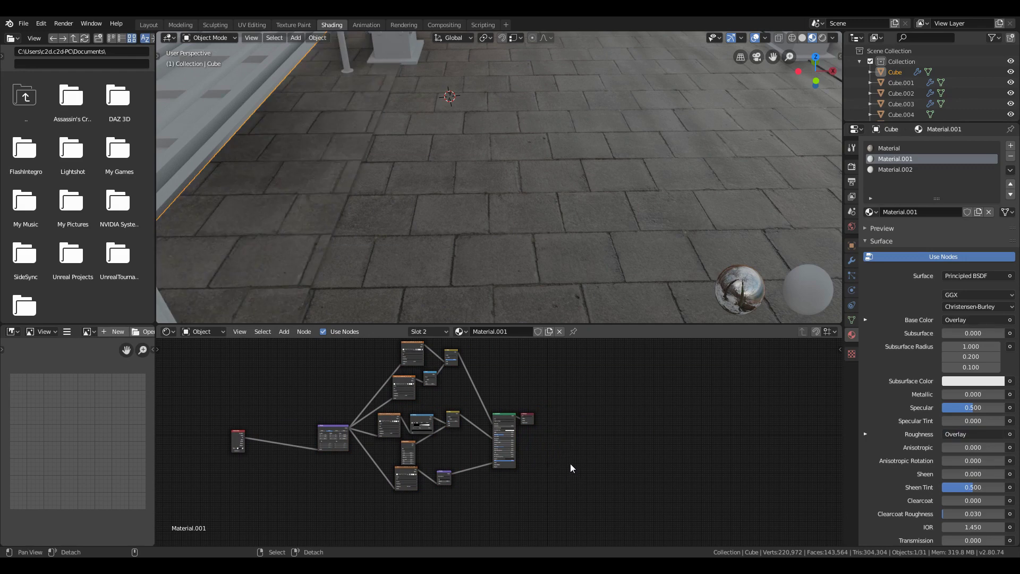
{"action": "scroll", "coordinate": [570, 463], "scroll_direction": "up", "scroll_amount": 2}
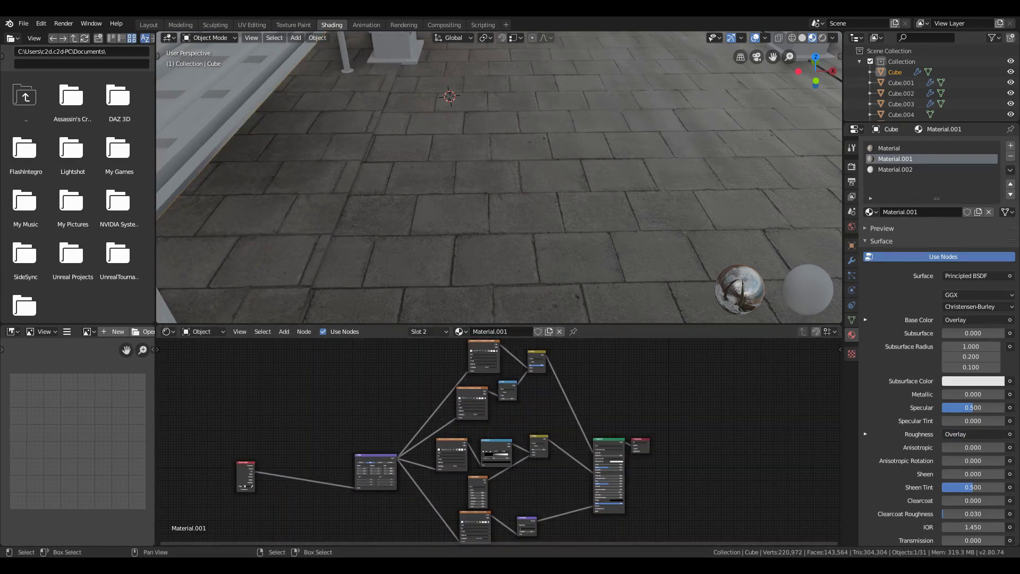
{"action": "scroll", "coordinate": [457, 350], "scroll_direction": "up", "scroll_amount": 4}
Replace the albedo and AO images in Material.001 with the matching maps from the tactile pavement texture folder
{"action": "left_click", "coordinate": [469, 441]}
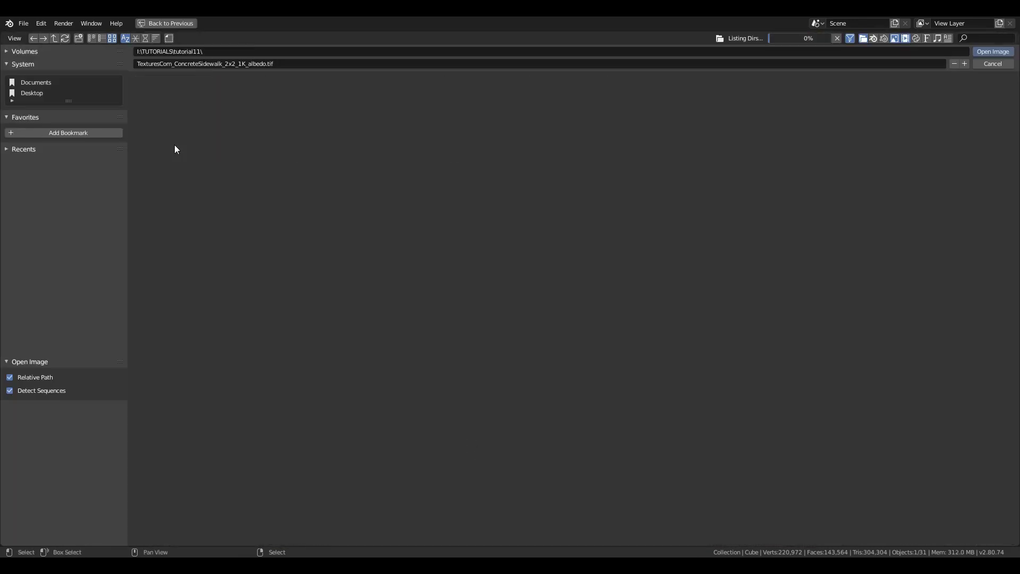
{"action": "double_click", "coordinate": [264, 123]}
{"action": "scroll", "coordinate": [456, 452], "scroll_direction": "up", "scroll_amount": 2}
{"action": "left_click", "coordinate": [471, 478]}
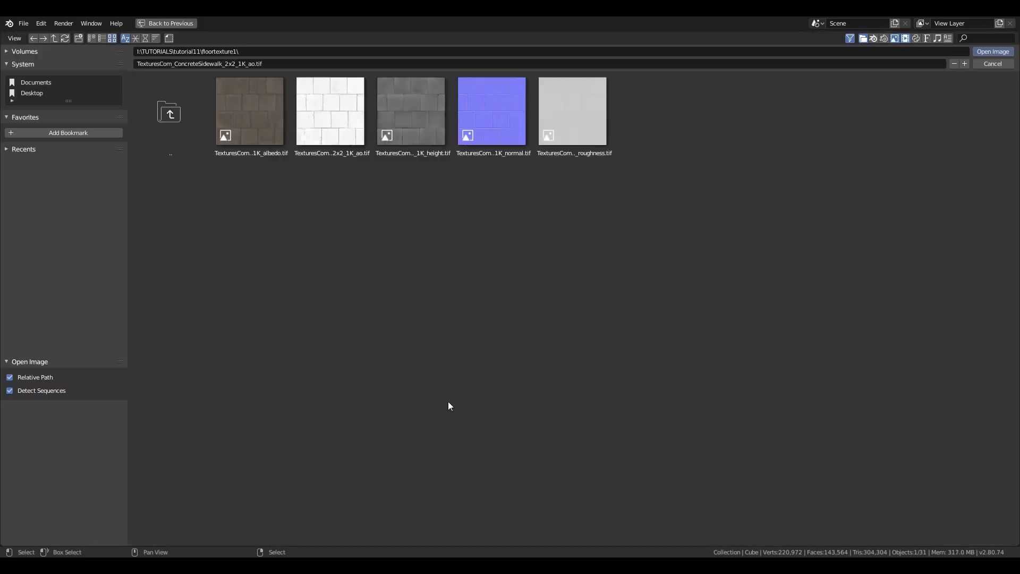
{"action": "left_click", "coordinate": [170, 112]}
{"action": "left_click", "coordinate": [425, 136]}
{"action": "double_click", "coordinate": [329, 123]}
Load the tactile pavement 1K roughness TIF into Material.001's roughness texture node
{"action": "left_click_drag", "start_coordinate": [621, 523], "coordinate": [669, 341], "text": "alt"}
{"action": "left_click", "coordinate": [451, 459]}
{"action": "left_click", "coordinate": [170, 113]}
{"action": "left_click", "coordinate": [418, 116]}
{"action": "double_click", "coordinate": [491, 116]}
Load the tactile pavement 1K normal TIF into Material.001's normal texture node and set its color space to Non-Color
{"action": "left_click_drag", "start_coordinate": [546, 452], "coordinate": [553, 427], "text": "alt"}
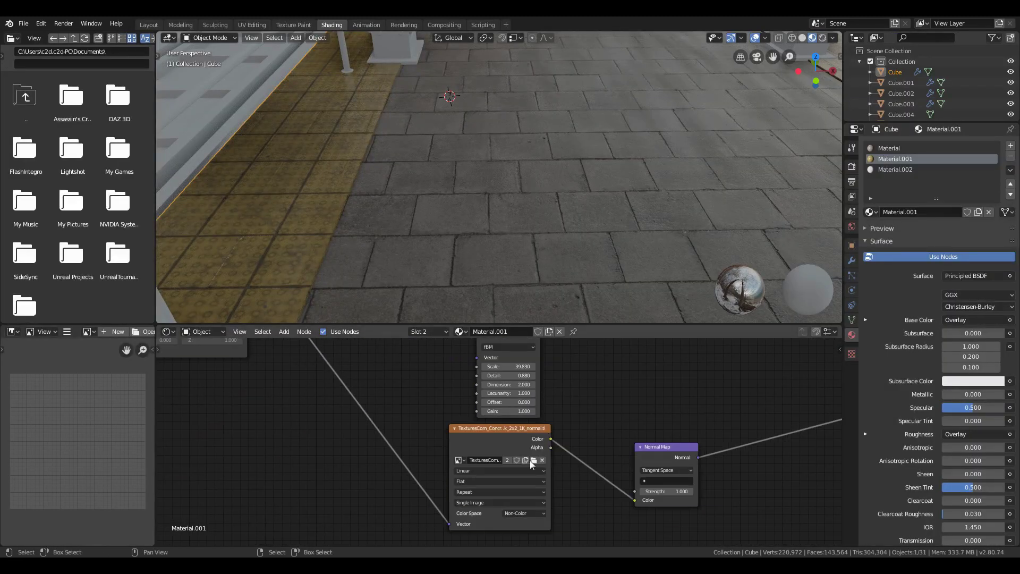
{"action": "left_click", "coordinate": [534, 460]}
{"action": "left_click", "coordinate": [171, 111]}
{"action": "left_click", "coordinate": [425, 119]}
{"action": "double_click", "coordinate": [426, 119]}
{"action": "left_click", "coordinate": [523, 513]}
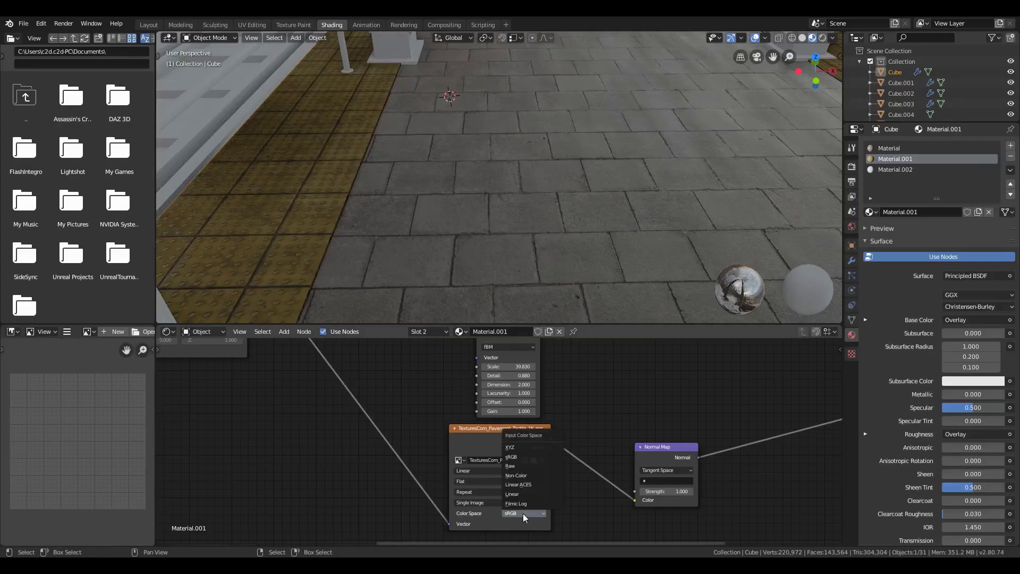
{"action": "left_click", "coordinate": [549, 476]}
{"action": "left_click_drag", "start_coordinate": [549, 478], "coordinate": [451, 442], "text": "alt"}
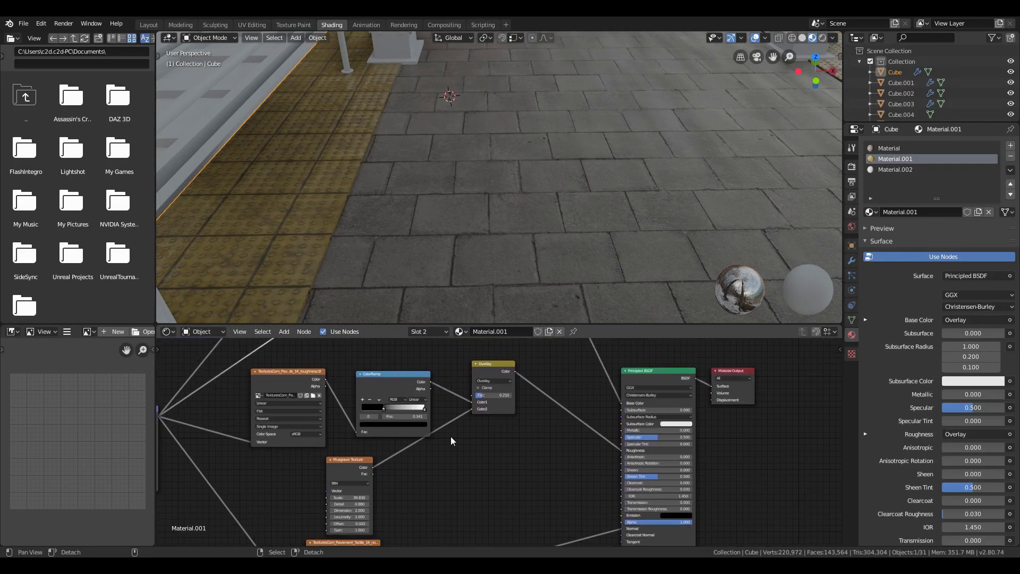
{"action": "left_click_drag", "start_coordinate": [619, 451], "coordinate": [620, 450]}
{"action": "left_click_drag", "start_coordinate": [621, 450], "coordinate": [839, 471], "text": "alt"}
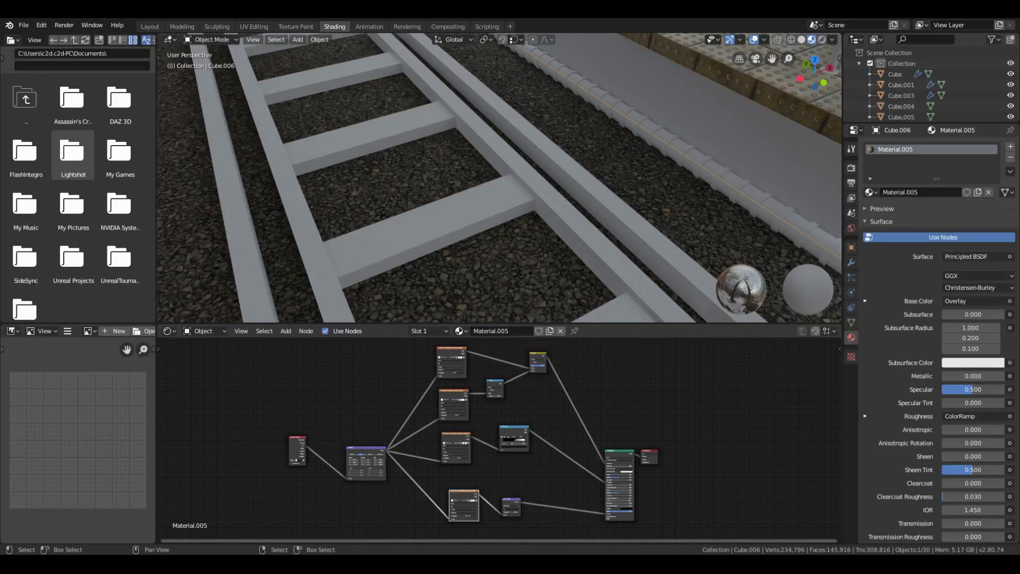
Examine the textured track bed, tiled walls and ceiling from several viewpoints, along with their material node setups
{"action": "key", "text": "shift+grave"}
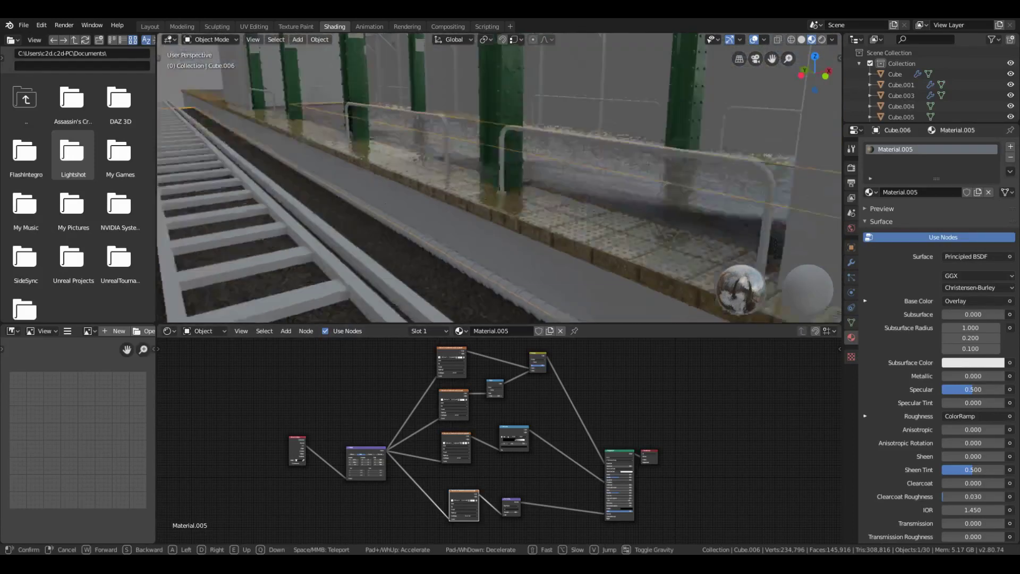
{"action": "left_click", "coordinate": [500, 177]}
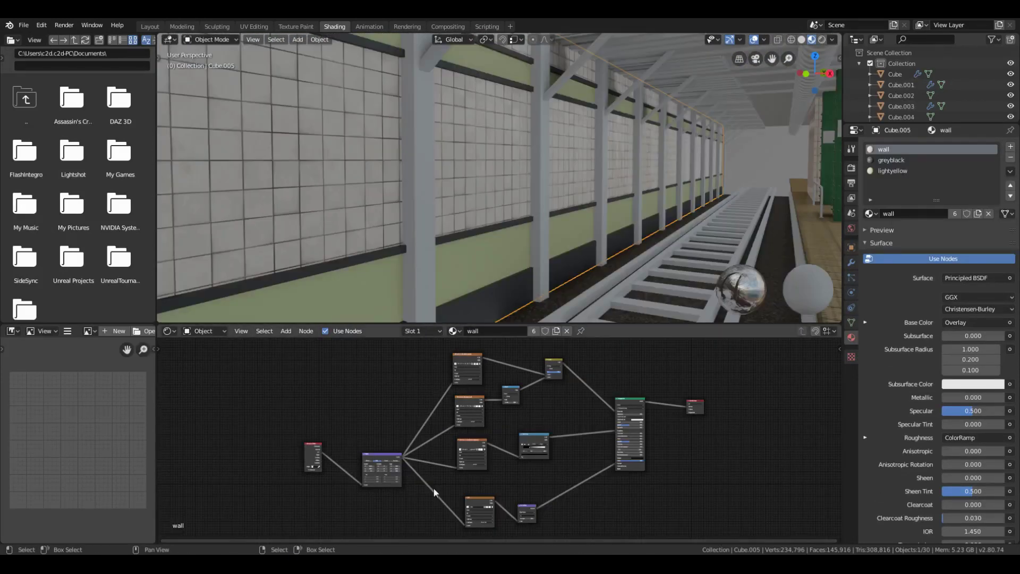
{"action": "scroll", "coordinate": [422, 479], "scroll_direction": "up", "scroll_amount": 2}
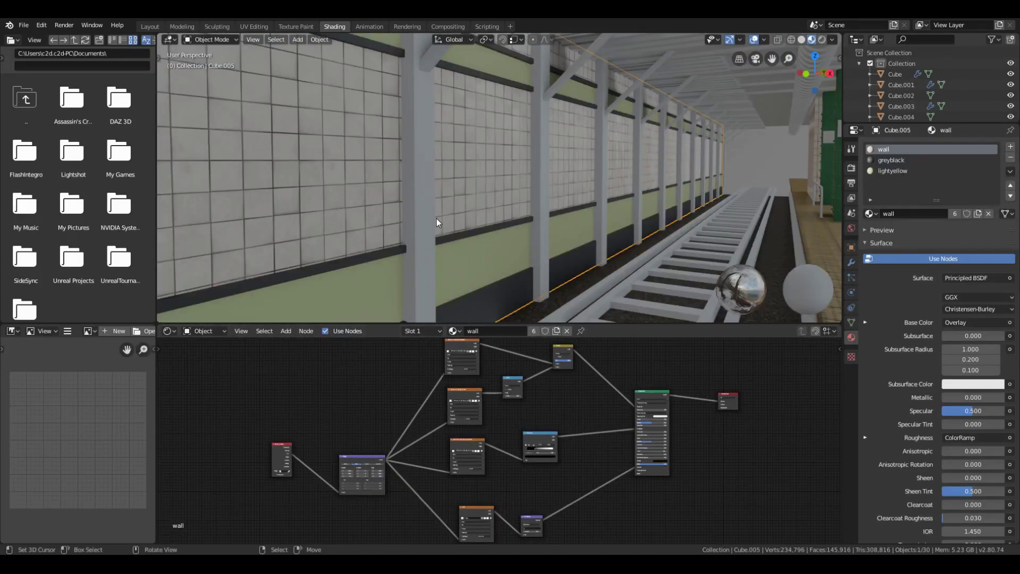
{"action": "key", "text": "shift+grave"}
{"action": "key", "text": "w"}
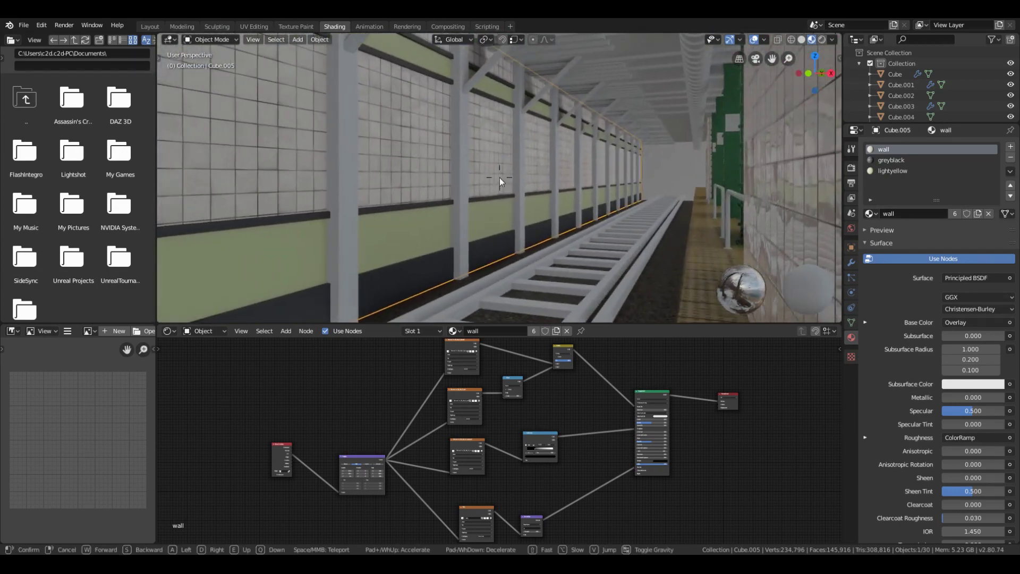
{"action": "left_click", "coordinate": [500, 176]}
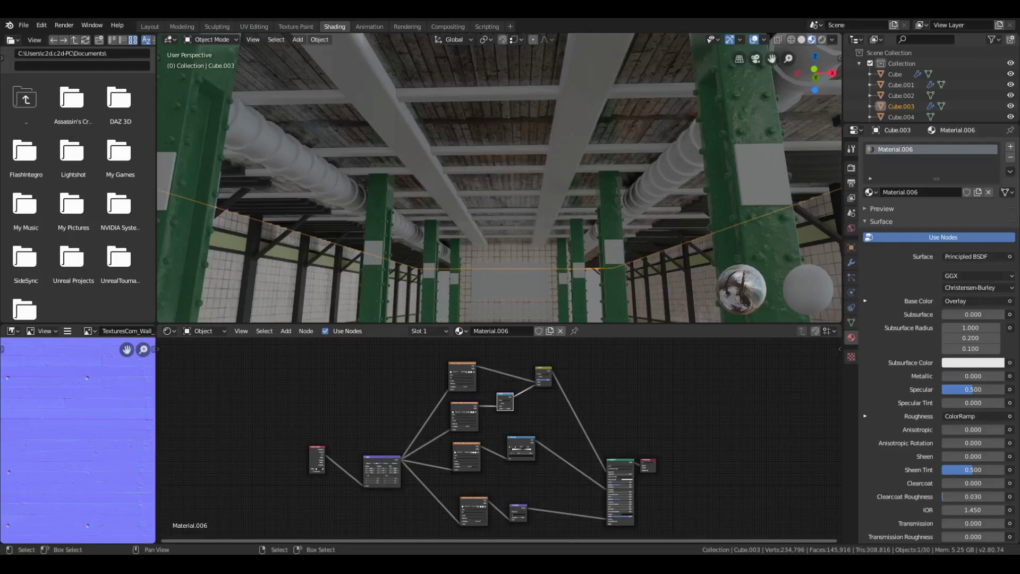
{"action": "key", "text": "shift+grave"}
{"action": "left_click", "coordinate": [499, 177]}
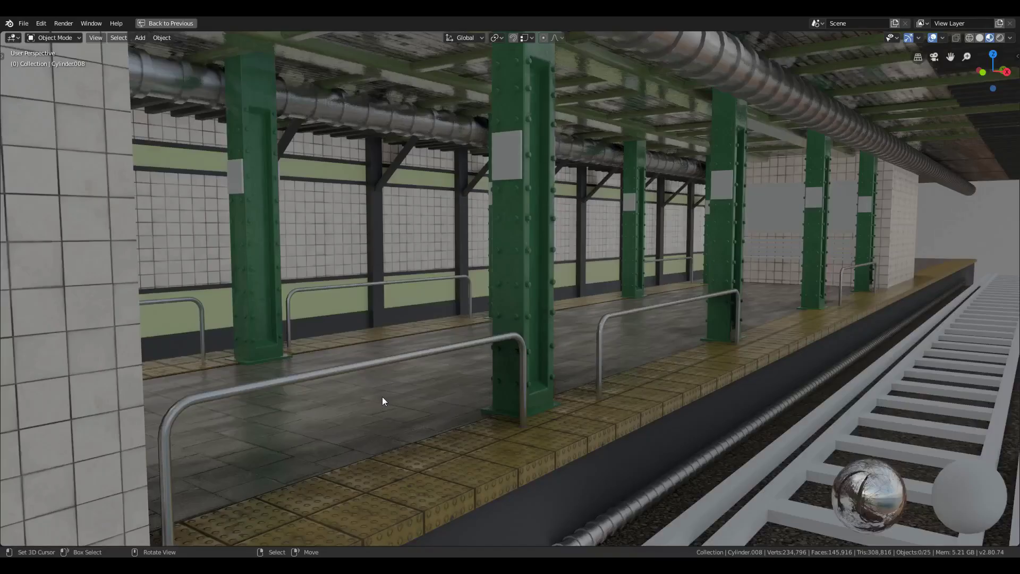
Select the platform railings and the ribbed metal pipes and view the settings of their STEEL material
{"action": "left_click", "coordinate": [406, 362]}
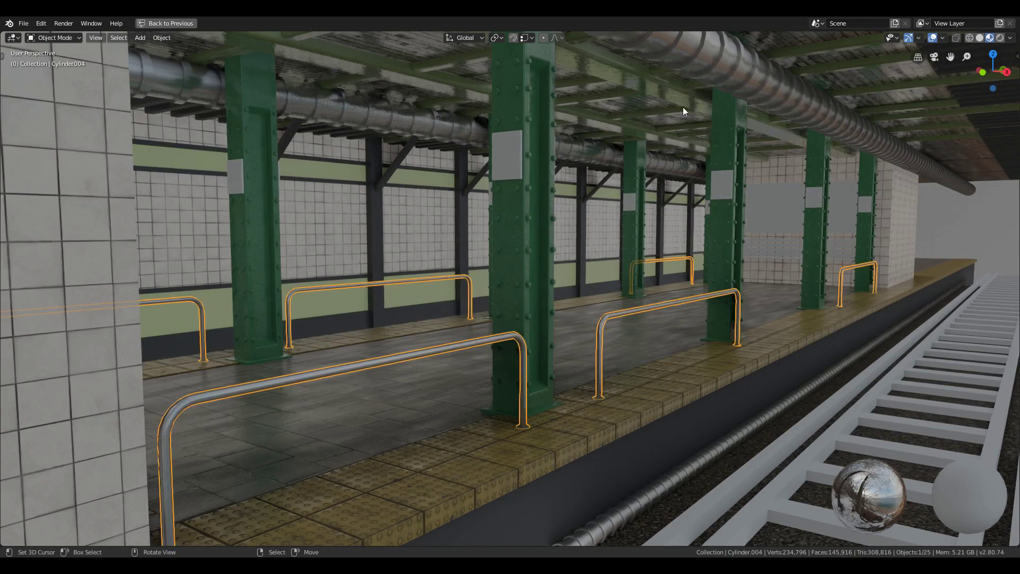
{"action": "left_click", "coordinate": [709, 77], "text": "shift"}
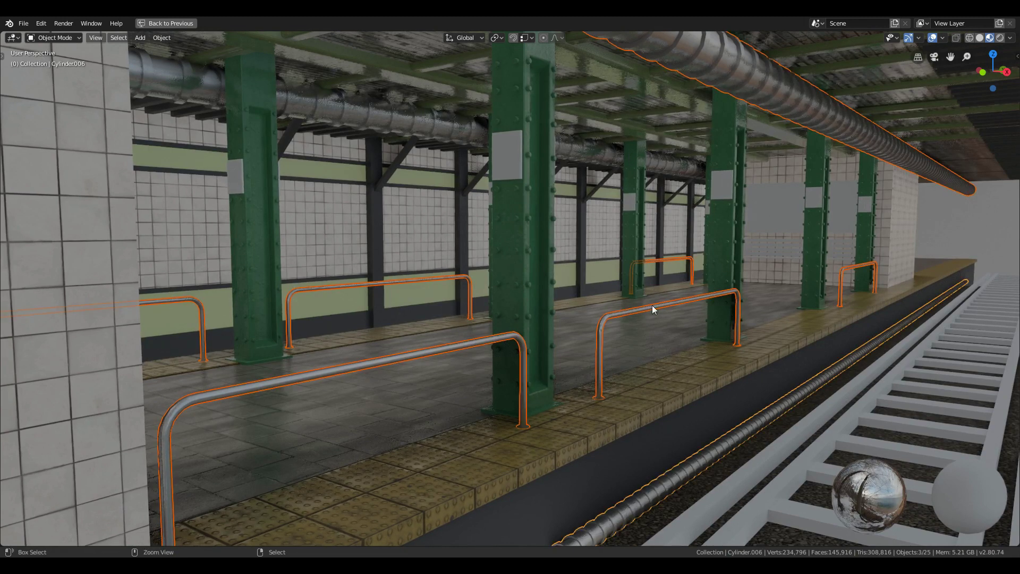
{"action": "key", "text": "ctrl+space"}
{"action": "middle_click_drag", "start_coordinate": [724, 456], "coordinate": [722, 407]}
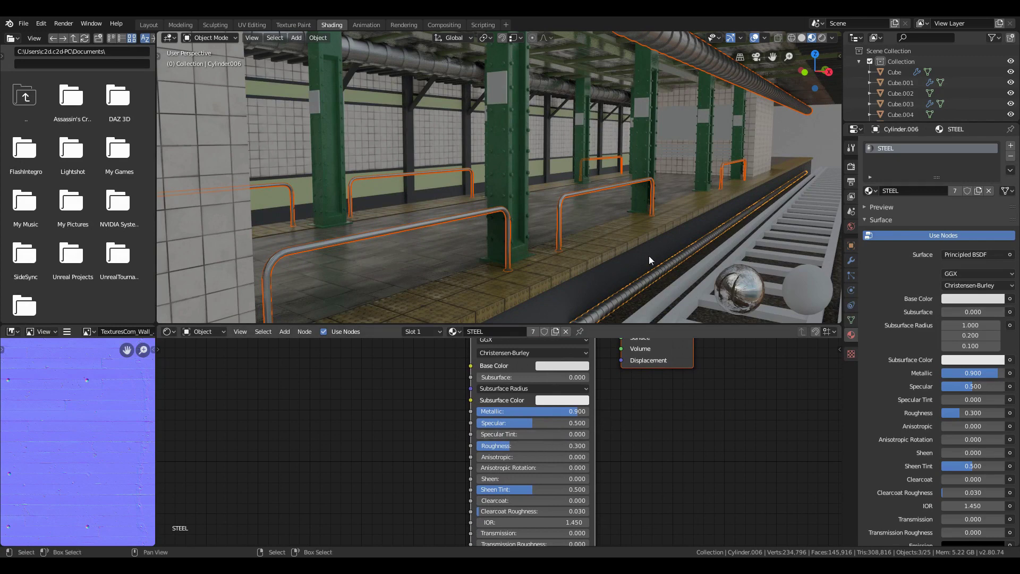
{"action": "key", "text": "ctrl+space"}
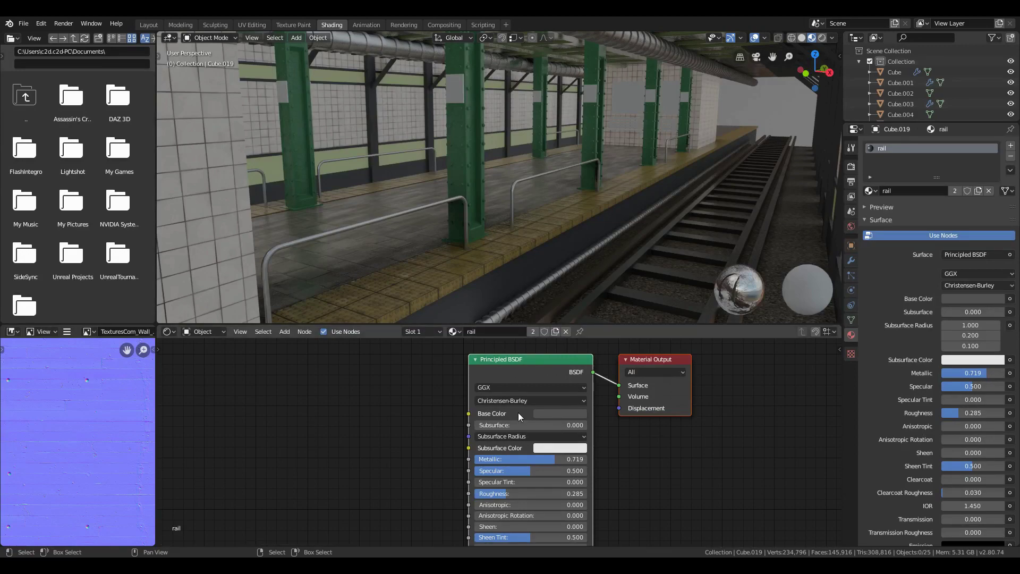
Place the 3D cursor on the light green wall band beside the tracks and add a plane there
{"action": "scroll", "coordinate": [520, 417], "scroll_direction": "down", "scroll_amount": 6}
{"action": "key", "text": "shift+grave"}
{"action": "key", "text": "w"}
{"action": "left_click", "coordinate": [500, 177]}
{"action": "left_click", "coordinate": [482, 182]}
{"action": "key", "text": "shift+grave"}
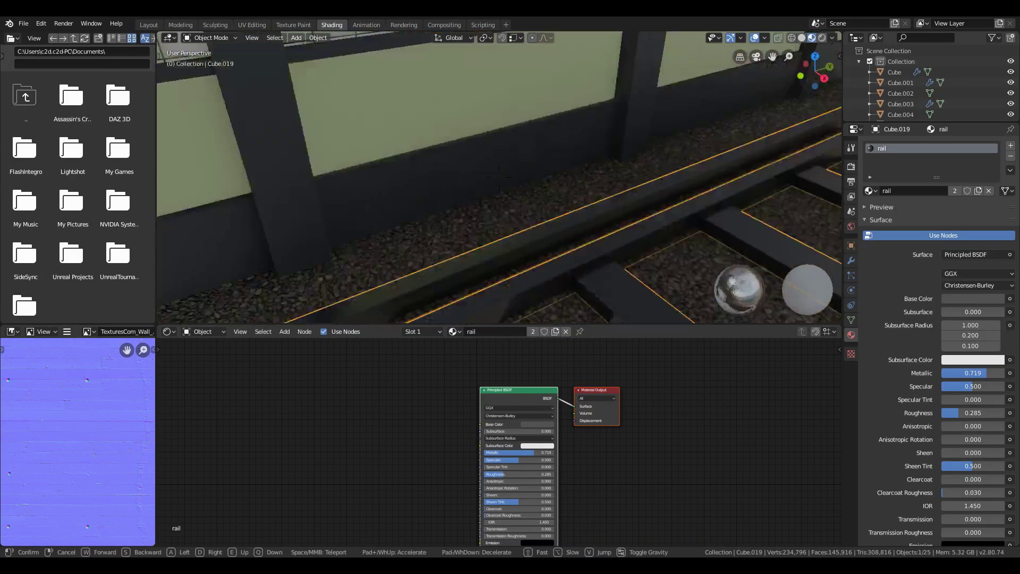
{"action": "key", "text": "w"}
{"action": "left_click", "coordinate": [499, 177]}
{"action": "right_click", "coordinate": [453, 163], "text": "shift"}
{"action": "key", "text": "shift+a"}
{"action": "left_click", "coordinate": [500, 164]}
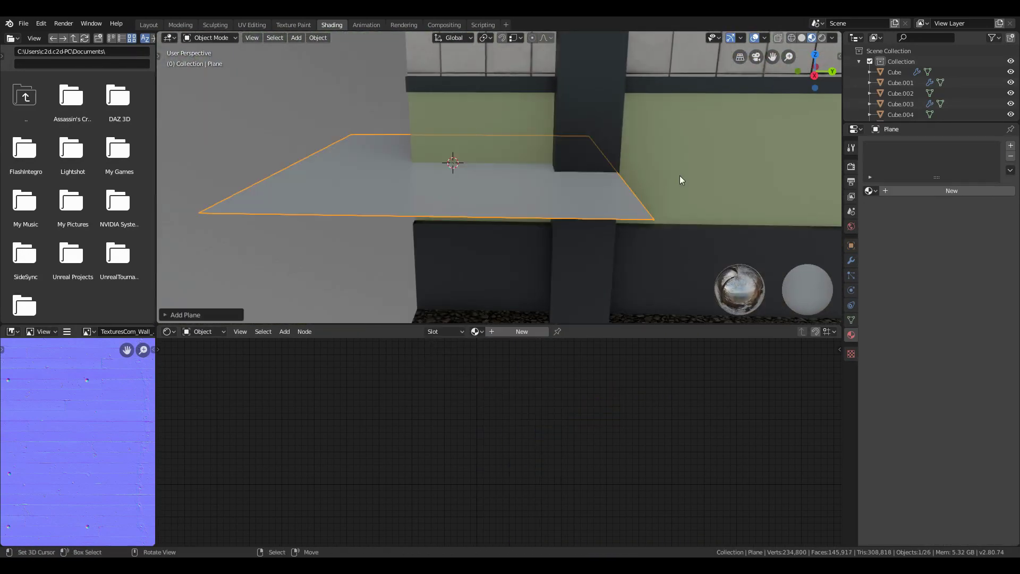
Rotate the new plane 90 degrees about the Y axis and scale it down to fit the green wall band
{"action": "type", "text": "ry90"}
{"action": "key", "text": "Return"}
{"action": "key", "text": "s"}
{"action": "left_click", "coordinate": [476, 164]}
Stretch the plane along Z into a narrow vertical strip spanning the green band's height and reposition it along X
{"action": "key", "text": "shift+grave"}
{"action": "key", "text": "w"}
{"action": "left_click", "coordinate": [500, 177]}
{"action": "key", "text": "Tab"}
{"action": "key", "text": "s"}
{"action": "key", "text": "z"}
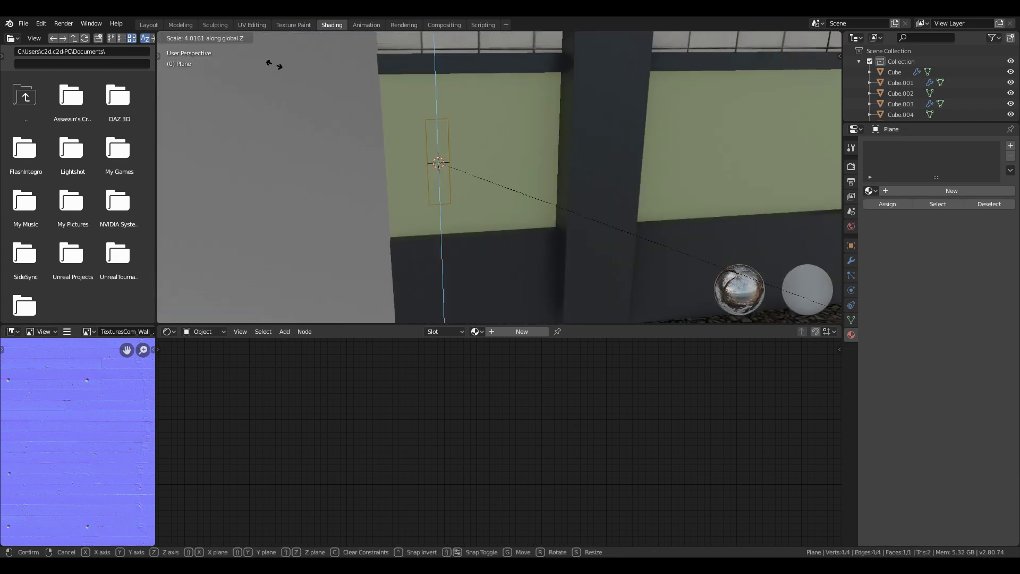
{"action": "left_click", "coordinate": [276, 63]}
{"action": "key", "text": "g"}
{"action": "key", "text": "x"}
{"action": "left_click", "coordinate": [701, 186]}
Slant the strip by shifting its top edge along Y and adjust its height along Z to meet the band's upper border
{"action": "key", "text": "alt+a"}
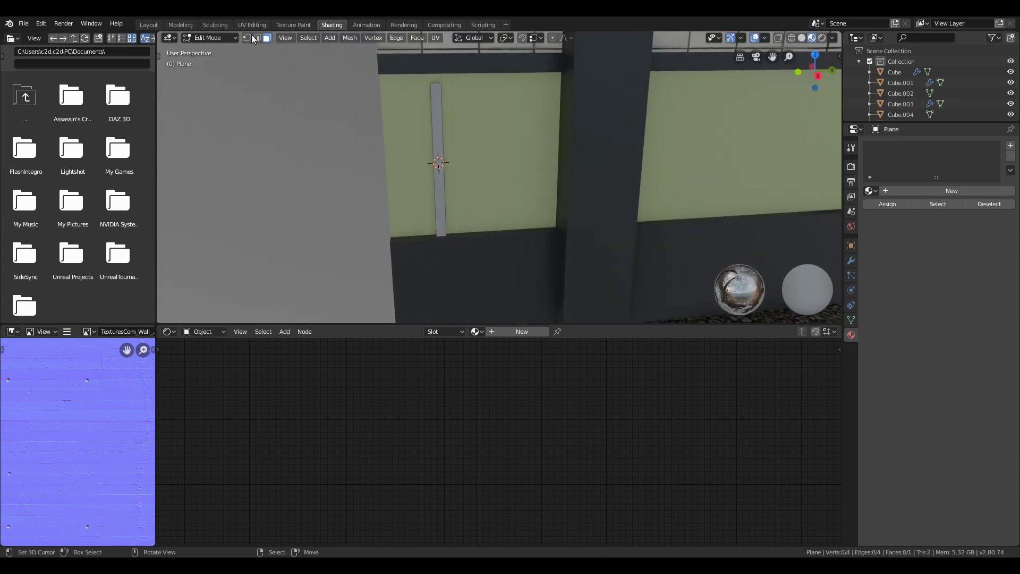
{"action": "key", "text": "y"}
{"action": "left_click", "coordinate": [579, 145]}
{"action": "key", "text": "Tab"}
{"action": "key", "text": "g"}
{"action": "key", "text": "z"}
{"action": "left_click", "coordinate": [579, 138]}
Adjust the strip's bottom edge to meet the band's lower border and move the strip along Y to the band's end
{"action": "key", "text": "Tab"}
{"action": "right_click", "coordinate": [447, 230]}
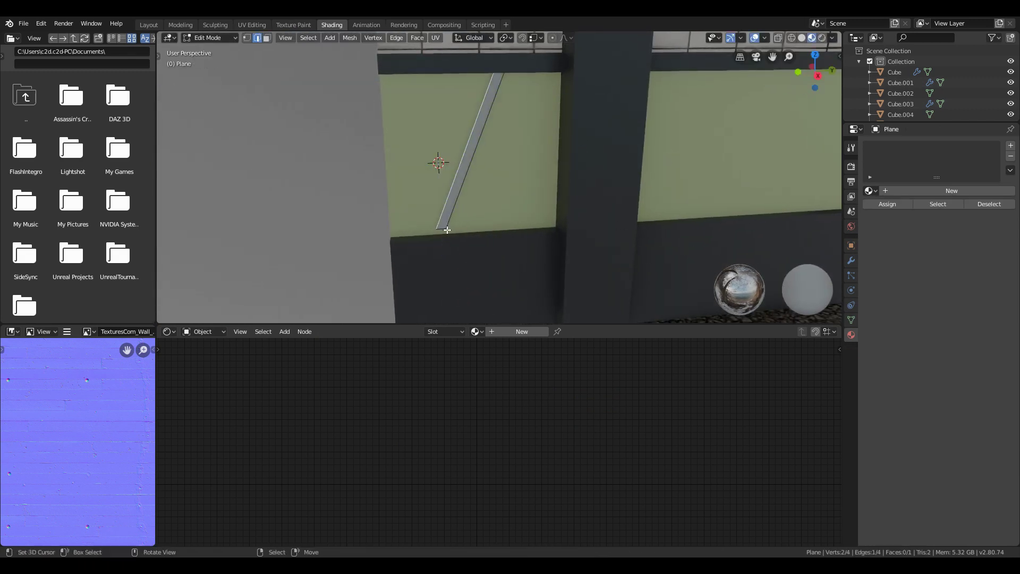
{"action": "left_click", "coordinate": [466, 322]}
{"action": "key", "text": "Tab"}
{"action": "key", "text": "g"}
{"action": "key", "text": "y"}
{"action": "left_click", "coordinate": [466, 182]}
Create a new material for the slanted strip with a red base color
{"action": "left_click", "coordinate": [952, 193]}
{"action": "left_click", "coordinate": [957, 299]}
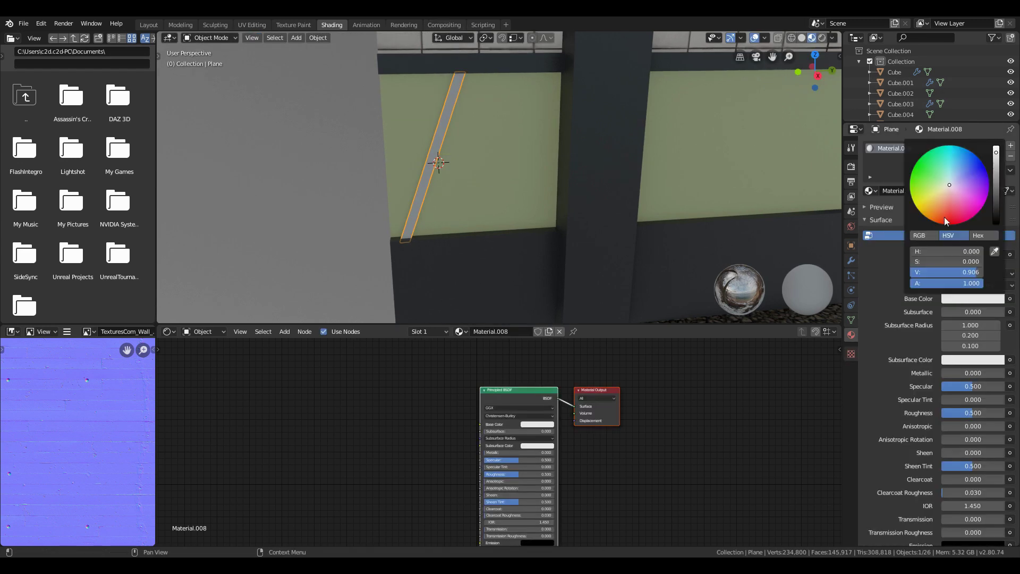
{"action": "left_click", "coordinate": [947, 220]}
Shift the strip's top edge further along Y in wireframe shading to increase the slant, and restore Look Dev shading
{"action": "key", "text": "Tab"}
{"action": "right_click", "coordinate": [458, 72]}
{"action": "key", "text": "z"}
{"action": "key", "text": "g"}
{"action": "key", "text": "y"}
{"action": "left_click", "coordinate": [541, 98]}
{"action": "key", "text": "Tab"}
{"action": "key", "text": "z"}
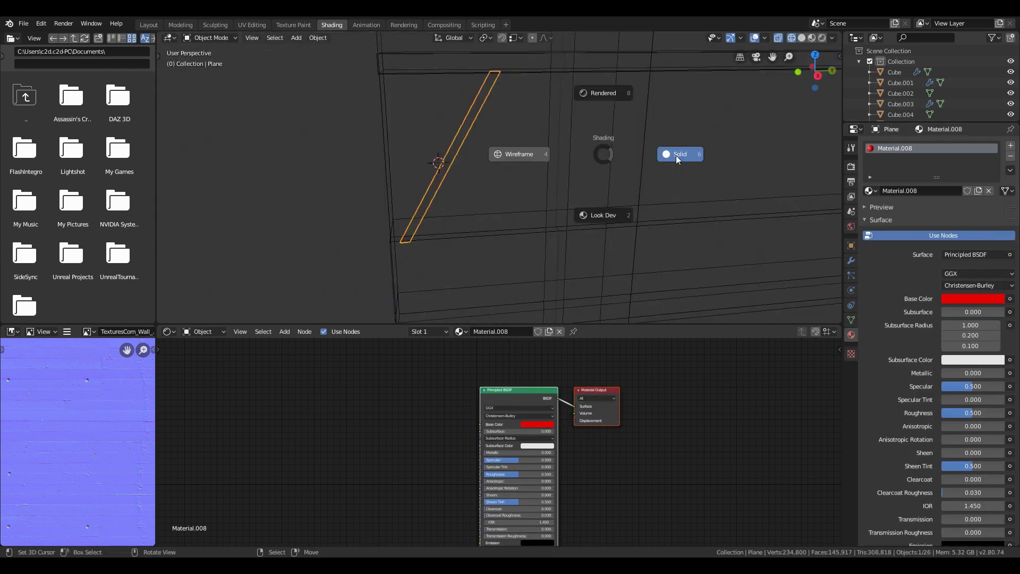
{"action": "left_click", "coordinate": [676, 156]}
{"action": "key", "text": "z"}
{"action": "left_click", "coordinate": [707, 239]}
Add an Array modifier to the red strip with a relative Y offset of 0.280 and a count of 338
{"action": "left_click", "coordinate": [852, 260]}
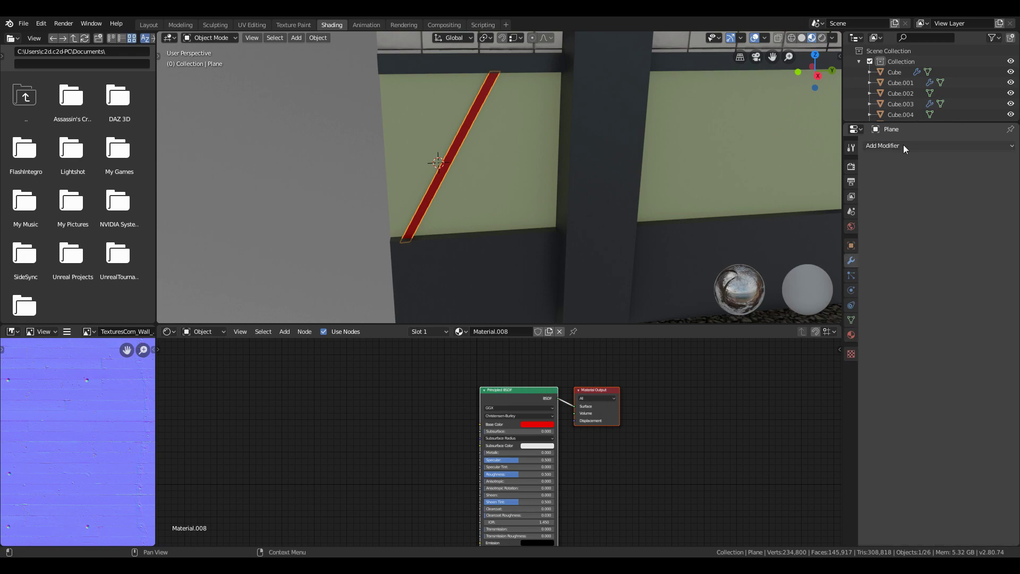
{"action": "left_click", "coordinate": [903, 145]}
{"action": "left_click", "coordinate": [787, 159]}
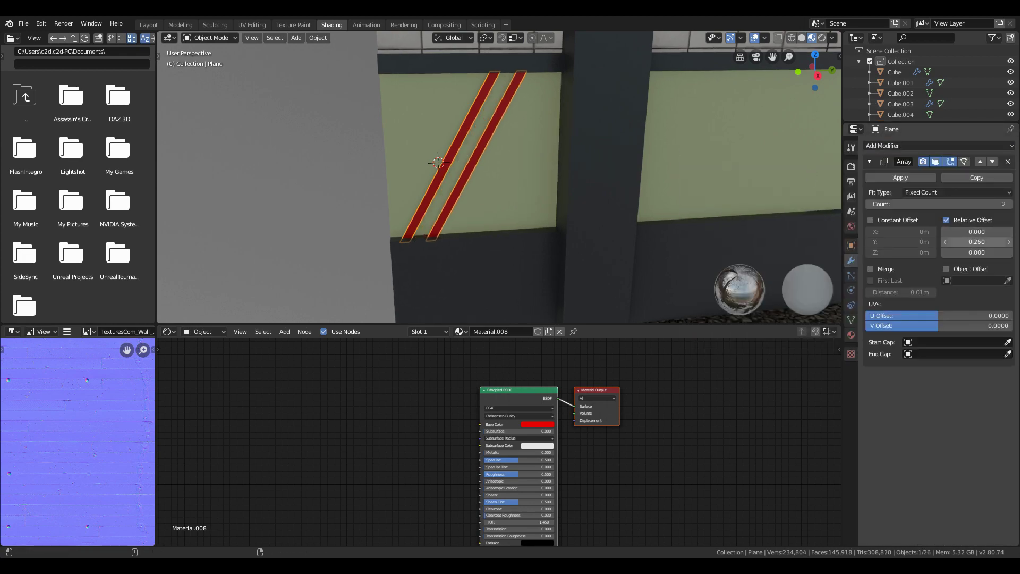
{"action": "left_click_drag", "start_coordinate": [977, 242], "coordinate": [980, 242]}
{"action": "left_click_drag", "start_coordinate": [956, 204], "coordinate": [1005, 204]}
{"action": "scroll", "coordinate": [500, 182], "scroll_direction": "down", "scroll_amount": 8}
{"action": "middle_click_drag", "start_coordinate": [457, 182], "coordinate": [499, 182]}
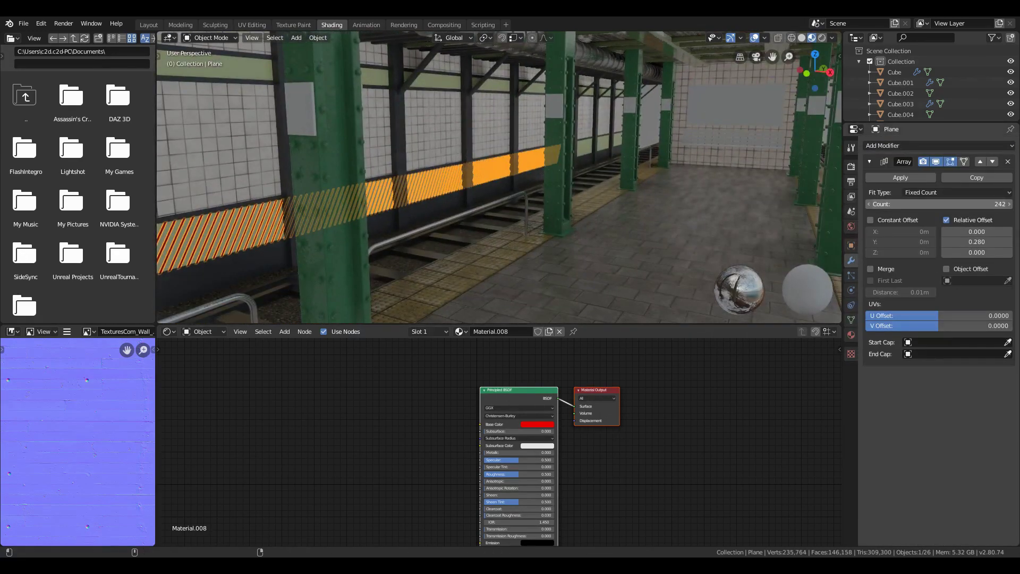
{"action": "left_click_drag", "start_coordinate": [995, 204], "coordinate": [1007, 204]}
Duplicate the row of red stripes and move the copy along X to the wall across the station
{"action": "scroll", "coordinate": [500, 175], "scroll_direction": "up", "scroll_amount": 6}
{"action": "middle_click_drag", "start_coordinate": [500, 175], "coordinate": [478, 149]}
{"action": "key", "text": "Tab"}
{"action": "scroll", "coordinate": [478, 148], "scroll_direction": "down", "scroll_amount": 4}
{"action": "scroll", "coordinate": [518, 148], "scroll_direction": "up", "scroll_amount": 4}
{"action": "key", "text": "Tab"}
{"action": "key", "text": "shift+d"}
{"action": "left_click", "coordinate": [304, 244]}
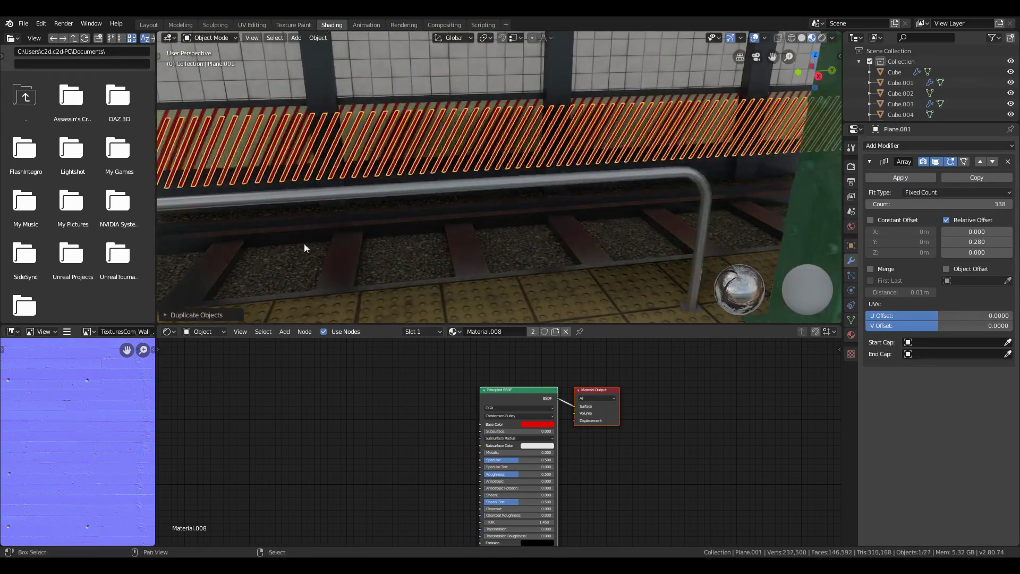
{"action": "key", "text": "g"}
{"action": "key", "text": "x"}
{"action": "middle_click_drag", "start_coordinate": [304, 244], "coordinate": [499, 181]}
{"action": "left_click", "coordinate": [273, 186]}
Fine-tune the copied stripes along X so they lie on the opposite wall's green band, and clear the selection
{"action": "key", "text": "g"}
{"action": "key", "text": "x"}
{"action": "left_click", "coordinate": [611, 183]}
{"action": "key", "text": "Tab"}
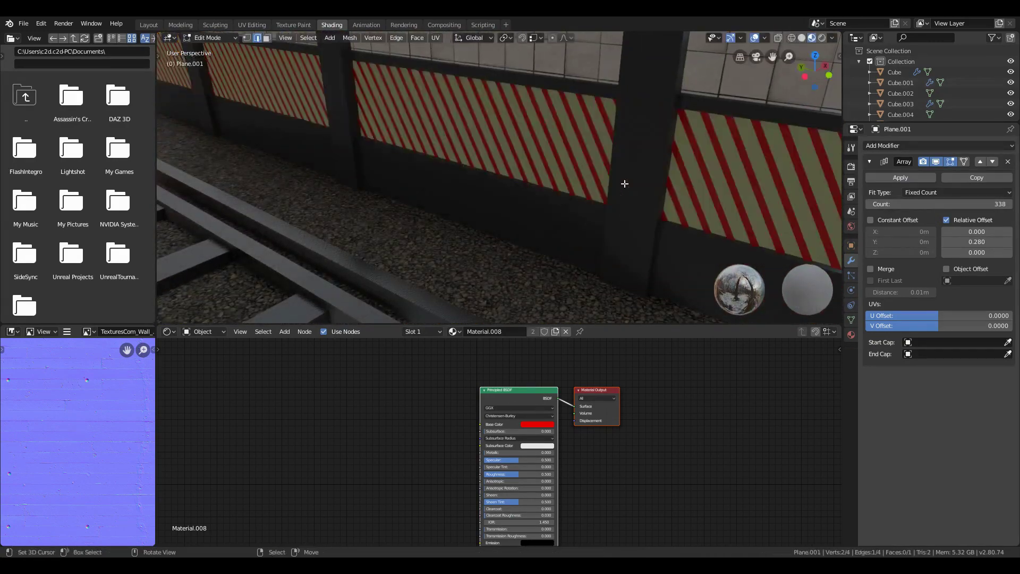
{"action": "key", "text": "Tab"}
{"action": "key", "text": "alt+a"}
Select all the bench slats and create a bright green material with metallic 0.446 and roughness 0.475
{"action": "scroll", "coordinate": [625, 184], "scroll_direction": "down", "scroll_amount": 4}
{"action": "middle_click_drag", "start_coordinate": [625, 184], "coordinate": [452, 170]}
{"action": "scroll", "coordinate": [500, 175], "scroll_direction": "up", "scroll_amount": 6}
{"action": "right_click", "coordinate": [449, 166]}
{"action": "key", "text": "Tab"}
{"action": "right_click", "coordinate": [447, 164]}
{"action": "key", "text": "l"}
{"action": "key", "text": "l"}
{"action": "key", "text": "l"}
{"action": "key", "text": "l"}
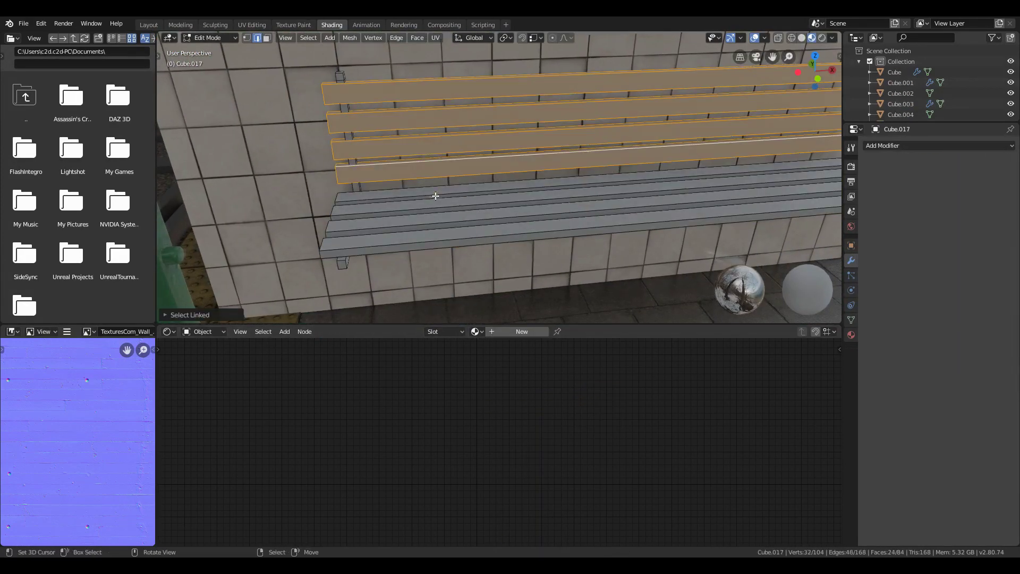
{"action": "key", "text": "l"}
{"action": "key", "text": "l"}
{"action": "key", "text": "l"}
{"action": "key", "text": "l"}
{"action": "left_click", "coordinate": [852, 227]}
{"action": "left_click", "coordinate": [851, 335]}
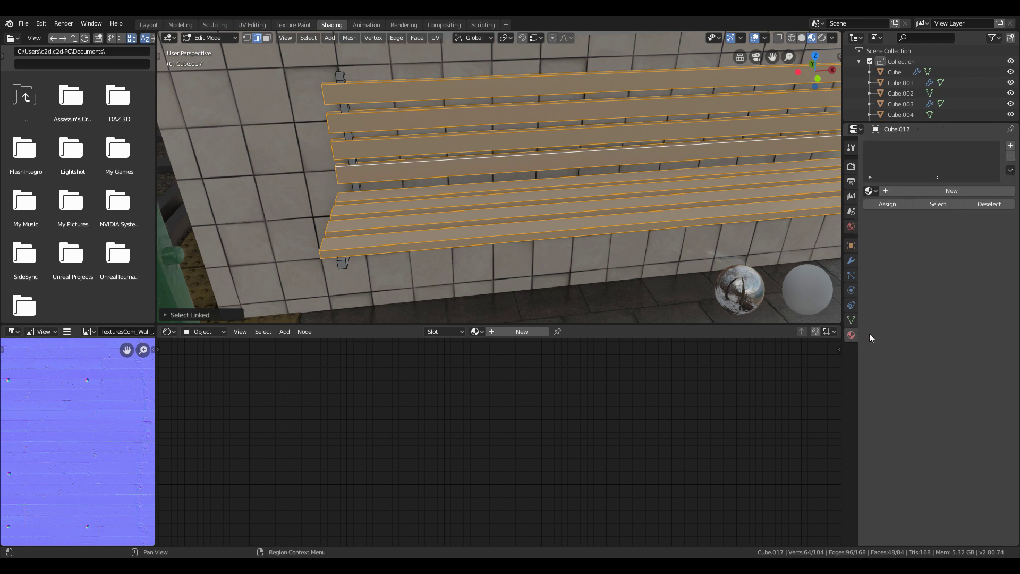
{"action": "left_click", "coordinate": [948, 191]}
{"action": "left_click", "coordinate": [964, 312]}
{"action": "left_click", "coordinate": [914, 180]}
{"action": "left_click_drag", "start_coordinate": [956, 386], "coordinate": [981, 386]}
Assign a second, near-black material to the bench's support brackets and lower its roughness
{"action": "key", "text": "ctrl+i"}
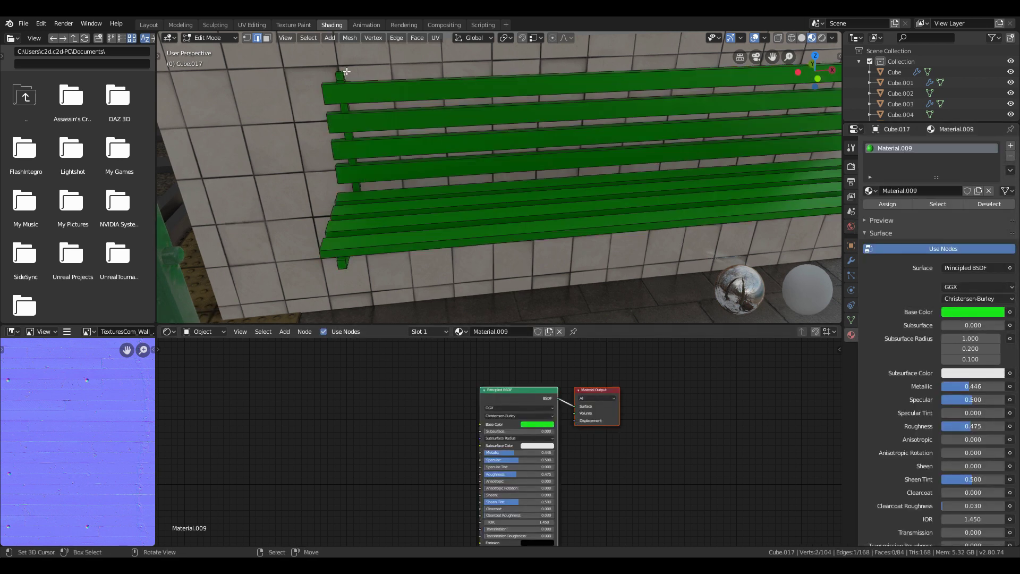
{"action": "middle_click_drag", "start_coordinate": [478, 186], "coordinate": [531, 176]}
{"action": "left_click", "coordinate": [1010, 145]}
{"action": "left_click", "coordinate": [938, 212]}
{"action": "left_click", "coordinate": [973, 333]}
{"action": "left_click", "coordinate": [998, 254]}
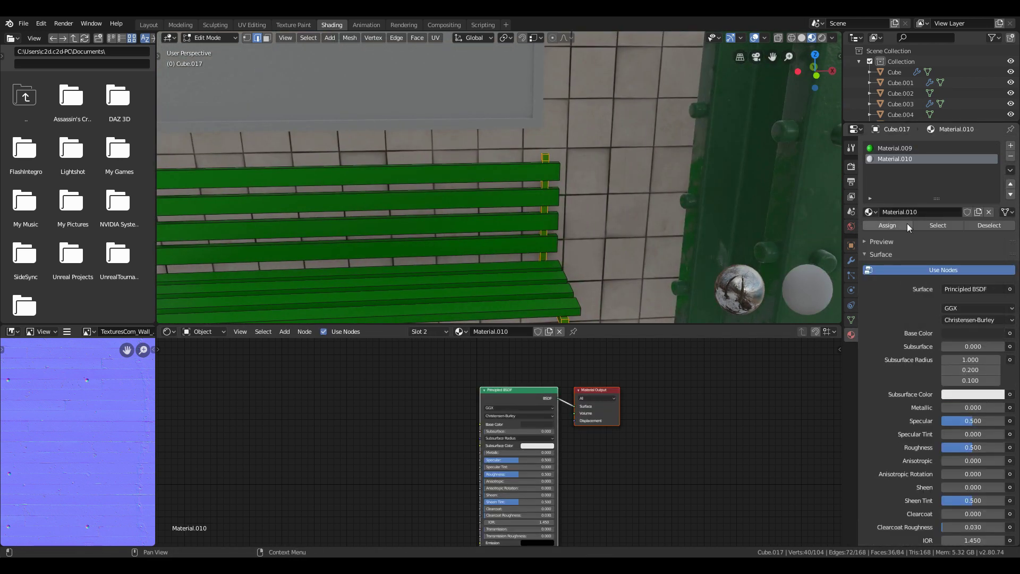
{"action": "left_click_drag", "start_coordinate": [971, 450], "coordinate": [949, 450]}
{"action": "key", "text": "Tab"}
Select the front face of the framed board above the bench and unwrap it
{"action": "right_click", "coordinate": [524, 201]}
{"action": "key", "text": "Tab"}
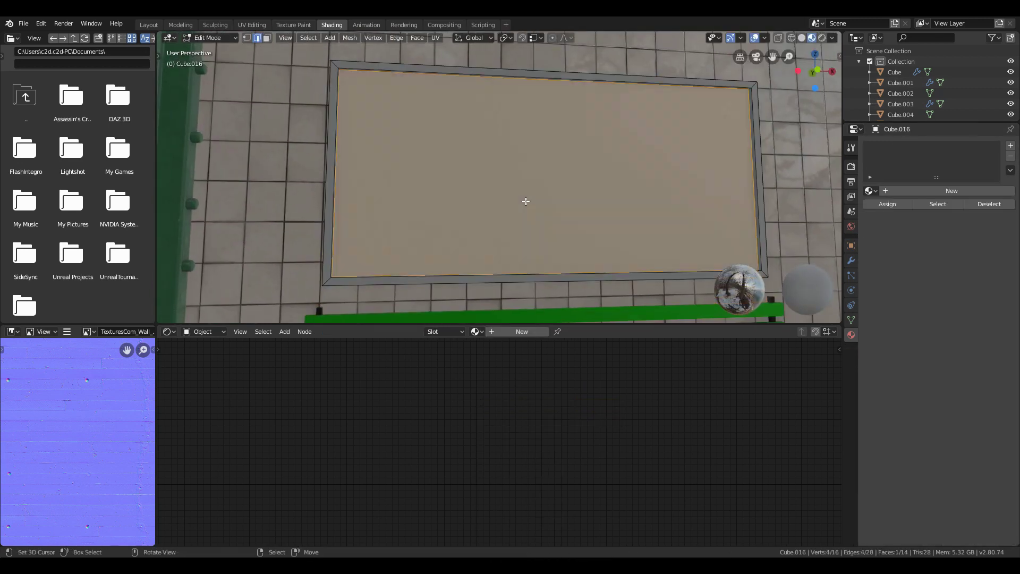
{"action": "key", "text": "alt+a"}
{"action": "left_click", "coordinate": [267, 38]}
{"action": "right_click", "coordinate": [537, 193]}
{"action": "key", "text": "u"}
{"action": "left_click", "coordinate": [537, 190]}
Create a board material using map.jpg as the base color image, mapped with UV texture coordinates
{"action": "left_click", "coordinate": [952, 190]}
{"action": "key", "text": "shift+a"}
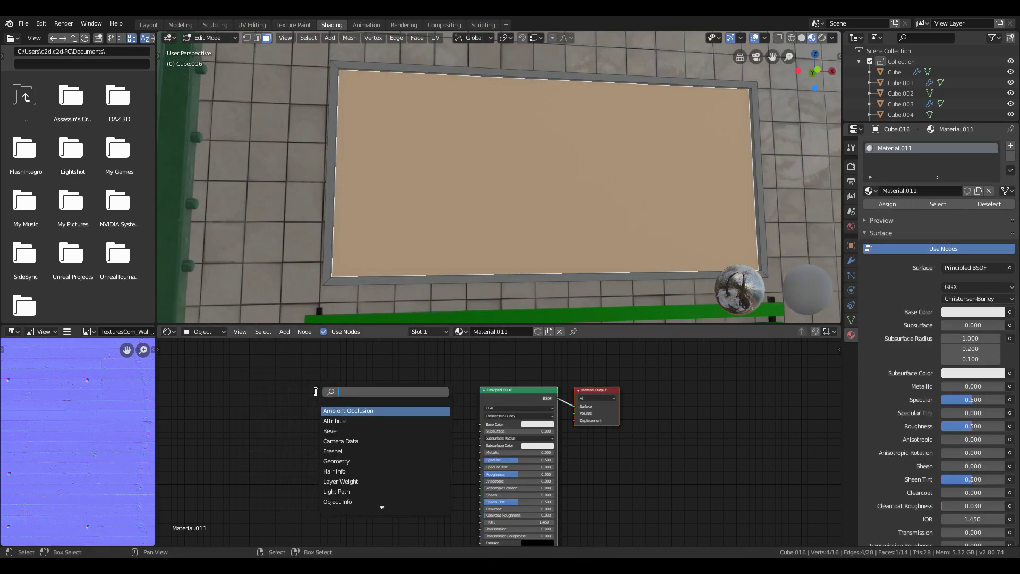
{"action": "type", "text": "im"}
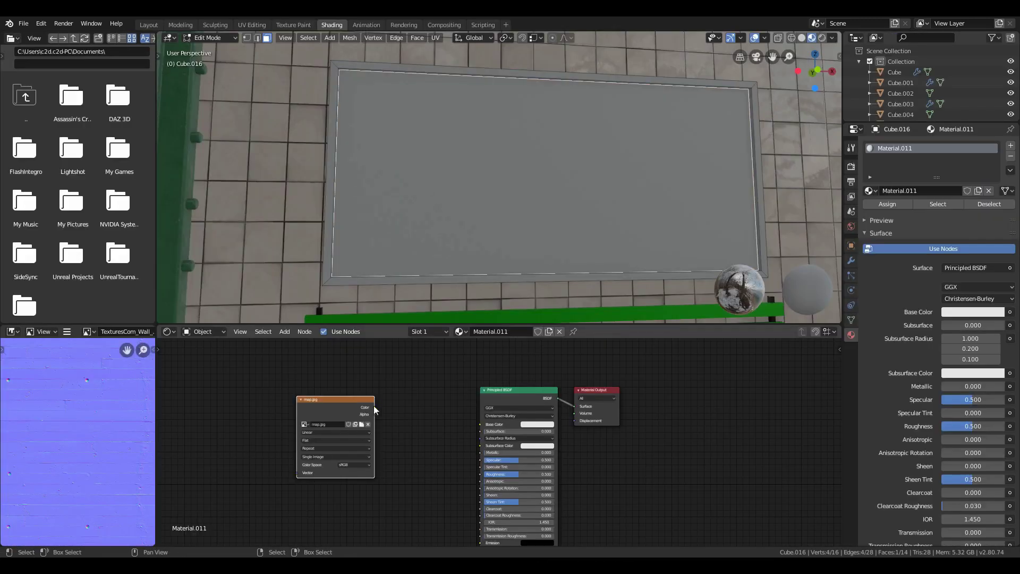
{"action": "key", "text": "shift+a"}
{"action": "left_click", "coordinate": [288, 388]}
{"action": "type", "text": "coo"}
{"action": "key", "text": "Return"}
{"action": "left_click", "coordinate": [179, 407]}
{"action": "left_click_drag", "start_coordinate": [220, 431], "coordinate": [371, 466]}
{"action": "key", "text": "Tab"}
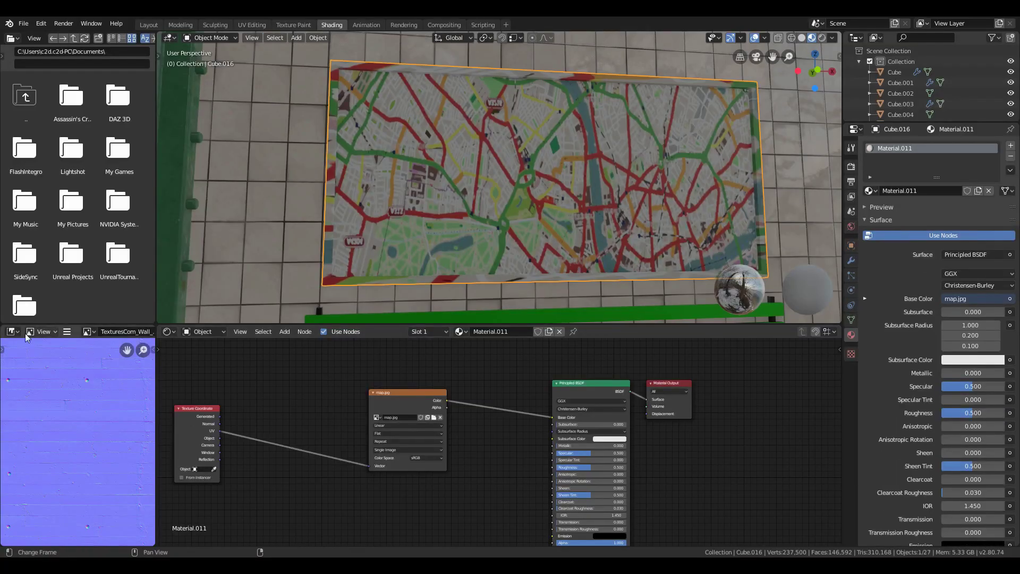
Open the UV Editor, unwrap the board face again and adjust its UVs along Y to fill map.jpg
{"action": "left_click", "coordinate": [13, 331]}
{"action": "left_click", "coordinate": [49, 393]}
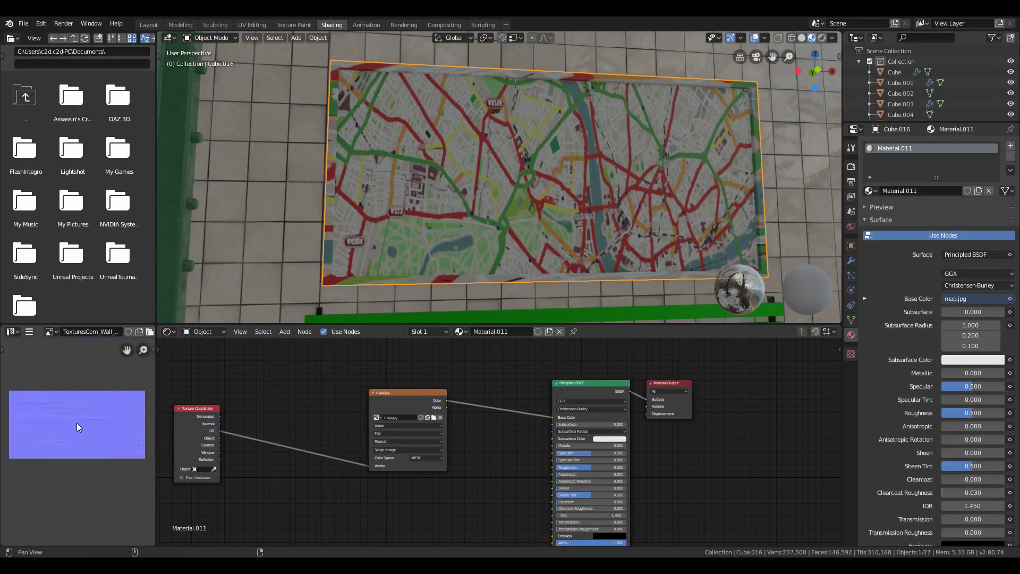
{"action": "key", "text": "Tab"}
{"action": "key", "text": "u"}
{"action": "left_click", "coordinate": [429, 214]}
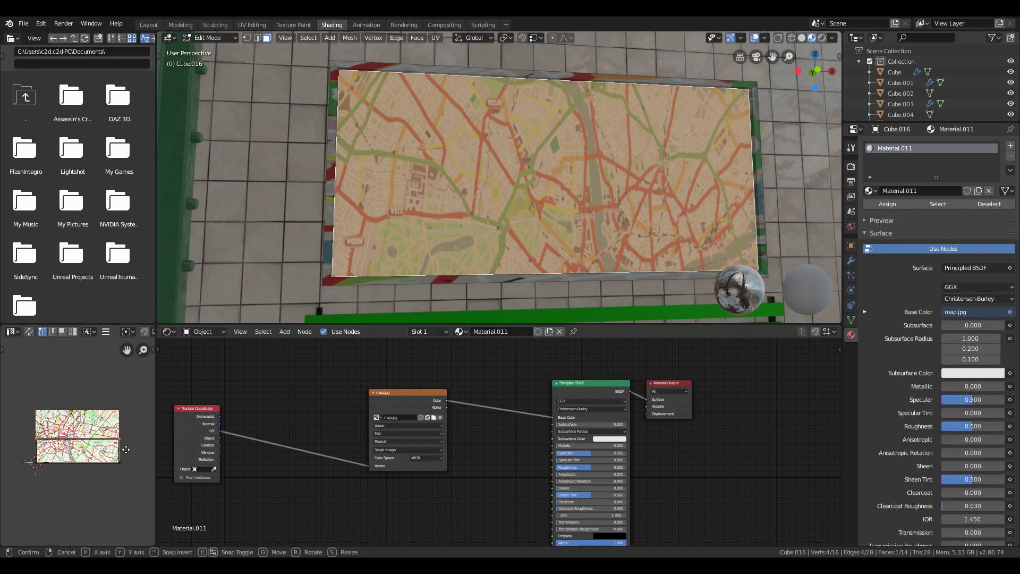
{"action": "key", "text": "y"}
{"action": "key", "text": "alt+a"}
{"action": "left_click", "coordinate": [712, 198]}
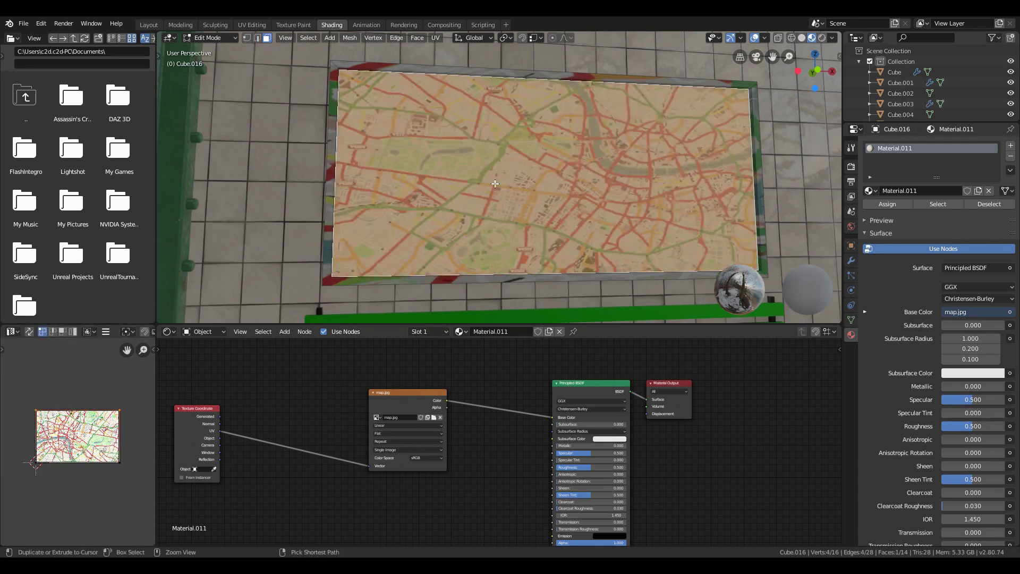
Invert the face selection and give the board's frame the green Material.009 in a second material slot
{"action": "key", "text": "ctrl+i"}
{"action": "left_click", "coordinate": [1011, 145]}
{"action": "key", "text": "Tab"}
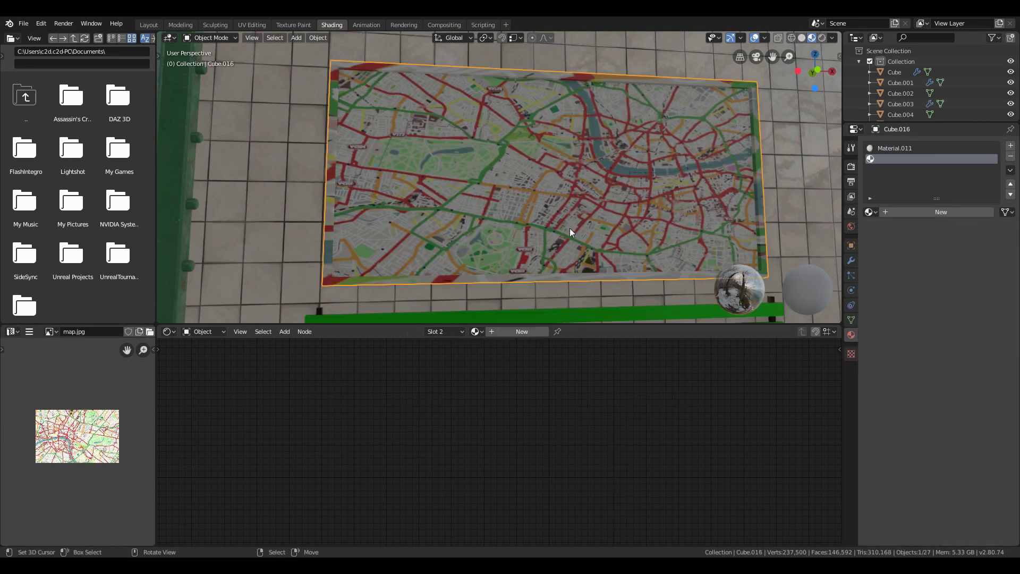
{"action": "key", "text": "Tab"}
{"action": "left_click", "coordinate": [869, 211]}
{"action": "left_click", "coordinate": [930, 309]}
{"action": "key", "text": "Tab"}
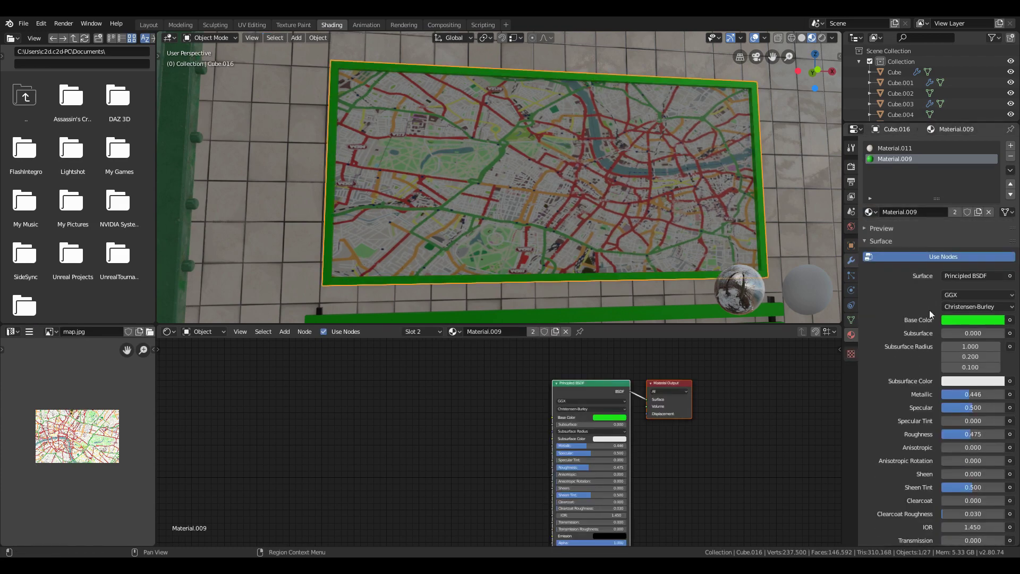
{"action": "left_click", "coordinate": [952, 319]}
Snap the 3D cursor to the sign plate on the nearest riveted pillar beside the tracks
{"action": "key", "text": "shift+grave"}
{"action": "key", "text": "s"}
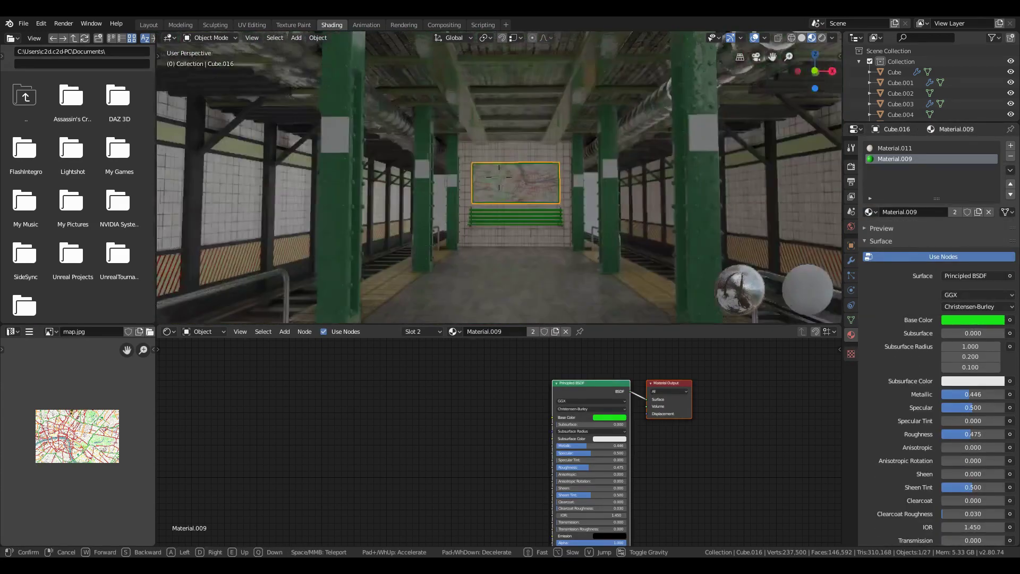
{"action": "left_click", "coordinate": [499, 177]}
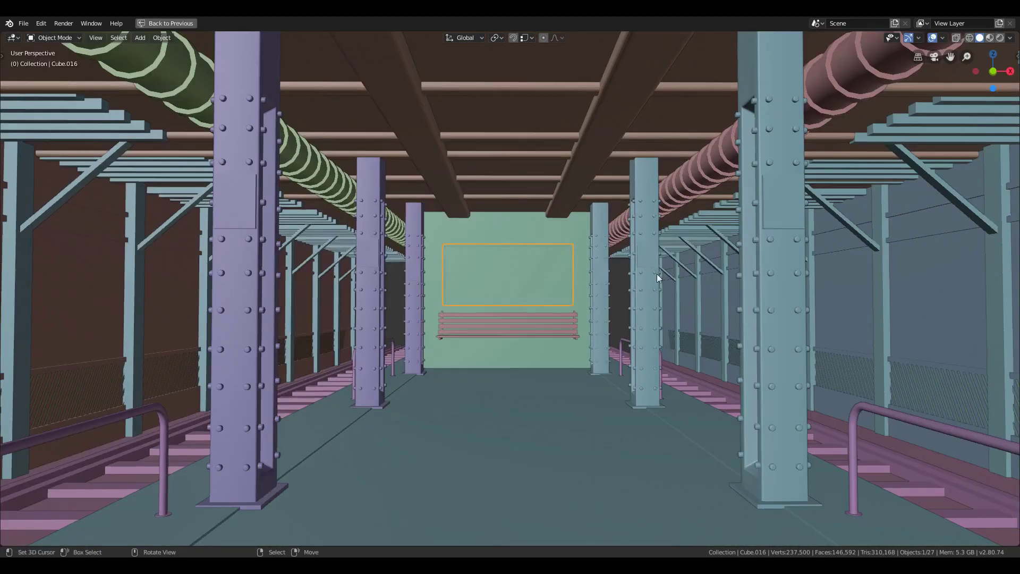
{"action": "key", "text": "w"}
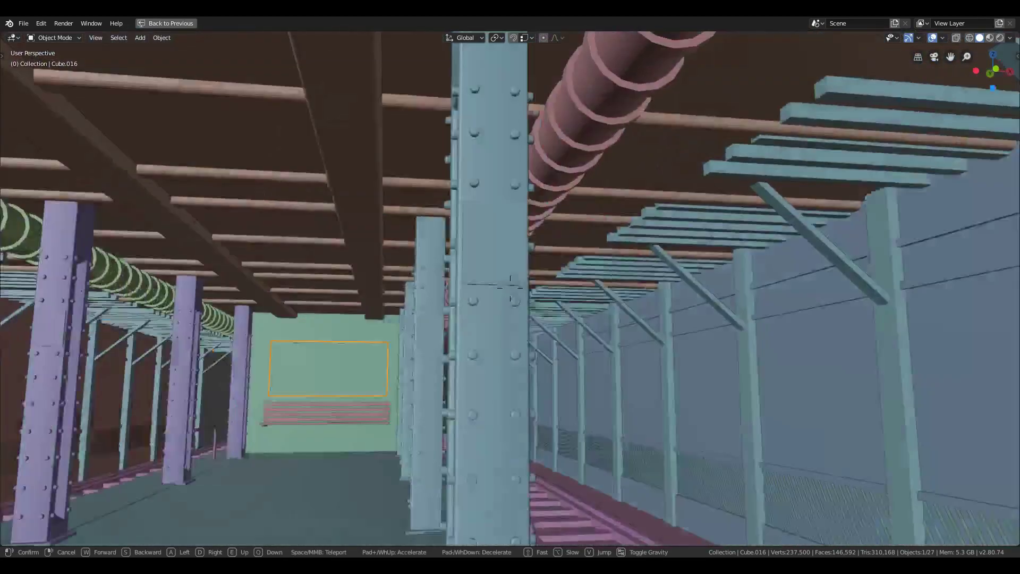
{"action": "left_click", "coordinate": [464, 243]}
{"action": "left_click", "coordinate": [464, 242]}
{"action": "key", "text": "shift+s"}
{"action": "left_click", "coordinate": [452, 250]}
{"action": "key", "text": "Tab"}
Add a text object at the pillar's sign plate, rotate it 90 degrees about X and move it along Y
{"action": "key", "text": "shift+a"}
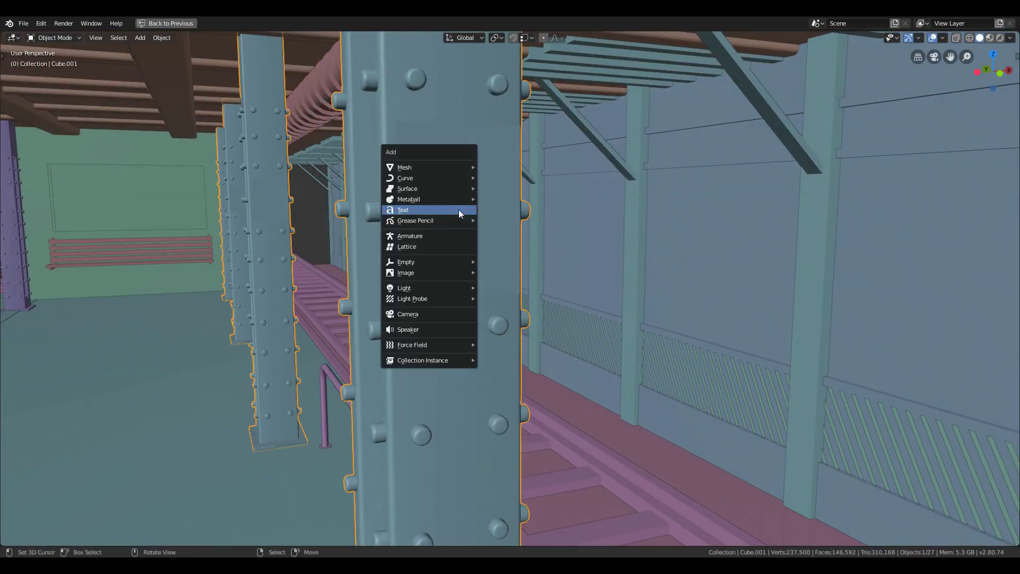
{"action": "left_click", "coordinate": [458, 209]}
{"action": "type", "text": "rx90"}
{"action": "key", "text": "Return"}
{"action": "key", "text": "g"}
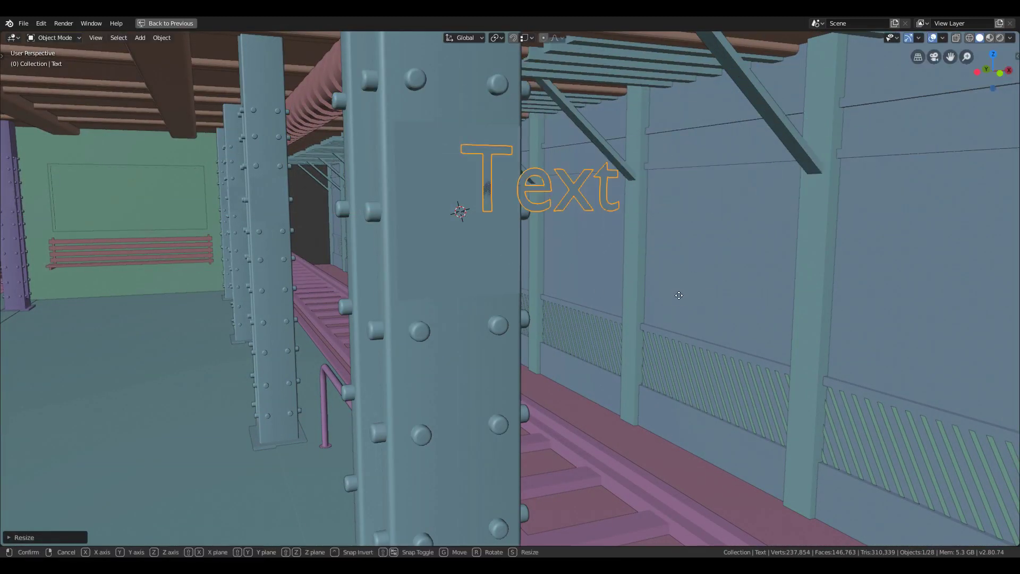
{"action": "key", "text": "y"}
{"action": "left_click", "coordinate": [557, 291]}
Change the text to "S4" and scale it to fill the upper half of the sign plate
{"action": "key", "text": "Tab"}
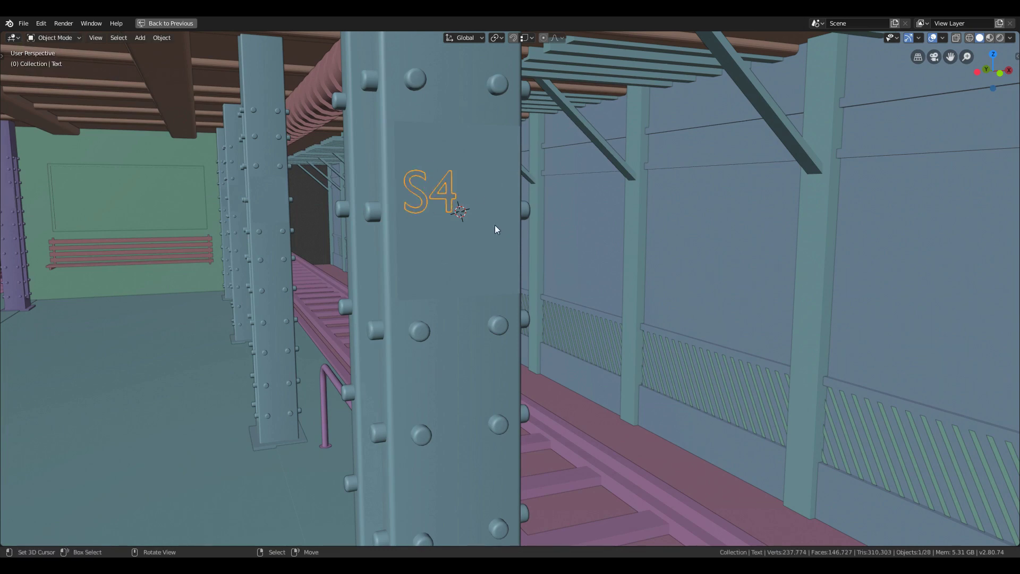
{"action": "key", "text": "s"}
{"action": "left_click", "coordinate": [522, 242]}
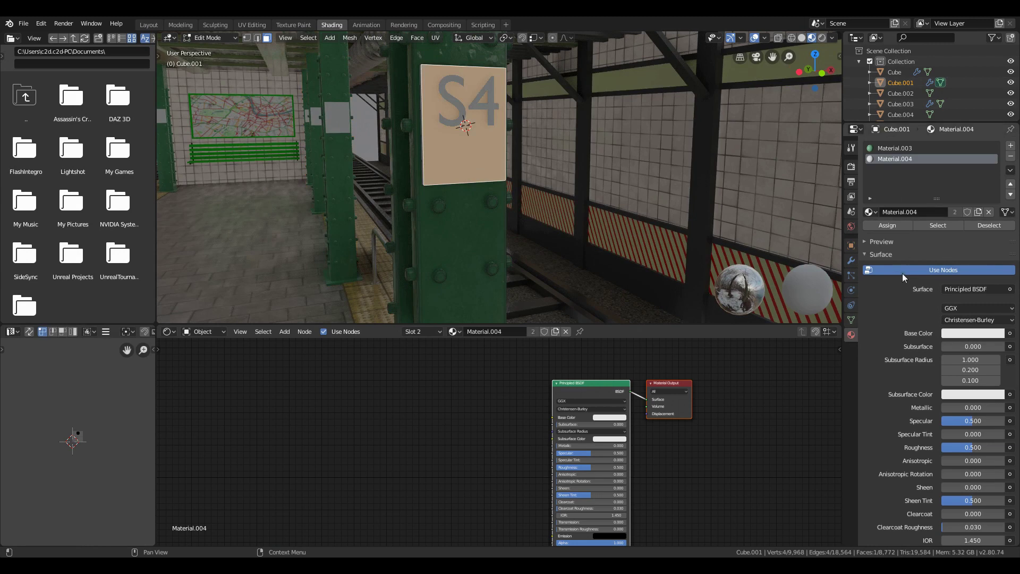
Set the sign plate's Material.004 base color to near-black and offset the S4 text about 0.017 m along Y
{"action": "left_click", "coordinate": [973, 333]}
{"action": "left_click_drag", "start_coordinate": [952, 223], "coordinate": [938, 210]}
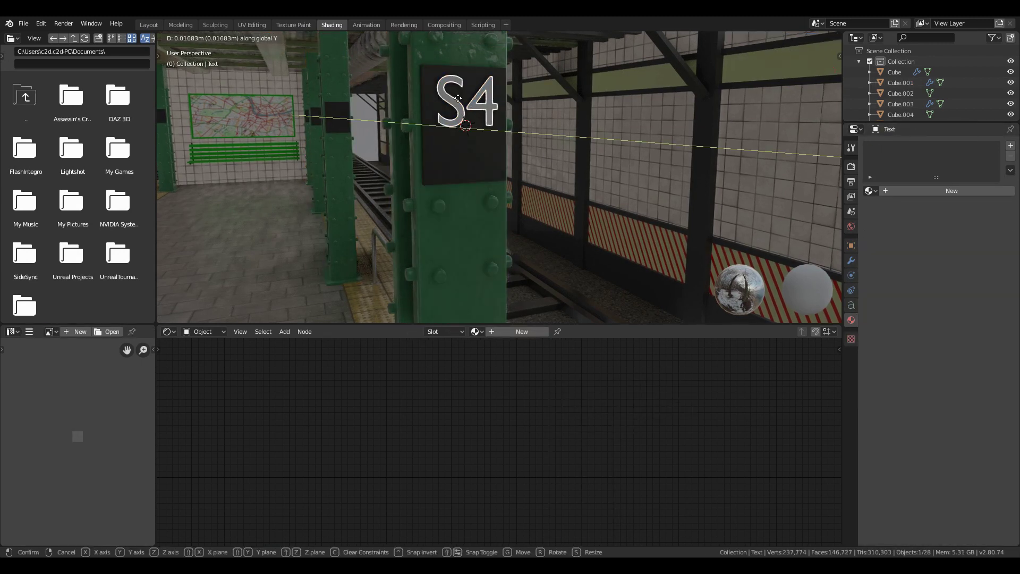
{"action": "left_click", "coordinate": [458, 98]}
Duplicate the S4 text and move the copy down along Z to the lower half of the sign plate
{"action": "key", "text": "shift+d"}
{"action": "key", "text": "z"}
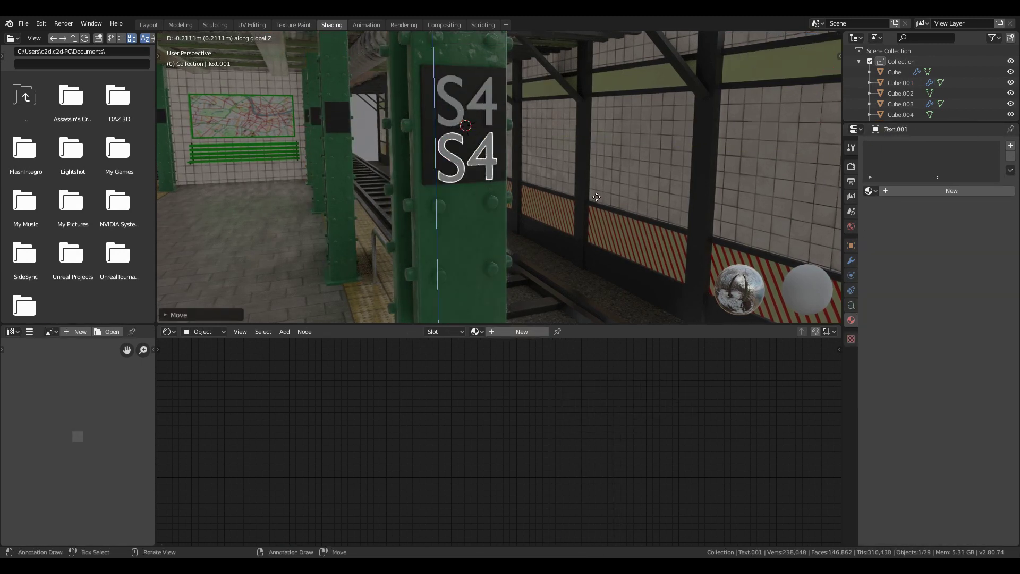
{"action": "left_click", "coordinate": [493, 175]}
Change the lower text copy to "SNOWGATE" and scale it down to fit the sign plate's width
{"action": "key", "text": "Tab"}
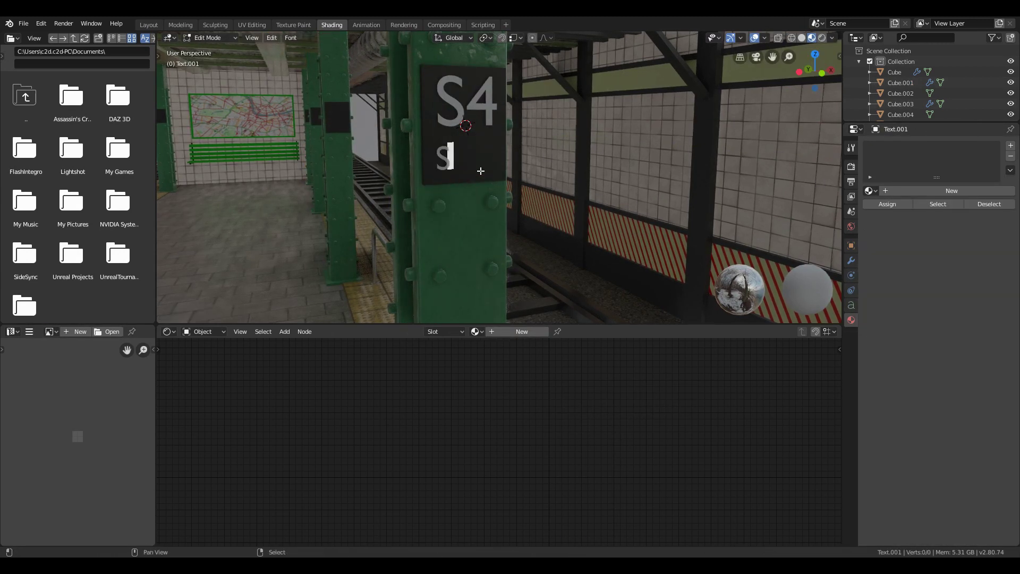
{"action": "key", "text": "Tab"}
{"action": "key", "text": "s"}
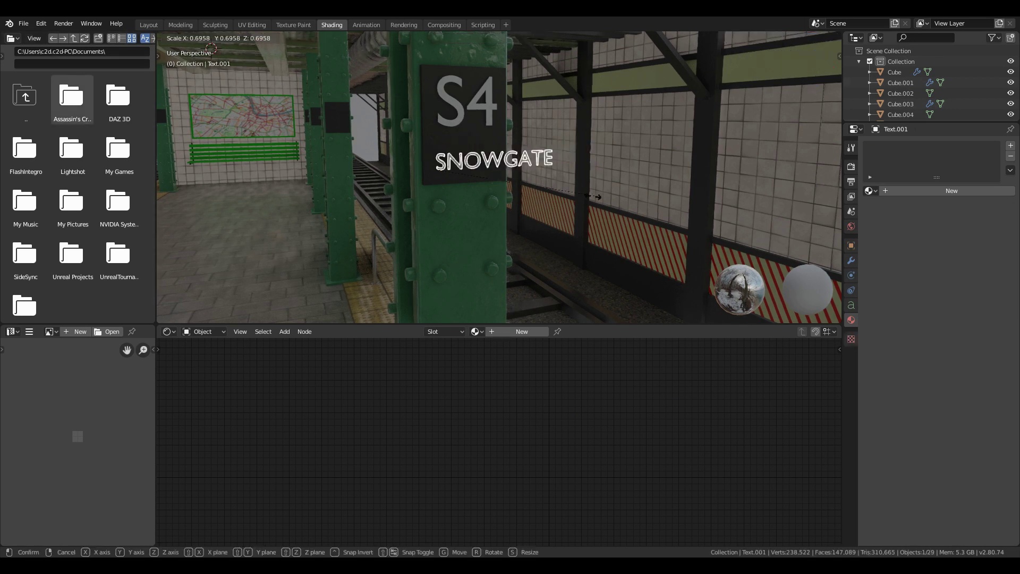
{"action": "left_click", "coordinate": [525, 203]}
{"action": "key", "text": "s"}
{"action": "left_click", "coordinate": [521, 202]}
Add a horizontal loop cut across the pillar's sign plate and move it along Z to just below the S4 text
{"action": "right_click", "coordinate": [462, 149]}
{"action": "key", "text": "Tab"}
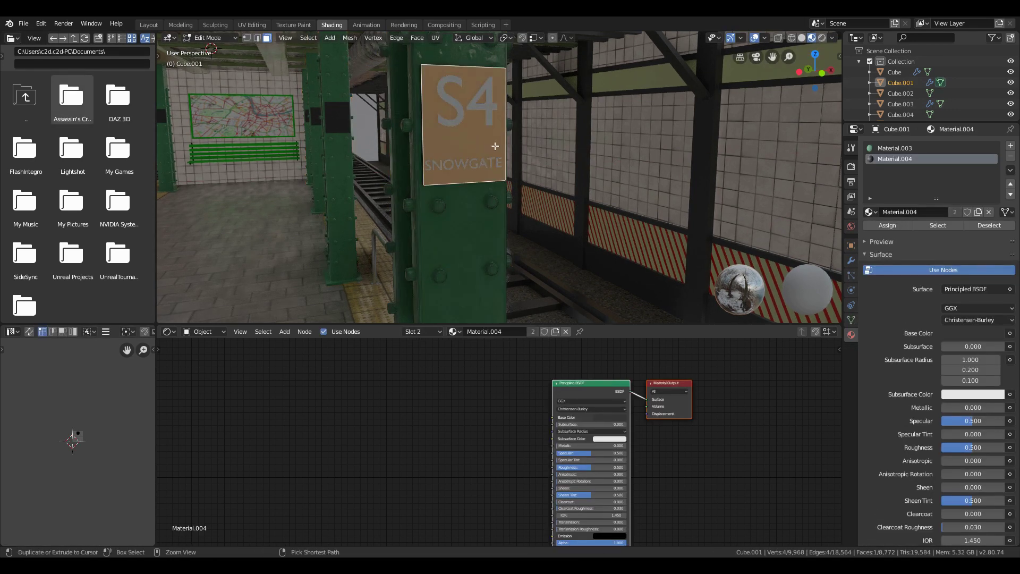
{"action": "key", "text": "ctrl+r"}
{"action": "left_click", "coordinate": [498, 154]}
{"action": "left_click", "coordinate": [501, 150]}
{"action": "key", "text": "g"}
{"action": "key", "text": "z"}
{"action": "left_click", "coordinate": [583, 135]}
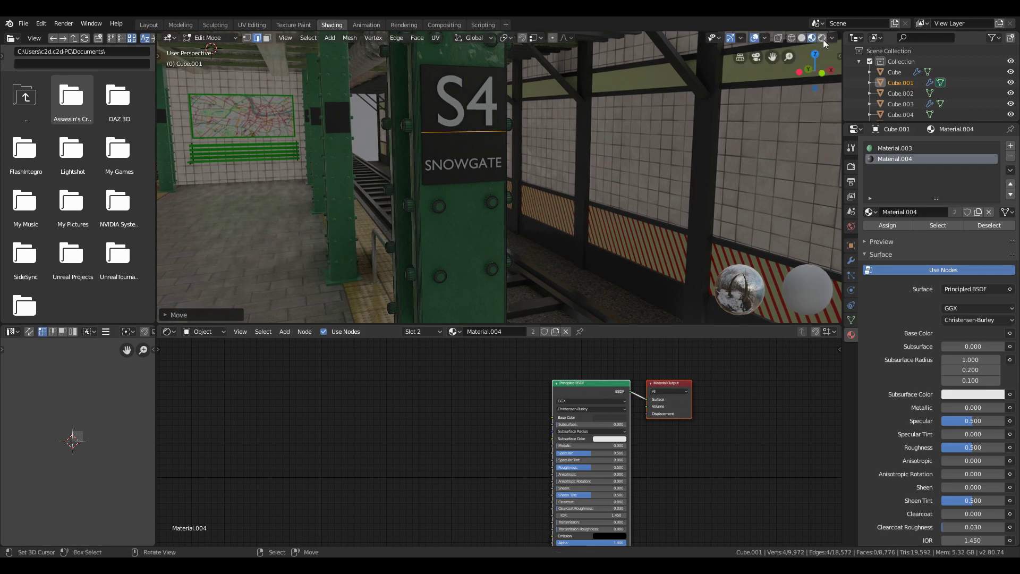
Add a second horizontal loop cut to the sign plate and move it along Z to form a narrow band above SNOWGATE
{"action": "left_click", "coordinate": [807, 39]}
{"action": "key", "text": "ctrl+r"}
{"action": "left_click", "coordinate": [500, 155]}
{"action": "left_click", "coordinate": [500, 154]}
{"action": "key", "text": "g"}
{"action": "key", "text": "z"}
{"action": "left_click", "coordinate": [604, 68]}
Add a new white material in its own slot, assign it to the sign plate's band and show the rendered result
{"action": "key", "text": "alt+a"}
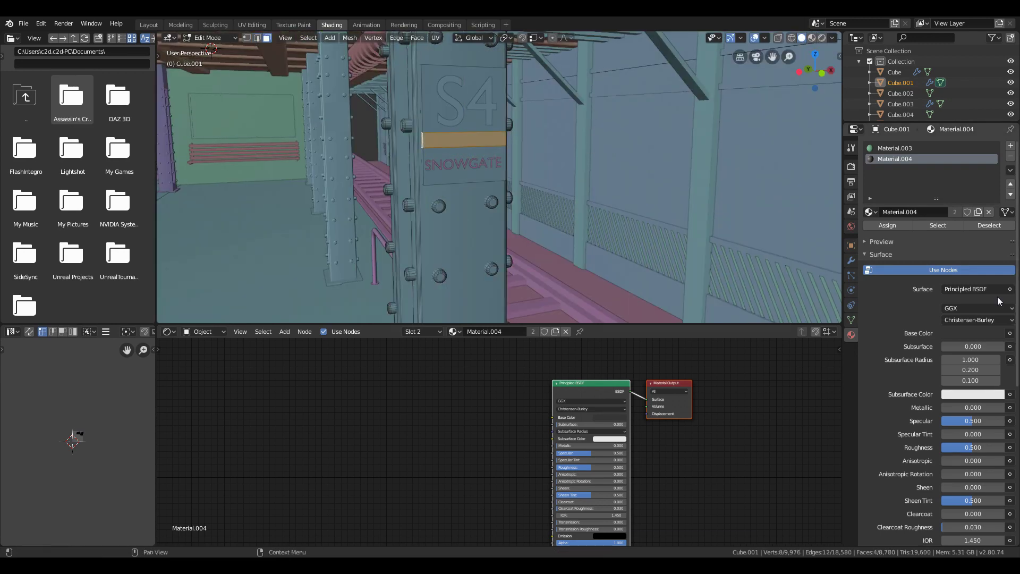
{"action": "left_click", "coordinate": [1011, 145]}
{"action": "left_click", "coordinate": [924, 213]}
{"action": "left_click", "coordinate": [889, 225]}
{"action": "key", "text": "Tab"}
{"action": "left_click", "coordinate": [822, 38]}
Duplicate the S4 and SNOWGATE texts along Y onto another pillar's sign plate and edit the copied sign number
{"action": "key", "text": "shift+grave"}
{"action": "key", "text": "a"}
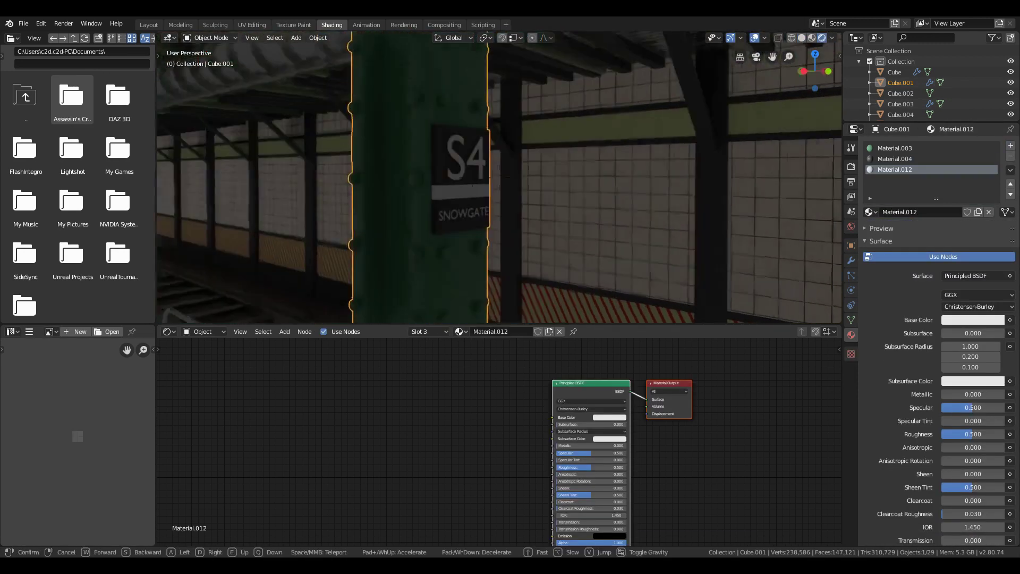
{"action": "left_click", "coordinate": [474, 136]}
{"action": "left_click", "coordinate": [475, 136]}
{"action": "key", "text": "shift+d"}
{"action": "key", "text": "Escape"}
{"action": "key", "text": "shift+grave"}
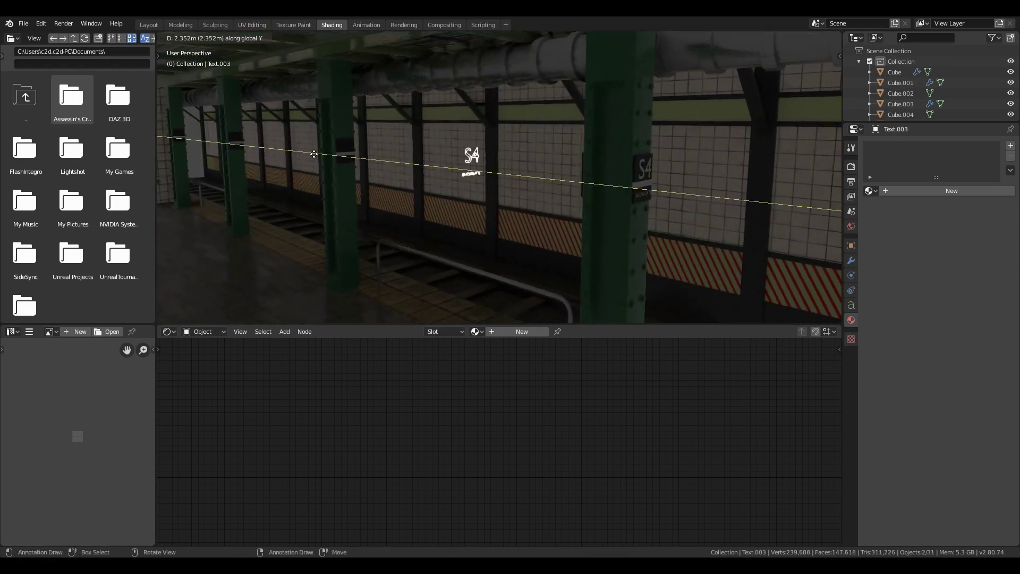
{"action": "left_click", "coordinate": [555, 155]}
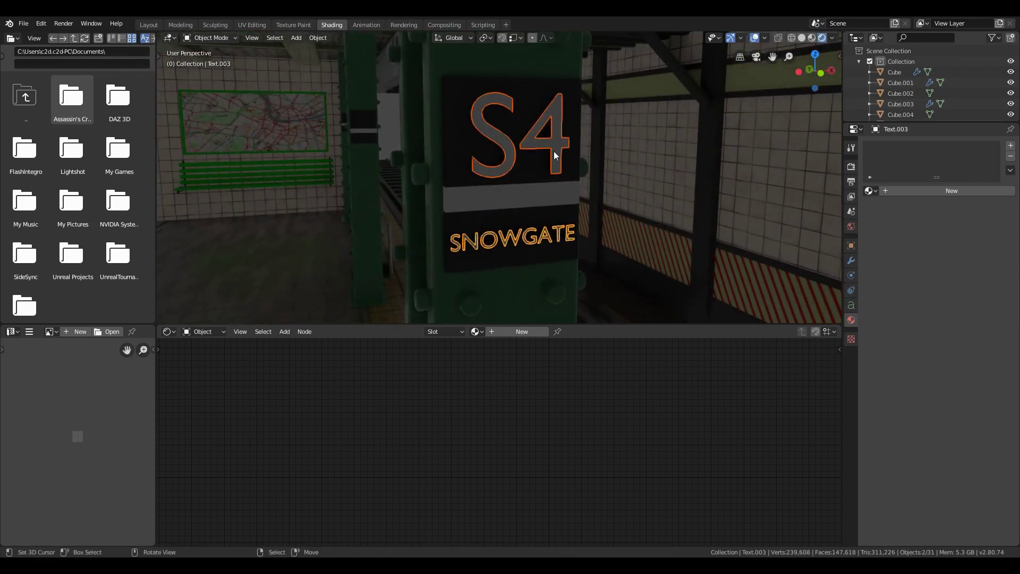
{"action": "left_click", "coordinate": [555, 155]}
{"action": "key", "text": "Tab"}
{"action": "key", "text": "Tab"}
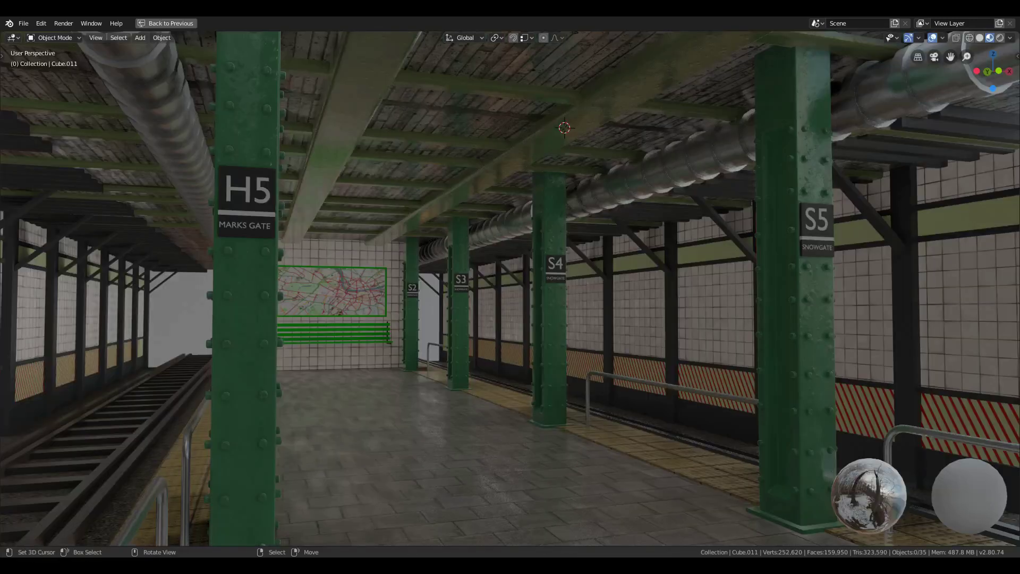
Add an area light above the track beside the ceiling pipe, working in the top wireframe view
{"action": "key", "text": "w"}
{"action": "key", "text": "a"}
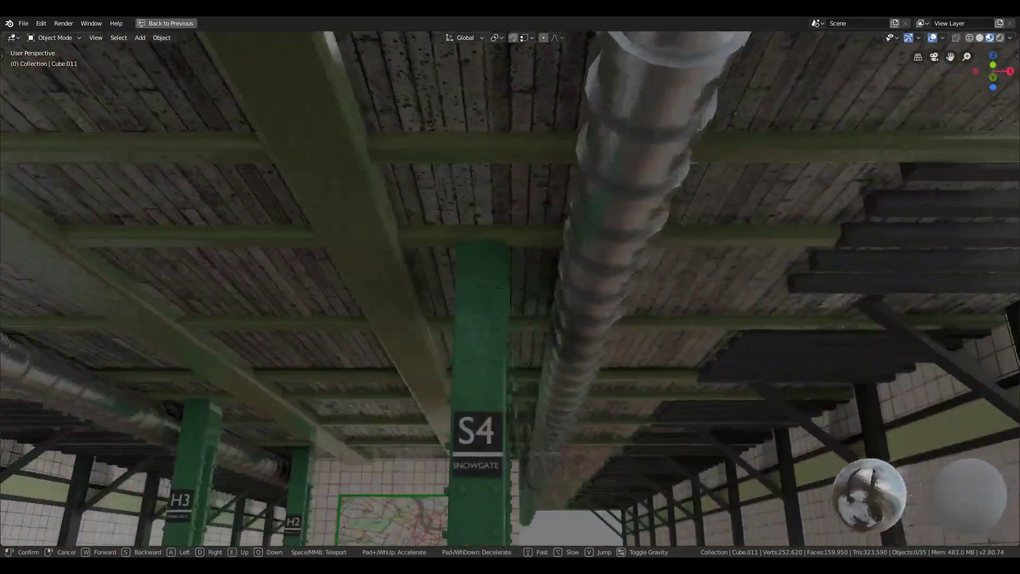
{"action": "left_click", "coordinate": [514, 249]}
{"action": "left_click", "coordinate": [626, 301]}
{"action": "key", "text": "KP_7"}
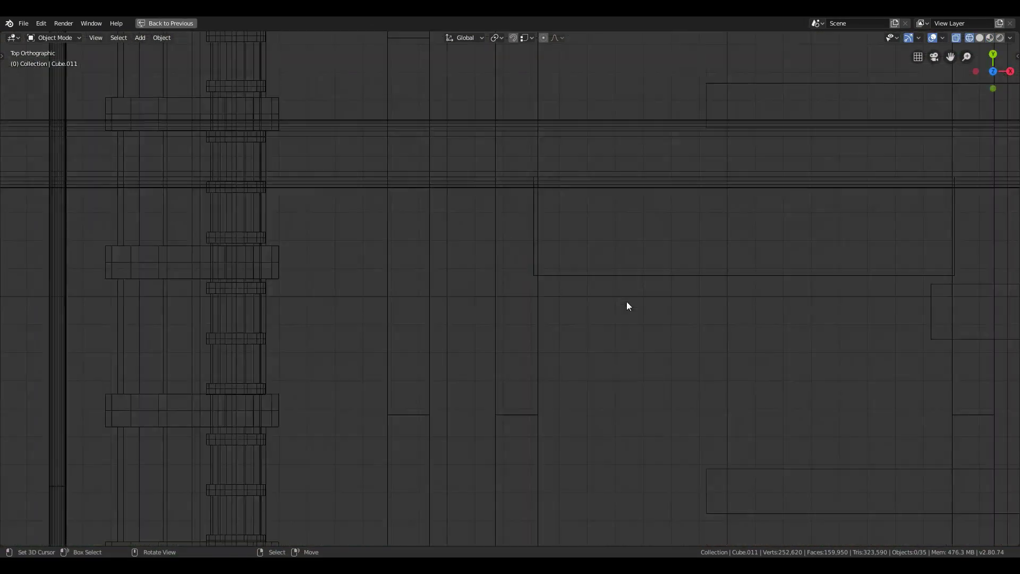
{"action": "scroll", "coordinate": [594, 329], "scroll_direction": "down", "scroll_amount": 5}
{"action": "key", "text": "shift+a"}
{"action": "mouse_move", "coordinate": [485, 361]}
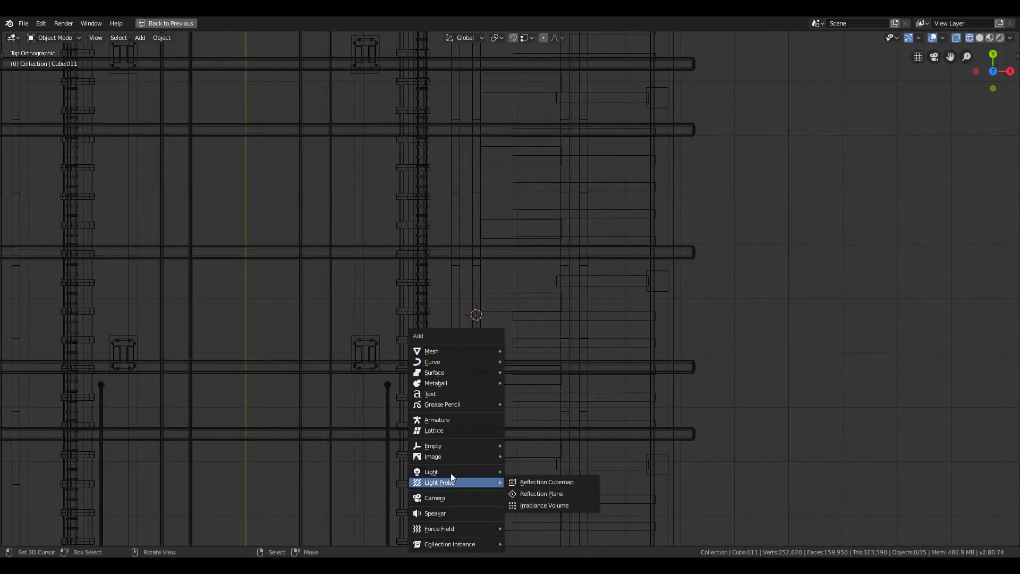
{"action": "mouse_move", "coordinate": [479, 472]}
{"action": "left_click", "coordinate": [551, 494]}
Scale the area light by 0.22 along X and 1.54 along Y to make a long, narrow strip
{"action": "key", "text": "s"}
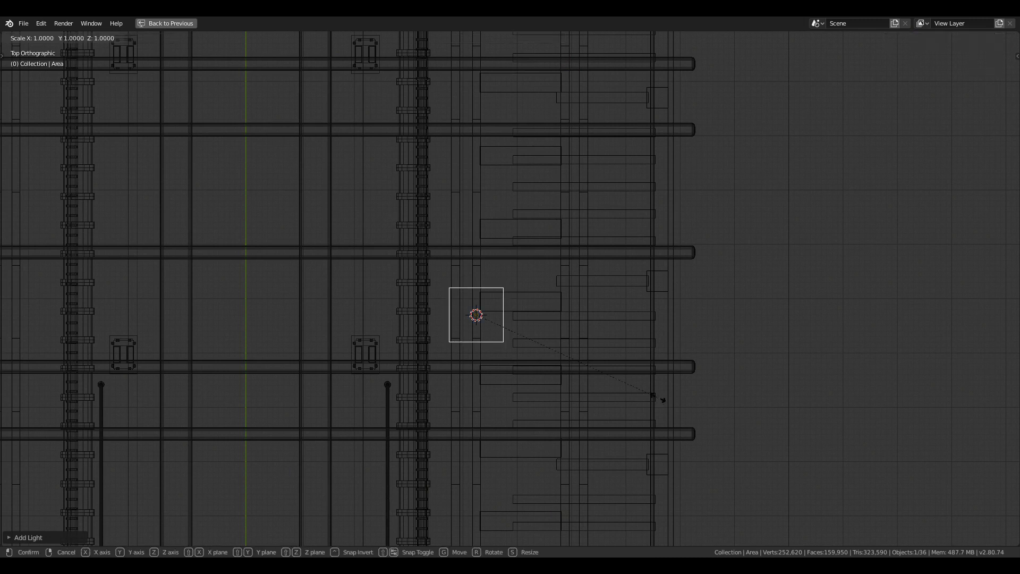
{"action": "key", "text": "x"}
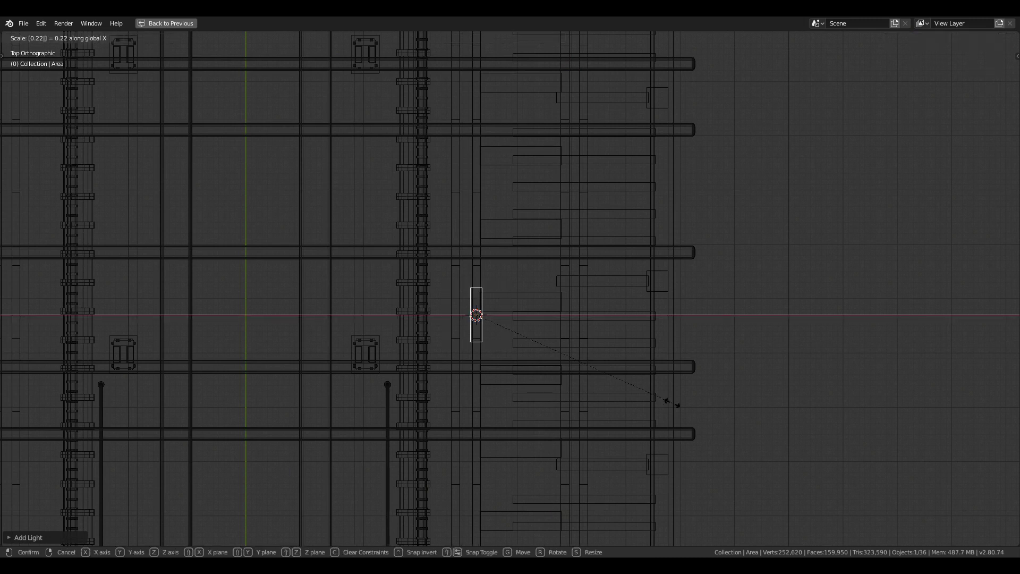
{"action": "type", "text": "y"}
{"action": "type", "text": "1.54"}
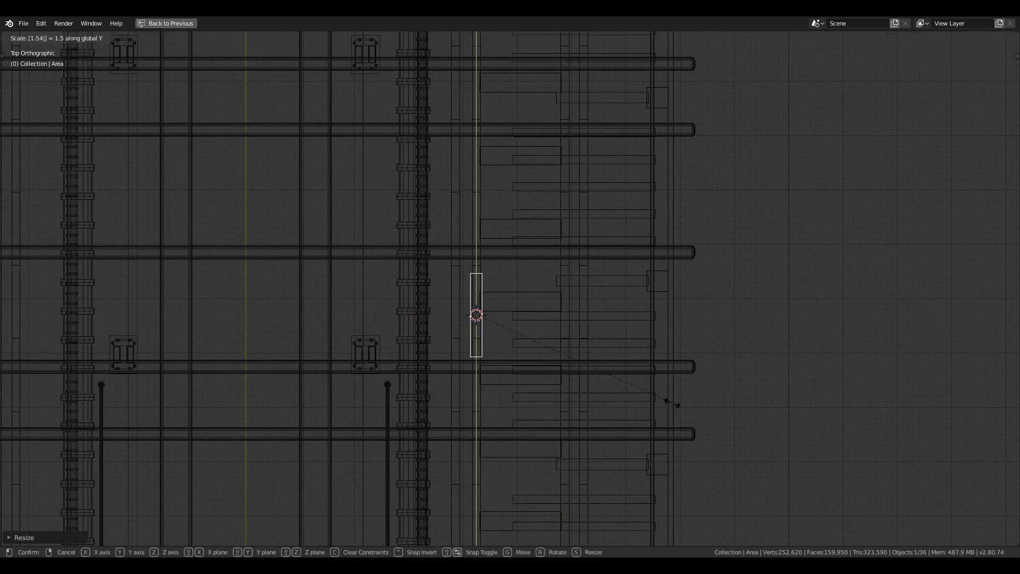
{"action": "key", "text": "Return"}
Move the area light along the track until it is level with the front pillars
{"action": "scroll", "coordinate": [553, 413], "scroll_direction": "down", "scroll_amount": 2}
{"action": "key", "text": "g"}
{"action": "left_click", "coordinate": [441, 452]}
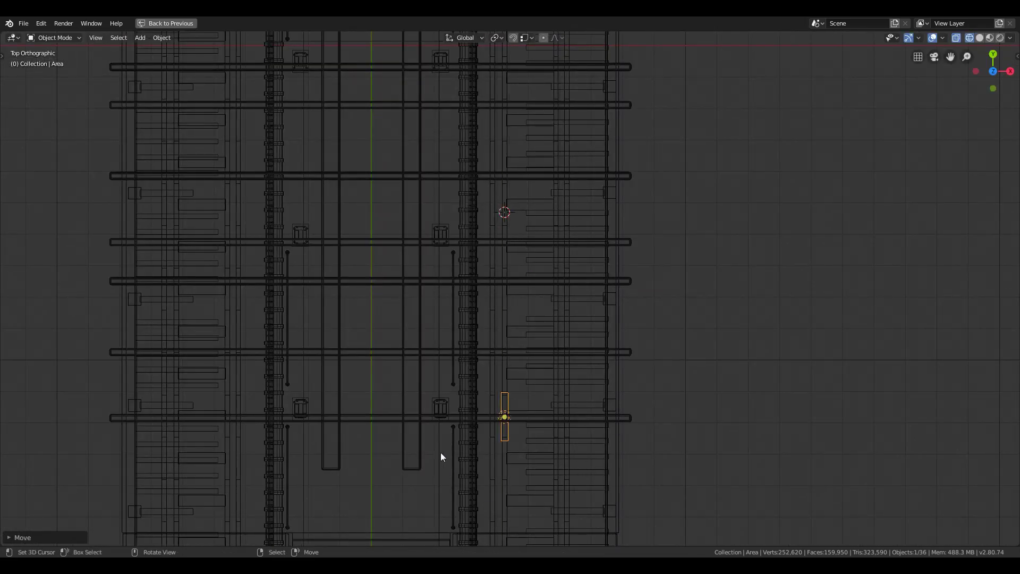
{"action": "middle_click_drag", "start_coordinate": [517, 403], "coordinate": [467, 375], "text": "shift"}
{"action": "scroll", "coordinate": [467, 375], "scroll_direction": "up", "scroll_amount": 3}
Expand the area light's shadow settings and set its color to a warm off-white
{"action": "key", "text": "ctrl+space"}
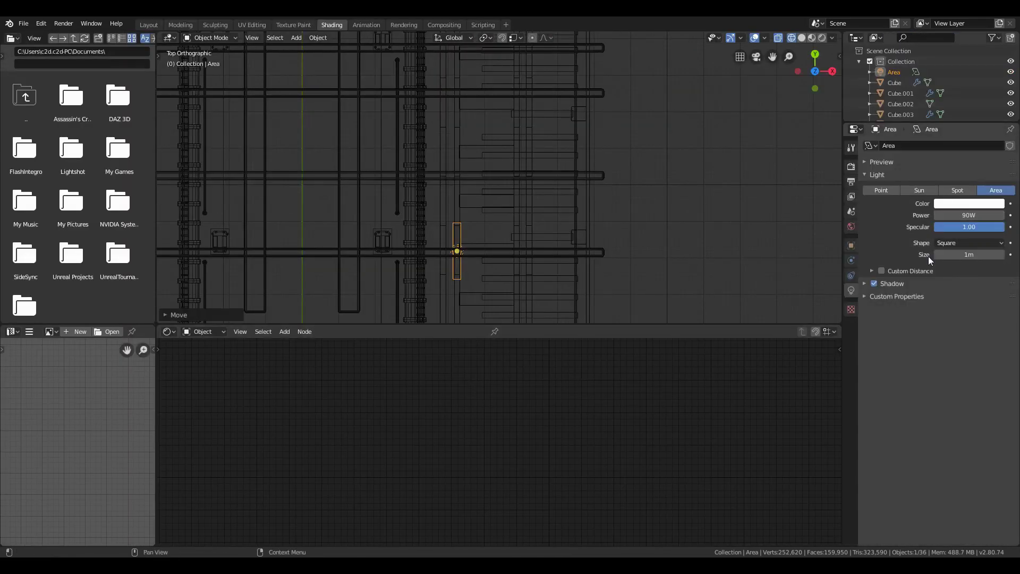
{"action": "left_click", "coordinate": [875, 305]}
{"action": "scroll", "coordinate": [495, 215], "scroll_direction": "up", "scroll_amount": 2}
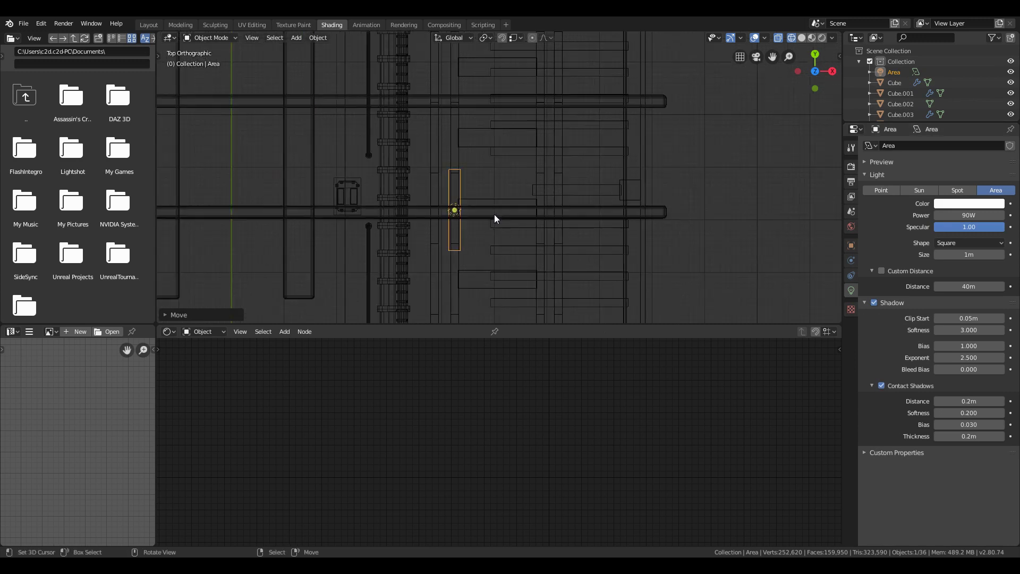
{"action": "left_click", "coordinate": [969, 204]}
{"action": "left_click", "coordinate": [946, 104]}
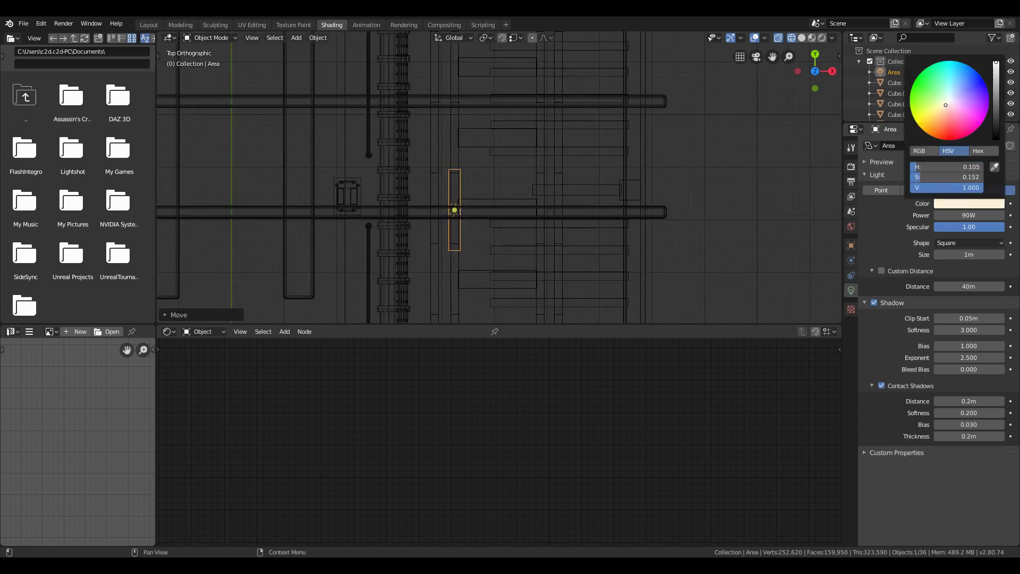
Duplicate the area light and place the copy parallel to it along X
{"action": "scroll", "coordinate": [531, 221], "scroll_direction": "up", "scroll_amount": 2}
{"action": "key", "text": "shift+d"}
{"action": "key", "text": "x"}
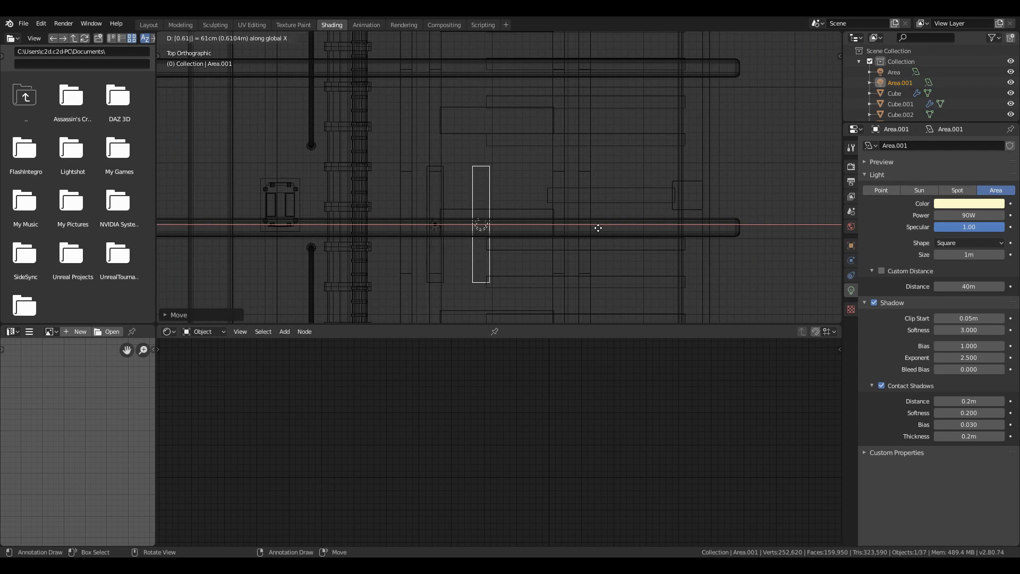
{"action": "scroll", "coordinate": [490, 254], "scroll_direction": "up", "scroll_amount": 1}
{"action": "key", "text": "g"}
{"action": "key", "text": "x"}
{"action": "left_click", "coordinate": [506, 253]}
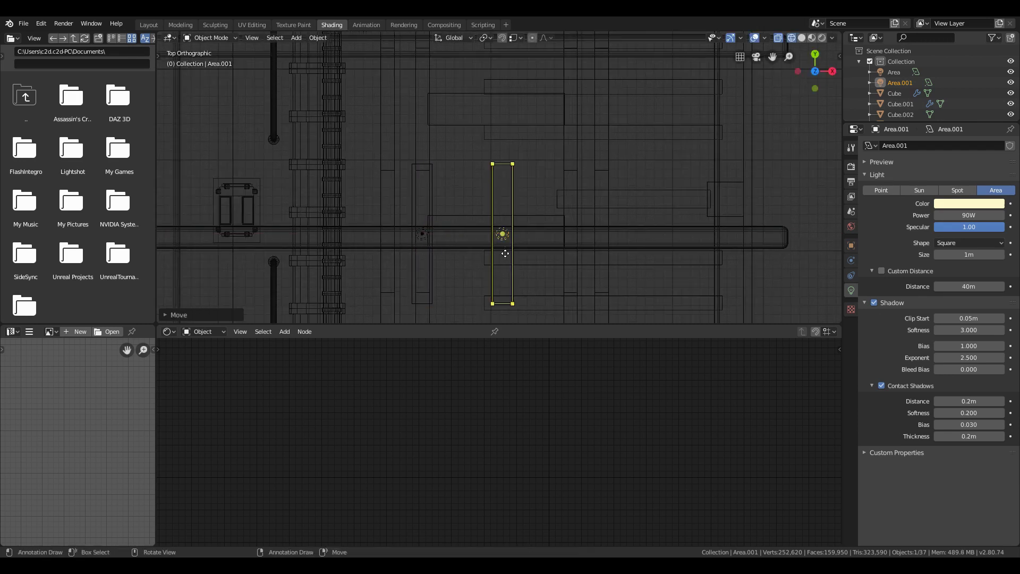
Select both area lights and, in rendered shading, set the world background color to black
{"action": "scroll", "coordinate": [506, 253], "scroll_direction": "down", "scroll_amount": 1}
{"action": "middle_click_drag", "start_coordinate": [475, 264], "coordinate": [504, 230], "text": "shift"}
{"action": "left_click", "coordinate": [462, 189], "text": "shift"}
{"action": "mouse_move", "coordinate": [463, 189]}
{"action": "middle_mouse_down"}
{"action": "mouse_move", "coordinate": [509, 119]}
{"action": "mouse_move", "coordinate": [584, 178]}
{"action": "mouse_move", "coordinate": [538, 160]}
{"action": "mouse_move", "coordinate": [704, 131]}
{"action": "middle_mouse_up"}
{"action": "key", "text": "shift+z"}
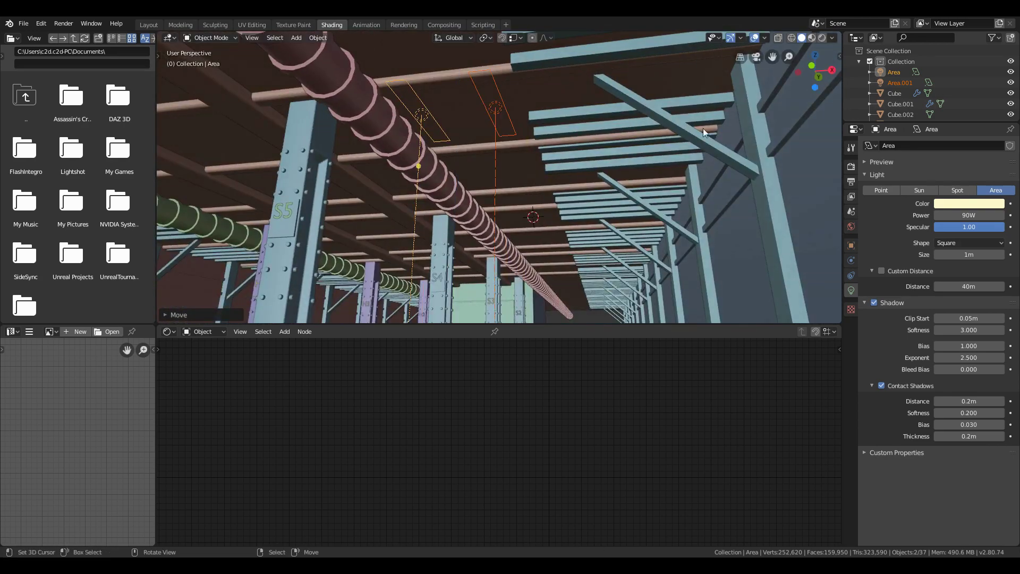
{"action": "left_click", "coordinate": [822, 38]}
{"action": "left_click", "coordinate": [852, 227]}
{"action": "left_click", "coordinate": [967, 216]}
{"action": "left_click_drag", "start_coordinate": [1001, 128], "coordinate": [1000, 144]}
{"action": "mouse_move", "coordinate": [748, 233]}
{"action": "middle_mouse_down"}
{"action": "mouse_move", "coordinate": [673, 113]}
{"action": "mouse_move", "coordinate": [567, 127]}
{"action": "mouse_move", "coordinate": [610, 121]}
{"action": "mouse_move", "coordinate": [543, 183]}
{"action": "mouse_move", "coordinate": [515, 193]}
{"action": "mouse_move", "coordinate": [533, 189]}
{"action": "mouse_move", "coordinate": [516, 212]}
{"action": "middle_mouse_up"}
Add a cube between the two area lights, scale it to their span and flatten it along Z into a panel
{"action": "key", "text": "shift+a"}
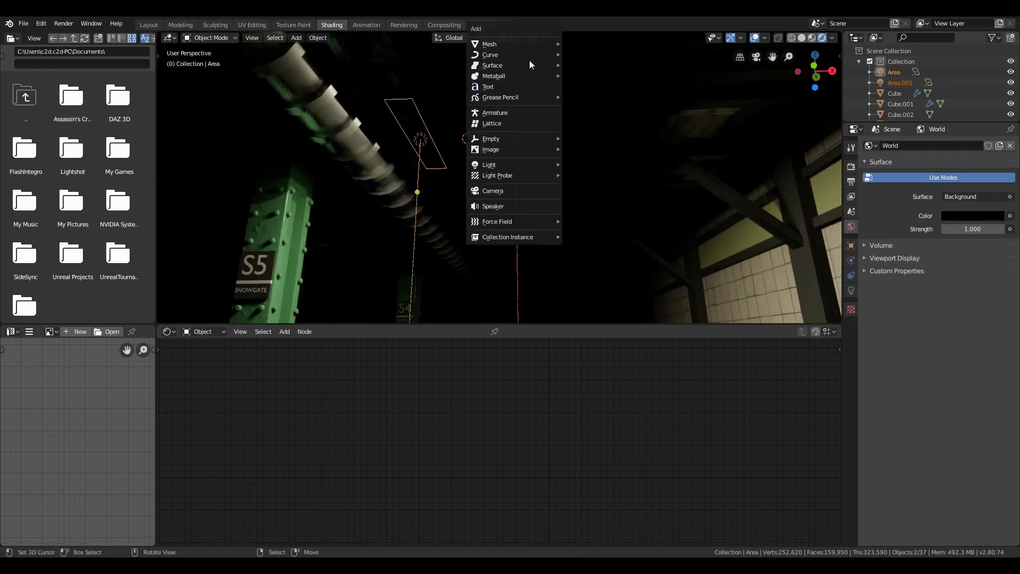
{"action": "mouse_move", "coordinate": [511, 44]}
{"action": "left_click", "coordinate": [590, 55]}
{"action": "key", "text": "shift+z"}
{"action": "key", "text": "s"}
{"action": "left_click", "coordinate": [607, 202]}
{"action": "key", "text": "s"}
{"action": "key", "text": "z"}
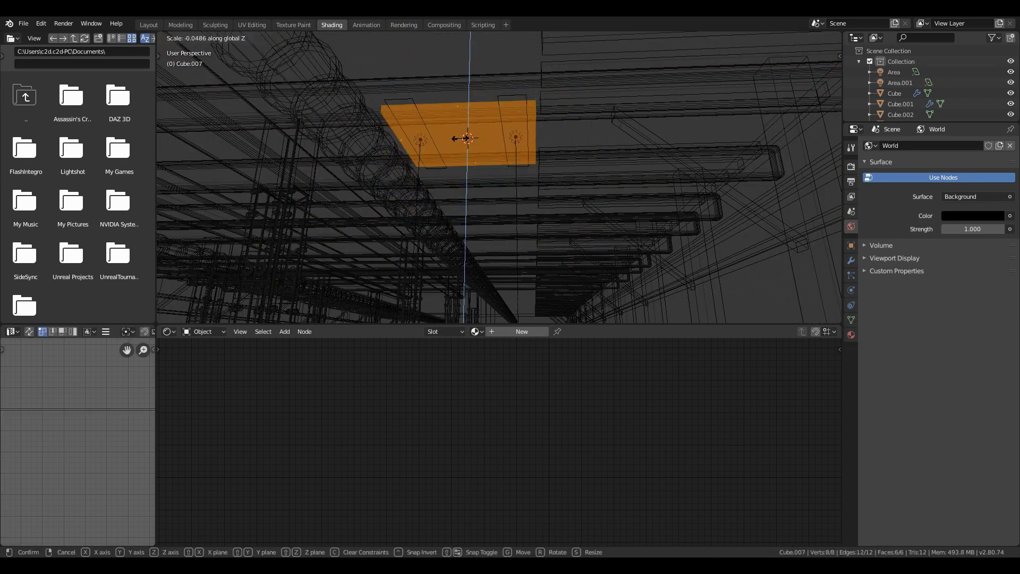
{"action": "left_click", "coordinate": [466, 138]}
Scale the flat panel along X and Y so it covers both area lights with a small margin
{"action": "key", "text": "shift+z"}
{"action": "key", "text": "s"}
{"action": "key", "text": "x"}
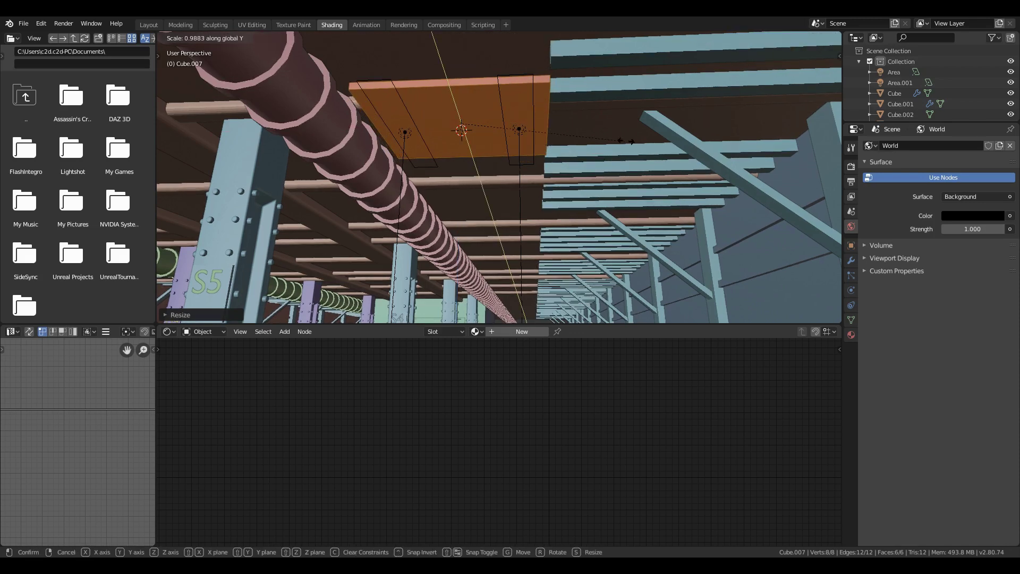
{"action": "left_click", "coordinate": [652, 143]}
{"action": "middle_click_drag", "start_coordinate": [652, 142], "coordinate": [536, 183]}
{"action": "key", "text": "s"}
{"action": "key", "text": "y"}
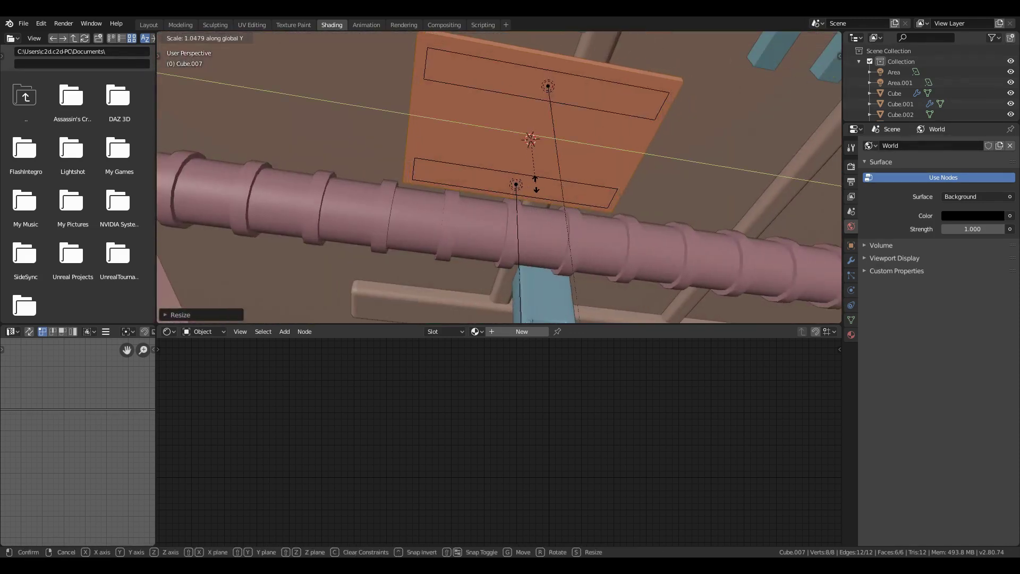
{"action": "left_click", "coordinate": [536, 184]}
Give the panel a new material with a dark gray base color of value 0.173 and check it in rendered shading
{"action": "left_click", "coordinate": [851, 335]}
{"action": "left_click", "coordinate": [941, 191]}
{"action": "left_click", "coordinate": [974, 312]}
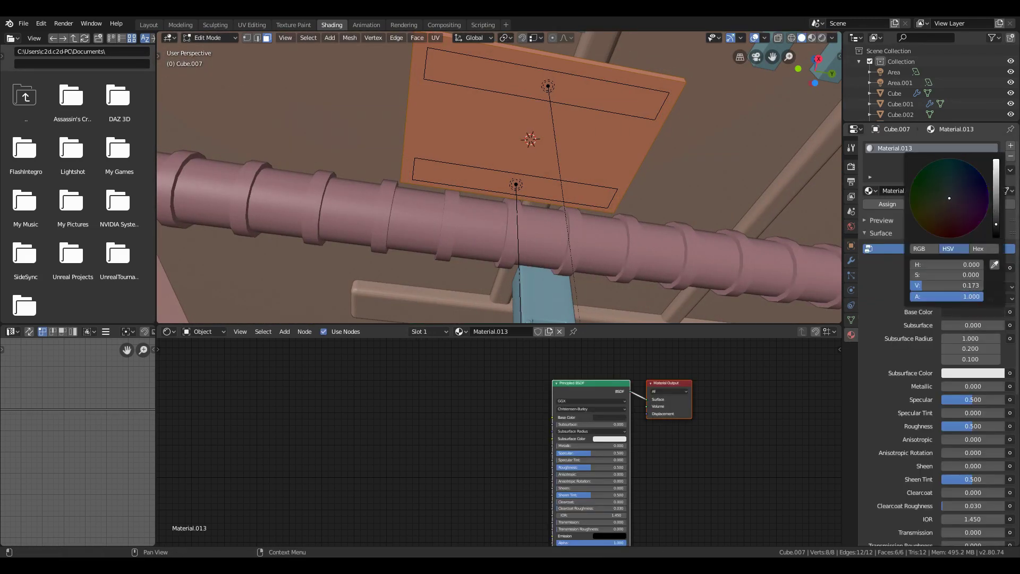
{"action": "key", "text": "Tab"}
{"action": "left_click", "coordinate": [822, 37]}
{"action": "middle_click_drag", "start_coordinate": [558, 165], "coordinate": [665, 165]}
{"action": "scroll", "coordinate": [664, 165], "scroll_direction": "up", "scroll_amount": 2}
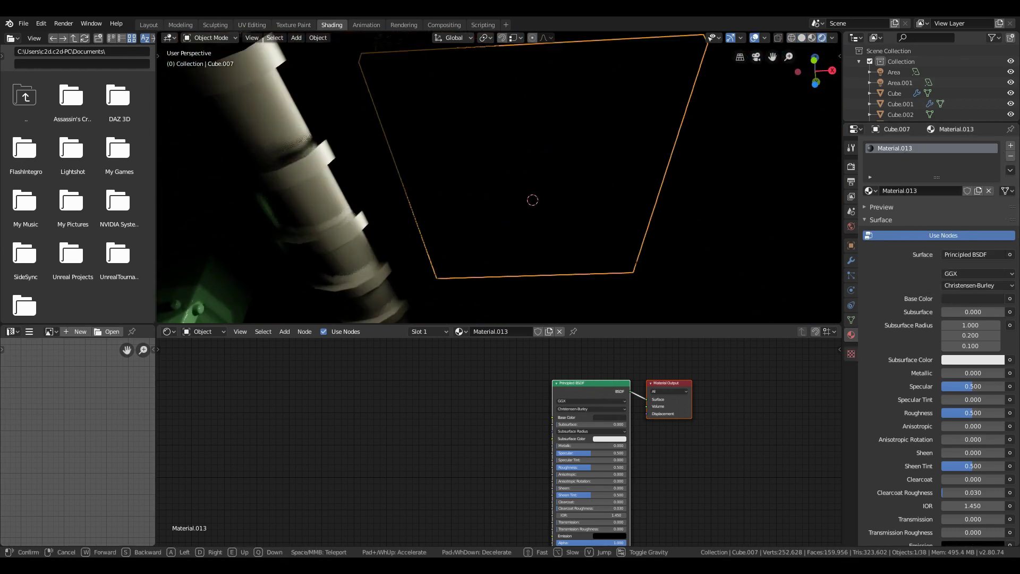
{"action": "scroll", "coordinate": [664, 165], "scroll_direction": "down", "scroll_amount": 2}
Snap the 3D cursor to the area light beside the pipe and add a plane there
{"action": "left_click", "coordinate": [802, 39]}
{"action": "right_click", "coordinate": [470, 183]}
{"action": "key", "text": "shift+s"}
{"action": "left_click", "coordinate": [508, 221]}
{"action": "key", "text": "shift+a"}
{"action": "mouse_move", "coordinate": [505, 124]}
{"action": "left_click", "coordinate": [543, 125]}
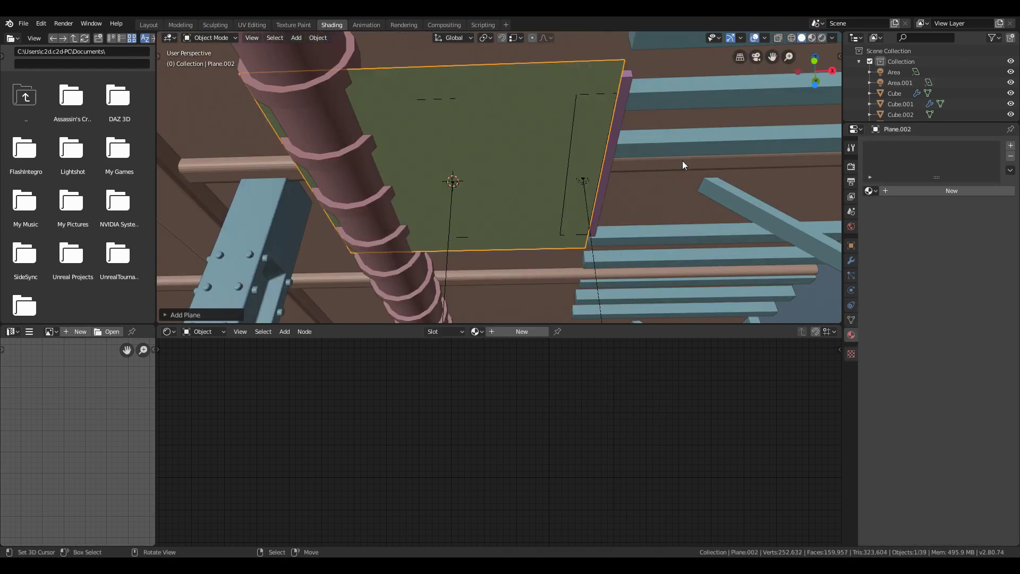
{"action": "key", "text": "s"}
{"action": "left_click", "coordinate": [683, 161]}
Scale the plane's mesh by 0.1 along X and 0.75 along Y to match the area light's outline
{"action": "key", "text": "Tab"}
{"action": "type", "text": "sx0.1"}
{"action": "key", "text": "Return"}
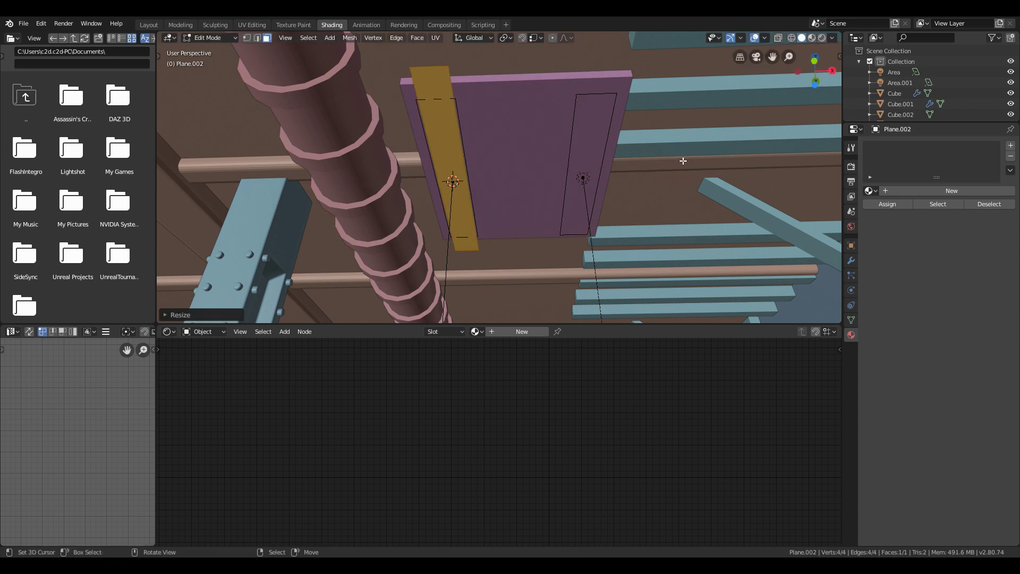
{"action": "type", "text": "sy0.75"}
{"action": "key", "text": "Return"}
Duplicate the strip within the plane's mesh along X onto the second area light
{"action": "key", "text": "shift+d"}
{"action": "key", "text": "x"}
{"action": "left_click", "coordinate": [673, 207]}
{"action": "key", "text": "Tab"}
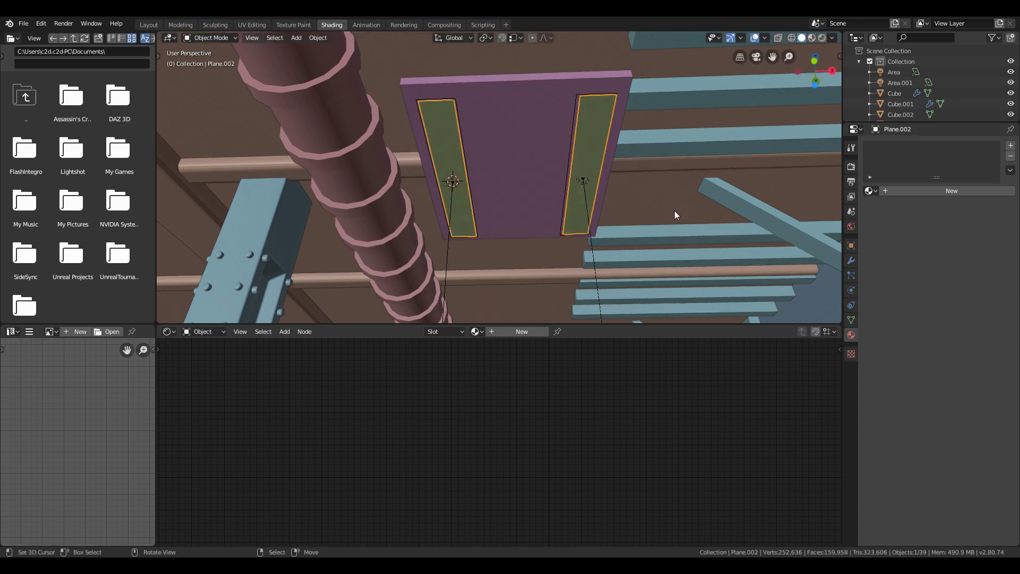
Give the two strips a new material with an Emission surface shader
{"action": "left_click", "coordinate": [955, 191]}
{"action": "left_click", "coordinate": [973, 255]}
{"action": "left_click", "coordinate": [969, 256]}
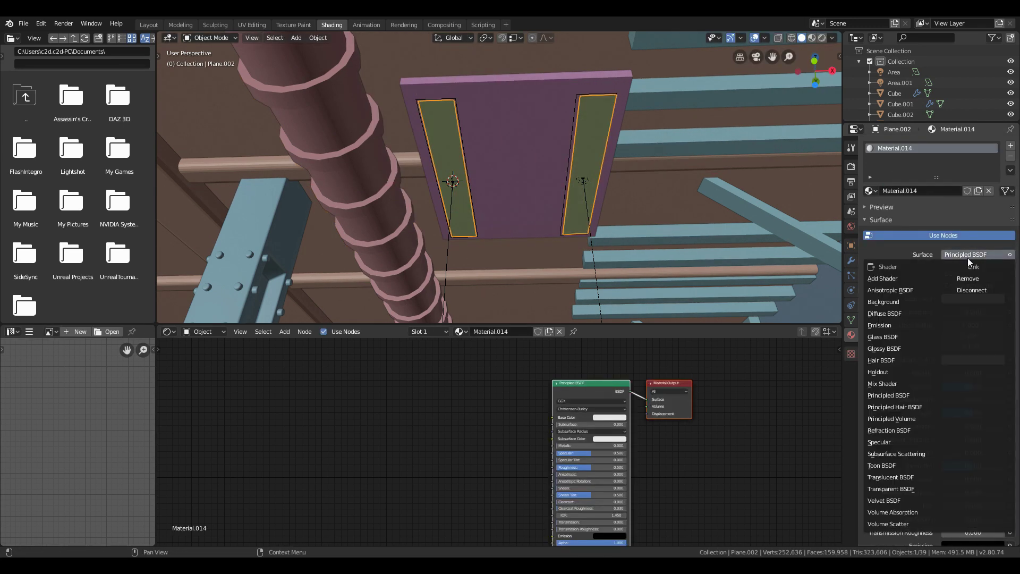
{"action": "left_click", "coordinate": [889, 326]}
{"action": "left_click", "coordinate": [973, 274]}
{"action": "key", "text": "g"}
{"action": "key", "text": "Escape"}
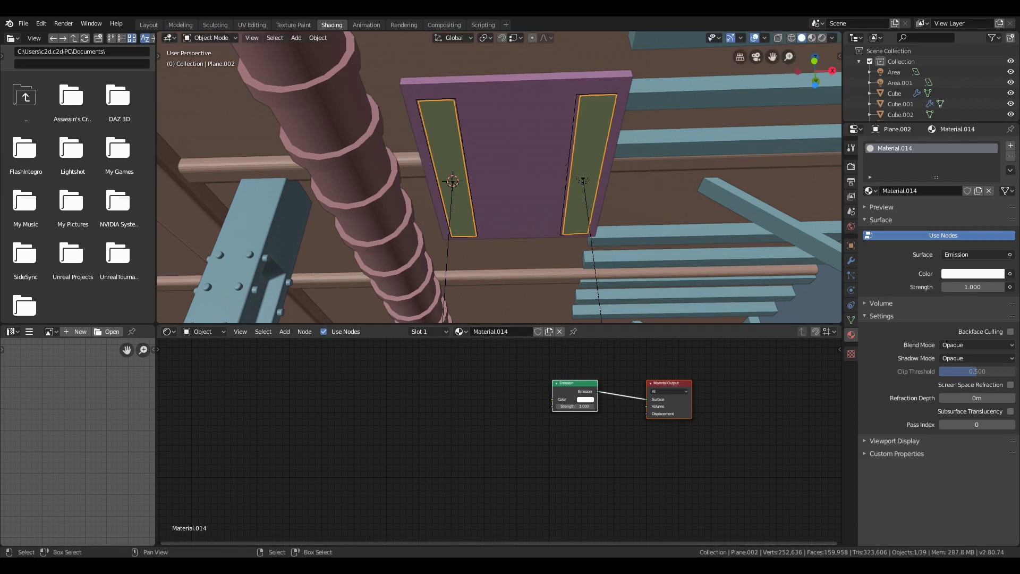
Set the hue of the first area light's colour to 0.11 and check the second area light's colour values
{"action": "left_click", "coordinate": [468, 180]}
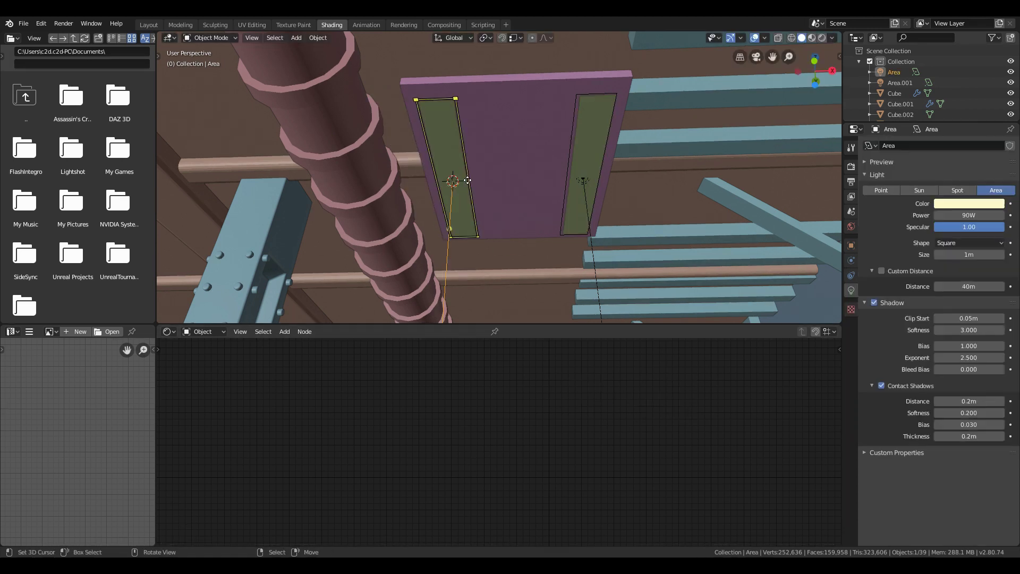
{"action": "left_click", "coordinate": [971, 206]}
{"action": "left_click", "coordinate": [960, 168]}
{"action": "type", "text": ".11"}
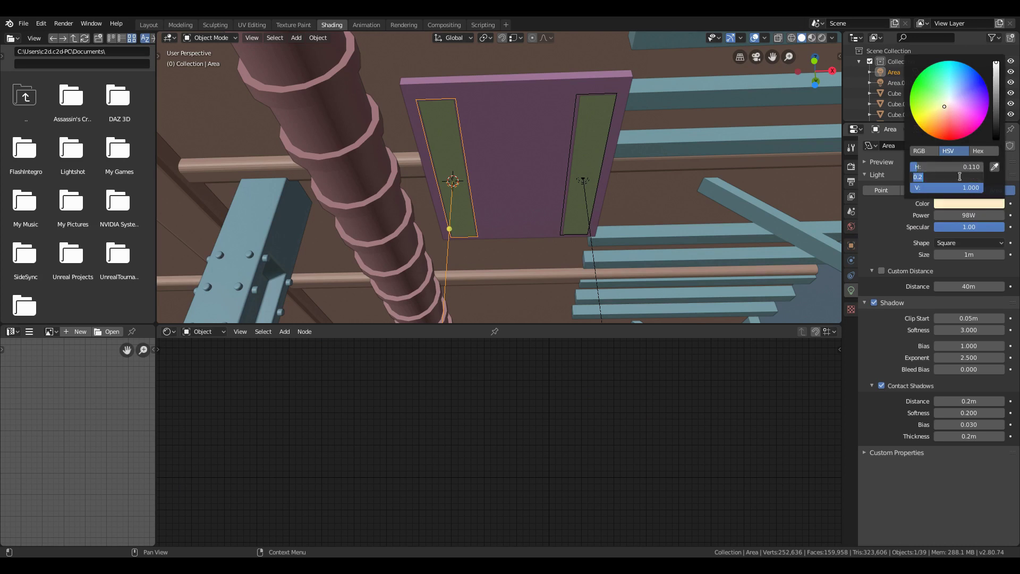
{"action": "left_click", "coordinate": [563, 203]}
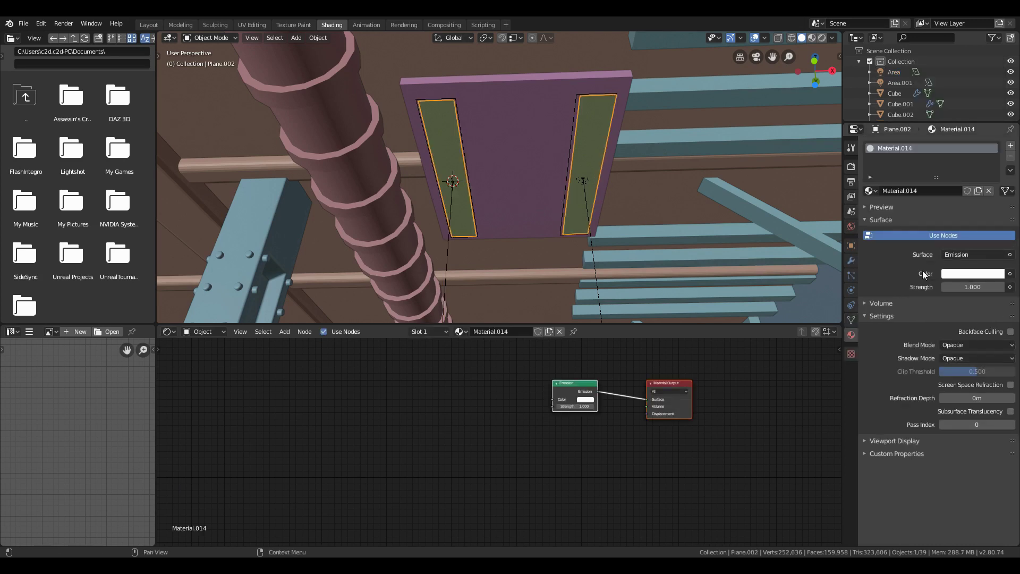
{"action": "left_click", "coordinate": [584, 180]}
{"action": "left_click", "coordinate": [960, 206]}
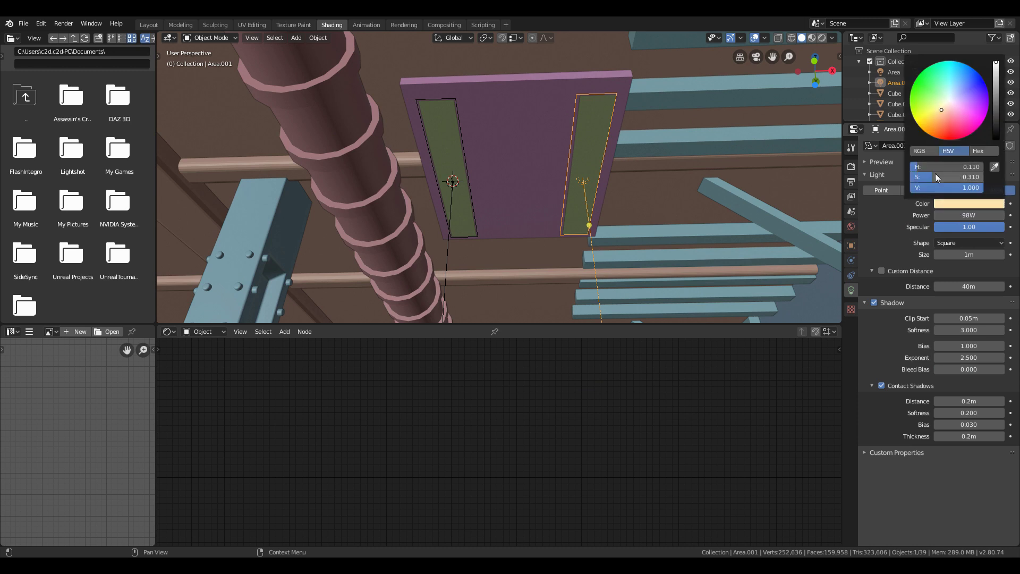
{"action": "key", "text": "ctrl+z"}
Set the strips' emission strength to 4.3 and make the emission colour warm yellow with a saturation of 0.4
{"action": "left_click", "coordinate": [960, 284]}
{"action": "type", "text": "4.3"}
{"action": "left_click", "coordinate": [972, 273]}
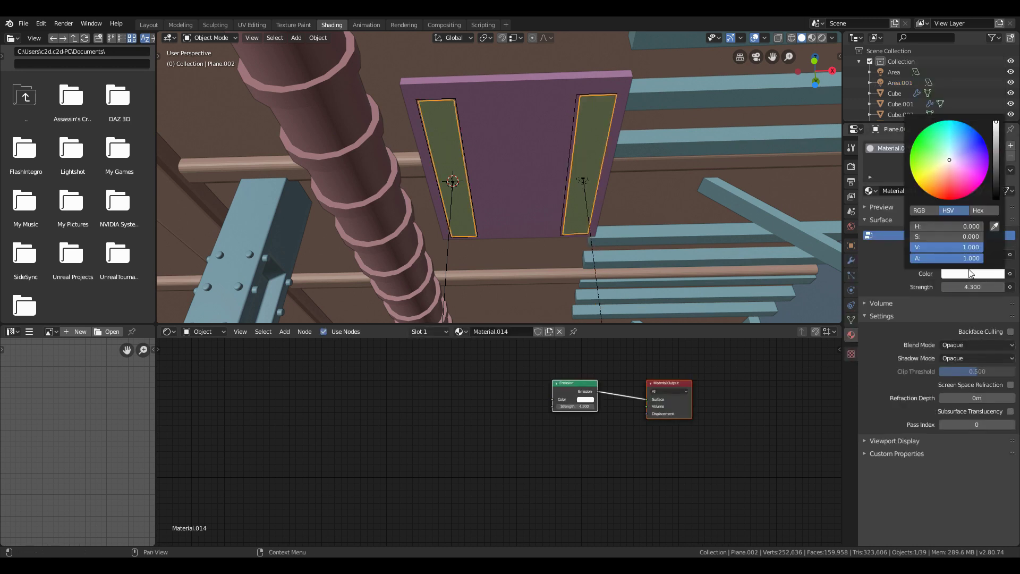
{"action": "left_click", "coordinate": [954, 237]}
{"action": "type", "text": ".4"}
{"action": "key", "text": "Return"}
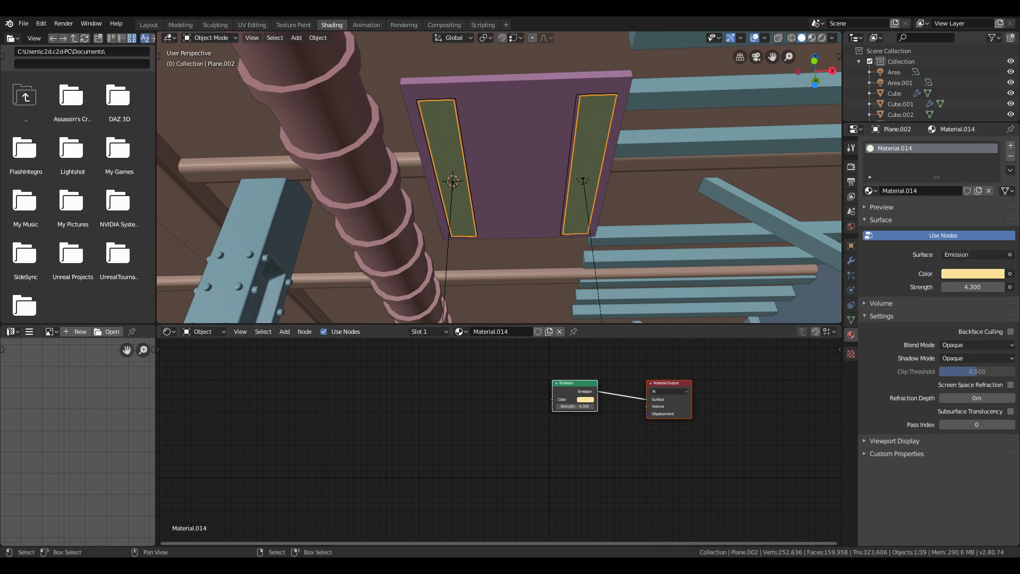
Add an area light under the ceiling between the H5 and S5 pillars, scale it by 0.5 and adjust its position
{"action": "double_click", "coordinate": [24, 202]}
{"action": "key", "text": "shift+grave"}
{"action": "key", "text": "s"}
{"action": "key", "text": "a"}
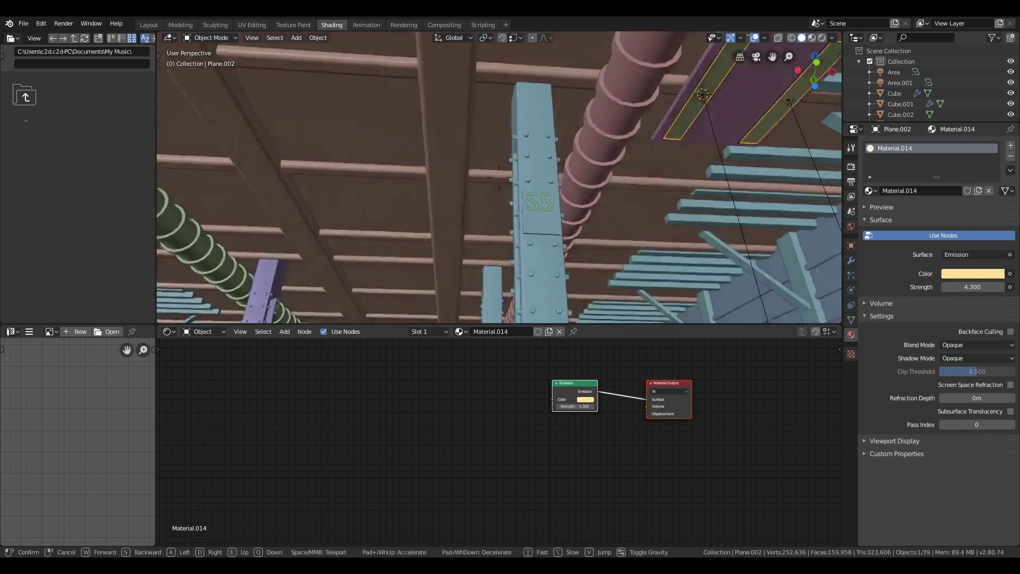
{"action": "left_click", "coordinate": [499, 177]}
{"action": "key", "text": "shift+a"}
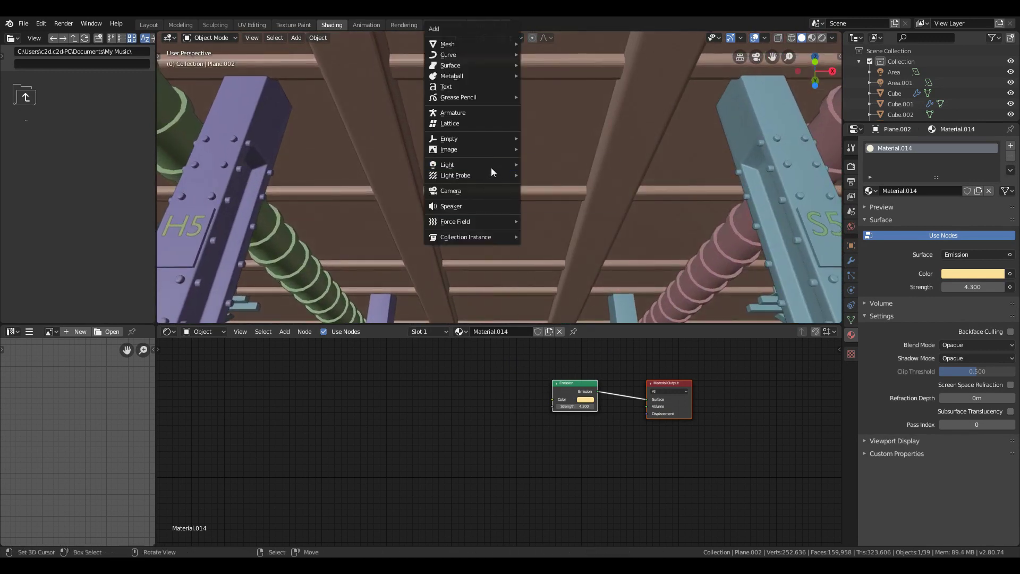
{"action": "left_click", "coordinate": [542, 200]}
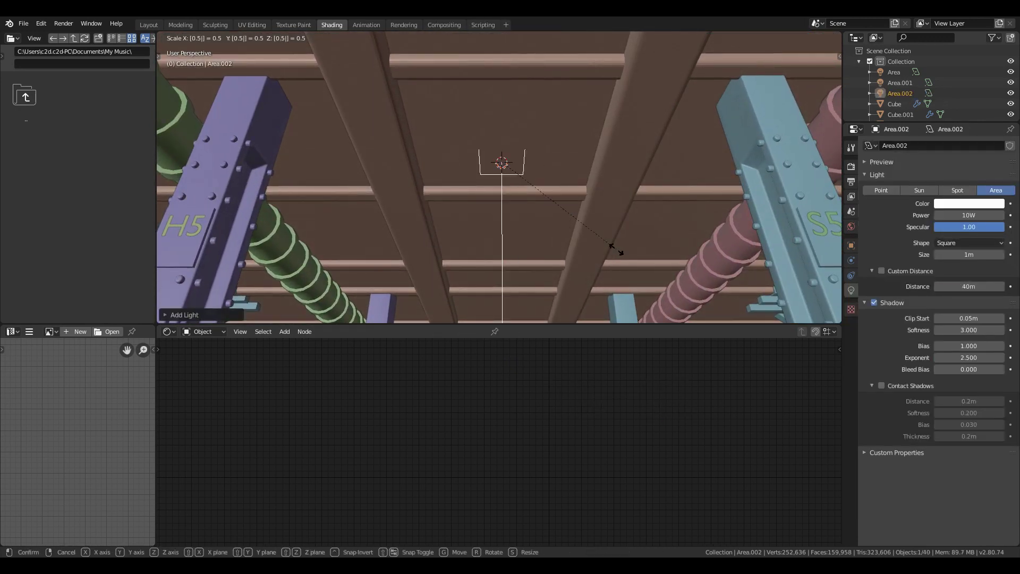
{"action": "key", "text": "Escape"}
{"action": "key", "text": "g"}
{"action": "left_click", "coordinate": [613, 273]}
Give the new central area light a warm yellow colour
{"action": "key", "text": "shift+grave"}
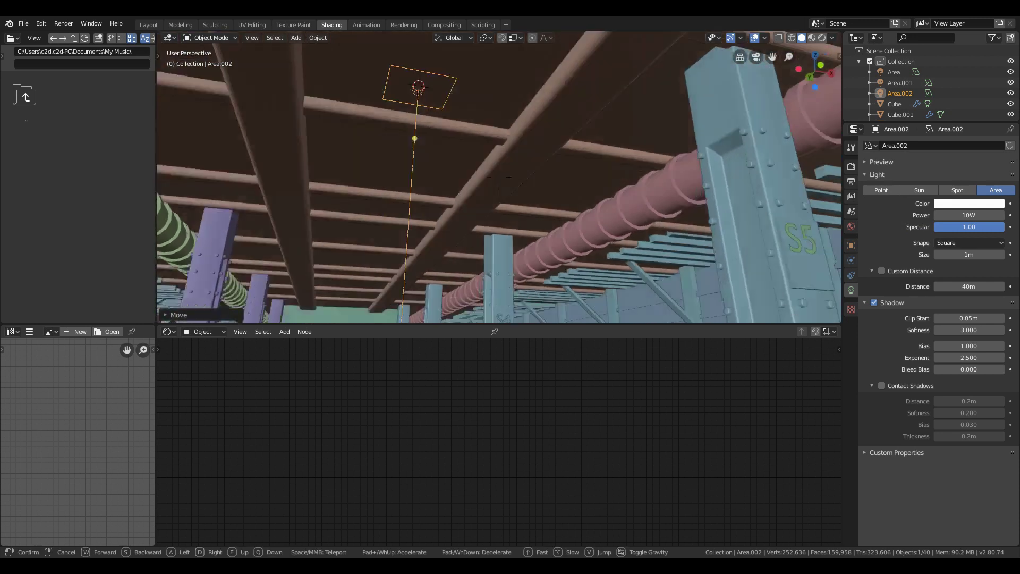
{"action": "left_click", "coordinate": [499, 178]}
{"action": "left_click", "coordinate": [959, 204]}
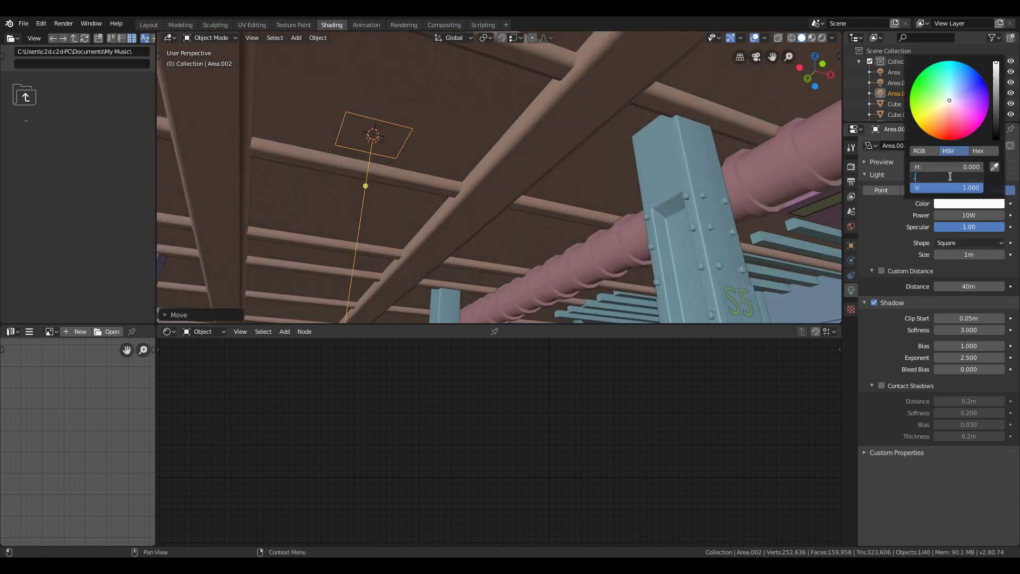
{"action": "key", "text": "shift+grave"}
{"action": "left_click", "coordinate": [499, 177]}
Add a plane at the central area light and scale it to about 0.27 to match the light's outline
{"action": "key", "text": "grave"}
{"action": "key", "text": "shift+a"}
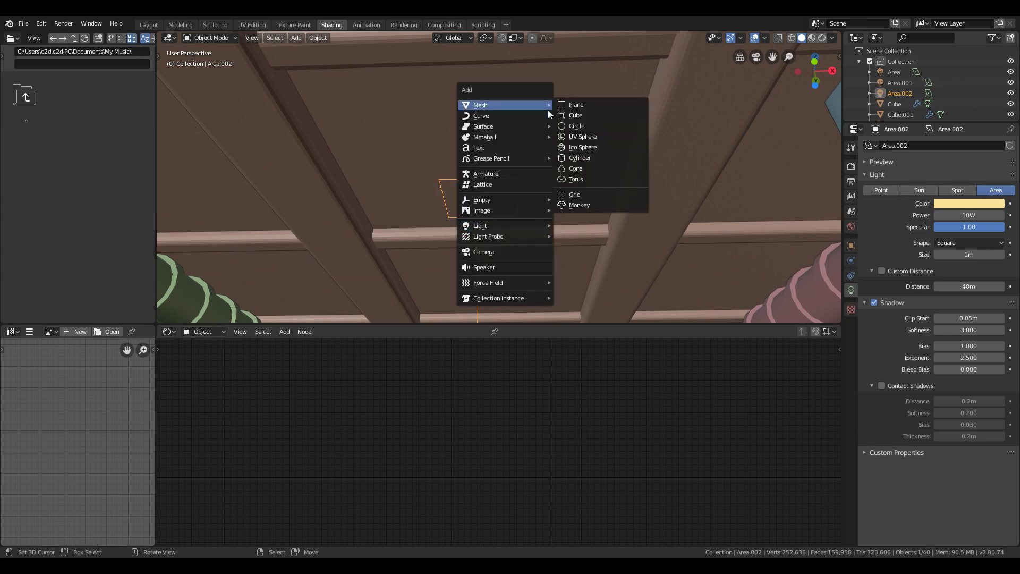
{"action": "left_click", "coordinate": [571, 108]}
{"action": "key", "text": "s"}
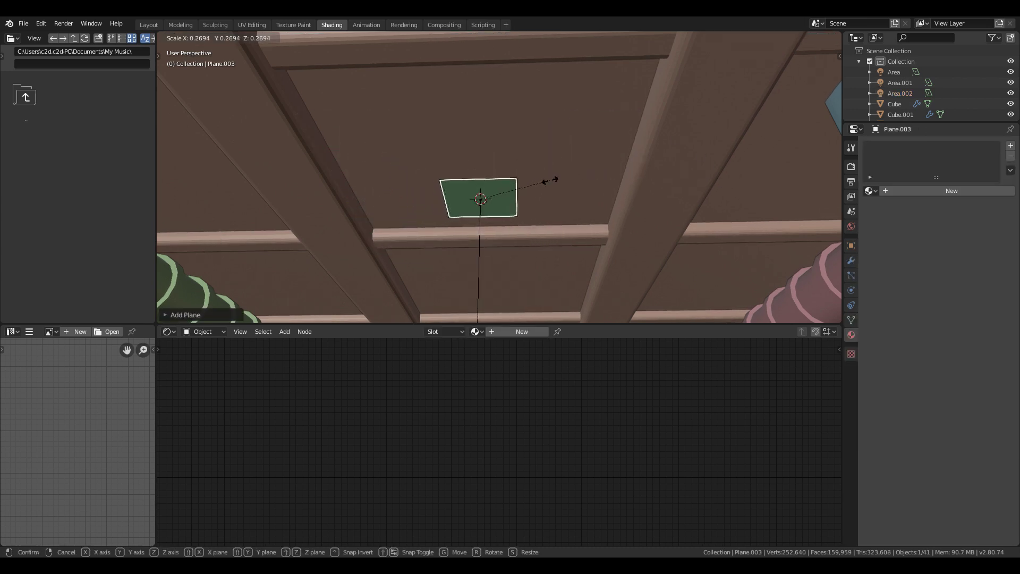
{"action": "left_click", "coordinate": [555, 179]}
{"action": "scroll", "coordinate": [644, 234], "scroll_direction": "up", "scroll_amount": 6}
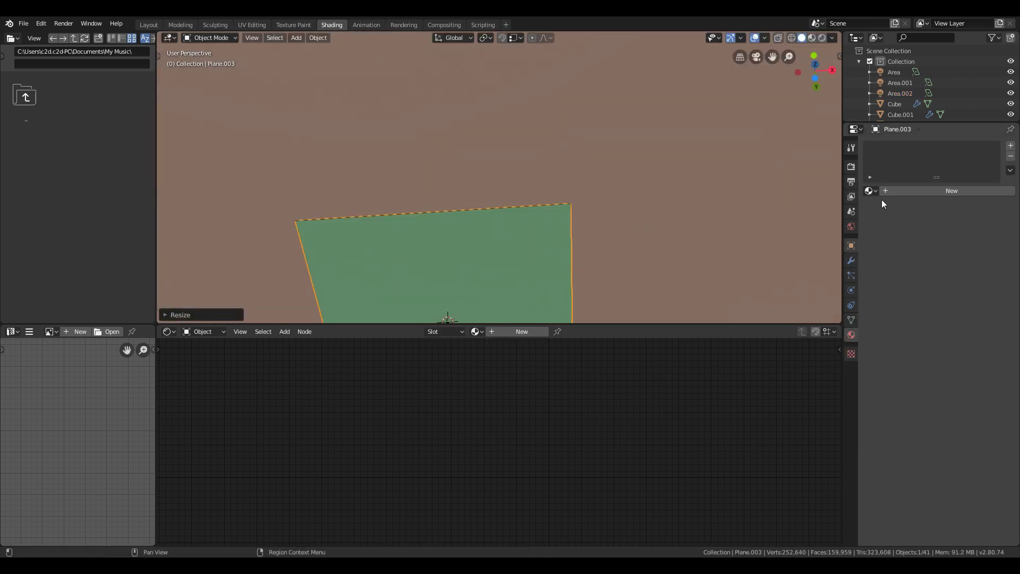
{"action": "scroll", "coordinate": [500, 181], "scroll_direction": "down", "scroll_amount": 6}
Assign the existing emissive Material.014 to the new plane and check the lamps in rendered shading
{"action": "left_click", "coordinate": [870, 190]}
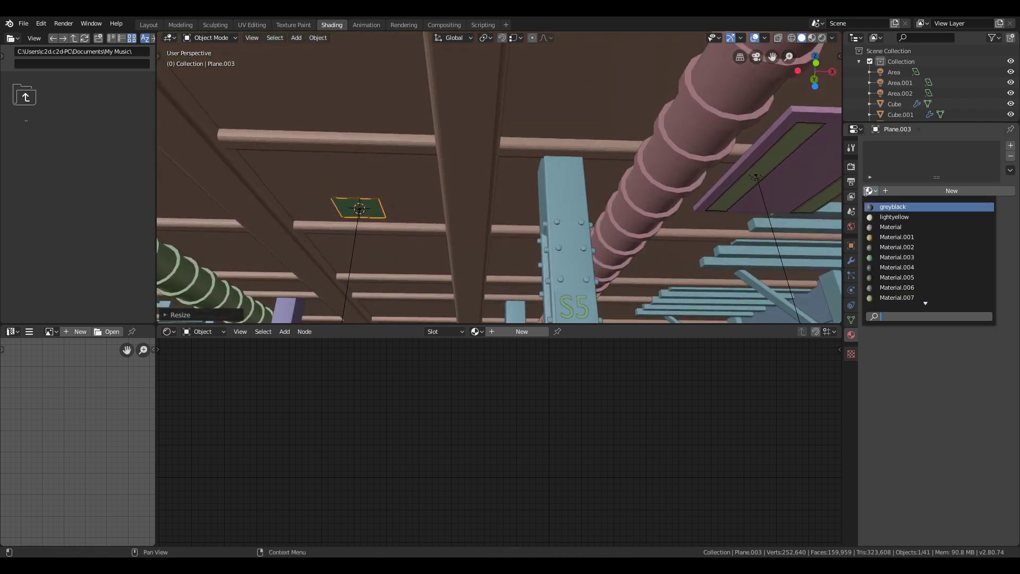
{"action": "left_click", "coordinate": [776, 155]}
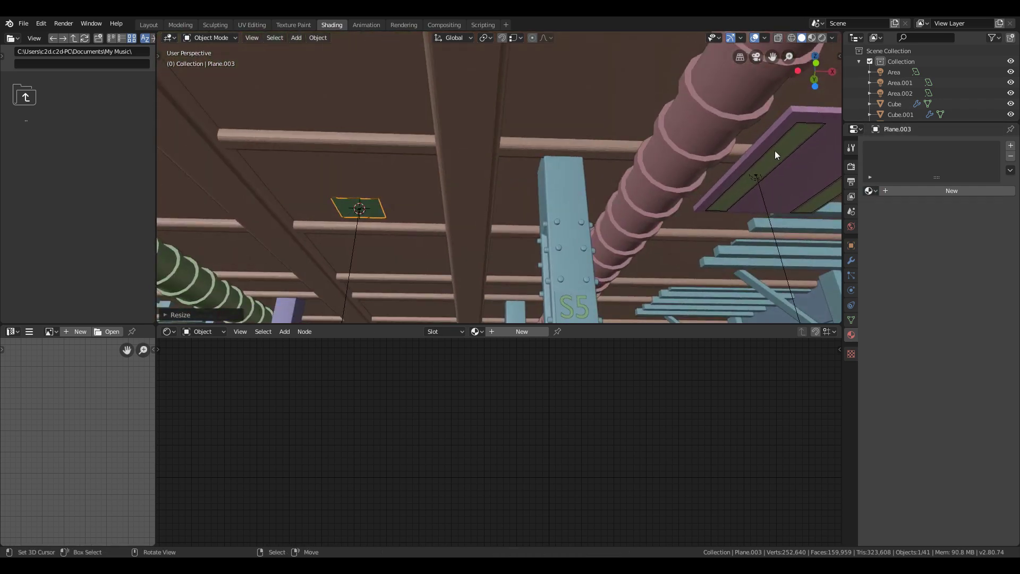
{"action": "left_click", "coordinate": [359, 211]}
{"action": "left_click", "coordinate": [871, 190]}
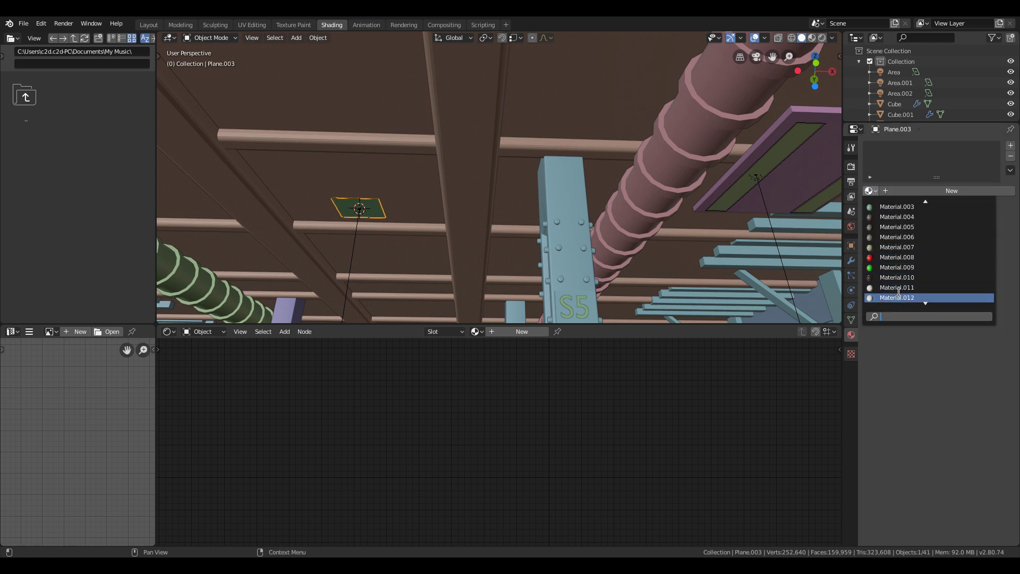
{"action": "left_click", "coordinate": [900, 295]}
{"action": "middle_click_drag", "start_coordinate": [615, 205], "coordinate": [586, 218]}
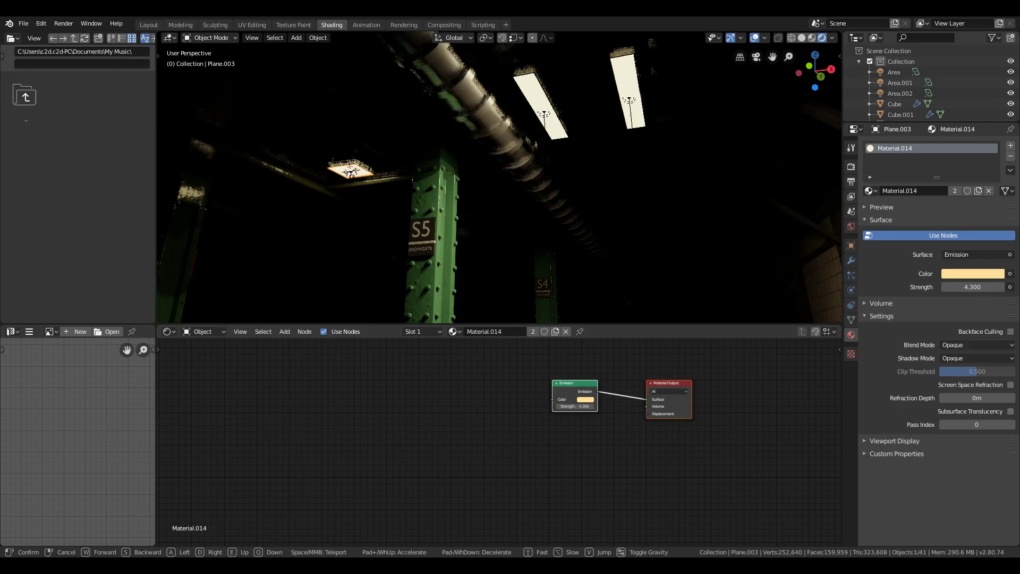
{"action": "middle_click_drag", "start_coordinate": [744, 160], "coordinate": [769, 140]}
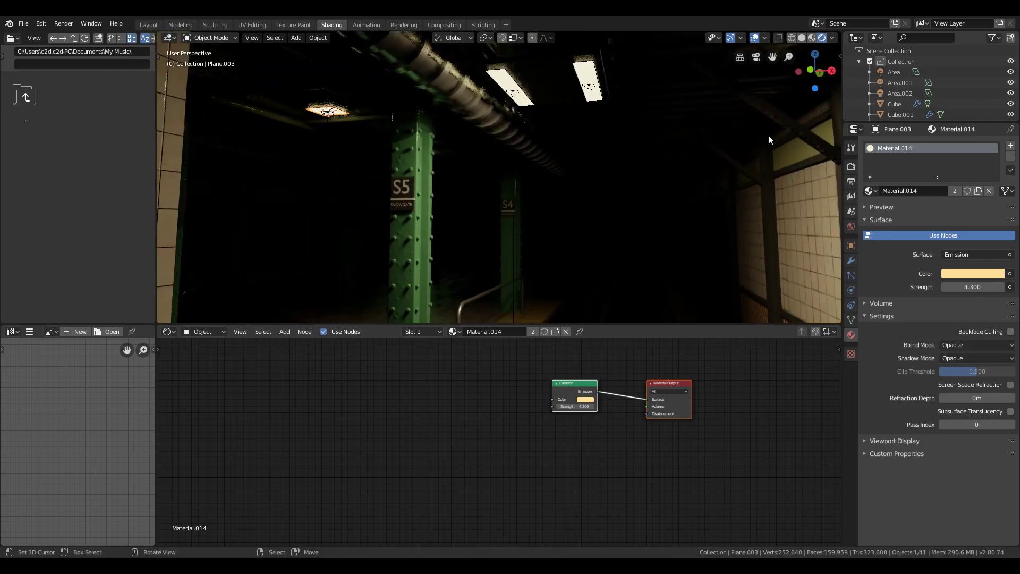
{"action": "left_click", "coordinate": [802, 39]}
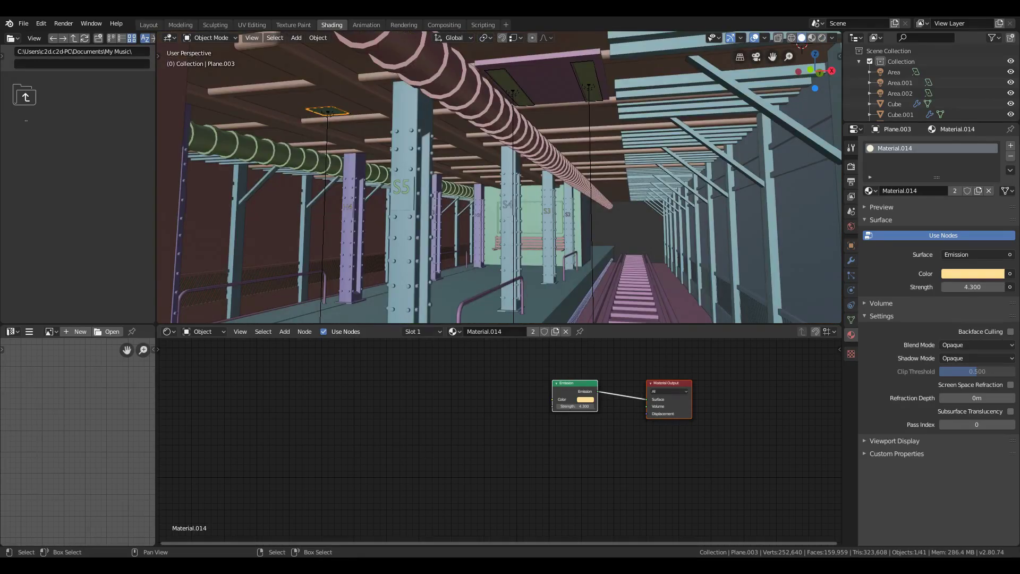
In a top wireframe view, duplicate the lamp fixture beside the pipe with its strips and two area lights along Y
{"action": "left_click", "coordinate": [381, 279]}
{"action": "key", "text": "KP_7"}
{"action": "scroll", "coordinate": [533, 254], "scroll_direction": "down", "scroll_amount": 4}
{"action": "middle_click_drag", "start_coordinate": [534, 254], "coordinate": [515, 311], "text": "shift"}
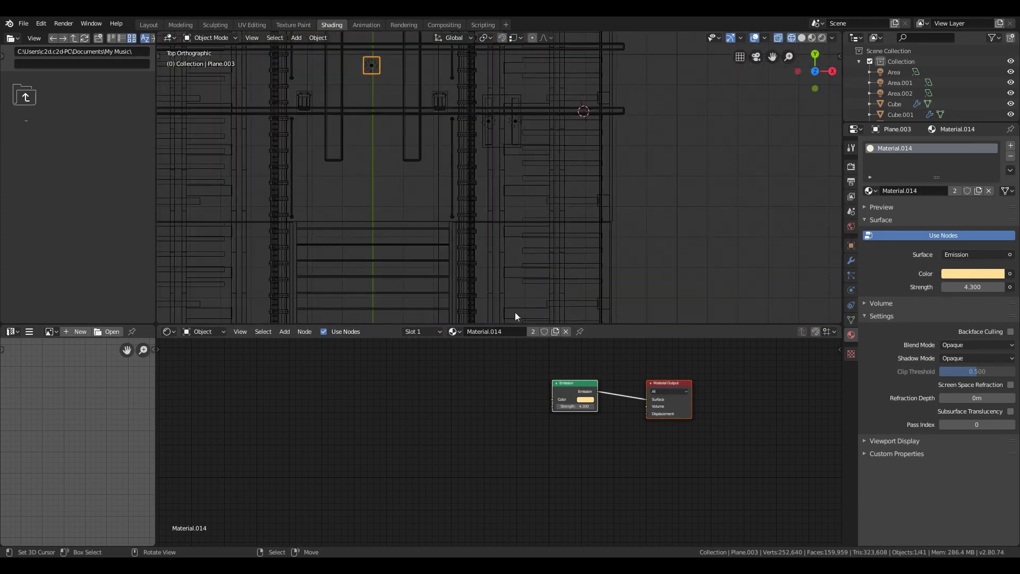
{"action": "middle_click_drag", "start_coordinate": [505, 164], "coordinate": [487, 234], "text": "shift"}
{"action": "scroll", "coordinate": [487, 235], "scroll_direction": "up", "scroll_amount": 2}
{"action": "key", "text": "a"}
{"action": "key", "text": "a"}
{"action": "left_click_drag", "start_coordinate": [514, 146], "coordinate": [456, 219]}
{"action": "left_click_drag", "start_coordinate": [629, 131], "coordinate": [590, 229], "text": "ctrl"}
{"action": "left_click_drag", "start_coordinate": [582, 169], "coordinate": [561, 203], "text": "ctrl"}
{"action": "middle_click_drag", "start_coordinate": [570, 190], "coordinate": [560, 250], "text": "shift"}
{"action": "scroll", "coordinate": [560, 250], "scroll_direction": "down", "scroll_amount": 2}
{"action": "middle_click_drag", "start_coordinate": [554, 206], "coordinate": [553, 224], "text": "shift"}
{"action": "key", "text": "shift+d"}
{"action": "key", "text": "x"}
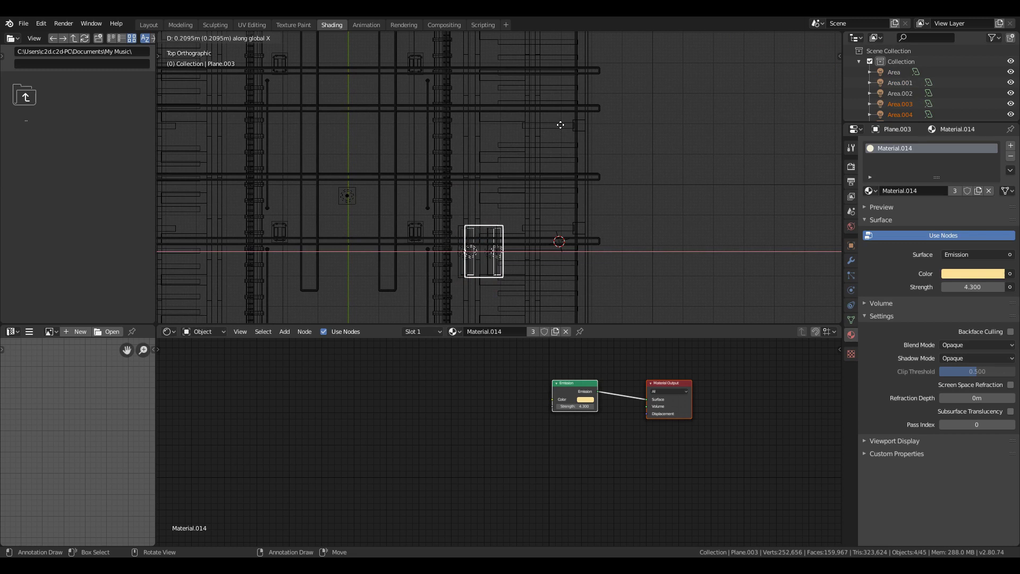
{"action": "left_click", "coordinate": [542, 68]}
Duplicate the lamp fixture with its lights two more times along Y, about 5.7 m apart
{"action": "middle_click_drag", "start_coordinate": [543, 68], "coordinate": [521, 277], "text": "shift"}
{"action": "key", "text": "shift+d"}
{"action": "key", "text": "y"}
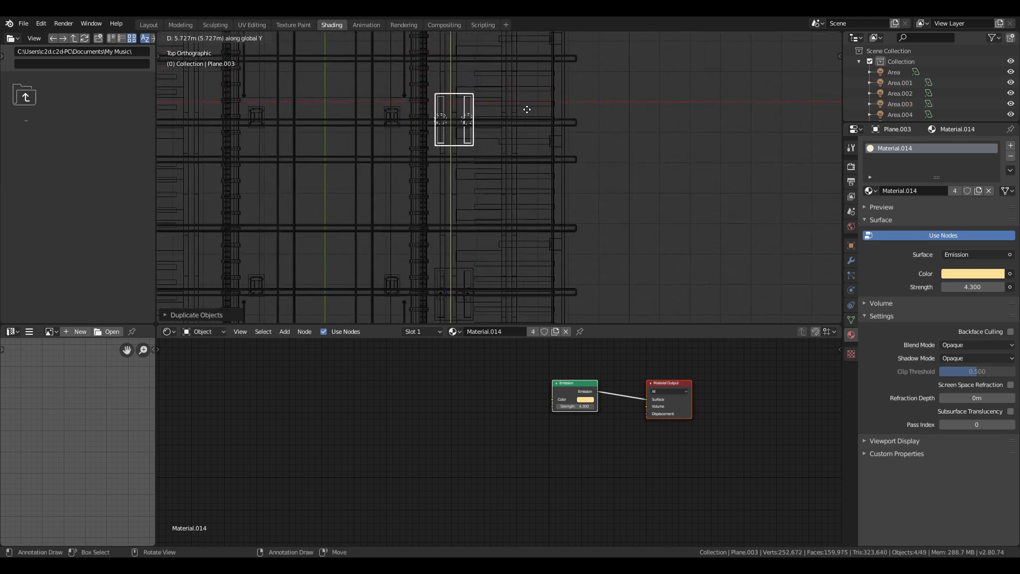
{"action": "left_click", "coordinate": [527, 115]}
{"action": "middle_click_drag", "start_coordinate": [527, 116], "coordinate": [547, 234], "text": "shift"}
{"action": "key", "text": "shift+d"}
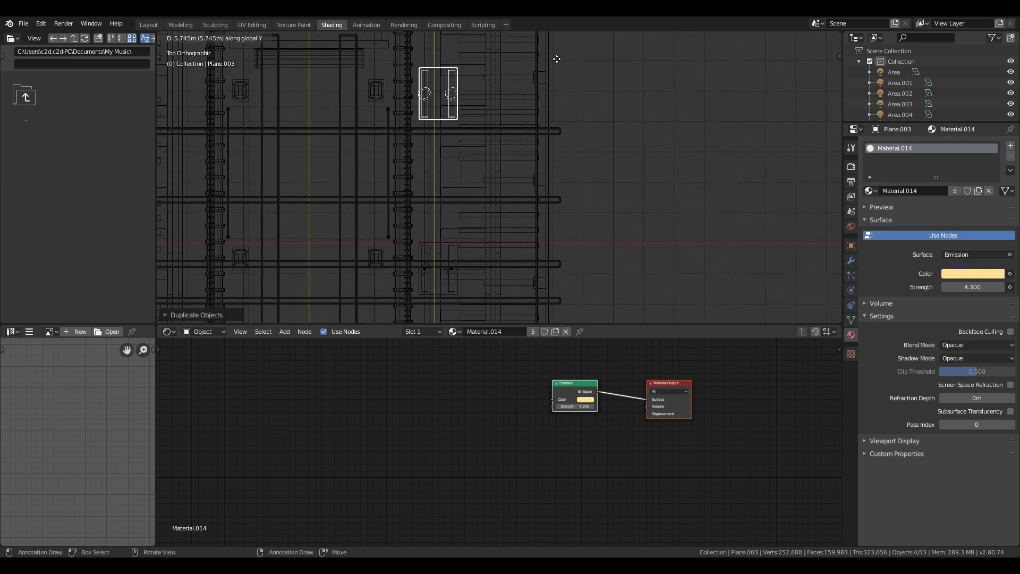
{"action": "left_click", "coordinate": [557, 59]}
Box-select the row of four lamp fixtures with their surroundings and drop the ceiling cross-beams from the selection
{"action": "scroll", "coordinate": [481, 279], "scroll_direction": "down", "scroll_amount": 3}
{"action": "middle_click_drag", "start_coordinate": [480, 278], "coordinate": [490, 203], "text": "shift"}
{"action": "scroll", "coordinate": [491, 204], "scroll_direction": "down", "scroll_amount": 3}
{"action": "key", "text": "b"}
{"action": "left_click_drag", "start_coordinate": [514, 74], "coordinate": [461, 293]}
{"action": "key", "text": "b"}
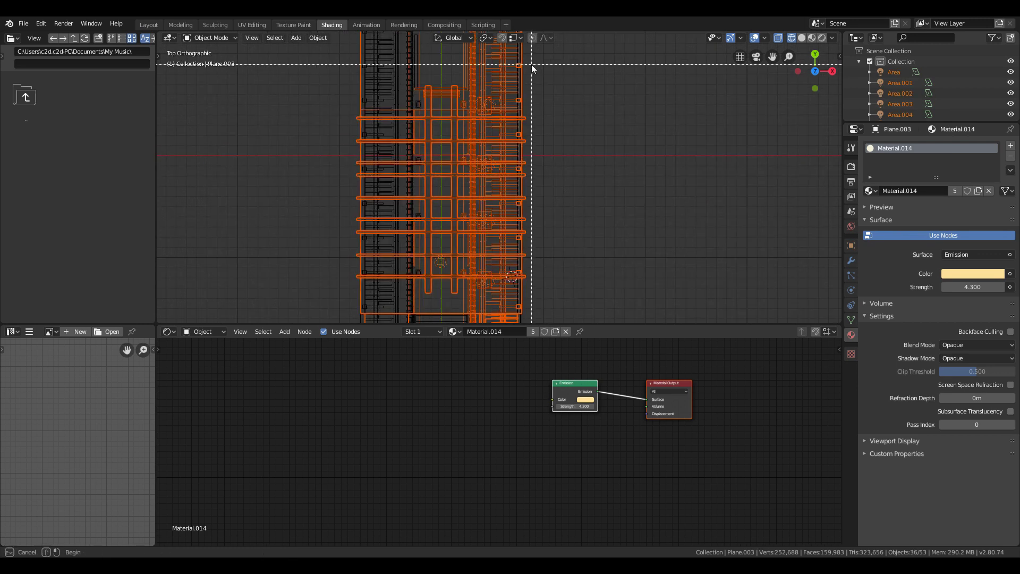
{"action": "middle_click_drag", "start_coordinate": [547, 110], "coordinate": [509, 199]}
{"action": "key", "text": "b"}
{"action": "middle_click_drag", "start_coordinate": [449, 62], "coordinate": [356, 294]}
{"action": "scroll", "coordinate": [530, 176], "scroll_direction": "up", "scroll_amount": 10}
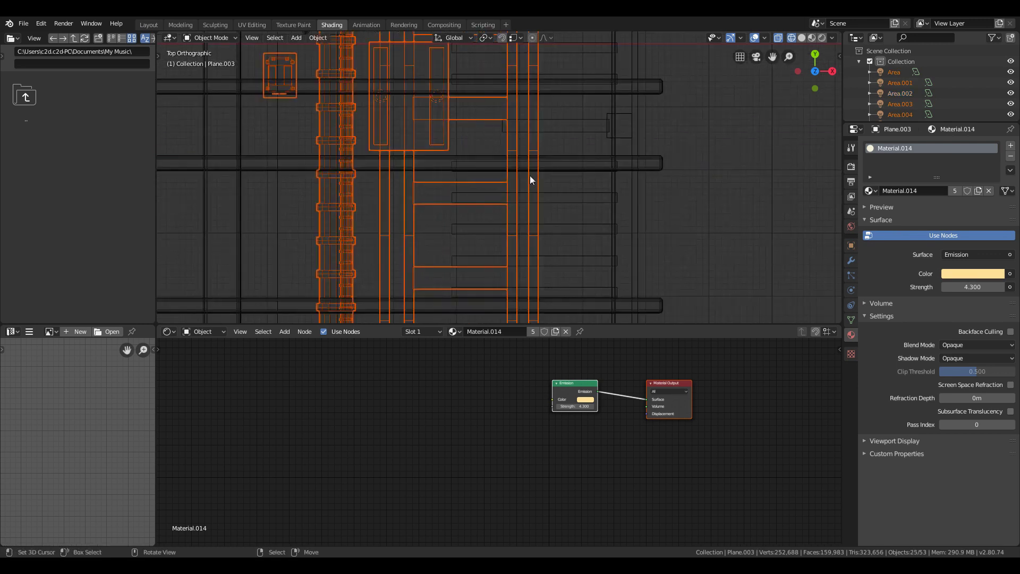
Maximize the viewport and deselect the pillars, track, wall beams and pipe around the lamp fixtures
{"action": "key", "text": "ctrl+space"}
{"action": "scroll", "coordinate": [570, 308], "scroll_direction": "down", "scroll_amount": 1}
{"action": "key", "text": "b"}
{"action": "middle_click_drag", "start_coordinate": [575, 294], "coordinate": [606, 457]}
{"action": "key", "text": "b"}
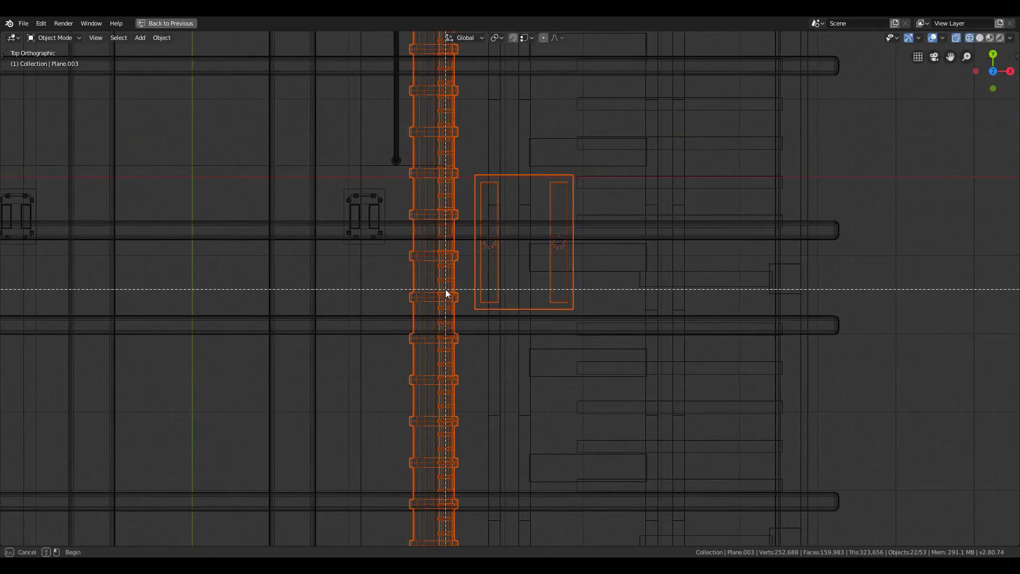
{"action": "middle_click_drag", "start_coordinate": [445, 290], "coordinate": [411, 359]}
Deselect the remaining unwanted objects and duplicate the four lamp fixtures with their lights along X over the opposite track
{"action": "scroll", "coordinate": [411, 360], "scroll_direction": "down", "scroll_amount": 6}
{"action": "scroll", "coordinate": [410, 359], "scroll_direction": "up", "scroll_amount": 1}
{"action": "middle_click_drag", "start_coordinate": [431, 207], "coordinate": [416, 299], "text": "shift"}
{"action": "scroll", "coordinate": [417, 299], "scroll_direction": "up", "scroll_amount": 4}
{"action": "scroll", "coordinate": [461, 250], "scroll_direction": "down", "scroll_amount": 6}
{"action": "key", "text": "b"}
{"action": "middle_click_drag", "start_coordinate": [482, 122], "coordinate": [411, 271]}
{"action": "middle_click_drag", "start_coordinate": [501, 334], "coordinate": [570, 201], "text": "shift"}
{"action": "key", "text": "b"}
{"action": "middle_click_drag", "start_coordinate": [547, 294], "coordinate": [496, 352]}
{"action": "key", "text": "shift+d"}
{"action": "key", "text": "x"}
{"action": "left_click", "coordinate": [511, 400]}
Move the small central ceiling lamp and its area light along Y, and duplicate them farther along Y
{"action": "scroll", "coordinate": [532, 412], "scroll_direction": "up", "scroll_amount": 1}
{"action": "key", "text": "a"}
{"action": "key", "text": "a"}
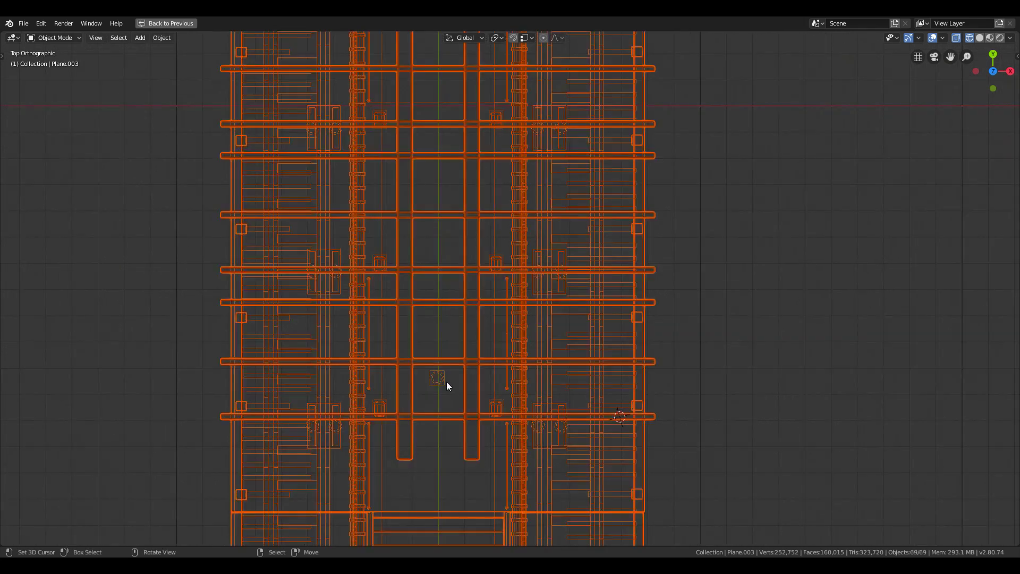
{"action": "key", "text": "b"}
{"action": "left_click_drag", "start_coordinate": [425, 363], "coordinate": [452, 395]}
{"action": "key", "text": "g"}
{"action": "key", "text": "y"}
{"action": "left_click", "coordinate": [455, 340]}
{"action": "key", "text": "shift+d"}
{"action": "key", "text": "y"}
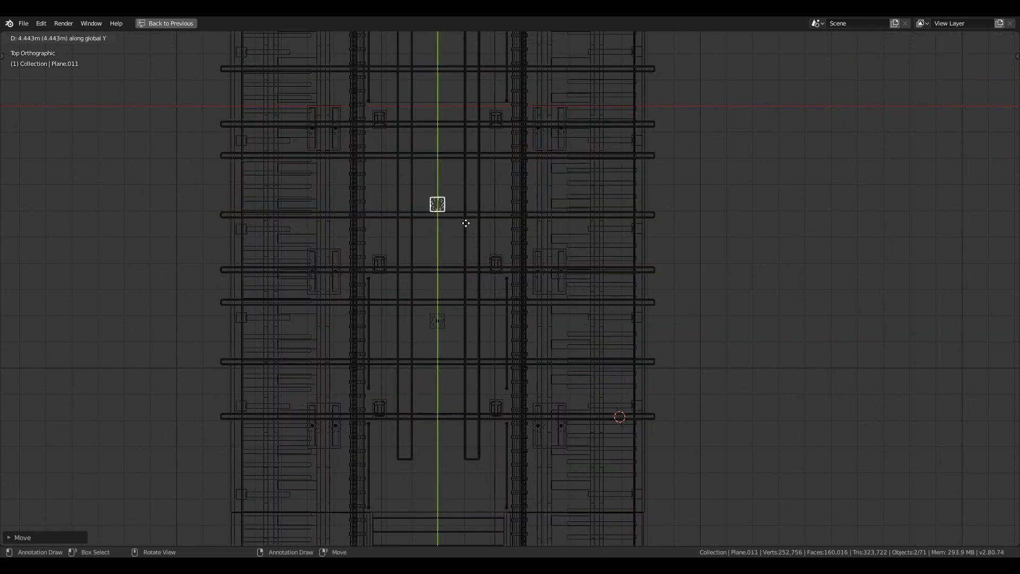
{"action": "left_click", "coordinate": [470, 195]}
Fly through the station in solid and rendered shading to examine the lighting on the platform, tracks and ceiling lamps
{"action": "key", "text": "shift+grave"}
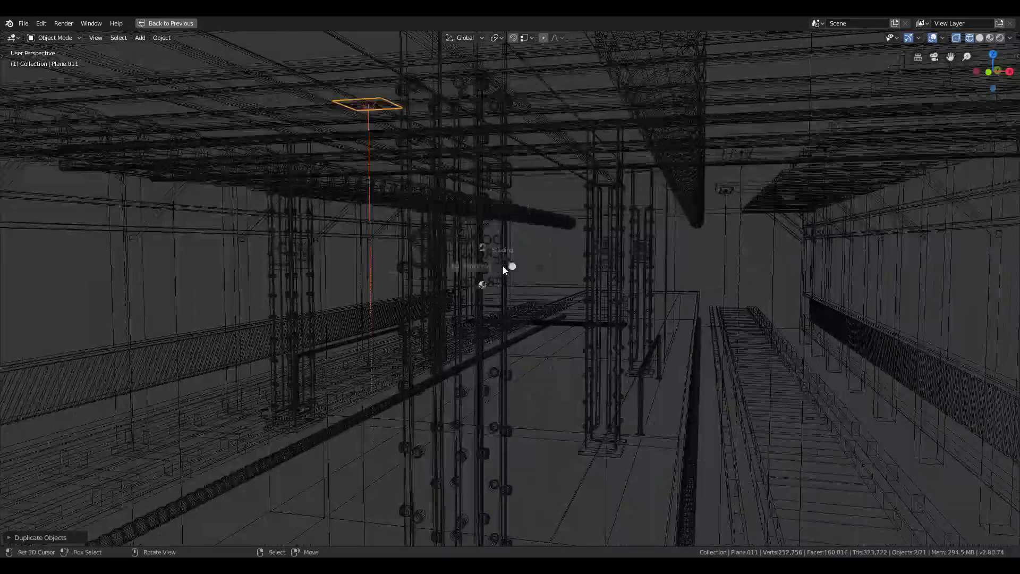
{"action": "key", "text": "shift+z"}
{"action": "key", "text": "q"}
{"action": "key", "text": "s"}
{"action": "left_click", "coordinate": [510, 289]}
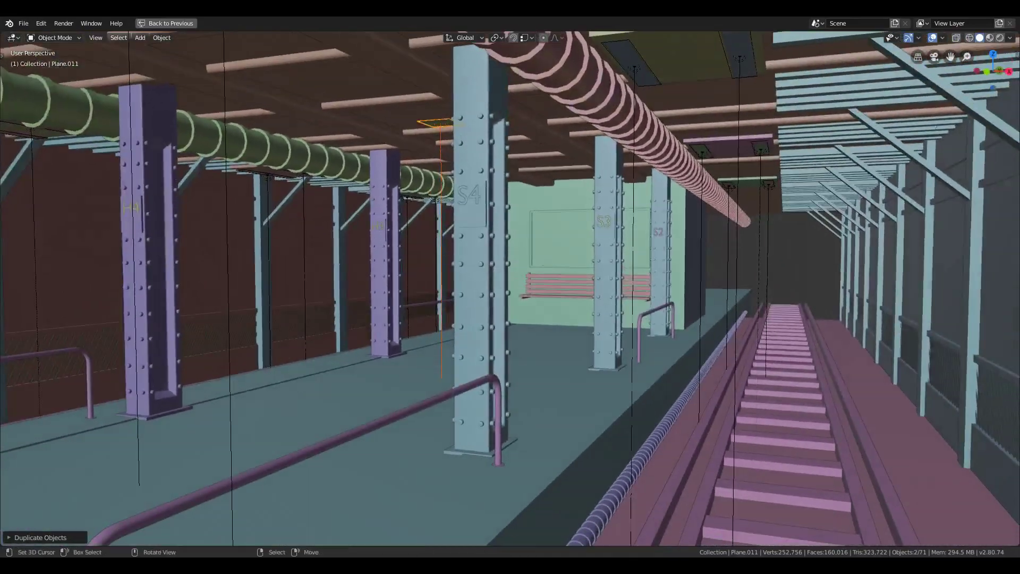
{"action": "left_click", "coordinate": [1001, 38]}
{"action": "key", "text": "shift+grave"}
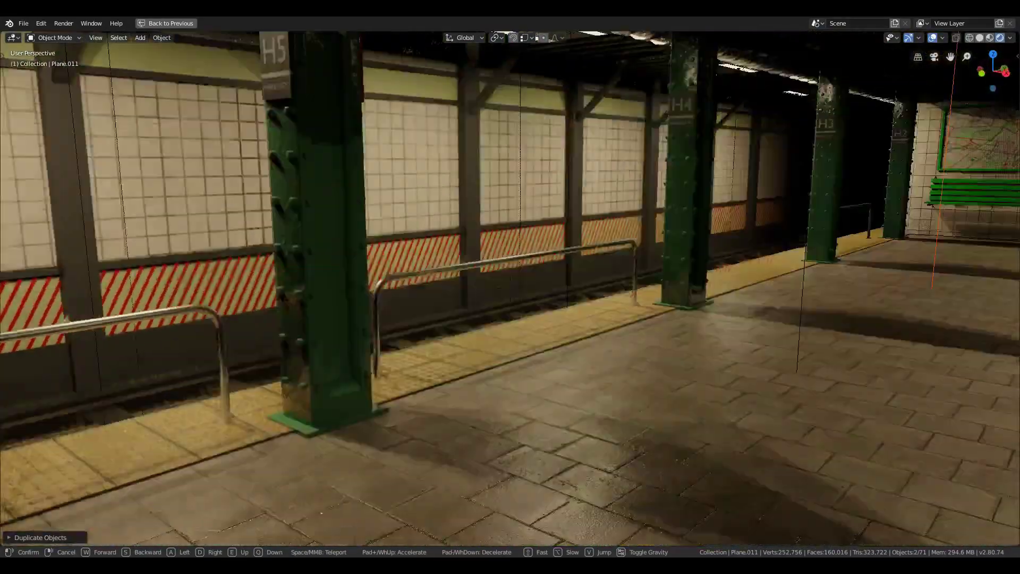
{"action": "key", "text": "a"}
{"action": "key", "text": "s"}
{"action": "key", "text": "d"}
{"action": "key", "text": "w"}
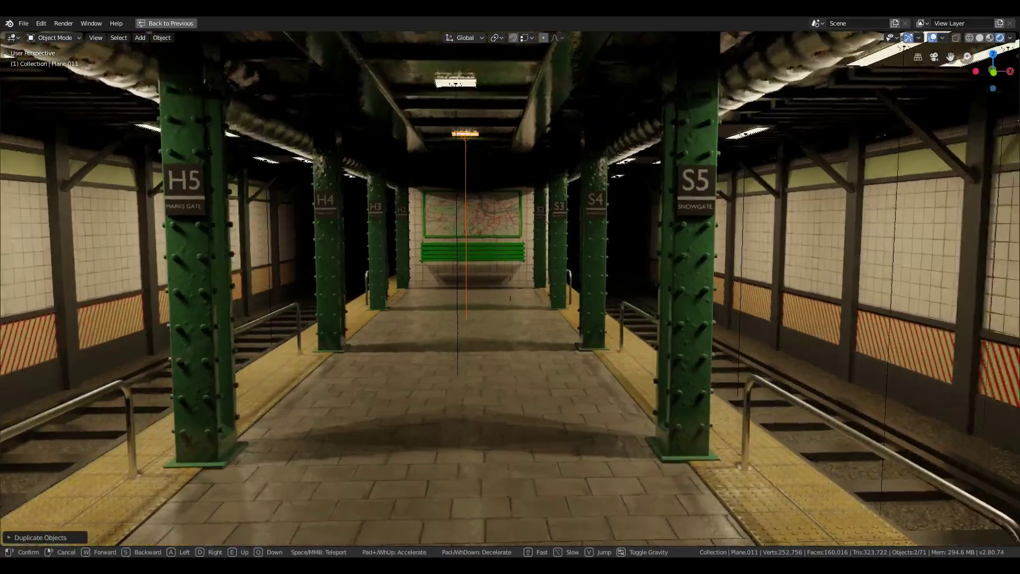
{"action": "key", "text": "a"}
{"action": "left_click", "coordinate": [511, 288]}
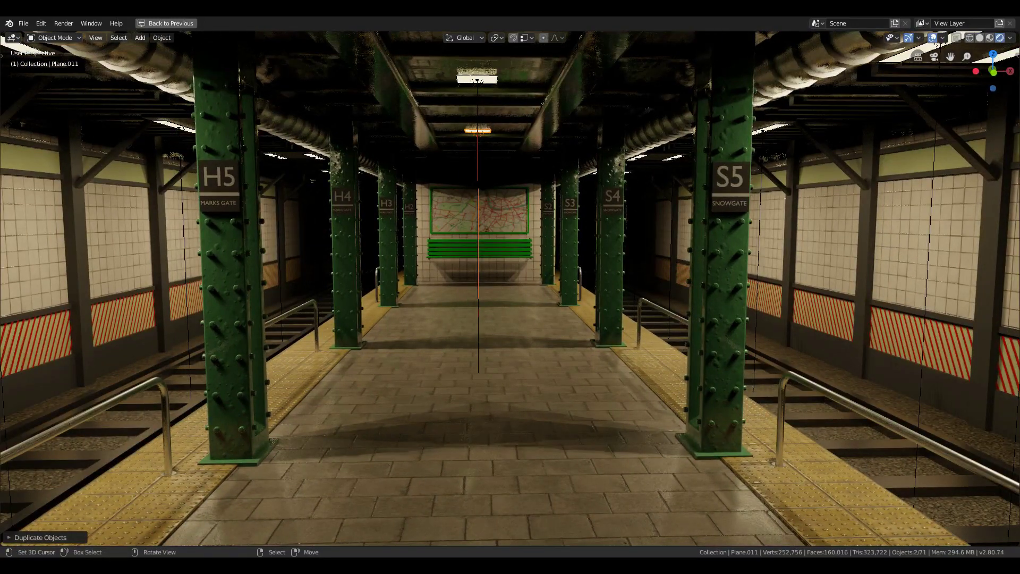
Place the 3D cursor on the platform floor, add an irradiance volume light probe there and move it upward
{"action": "right_click", "coordinate": [476, 360]}
{"action": "left_click", "coordinate": [475, 359]}
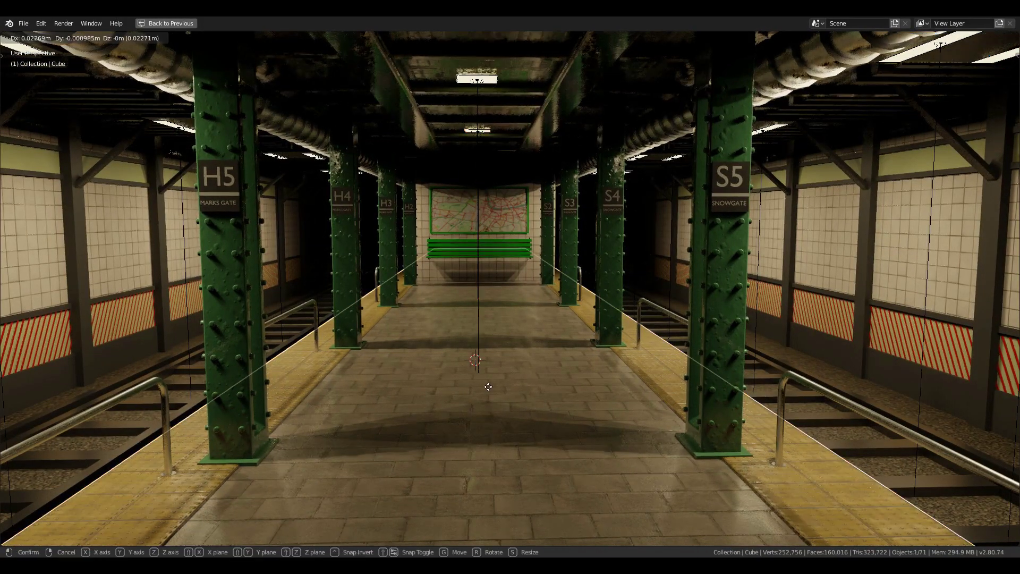
{"action": "left_click", "coordinate": [980, 37]}
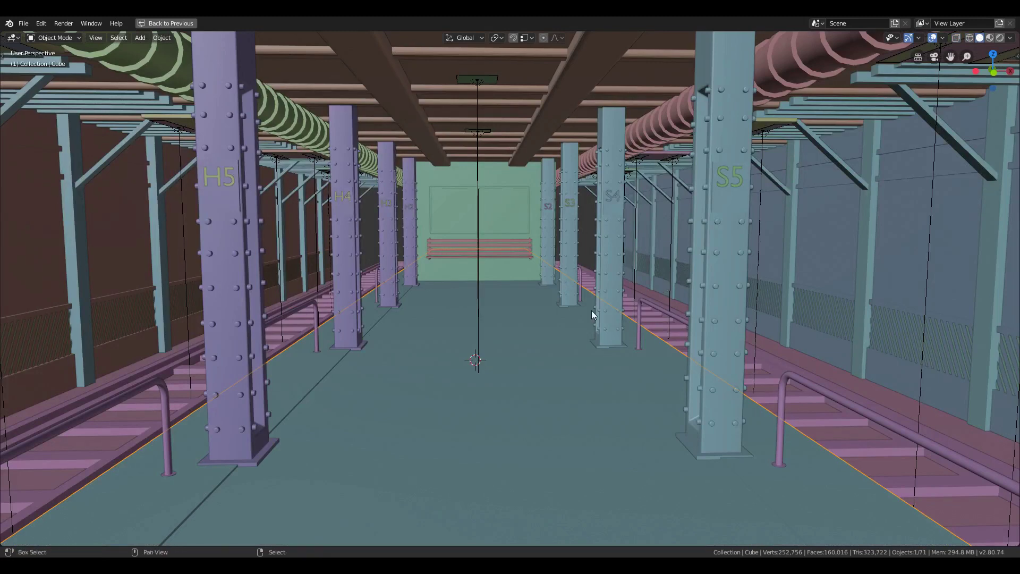
{"action": "key", "text": "shift+a"}
{"action": "mouse_move", "coordinate": [505, 482]}
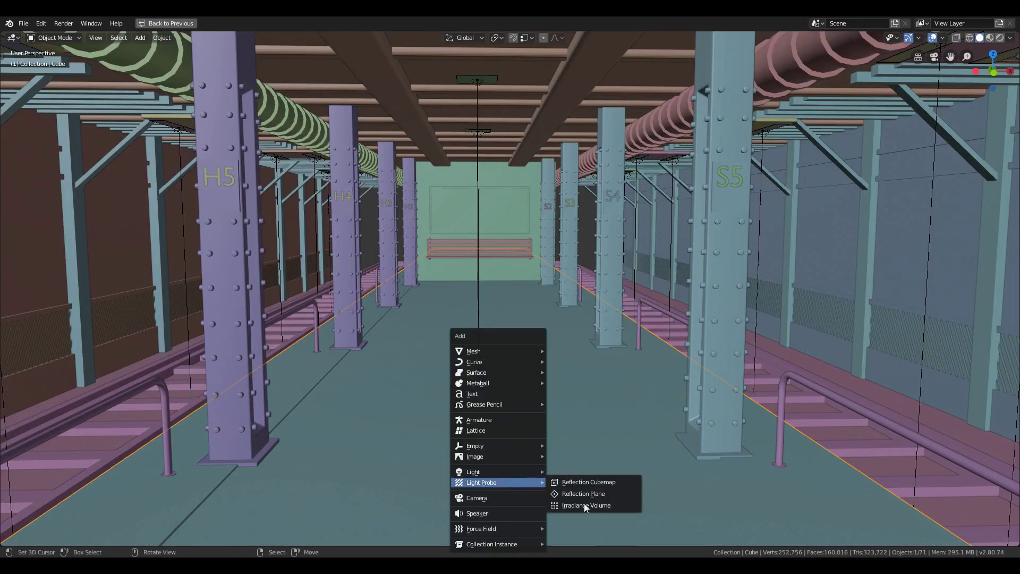
{"action": "left_click", "coordinate": [584, 506]}
{"action": "key", "text": "g"}
{"action": "left_click", "coordinate": [539, 263]}
In a front wireframe view, scale the irradiance volume along Z and raise it to span from the platform floor to the ceiling
{"action": "key", "text": "KP_1"}
{"action": "key", "text": "z"}
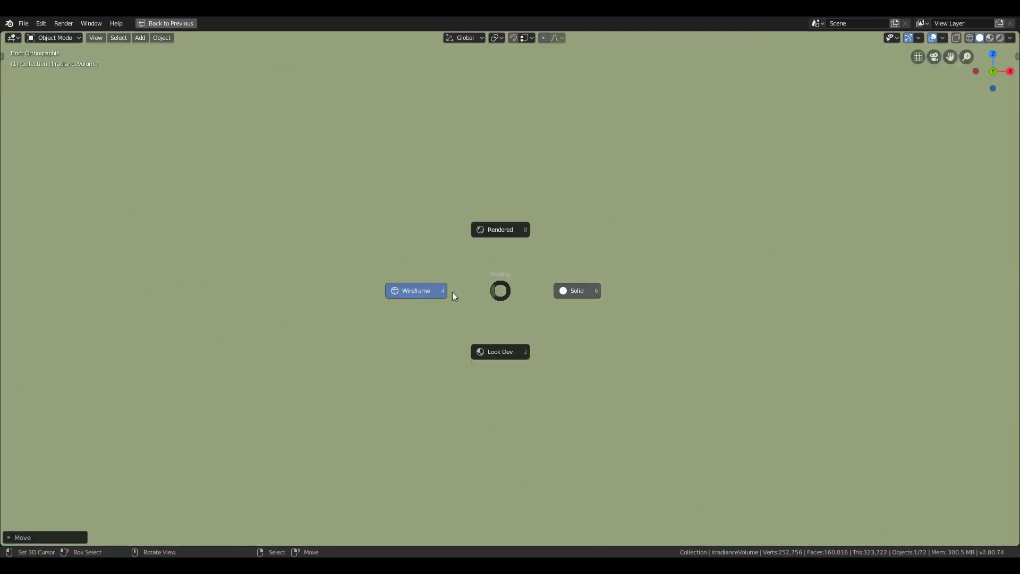
{"action": "left_click", "coordinate": [455, 296]}
{"action": "scroll", "coordinate": [508, 322], "scroll_direction": "up", "scroll_amount": 5}
{"action": "scroll", "coordinate": [556, 296], "scroll_direction": "down", "scroll_amount": 8}
{"action": "scroll", "coordinate": [554, 297], "scroll_direction": "up", "scroll_amount": 3}
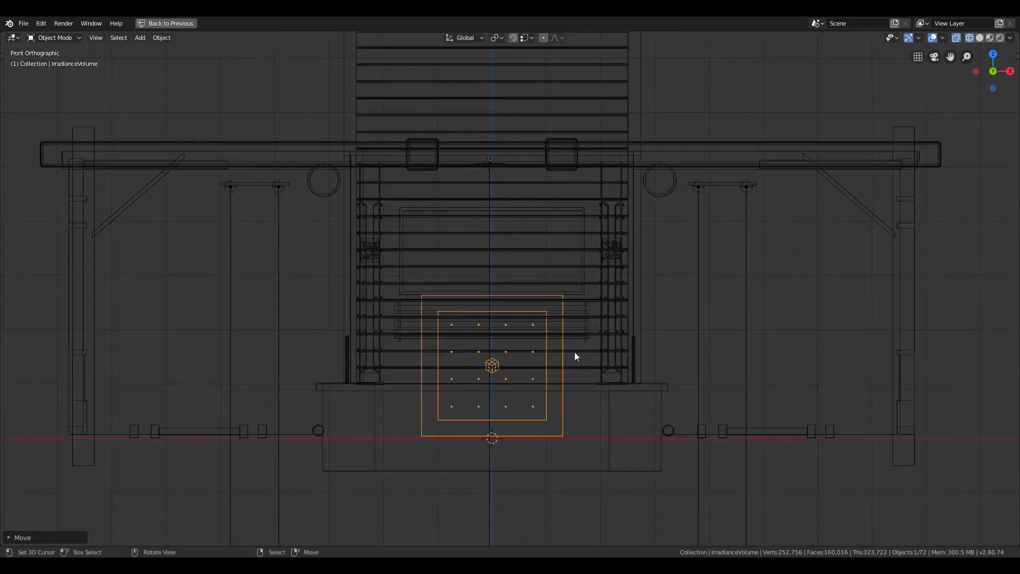
{"action": "key", "text": "s"}
{"action": "key", "text": "z"}
{"action": "left_click", "coordinate": [611, 313]}
{"action": "key", "text": "g"}
{"action": "key", "text": "z"}
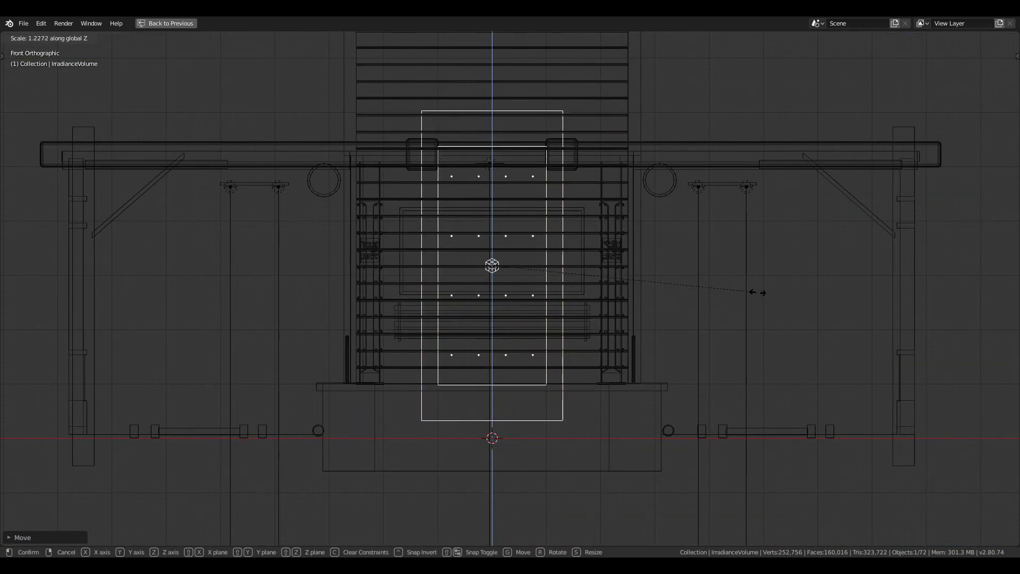
{"action": "left_click", "coordinate": [757, 292]}
{"action": "key", "text": "g"}
{"action": "key", "text": "z"}
{"action": "left_click", "coordinate": [712, 298]}
Scale the irradiance volume along X by about 7.7 so it reaches both outer tunnel walls
{"action": "key", "text": "s"}
{"action": "key", "text": "x"}
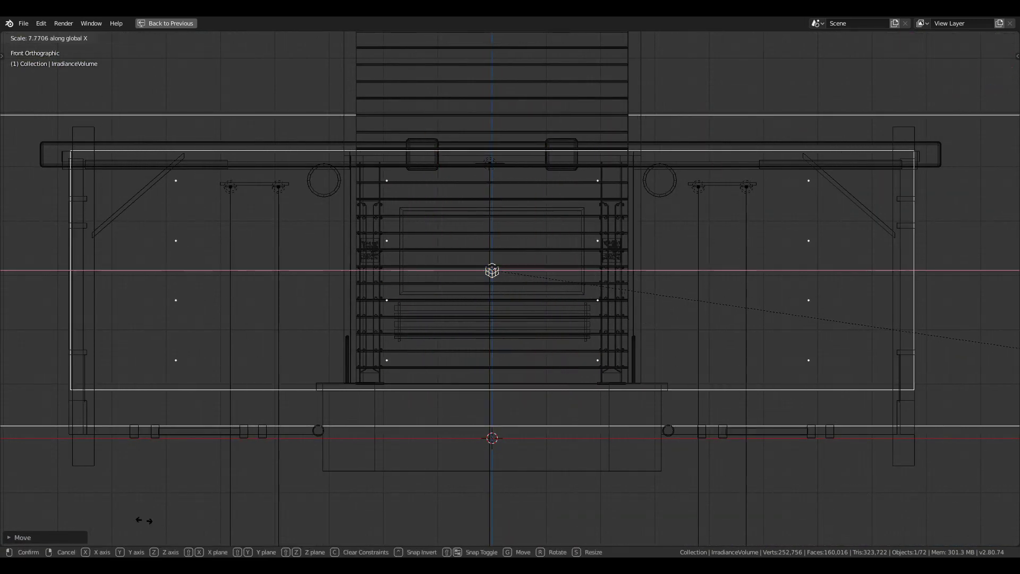
{"action": "left_click", "coordinate": [117, 516]}
In a side view, move the irradiance volume along Y to the middle of the pillar rows and stretch it along Y
{"action": "scroll", "coordinate": [618, 406], "scroll_direction": "up", "scroll_amount": 2}
{"action": "key", "text": "KP_3"}
{"action": "scroll", "coordinate": [618, 406], "scroll_direction": "down", "scroll_amount": 6}
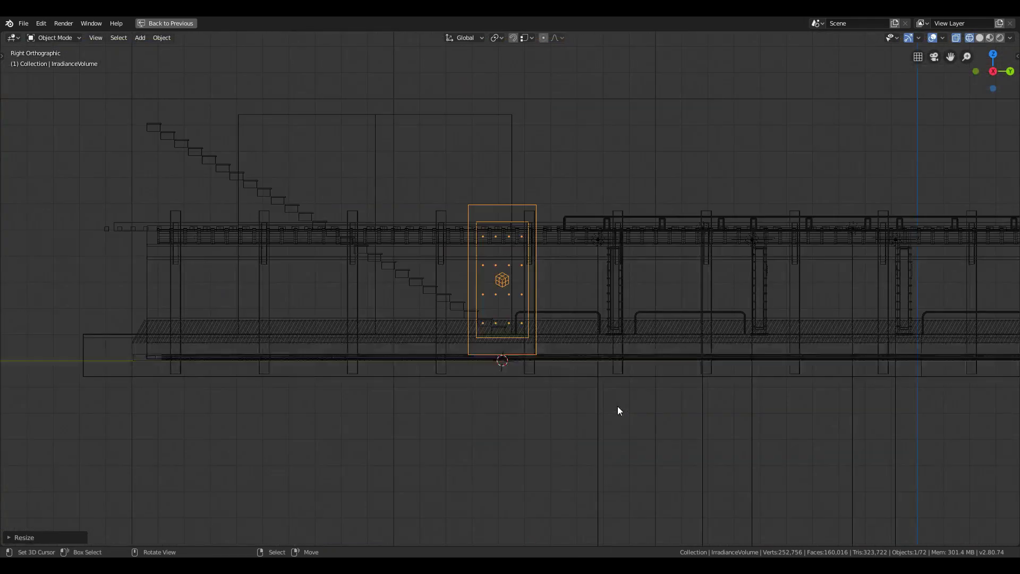
{"action": "middle_click_drag", "start_coordinate": [680, 396], "coordinate": [404, 391], "text": "shift"}
{"action": "key", "text": "g"}
{"action": "key", "text": "y"}
{"action": "left_click", "coordinate": [653, 410]}
{"action": "key", "text": "s"}
{"action": "key", "text": "y"}
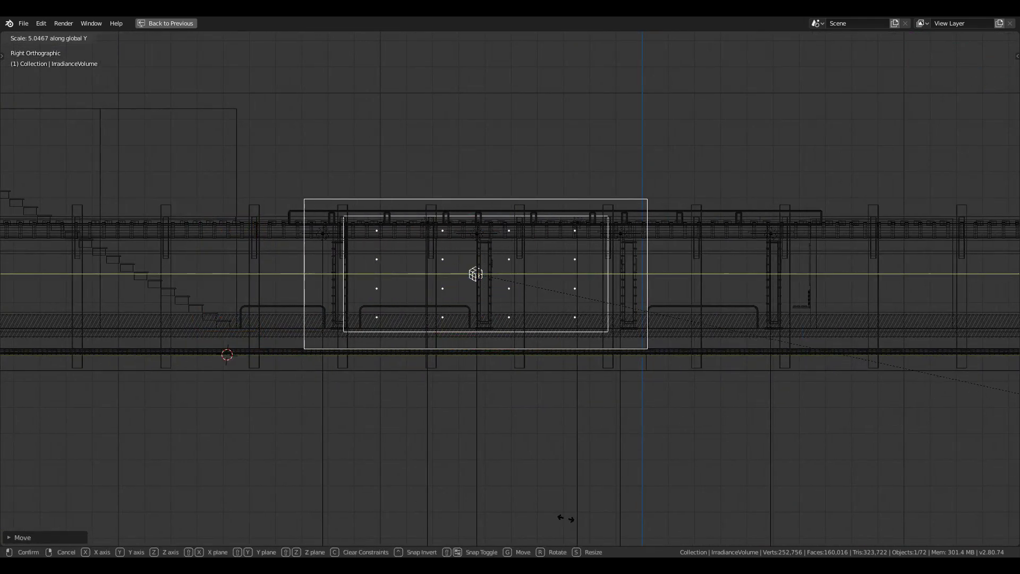
{"action": "left_click", "coordinate": [489, 175]}
Shift the irradiance volume farther along Y and lengthen it to a Y scale of about 10.7 to cover the platform
{"action": "key", "text": "g"}
{"action": "key", "text": "y"}
{"action": "left_click", "coordinate": [530, 194]}
{"action": "key", "text": "s"}
{"action": "key", "text": "y"}
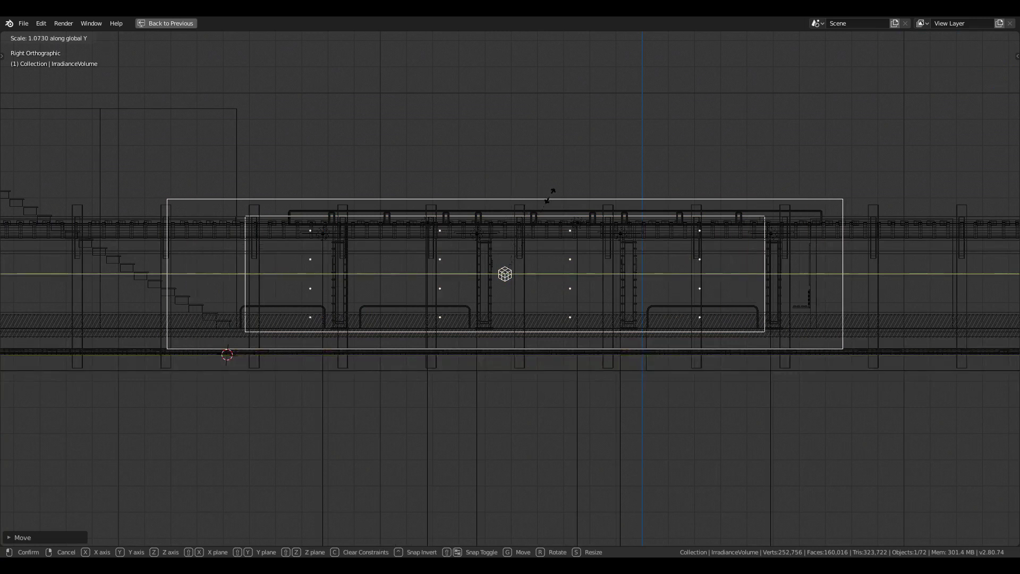
{"action": "left_click", "coordinate": [564, 195]}
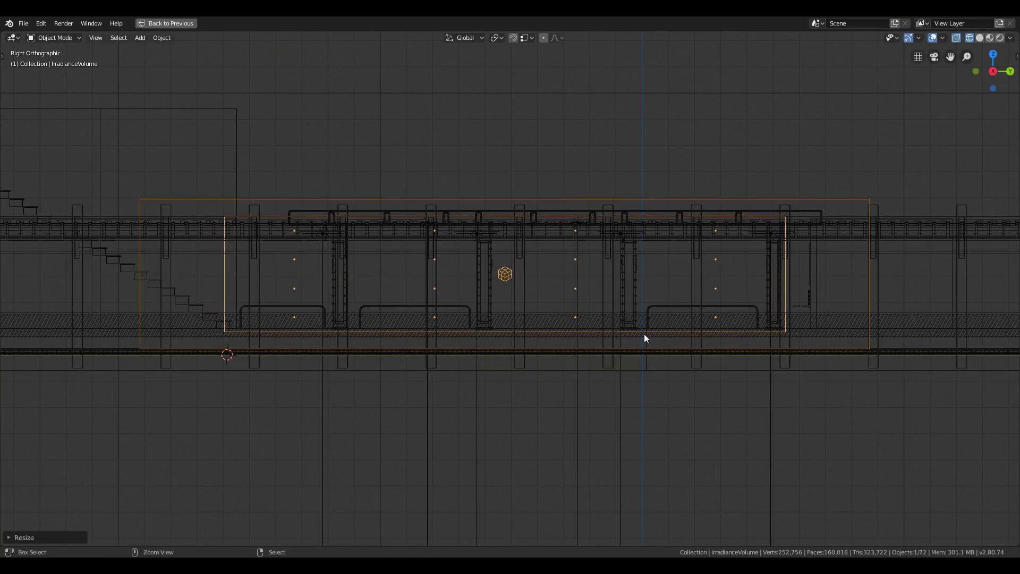
Set the irradiance volume's probe resolution to 16 in both X and Y
{"action": "key", "text": "ctrl+space"}
{"action": "left_click", "coordinate": [852, 259]}
{"action": "left_click", "coordinate": [853, 242]}
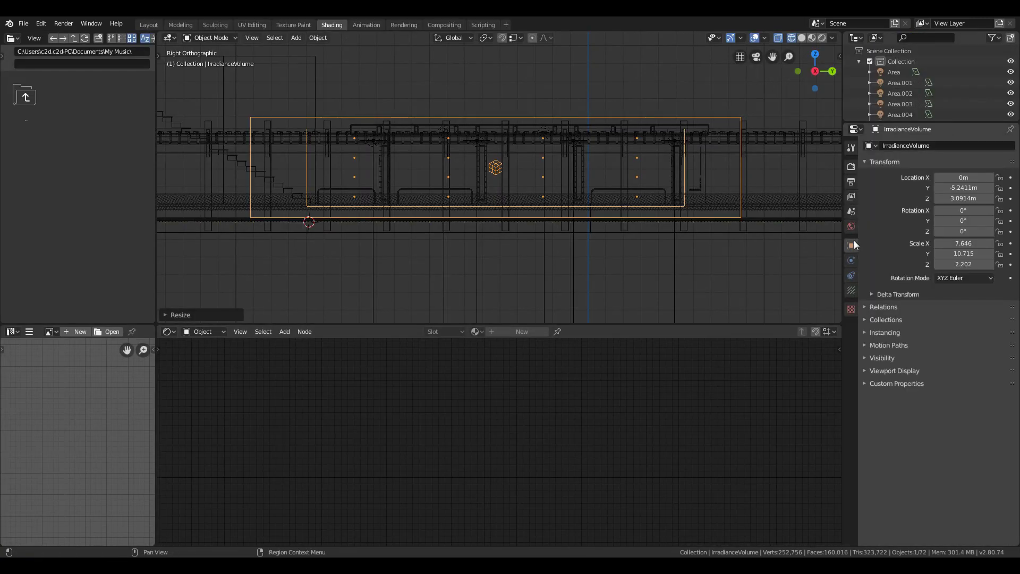
{"action": "left_click", "coordinate": [851, 309]}
{"action": "left_click", "coordinate": [851, 289]}
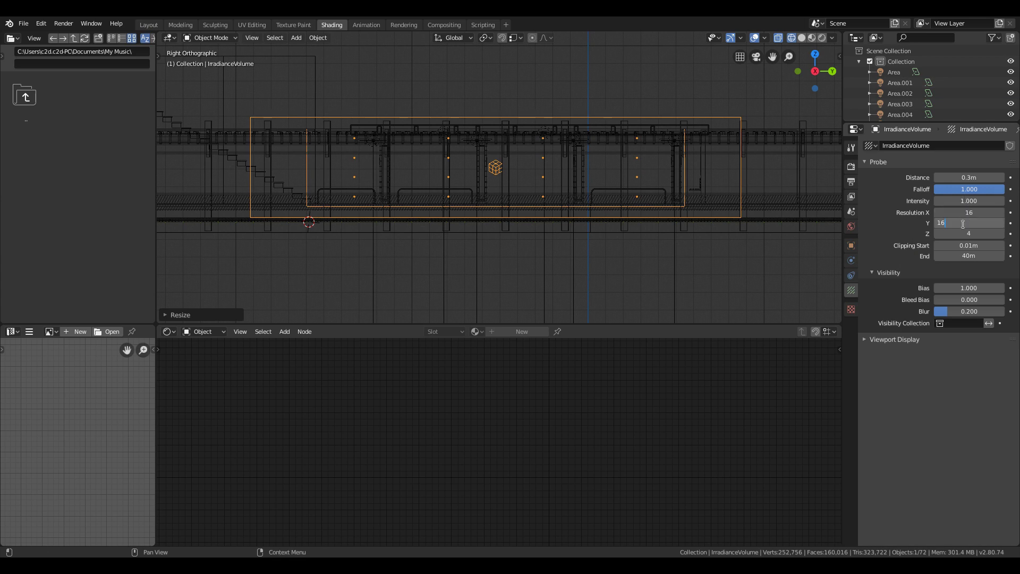
Bake the indirect lighting for the station scene in the Eevee render settings
{"action": "key", "text": "shift+grave"}
{"action": "key", "text": "w"}
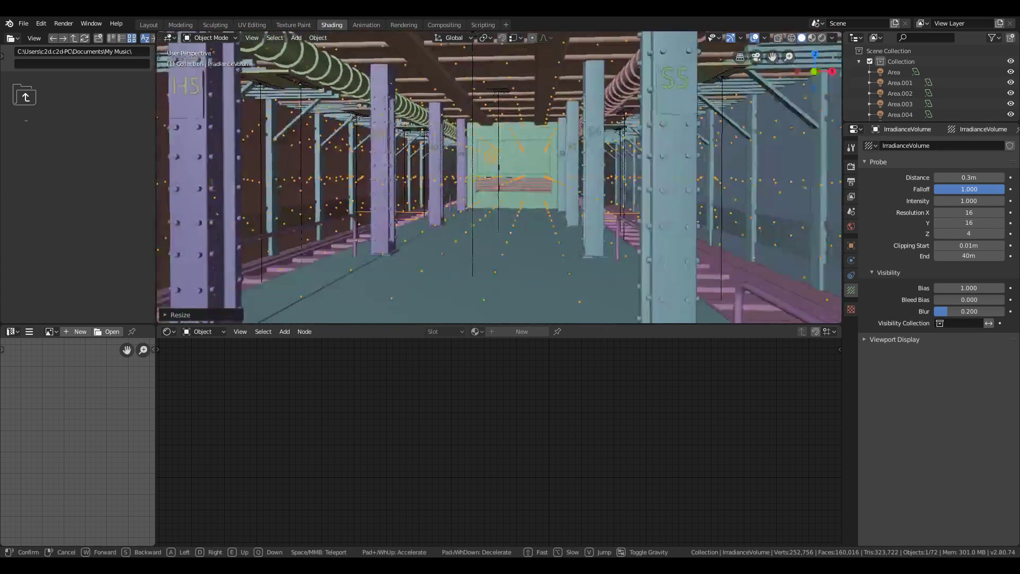
{"action": "left_click", "coordinate": [500, 181]}
{"action": "left_click", "coordinate": [851, 167]}
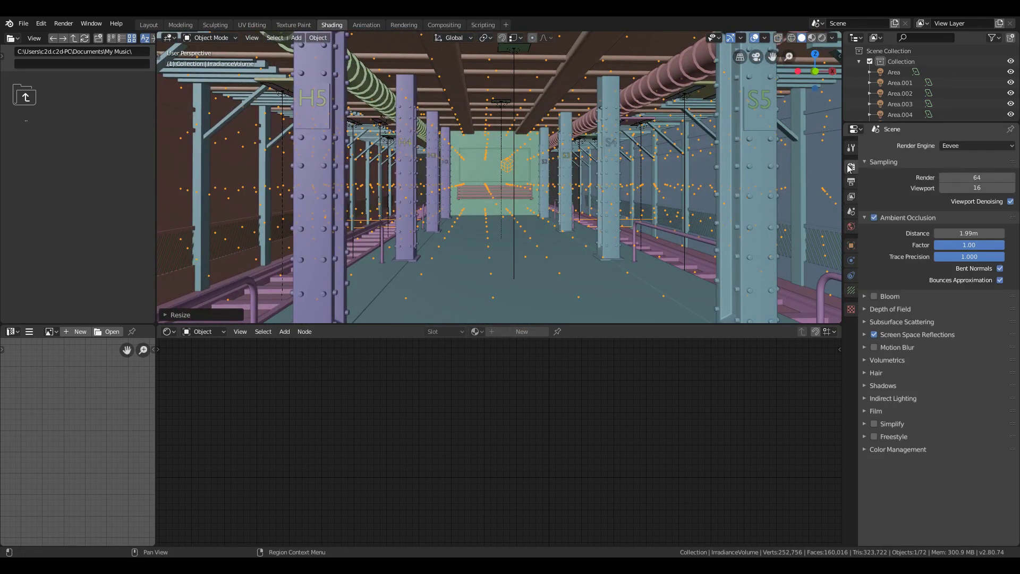
{"action": "left_click", "coordinate": [893, 398]}
{"action": "scroll", "coordinate": [969, 485], "scroll_direction": "down", "scroll_amount": 2}
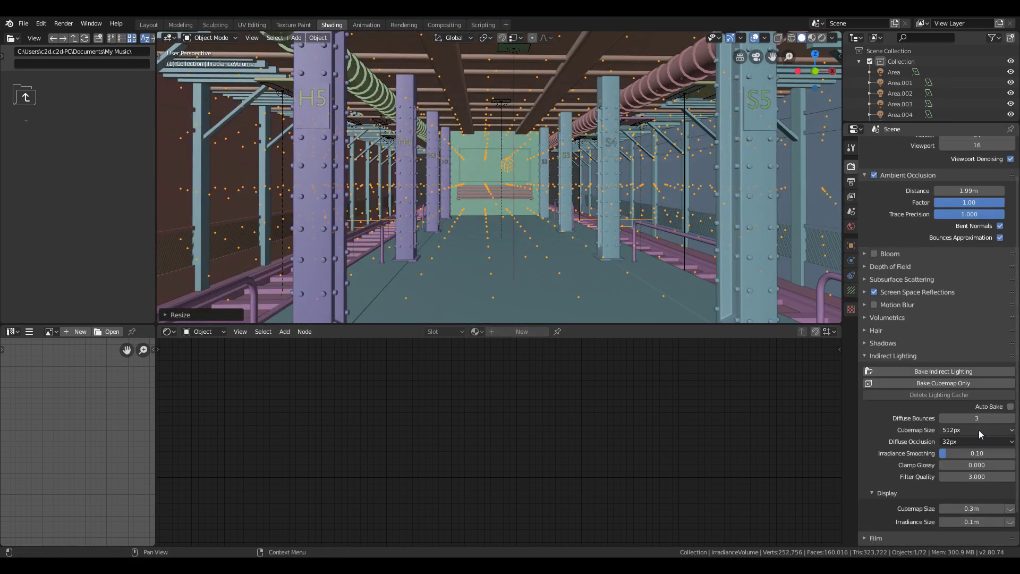
{"action": "left_click", "coordinate": [964, 371]}
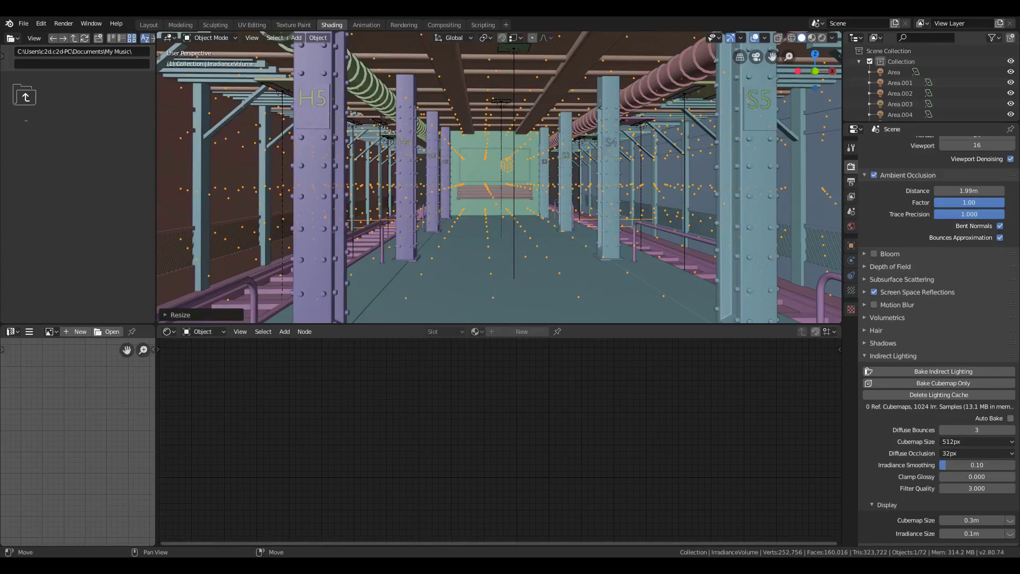
Show the maximized viewport in rendered shading and fly around the platform to examine the baked indirect lighting
{"action": "key", "text": "ctrl+space"}
{"action": "left_click", "coordinate": [999, 37]}
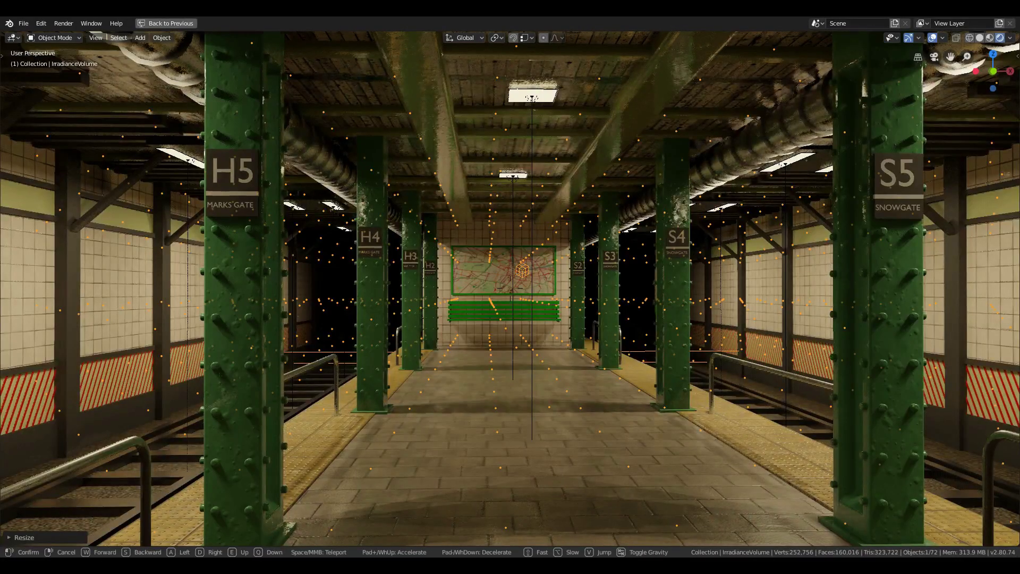
{"action": "key", "text": "shift+grave"}
{"action": "key", "text": "s"}
{"action": "key", "text": "a"}
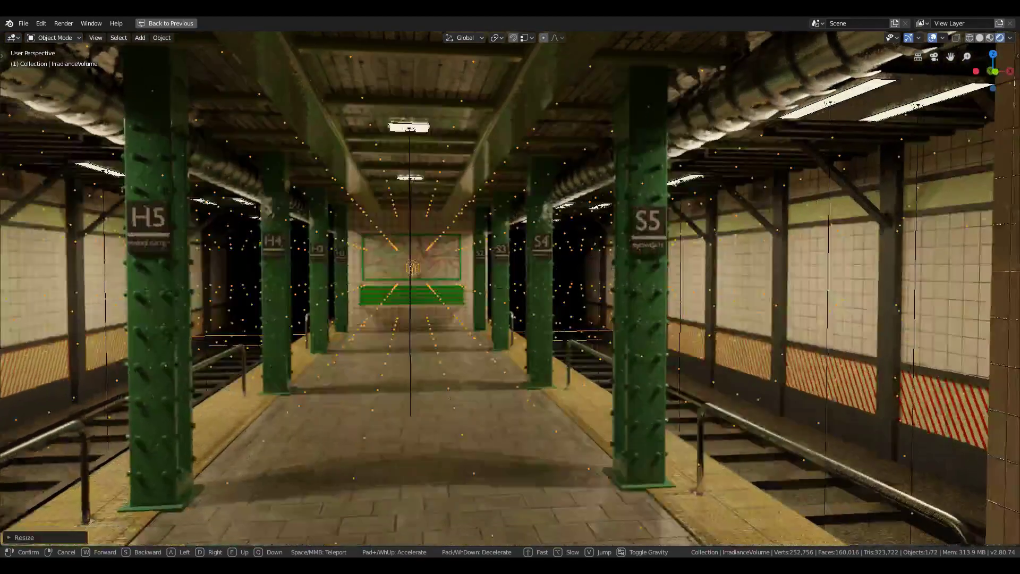
{"action": "left_click", "coordinate": [510, 289]}
Display the baked irradiance samples in the viewport with an irradiance size of 0.26 m
{"action": "key", "text": "ctrl+space"}
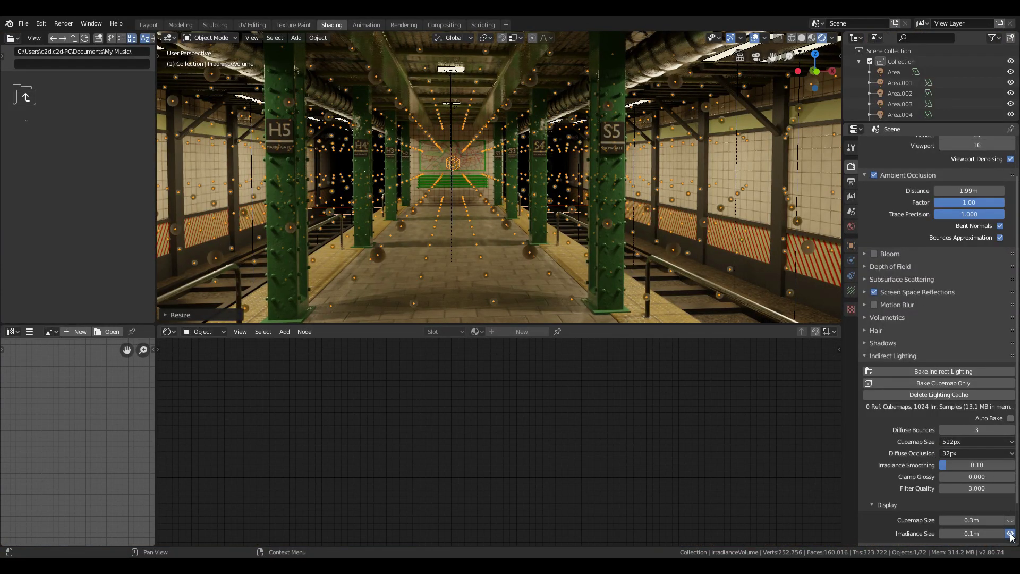
{"action": "left_click_drag", "start_coordinate": [973, 534], "coordinate": [989, 533]}
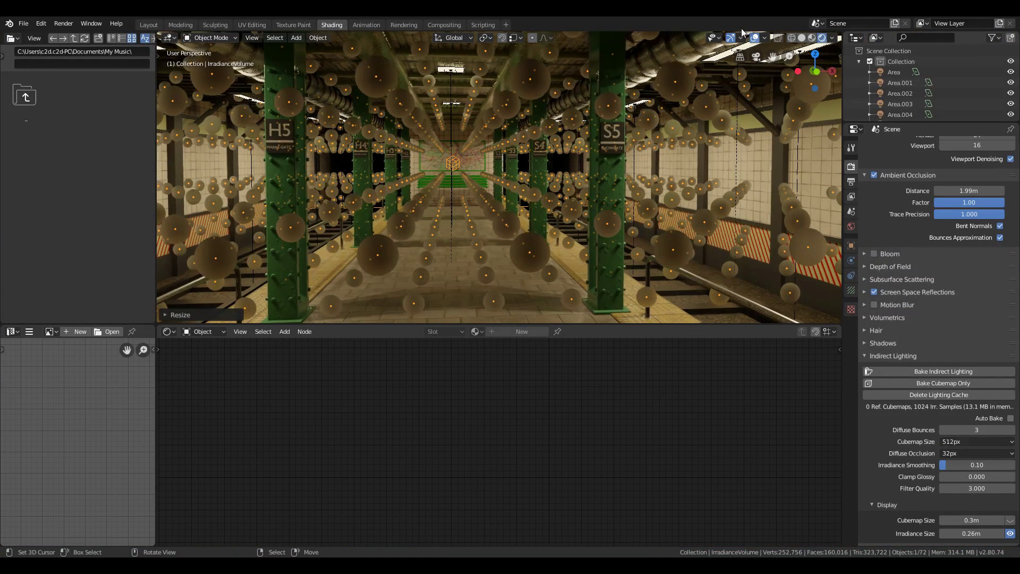
{"action": "left_click", "coordinate": [755, 38]}
{"action": "key", "text": "ctrl+space"}
{"action": "left_click", "coordinate": [933, 38]}
Fly over the tracks and along the platform to examine the irradiance sample spheres throughout the station
{"action": "key", "text": "shift+grave"}
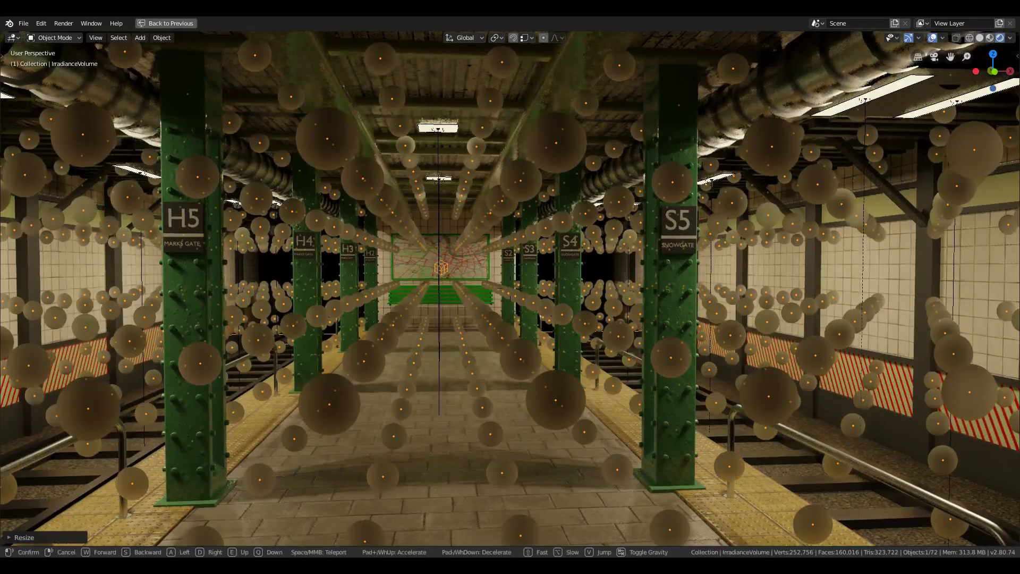
{"action": "key", "text": "d"}
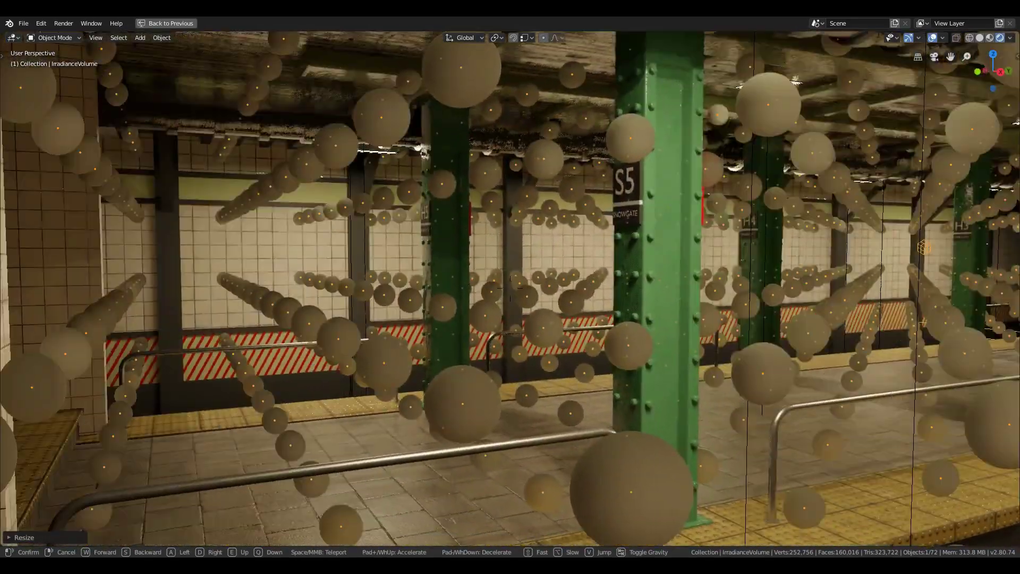
{"action": "key", "text": "w"}
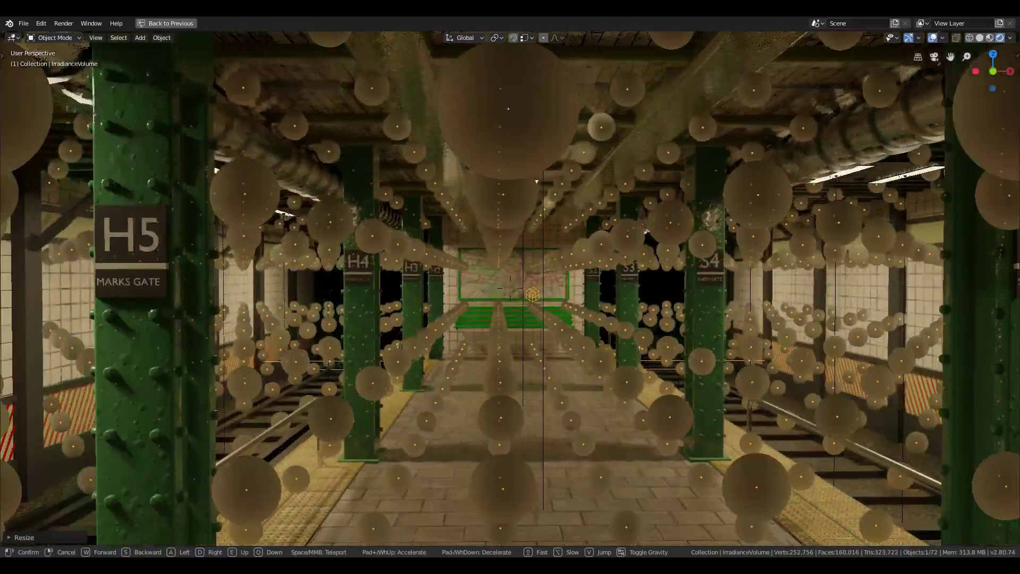
{"action": "key", "text": "s"}
{"action": "key", "text": "d"}
{"action": "key", "text": "a"}
{"action": "key", "text": "q"}
{"action": "left_click", "coordinate": [511, 289]}
Hide the irradiance sample display and enable Bloom for the Eevee render
{"action": "key", "text": "ctrl+space"}
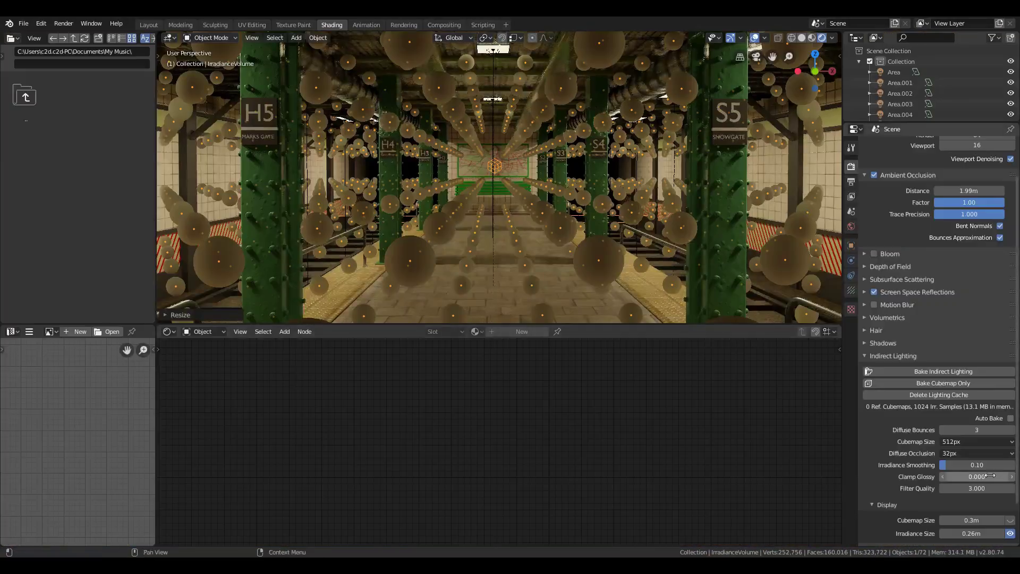
{"action": "left_click", "coordinate": [1011, 533]}
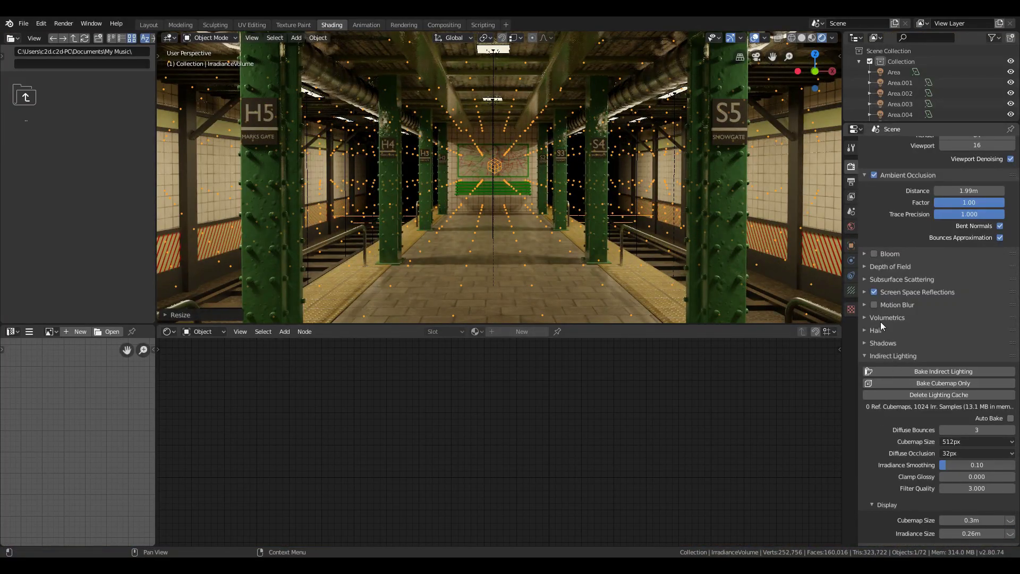
{"action": "left_click", "coordinate": [872, 254]}
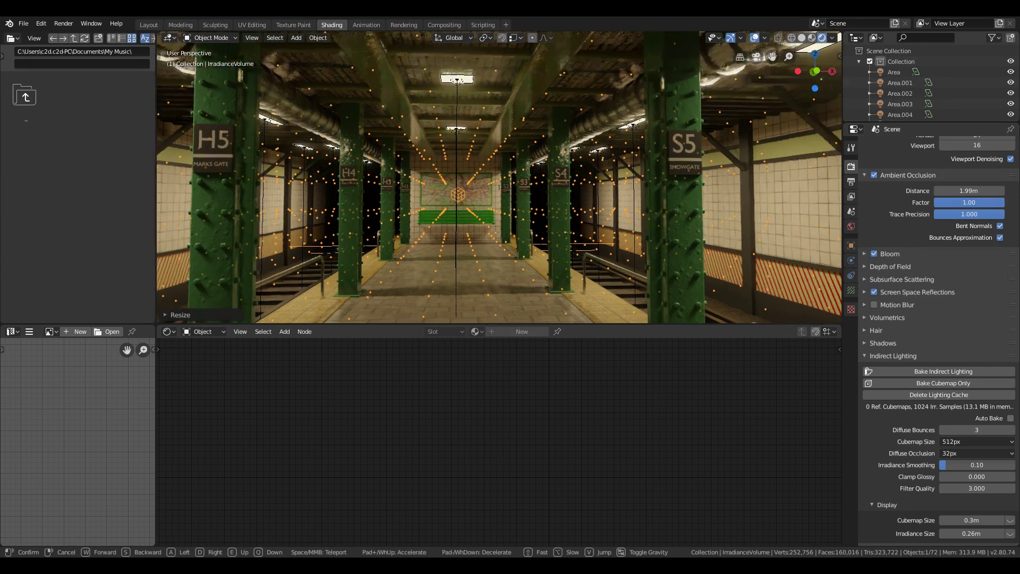
{"action": "left_click", "coordinate": [865, 254]}
{"action": "left_click", "coordinate": [865, 256]}
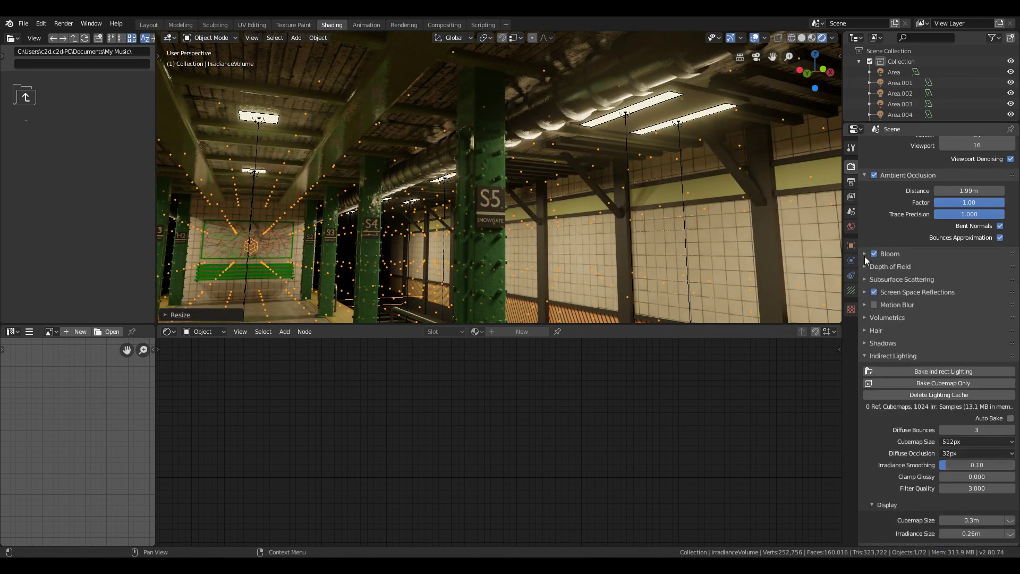
Set the color management gamma to 0.6
{"action": "scroll", "coordinate": [956, 453], "scroll_direction": "down", "scroll_amount": 2}
{"action": "left_click", "coordinate": [904, 540]}
{"action": "scroll", "coordinate": [916, 494], "scroll_direction": "down", "scroll_amount": 4}
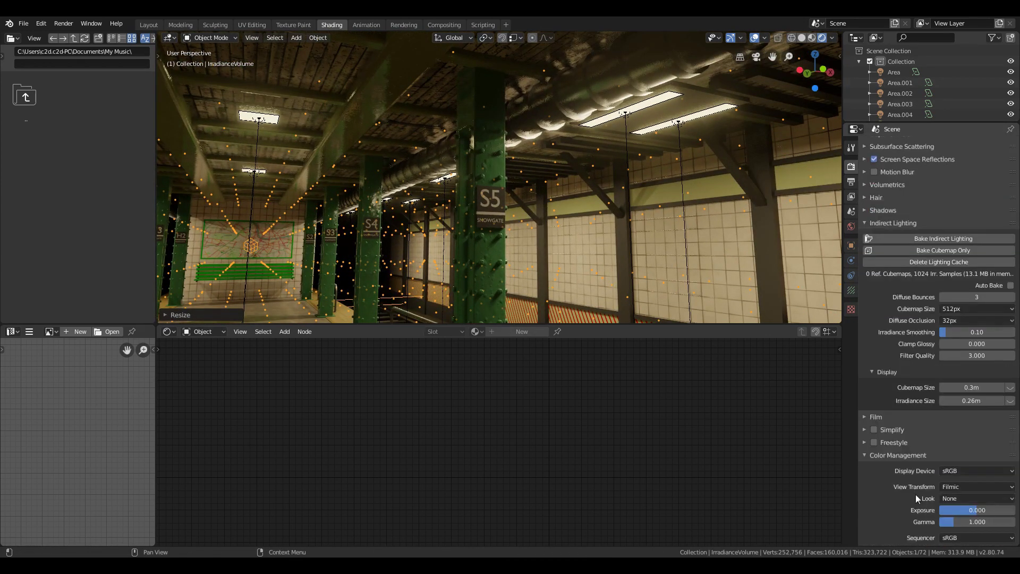
{"action": "left_click", "coordinate": [976, 507]}
{"action": "type", "text": "0.6"}
{"action": "key", "text": "Return"}
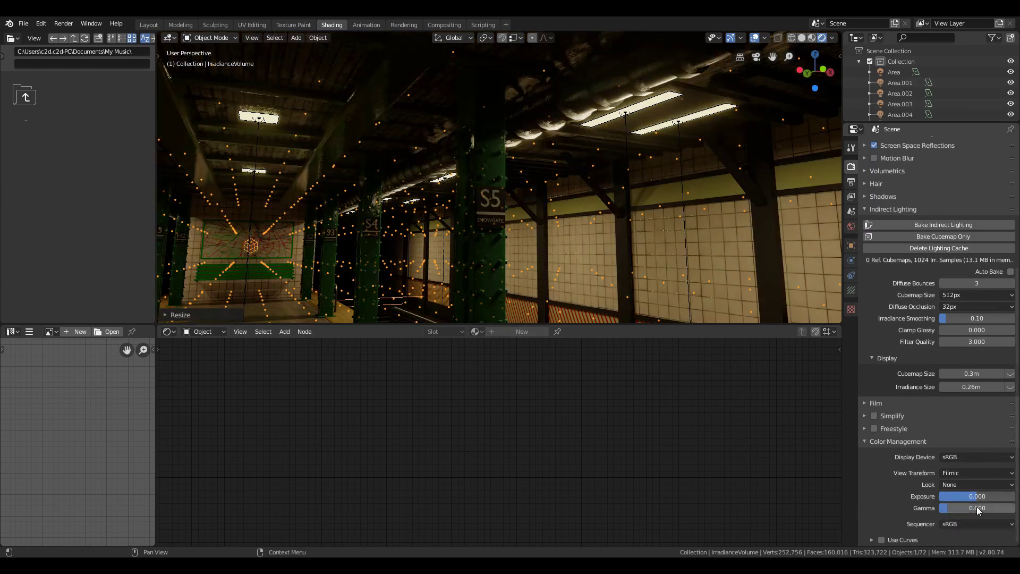
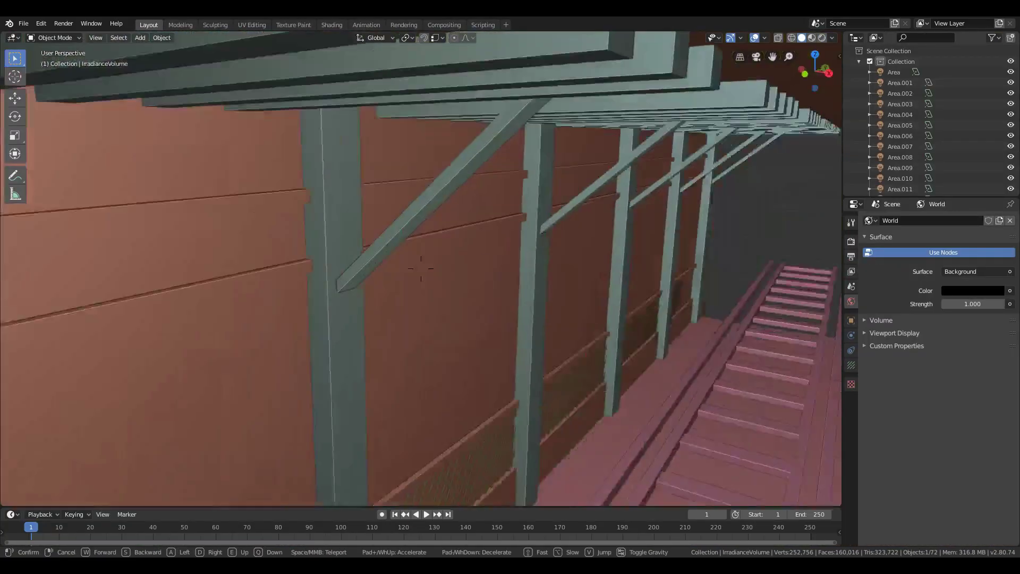
Return to the platform in the Layout workspace viewport and switch it to rendered shading
{"action": "key", "text": "w"}
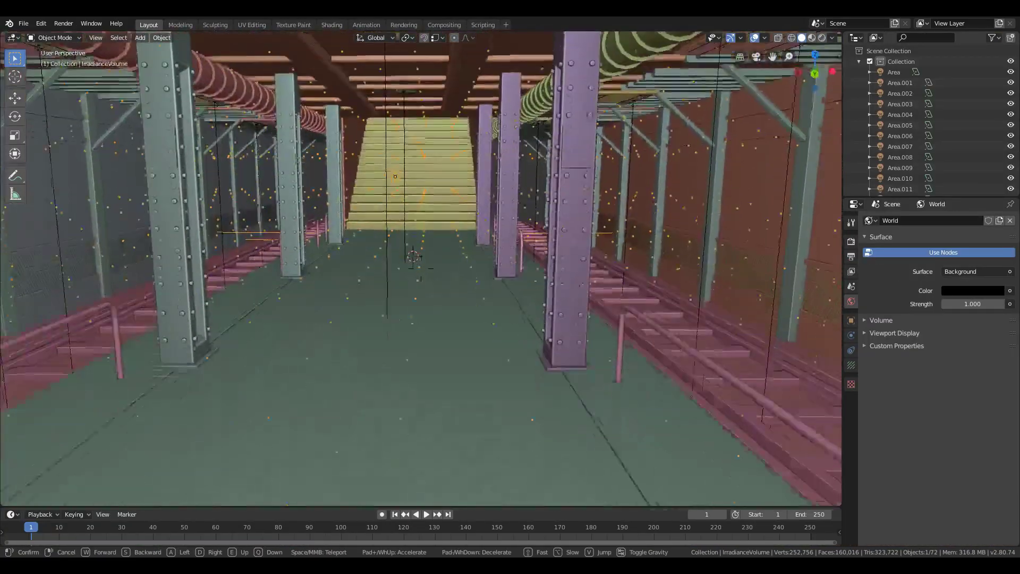
{"action": "left_click", "coordinate": [802, 119]}
{"action": "left_click", "coordinate": [822, 38]}
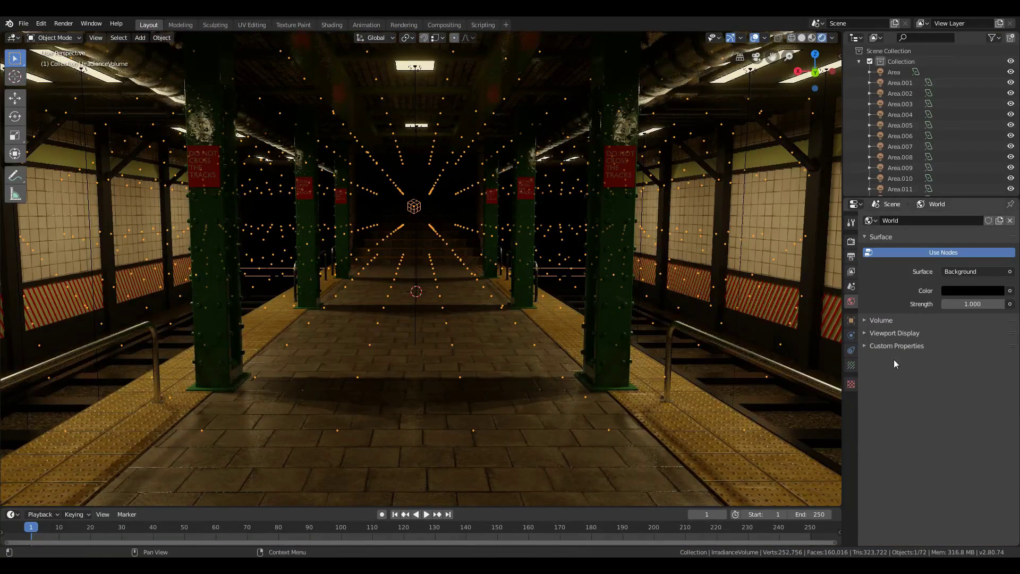
Set the color management exposure to 1 in the render settings
{"action": "left_click", "coordinate": [851, 223]}
{"action": "left_click", "coordinate": [851, 241]}
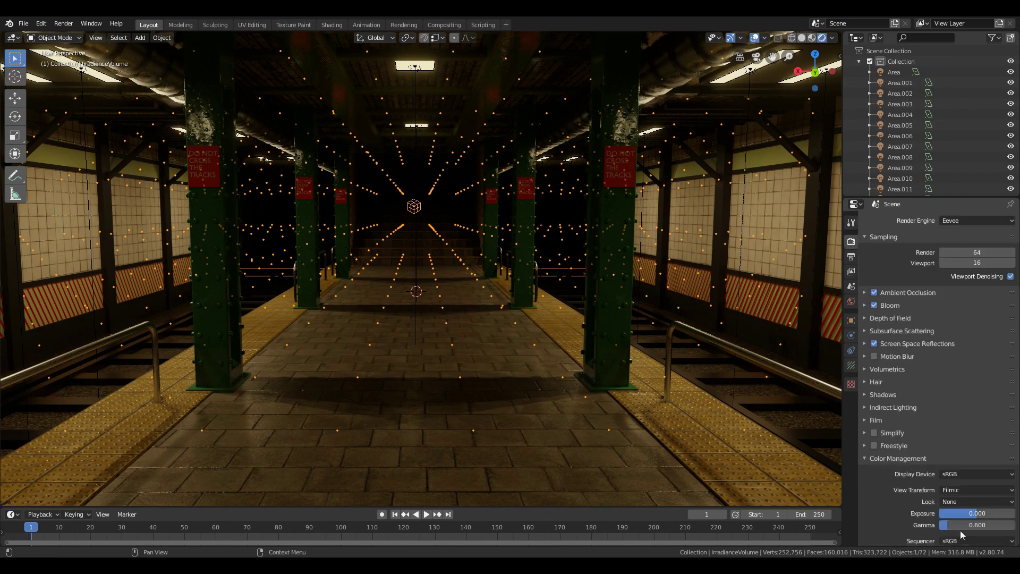
{"action": "type", "text": "1"}
{"action": "key", "text": "Return"}
{"action": "key", "text": "shift+grave"}
{"action": "key", "text": "w"}
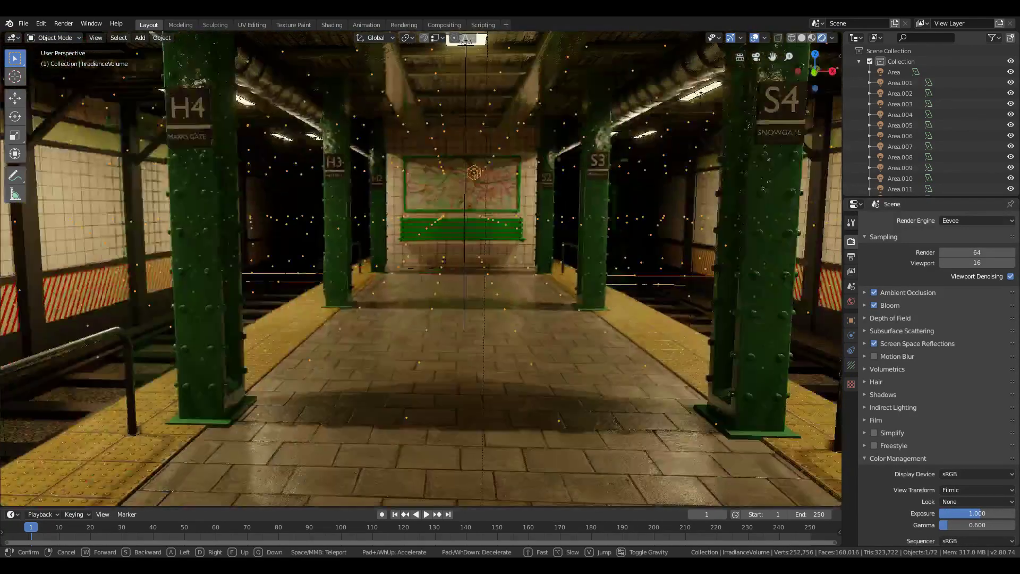
Set the color management exposure to about 0.75 for the rendered platform view
{"action": "key", "text": "s"}
{"action": "key", "text": "w"}
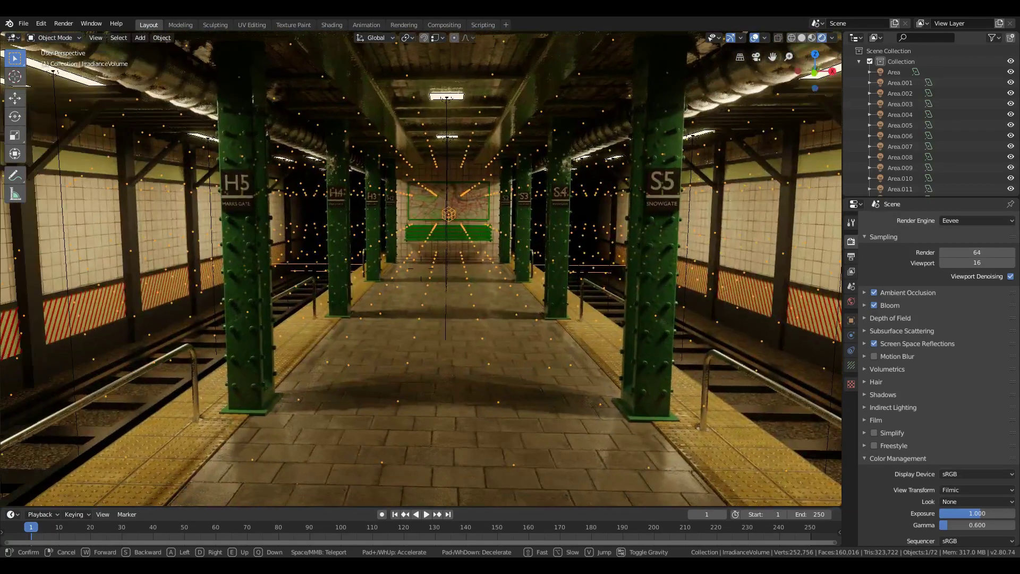
{"action": "left_click", "coordinate": [421, 268]}
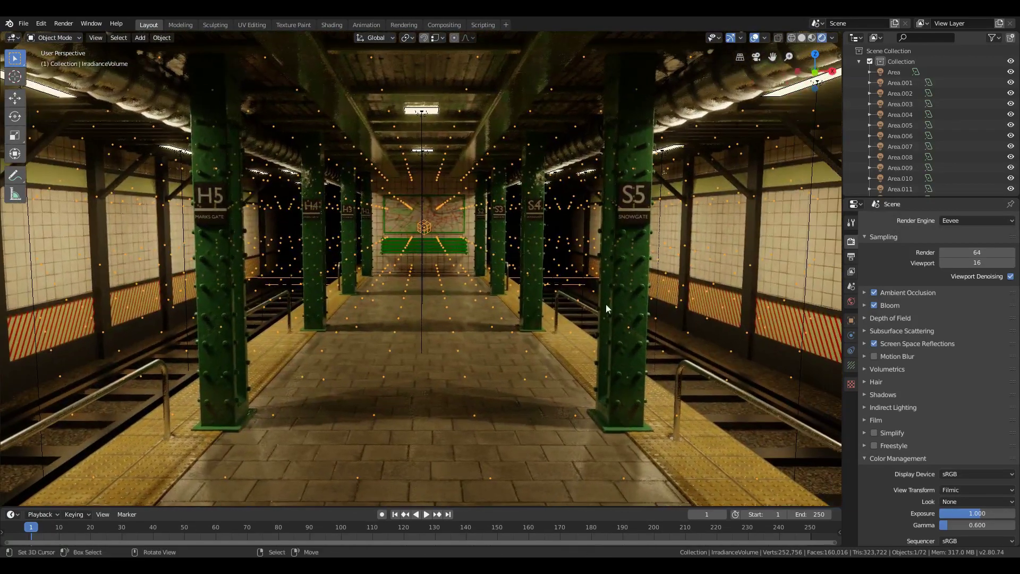
{"action": "left_click_drag", "start_coordinate": [974, 512], "coordinate": [965, 512]}
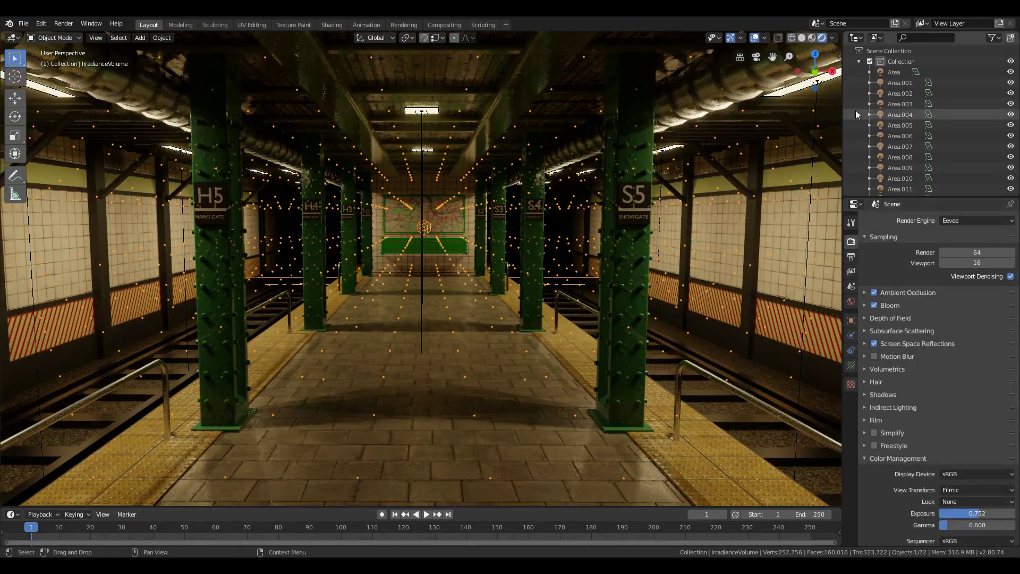
Shrink the irradiance volume along Z and move it vertically to sit between the platform floor and ceiling, in front wireframe view
{"action": "left_click", "coordinate": [802, 38]}
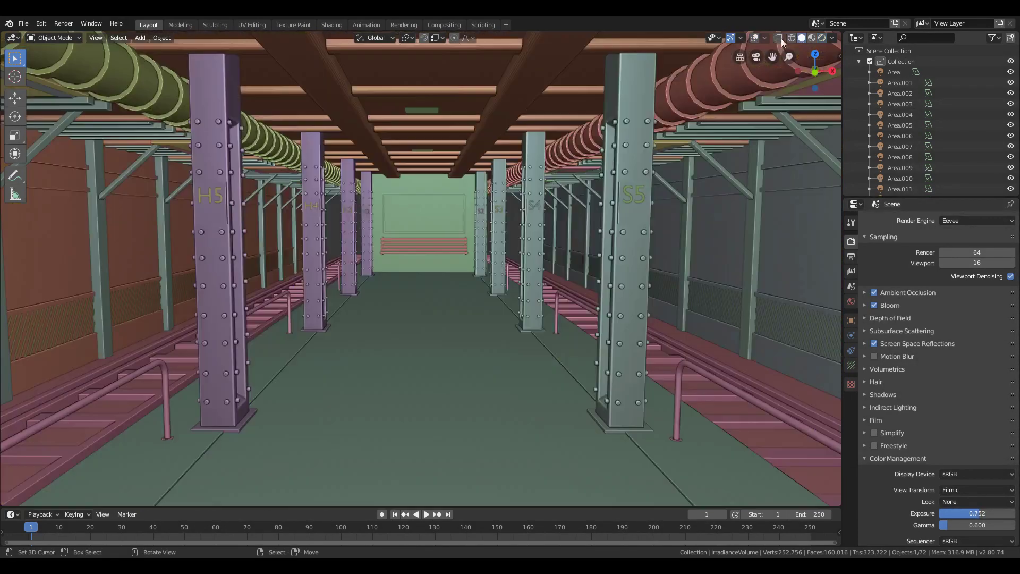
{"action": "key", "text": "z"}
{"action": "left_click", "coordinate": [467, 243]}
{"action": "key", "text": "KP_1"}
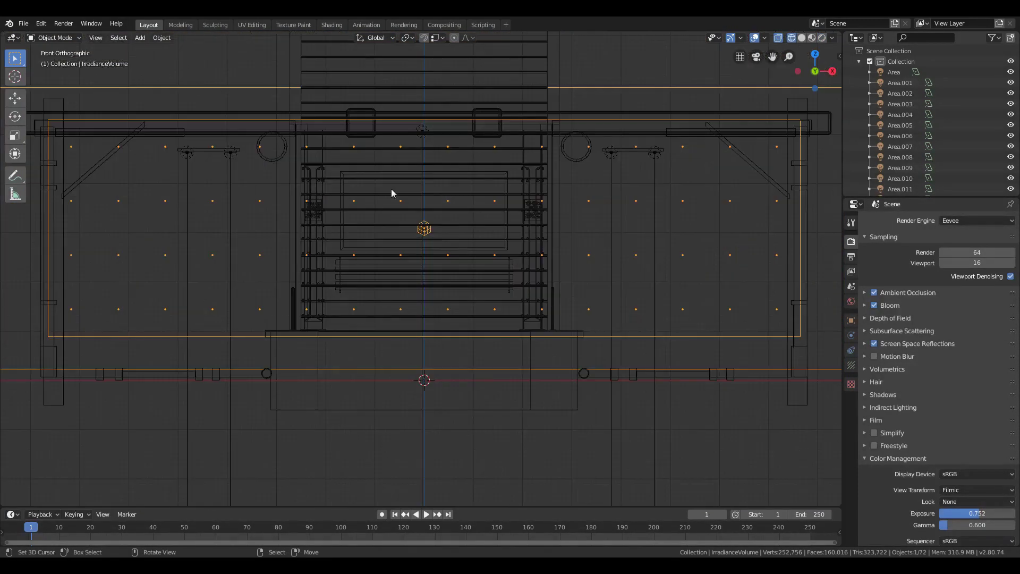
{"action": "key", "text": "s"}
{"action": "key", "text": "z"}
{"action": "left_click", "coordinate": [683, 314]}
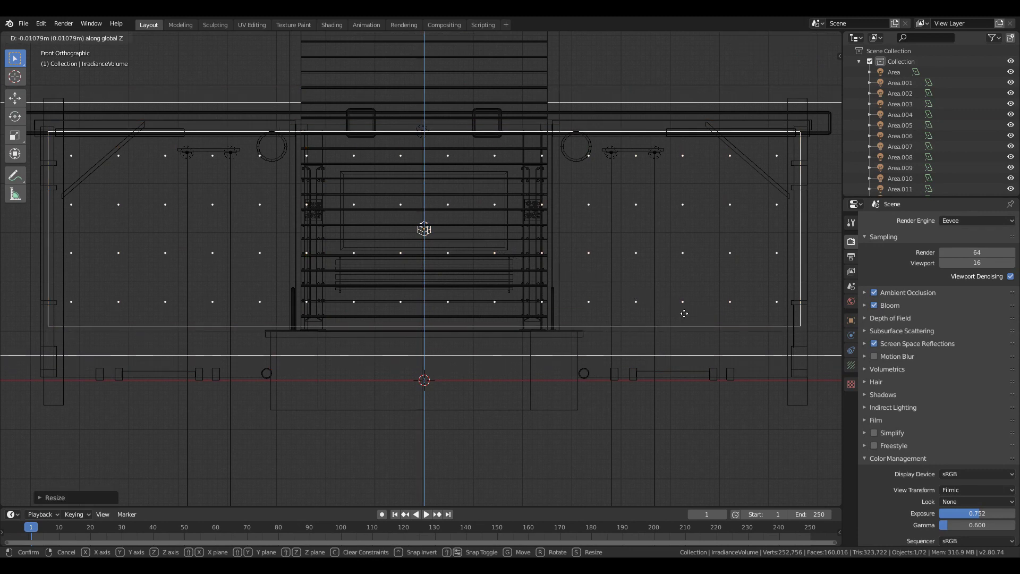
{"action": "key", "text": "g"}
{"action": "key", "text": "z"}
{"action": "left_click", "coordinate": [684, 317]}
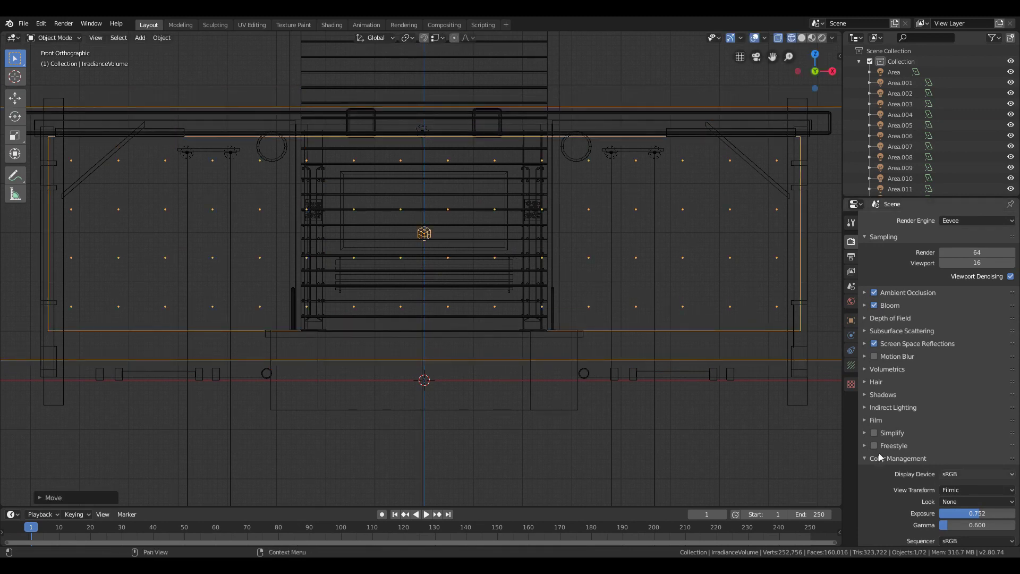
Turn off soft shadows in the Eevee render settings and show the indirect lighting options
{"action": "left_click", "coordinate": [876, 401]}
{"action": "key", "text": "KP_5"}
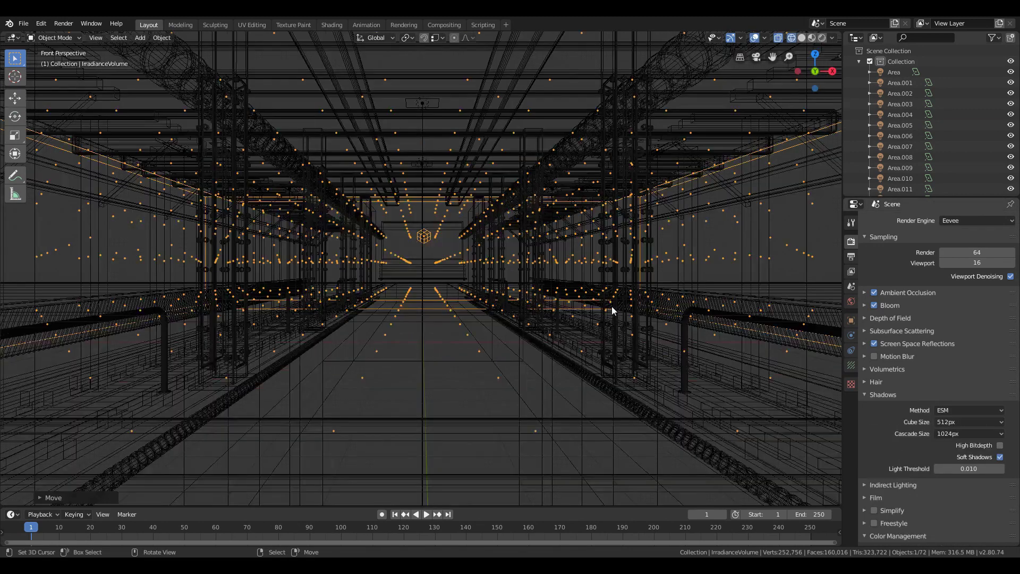
{"action": "left_click", "coordinate": [823, 37]}
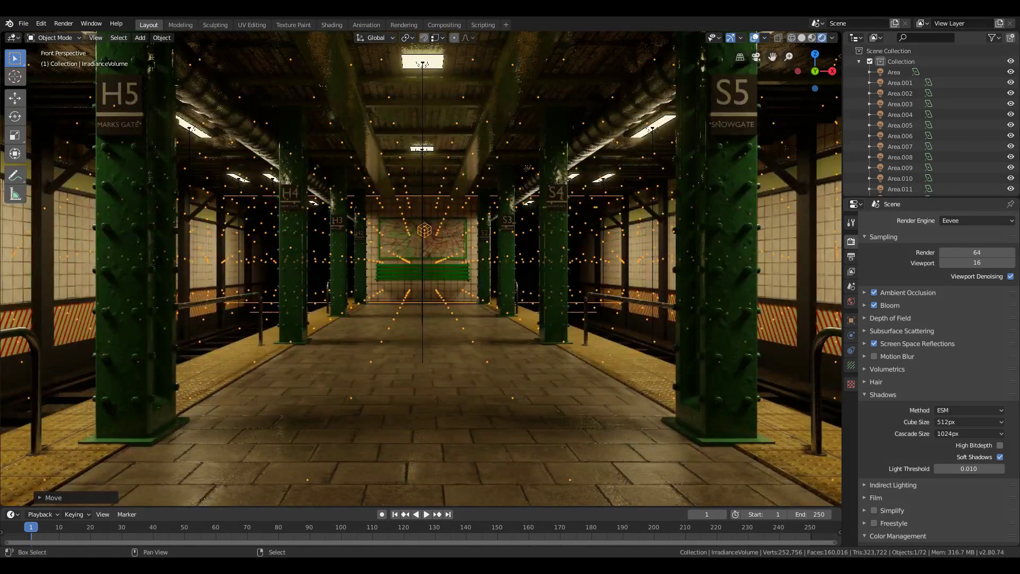
{"action": "key", "text": "KP_8"}
{"action": "key", "text": "KP_8"}
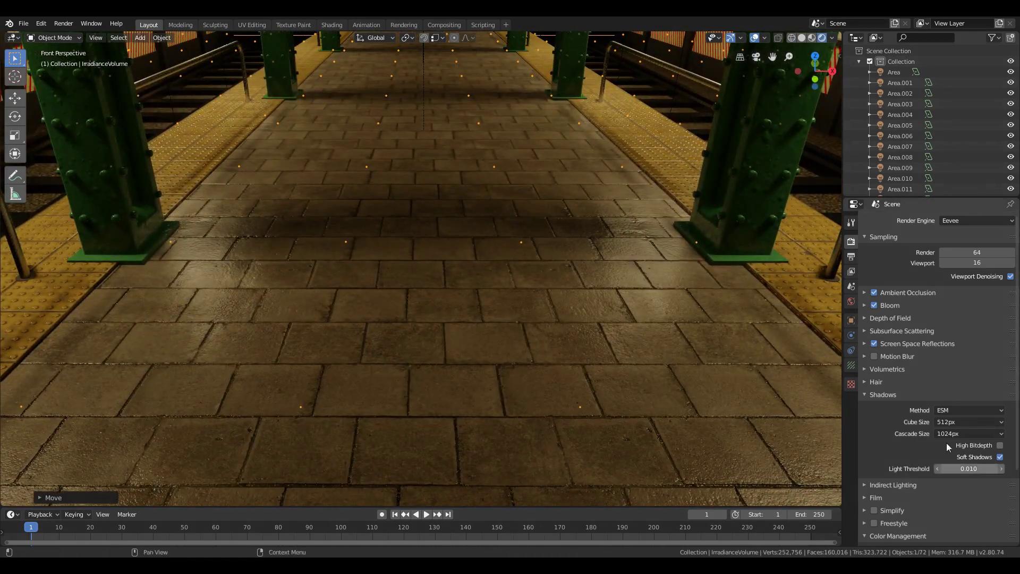
{"action": "left_click", "coordinate": [1001, 457]}
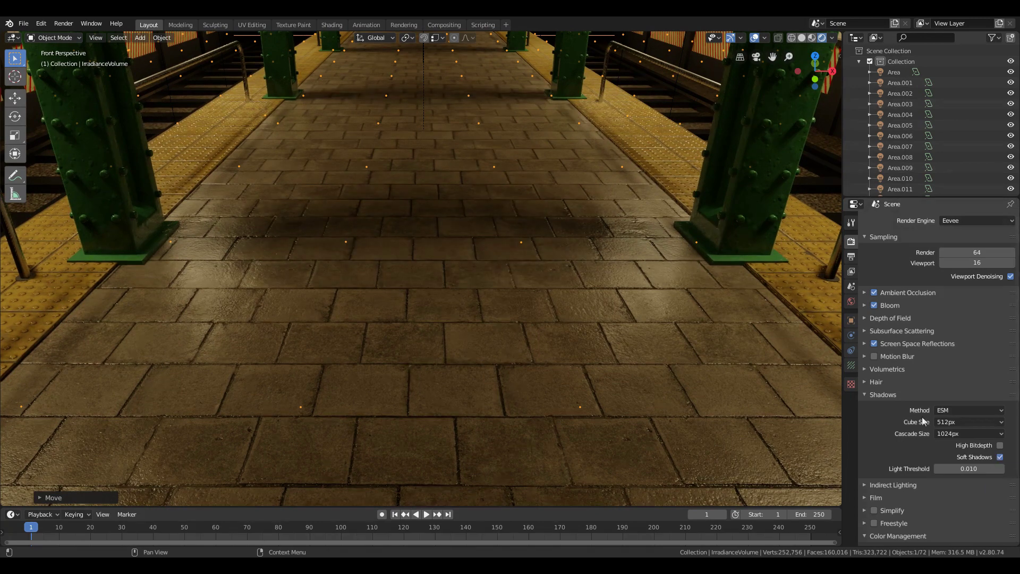
{"action": "left_click", "coordinate": [802, 39]}
{"action": "scroll", "coordinate": [908, 514], "scroll_direction": "down", "scroll_amount": 3}
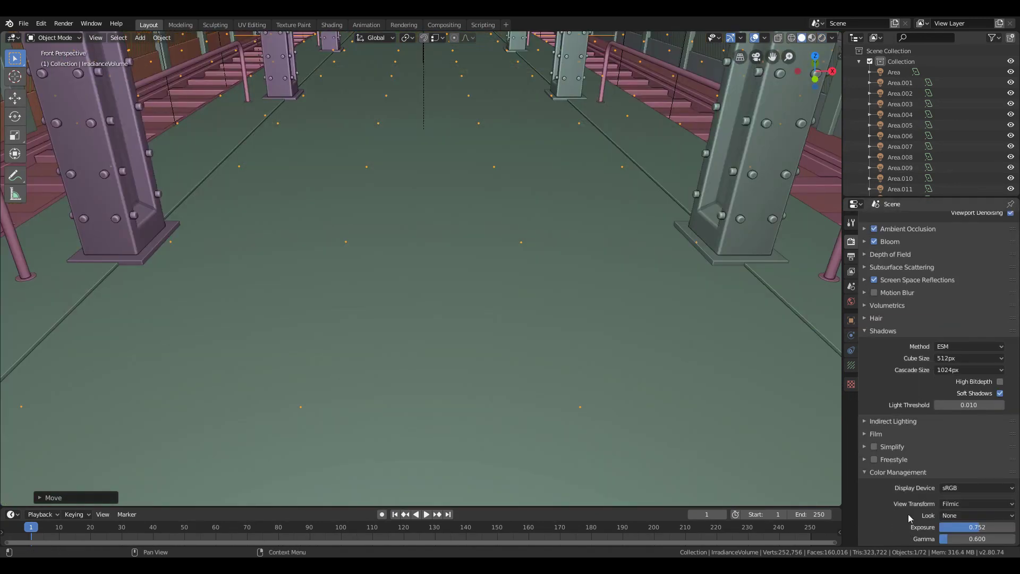
{"action": "left_click", "coordinate": [904, 422]}
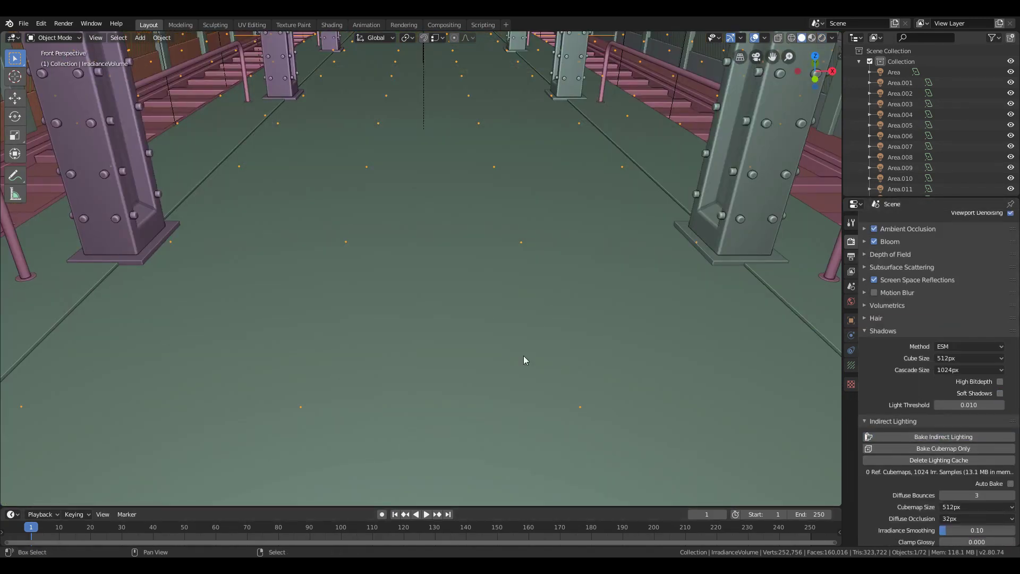
Check the platform in rendered shading, return to solid shading, and add a cube scaled up to enclose the station
{"action": "middle_click_drag", "start_coordinate": [523, 361], "coordinate": [529, 326]}
{"action": "left_click", "coordinate": [822, 38]}
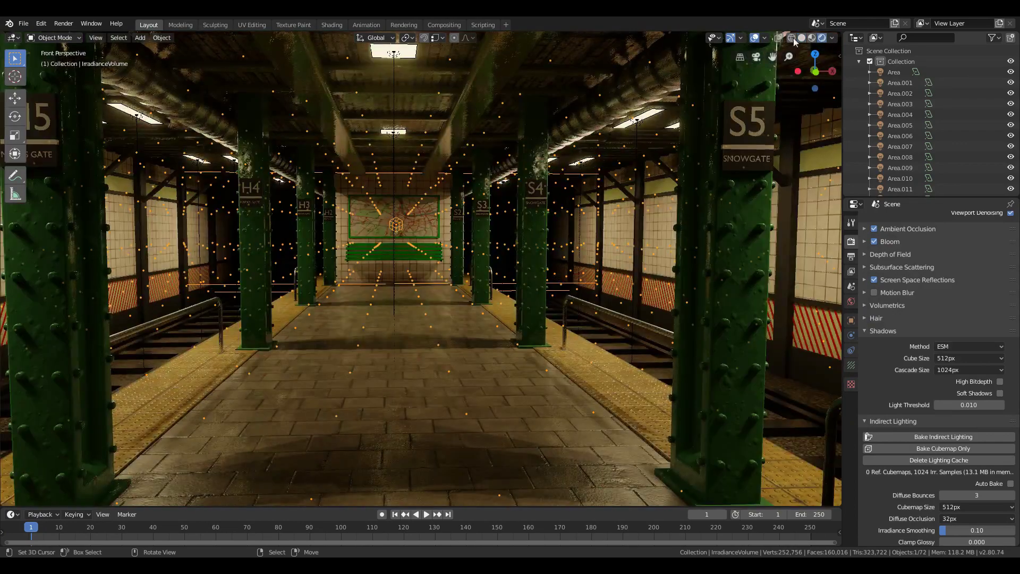
{"action": "key", "text": "shift+grave"}
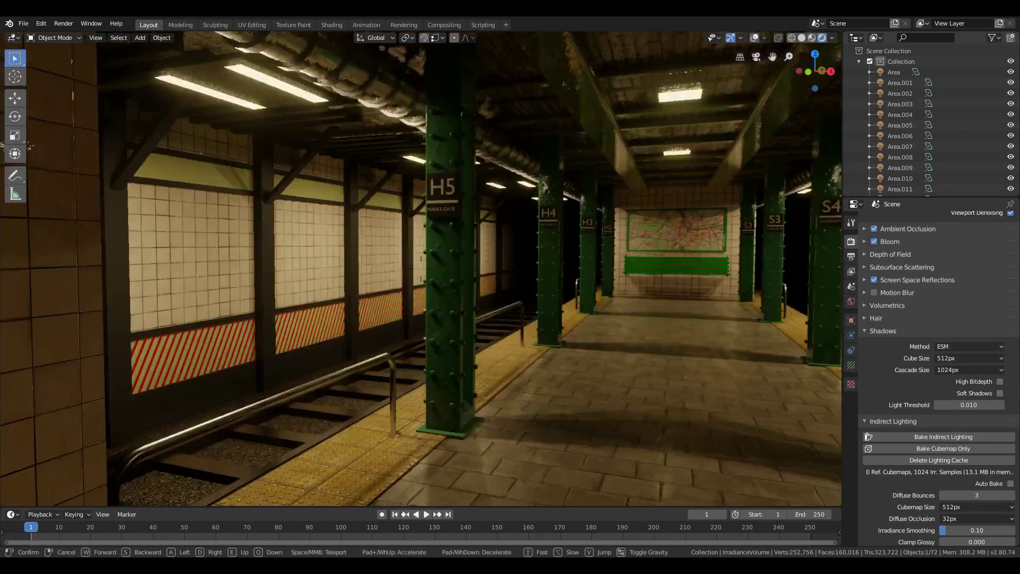
{"action": "key", "text": "w"}
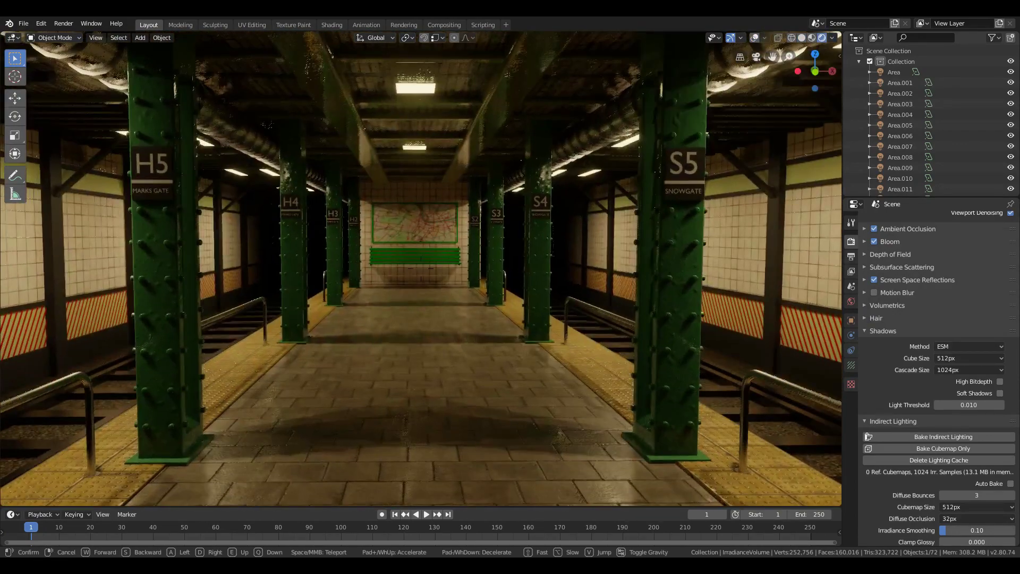
{"action": "left_click", "coordinate": [424, 357]}
{"action": "key", "text": "z"}
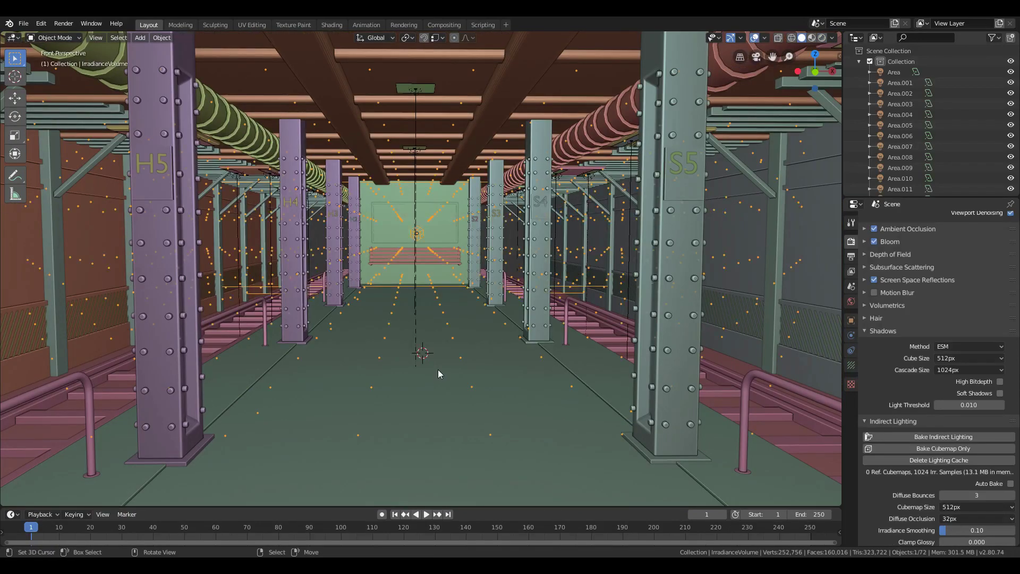
{"action": "key", "text": "shift+a"}
{"action": "left_click", "coordinate": [504, 336]}
{"action": "key", "text": "s"}
{"action": "left_click", "coordinate": [599, 465]}
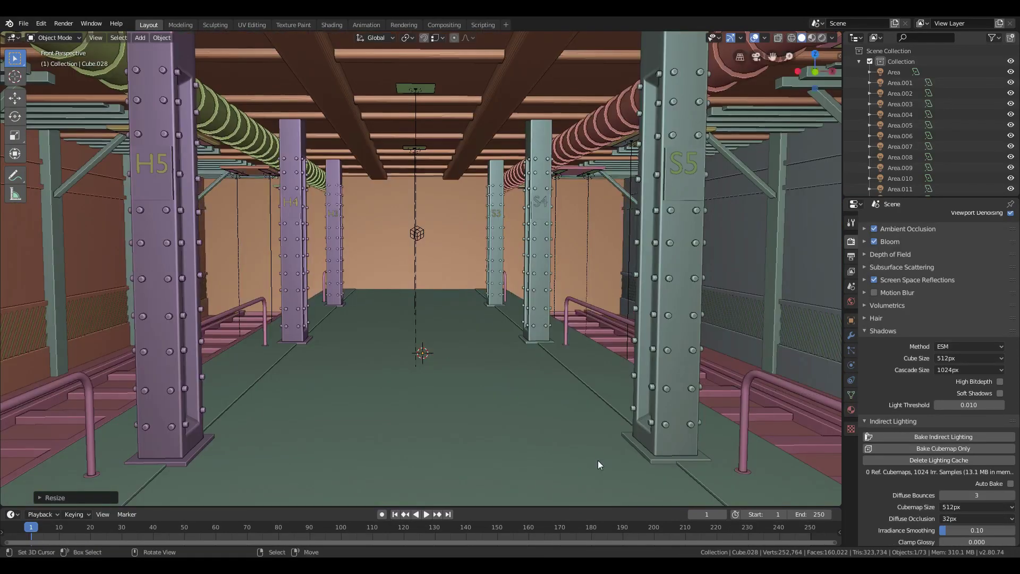
Enlarge the enclosing cube further so it reaches deeper into the track tunnel
{"action": "key", "text": "shift+grave"}
{"action": "key", "text": "d"}
{"action": "left_click", "coordinate": [560, 307]}
{"action": "key", "text": "s"}
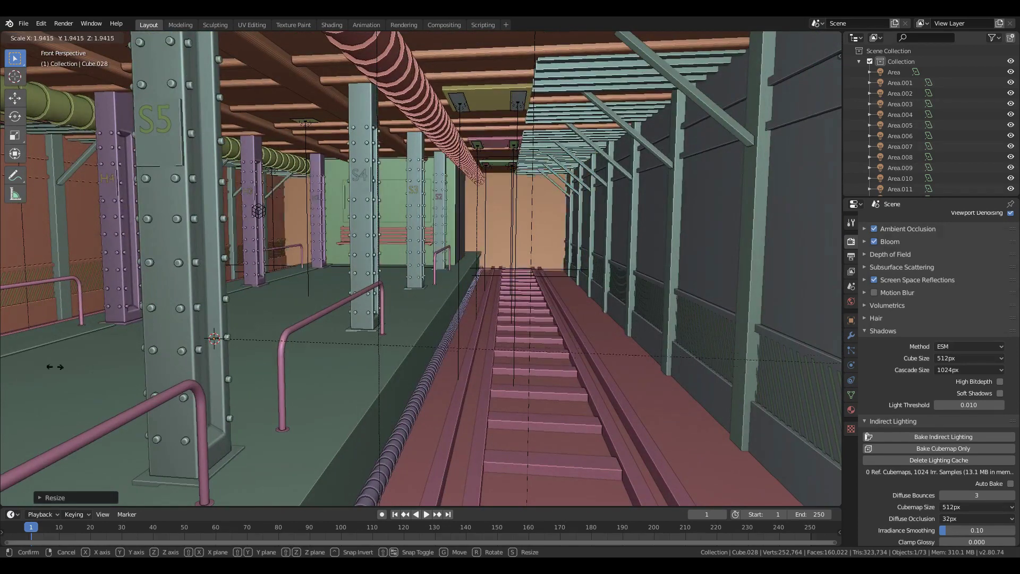
{"action": "left_click", "coordinate": [232, 391]}
Give the enclosing cube a new material and remove its surface shader
{"action": "left_click", "coordinate": [852, 410]}
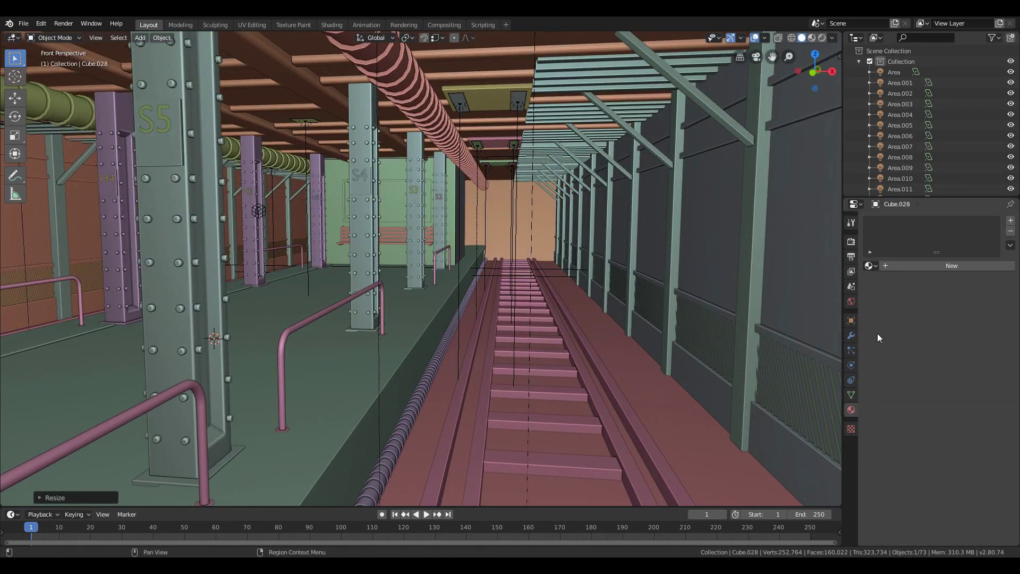
{"action": "left_click", "coordinate": [910, 270]}
{"action": "left_click", "coordinate": [998, 329]}
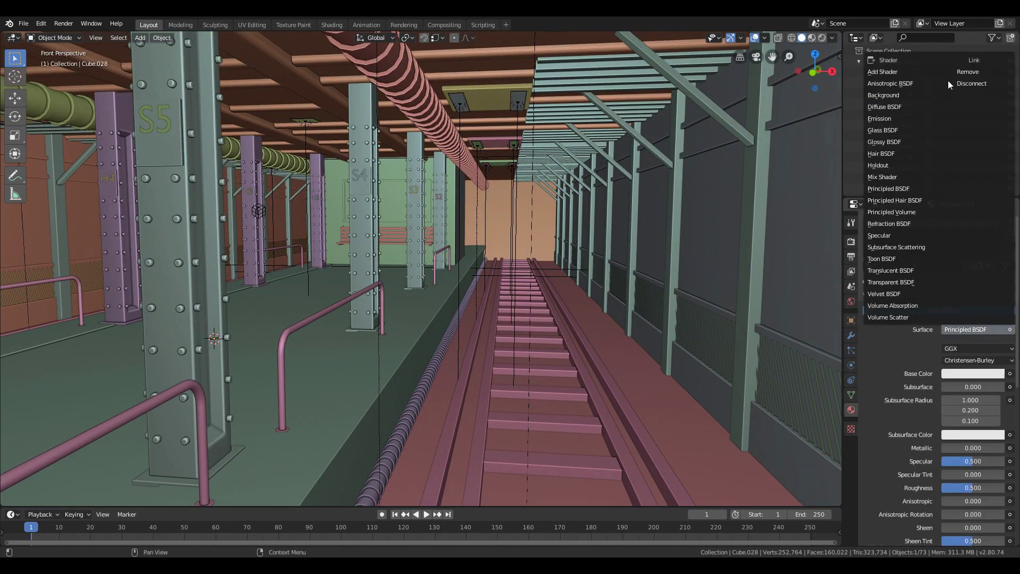
{"action": "left_click", "coordinate": [948, 80]}
Use a Volume Scatter shader for the cube material's volume, with rendered shading on and the viewport overlays hidden
{"action": "left_click", "coordinate": [822, 38]}
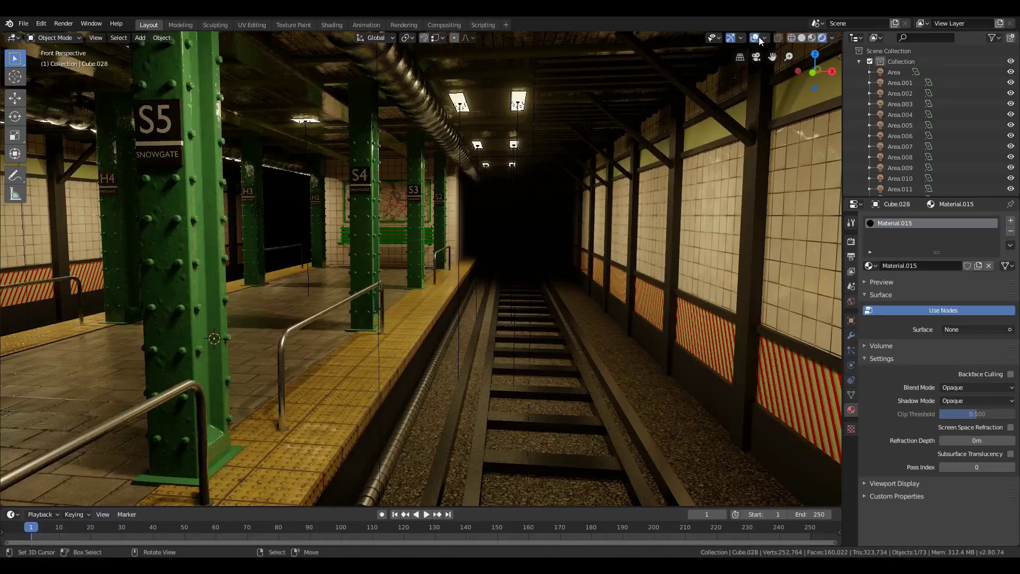
{"action": "left_click", "coordinate": [759, 36]}
{"action": "left_click", "coordinate": [908, 346]}
{"action": "left_click", "coordinate": [977, 358]}
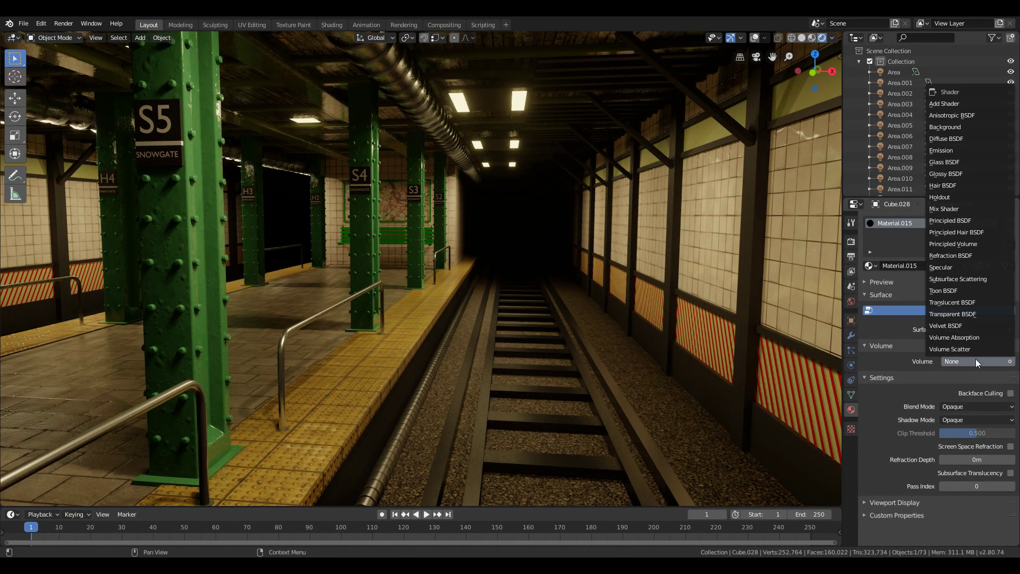
{"action": "left_click", "coordinate": [952, 346]}
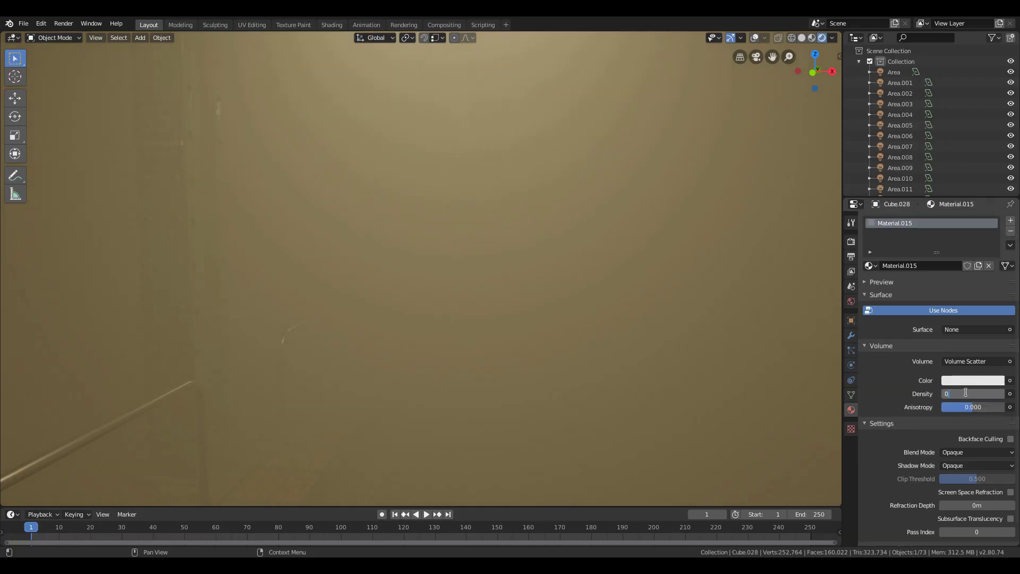
Set the Volume Scatter density to 0.005 and anisotropy to 0.74
{"action": "left_click", "coordinate": [966, 392]}
{"action": "type", "text": "0.005"}
{"action": "key", "text": "Return"}
{"action": "left_click", "coordinate": [970, 405]}
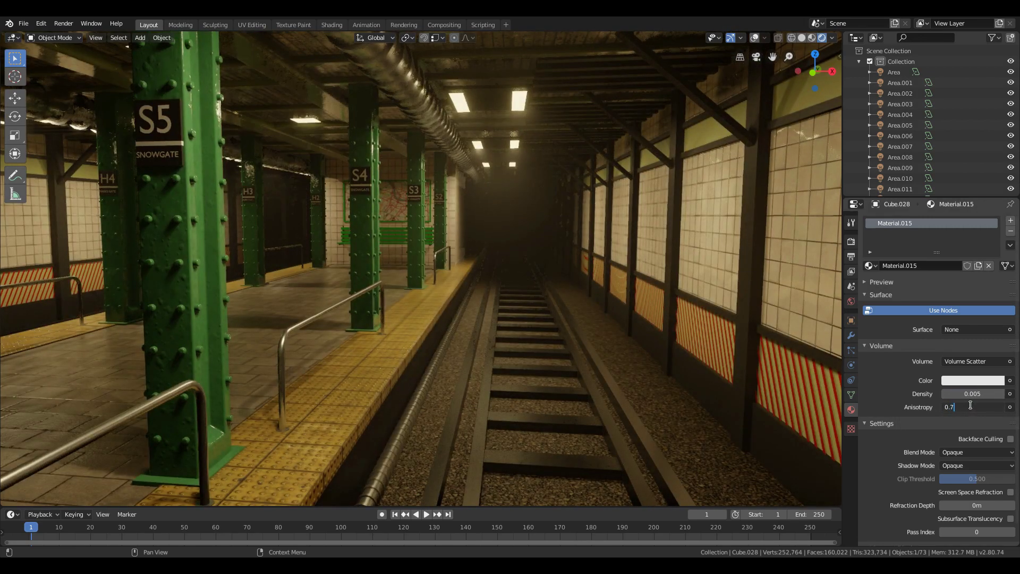
{"action": "type", "text": "0.74"}
{"action": "key", "text": "Return"}
Show the overlays in solid shading and snap the 3D cursor to the nearest ceiling light above the platform edge
{"action": "key", "text": "shift+grave"}
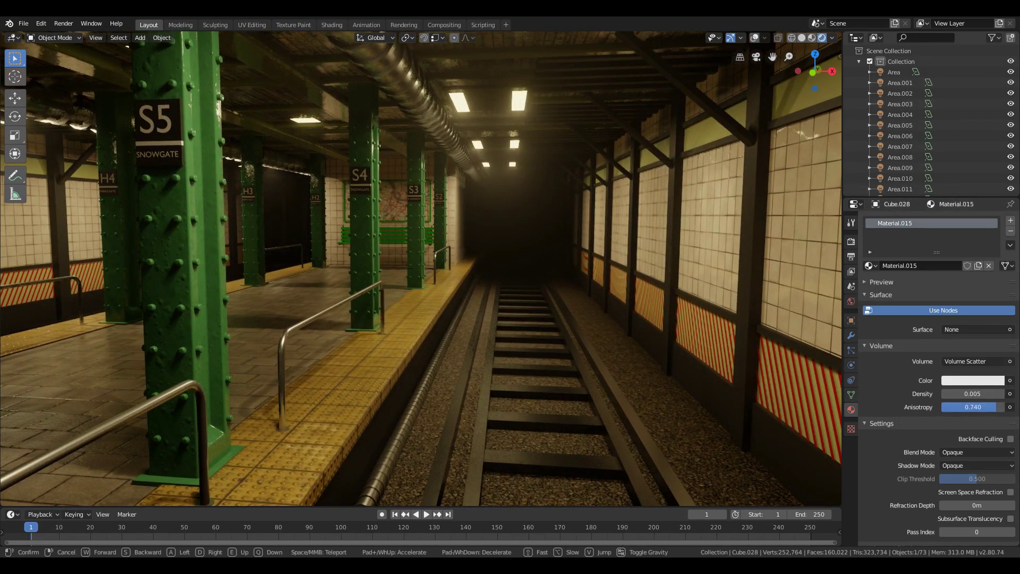
{"action": "key", "text": "w"}
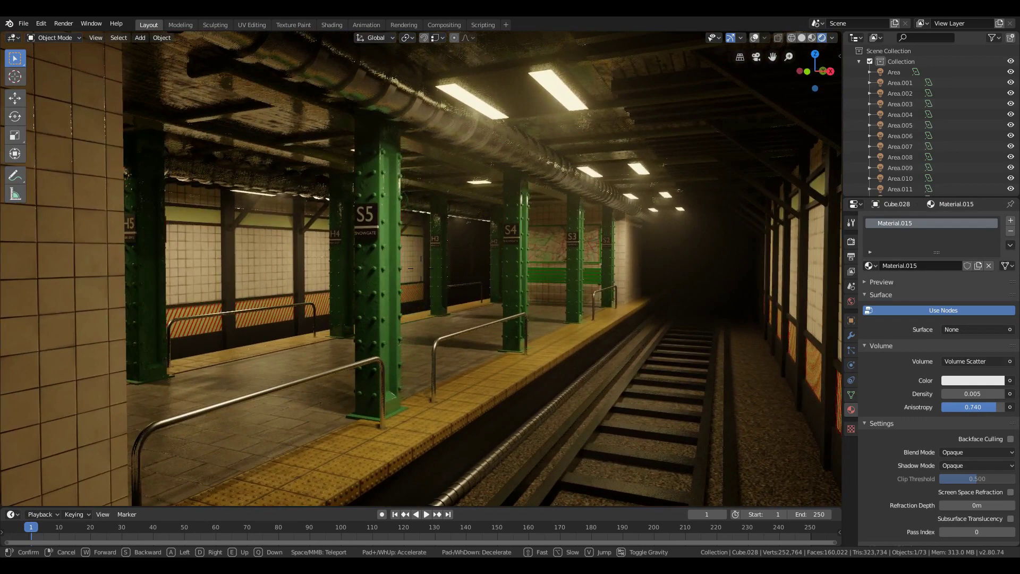
{"action": "left_click", "coordinate": [581, 355]}
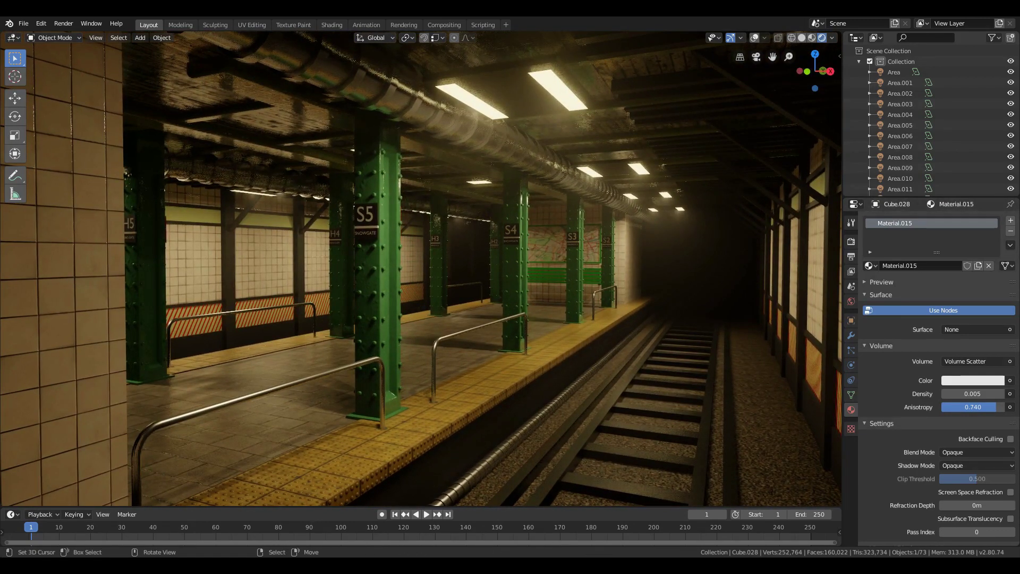
{"action": "key", "text": "z"}
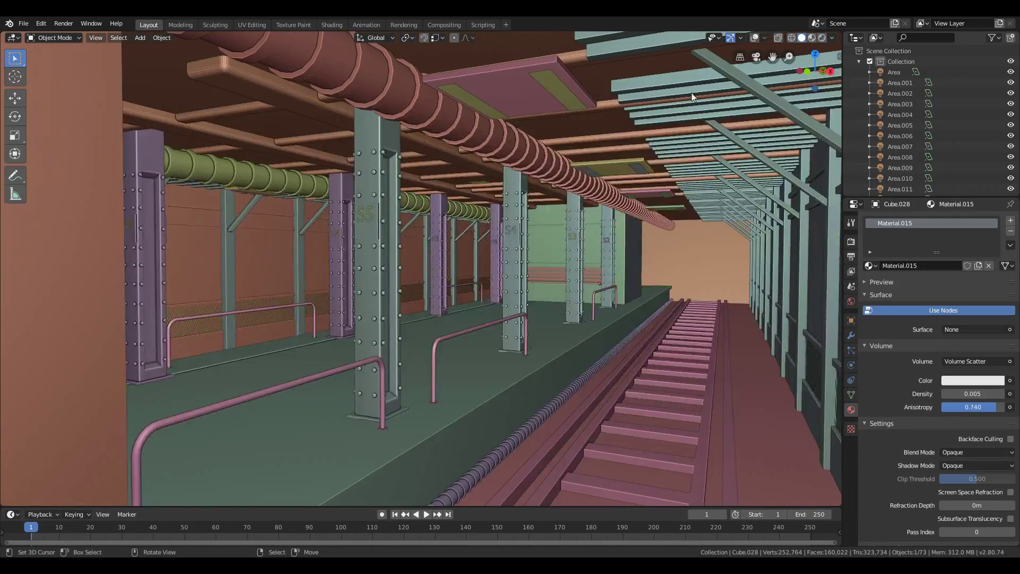
{"action": "left_click", "coordinate": [754, 37]}
{"action": "left_click", "coordinate": [523, 98]}
{"action": "key", "text": "shift+s"}
{"action": "left_click", "coordinate": [526, 184]}
Add a cube at the 3D cursor and move it down along Z to just below the ceiling light
{"action": "key", "text": "shift+a"}
{"action": "left_click", "coordinate": [579, 156]}
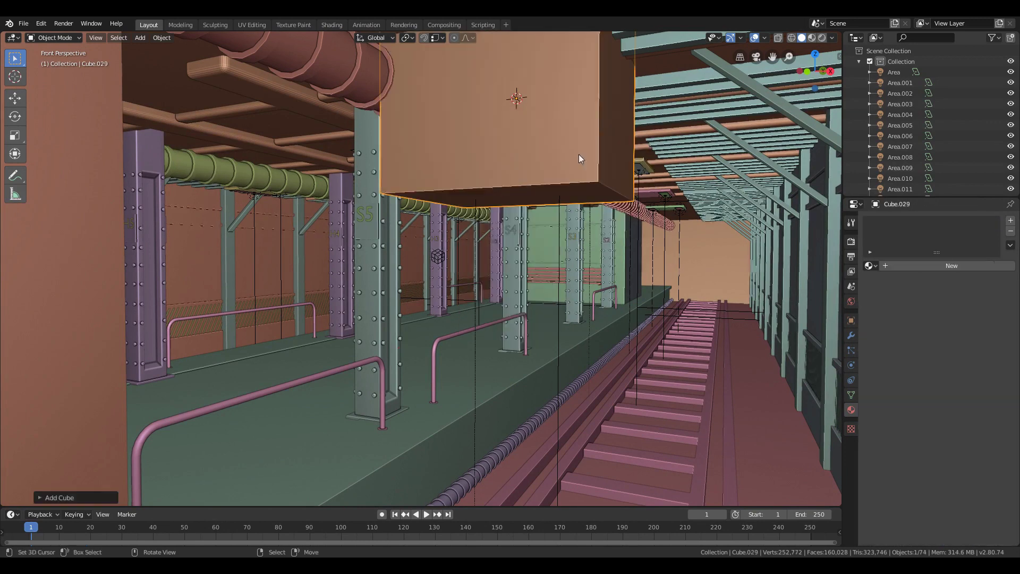
{"action": "key", "text": "g"}
{"action": "key", "text": "z"}
{"action": "left_click", "coordinate": [590, 268]}
Add an emitter particle system to the new cube with 316 particles and a start frame of 0
{"action": "left_click", "coordinate": [852, 395]}
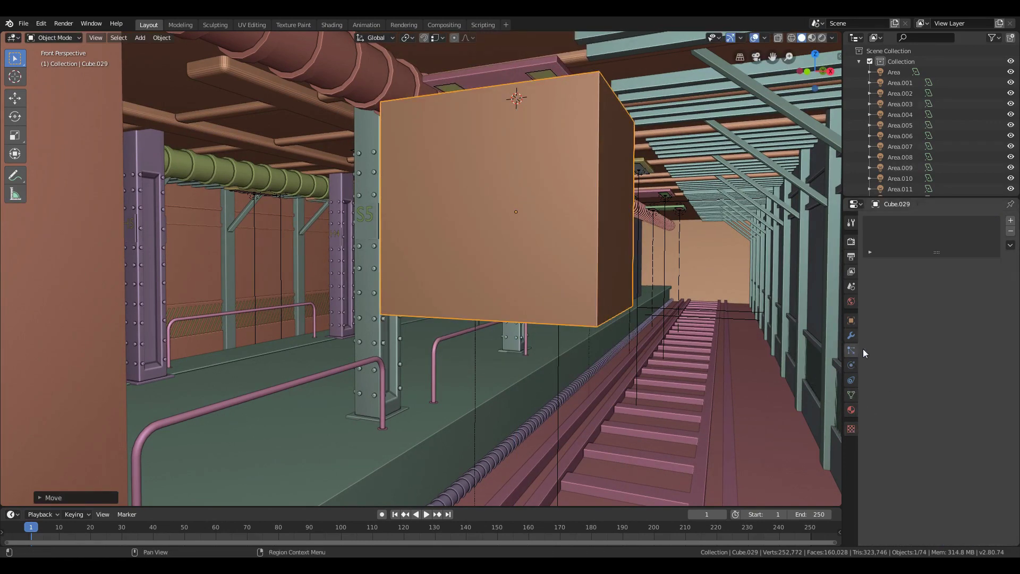
{"action": "left_click", "coordinate": [1010, 221]}
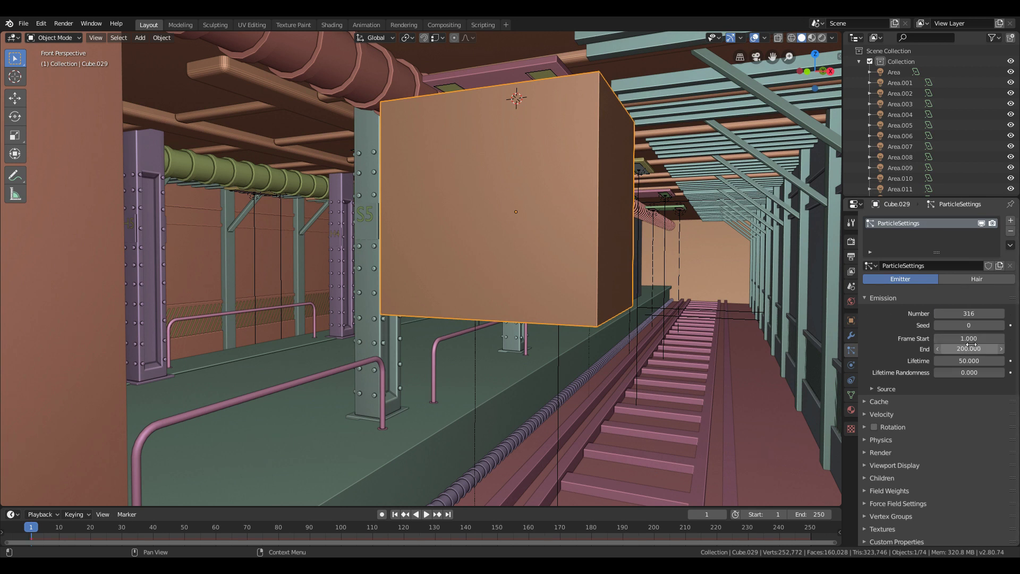
{"action": "scroll", "coordinate": [903, 464], "scroll_direction": "down", "scroll_amount": 1}
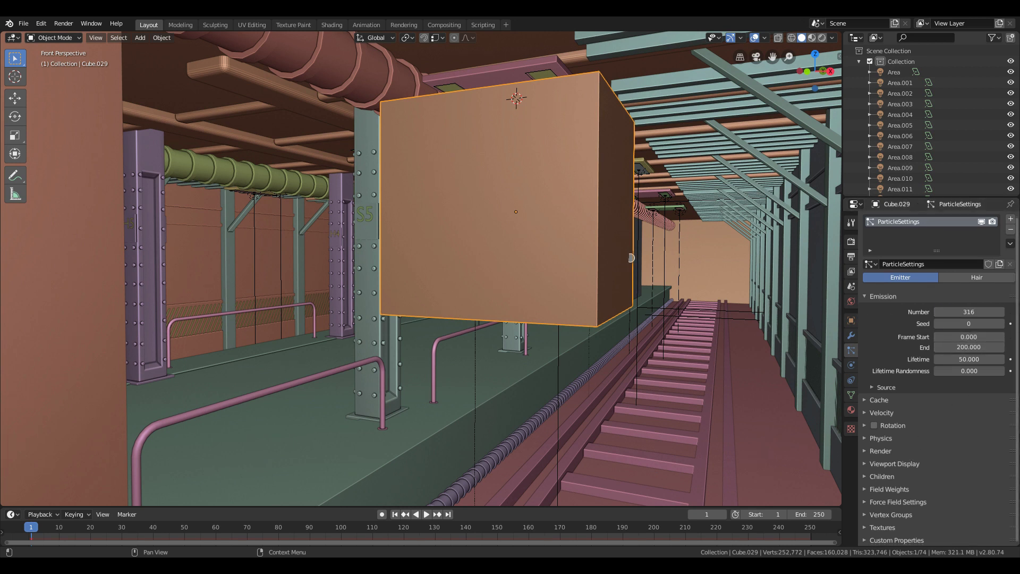
Set the particle system's physics type to Boids
{"action": "left_click", "coordinate": [891, 464]}
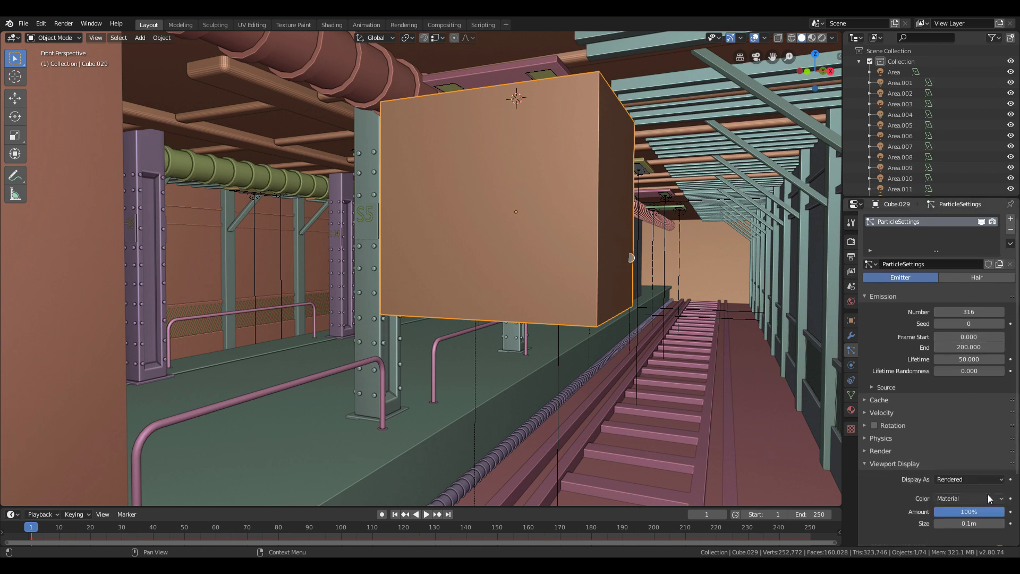
{"action": "left_click", "coordinate": [898, 439]}
{"action": "left_click", "coordinate": [968, 456]}
{"action": "left_click", "coordinate": [933, 484]}
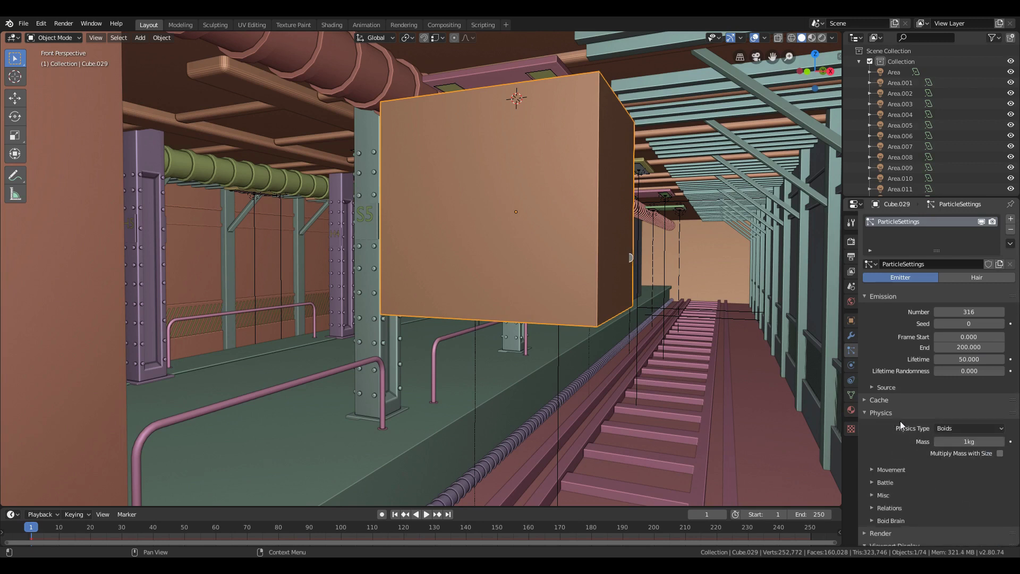
Set the boids' Max Air Speed to 5 and Max Air Acceleration to 0.1
{"action": "scroll", "coordinate": [970, 413], "scroll_direction": "down", "scroll_amount": 5}
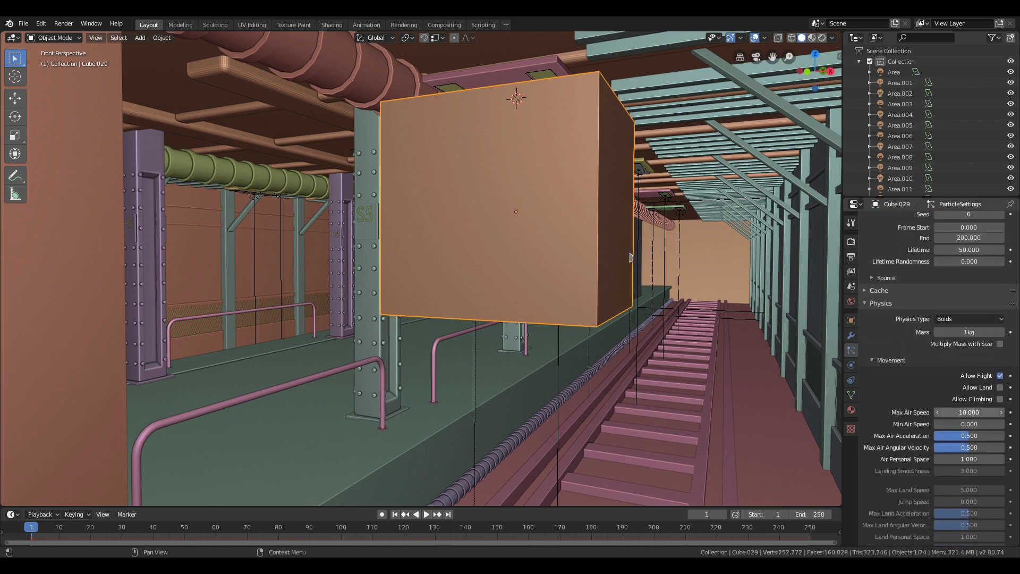
{"action": "scroll", "coordinate": [982, 437], "scroll_direction": "down", "scroll_amount": 9}
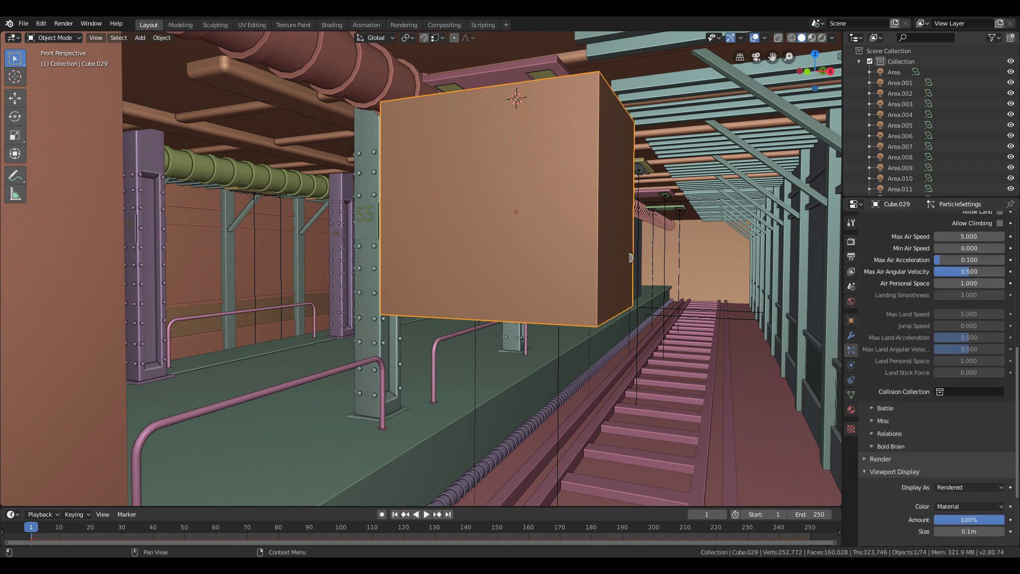
Add a plane, move it clear of the emitter cube and scale it down to a small flake
{"action": "key", "text": "shift+a"}
{"action": "mouse_move", "coordinate": [452, 190]}
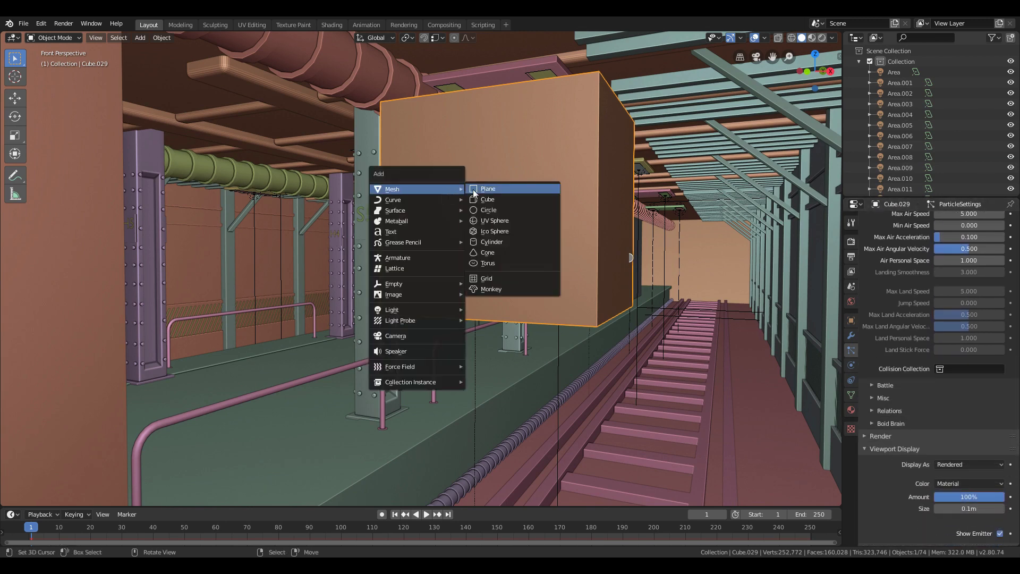
{"action": "left_click", "coordinate": [485, 190]}
{"action": "key", "text": "g"}
{"action": "left_click", "coordinate": [404, 210]}
{"action": "key", "text": "shift+grave"}
{"action": "key", "text": "w"}
{"action": "key", "text": "a"}
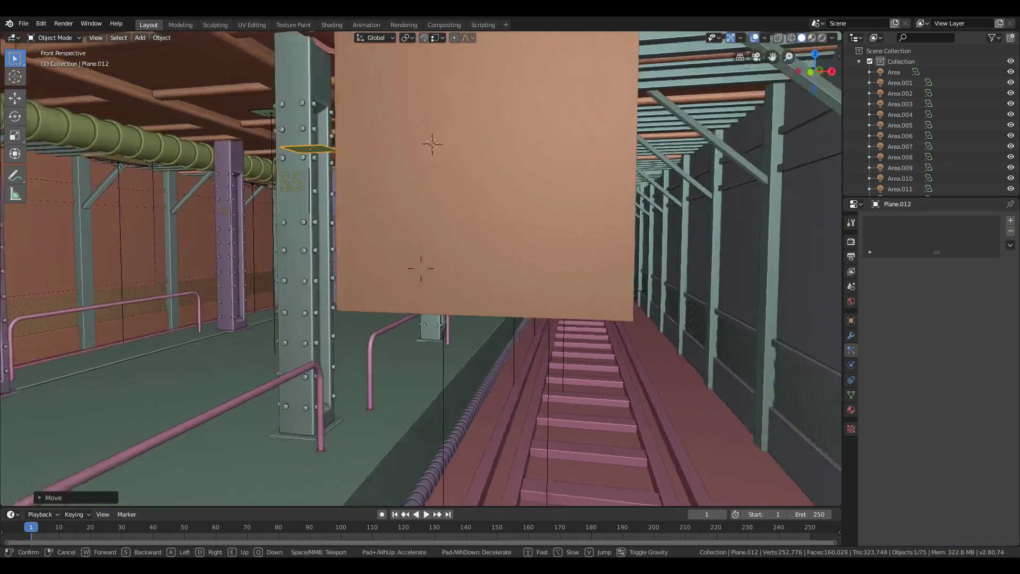
{"action": "left_click", "coordinate": [421, 268]}
{"action": "key", "text": "s"}
{"action": "left_click", "coordinate": [387, 222]}
Render the emitter cube's particles as objects, with the small plane Plane.012 as the instance object
{"action": "key", "text": "shift+grave"}
{"action": "key", "text": "w"}
{"action": "left_click", "coordinate": [421, 268]}
{"action": "left_click", "coordinate": [421, 268]}
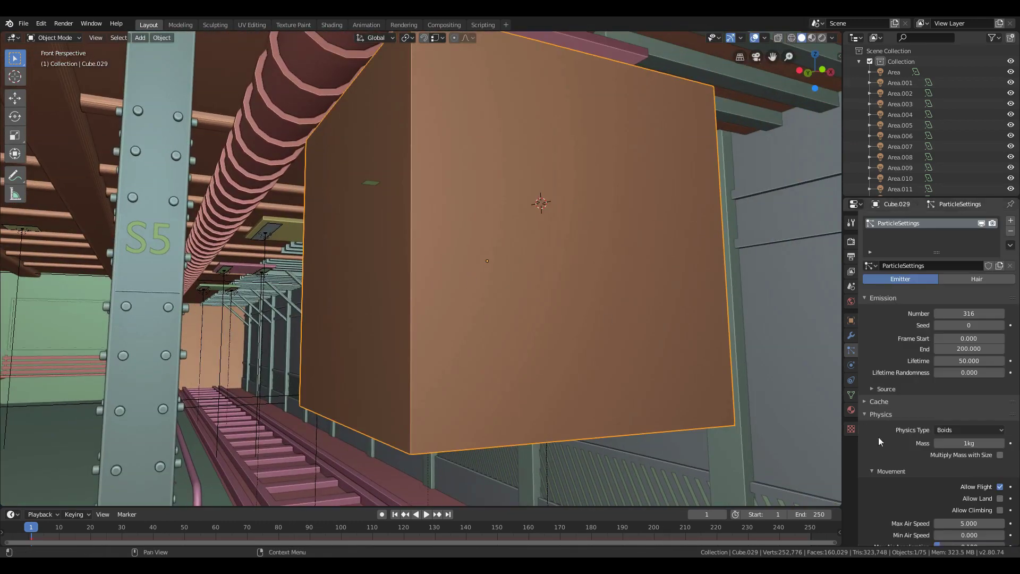
{"action": "scroll", "coordinate": [957, 372], "scroll_direction": "down", "scroll_amount": 5}
{"action": "scroll", "coordinate": [989, 500], "scroll_direction": "down", "scroll_amount": 4}
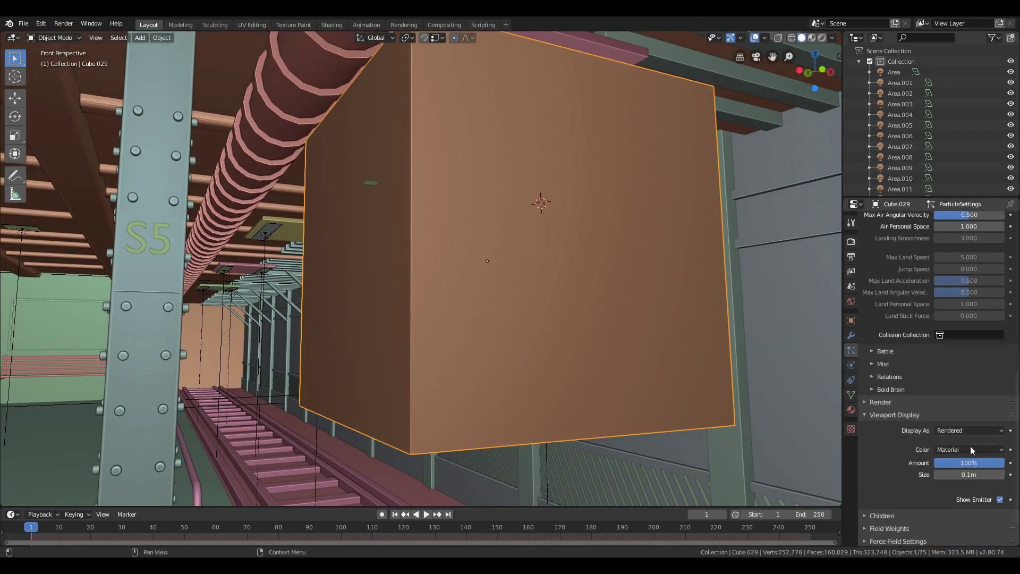
{"action": "left_click", "coordinate": [955, 401]}
{"action": "left_click", "coordinate": [964, 418]}
{"action": "left_click", "coordinate": [940, 477]}
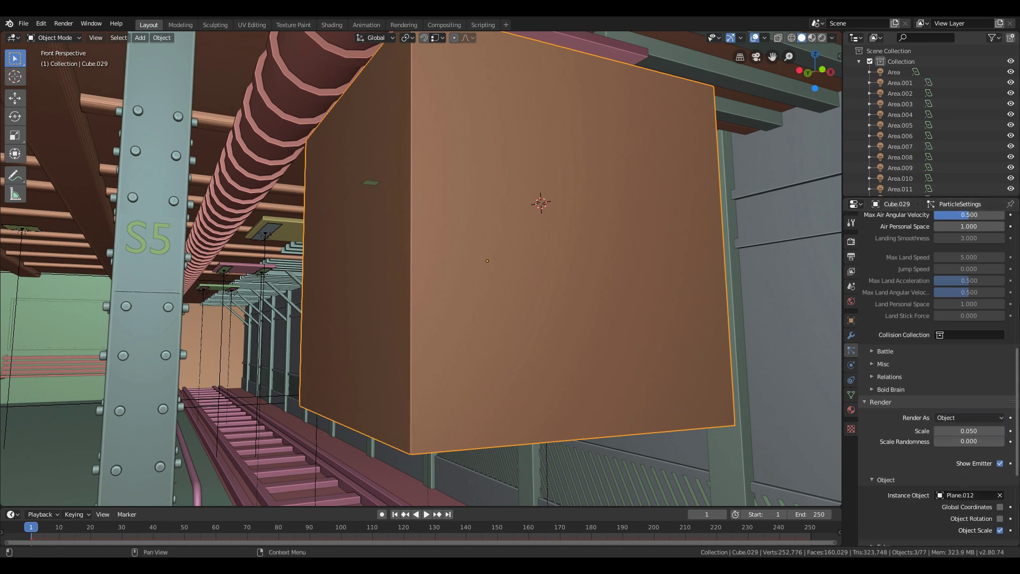
Hide the emitter cube in the particle system's viewport display
{"action": "scroll", "coordinate": [936, 372], "scroll_direction": "up", "scroll_amount": 3}
{"action": "scroll", "coordinate": [935, 372], "scroll_direction": "down", "scroll_amount": 5}
{"action": "scroll", "coordinate": [935, 372], "scroll_direction": "up", "scroll_amount": 5}
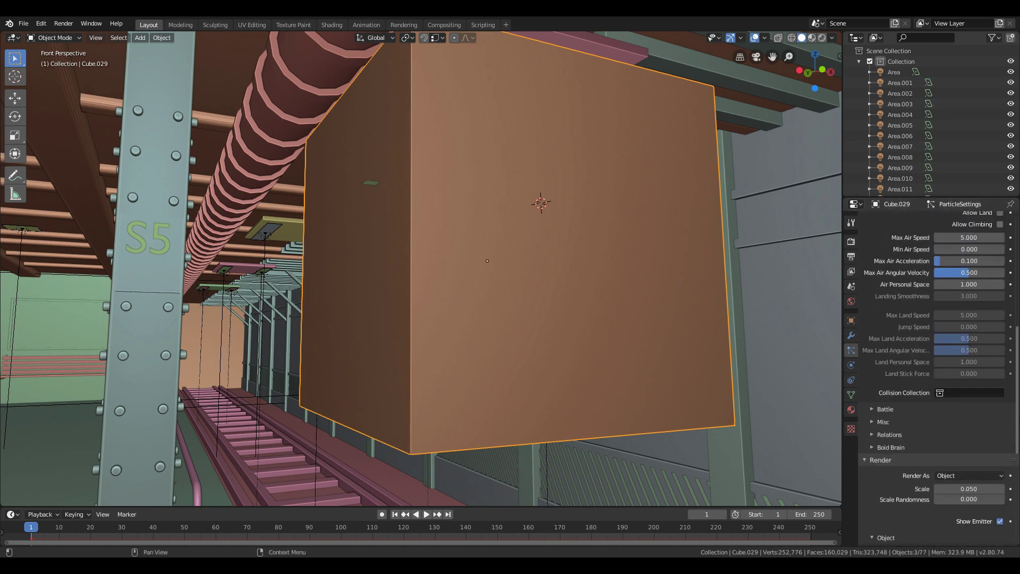
{"action": "scroll", "coordinate": [936, 373], "scroll_direction": "down", "scroll_amount": 3}
{"action": "scroll", "coordinate": [1003, 454], "scroll_direction": "down", "scroll_amount": 6}
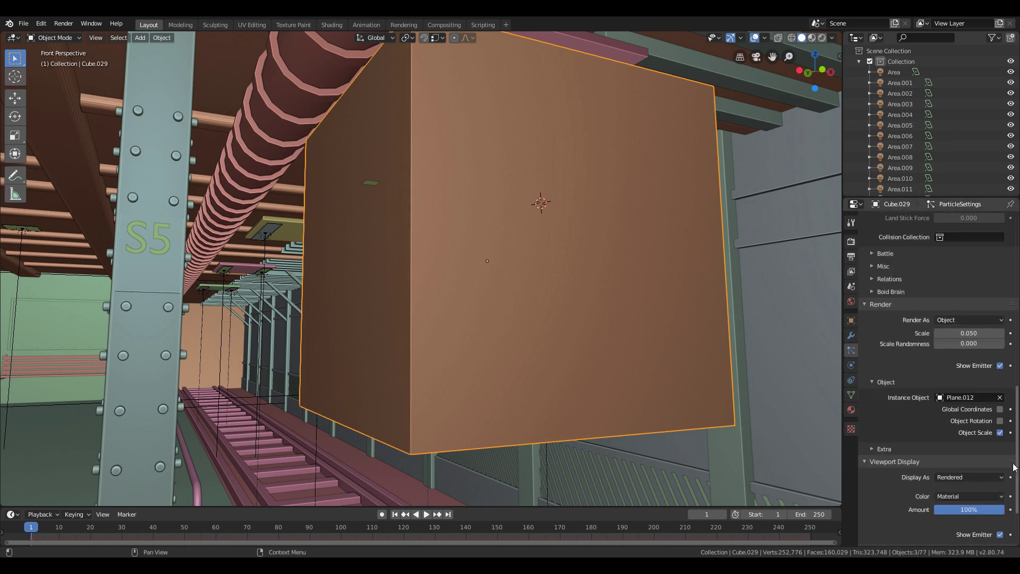
{"action": "left_click", "coordinate": [1000, 482]}
{"action": "scroll", "coordinate": [968, 419], "scroll_direction": "up", "scroll_amount": 5}
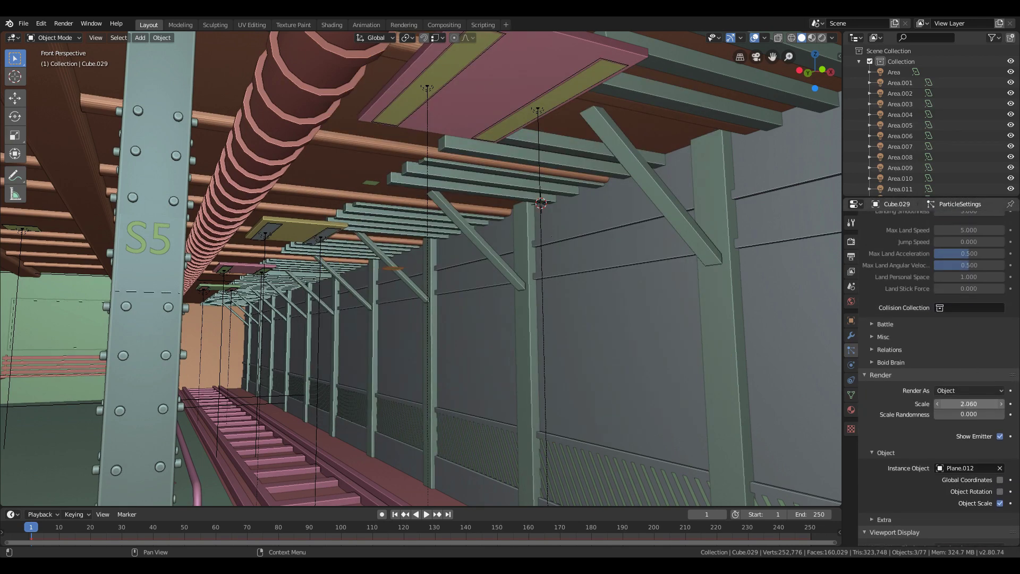
Set the particle render scale to 0.410 while the animation plays, and hide the viewport overlays
{"action": "key", "text": "space"}
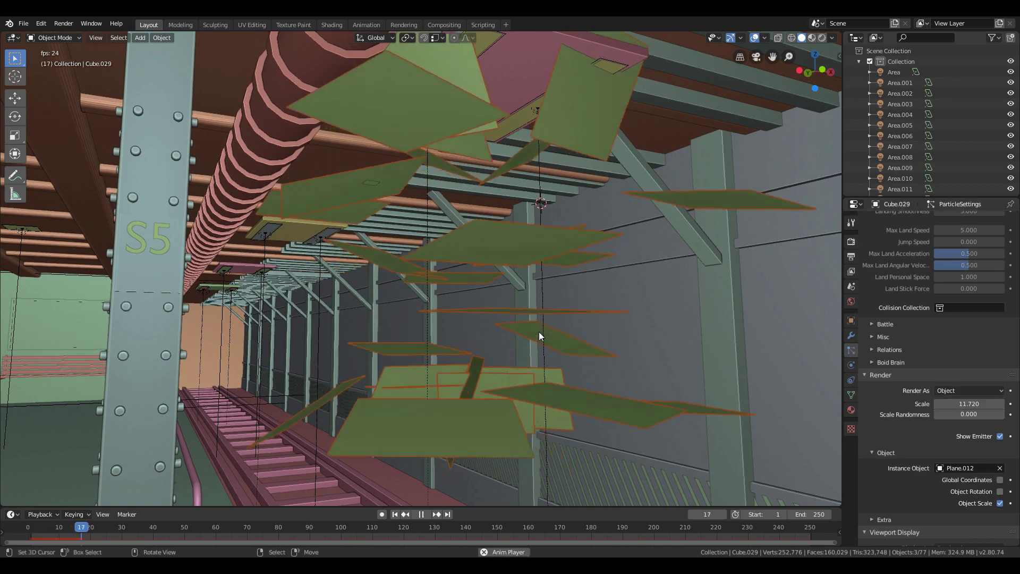
{"action": "left_click_drag", "start_coordinate": [989, 405], "coordinate": [936, 405]}
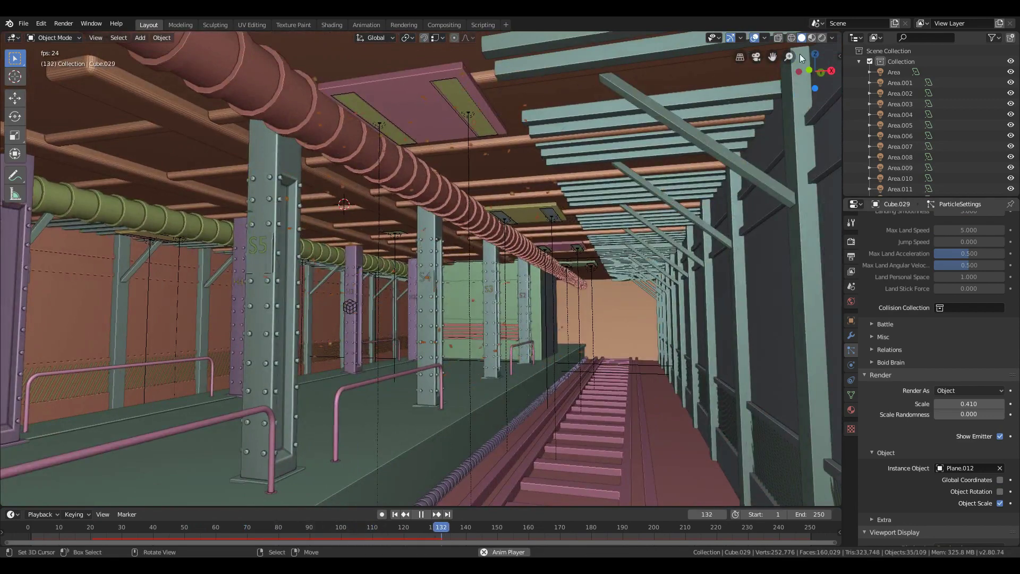
{"action": "left_click", "coordinate": [755, 38]}
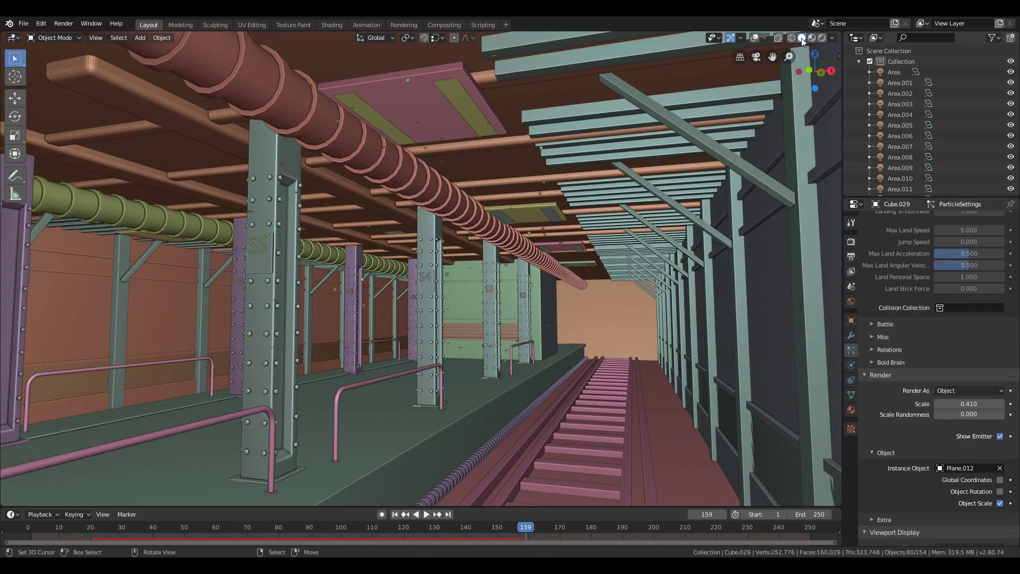
Select the small instance plane near the ceiling light and show the viewport overlays again
{"action": "scroll", "coordinate": [1009, 502], "scroll_direction": "down", "scroll_amount": 3}
{"action": "key", "text": "shift+grave"}
{"action": "key", "text": "w"}
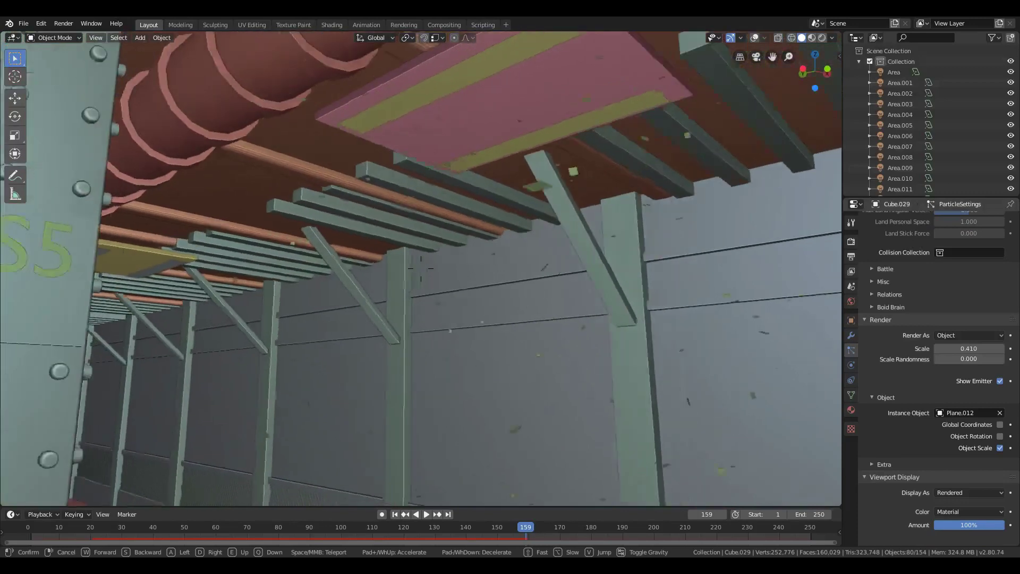
{"action": "left_click", "coordinate": [421, 268]}
{"action": "key", "text": "g"}
{"action": "right_click", "coordinate": [415, 261]}
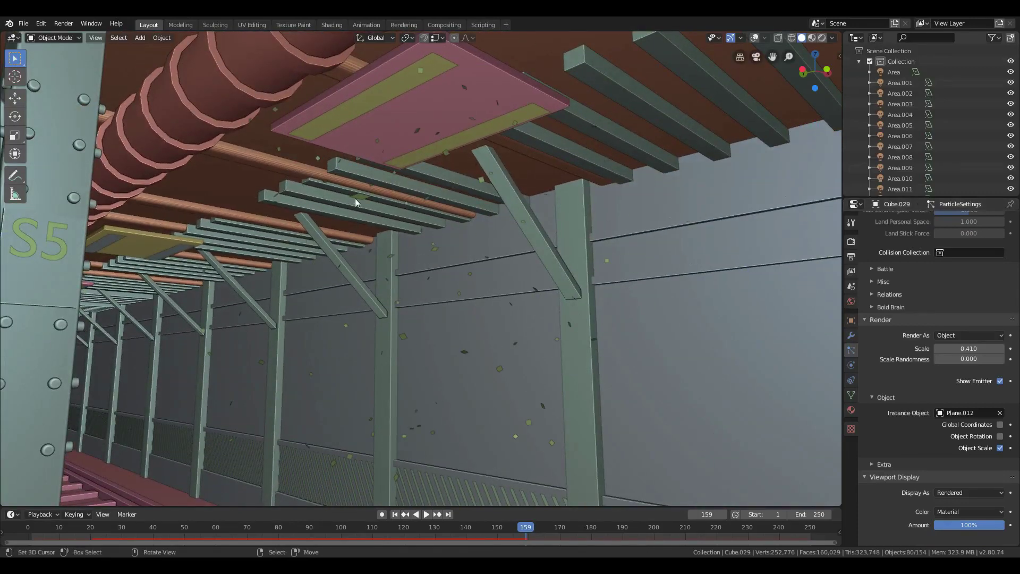
{"action": "right_click", "coordinate": [358, 197]}
{"action": "key", "text": "g"}
{"action": "right_click", "coordinate": [380, 213]}
{"action": "left_click", "coordinate": [757, 39]}
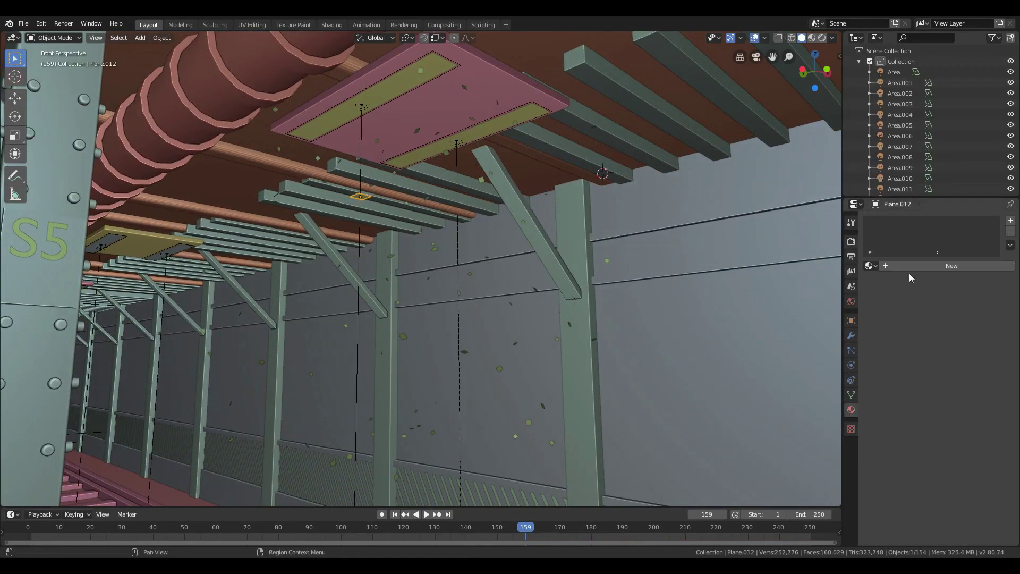
Give the small plane a new material with an Emission surface
{"action": "left_click", "coordinate": [916, 267]}
{"action": "left_click", "coordinate": [967, 331]}
{"action": "left_click", "coordinate": [967, 332]}
{"action": "left_click", "coordinate": [974, 350]}
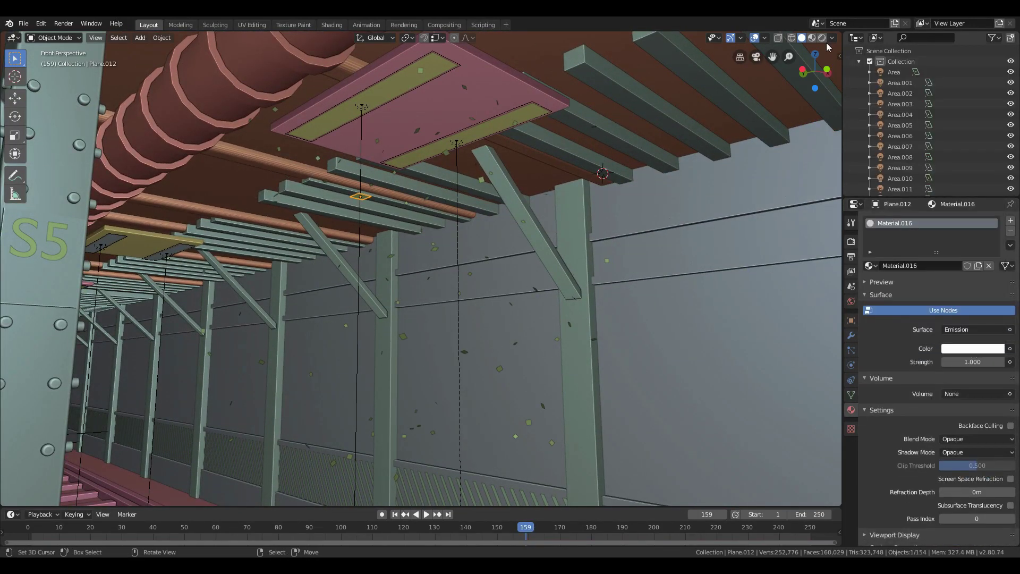
Switch to rendered shading and make the plane's emission pale yellow with a strength of 1.000
{"action": "left_click", "coordinate": [822, 38]}
{"action": "left_click_drag", "start_coordinate": [980, 359], "coordinate": [948, 362]}
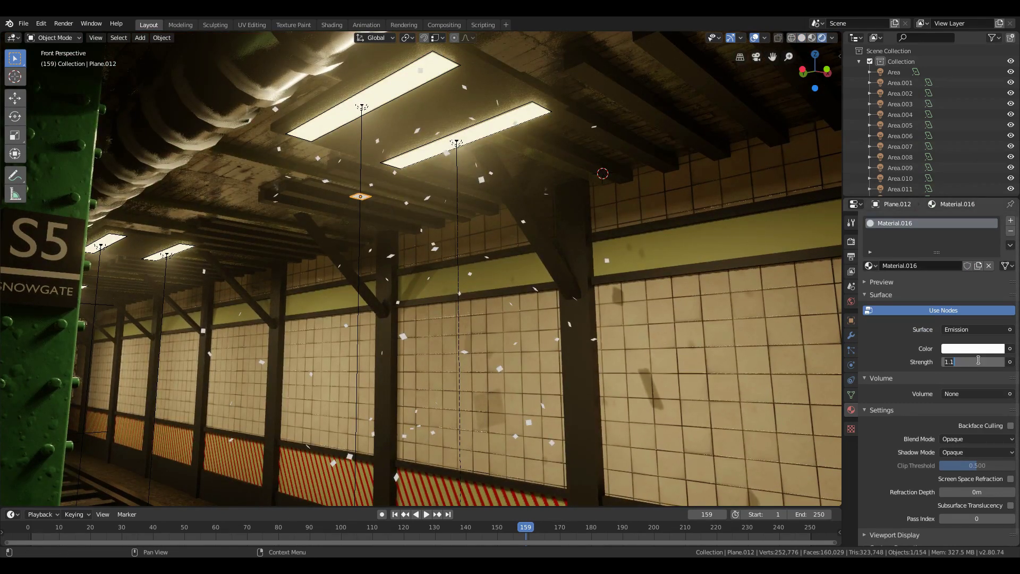
{"action": "left_click", "coordinate": [980, 349]}
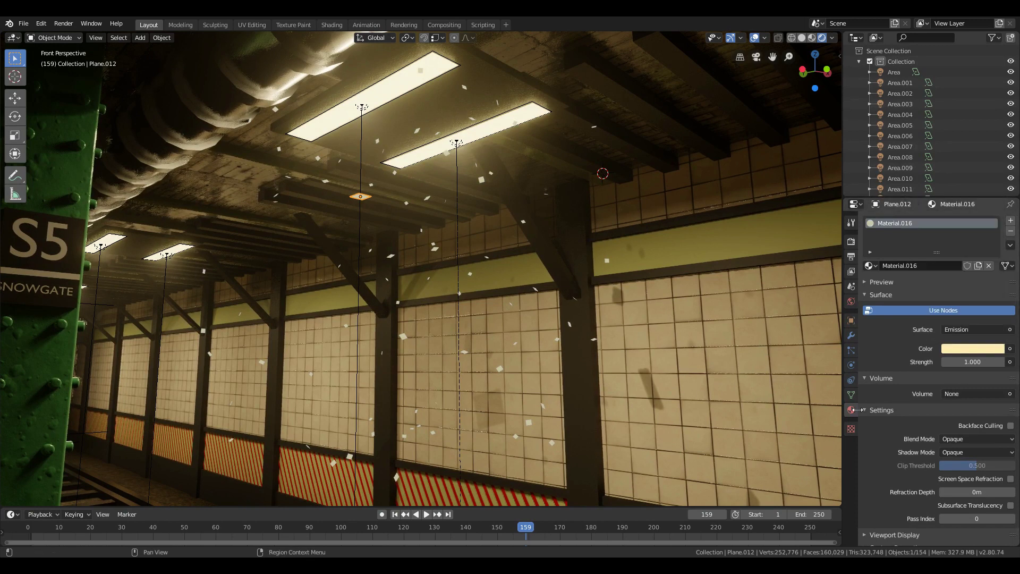
Select the particle emitter cube and reduce its particle render scale to 0.160
{"action": "right_click", "coordinate": [429, 201]}
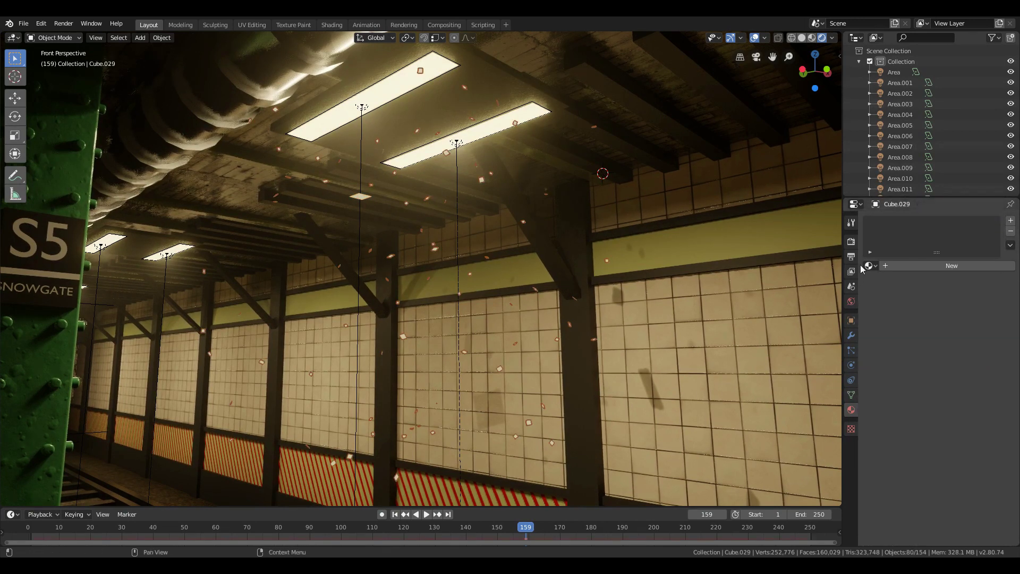
{"action": "left_click", "coordinate": [851, 350]}
{"action": "scroll", "coordinate": [935, 372], "scroll_direction": "down", "scroll_amount": 15}
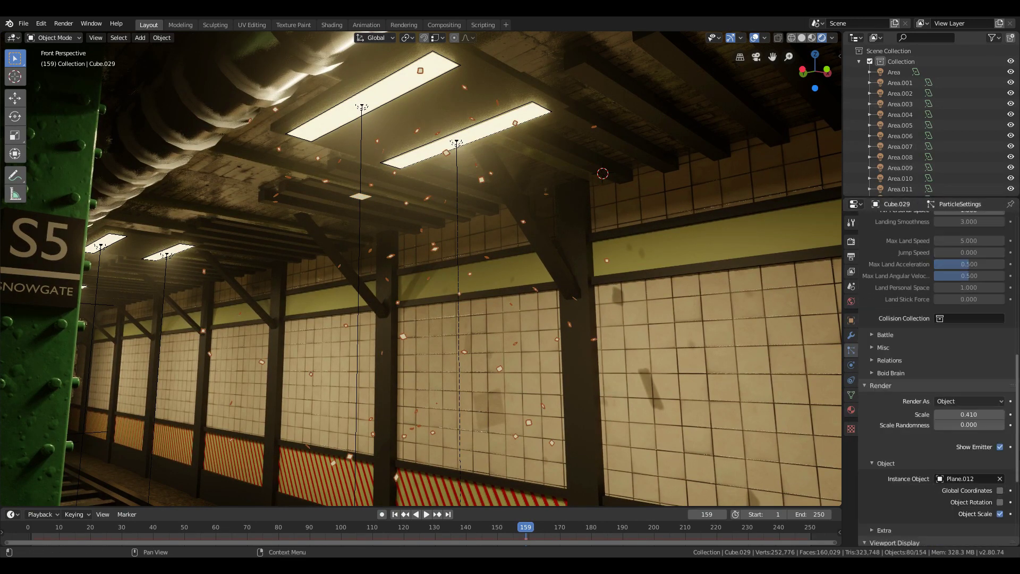
{"action": "scroll", "coordinate": [969, 382], "scroll_direction": "down", "scroll_amount": 3}
{"action": "left_click_drag", "start_coordinate": [969, 362], "coordinate": [952, 363]}
{"action": "left_click", "coordinate": [1001, 364]}
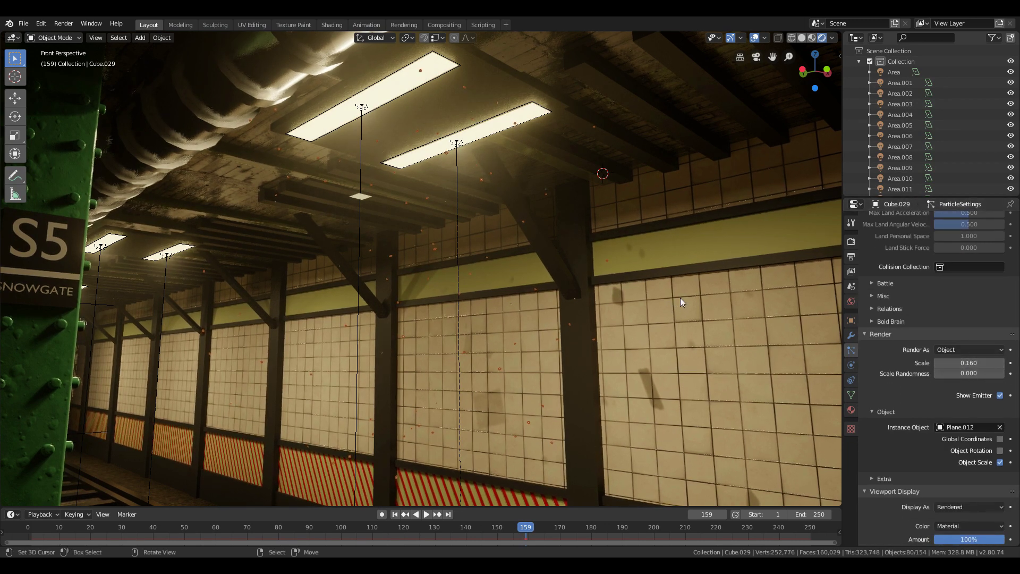
Hide the overlays, play the animation over the whole platform view and set the particle render scale to 0.562
{"action": "left_click", "coordinate": [755, 37]}
{"action": "key", "text": "shift+grave"}
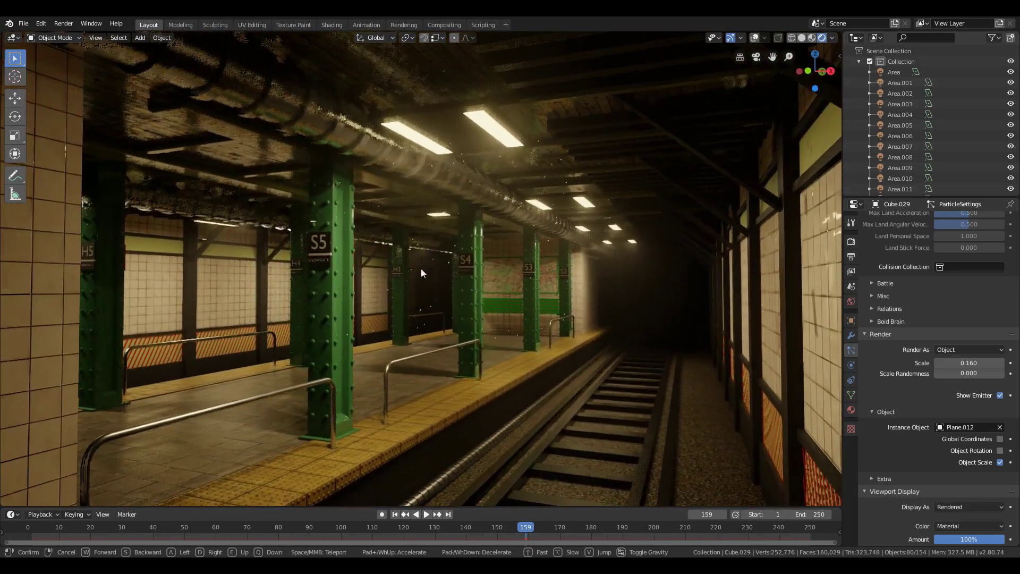
{"action": "left_click", "coordinate": [421, 269]}
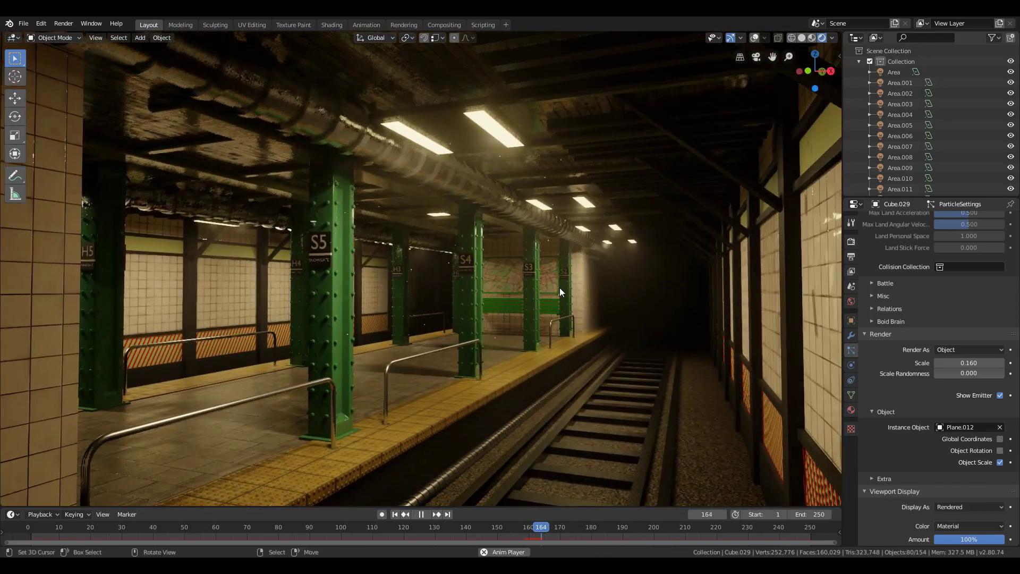
{"action": "left_click_drag", "start_coordinate": [969, 363], "coordinate": [994, 363]}
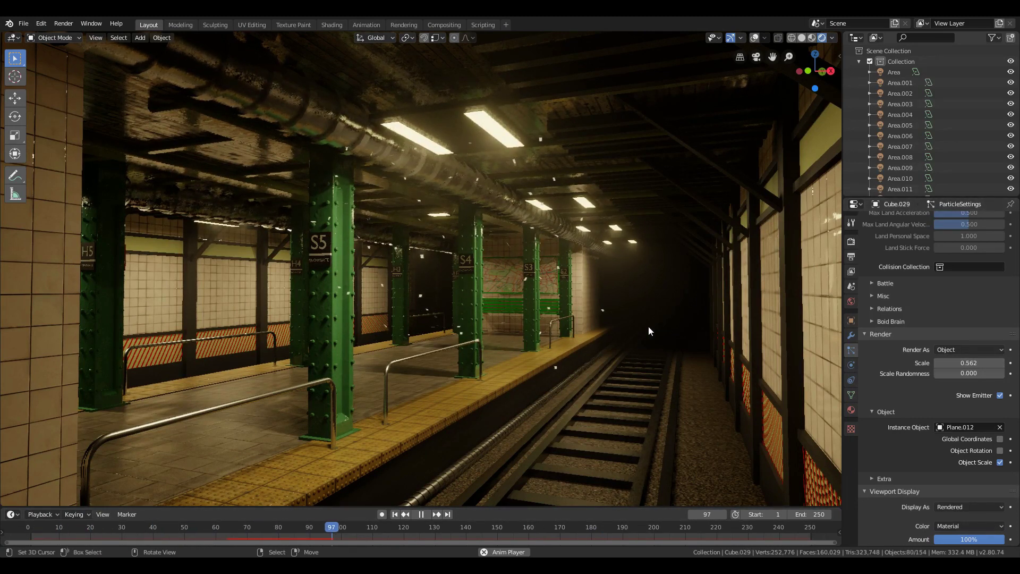
{"action": "key", "text": "space"}
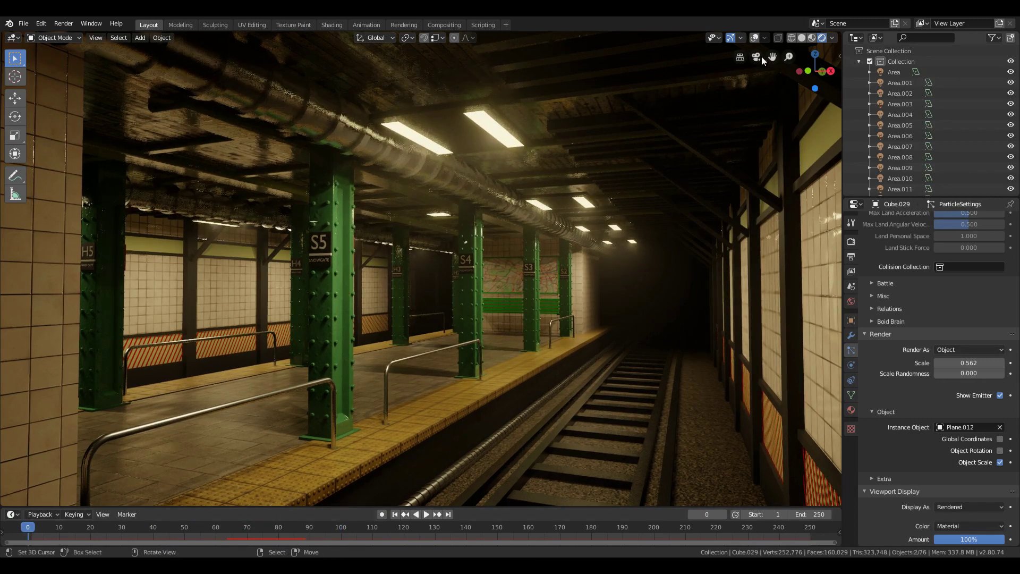
Show the overlays again and view the station in wireframe from the top, with the particles advanced to frame 16
{"action": "left_click", "coordinate": [802, 37]}
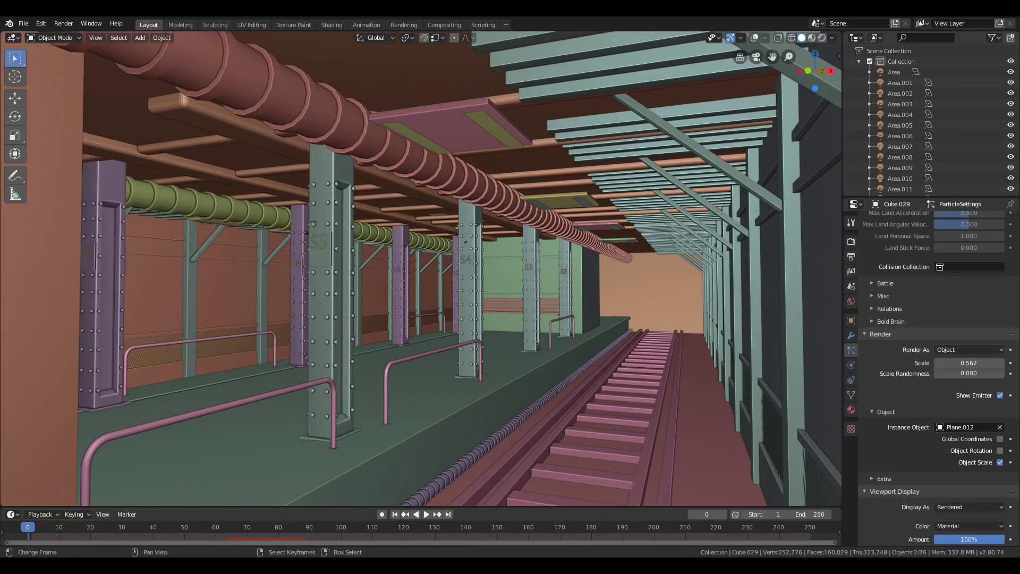
{"action": "key", "text": "z"}
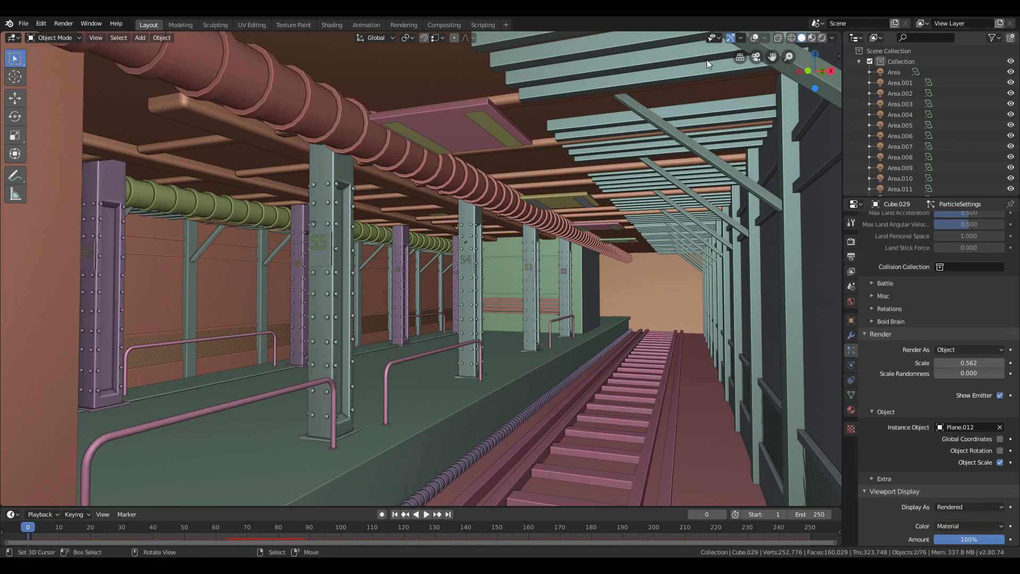
{"action": "key", "text": "shift+alt+z"}
{"action": "middle_click_drag", "start_coordinate": [465, 174], "coordinate": [475, 50]}
{"action": "key", "text": "space"}
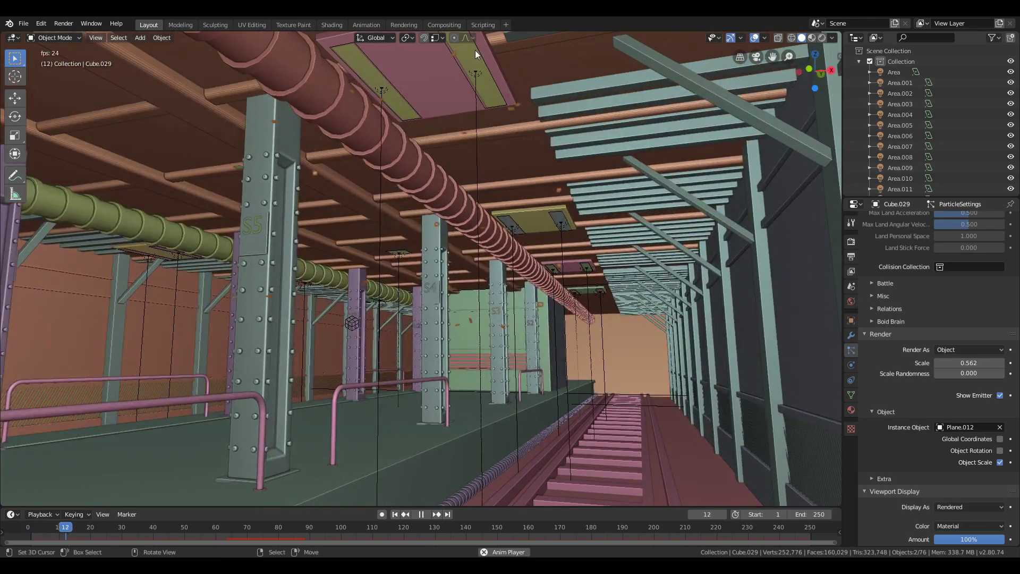
{"action": "key", "text": "z"}
{"action": "left_click", "coordinate": [404, 137]}
{"action": "key", "text": "KP_7"}
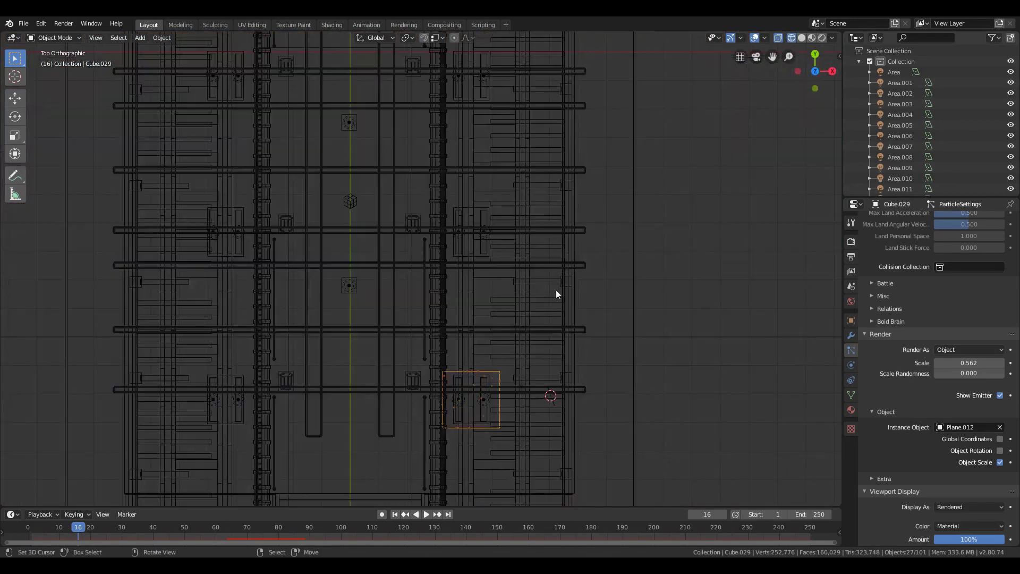
Duplicate the emitter cube three times along Y, placing a copy on each successive ceiling light over the same track
{"action": "key", "text": "shift+d"}
{"action": "key", "text": "x"}
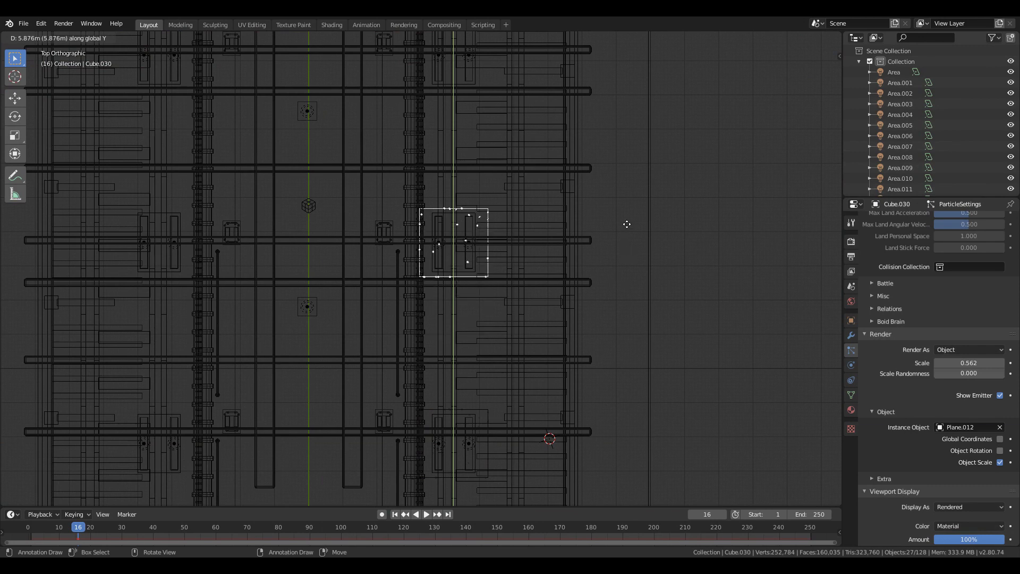
{"action": "left_click", "coordinate": [627, 224]}
{"action": "middle_click_drag", "start_coordinate": [500, 218], "coordinate": [505, 363], "text": "shift"}
{"action": "key", "text": "shift+d"}
{"action": "left_click", "coordinate": [556, 173]}
{"action": "middle_click_drag", "start_coordinate": [556, 173], "coordinate": [510, 316], "text": "shift"}
{"action": "key", "text": "shift+d"}
{"action": "left_click", "coordinate": [529, 141]}
{"action": "key", "text": "shift+s"}
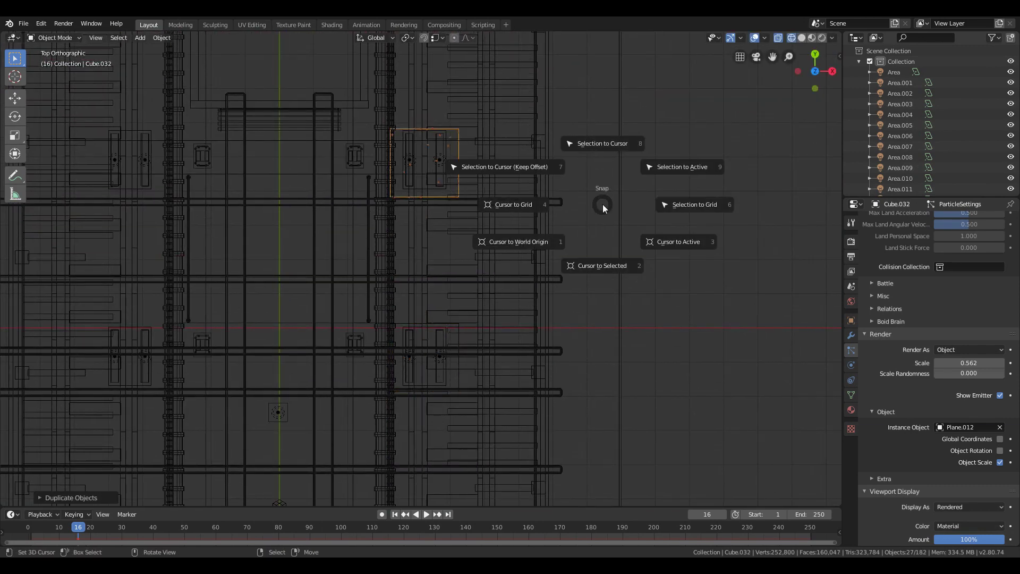
{"action": "key", "text": "Escape"}
Duplicate the last emitter cube along X onto the matching ceiling light over the opposite track
{"action": "key", "text": "shift+d"}
{"action": "key", "text": "x"}
{"action": "left_click", "coordinate": [303, 239]}
{"action": "middle_click_drag", "start_coordinate": [158, 266], "coordinate": [376, 218], "text": "shift"}
{"action": "key", "text": "shift+s"}
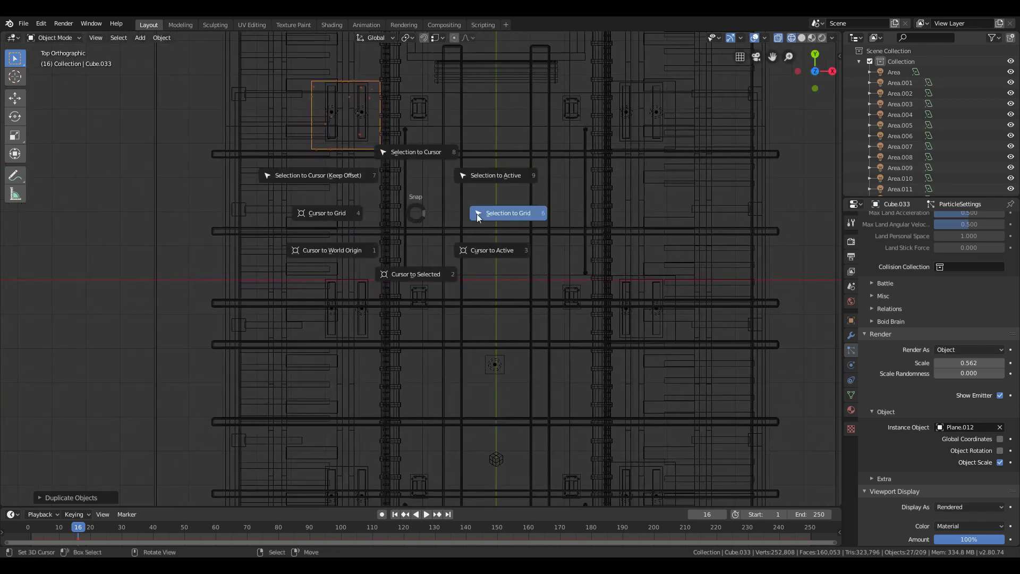
{"action": "key", "text": "Escape"}
Duplicate the emitter cube three times along Y, placing the copies on the successive ceiling lights over the opposite track
{"action": "key", "text": "shift+d"}
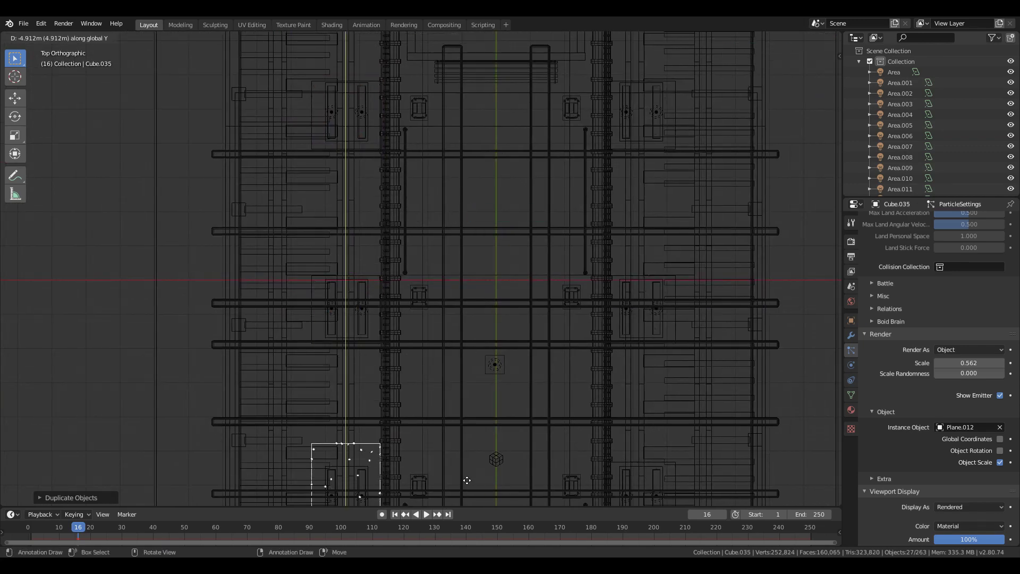
{"action": "left_click", "coordinate": [467, 478]}
{"action": "middle_click_drag", "start_coordinate": [467, 478], "coordinate": [498, 274], "text": "shift"}
{"action": "key", "text": "shift+d"}
{"action": "key", "text": "y"}
{"action": "left_click", "coordinate": [497, 301]}
{"action": "middle_click_drag", "start_coordinate": [497, 411], "coordinate": [492, 225], "text": "shift"}
{"action": "key", "text": "shift+d"}
{"action": "key", "text": "y"}
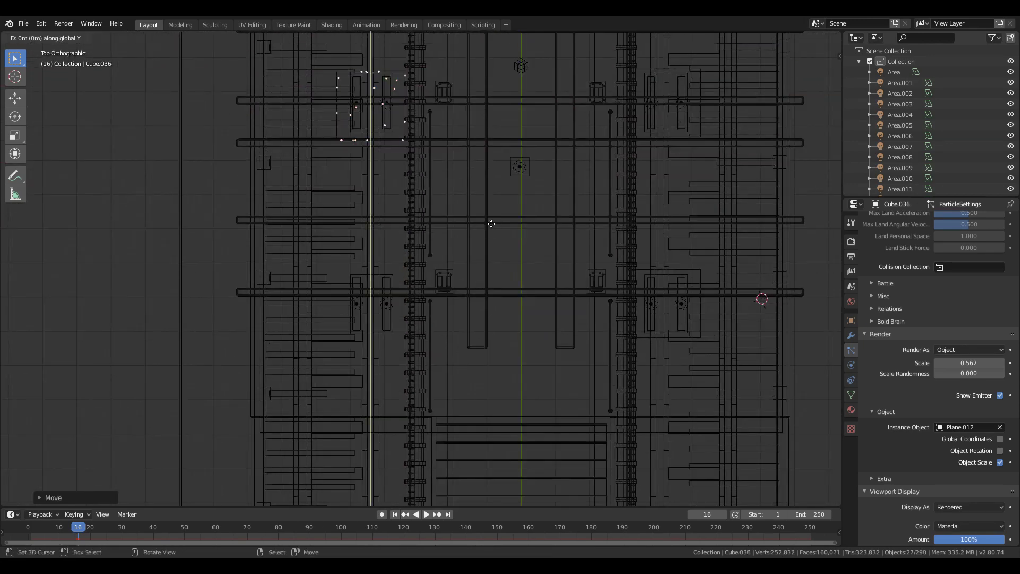
{"action": "left_click", "coordinate": [496, 420]}
View the station in rendered shading from beside the track, hide the overlays and play the dust particle animation
{"action": "key", "text": "shift+grave"}
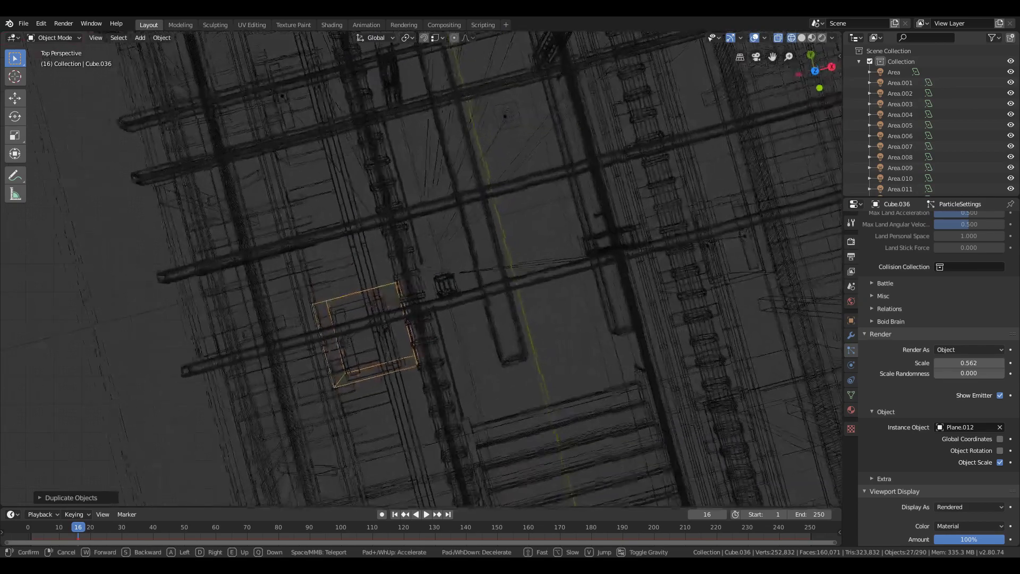
{"action": "key", "text": "w"}
{"action": "left_click", "coordinate": [421, 268]}
{"action": "left_click", "coordinate": [822, 38]}
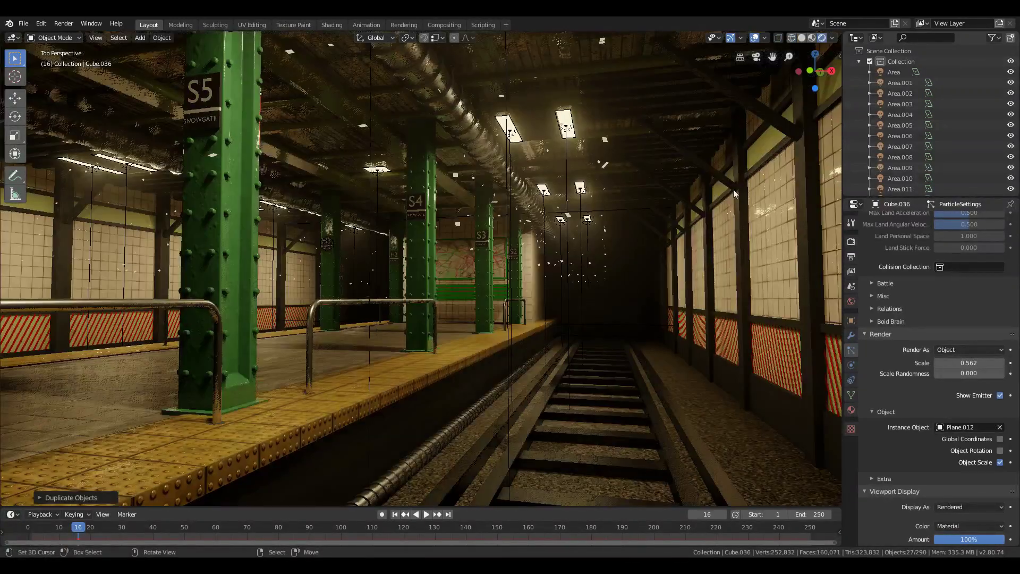
{"action": "key", "text": "shift+grave"}
{"action": "key", "text": "e"}
{"action": "key", "text": "q"}
{"action": "key", "text": "a"}
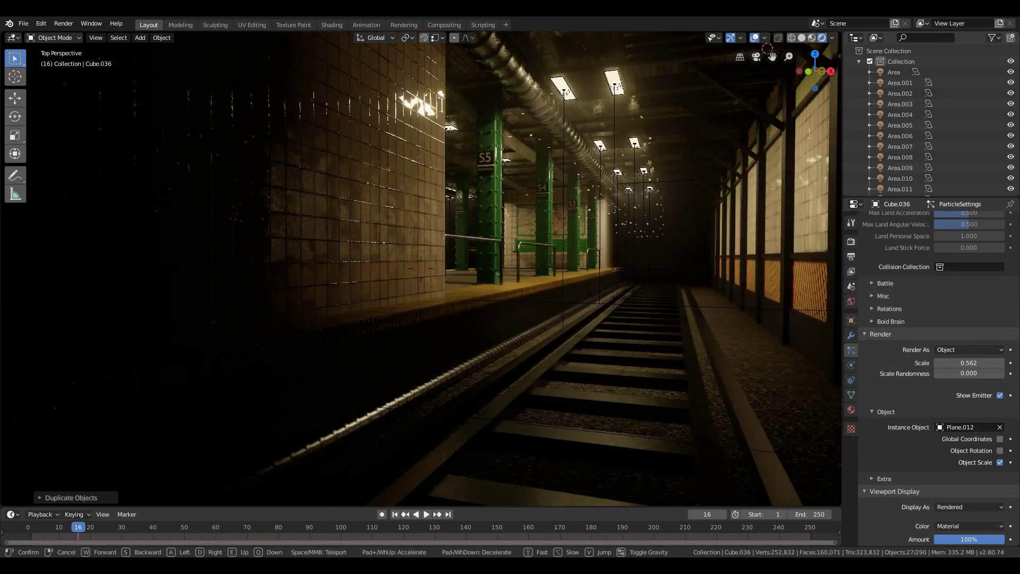
{"action": "key", "text": "w"}
{"action": "key", "text": "Return"}
{"action": "key", "text": "space"}
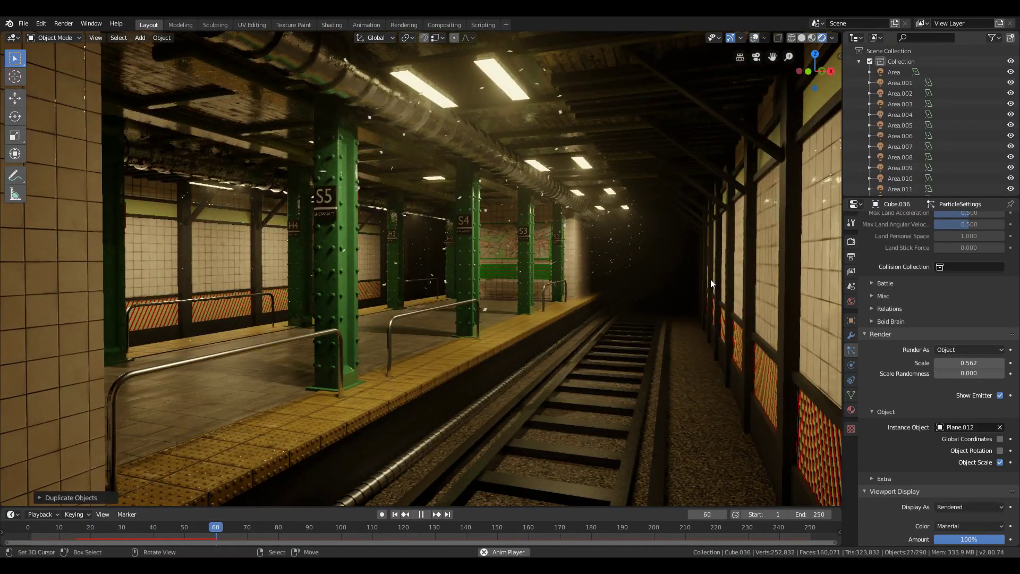
Set the particle render scale to 0.369 and play the animation again to check the dust size
{"action": "scroll", "coordinate": [997, 419], "scroll_direction": "up", "scroll_amount": 8}
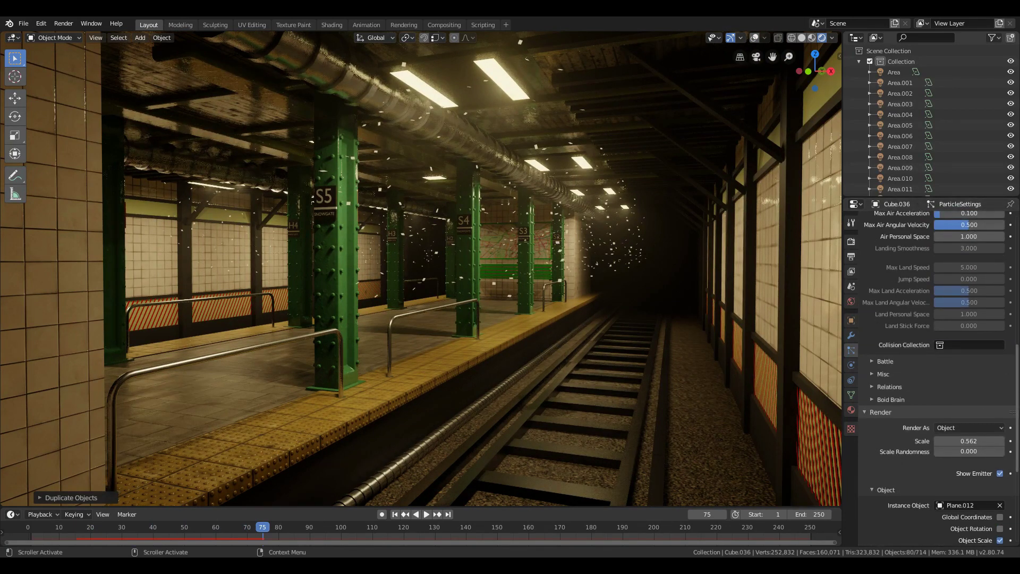
{"action": "scroll", "coordinate": [975, 466], "scroll_direction": "down", "scroll_amount": 4}
{"action": "mouse_move", "coordinate": [975, 466]}
{"action": "left_mouse_down"}
{"action": "mouse_move", "coordinate": [957, 466]}
{"action": "mouse_move", "coordinate": [978, 466]}
{"action": "left_mouse_up"}
{"action": "key", "text": "space"}
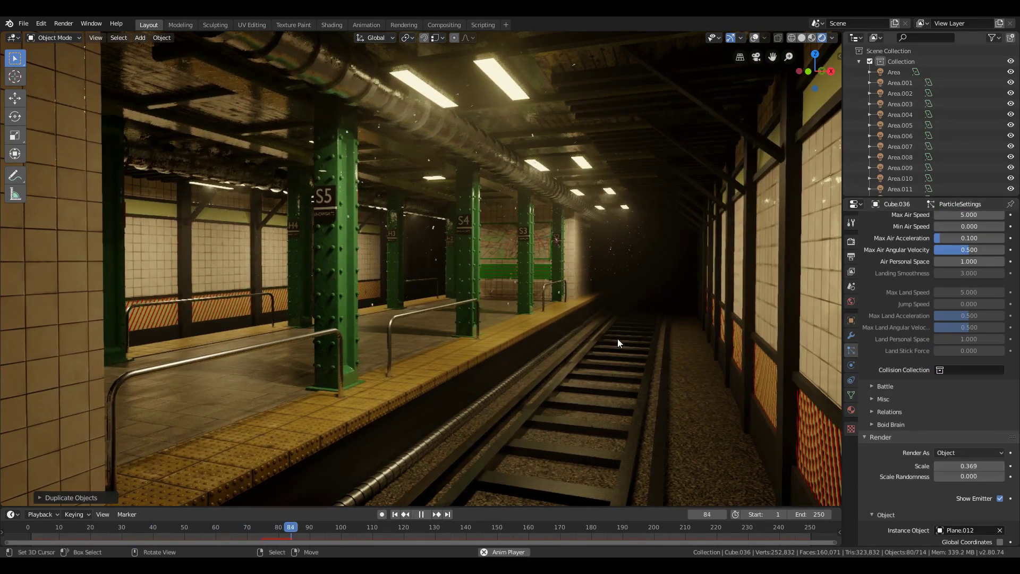
{"action": "key", "text": "space"}
View the platform straight on between its pillars in solid shading with the overlays shown
{"action": "key", "text": "shift+grave"}
{"action": "key", "text": "w"}
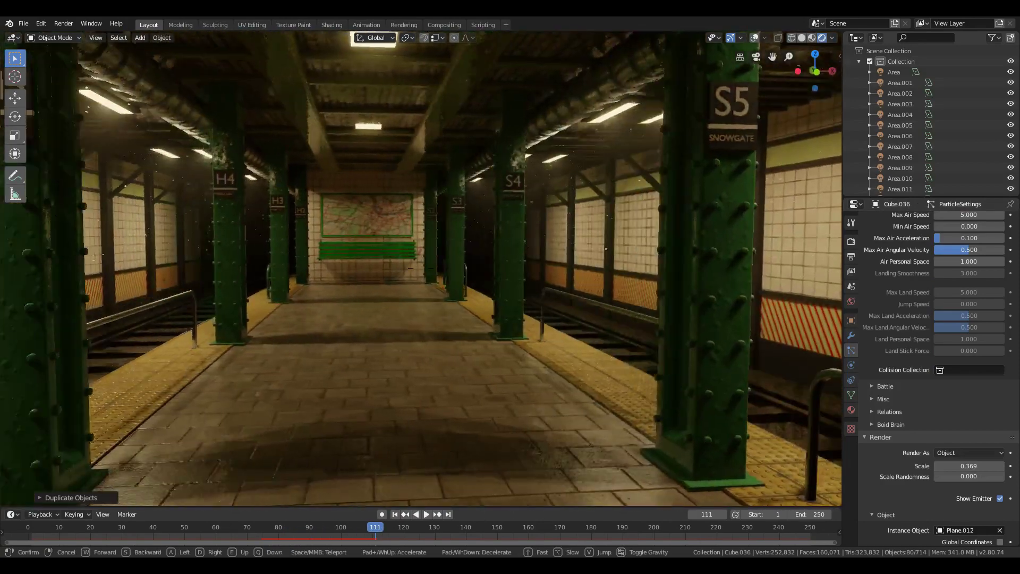
{"action": "left_click", "coordinate": [648, 169]}
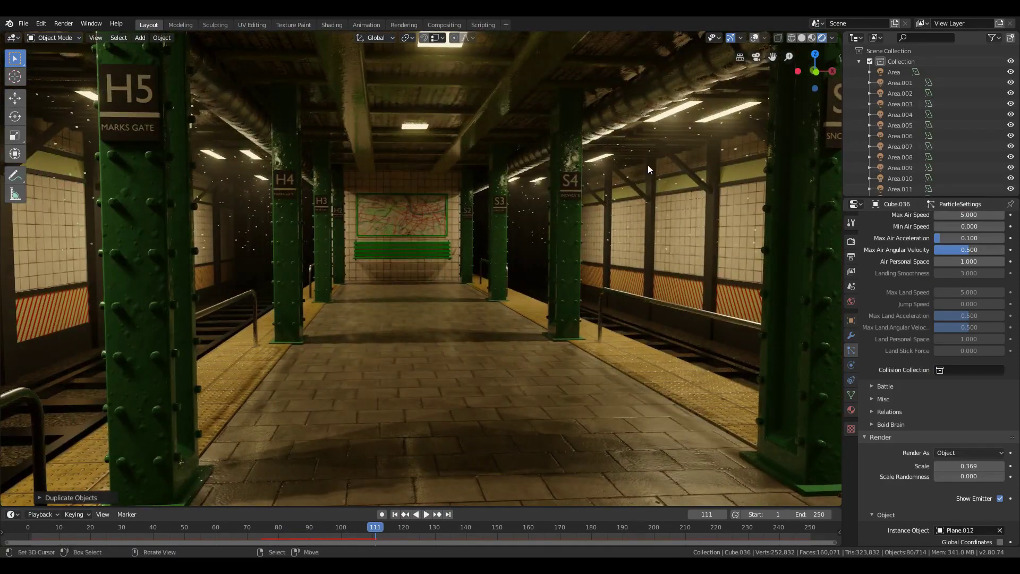
{"action": "left_click", "coordinate": [801, 39]}
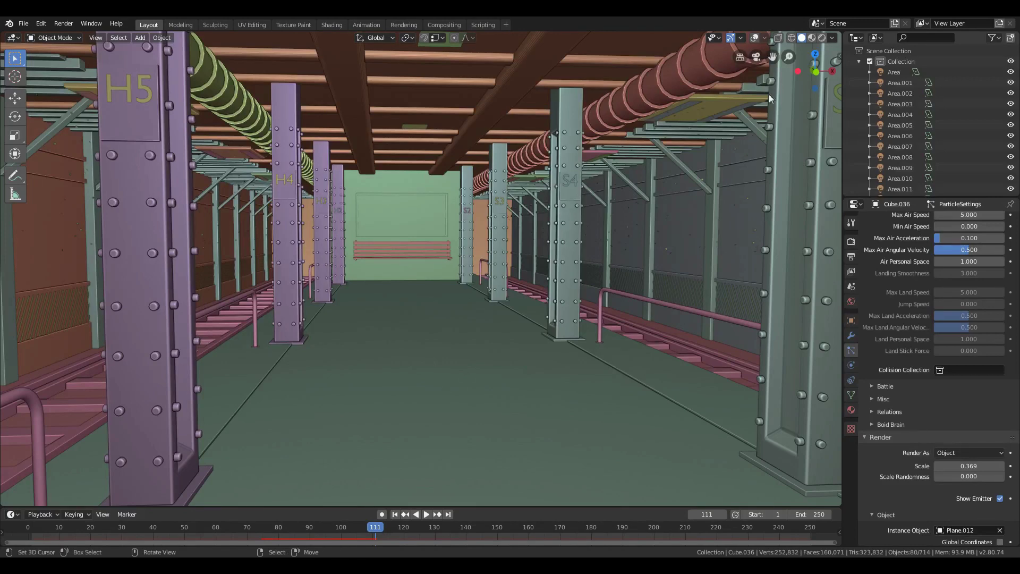
{"action": "key", "text": "shift+alt+z"}
Add a reflection cubemap probe above the platform, shift it along Y to about -9.9 m and scale it to 1.276
{"action": "key", "text": "shift+a"}
{"action": "mouse_move", "coordinate": [429, 418]}
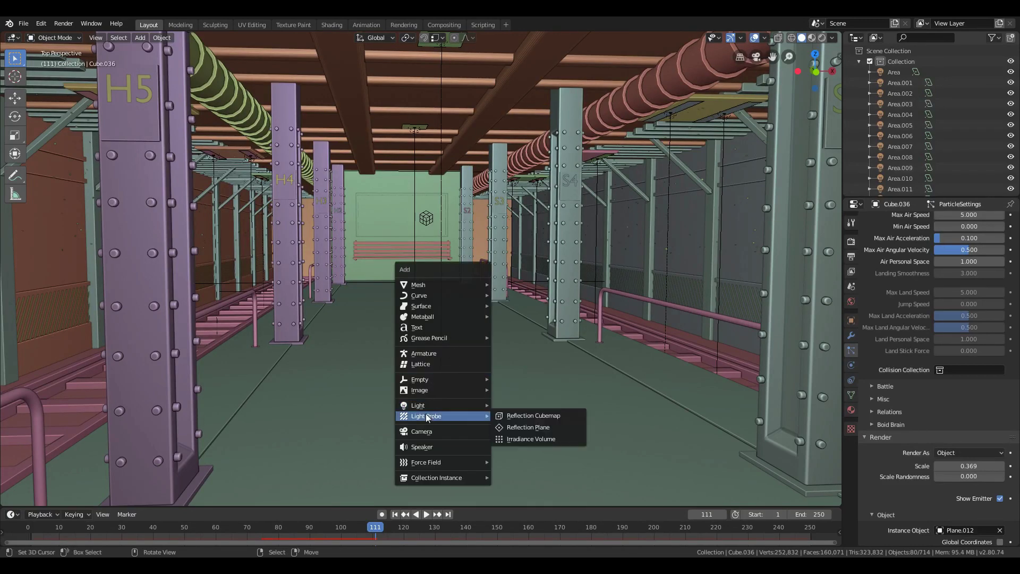
{"action": "left_click", "coordinate": [513, 416]}
{"action": "key", "text": "g"}
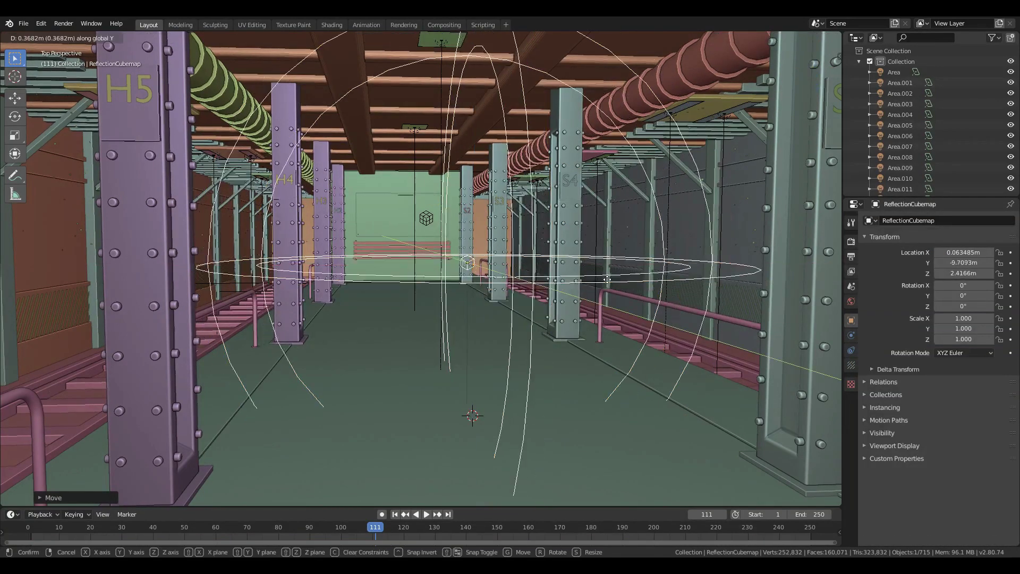
{"action": "left_click", "coordinate": [617, 294]}
{"action": "key", "text": "s"}
{"action": "left_click", "coordinate": [659, 287]}
In wireframe from the top, centre the reflection cubemap near the bench end at about Y 2.38 m and enlarge it to scale 1.423
{"action": "key", "text": "z"}
{"action": "left_click", "coordinate": [511, 320]}
{"action": "key", "text": "KP_7"}
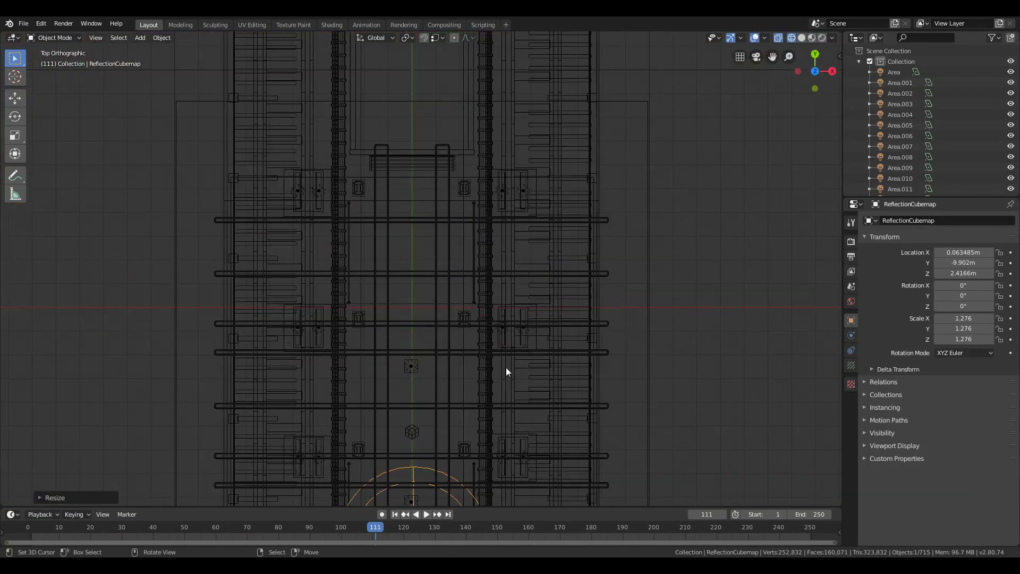
{"action": "middle_click_drag", "start_coordinate": [506, 420], "coordinate": [499, 372], "text": "shift"}
{"action": "key", "text": "g"}
{"action": "left_click", "coordinate": [497, 82]}
{"action": "scroll", "coordinate": [497, 106], "scroll_direction": "down", "scroll_amount": 1}
{"action": "middle_click_drag", "start_coordinate": [504, 154], "coordinate": [473, 228], "text": "shift"}
{"action": "key", "text": "g"}
{"action": "left_click", "coordinate": [481, 230]}
{"action": "key", "text": "s"}
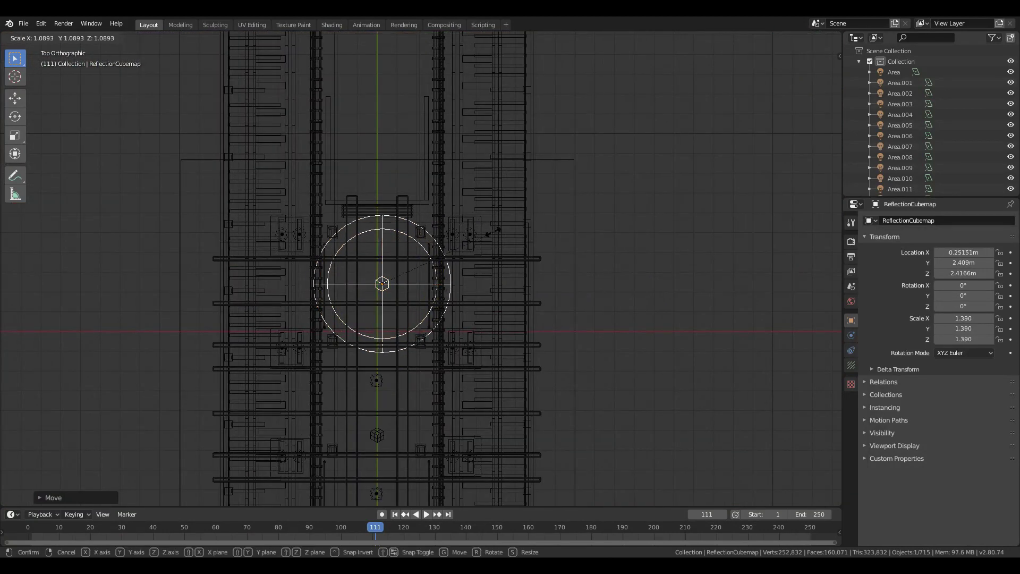
{"action": "left_click", "coordinate": [496, 232]}
{"action": "key", "text": "g"}
{"action": "left_click", "coordinate": [494, 232]}
Duplicate the reflection cubemap along X twice, placing one copy over each track
{"action": "scroll", "coordinate": [484, 263], "scroll_direction": "up", "scroll_amount": 2}
{"action": "key", "text": "shift+d"}
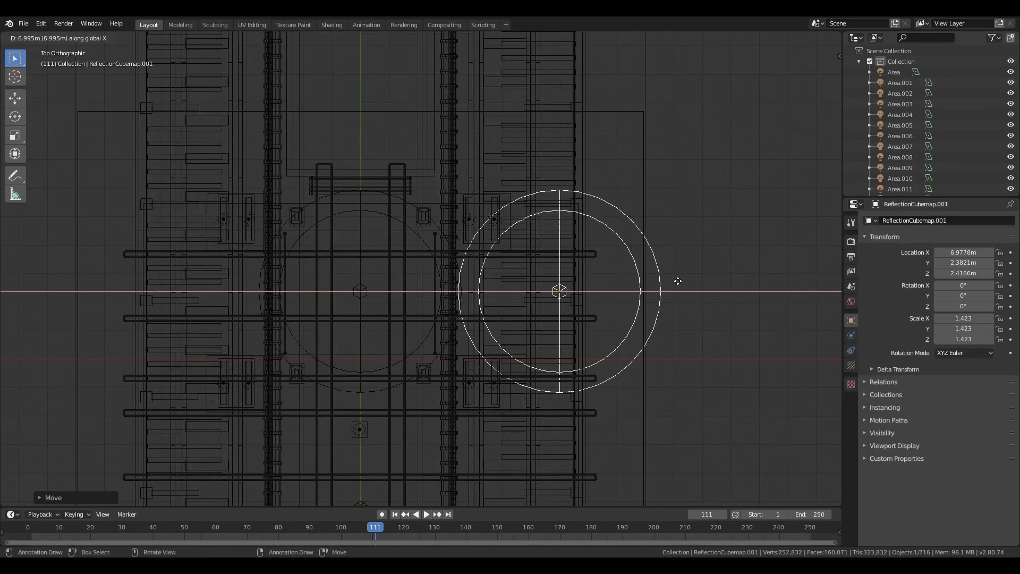
{"action": "left_click", "coordinate": [639, 281]}
{"action": "key", "text": "shift+d"}
{"action": "left_click", "coordinate": [314, 281]}
Select only the three reflection cubemaps across the station and duplicate the row along Y to about -2.81 m
{"action": "left_click_drag", "start_coordinate": [375, 299], "coordinate": [578, 328]}
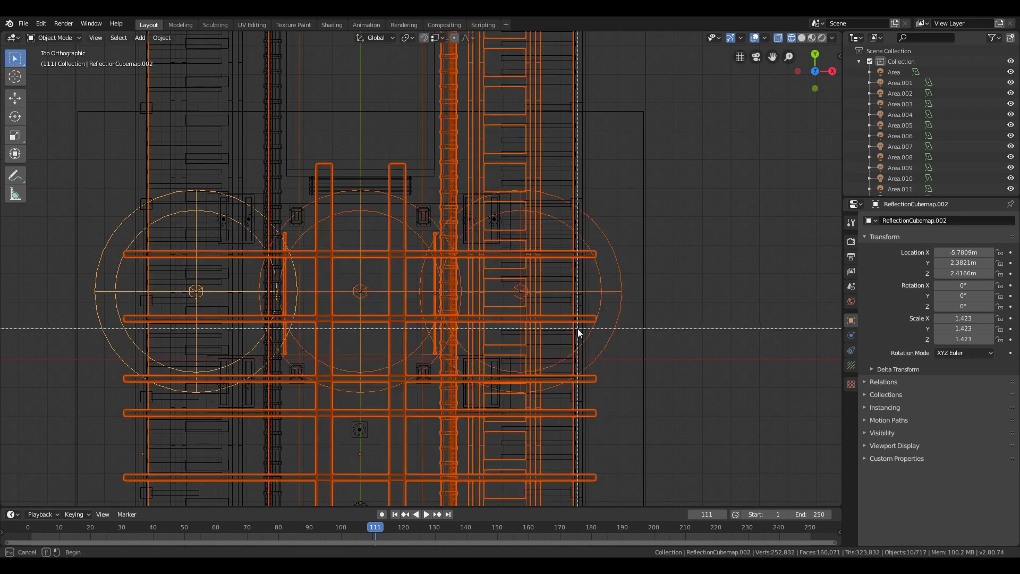
{"action": "left_click", "coordinate": [309, 298]}
{"action": "key", "text": "b"}
{"action": "left_click_drag", "start_coordinate": [197, 279], "coordinate": [652, 321]}
{"action": "key", "text": "b"}
{"action": "middle_click_drag", "start_coordinate": [608, 411], "coordinate": [114, 501]}
{"action": "key", "text": "g"}
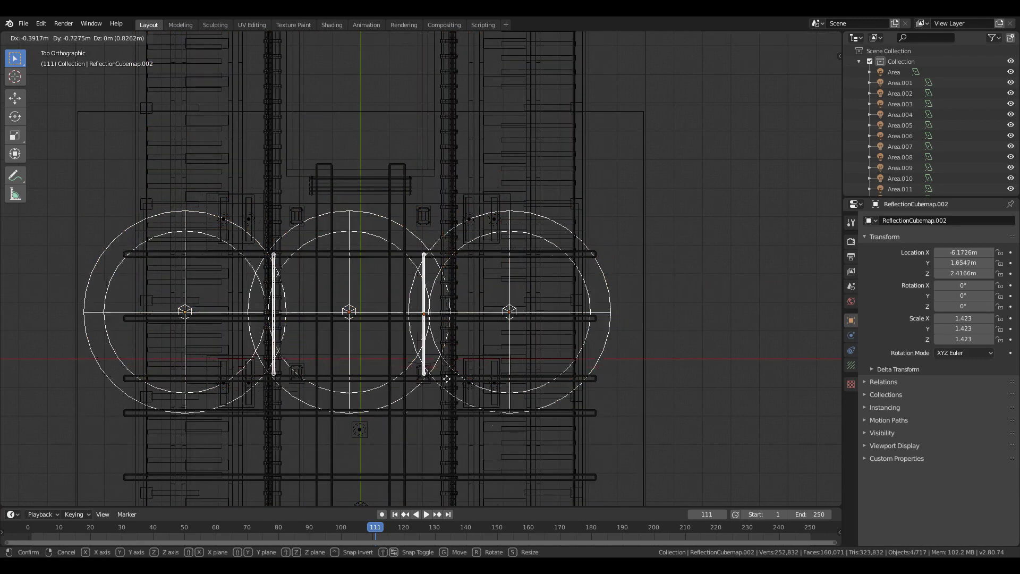
{"action": "right_click", "coordinate": [444, 374]}
{"action": "key", "text": "b"}
{"action": "scroll", "coordinate": [516, 350], "scroll_direction": "down", "scroll_amount": 3}
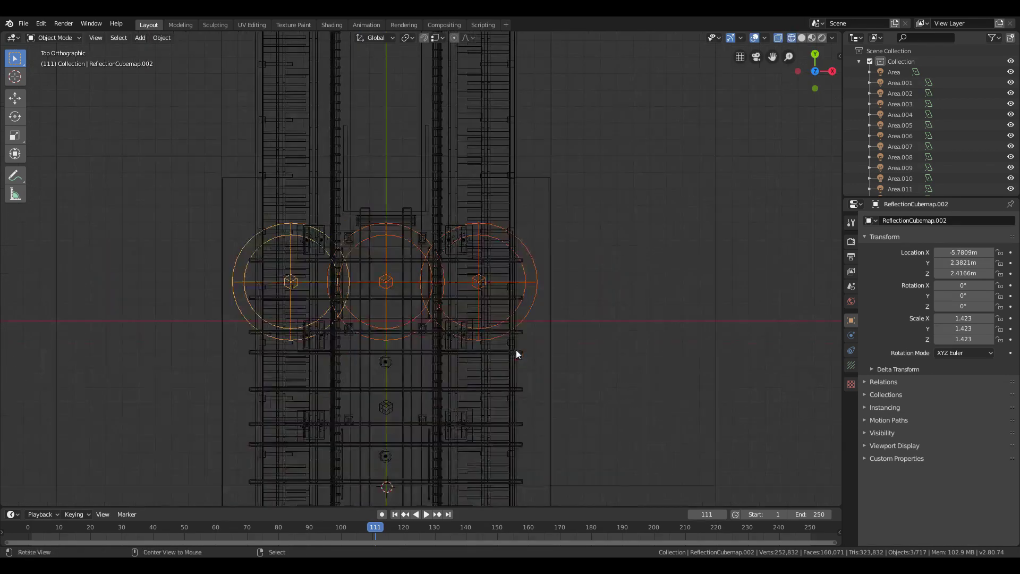
{"action": "key", "text": "shift+d"}
{"action": "key", "text": "r"}
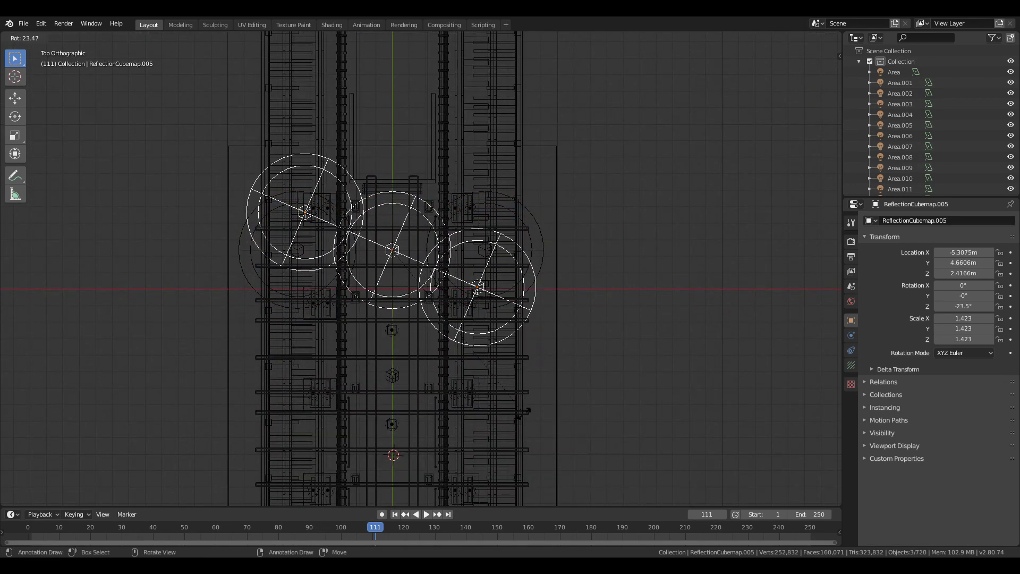
{"action": "right_click", "coordinate": [532, 375]}
{"action": "key", "text": "g"}
{"action": "key", "text": "y"}
{"action": "left_click", "coordinate": [529, 450]}
Duplicate the cubemap row twice more along Y, placing the last row at about Y -13.7 m near the stairs
{"action": "middle_click_drag", "start_coordinate": [574, 392], "coordinate": [547, 310], "text": "shift"}
{"action": "key", "text": "shift+d"}
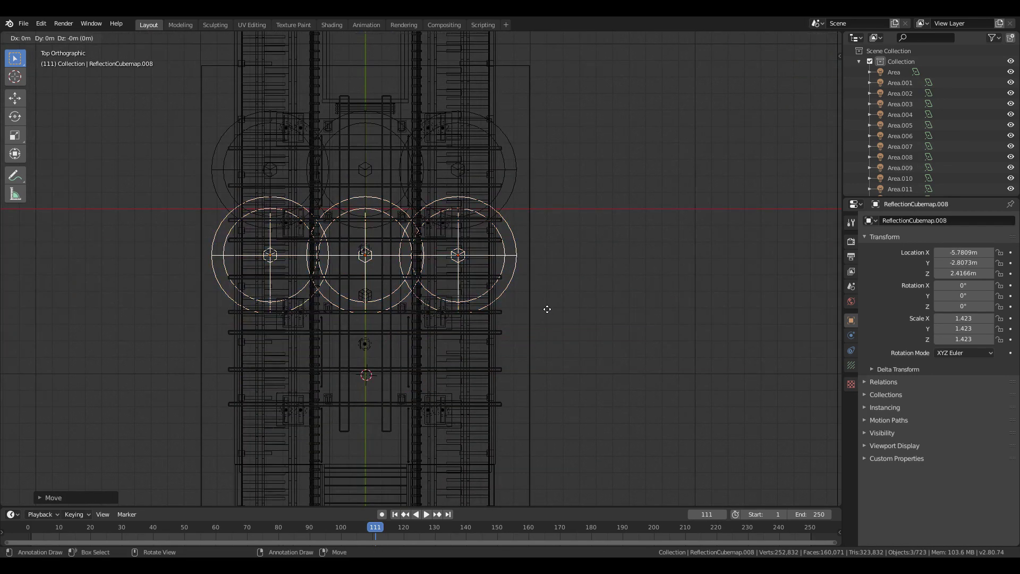
{"action": "key", "text": "y"}
{"action": "left_click", "coordinate": [522, 404]}
{"action": "middle_click_drag", "start_coordinate": [558, 410], "coordinate": [545, 294], "text": "shift"}
{"action": "key", "text": "shift+d"}
{"action": "key", "text": "y"}
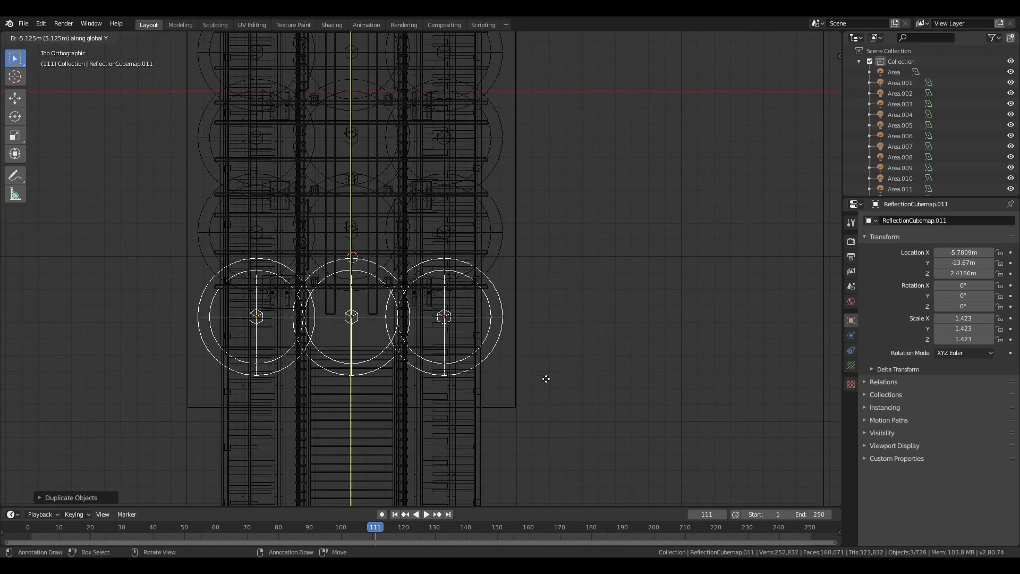
{"action": "left_click", "coordinate": [544, 378]}
Return to the platform in solid shading and bake the scene's reflection cubemaps in the render settings
{"action": "key", "text": "shift+grave"}
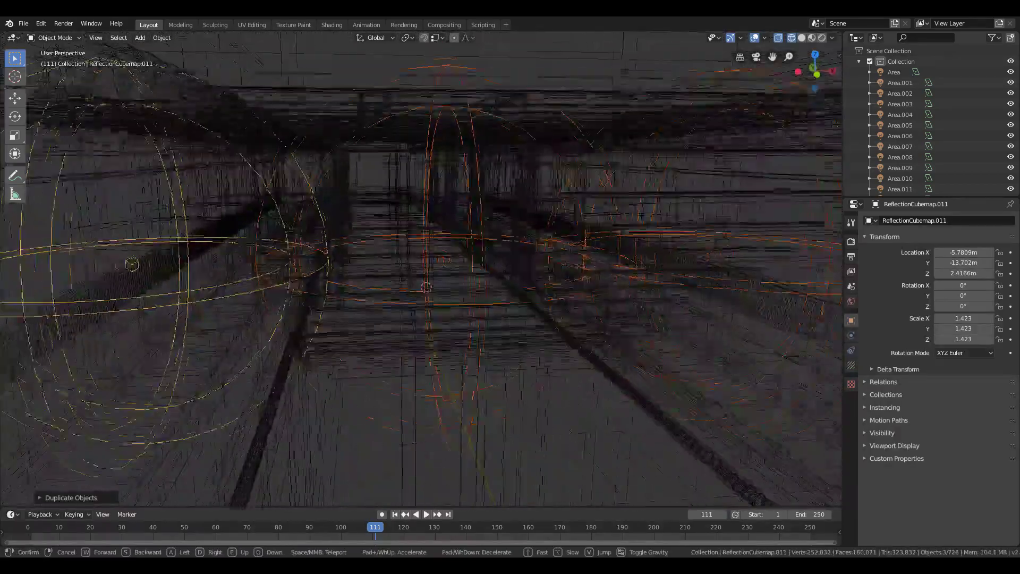
{"action": "key", "text": "Return"}
{"action": "key", "text": "z"}
{"action": "left_click", "coordinate": [496, 267]}
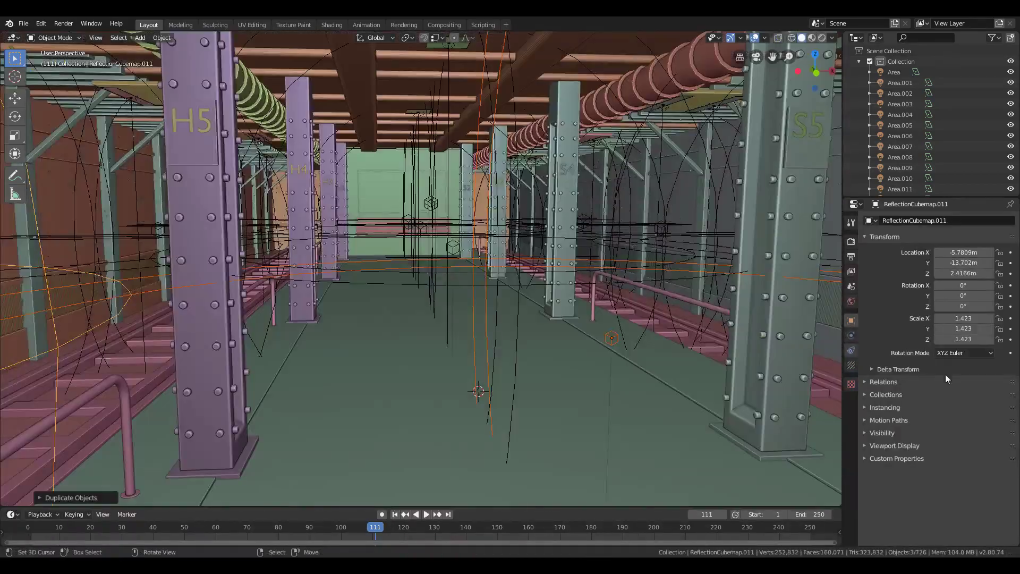
{"action": "left_click", "coordinate": [852, 243]}
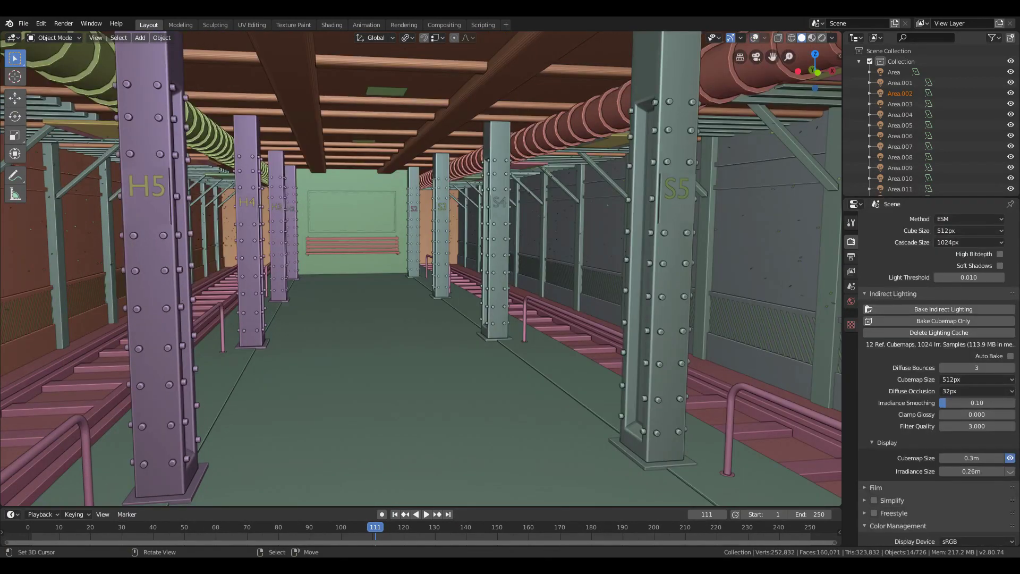
{"action": "scroll", "coordinate": [799, 85], "scroll_direction": "up", "scroll_amount": 5}
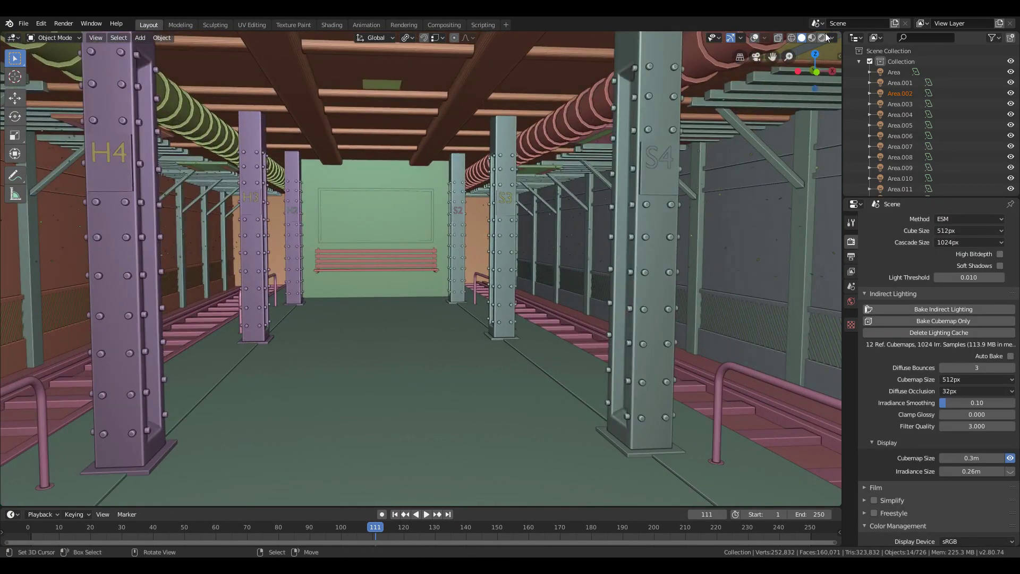
Inspect the baked cubemap reflections around the platform in rendered shading, with and without the overlays
{"action": "left_click", "coordinate": [823, 37]}
{"action": "left_click", "coordinate": [755, 38]}
{"action": "key", "text": "shift+grave"}
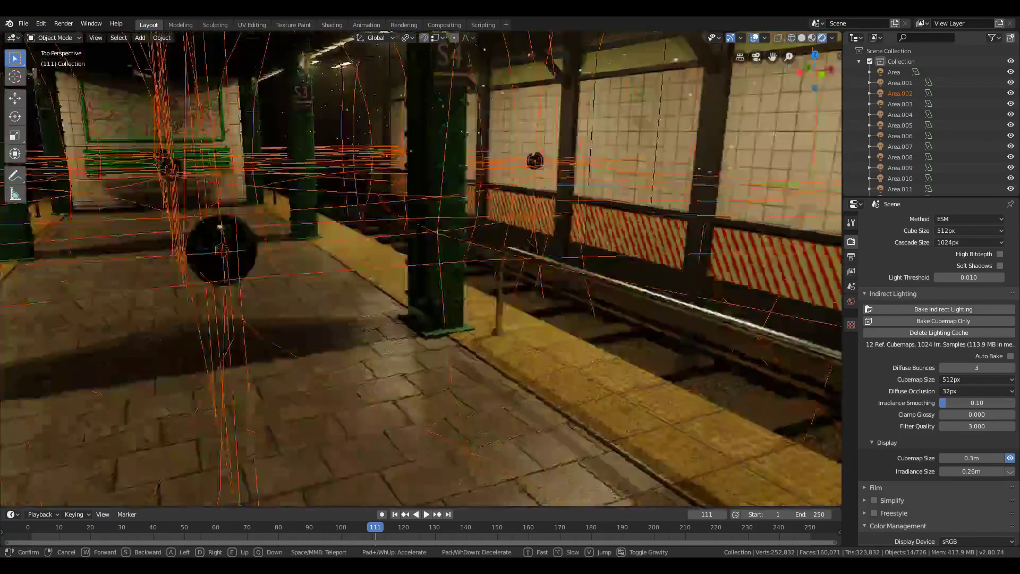
{"action": "key", "text": "shift+alt+z"}
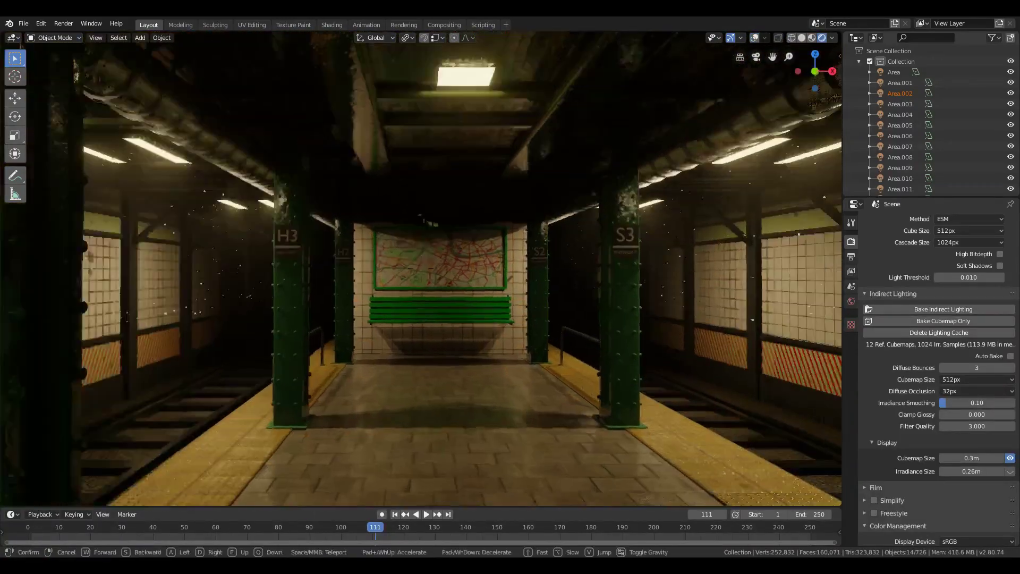
{"action": "key", "text": "w"}
{"action": "left_click", "coordinate": [736, 62]}
Show the overlays in solid shading and view the ceiling light fixture above the track near pillar S2 up close
{"action": "key", "text": "z"}
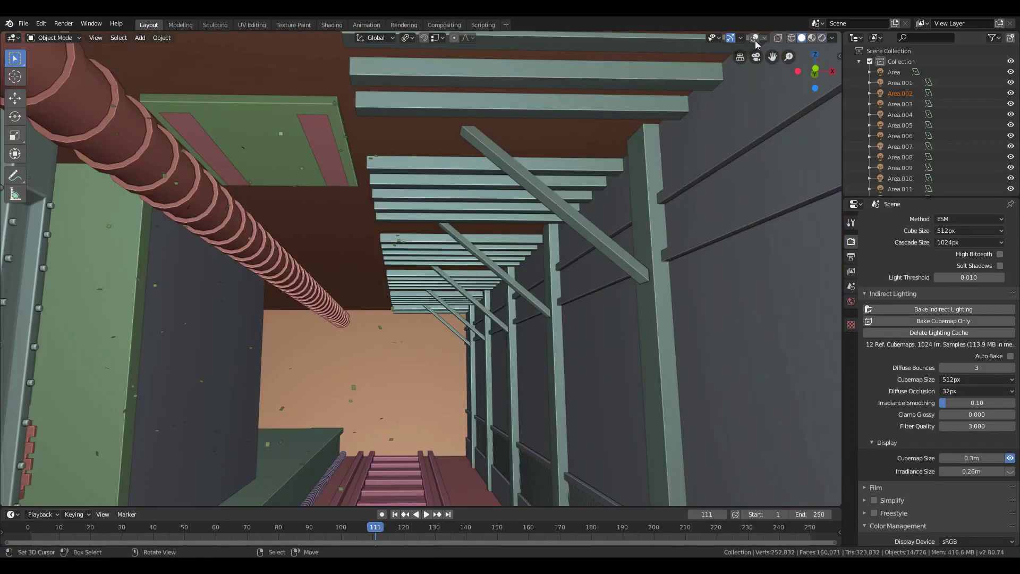
{"action": "left_click", "coordinate": [755, 38]}
{"action": "left_click", "coordinate": [327, 156]}
{"action": "key", "text": "KP_Decimal"}
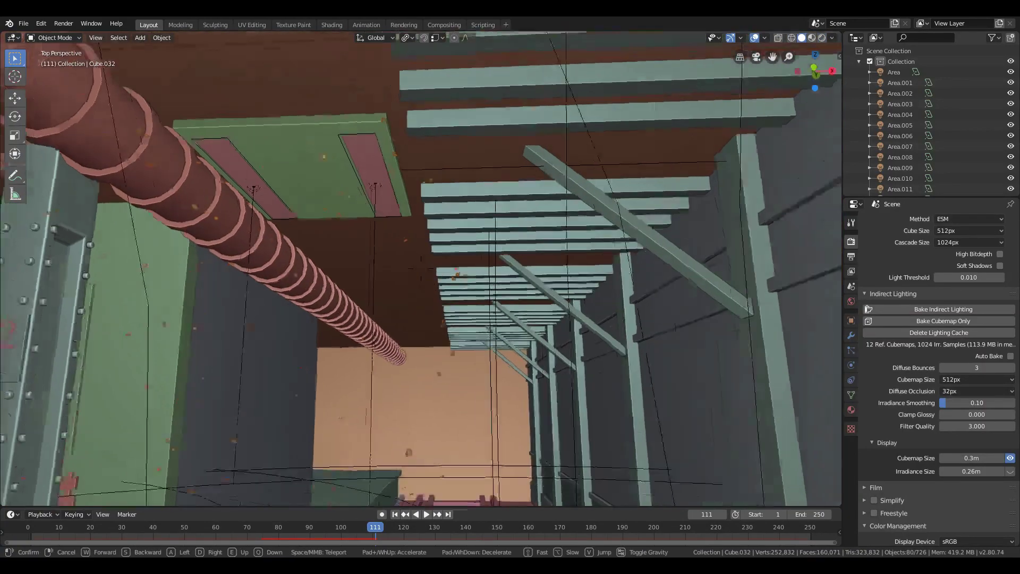
{"action": "key", "text": "shift+grave"}
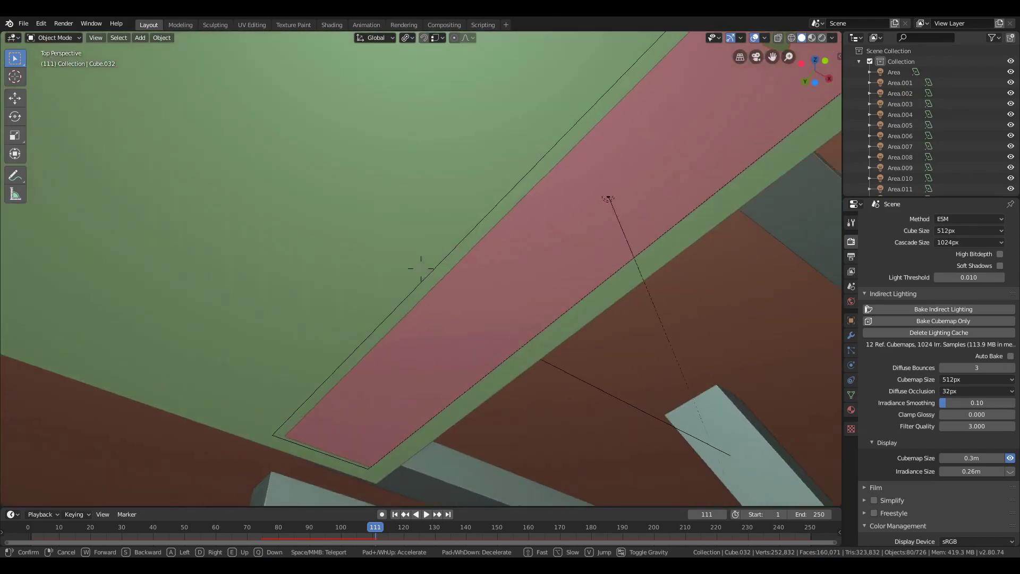
{"action": "left_click", "coordinate": [431, 275]}
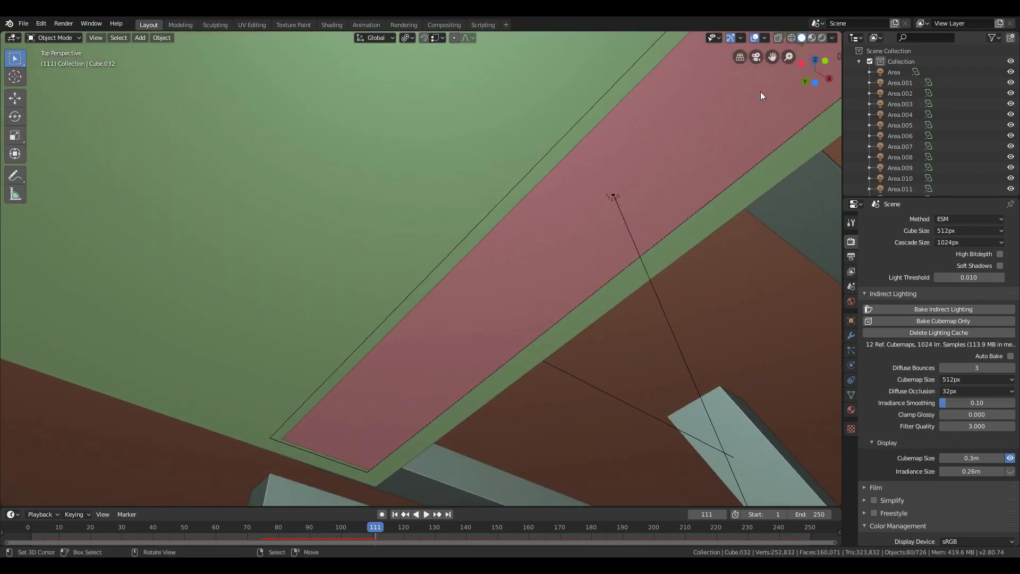
Select the fixture's light strips and one area light, and duplicate them along X to the ceiling above the bench end of the platform
{"action": "left_click", "coordinate": [630, 180]}
{"action": "key", "text": "b"}
{"action": "right_click", "coordinate": [265, 190], "text": "shift"}
{"action": "key", "text": "shift+grave"}
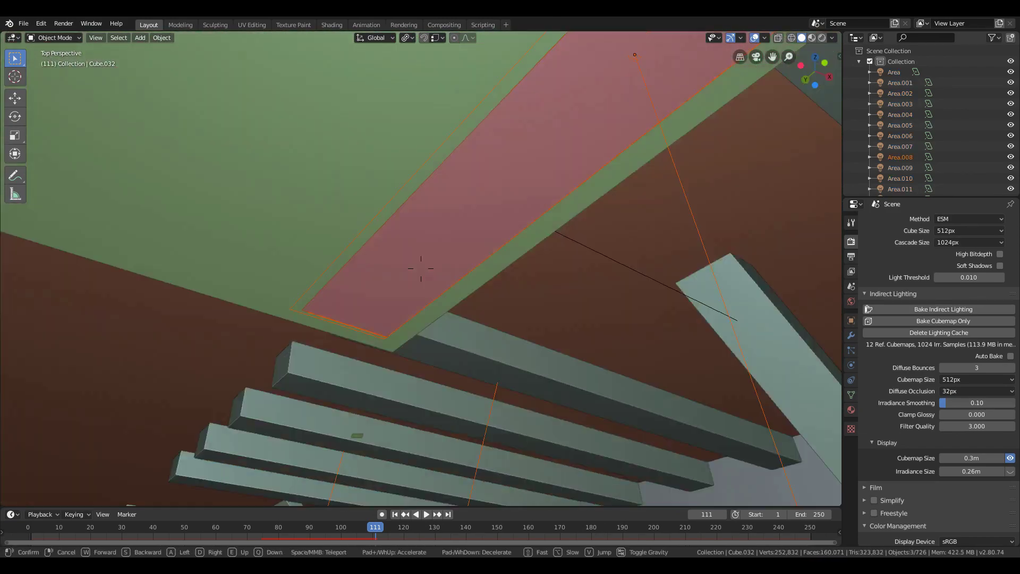
{"action": "key", "text": "s"}
{"action": "left_click_drag", "start_coordinate": [534, 367], "coordinate": [477, 403]}
{"action": "middle_click_drag", "start_coordinate": [478, 403], "coordinate": [477, 405]}
{"action": "key", "text": "shift+grave"}
{"action": "key", "text": "s"}
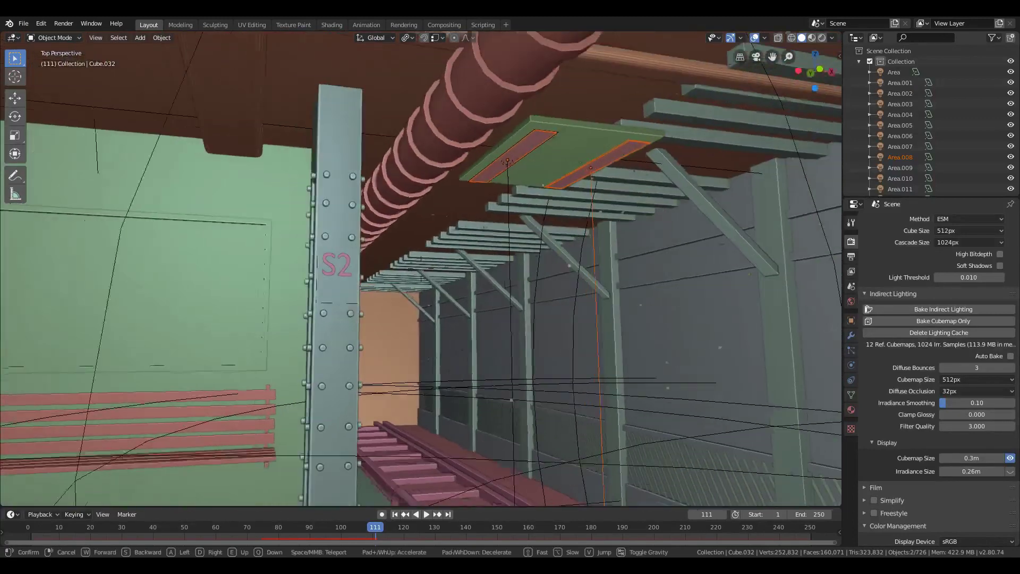
{"action": "left_click", "coordinate": [425, 266]}
{"action": "key", "text": "shift+d"}
{"action": "key", "text": "x"}
{"action": "left_click", "coordinate": [96, 183]}
{"action": "key", "text": "shift+grave"}
{"action": "key", "text": "a"}
{"action": "left_click", "coordinate": [544, 290]}
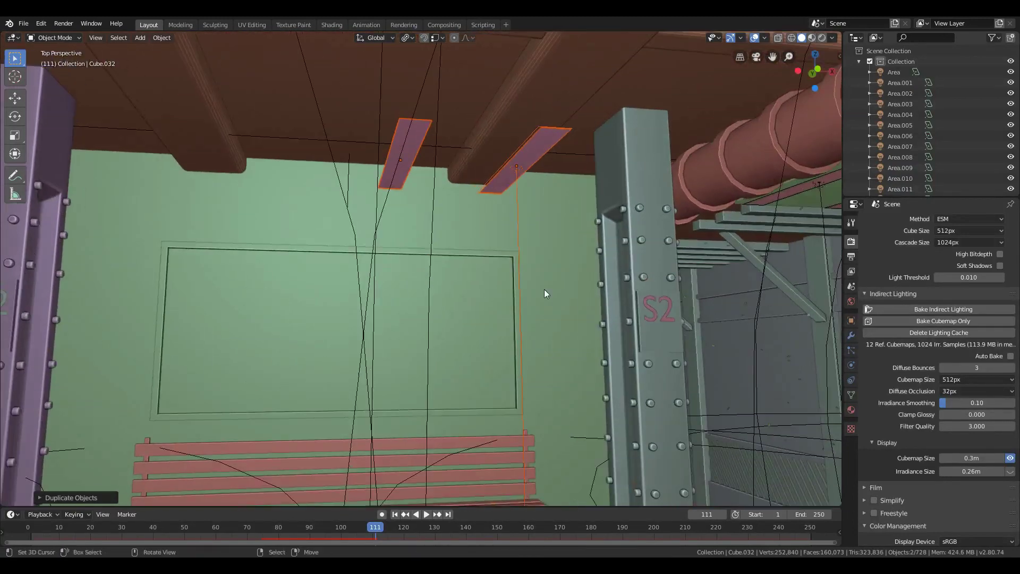
Rotate the duplicated light strips and area light together by 90° about the Z axis around a shared pivot
{"action": "type", "text": "rxz90"}
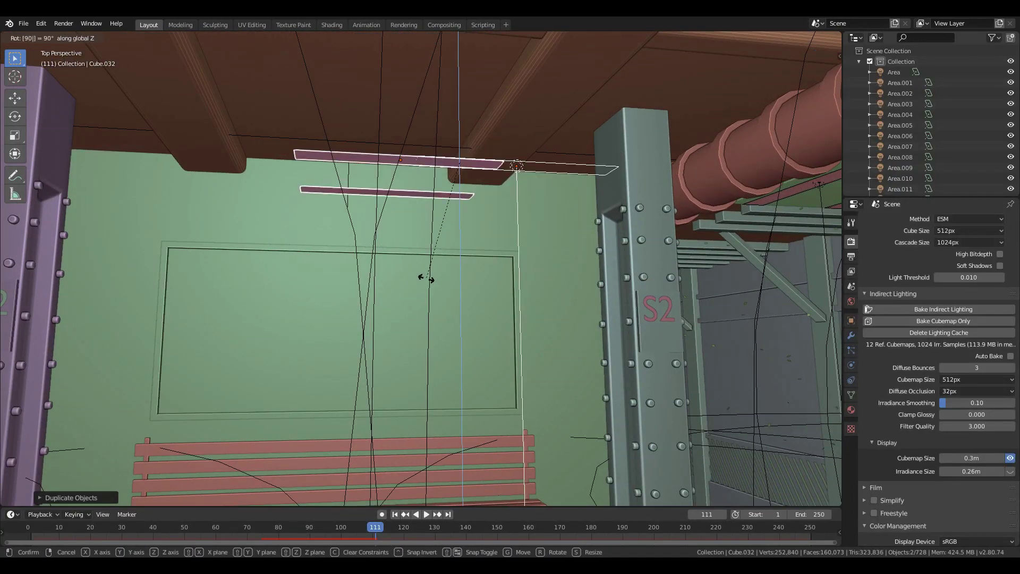
{"action": "key", "text": "Return"}
{"action": "left_click", "coordinate": [404, 42]}
{"action": "left_click", "coordinate": [404, 90]}
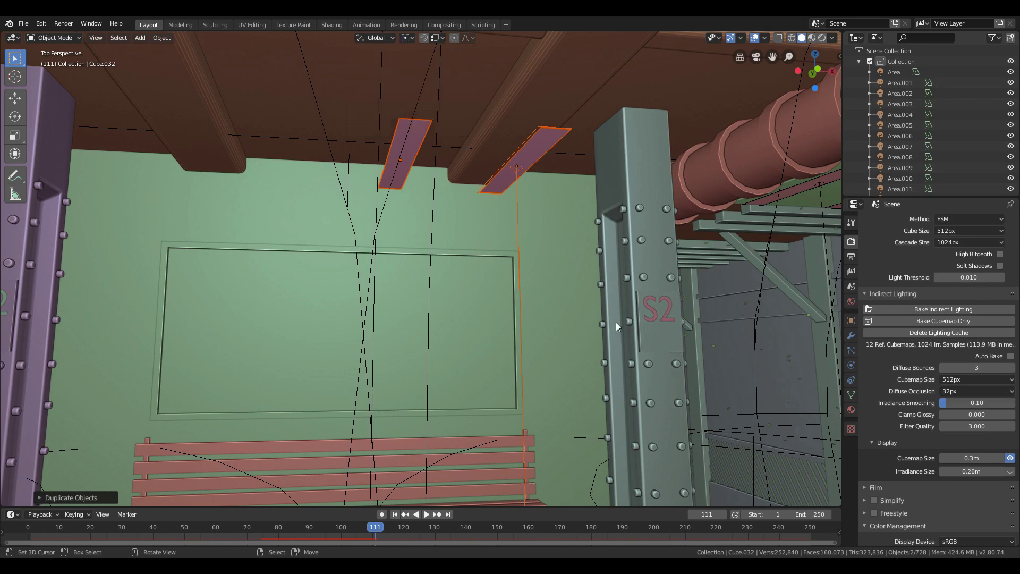
{"action": "type", "text": "rz90"}
{"action": "key", "text": "Return"}
Move the rotated lights along X and Y above the map board, and stretch them along X to span the end wall
{"action": "key", "text": "g"}
{"action": "key", "text": "x"}
{"action": "left_click", "coordinate": [511, 334]}
{"action": "key", "text": "g"}
{"action": "key", "text": "y"}
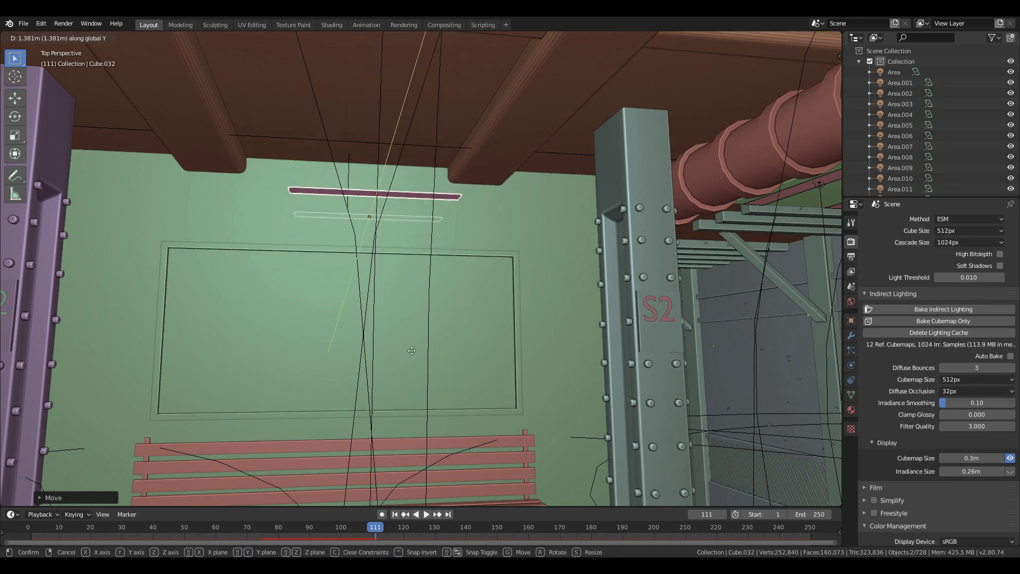
{"action": "left_click", "coordinate": [495, 318]}
{"action": "key", "text": "s"}
{"action": "key", "text": "x"}
{"action": "left_click", "coordinate": [532, 244]}
Delete one of the two long light strips and shift the remaining strip and area light along Y at the end wall
{"action": "key", "text": "Tab"}
{"action": "right_click", "coordinate": [547, 187]}
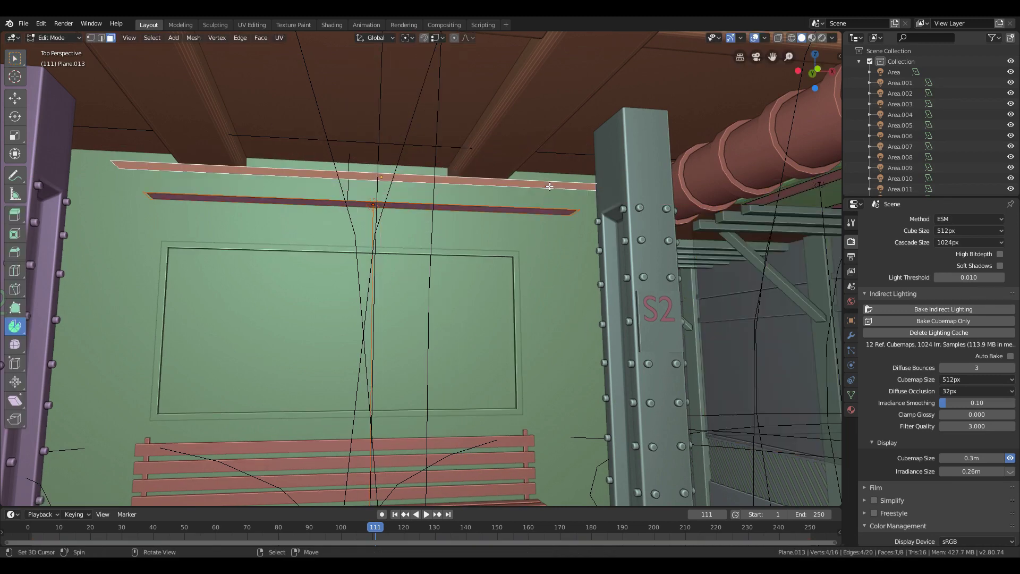
{"action": "key", "text": "x"}
{"action": "left_click", "coordinate": [547, 187]}
{"action": "key", "text": "Tab"}
{"action": "middle_click_drag", "start_coordinate": [491, 212], "coordinate": [386, 266]}
{"action": "key", "text": "g"}
{"action": "key", "text": "y"}
{"action": "left_click", "coordinate": [385, 268]}
Examine the new light above the map board from along the platform, comparing rendered and solid shading
{"action": "left_click", "coordinate": [822, 37]}
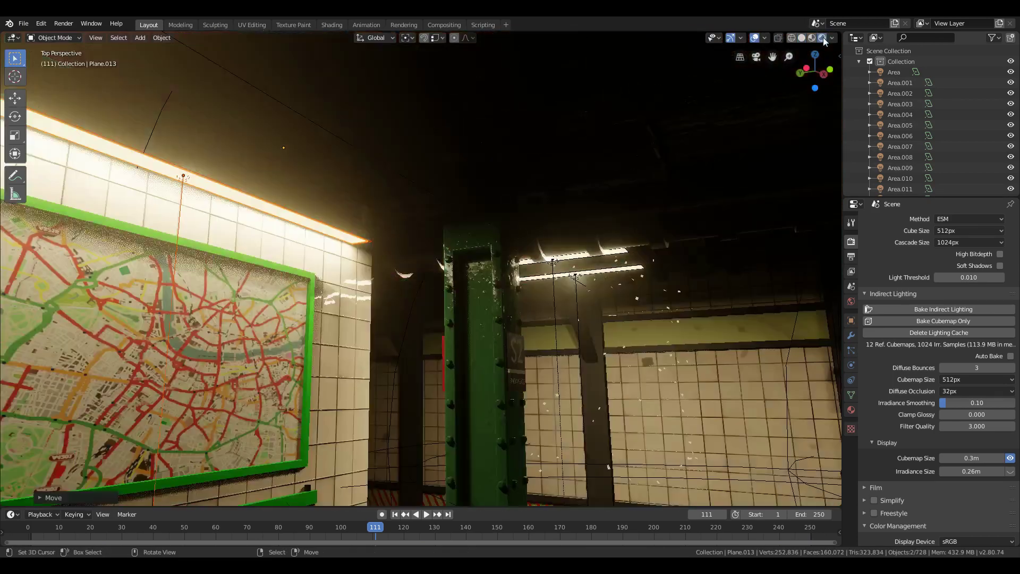
{"action": "key", "text": "shift+grave"}
{"action": "key", "text": "s"}
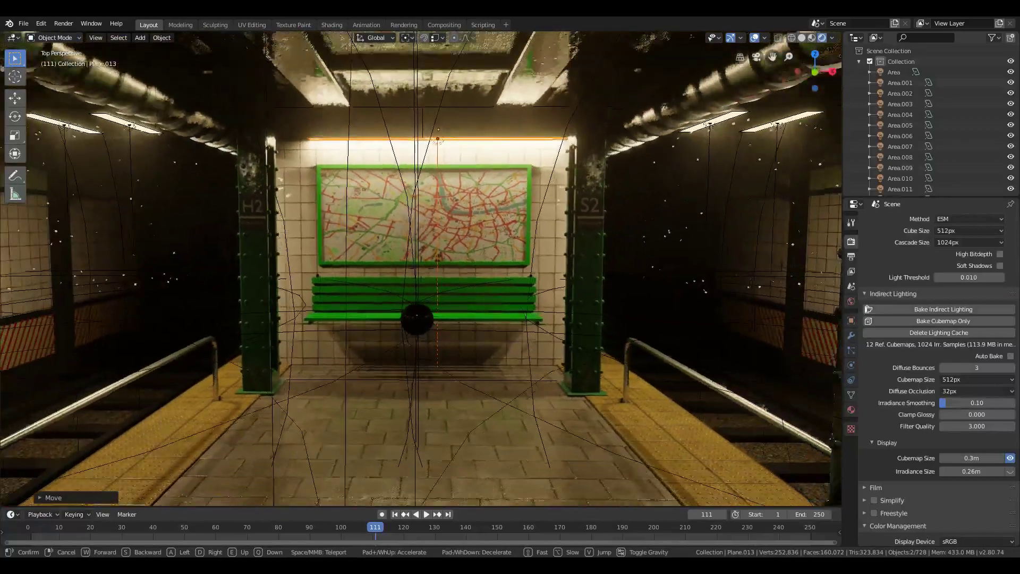
{"action": "key", "text": "w"}
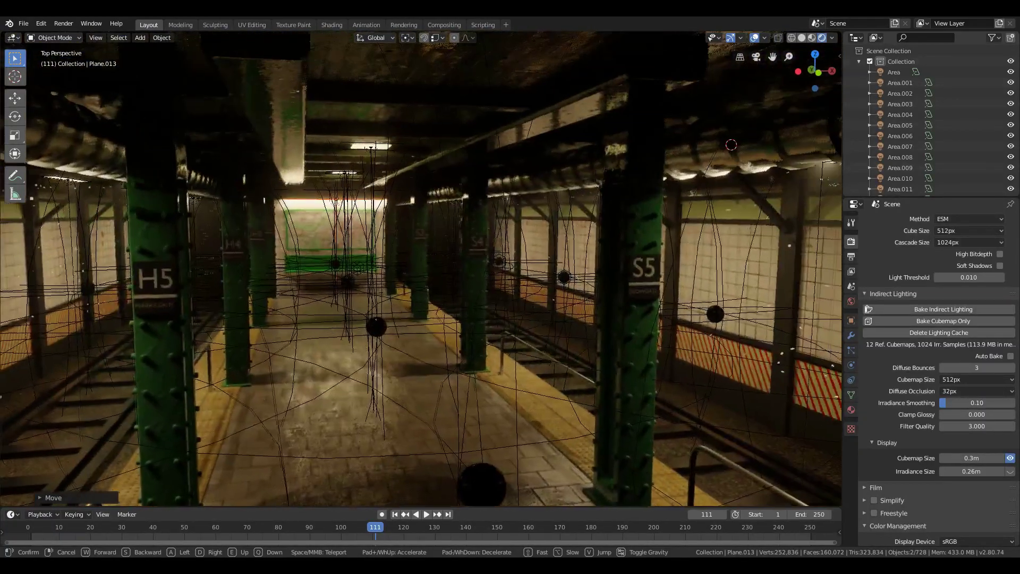
{"action": "key", "text": "Return"}
{"action": "key", "text": "shift+grave"}
{"action": "key", "text": "w"}
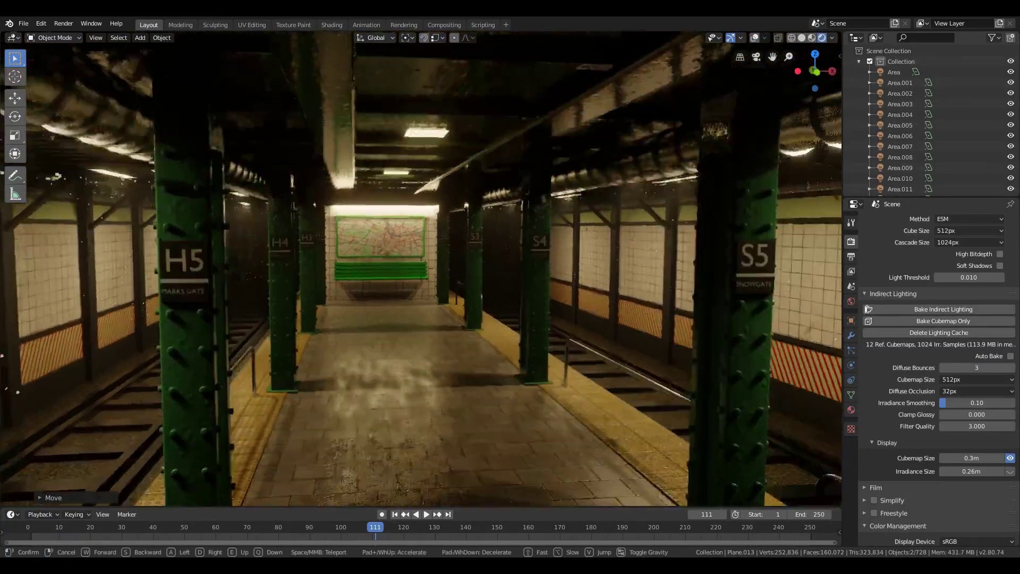
{"action": "left_click", "coordinate": [879, 85]}
{"action": "left_click", "coordinate": [803, 38]}
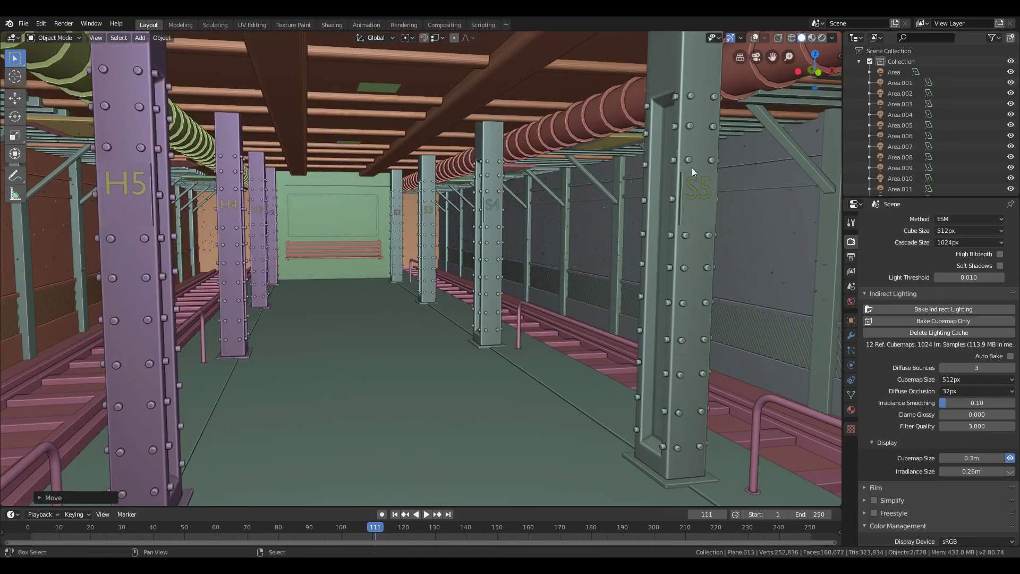
{"action": "left_click", "coordinate": [822, 39]}
{"action": "left_click", "coordinate": [802, 38]}
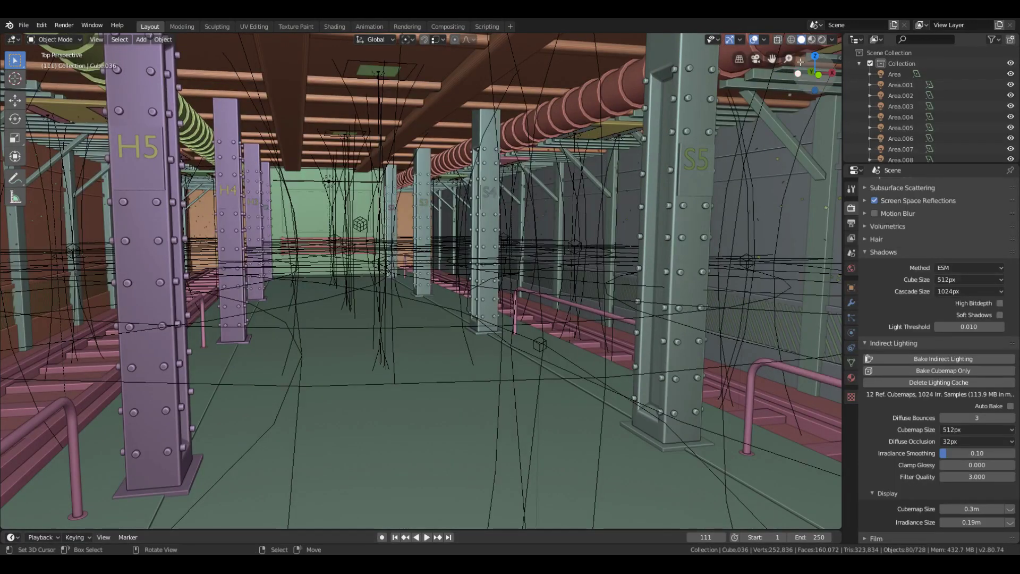
Hide the extras overlay and inspect the cubemap and irradiance probes around the platform and track in rendered shading
{"action": "left_click", "coordinate": [822, 37]}
{"action": "left_click", "coordinate": [764, 39]}
{"action": "left_click", "coordinate": [718, 161]}
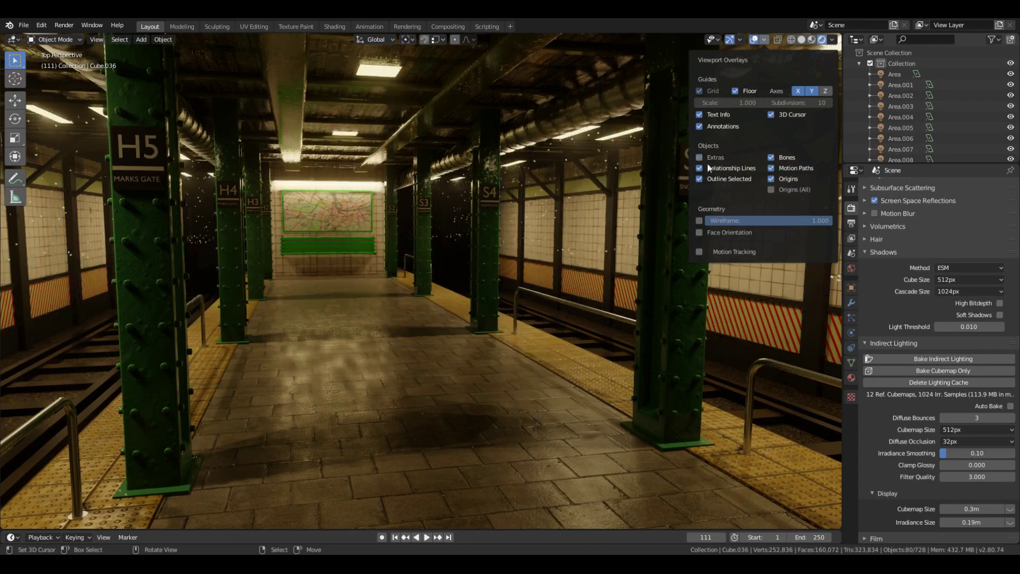
{"action": "left_click", "coordinate": [1011, 523]}
{"action": "key", "text": "shift+grave"}
{"action": "key", "text": "w"}
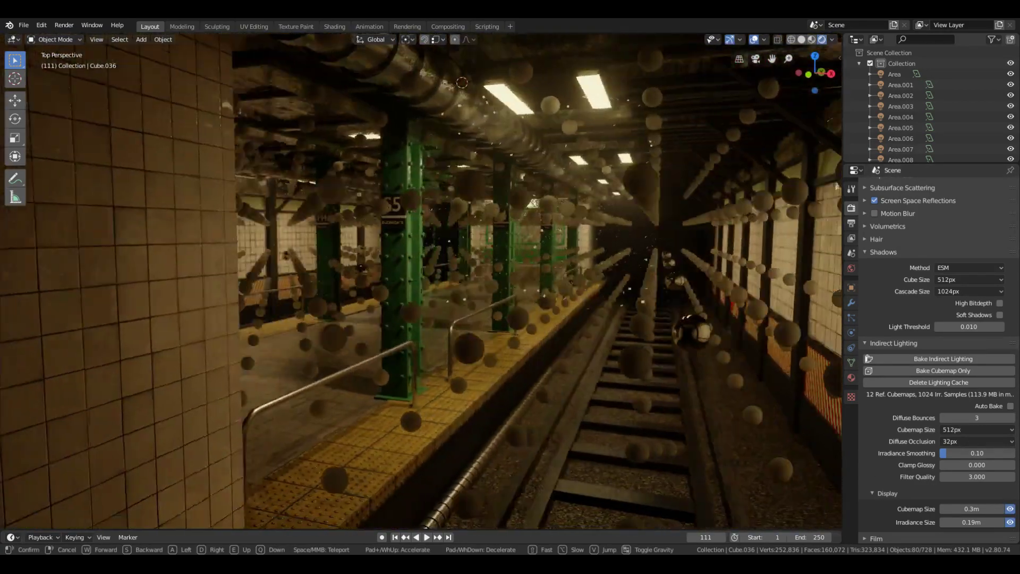
{"action": "key", "text": "w"}
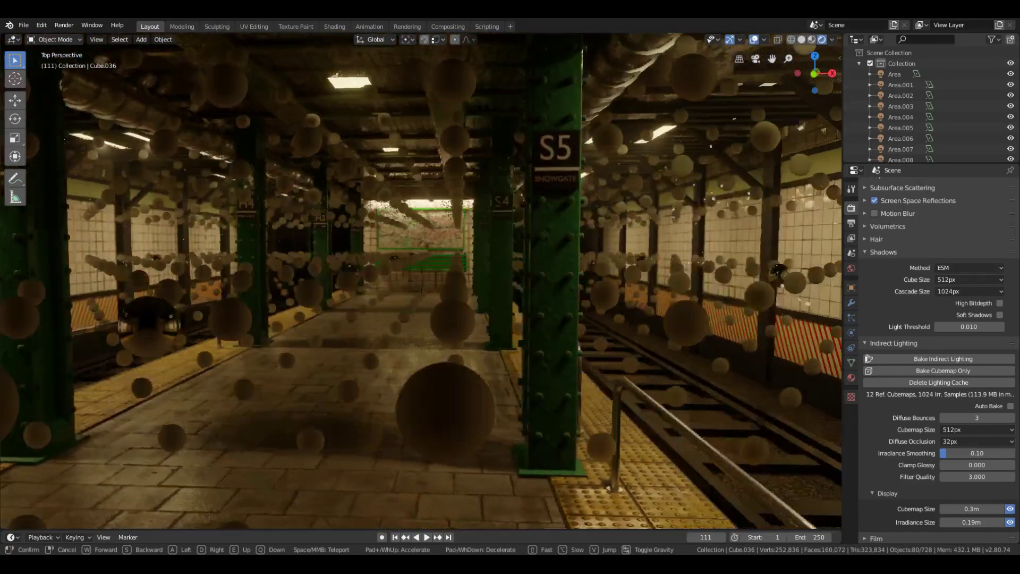
{"action": "key", "text": "a"}
{"action": "key", "text": "d"}
{"action": "left_click", "coordinate": [421, 281]}
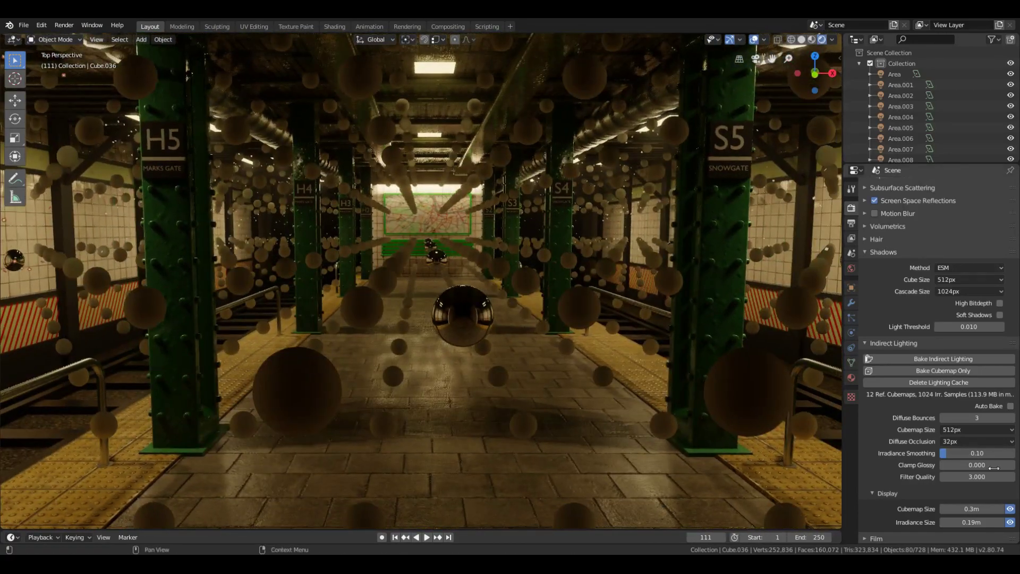
{"action": "left_click", "coordinate": [1010, 522]}
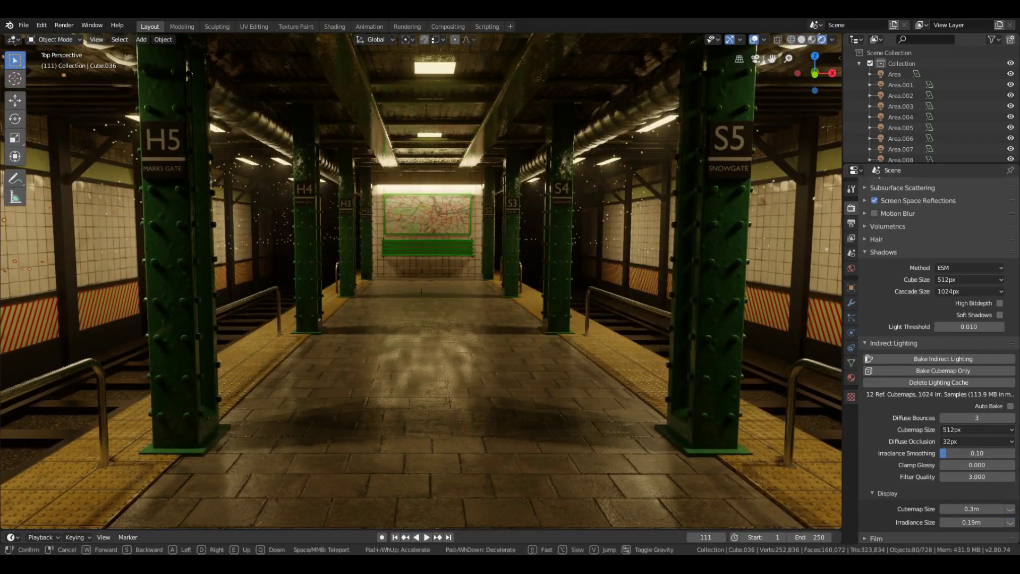
Play the animation and watch the floating dust while moving from the platform to a view along the track
{"action": "key", "text": "space"}
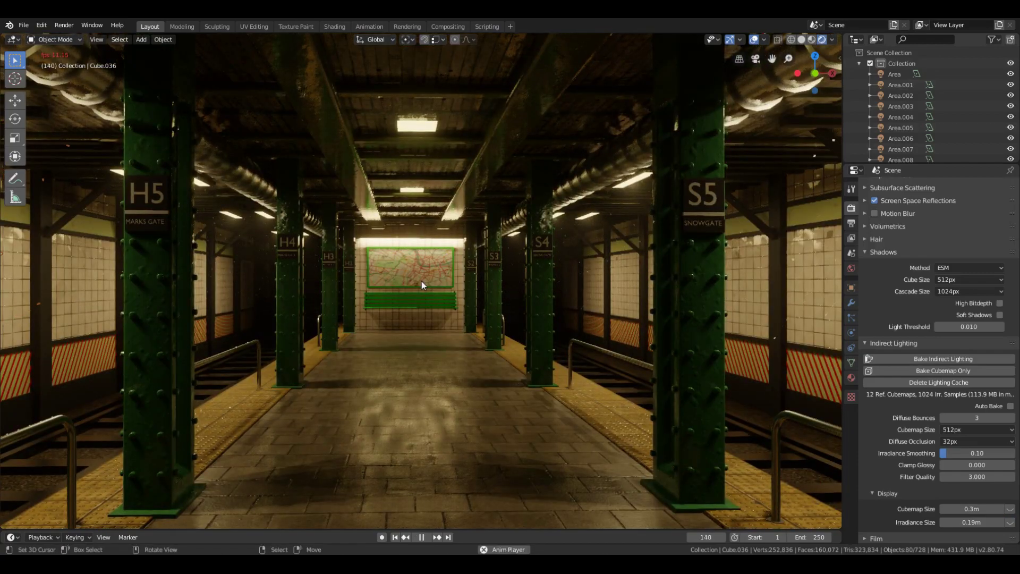
{"action": "key", "text": "shift+grave"}
{"action": "key", "text": "w"}
{"action": "key", "text": "w"}
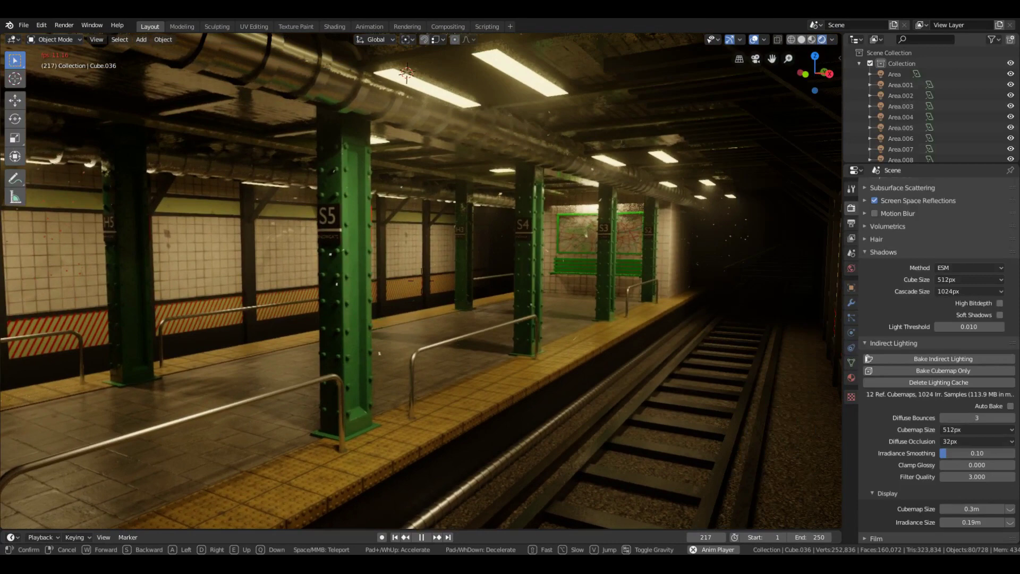
{"action": "left_click", "coordinate": [448, 265]}
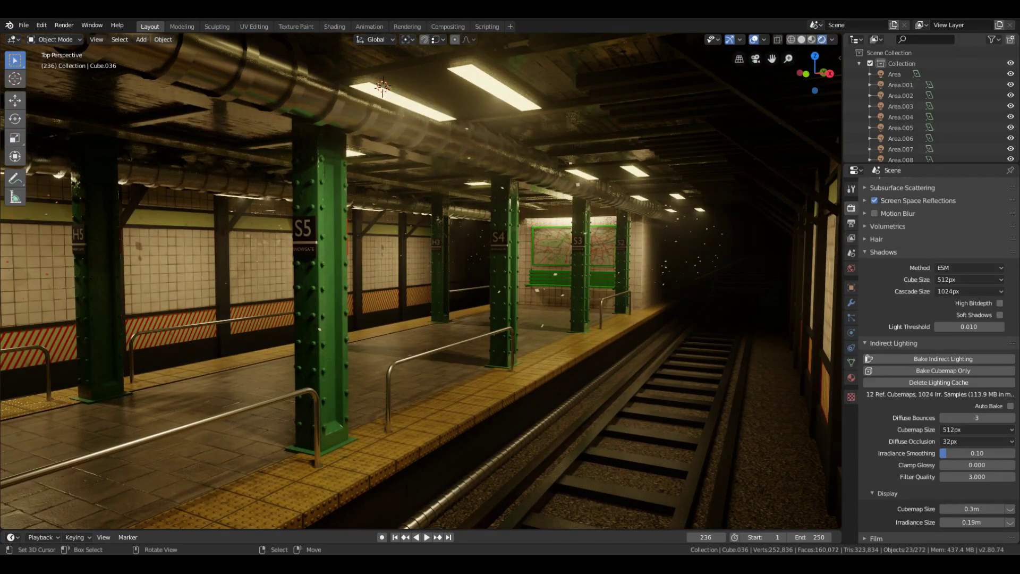
Show the extras overlay again and view the dust emitter box beside the platform in front wireframe view
{"action": "left_click", "coordinate": [802, 39]}
{"action": "left_click", "coordinate": [765, 40]}
{"action": "left_click", "coordinate": [714, 158]}
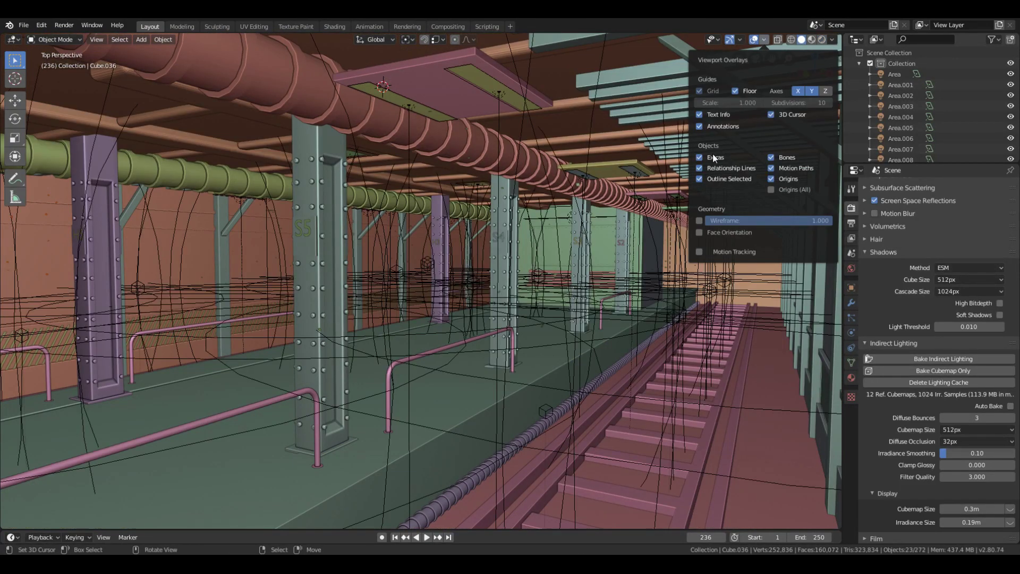
{"action": "key", "text": "shift+z"}
{"action": "key", "text": "KP_1"}
{"action": "scroll", "coordinate": [346, 368], "scroll_direction": "up", "scroll_amount": 3}
{"action": "middle_click_drag", "start_coordinate": [574, 292], "coordinate": [271, 356], "text": "shift"}
{"action": "scroll", "coordinate": [287, 337], "scroll_direction": "up", "scroll_amount": 2}
{"action": "right_click", "coordinate": [305, 315]}
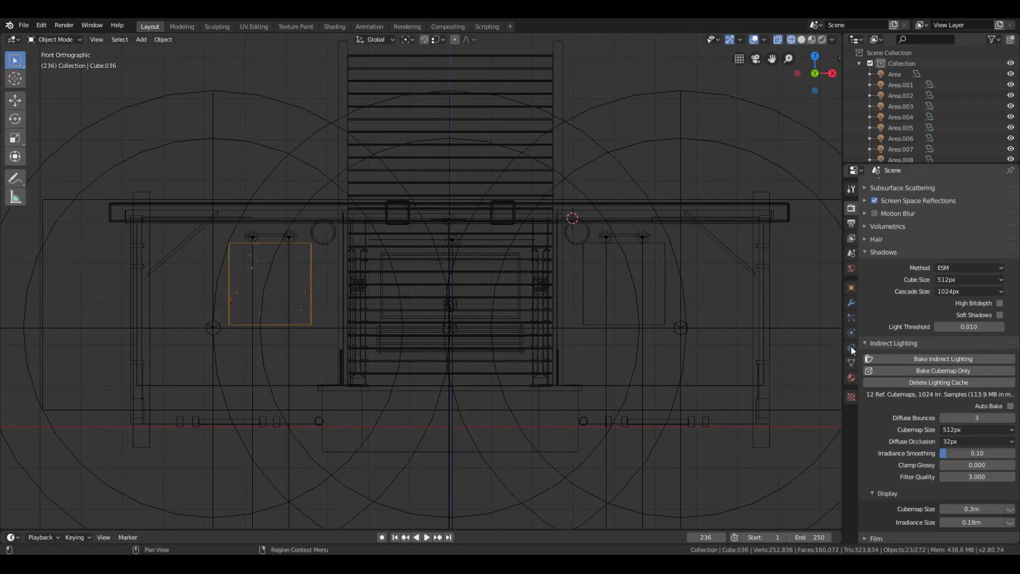
Review the dust emitter's particle settings, including its emission, render and viewport display options
{"action": "left_click", "coordinate": [852, 317]}
{"action": "scroll", "coordinate": [936, 319], "scroll_direction": "down", "scroll_amount": 5}
{"action": "left_click", "coordinate": [965, 274]}
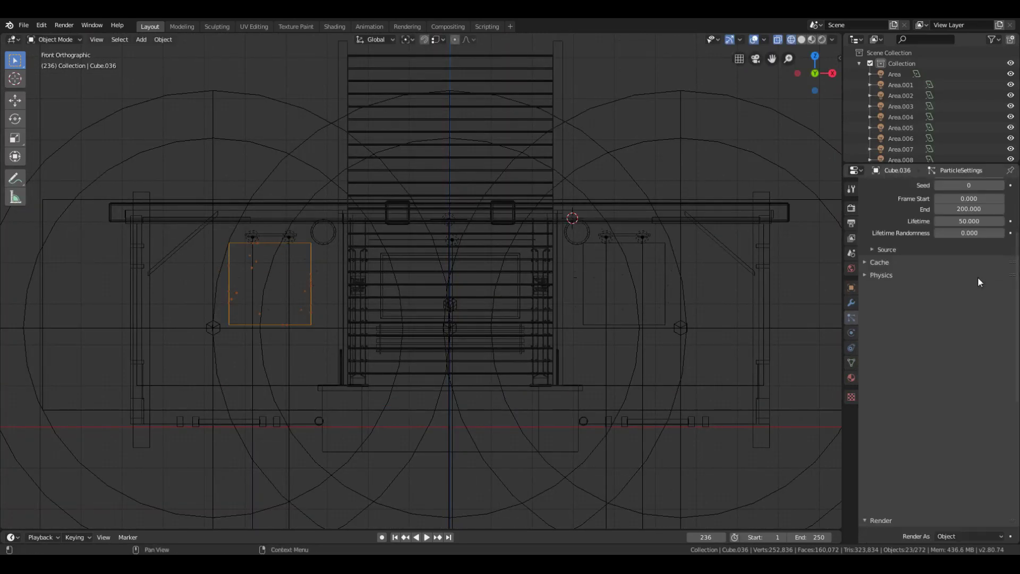
{"action": "left_click", "coordinate": [944, 289]}
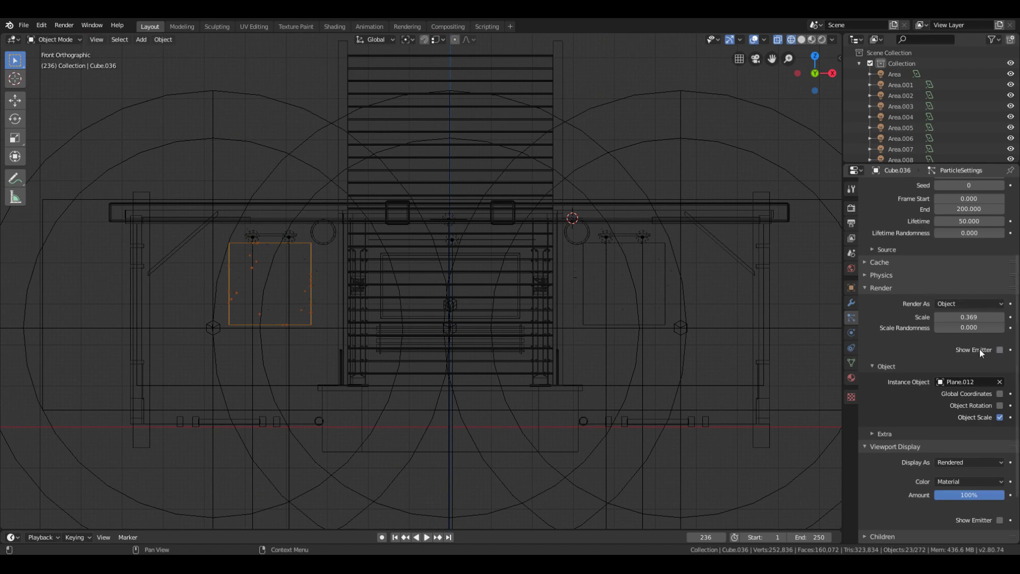
Return to the platform in perspective and view it toward the map board in rendered shading
{"action": "key", "text": "shift+grave"}
{"action": "key", "text": "w"}
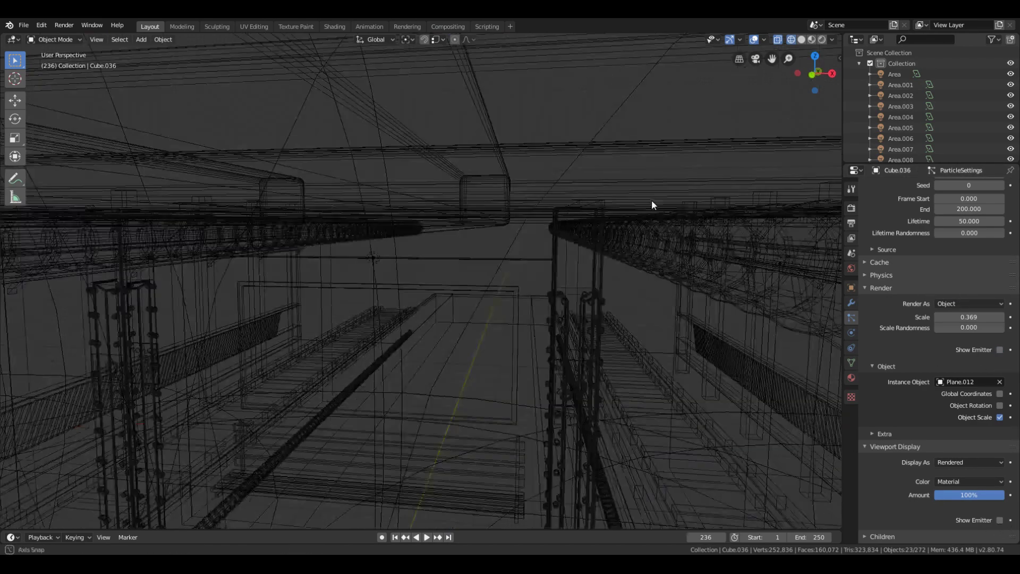
{"action": "key", "text": "shift+z"}
{"action": "key", "text": "s"}
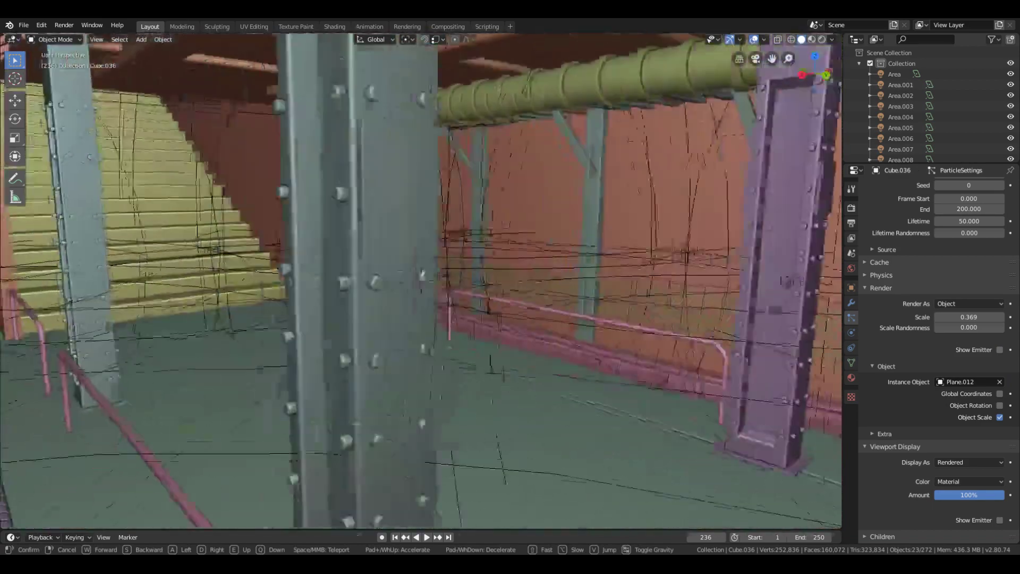
{"action": "left_click", "coordinate": [773, 65]}
{"action": "left_click", "coordinate": [823, 40]}
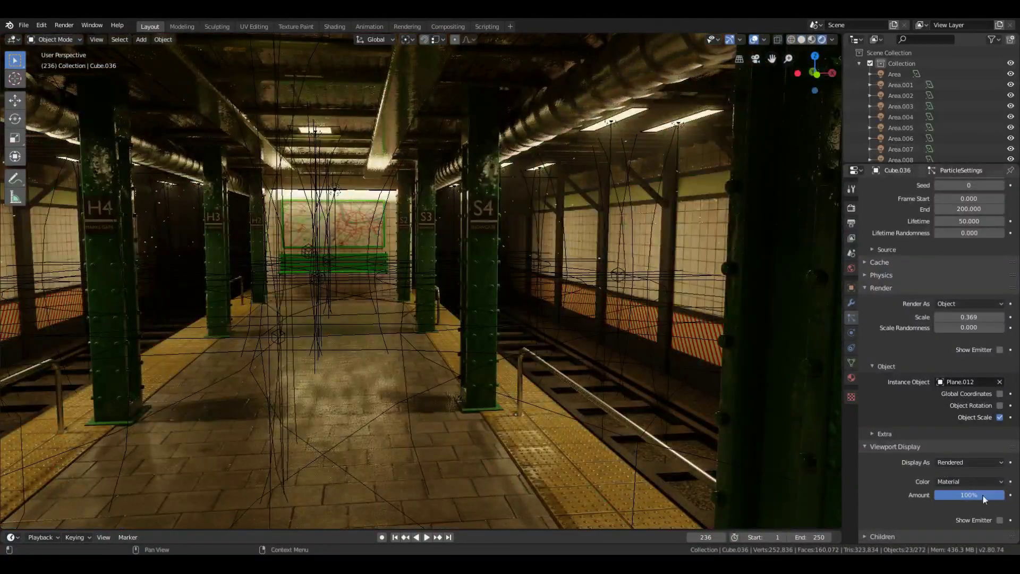
Display the cubemap and irradiance probes along the track, and compare the view with the overlays hidden
{"action": "left_click", "coordinate": [851, 208]}
{"action": "scroll", "coordinate": [1007, 425], "scroll_direction": "down", "scroll_amount": 5}
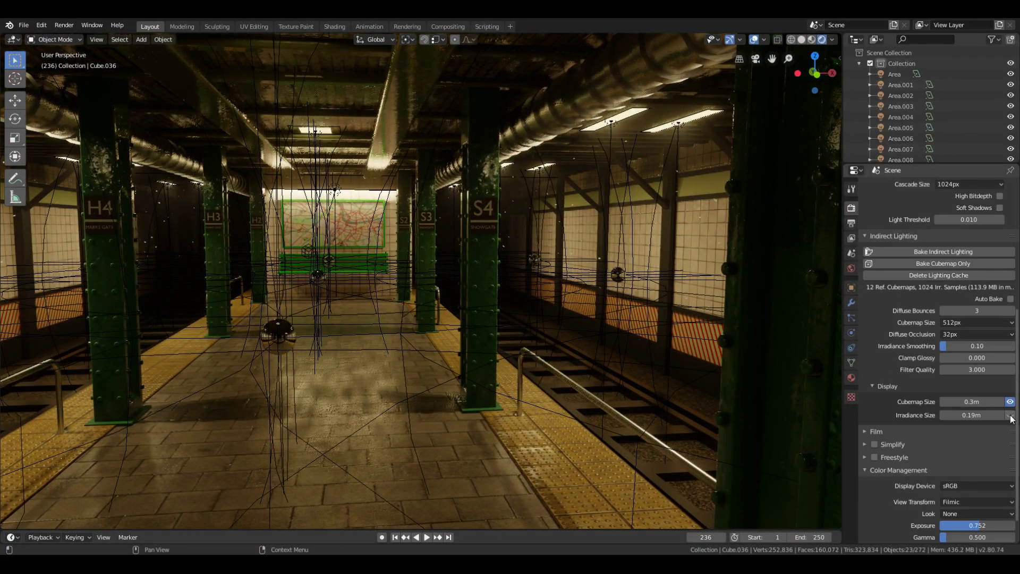
{"action": "left_click", "coordinate": [1010, 416]}
{"action": "key", "text": "d"}
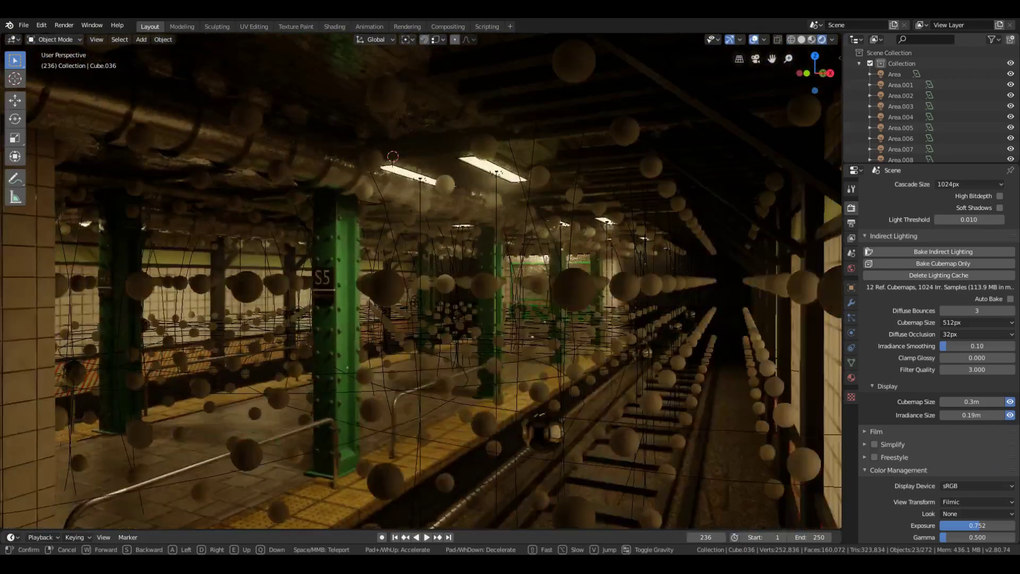
{"action": "left_click", "coordinate": [422, 282]}
{"action": "left_click", "coordinate": [755, 40]}
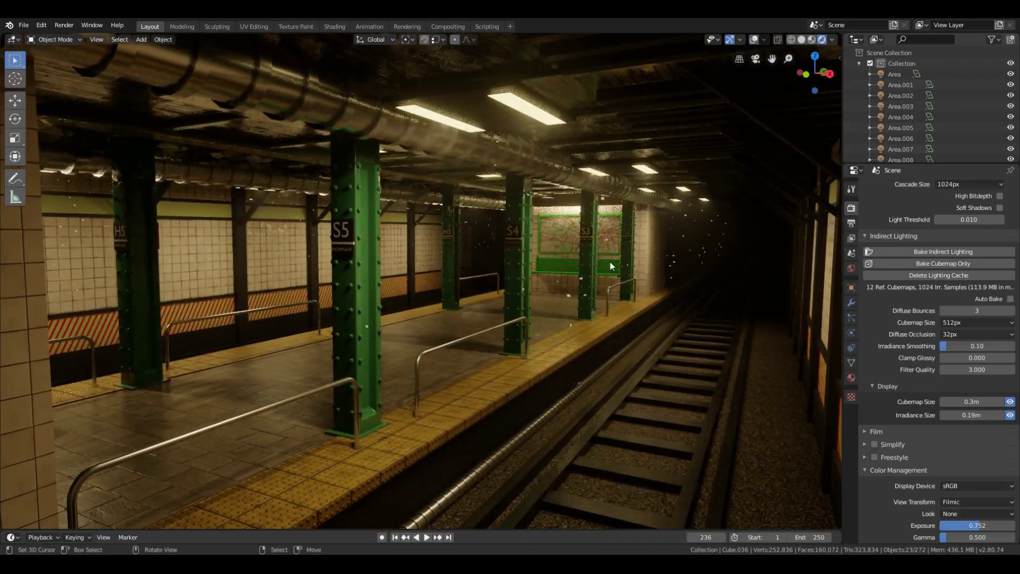
{"action": "left_click", "coordinate": [801, 40]}
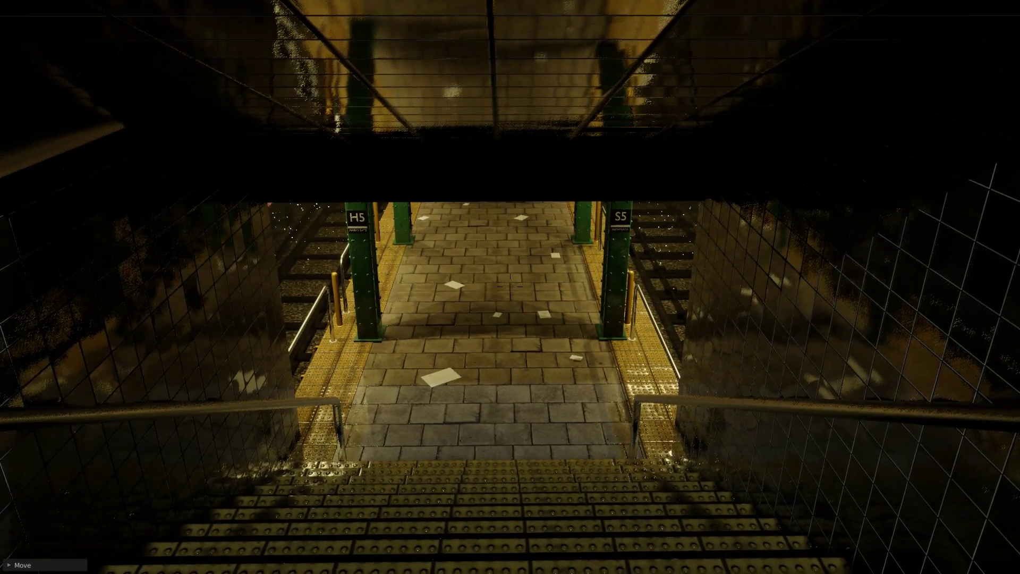
Tour the finished station in the full-screen rendered view, covering the stairs, platform floor, ceiling lights, walls and tracks
{"action": "key", "text": "w"}
{"action": "key", "text": "w"}
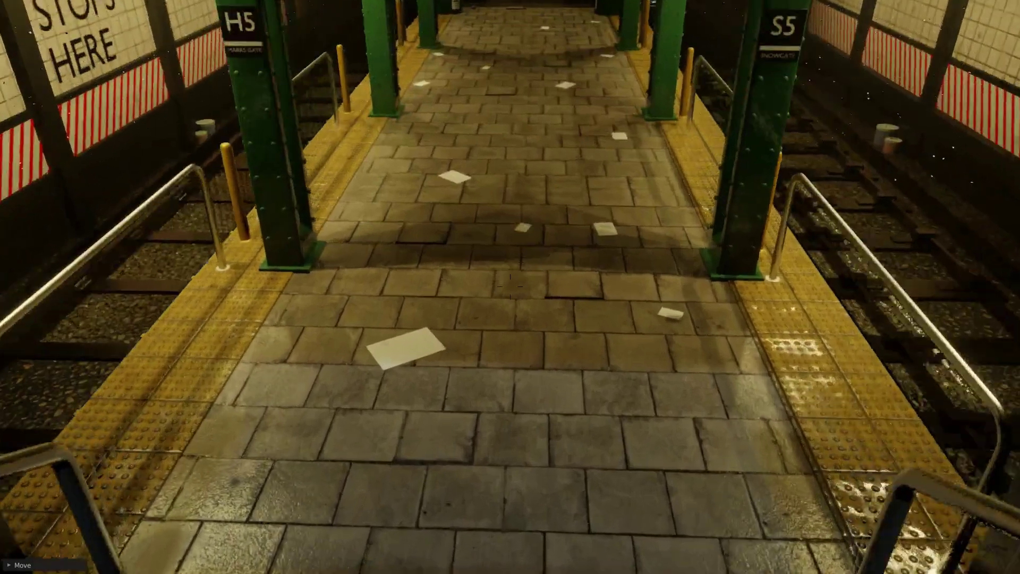
{"action": "key", "text": "w"}
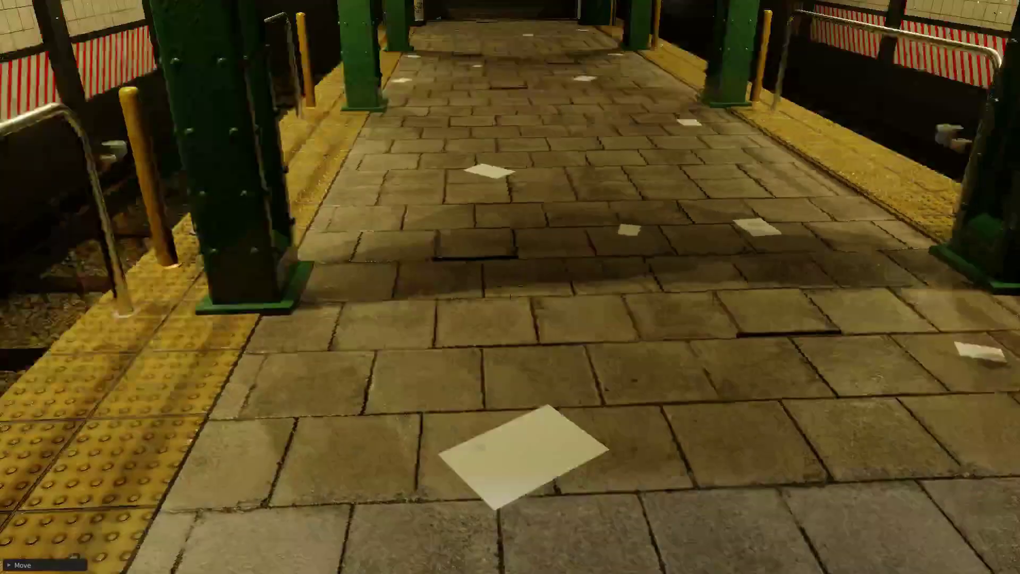
{"action": "key", "text": "w"}
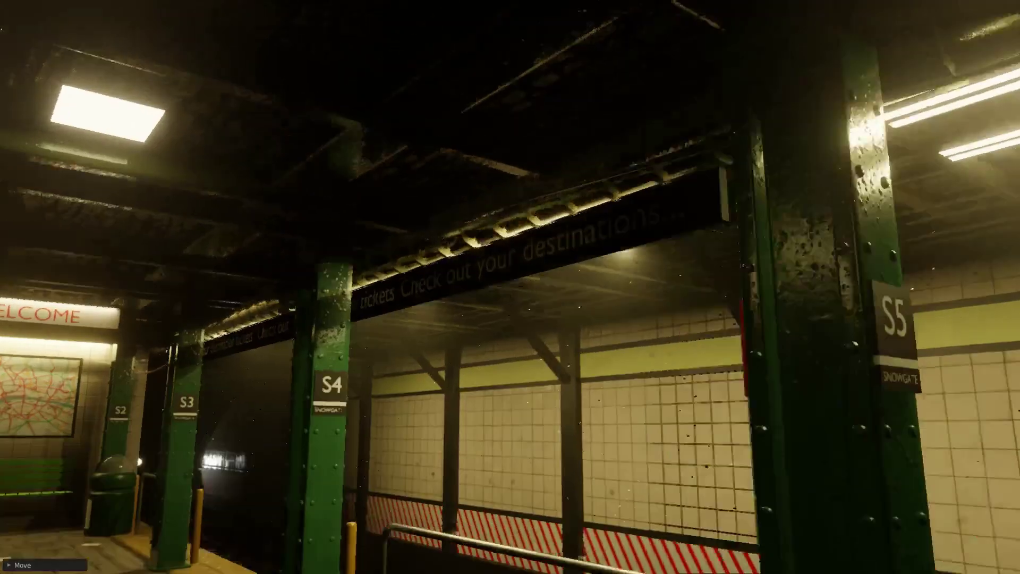
{"action": "key", "text": "w"}
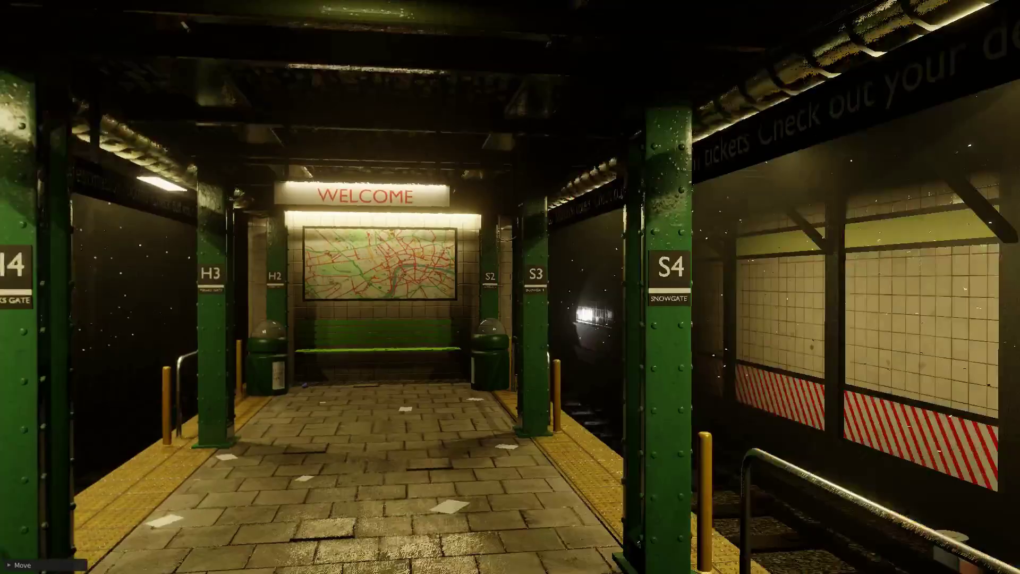
{"action": "key", "text": "w"}
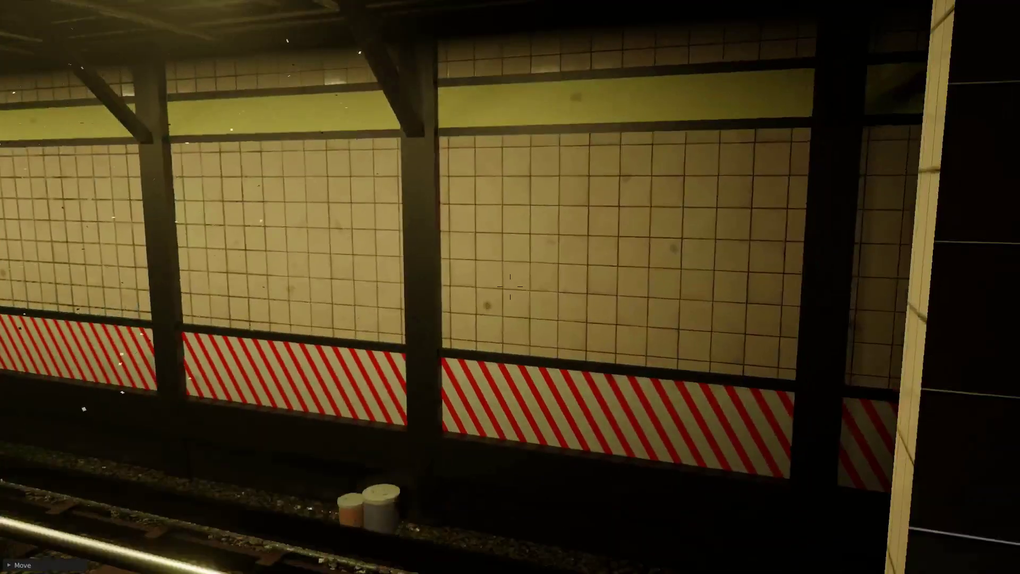
{"action": "key", "text": "s"}
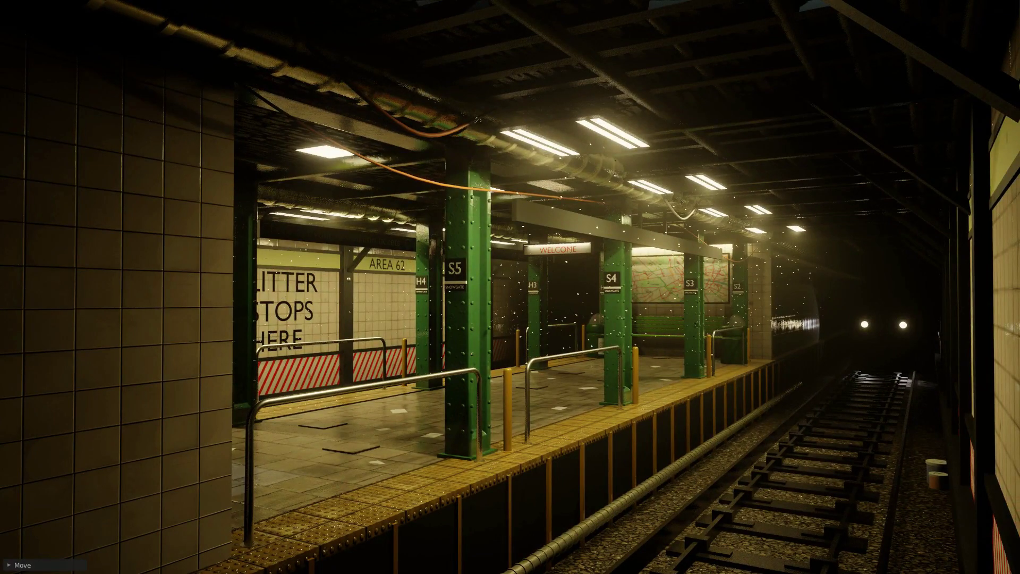
{"action": "key", "text": "a"}
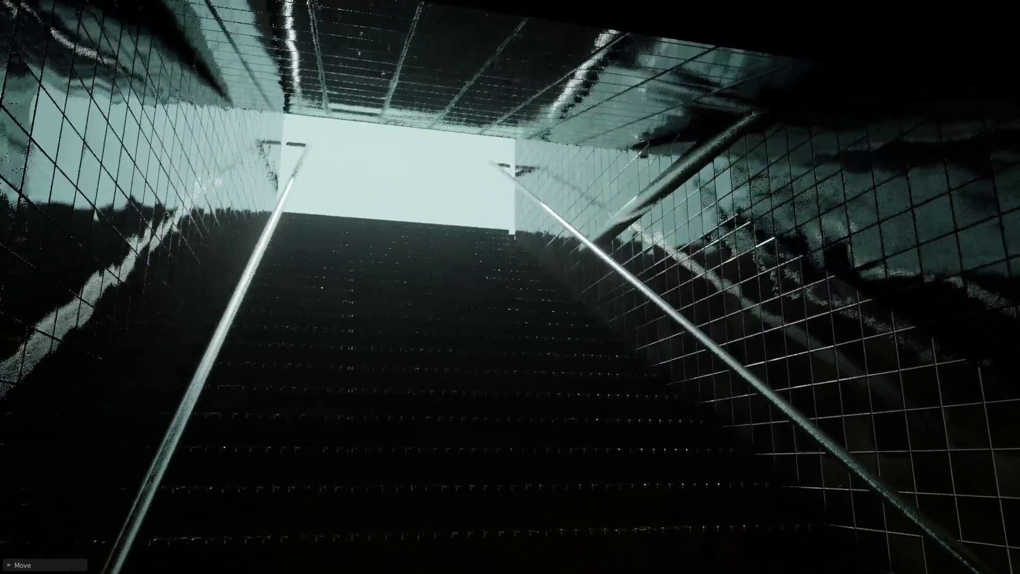
{"action": "left_click", "coordinate": [533, 291]}
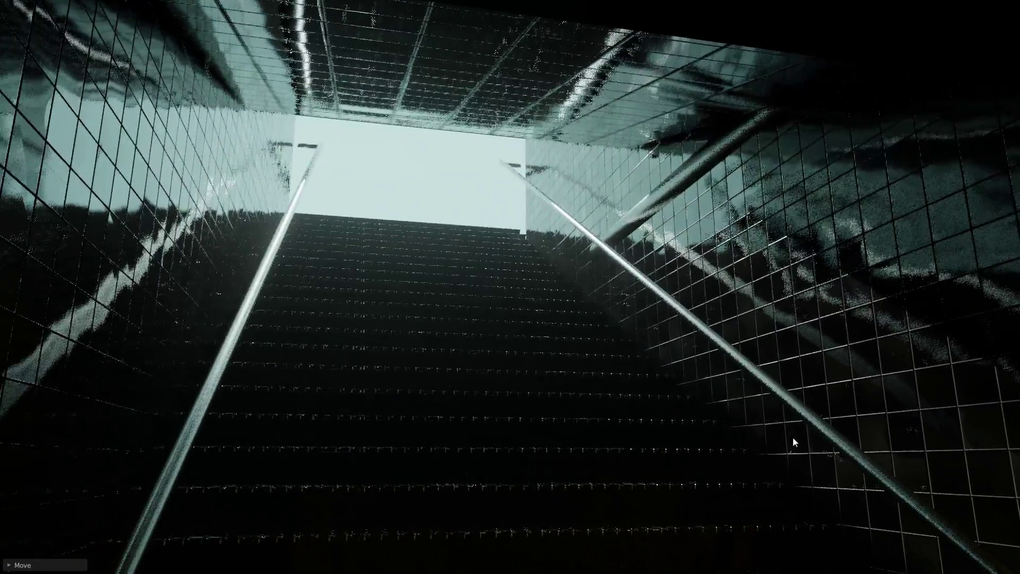